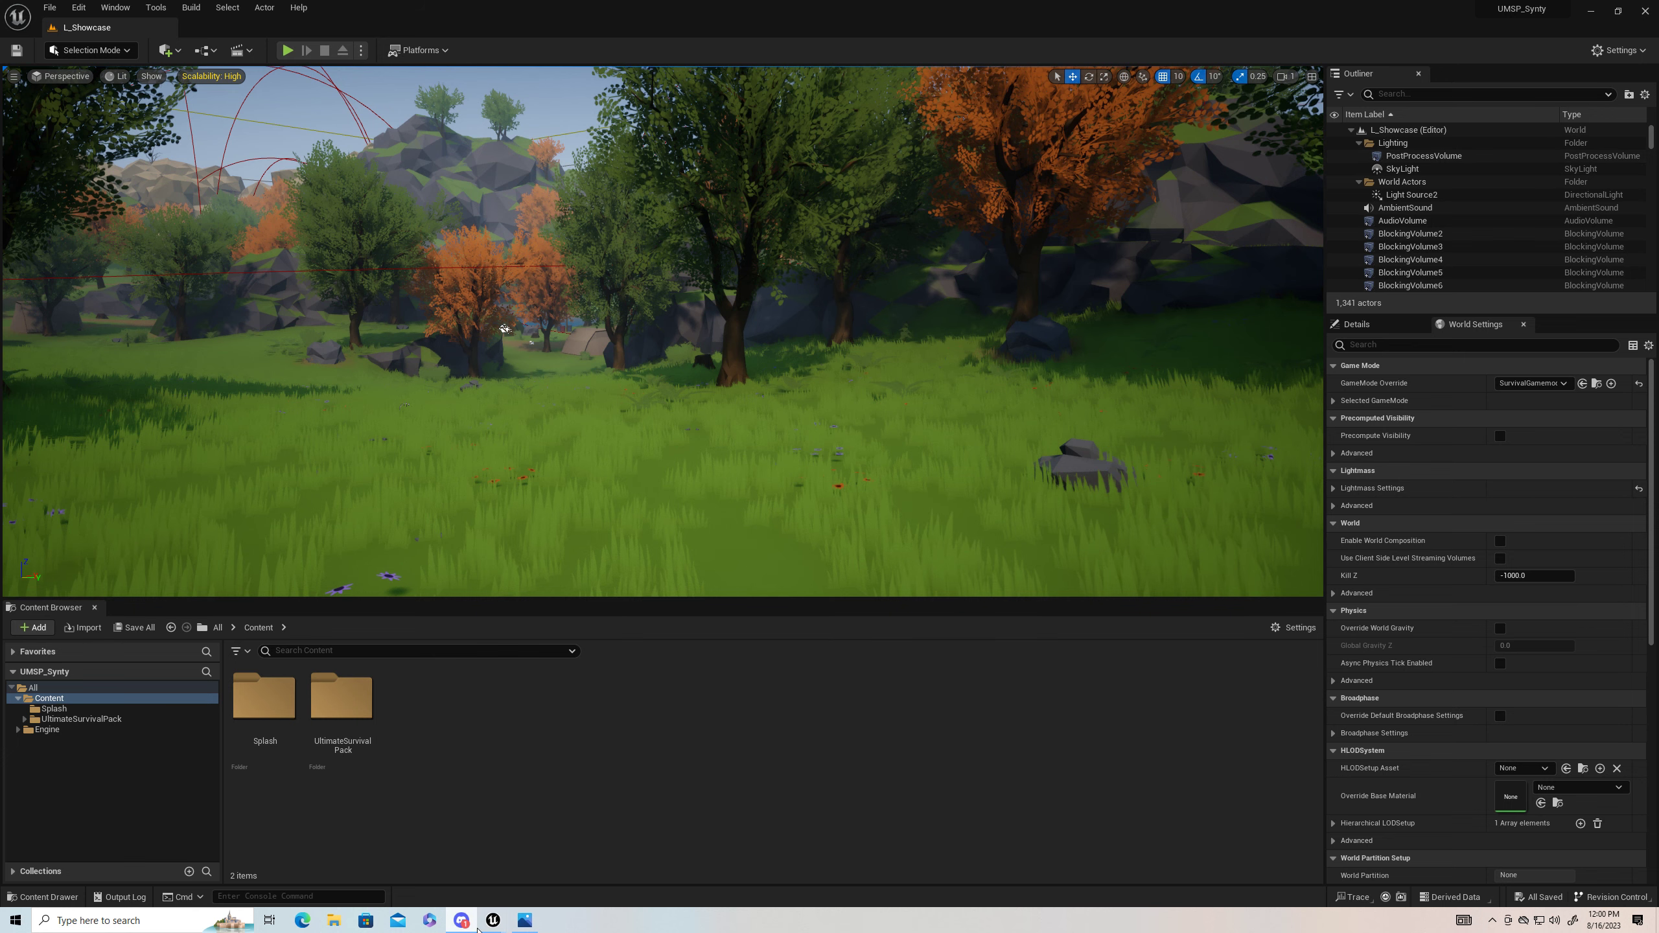
Step: Switch to the SyntyAssets project and start migrating the PolygonApocalypse folder, accepting all its listed Game assets
{"action": "mouse_move", "coordinate": [496, 923]}
{"action": "left_click", "coordinate": [546, 876]}
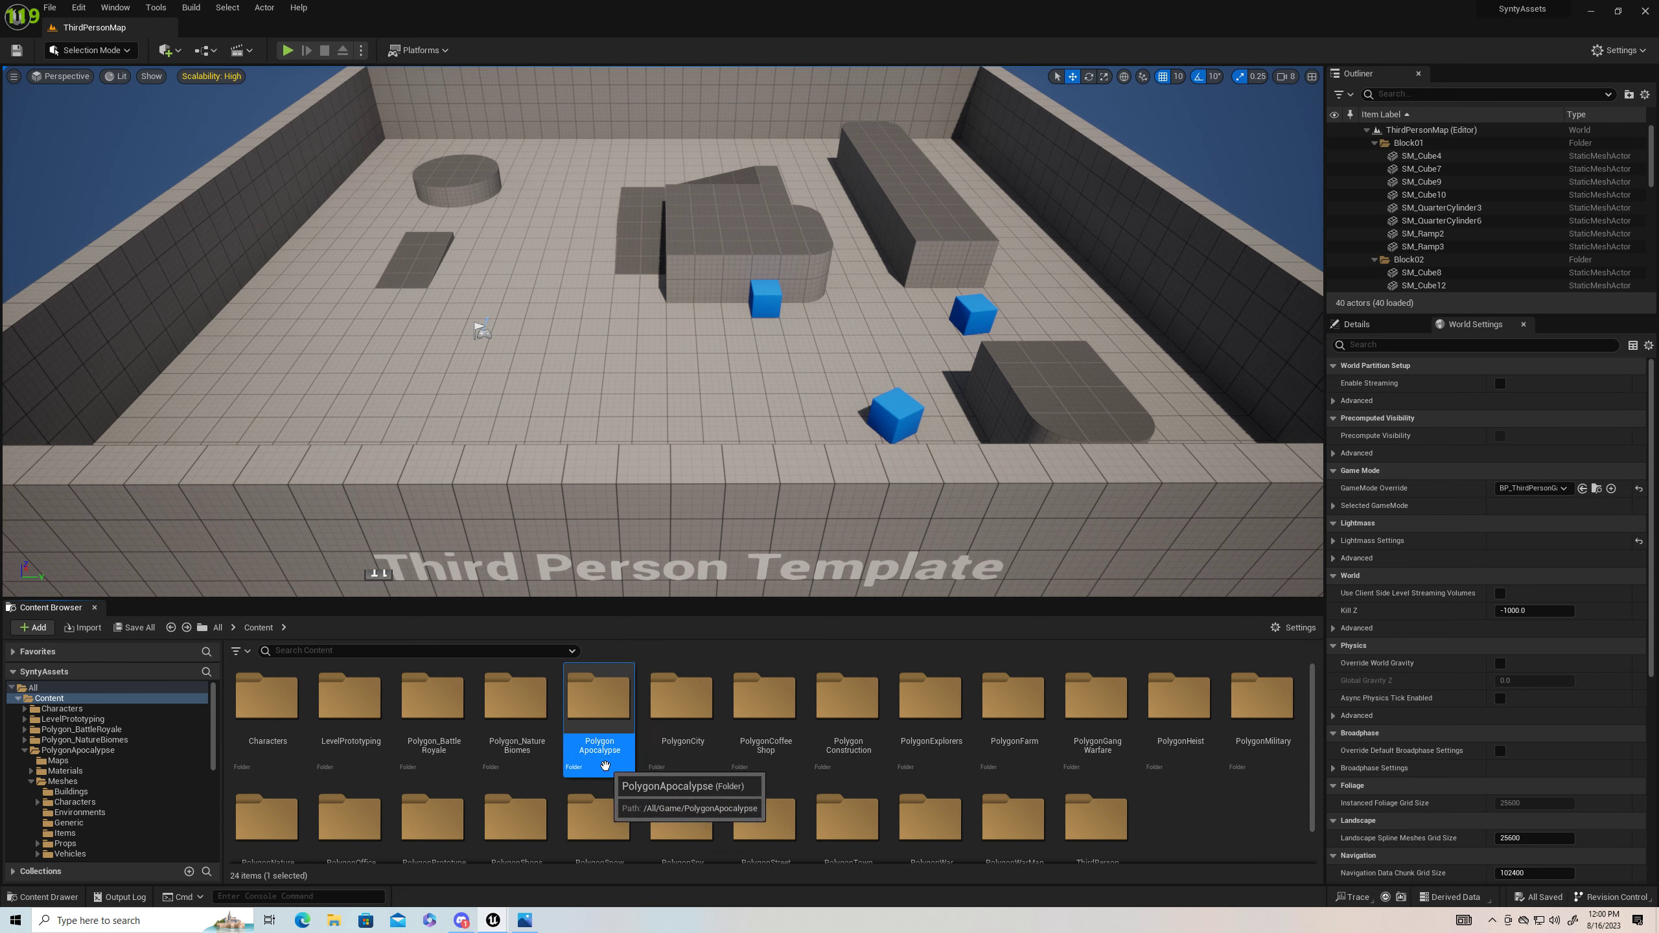
{"action": "right_click", "coordinate": [592, 747]}
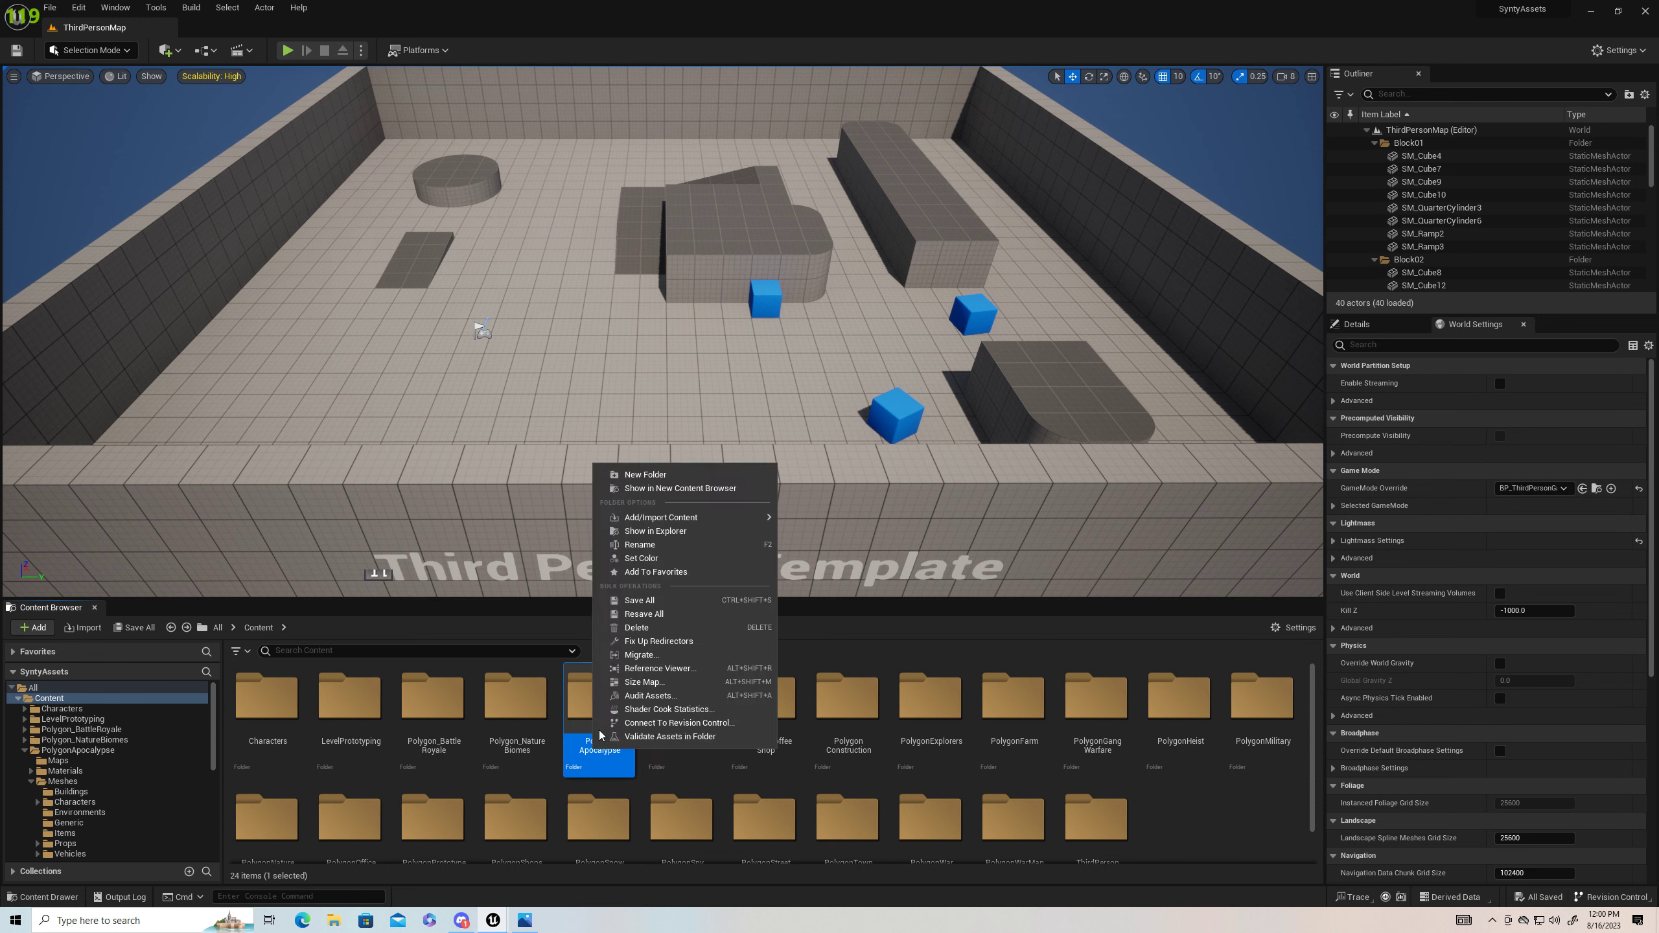
{"action": "left_click", "coordinate": [640, 655]}
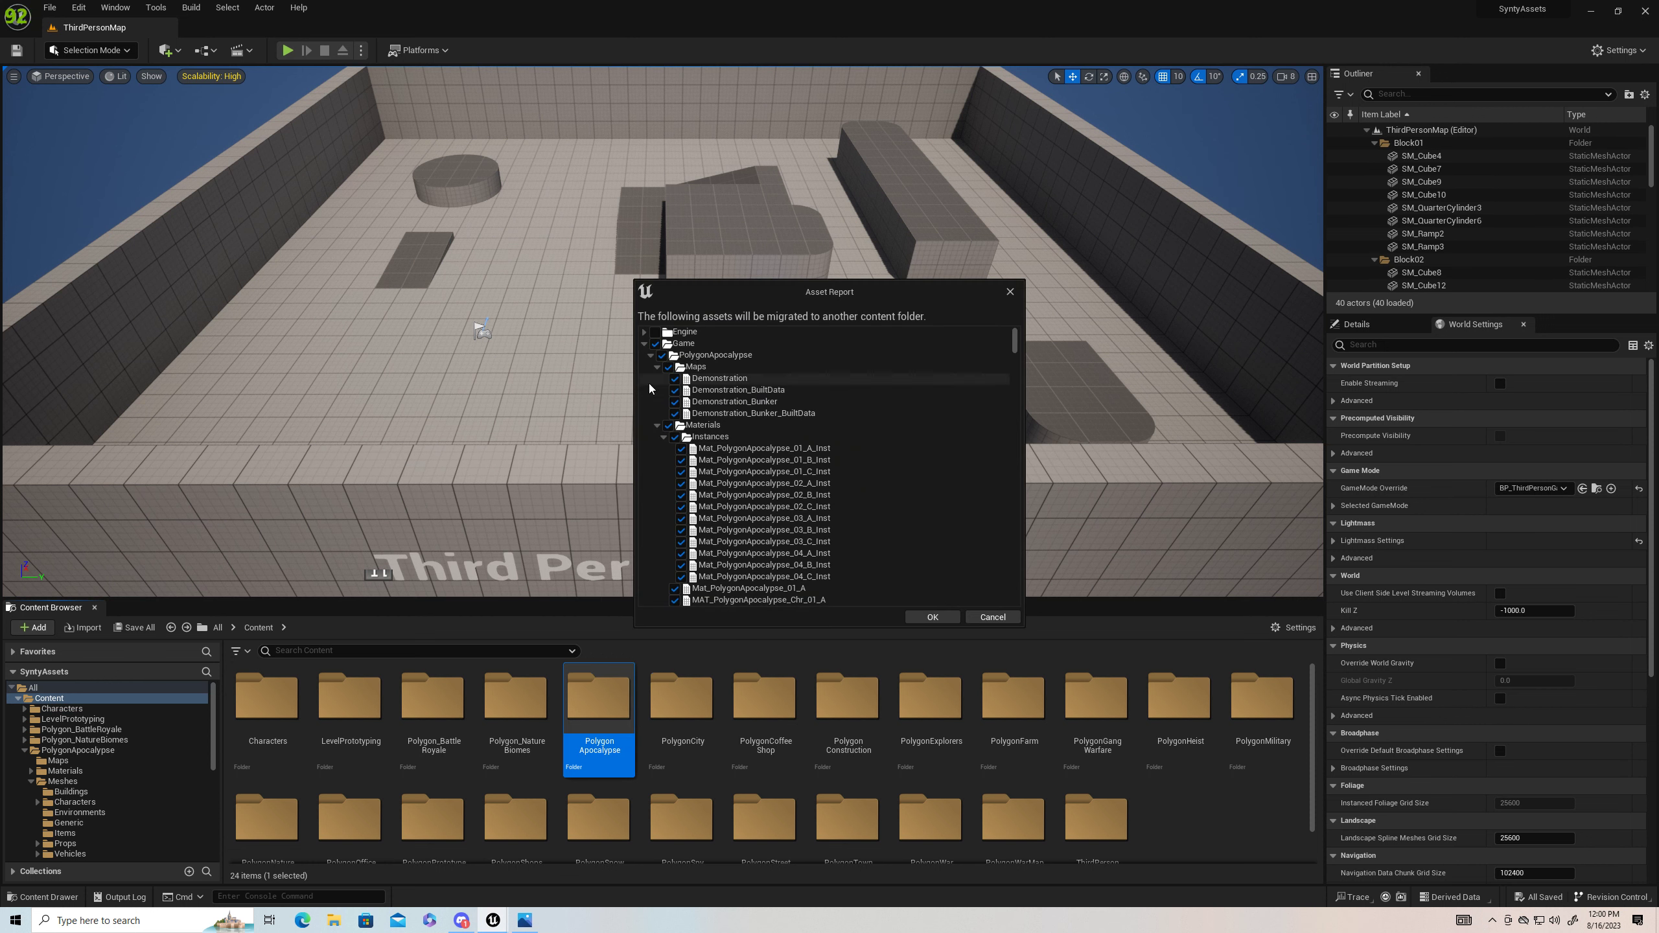
{"action": "left_click", "coordinate": [645, 344]}
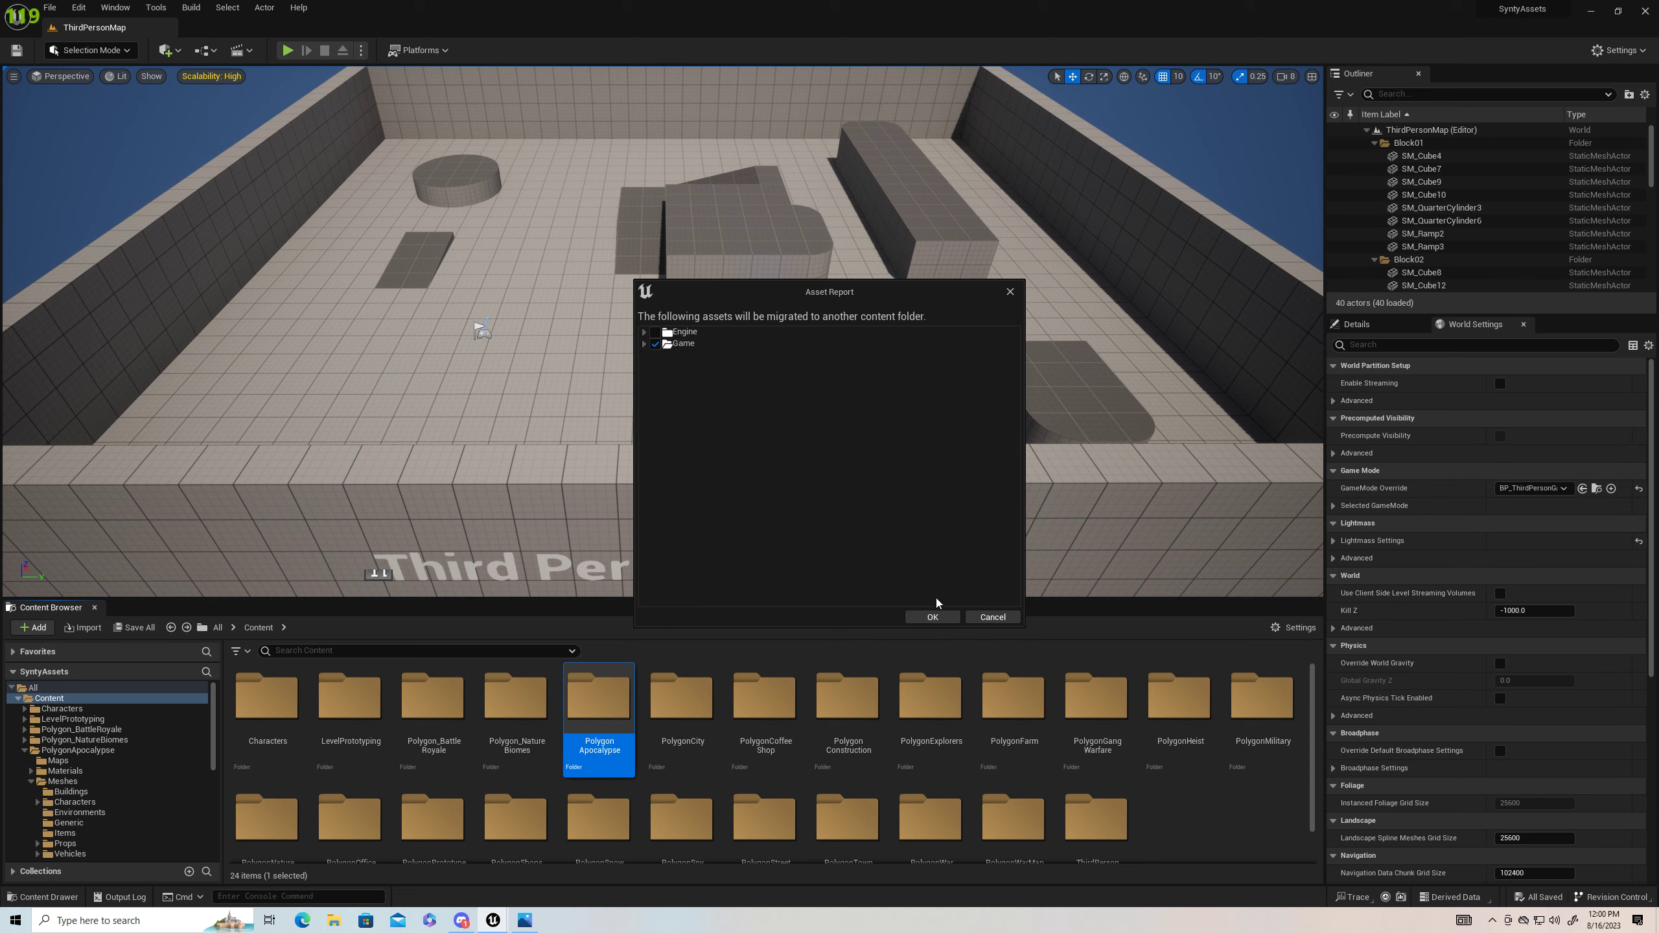
{"action": "left_click", "coordinate": [933, 617]}
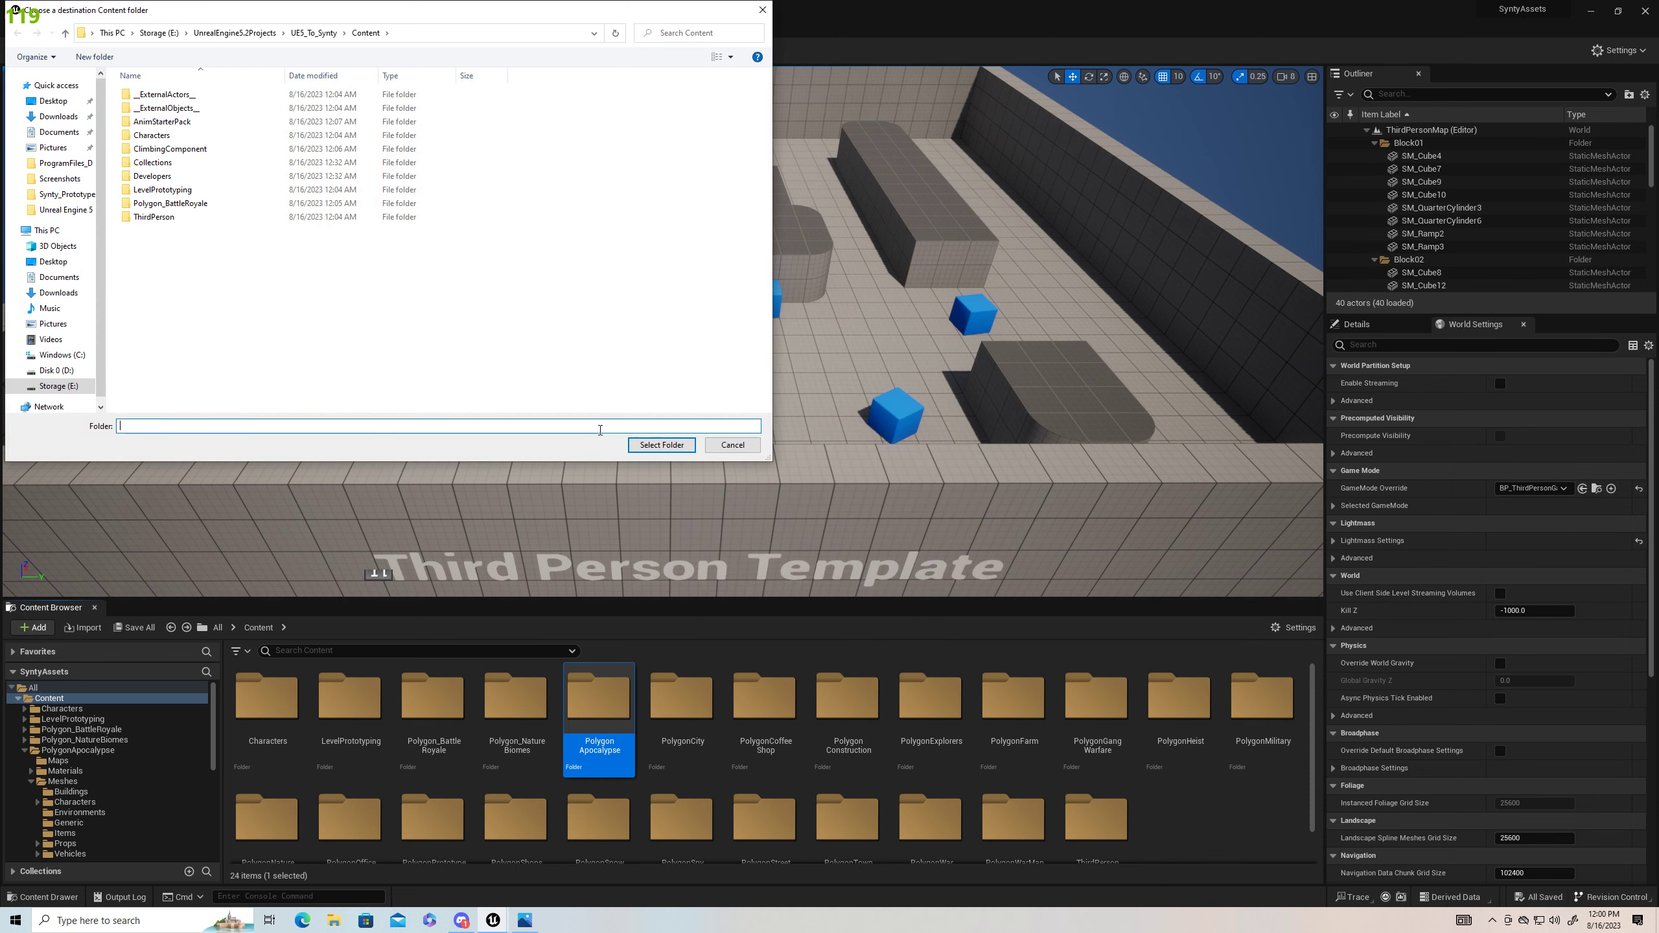
Step: Choose the Content folder of the UMSP_Synty project, inside UnrealEngine5.2Projects on Storage (E:), as the migration destination
{"action": "left_click", "coordinate": [54, 391]}
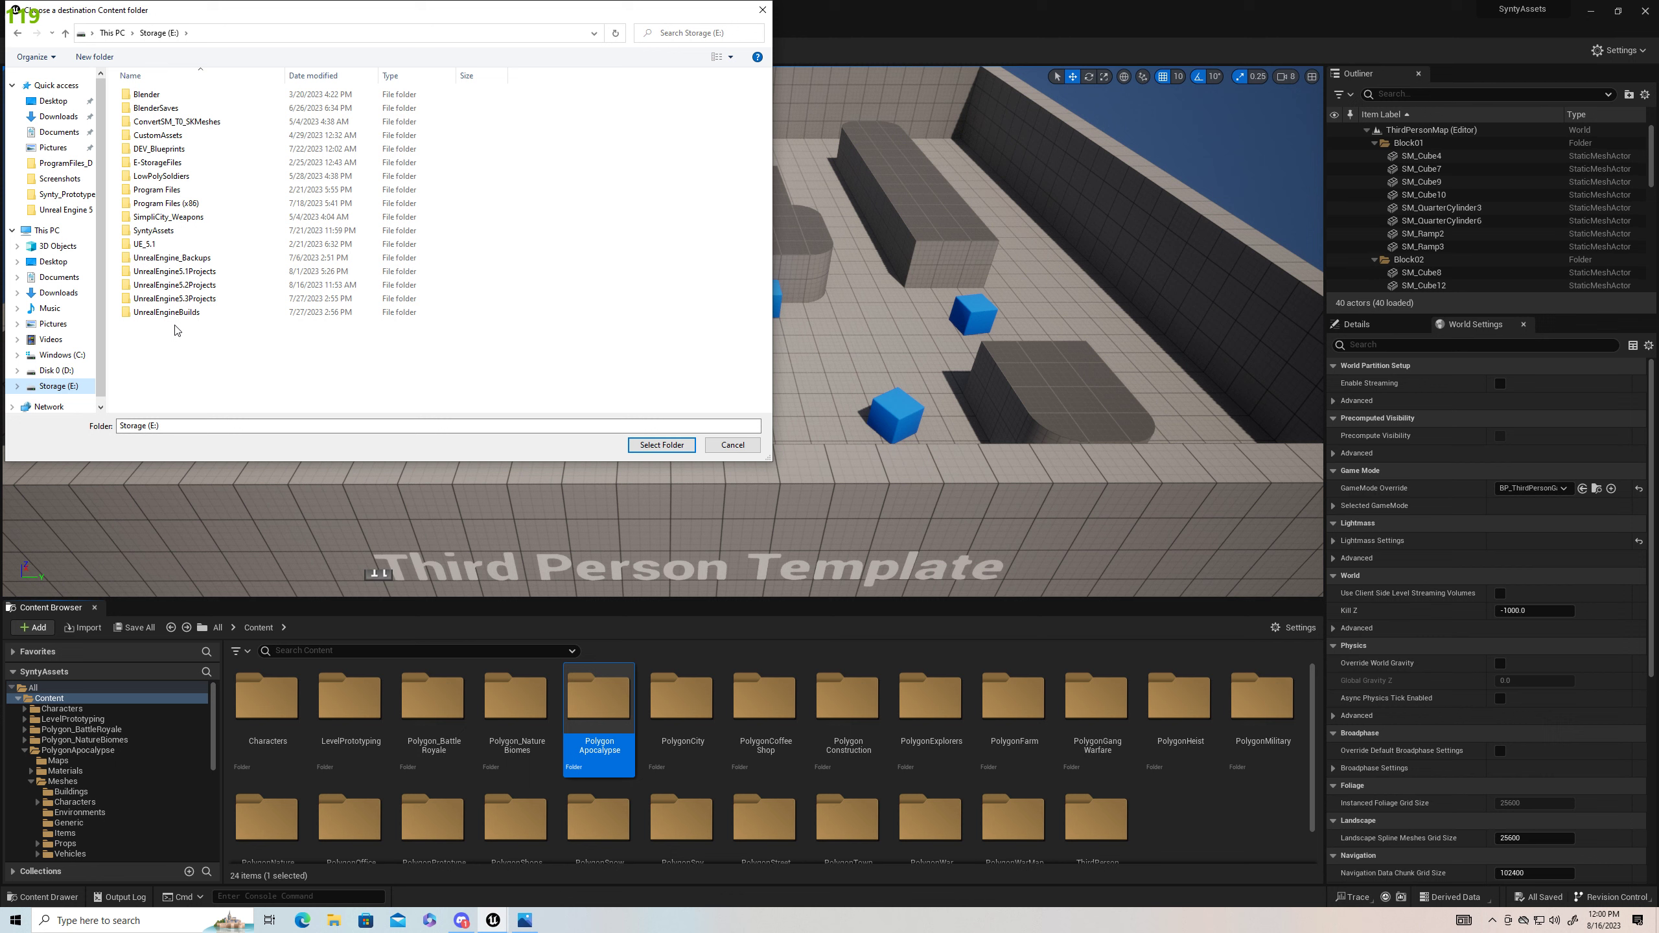
{"action": "left_click", "coordinate": [177, 288]}
{"action": "double_click", "coordinate": [178, 288]}
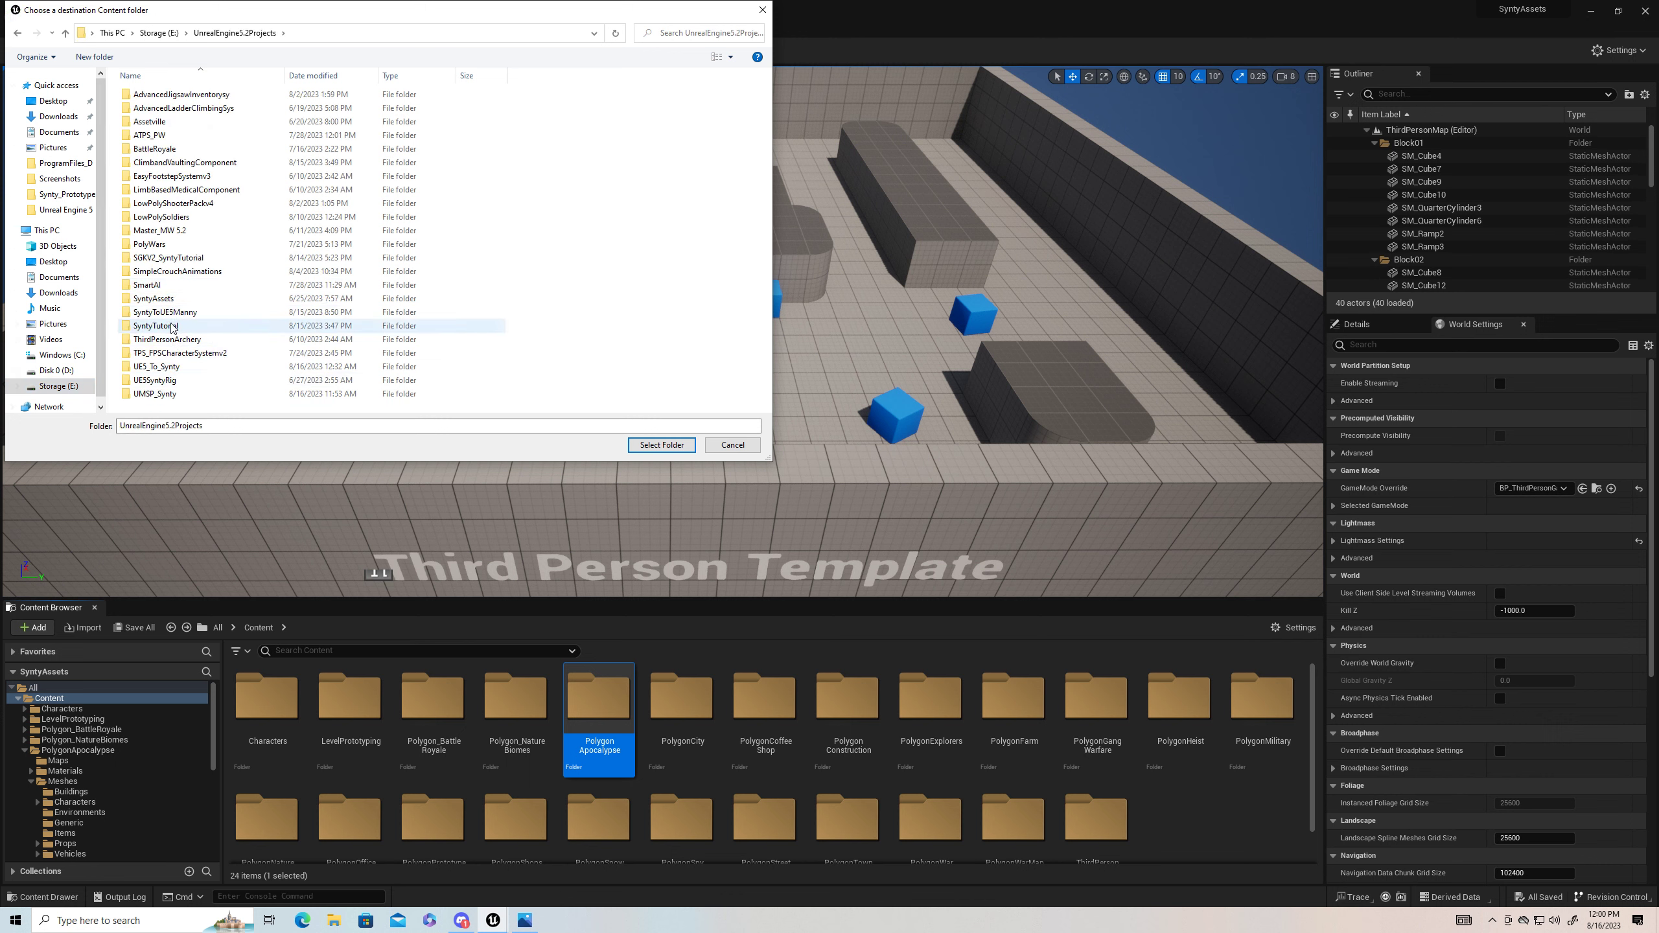
{"action": "double_click", "coordinate": [160, 395]}
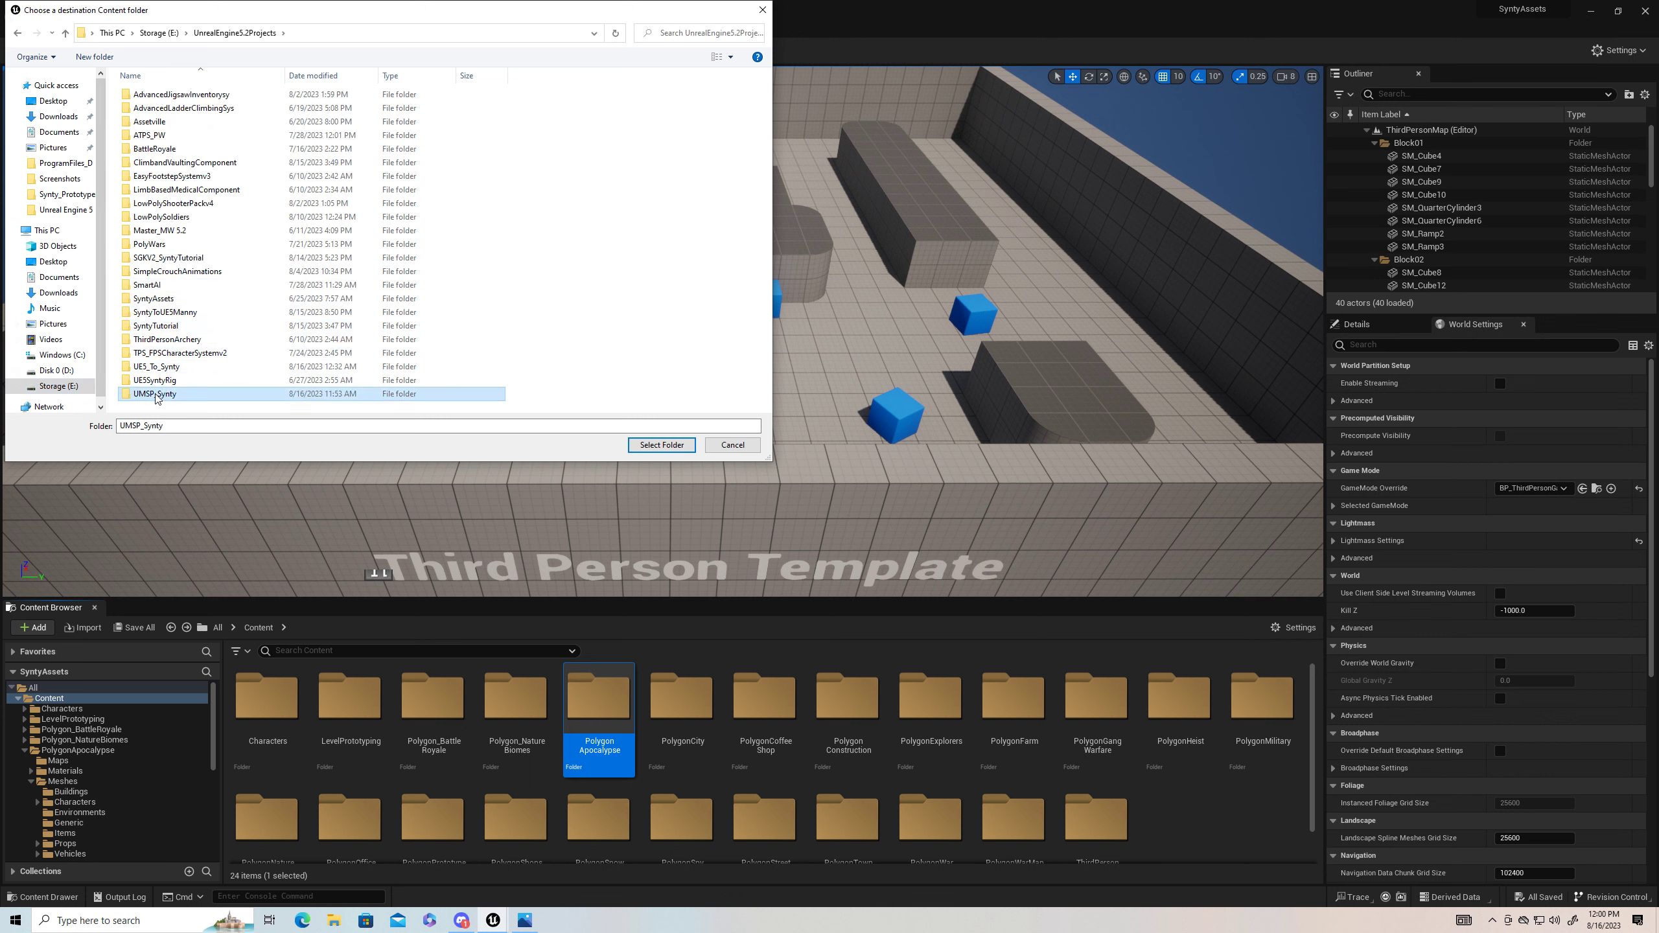
{"action": "left_click", "coordinate": [150, 111]}
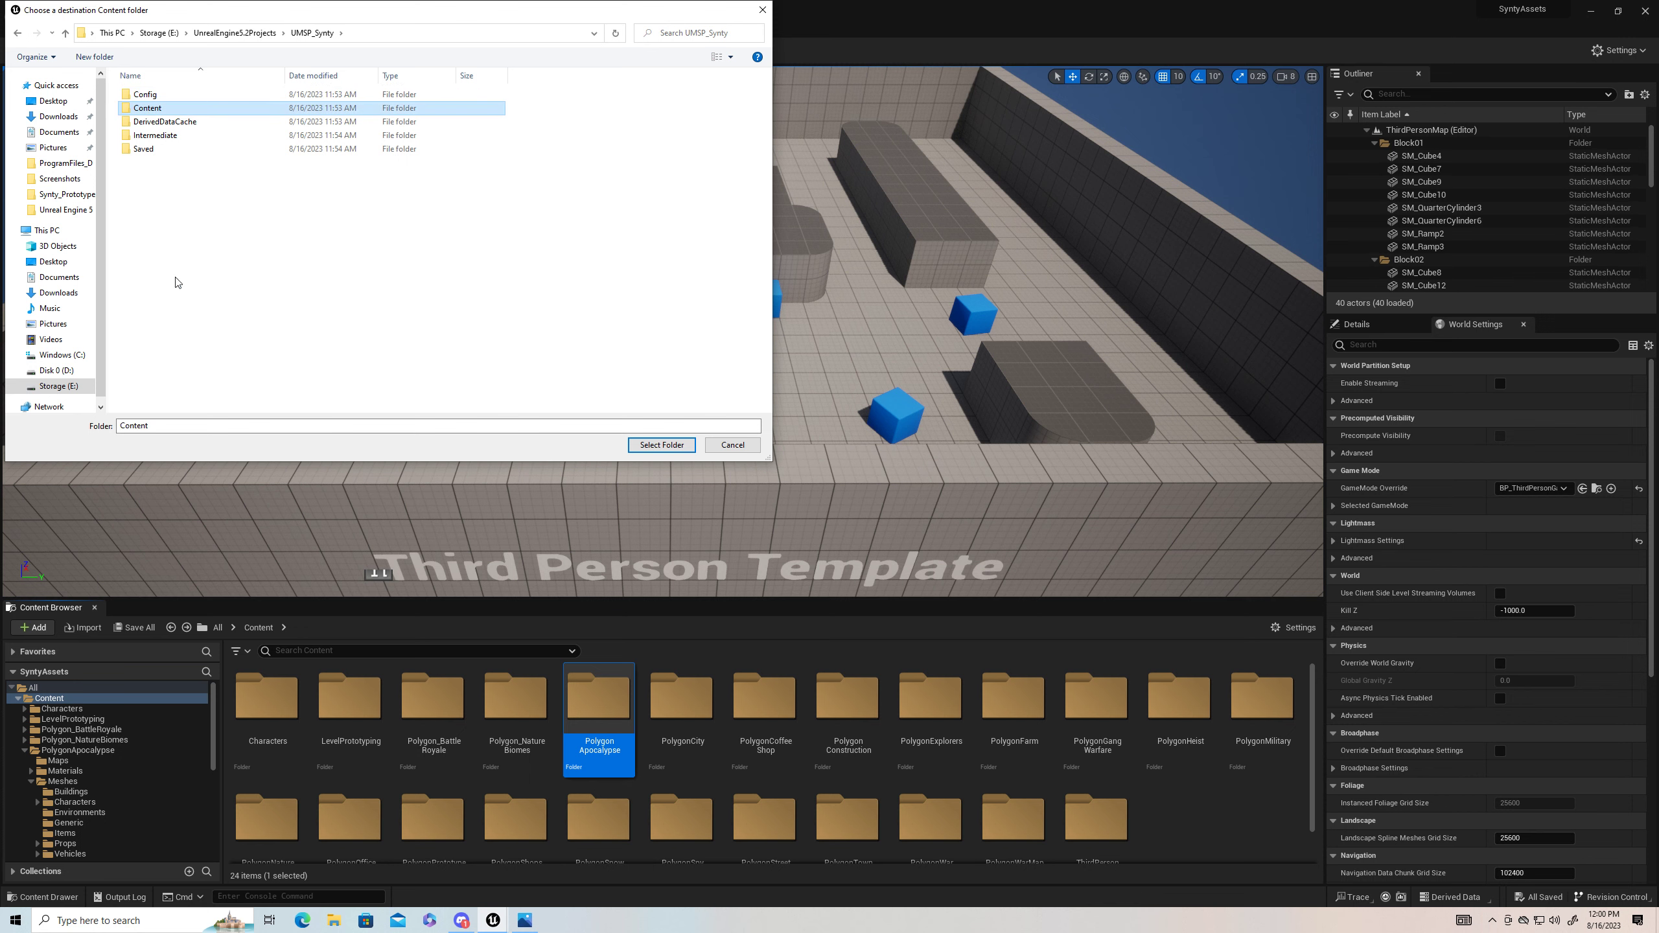
{"action": "left_click", "coordinate": [663, 445]}
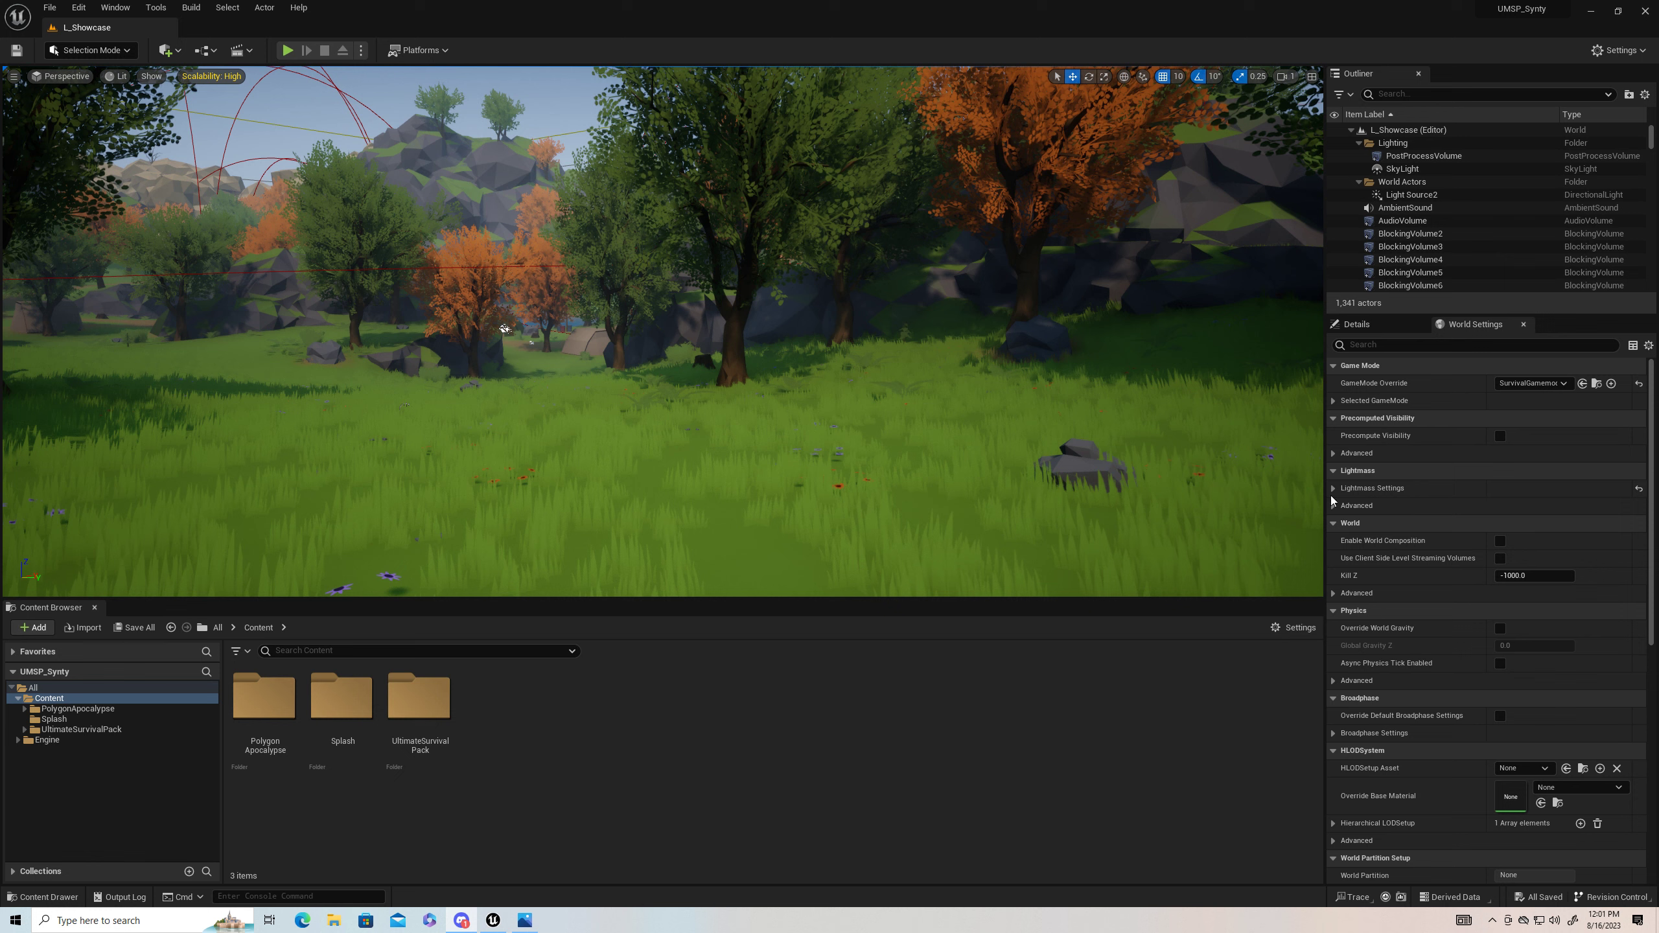
Step: In the UMSP_Synty project, open the game mode's default pawn blueprint ThirdPersonCharacter, dock its editor window and show its 3D preview
{"action": "left_click", "coordinate": [1587, 400]}
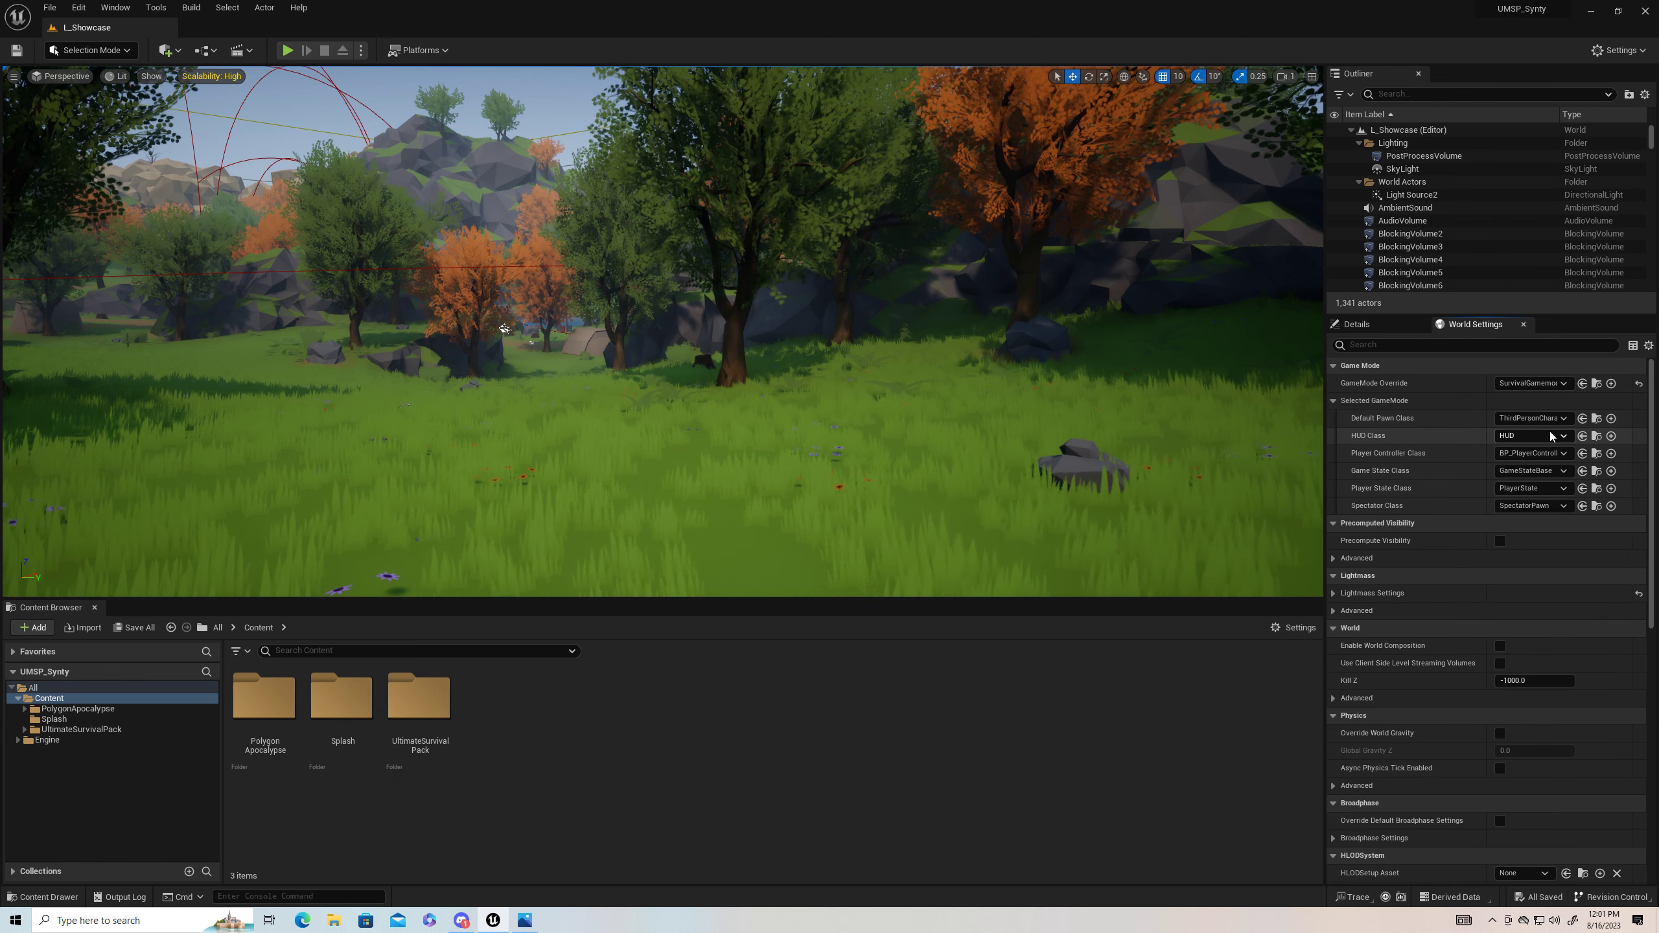
{"action": "left_click", "coordinate": [1597, 418]}
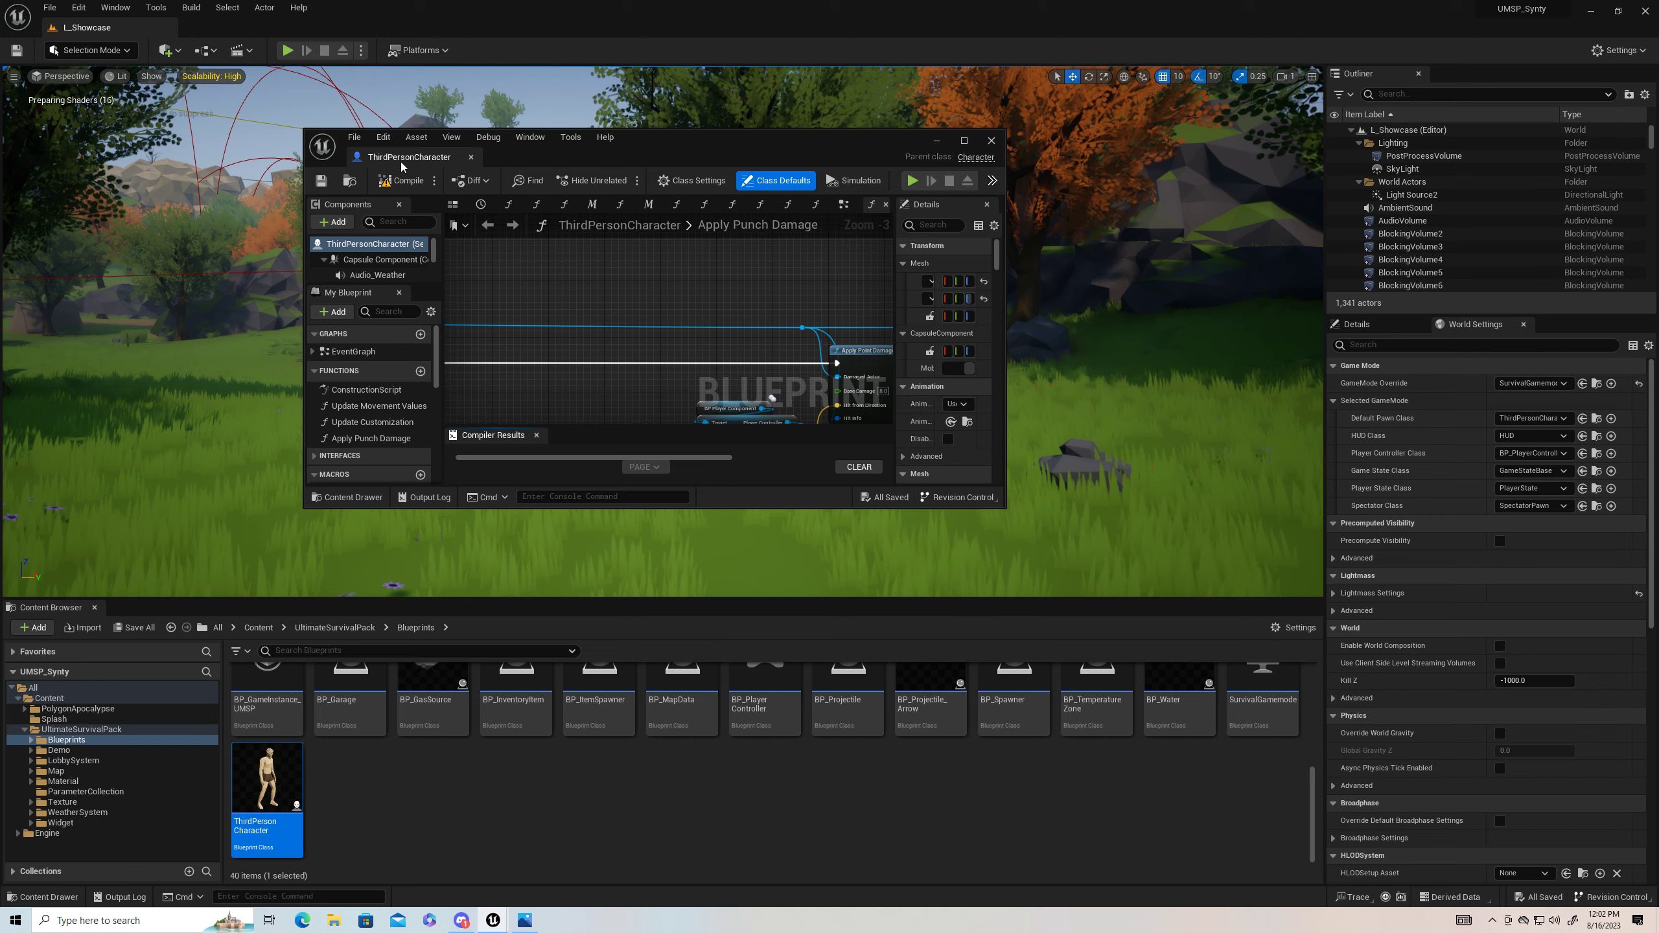
{"action": "left_click_drag", "start_coordinate": [398, 158], "coordinate": [368, 41]}
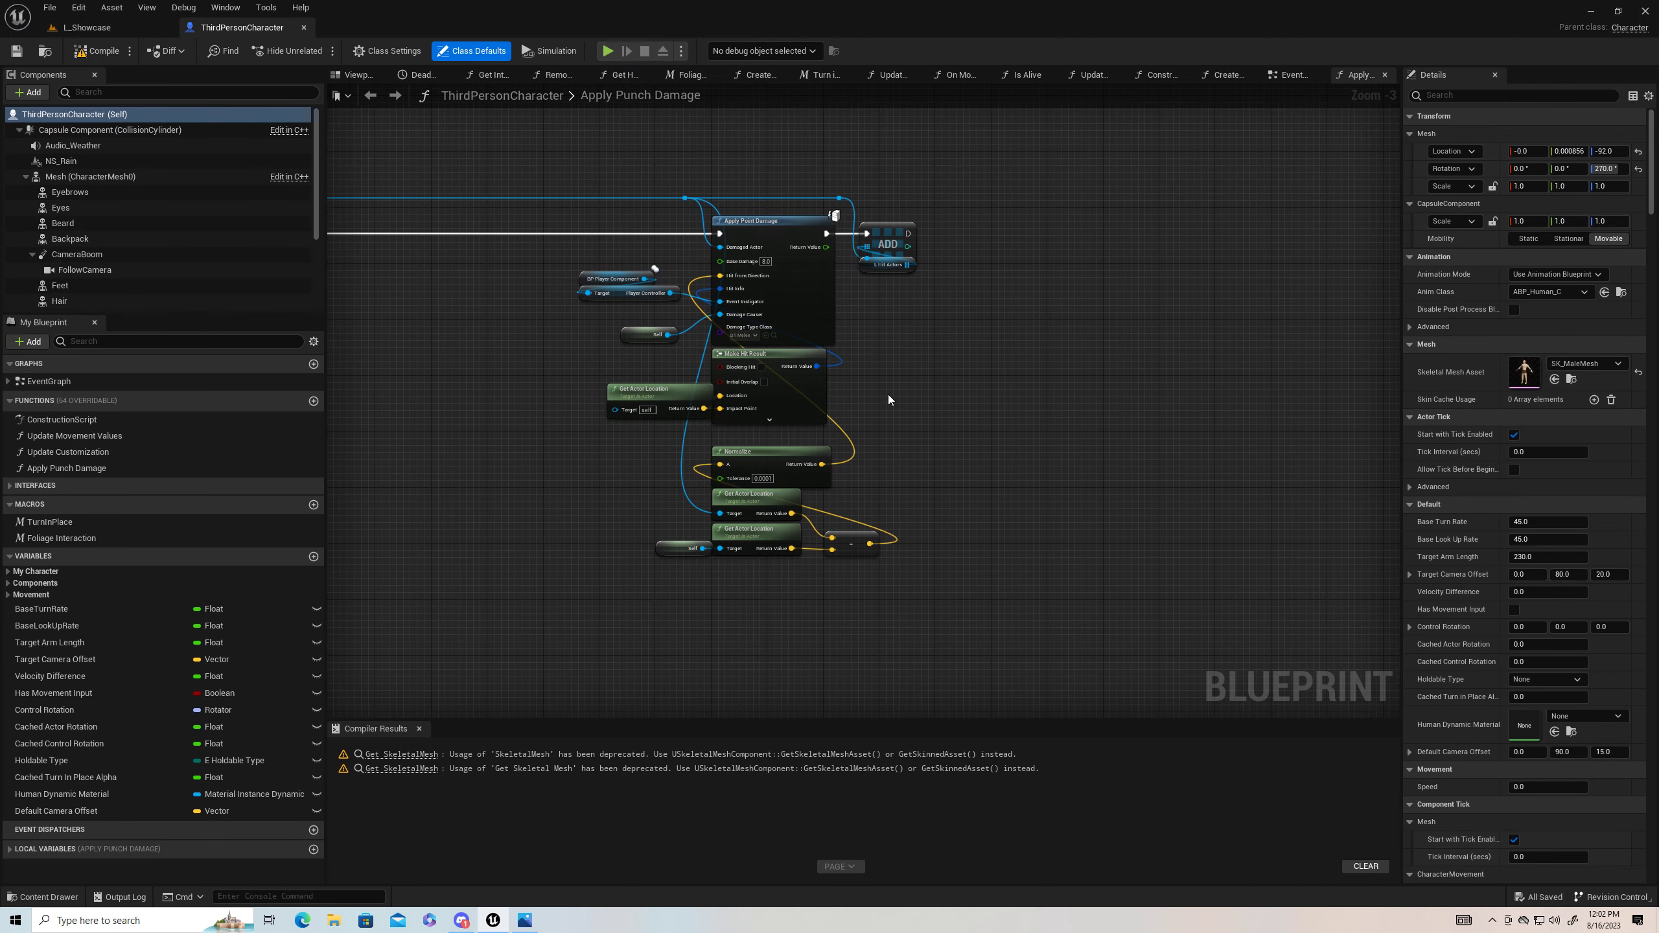
{"action": "left_click", "coordinate": [352, 75]}
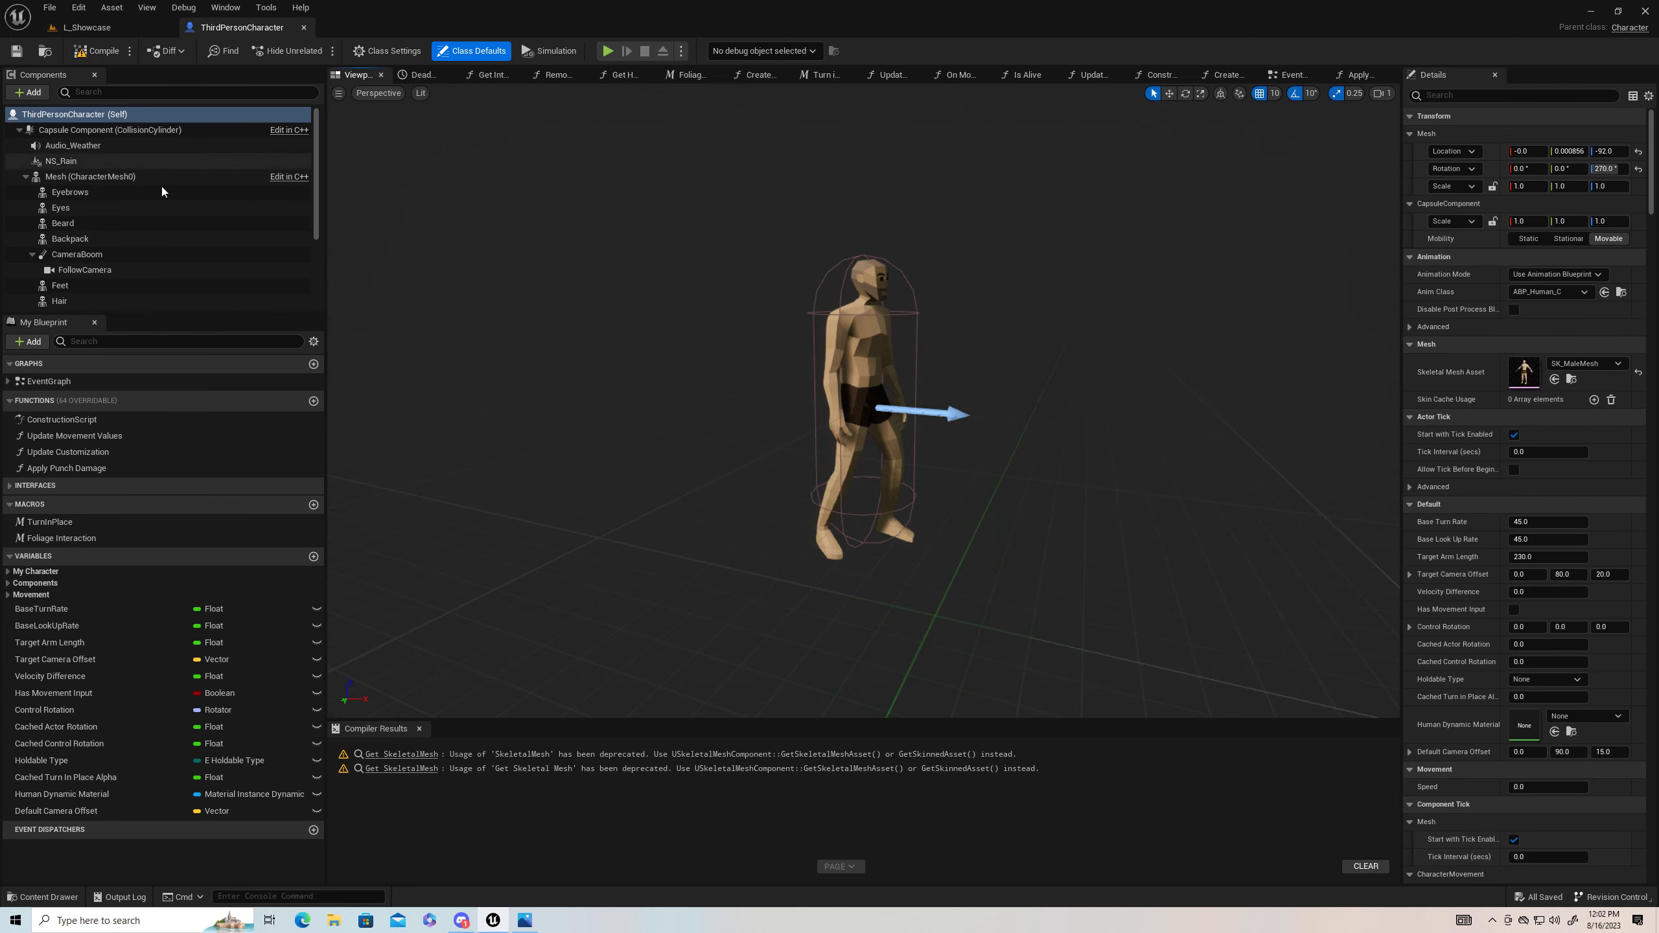
Step: Try SK_Mannequin as the Mesh component's skeletal mesh, restore SK_MaleMesh and compile the blueprint
{"action": "left_click", "coordinate": [70, 175]}
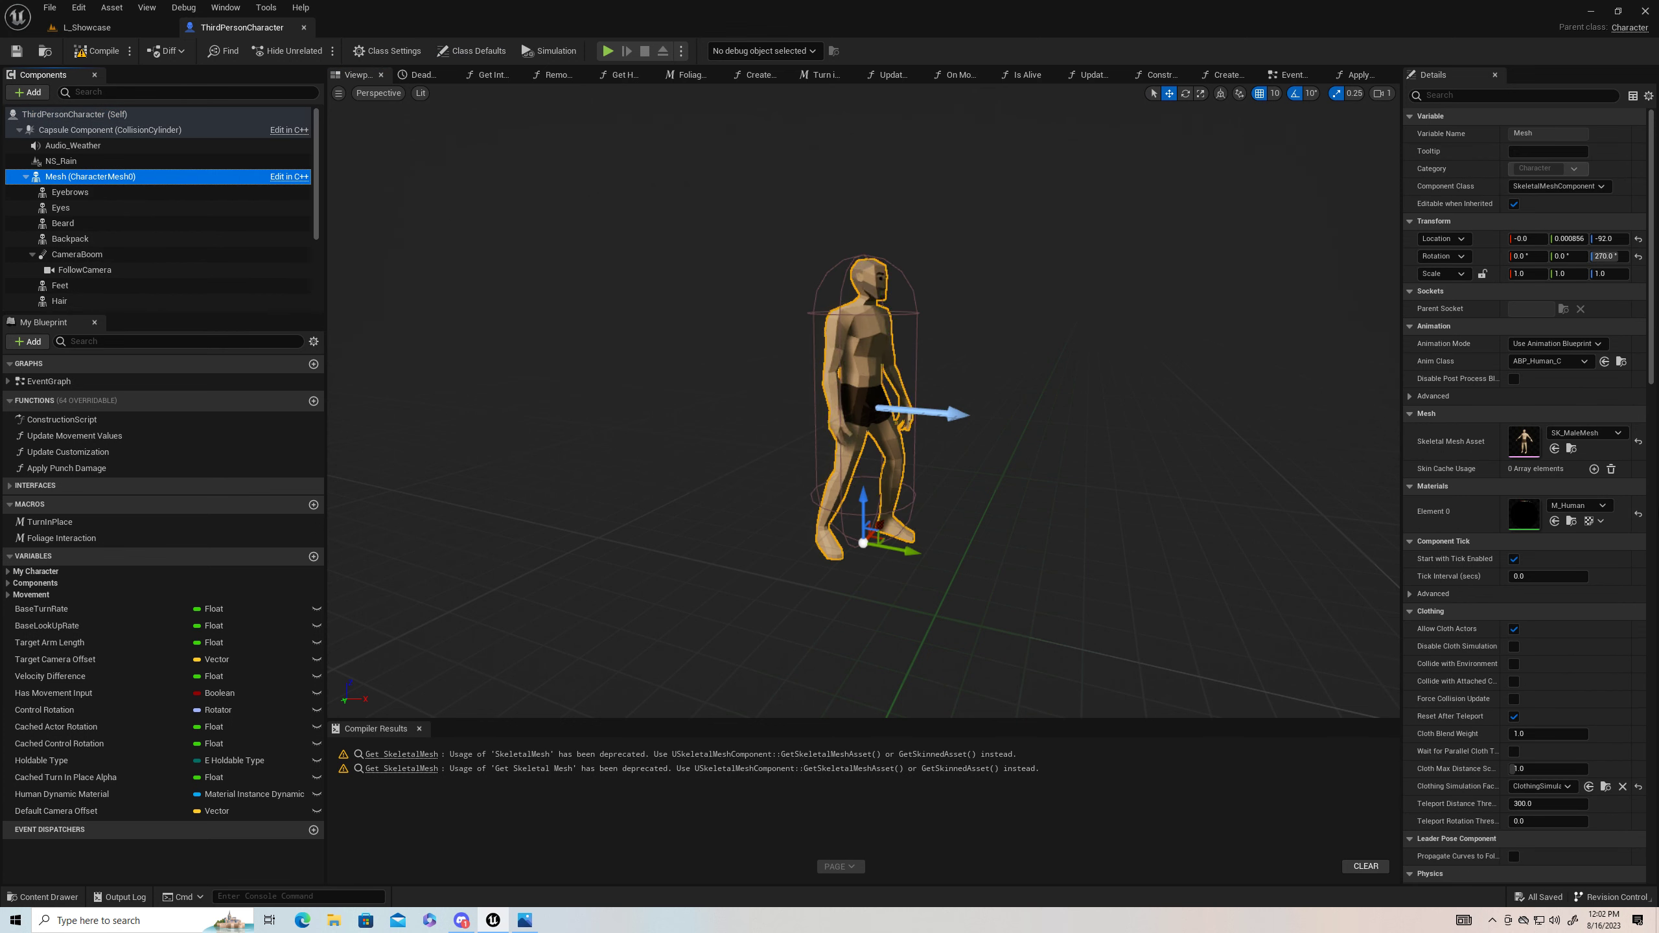
{"action": "left_click", "coordinate": [1590, 438]}
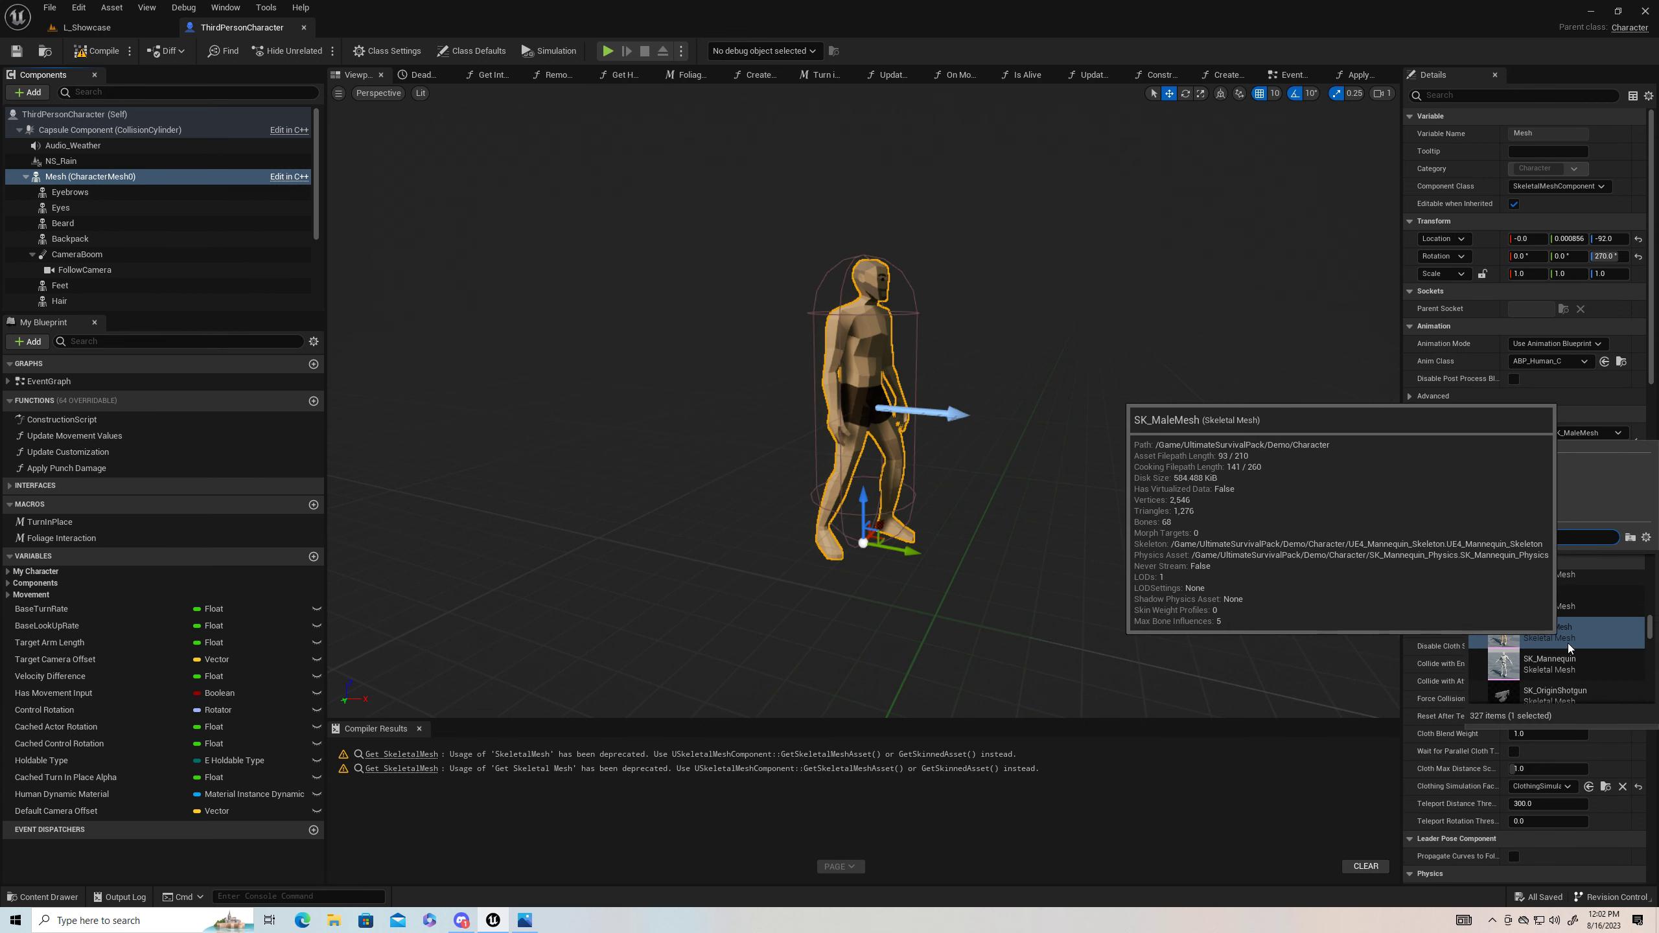
{"action": "left_click", "coordinate": [1541, 665]}
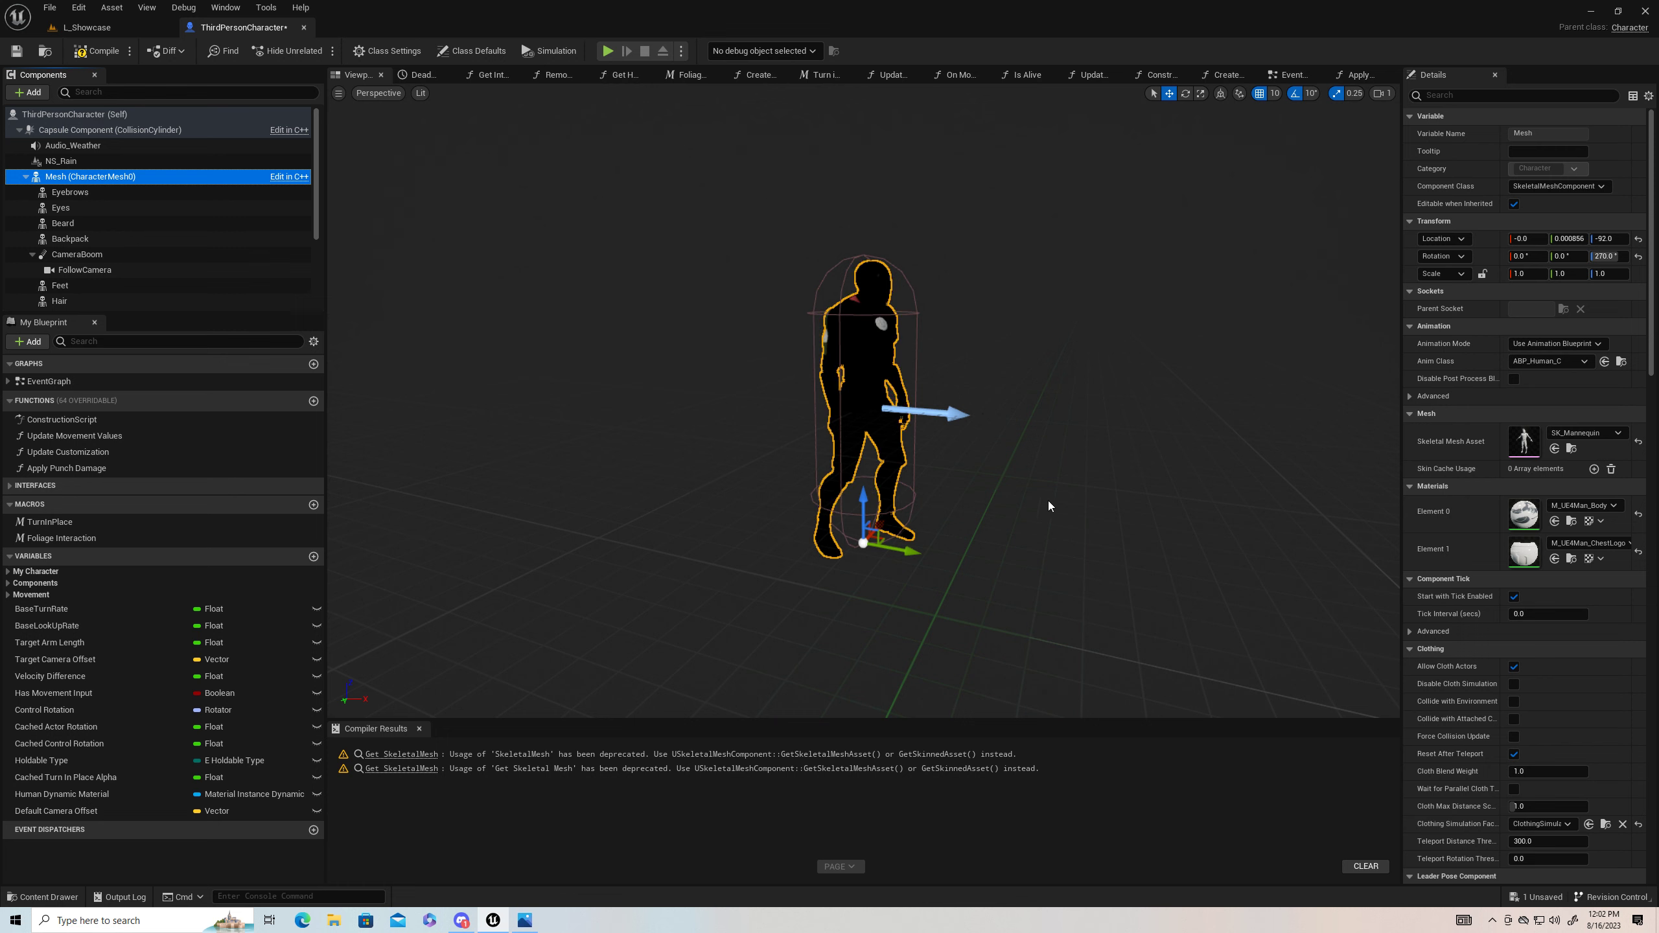
{"action": "left_click", "coordinate": [1601, 432]}
{"action": "left_click", "coordinate": [1568, 592]}
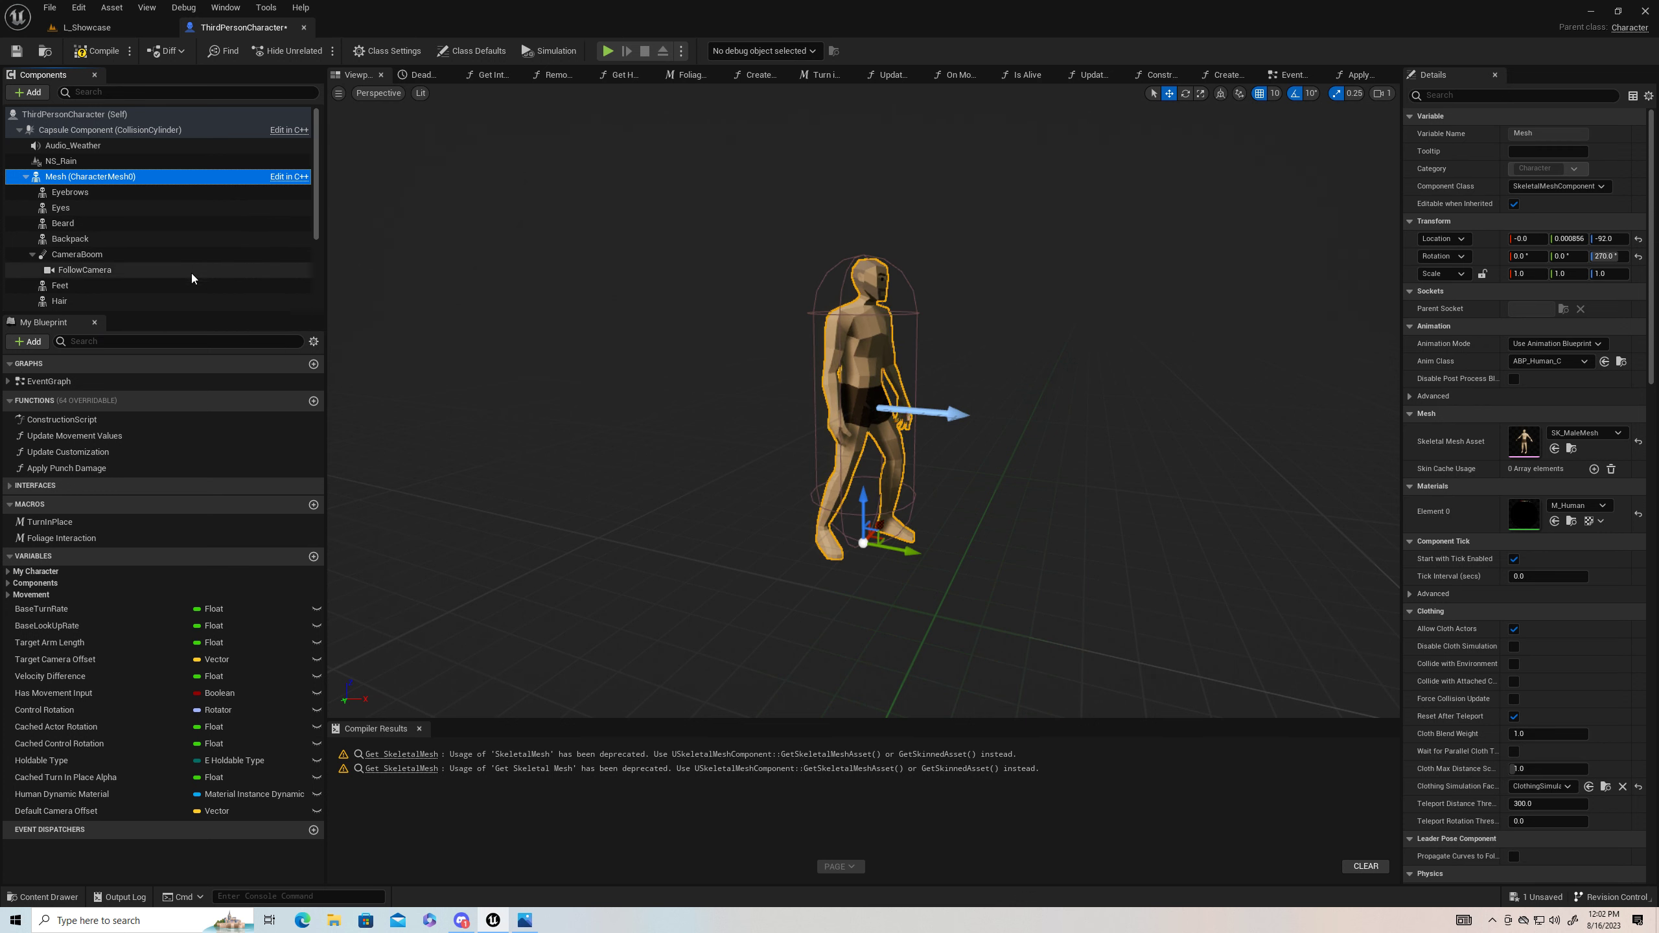
{"action": "left_click", "coordinate": [107, 58]}
Step: Return to the L_Showcase level and open the BFL_LobbySystem function library from UltimateSurvivalPack/LobbySystem/Blueprints
{"action": "left_click", "coordinate": [97, 30]}
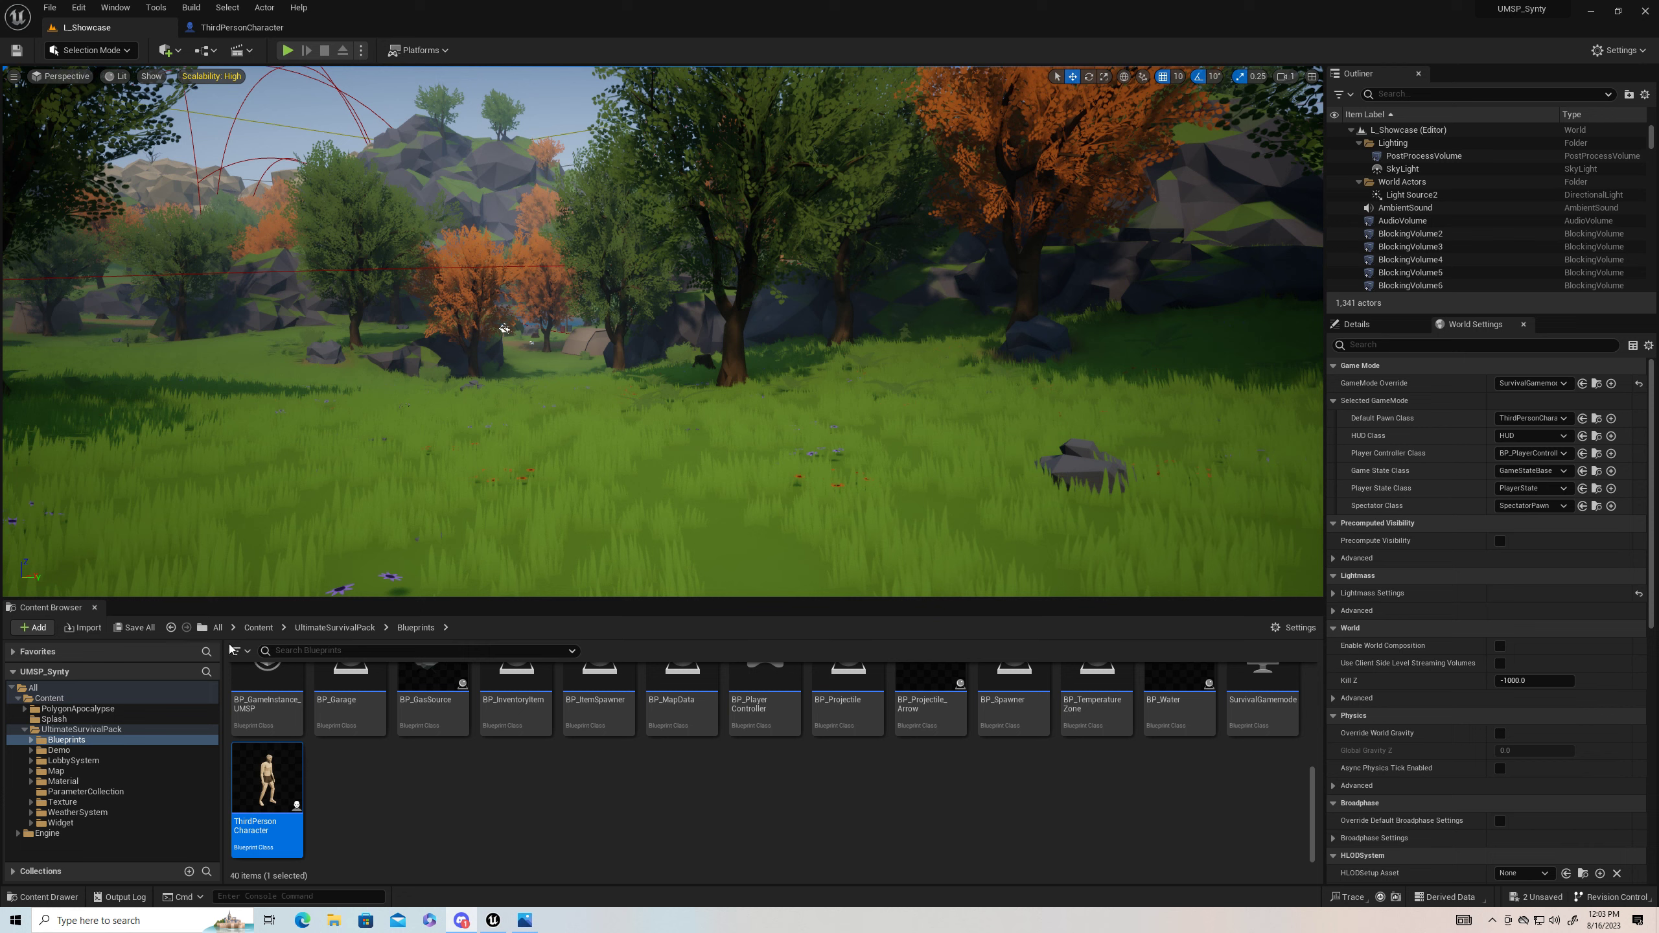
{"action": "left_click", "coordinate": [171, 628]}
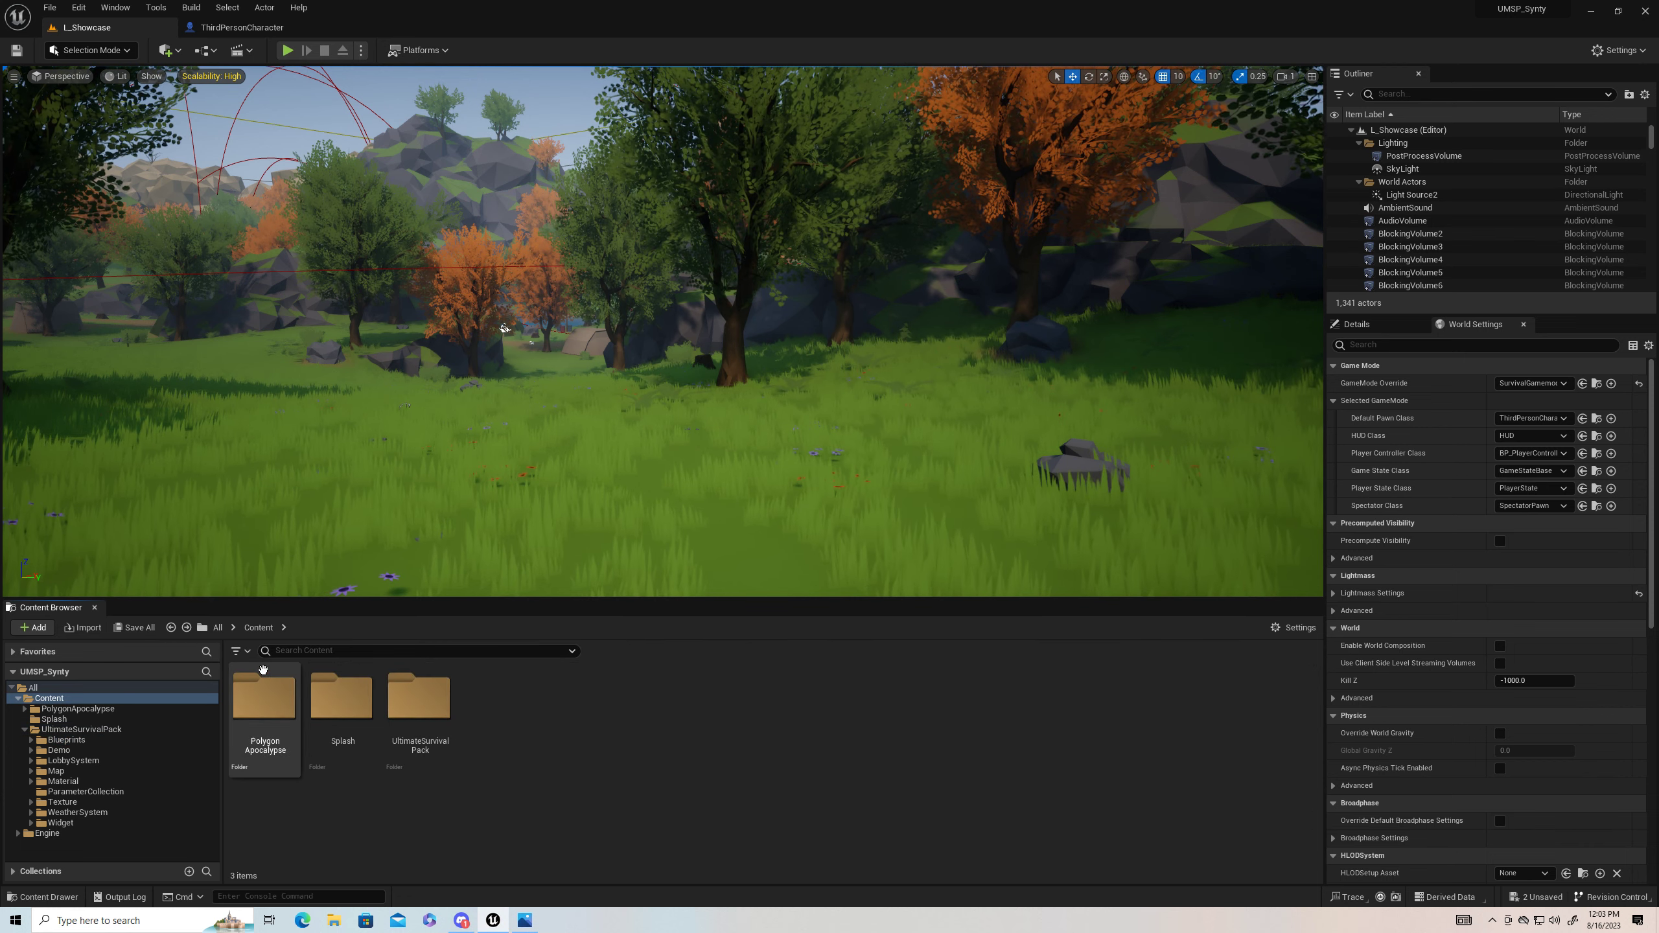
{"action": "double_click", "coordinate": [398, 710]}
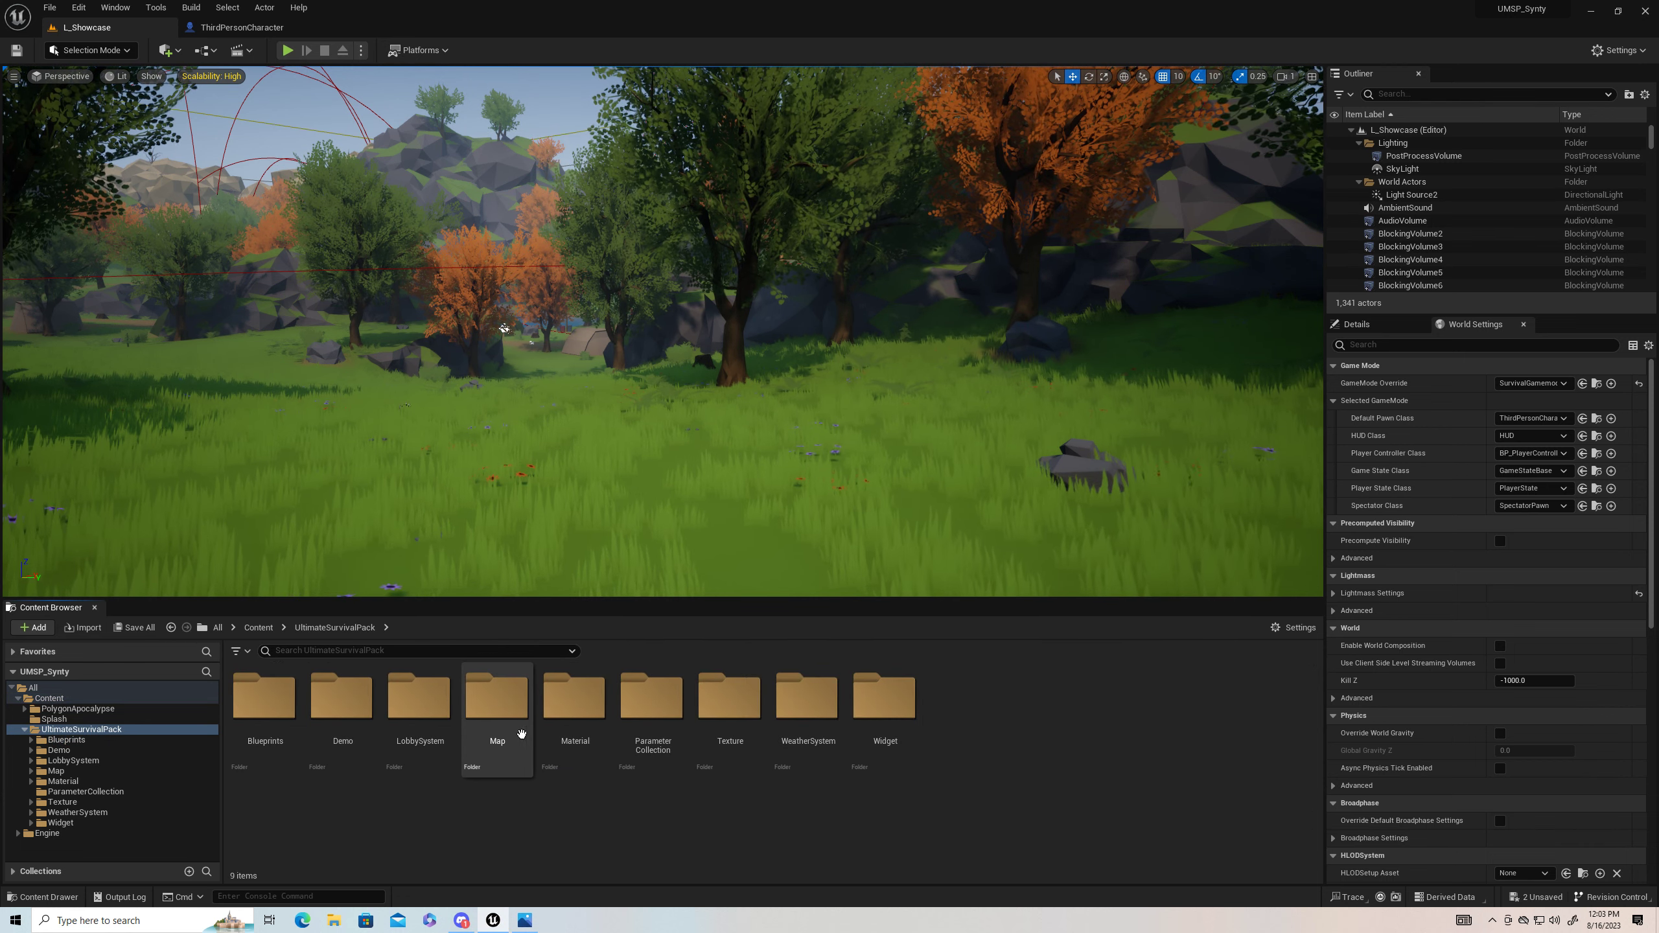
{"action": "double_click", "coordinate": [420, 709]}
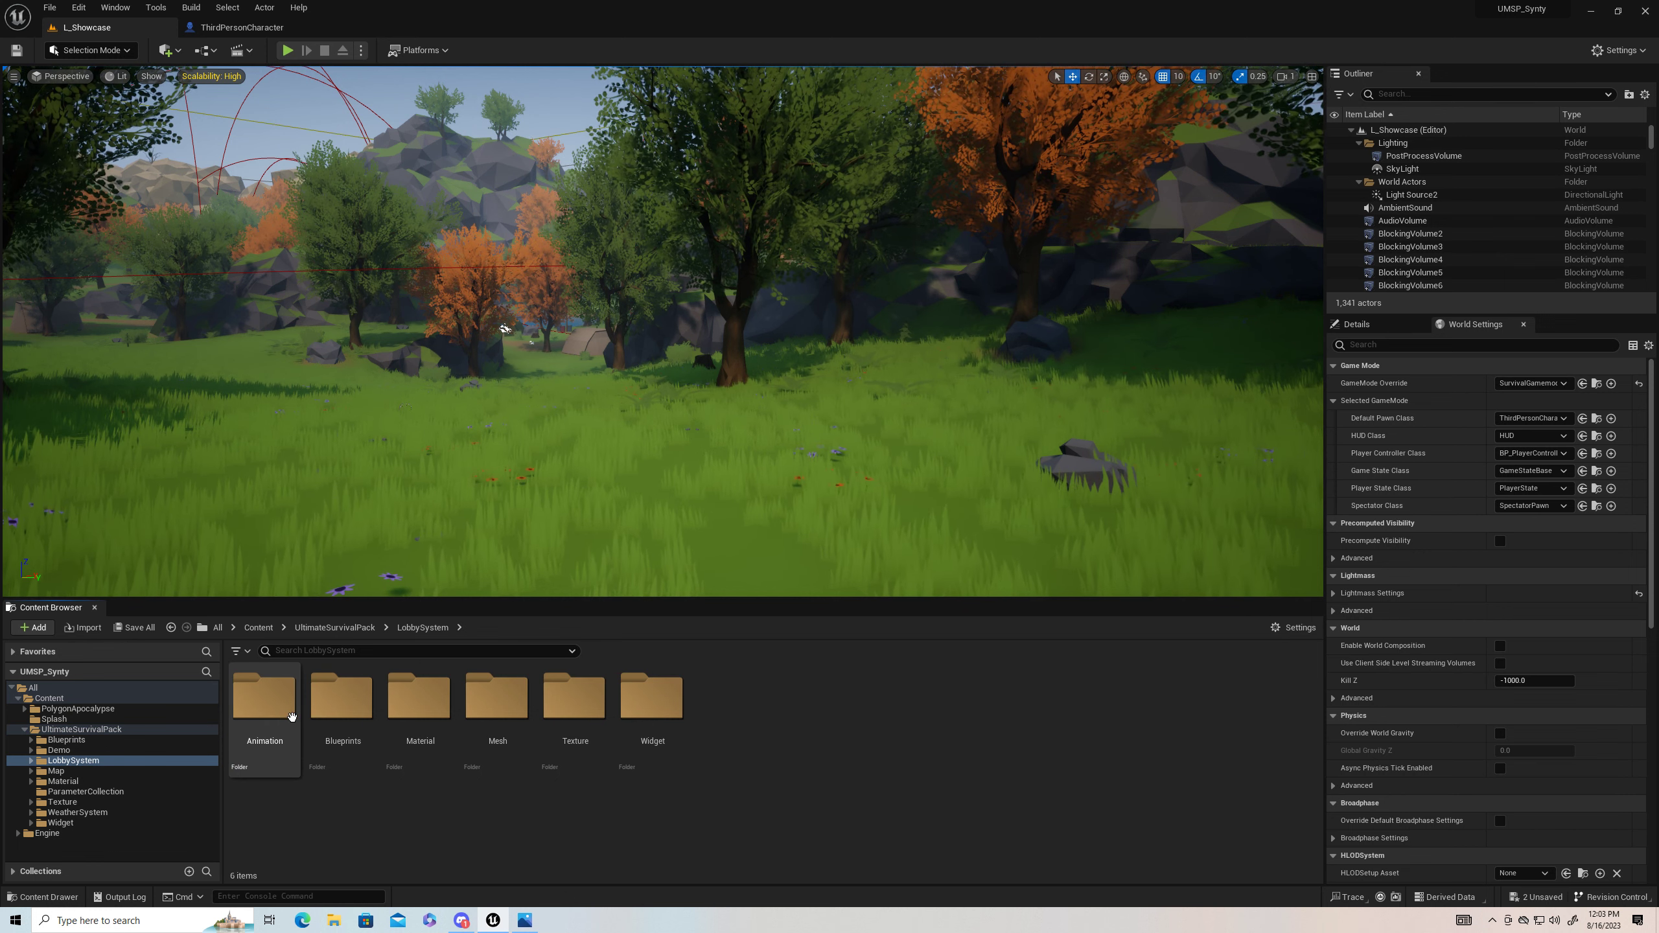
{"action": "left_click", "coordinate": [355, 718]}
{"action": "double_click", "coordinate": [356, 718]}
{"action": "double_click", "coordinate": [354, 763]}
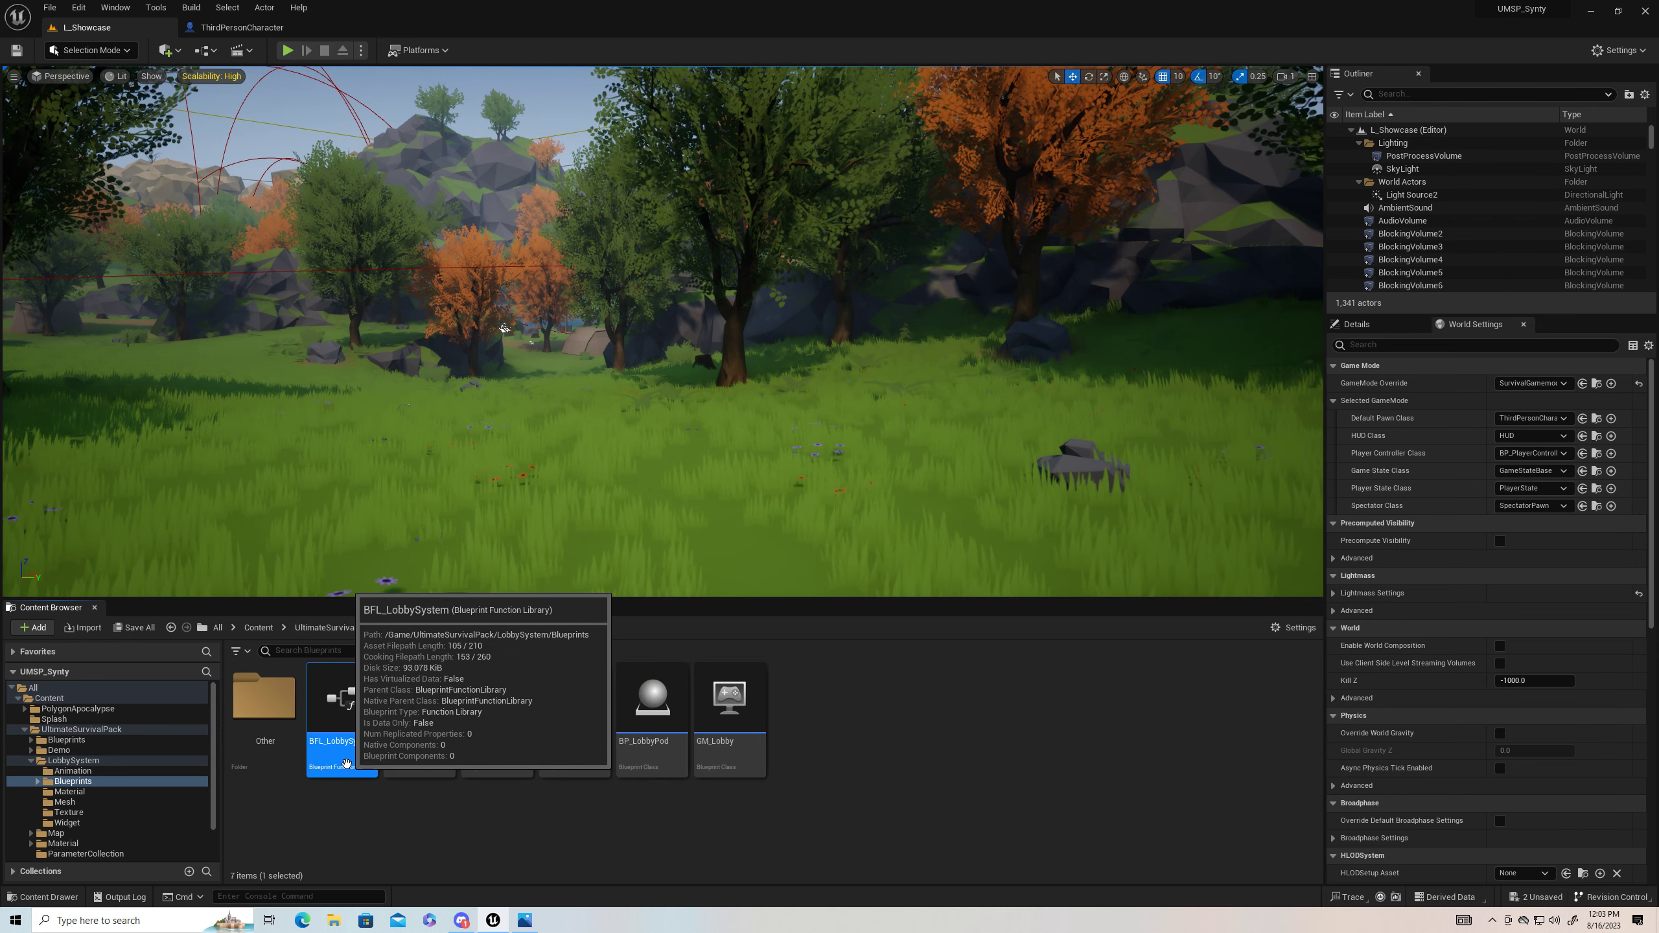
Step: Open the Get Gender Body function and examine the skeletal meshes available for the Select node's Male option
{"action": "right_click_drag", "start_coordinate": [325, 471], "coordinate": [430, 528]}
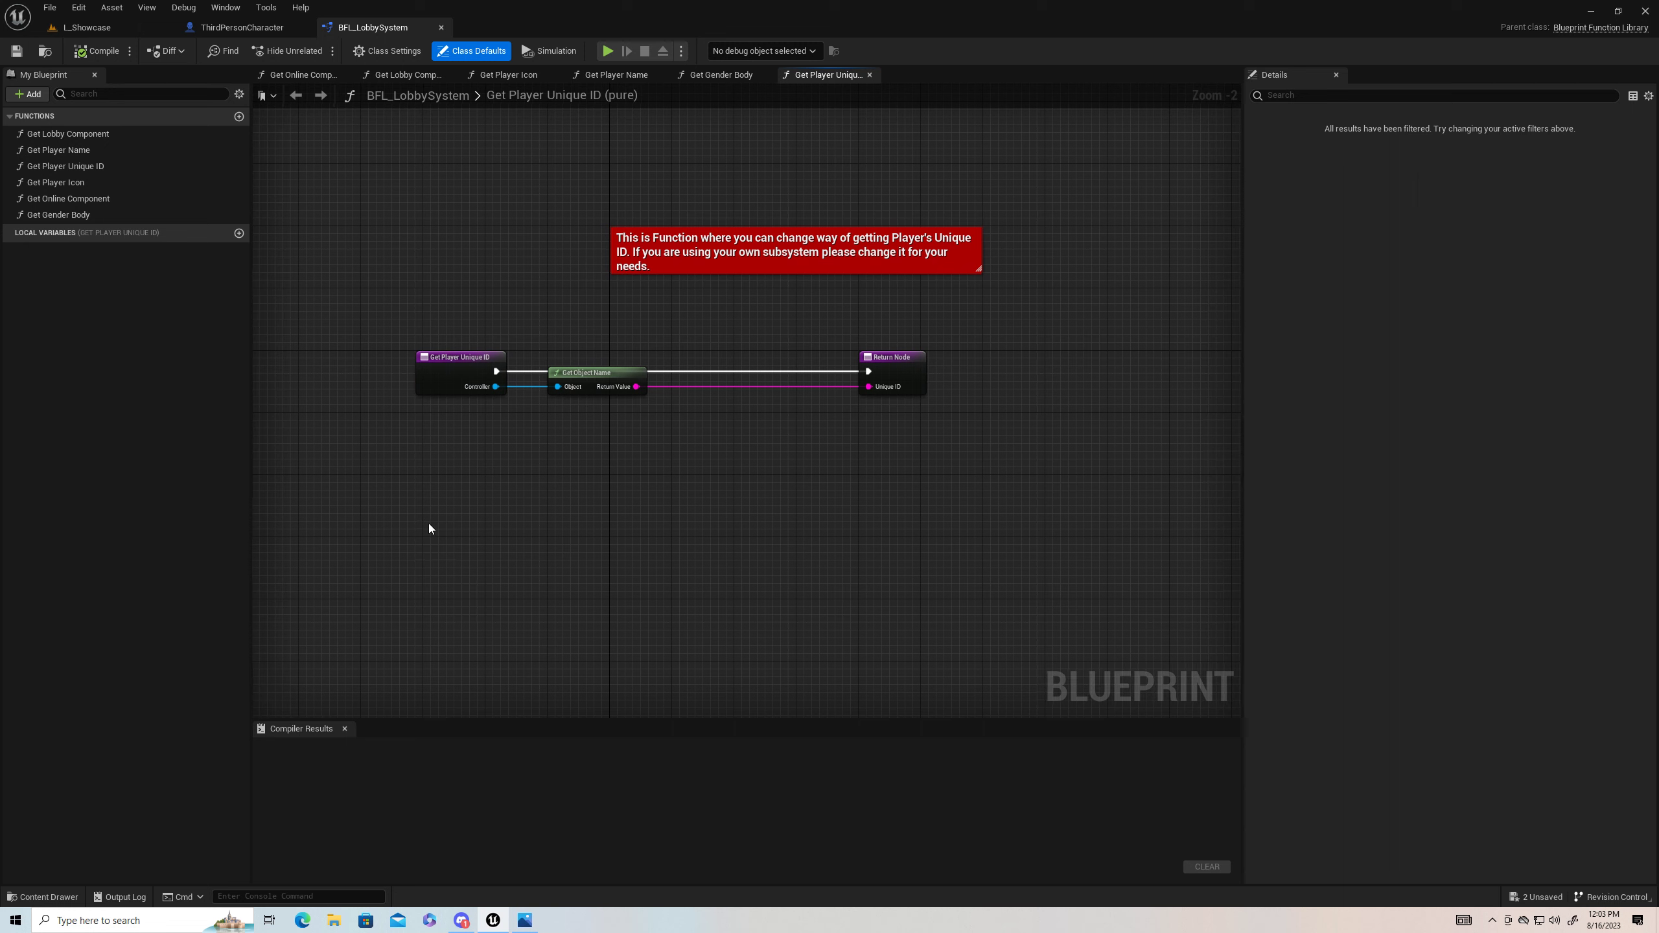
{"action": "left_click", "coordinate": [52, 215]}
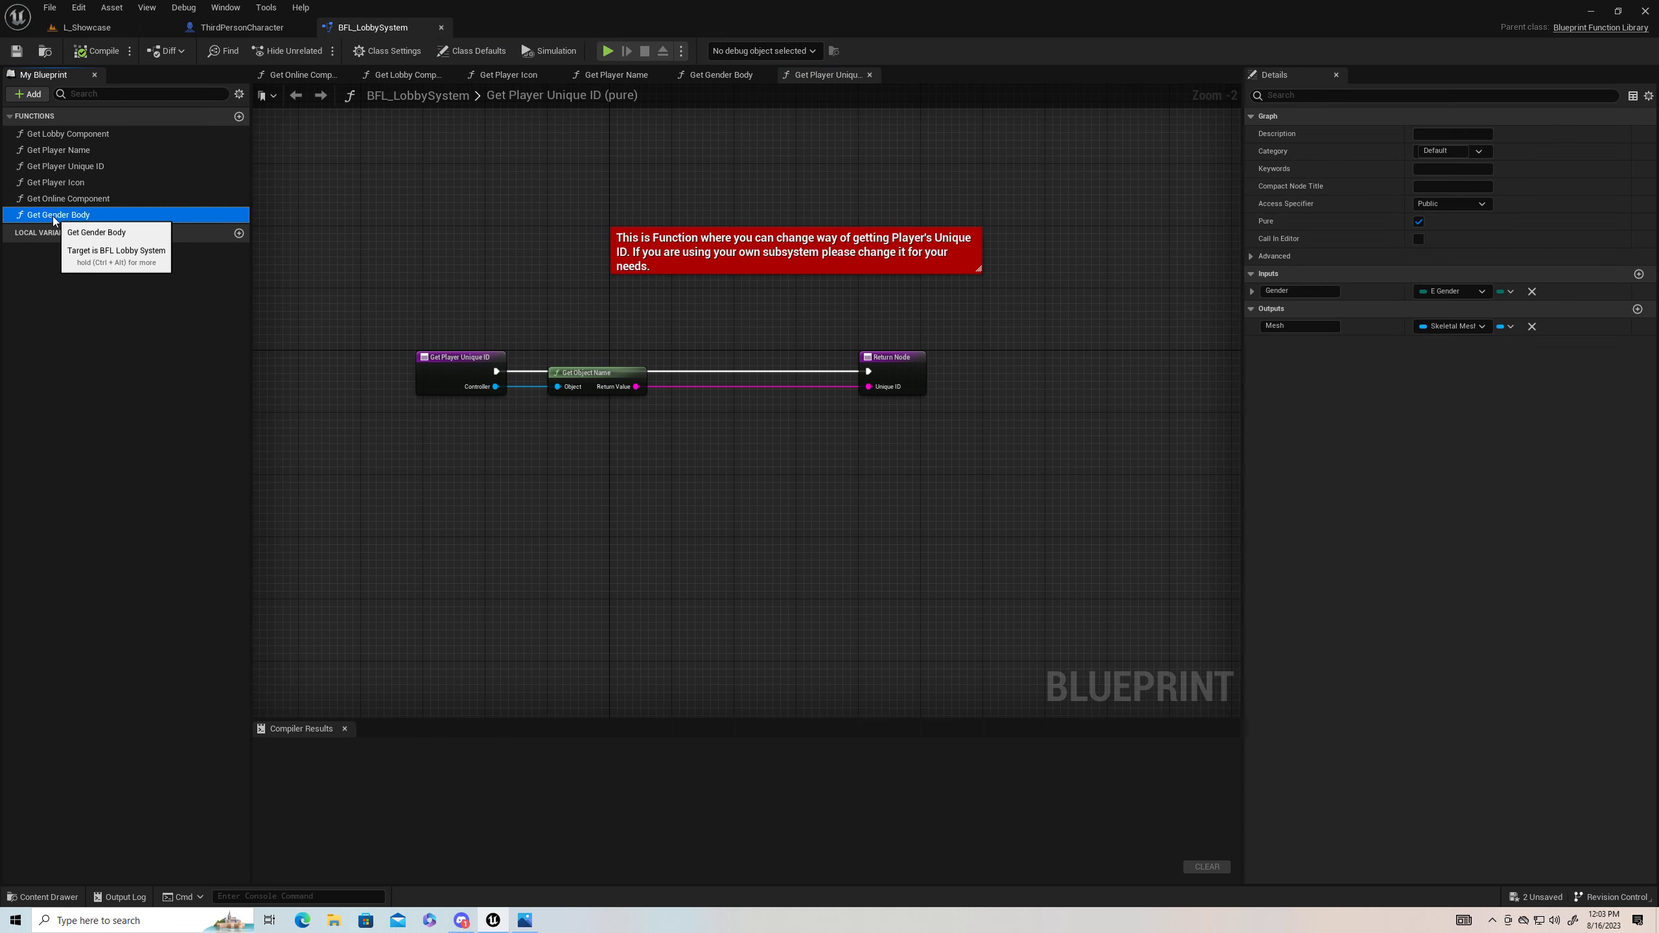
{"action": "double_click", "coordinate": [52, 215]}
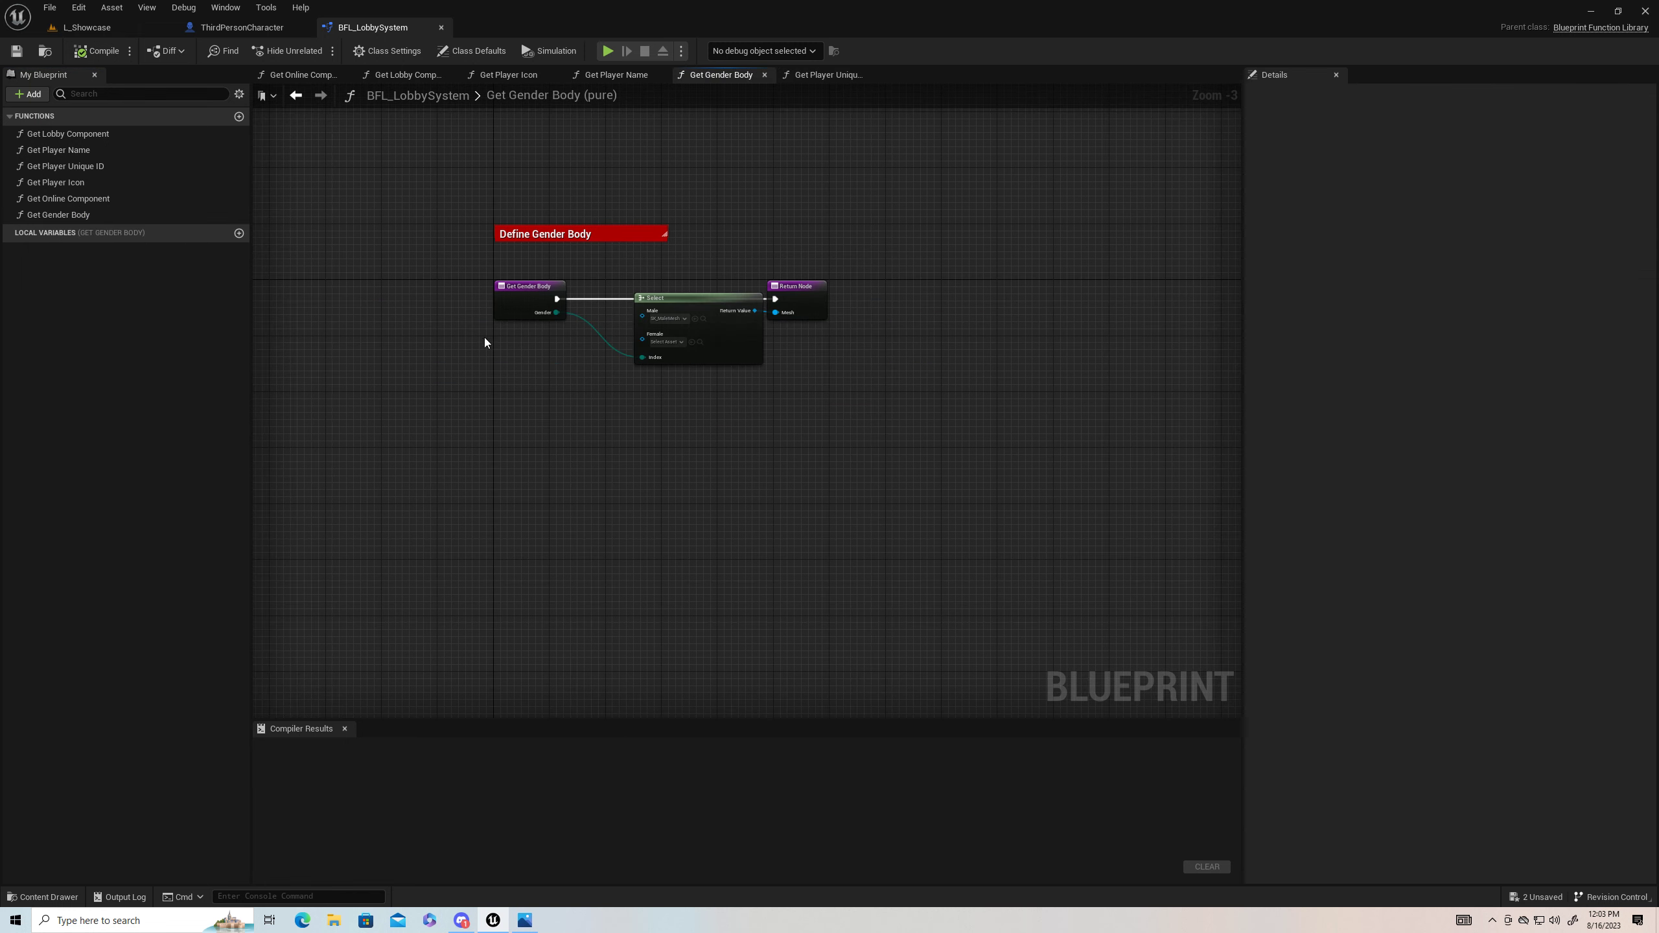
{"action": "scroll", "coordinate": [680, 396], "scroll_direction": "up", "scroll_amount": 2}
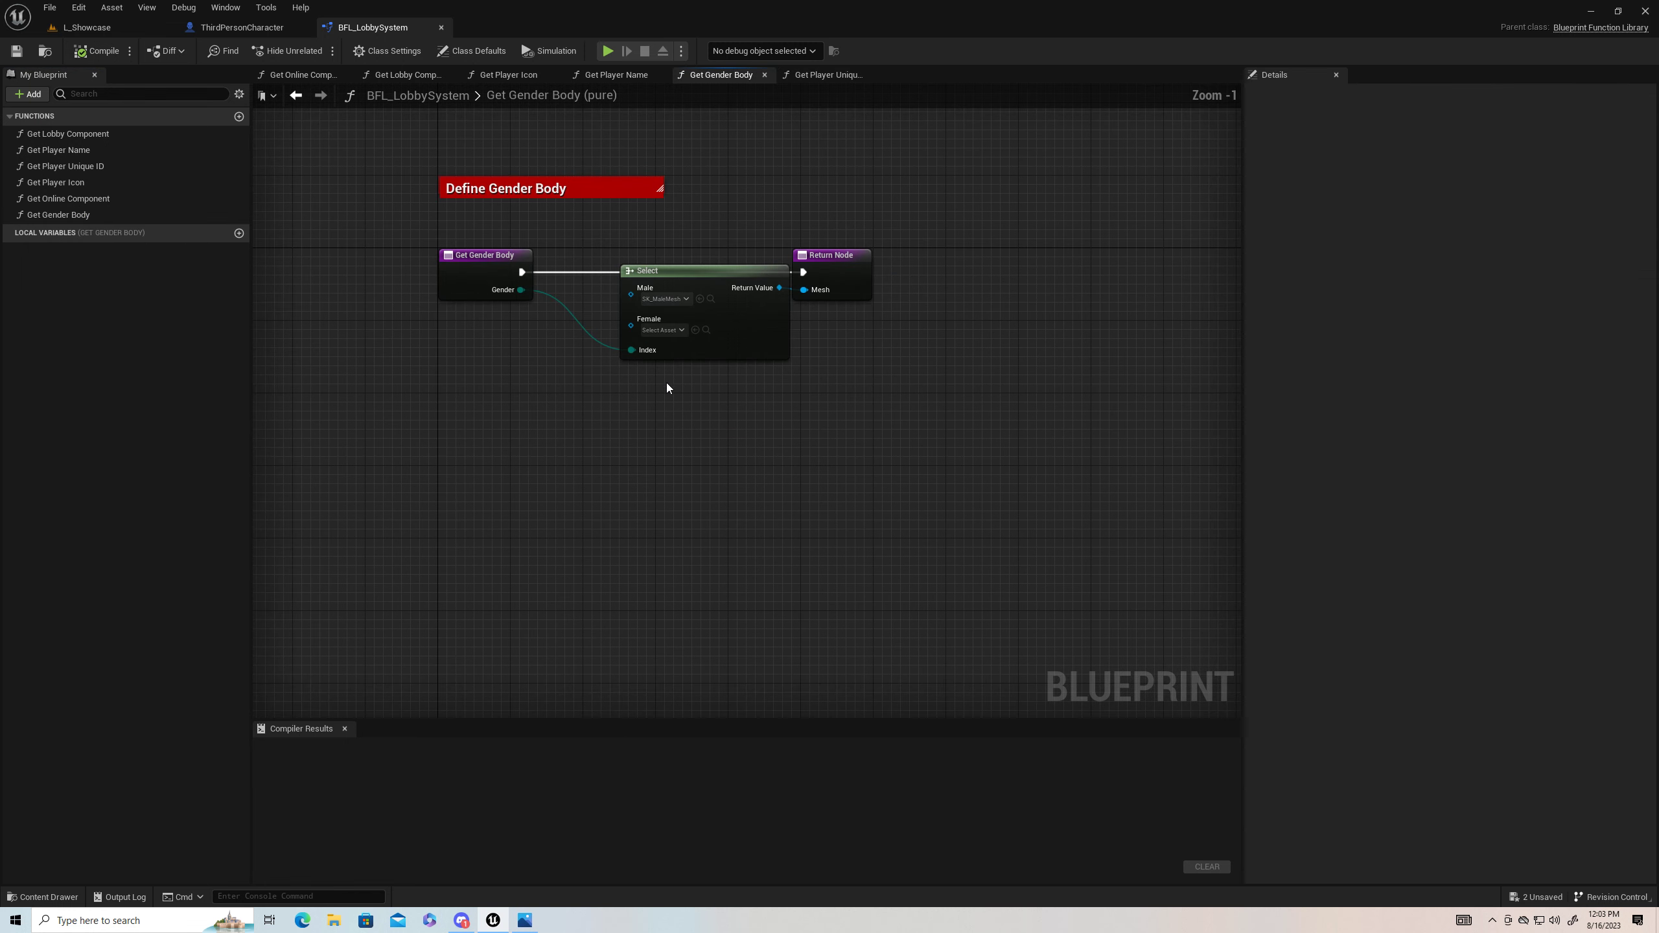
{"action": "left_click", "coordinate": [687, 300]}
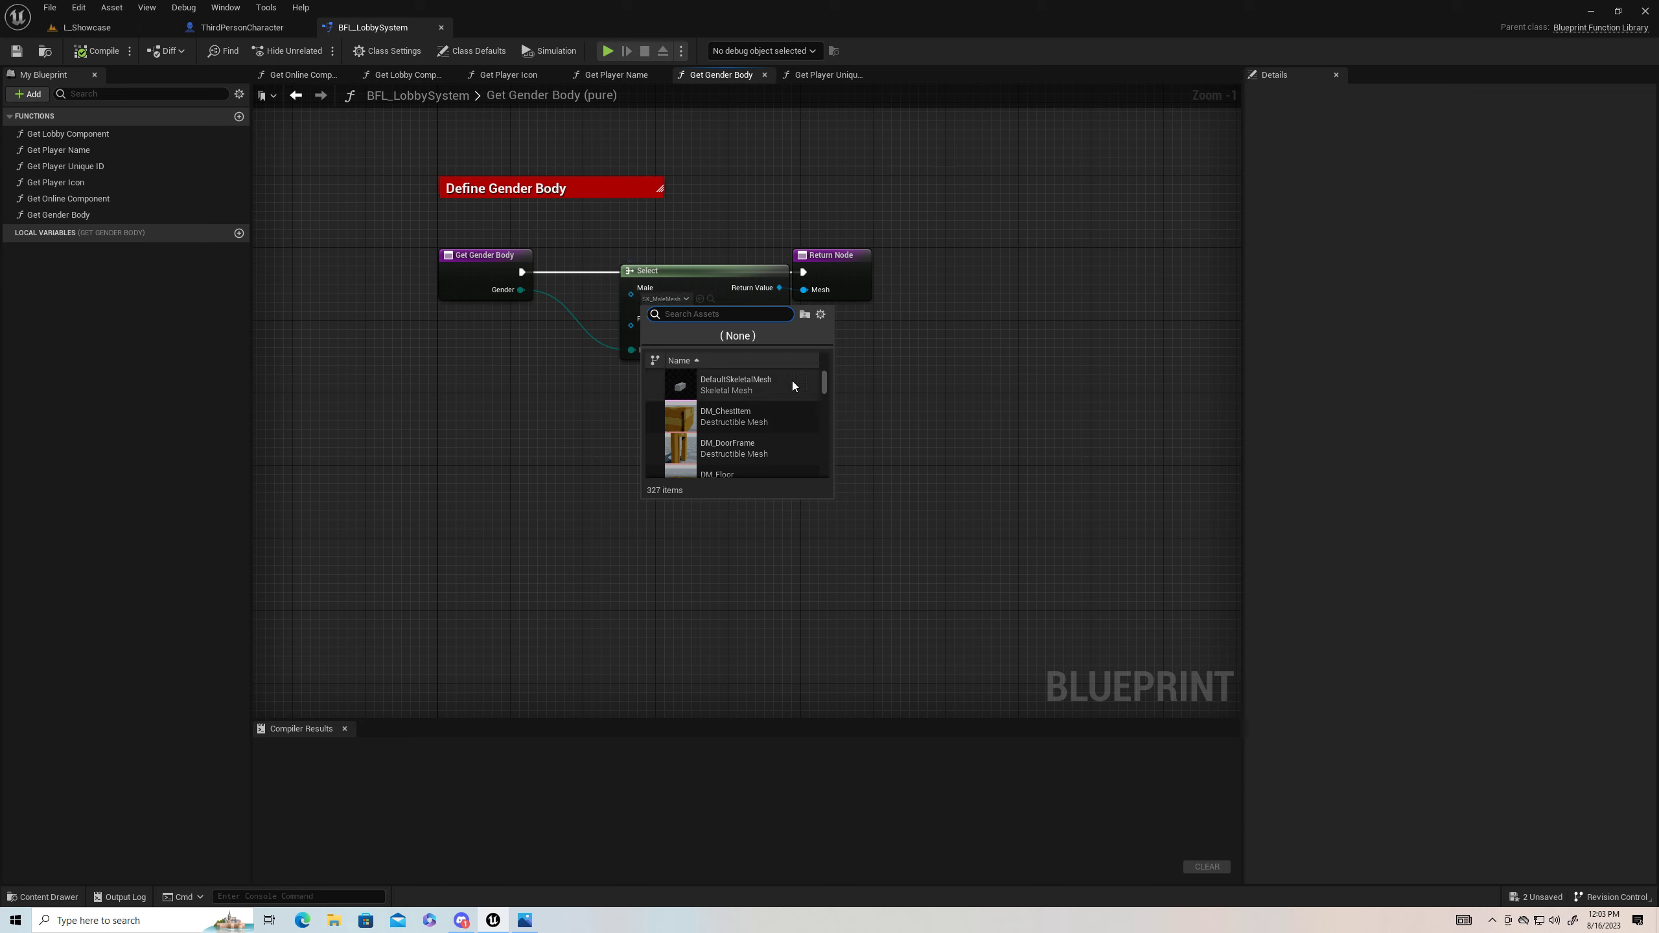
{"action": "left_click", "coordinate": [547, 398]}
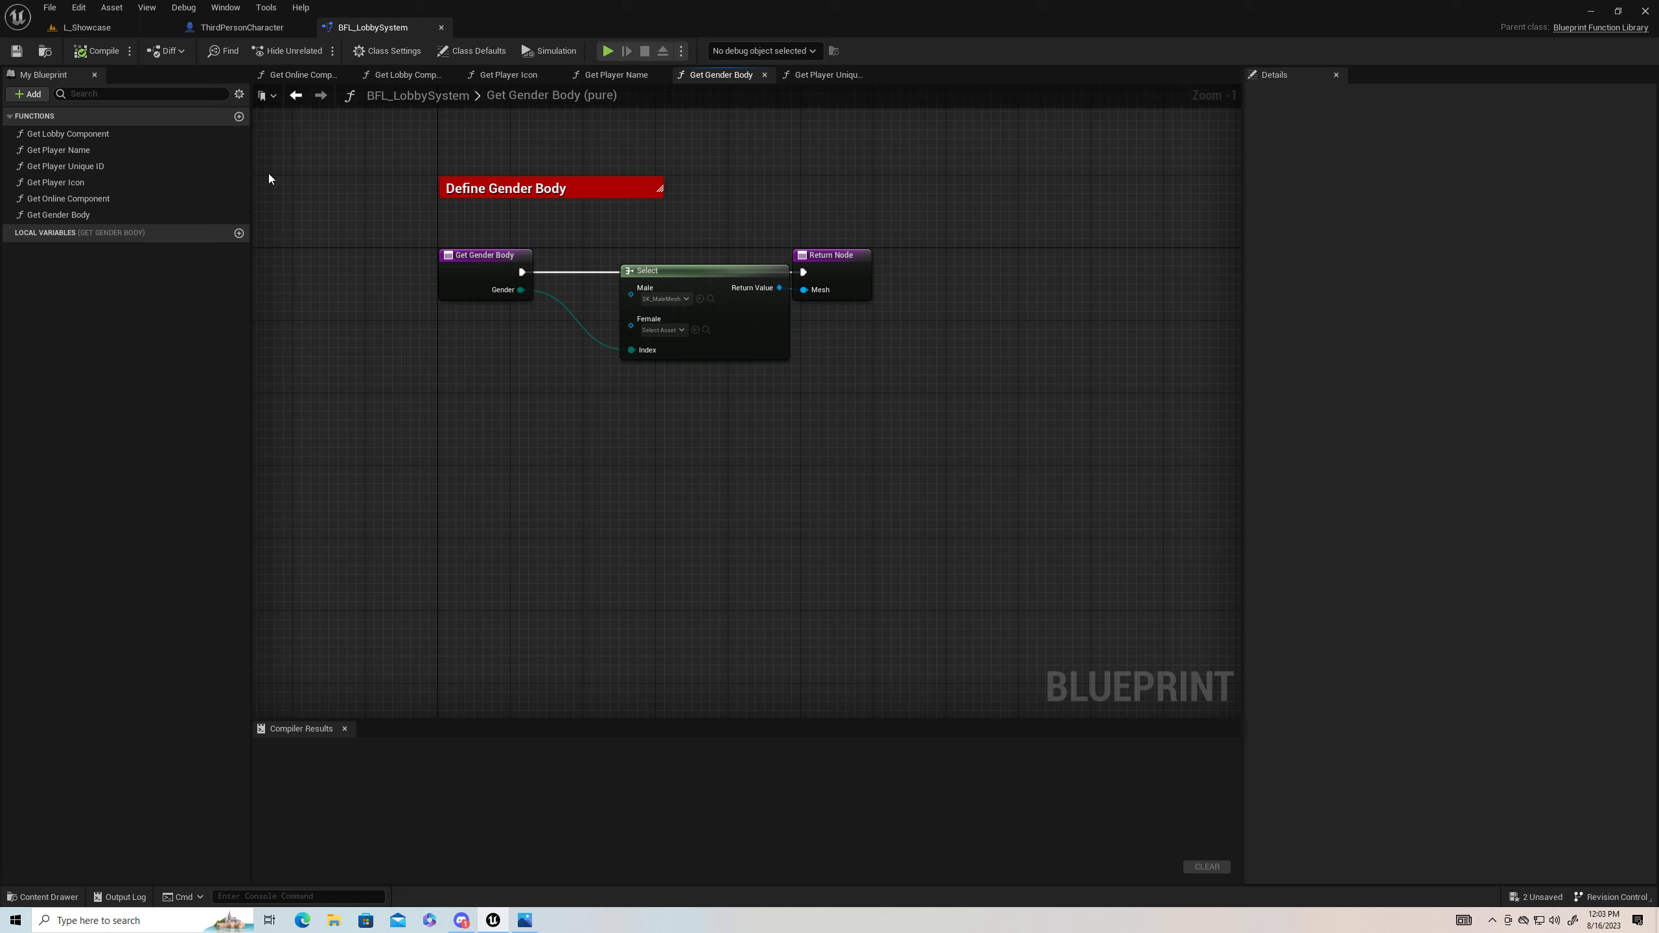
Step: Return to the L_Showcase level and browse the character meshes in PolygonApocalypse/Meshes/Characters
{"action": "left_click", "coordinate": [85, 27]}
{"action": "left_click", "coordinate": [172, 628]}
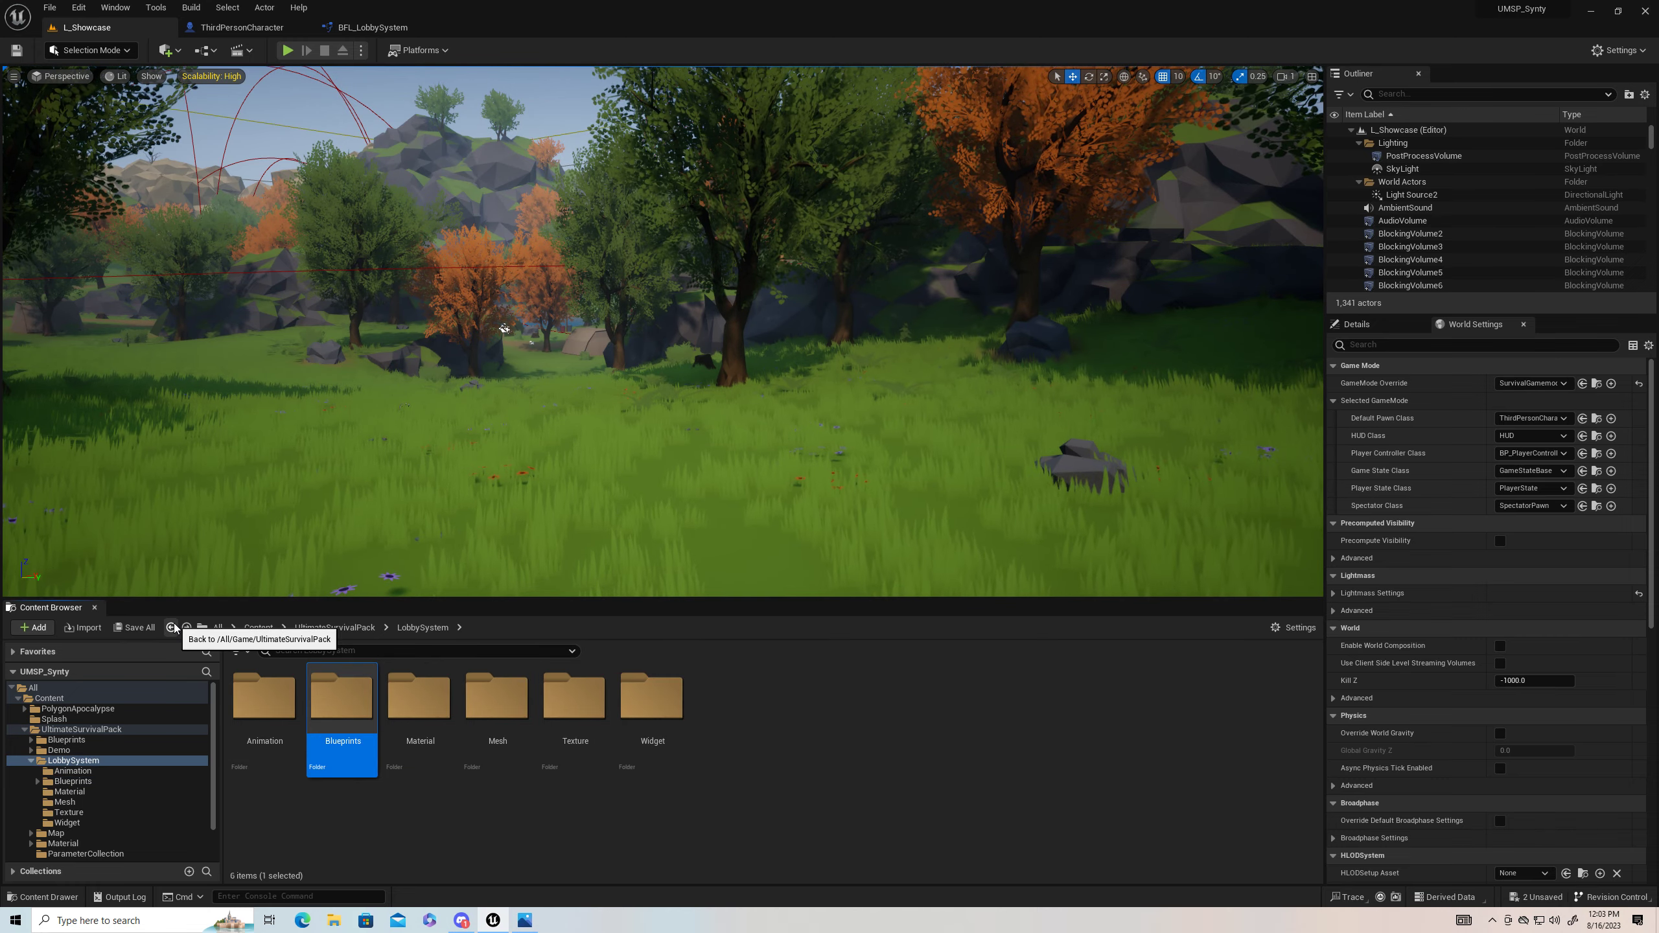
{"action": "left_click", "coordinate": [173, 628]}
{"action": "left_click", "coordinate": [173, 627]}
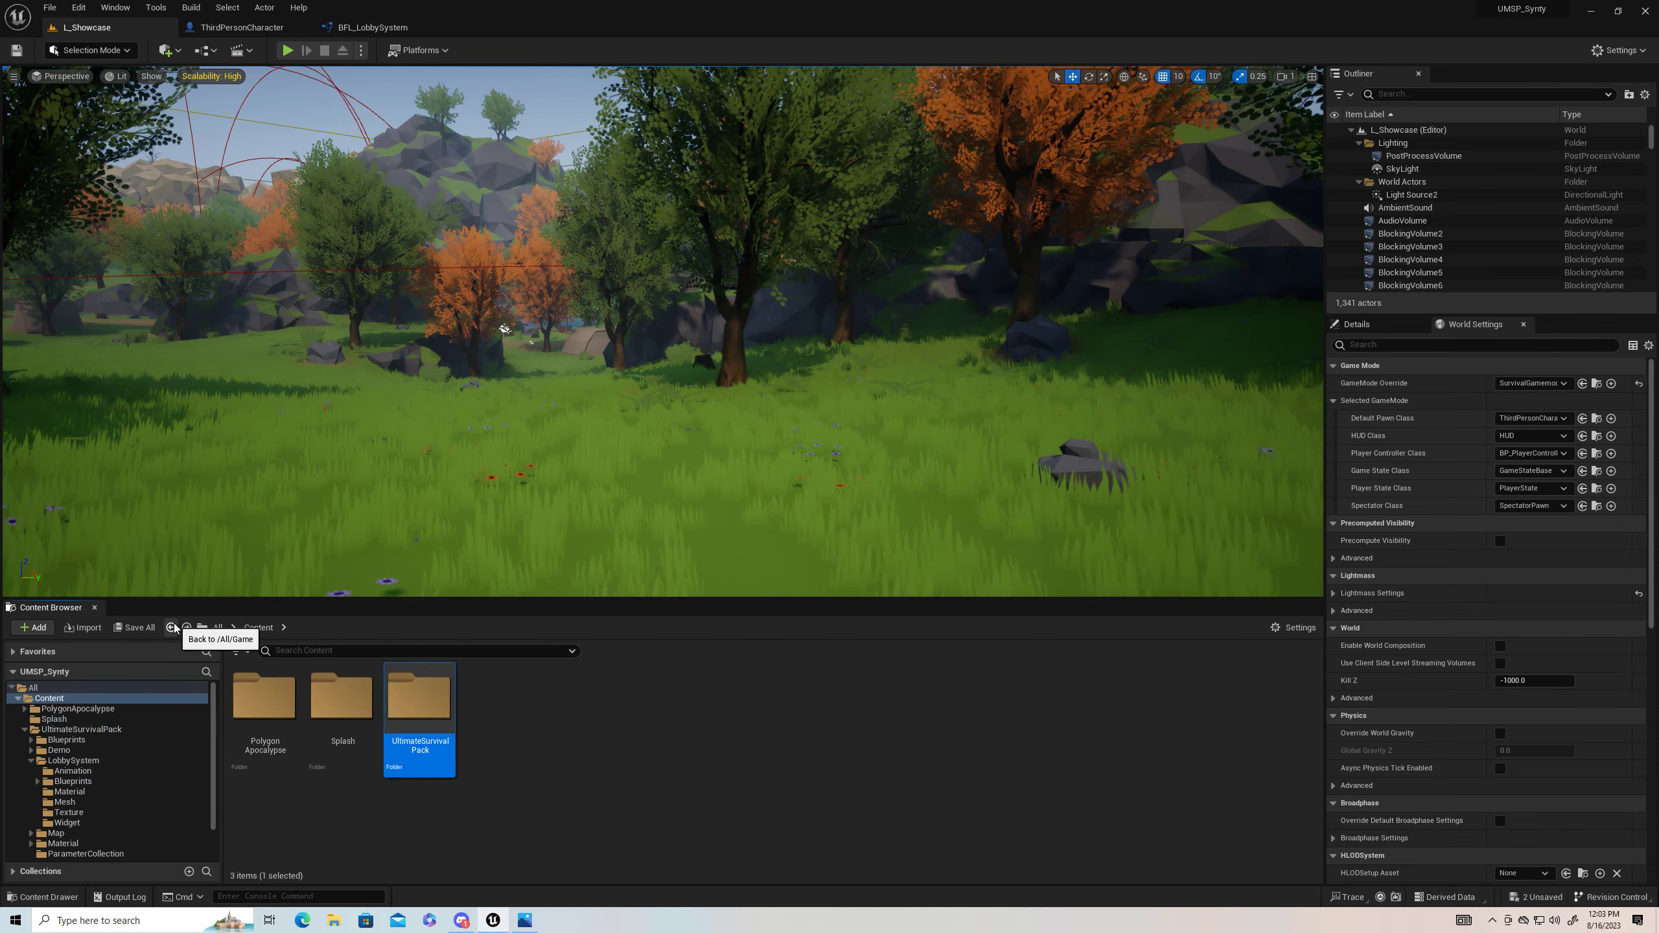
{"action": "double_click", "coordinate": [264, 702]}
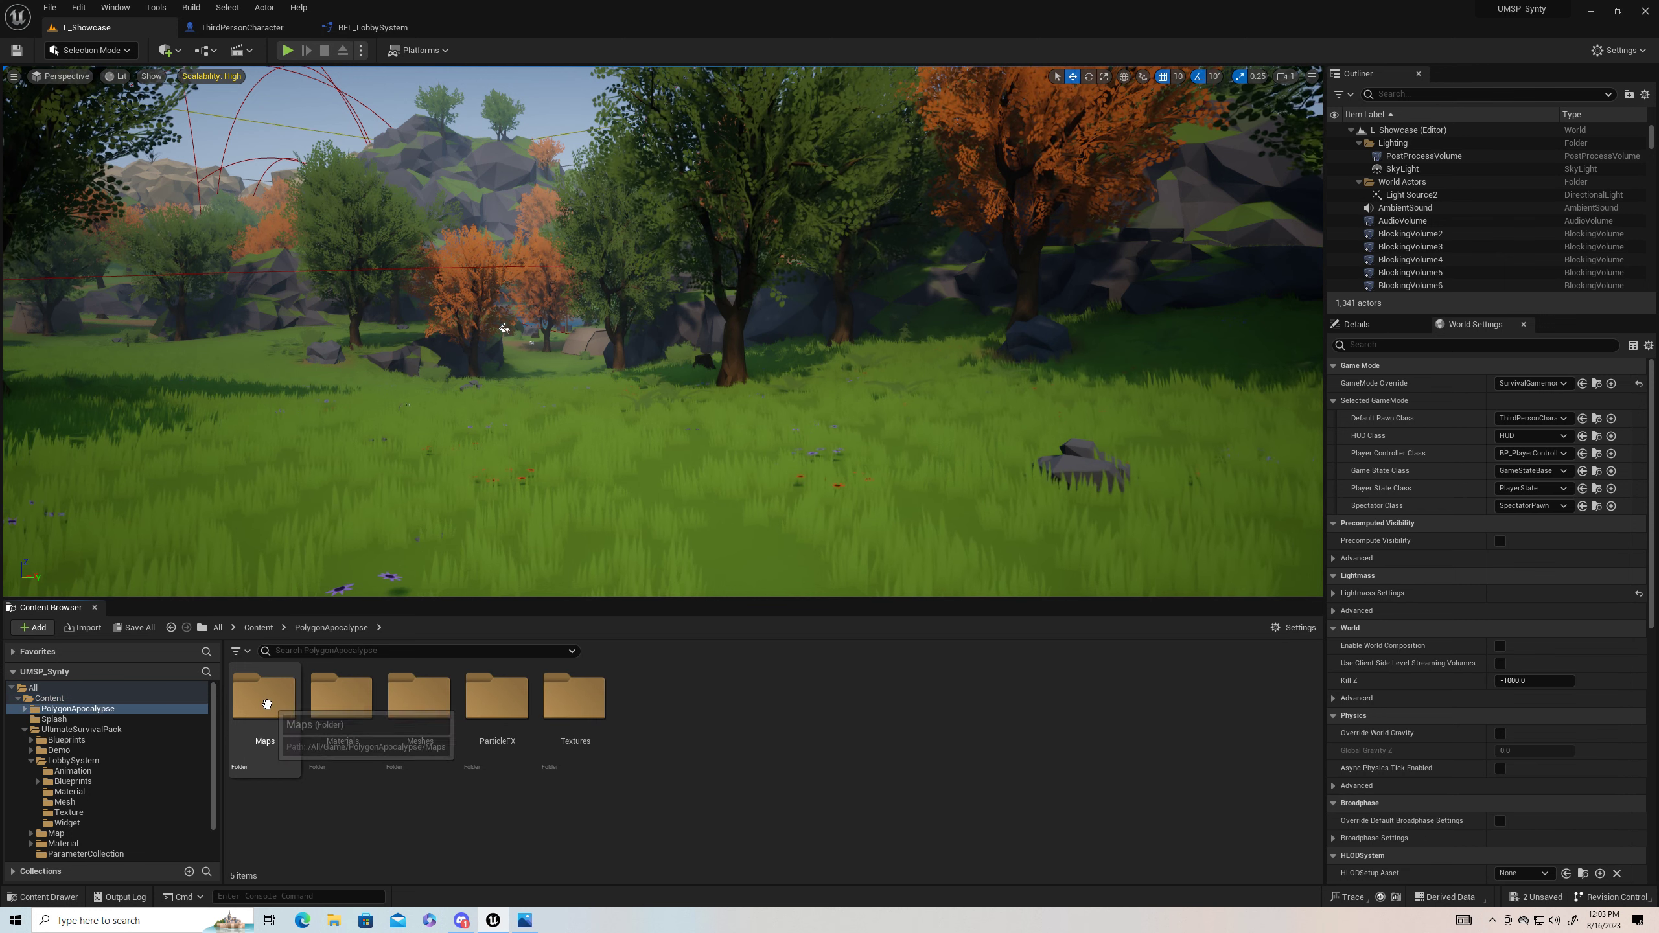
{"action": "double_click", "coordinate": [423, 710]}
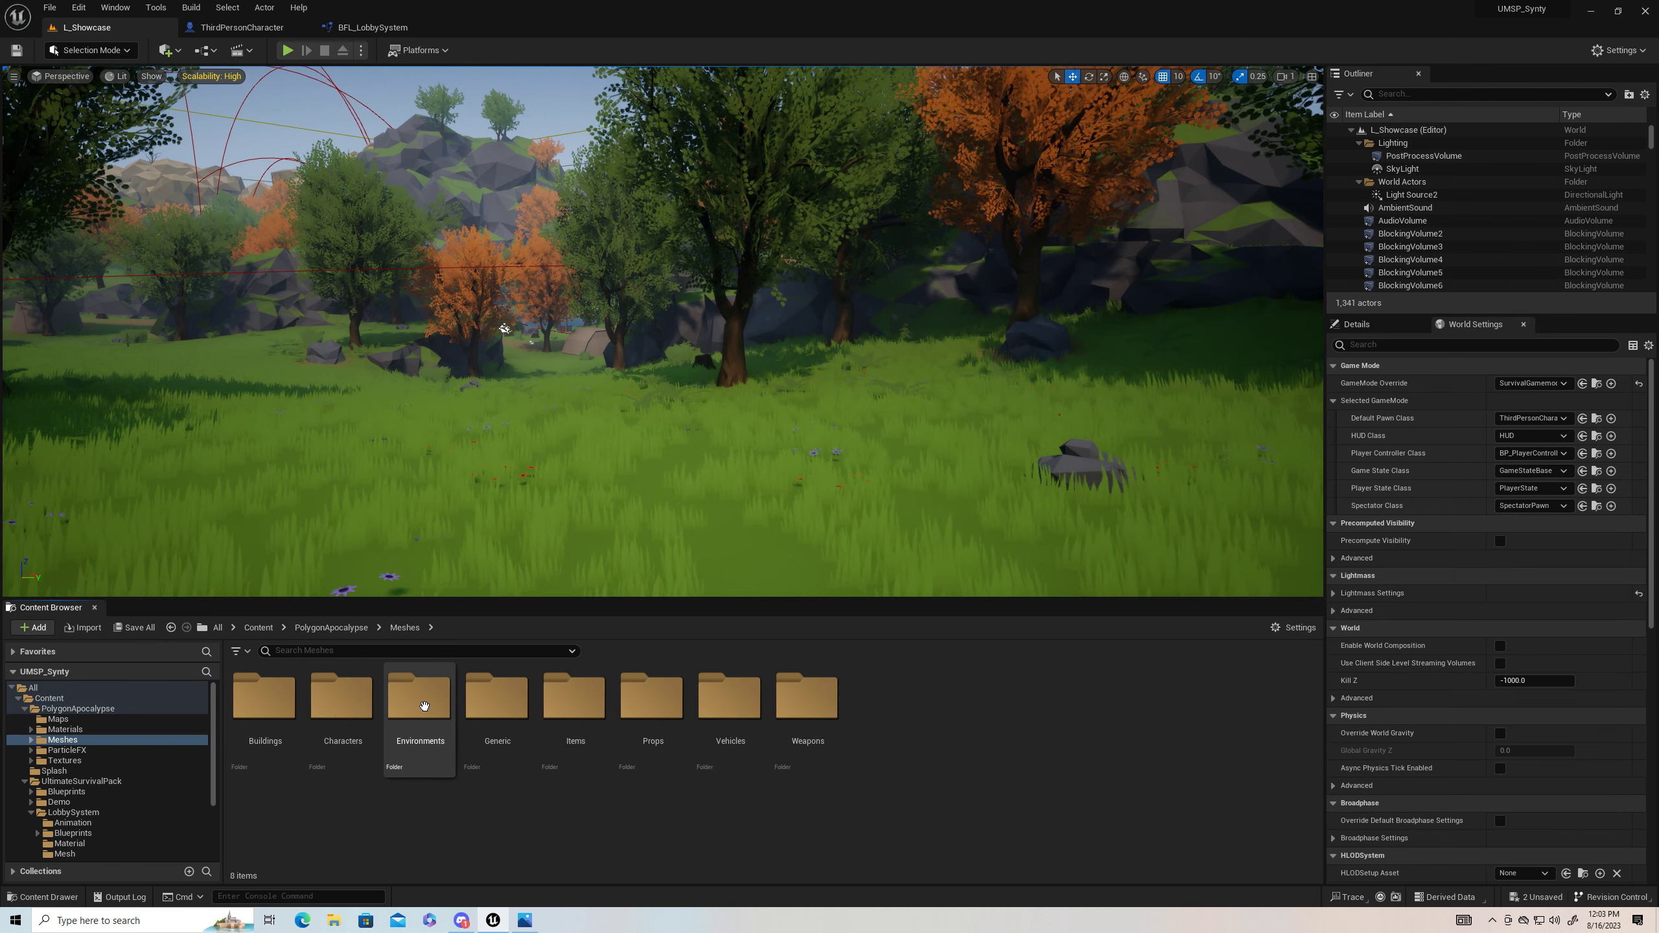
{"action": "double_click", "coordinate": [342, 696]}
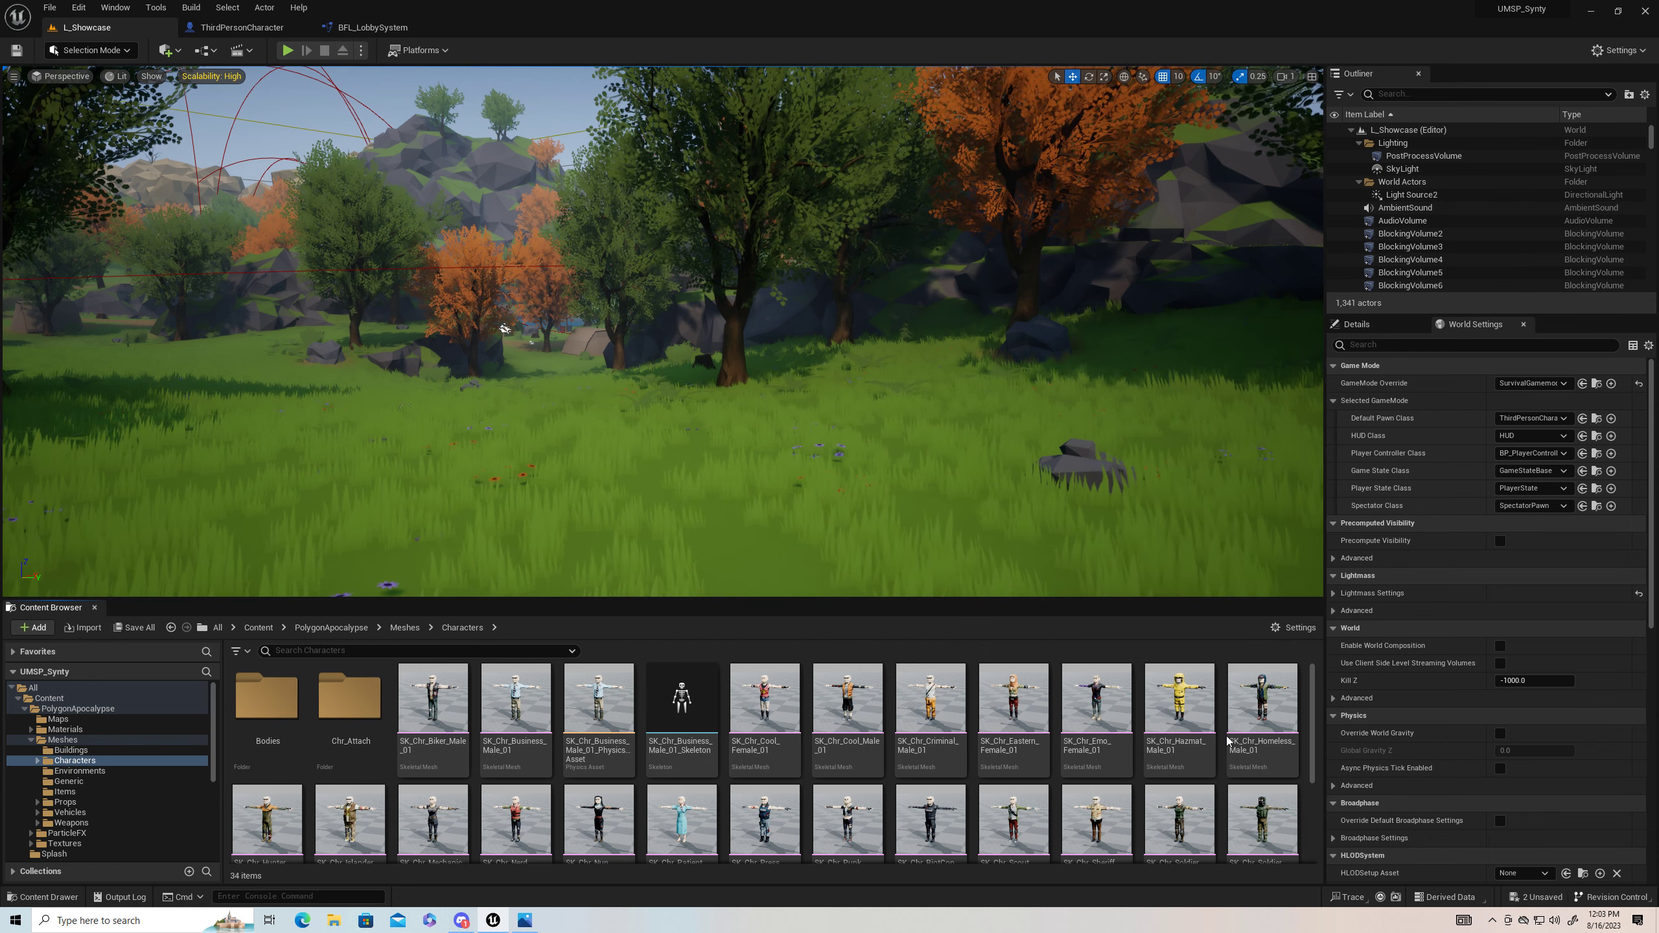
{"action": "scroll", "coordinate": [542, 744], "scroll_direction": "down", "scroll_amount": 1}
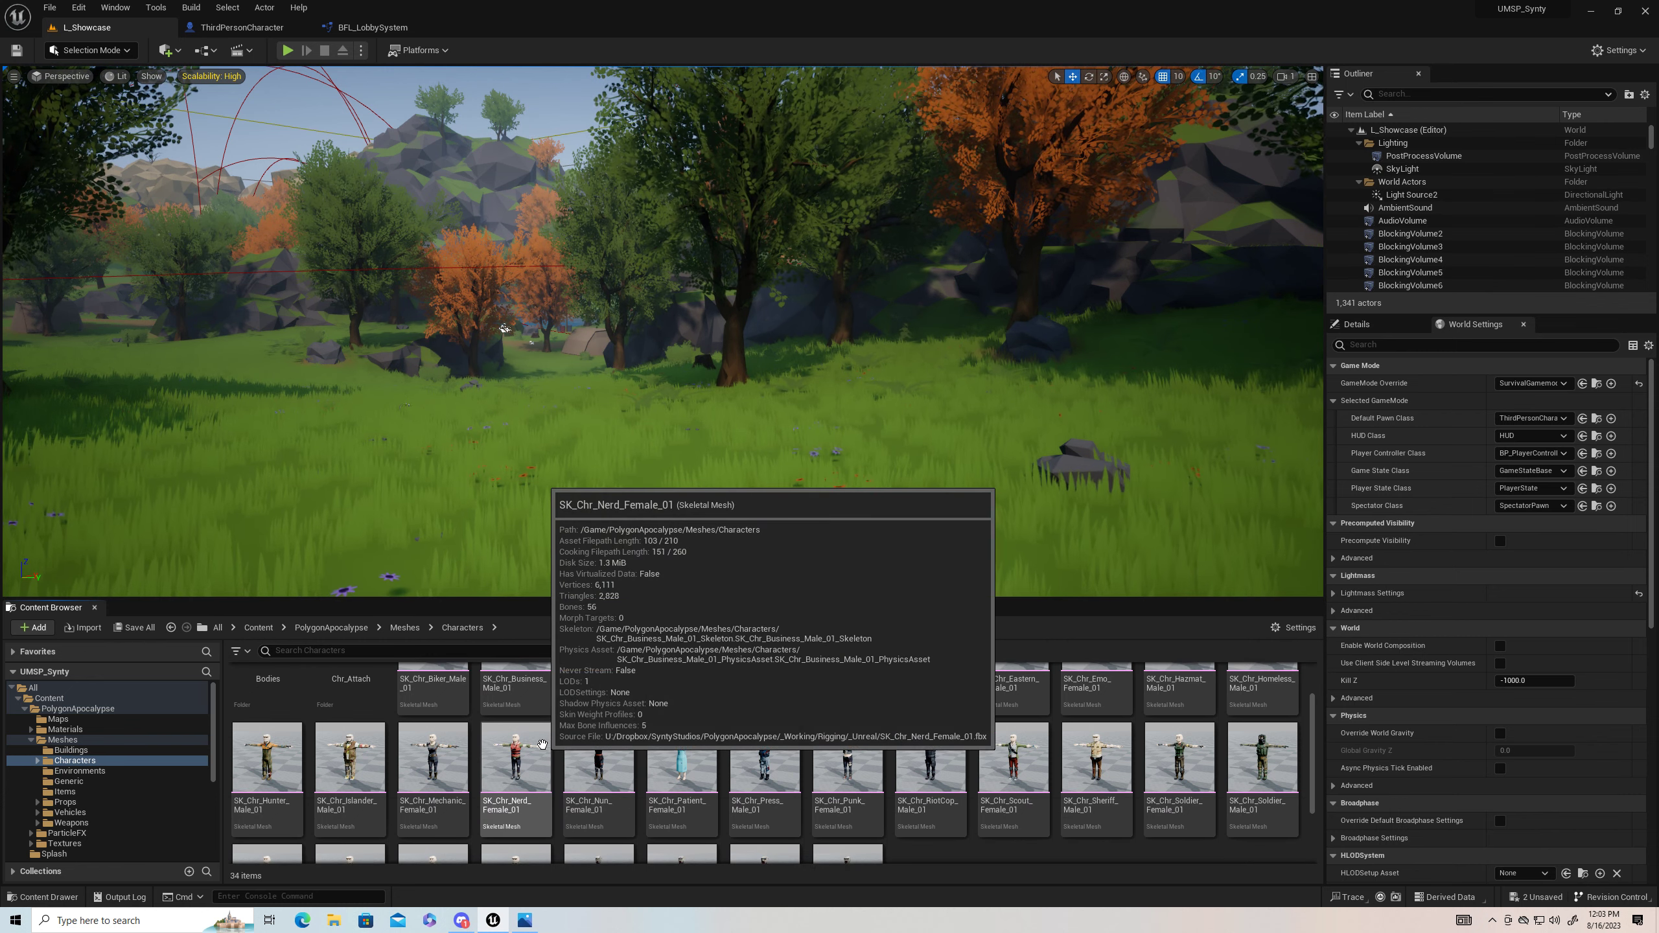
Step: Browse the skeletal meshes in PolygonApocalypse/Meshes/Characters for a character to use
{"action": "scroll", "coordinate": [543, 745], "scroll_direction": "up", "scroll_amount": 1}
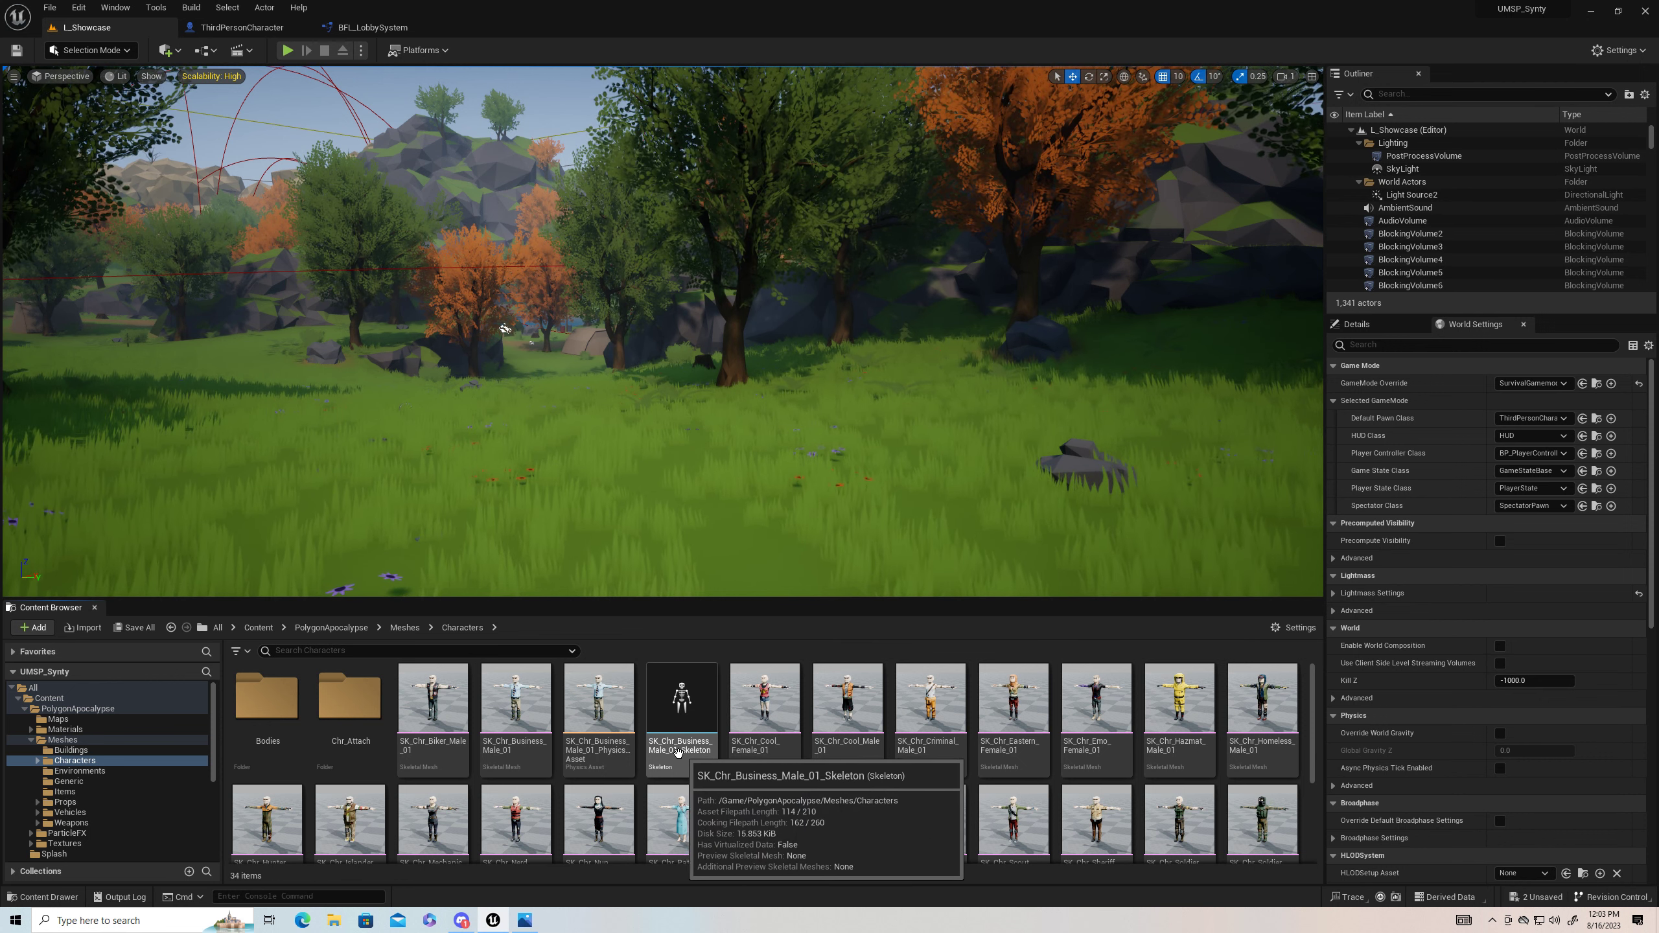
{"action": "scroll", "coordinate": [612, 755], "scroll_direction": "down", "scroll_amount": 1}
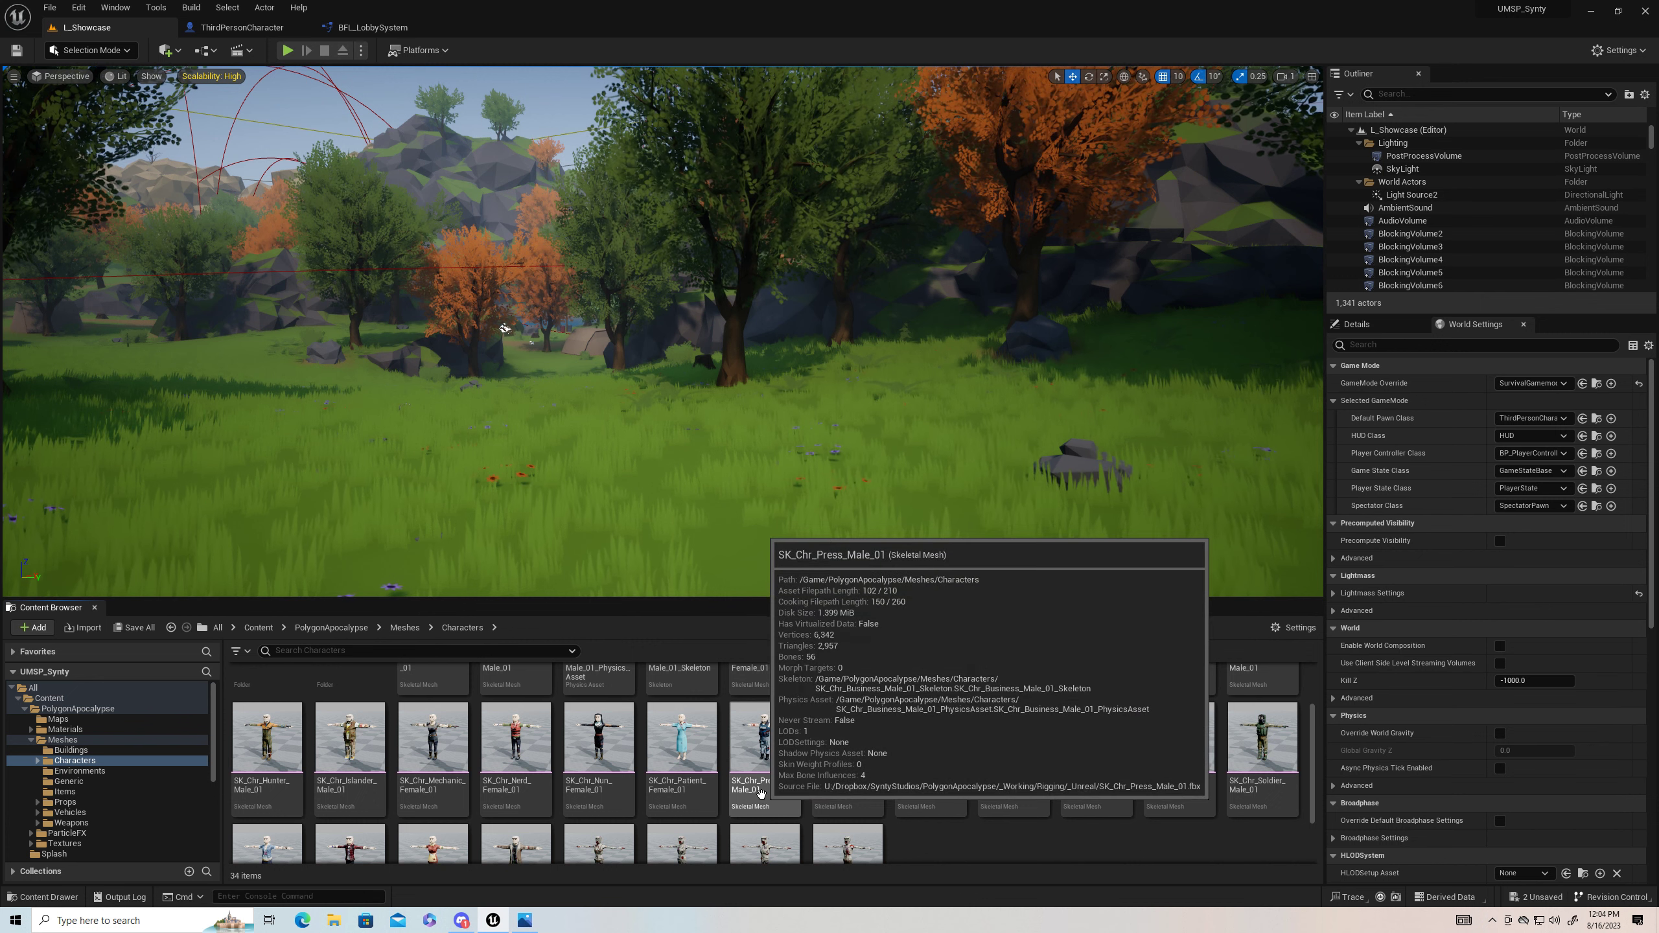
{"action": "scroll", "coordinate": [762, 793], "scroll_direction": "down", "scroll_amount": 1}
{"action": "scroll", "coordinate": [762, 793], "scroll_direction": "up", "scroll_amount": 3}
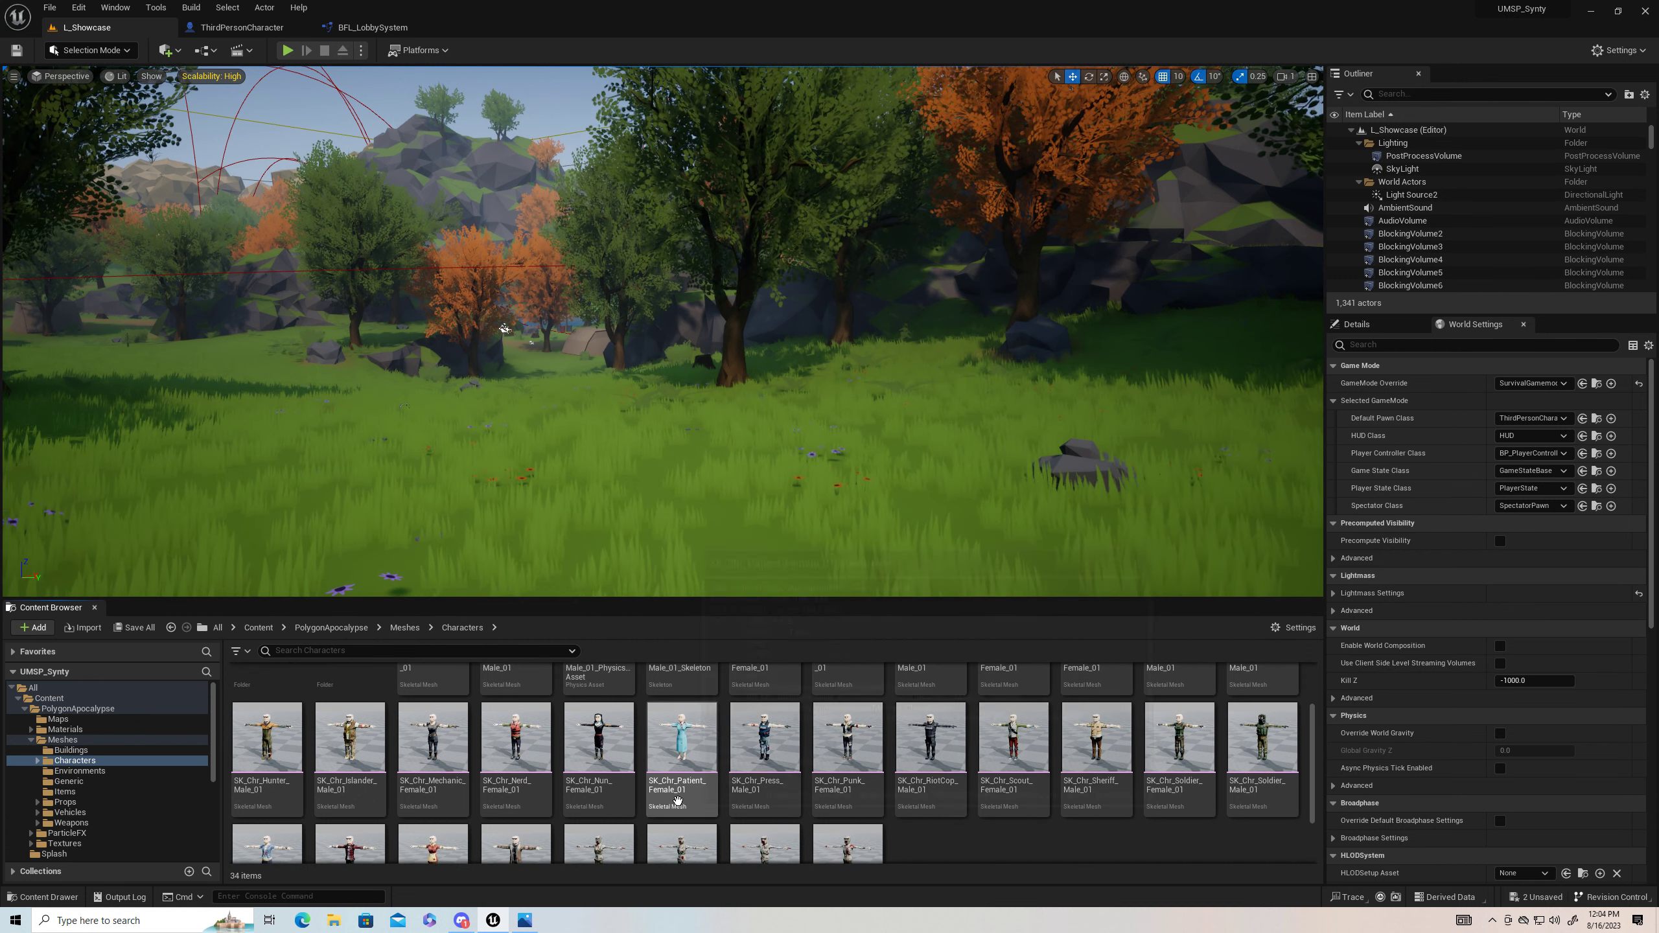
{"action": "scroll", "coordinate": [679, 800], "scroll_direction": "down", "scroll_amount": 2}
{"action": "scroll", "coordinate": [679, 800], "scroll_direction": "down", "scroll_amount": 1}
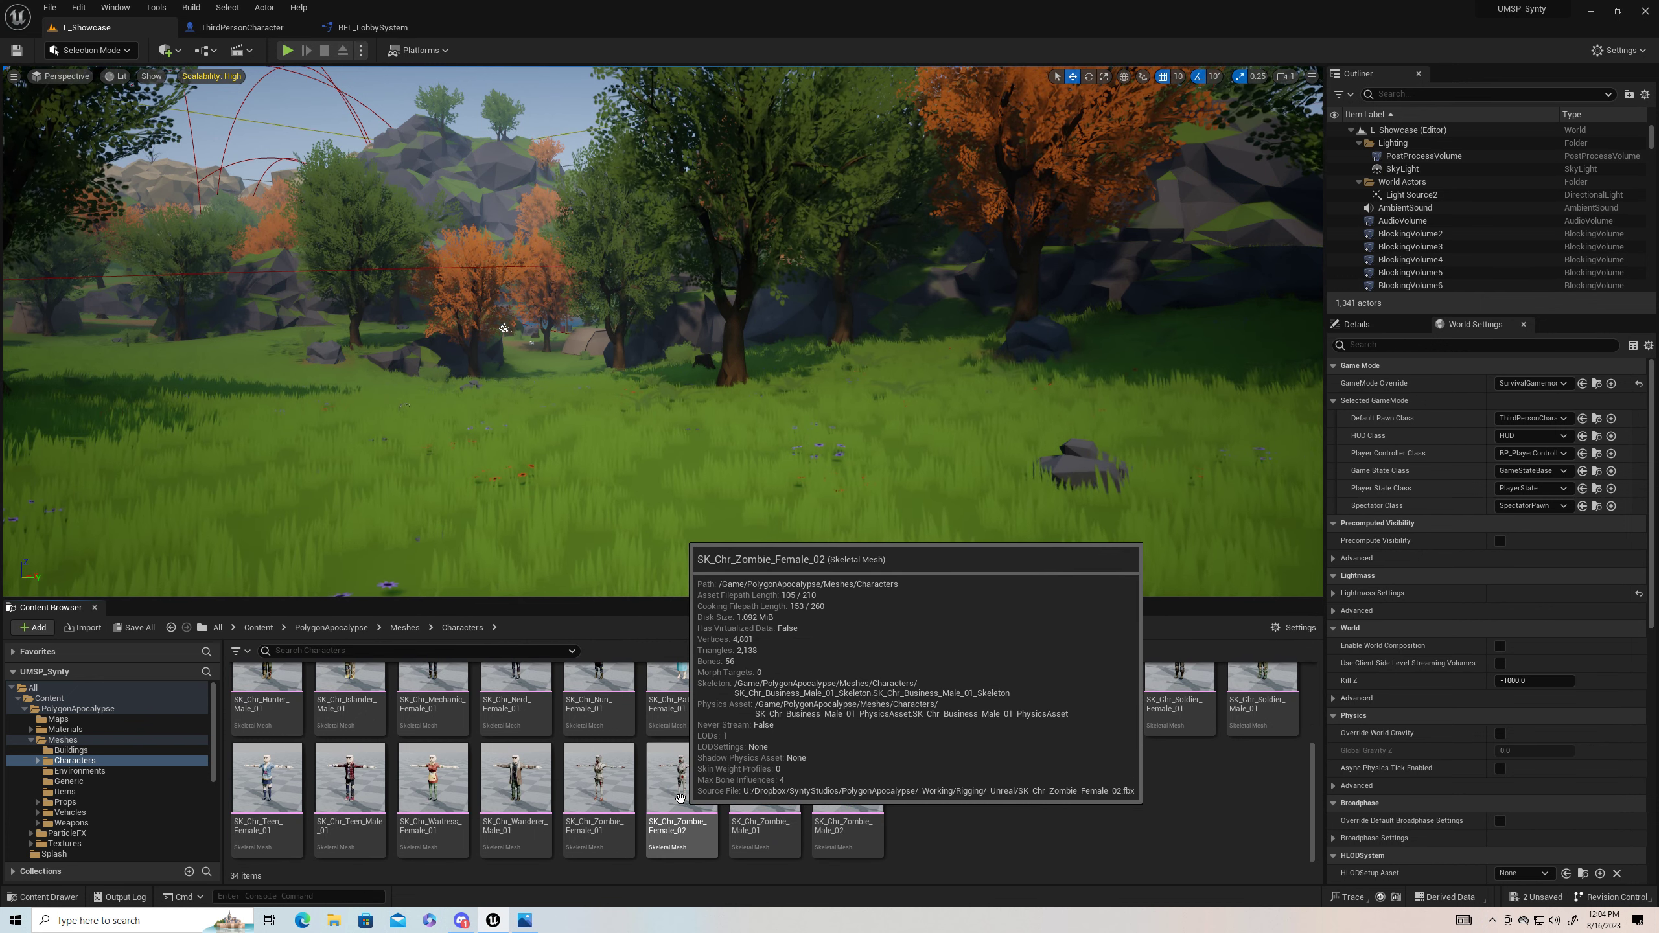
{"action": "scroll", "coordinate": [680, 799], "scroll_direction": "up", "scroll_amount": 4}
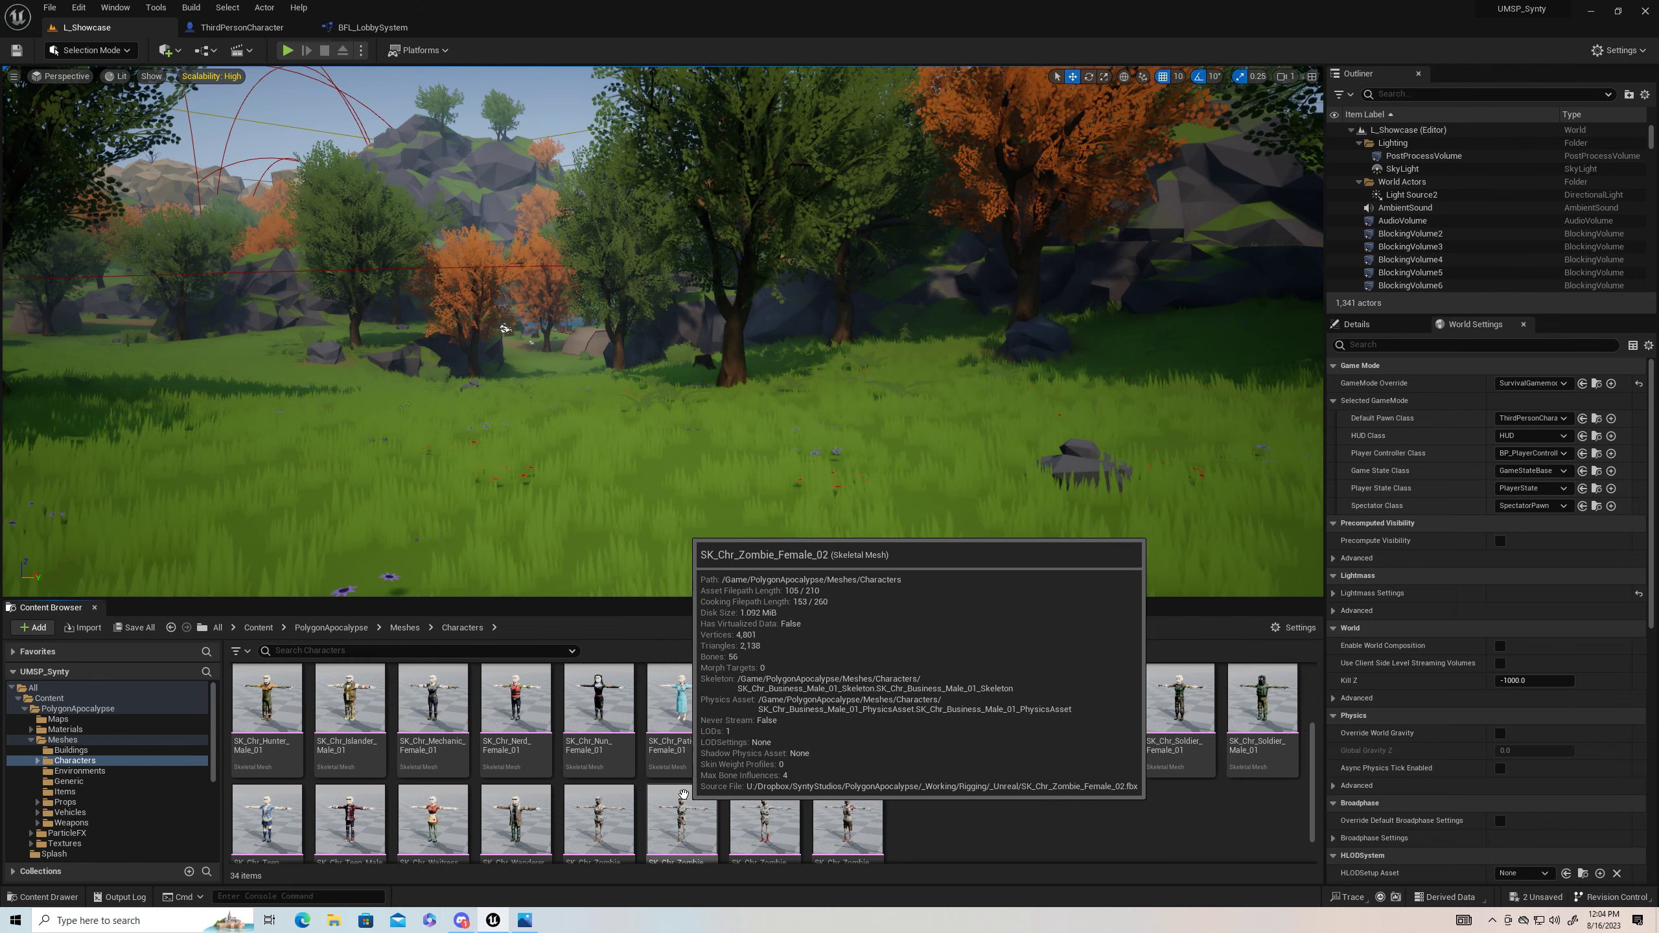
{"action": "scroll", "coordinate": [538, 768], "scroll_direction": "up", "scroll_amount": 1}
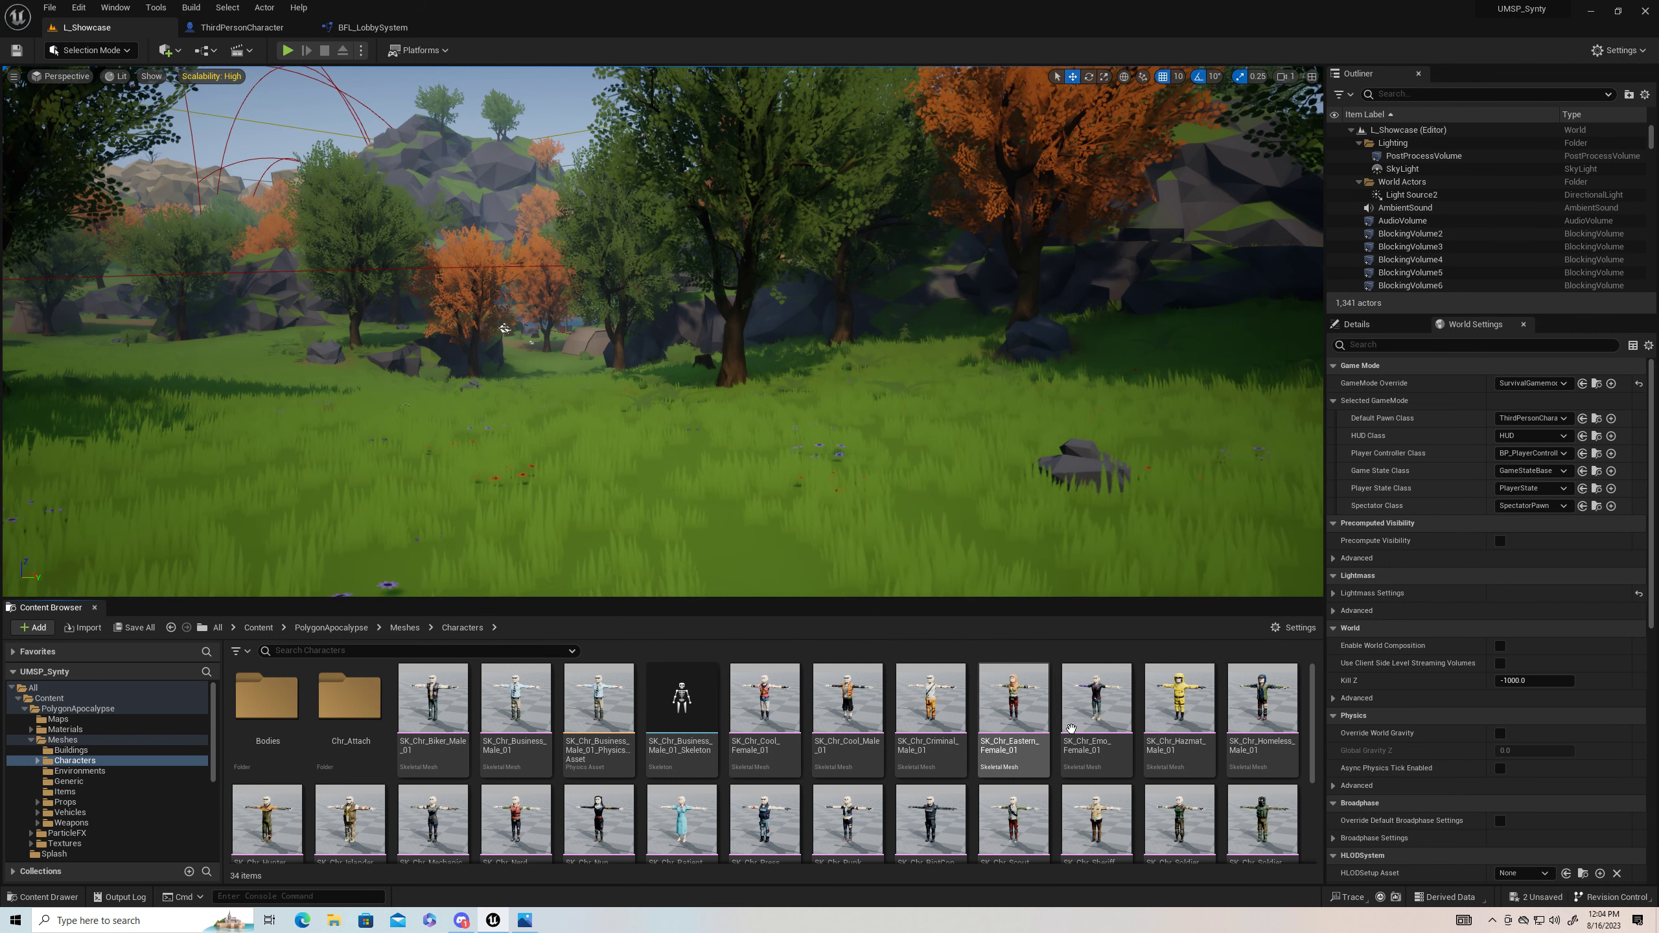
{"action": "scroll", "coordinate": [1104, 752], "scroll_direction": "down", "scroll_amount": 2}
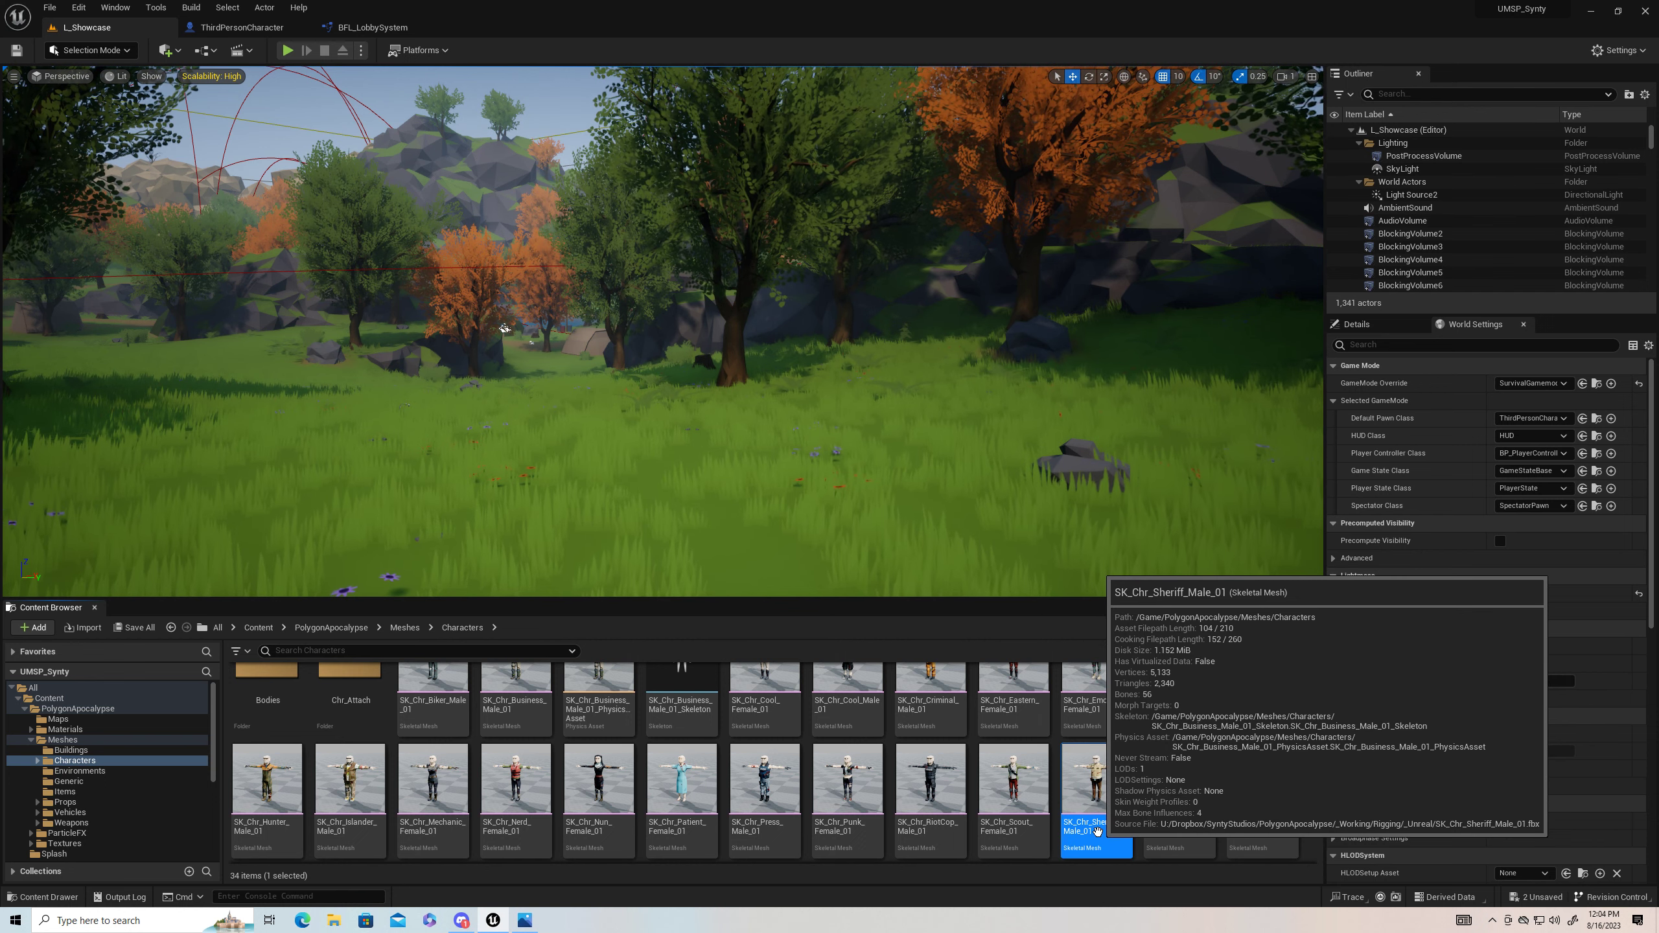
Step: Preview the SK_Chr_Sheriff_Male_01 mesh in its editor, close it and return to the L_Showcase level
{"action": "double_click", "coordinate": [1097, 832]}
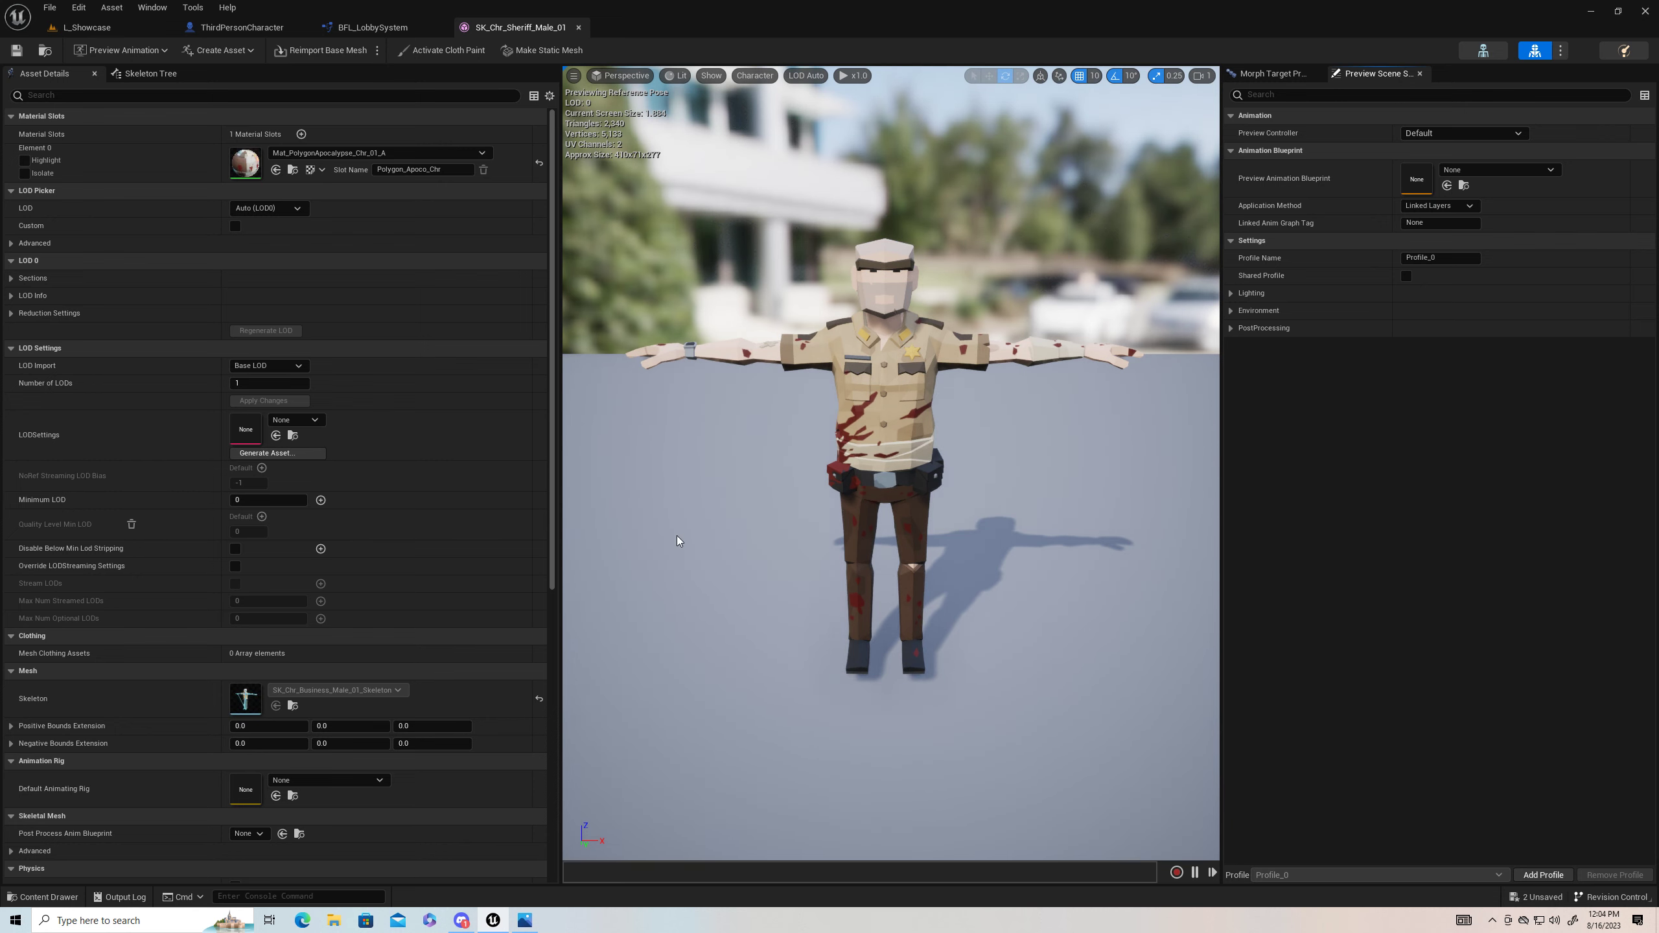
{"action": "left_click", "coordinate": [579, 28]}
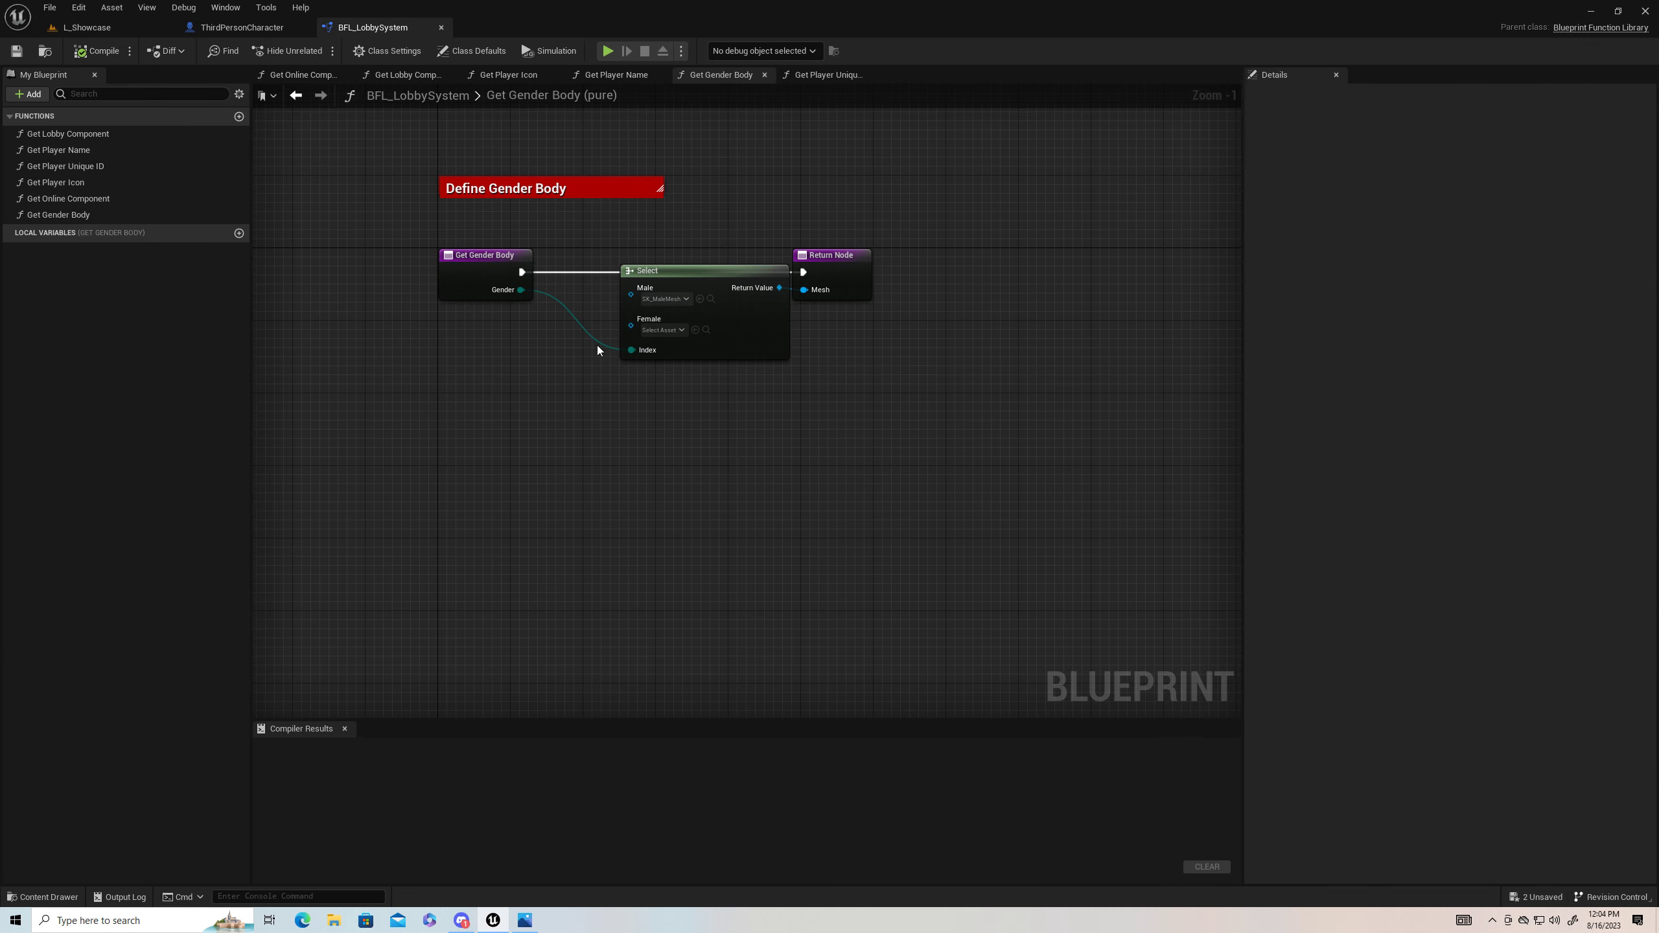
{"action": "left_click", "coordinate": [123, 27]}
Step: Create a new skeleton from the SK_Chr_Sheriff_Male_01 skeletal mesh, accepting the suggested name
{"action": "right_click", "coordinate": [1100, 810]}
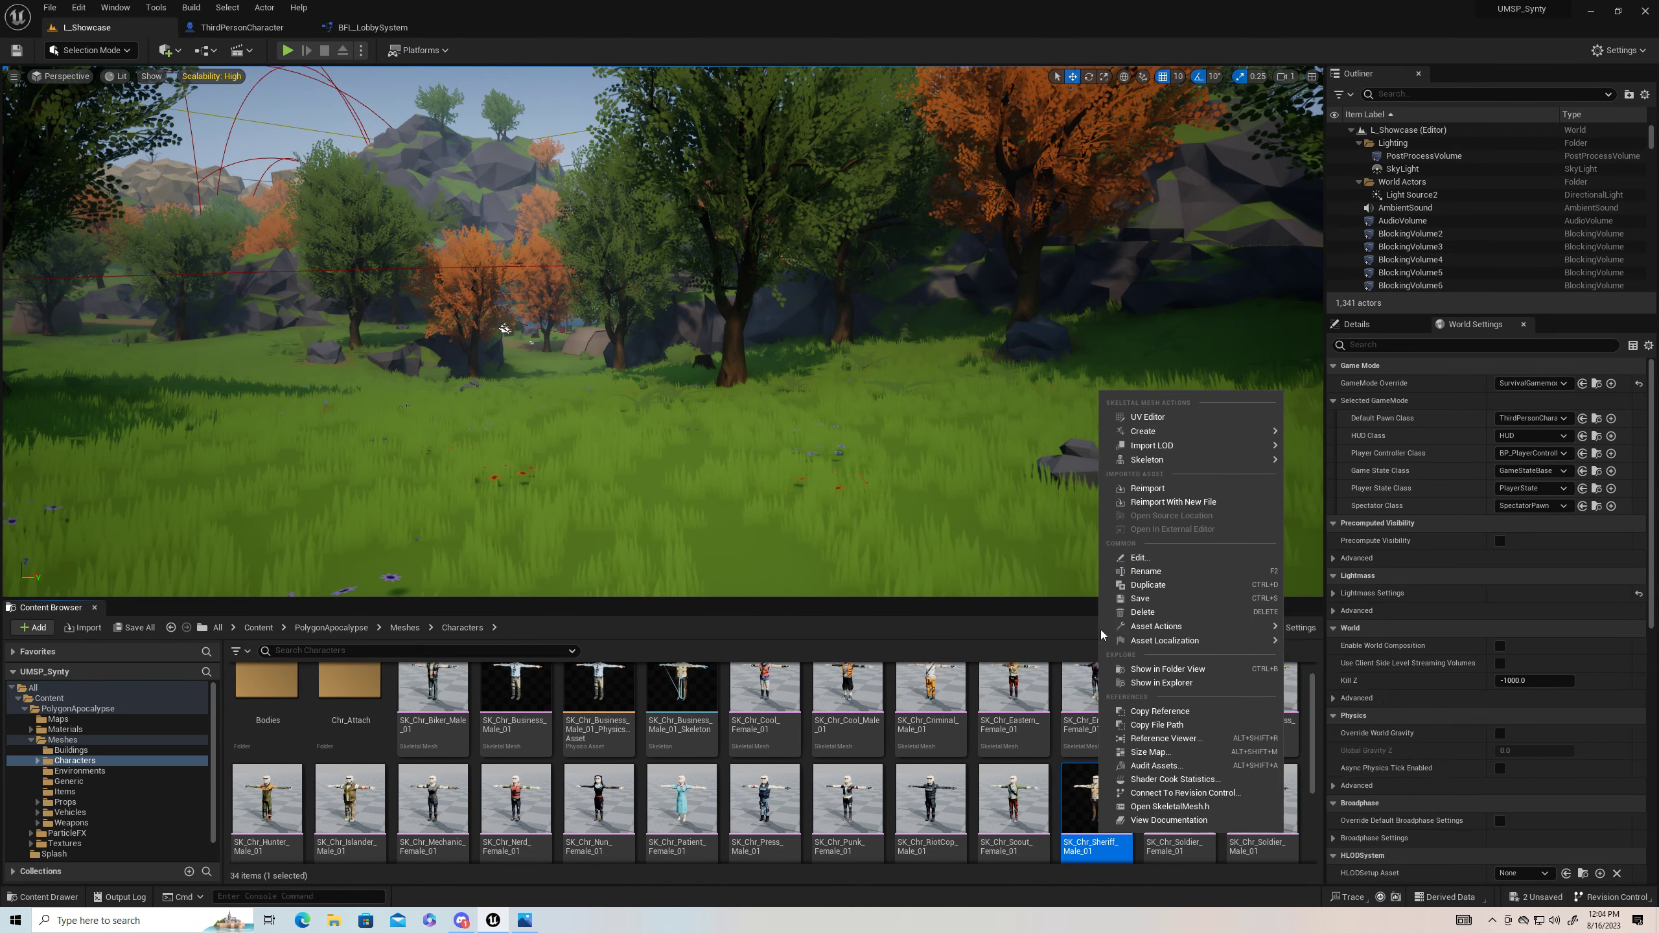
{"action": "mouse_move", "coordinate": [1159, 469]}
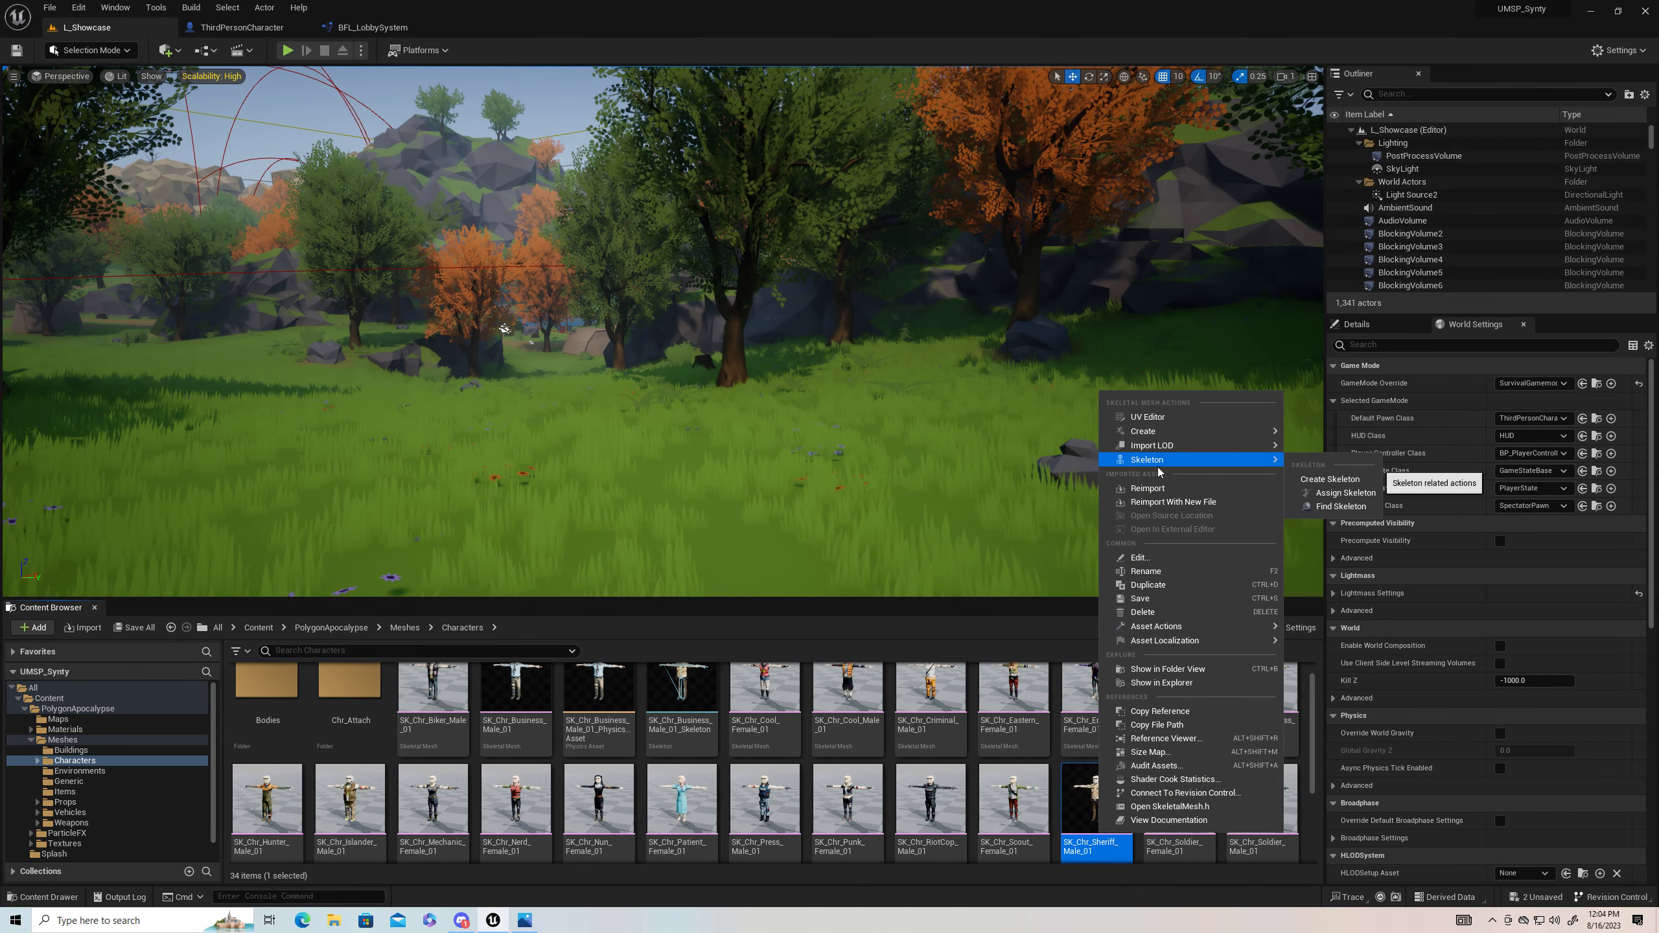
{"action": "left_click", "coordinate": [1322, 480]}
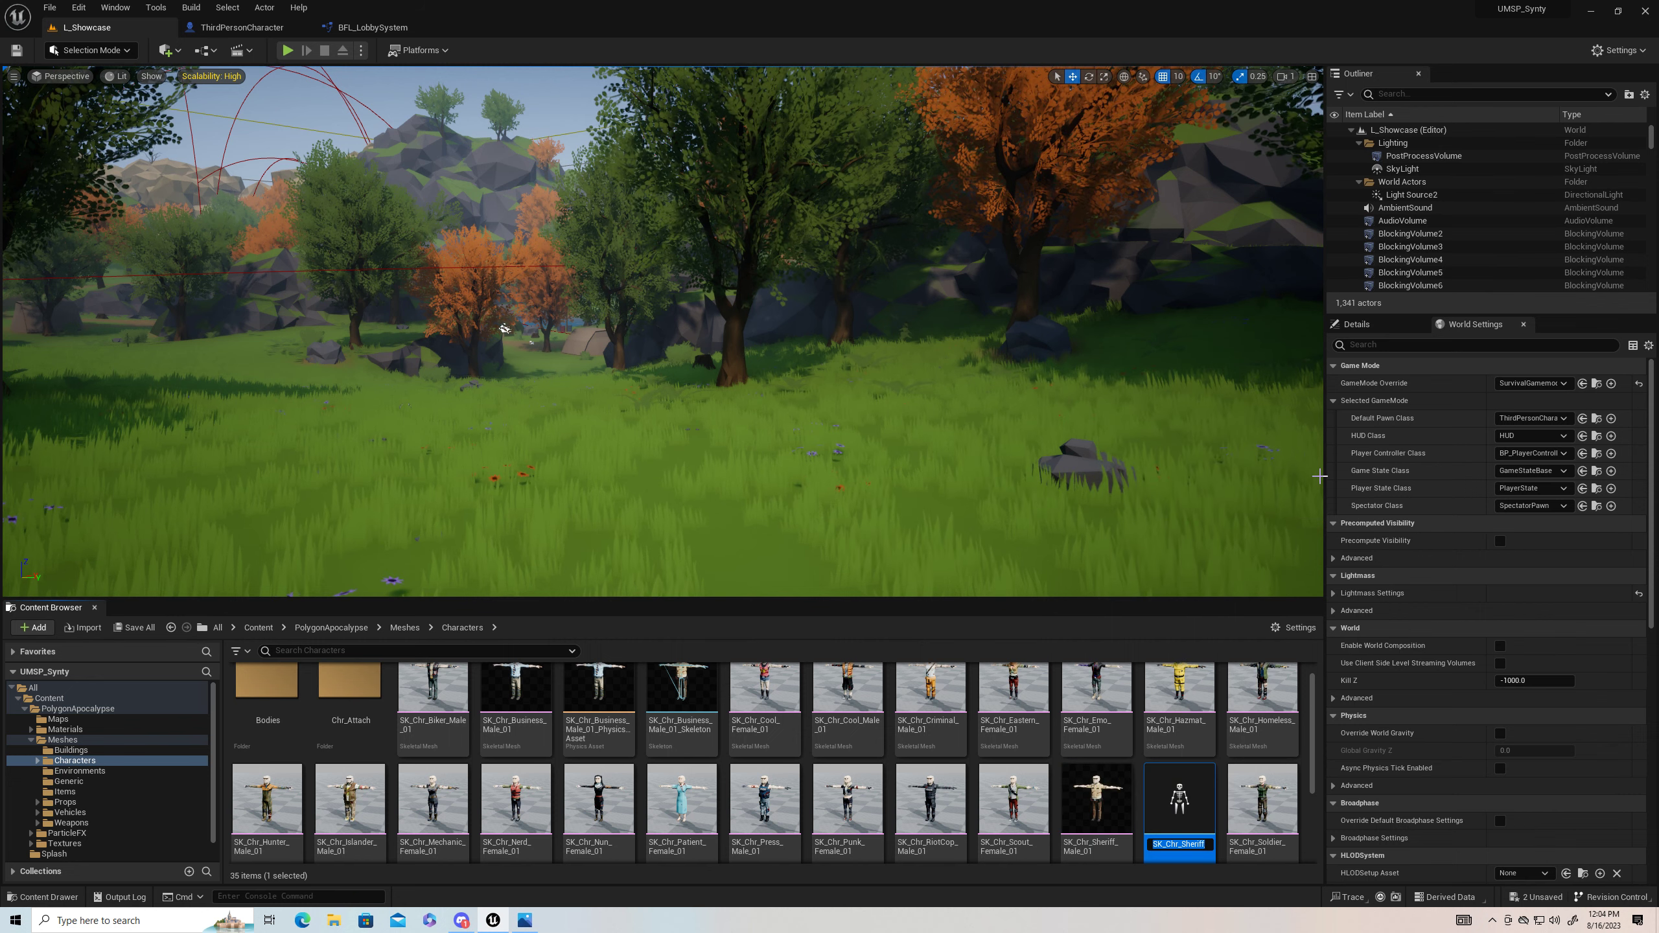
{"action": "key", "text": "Return"}
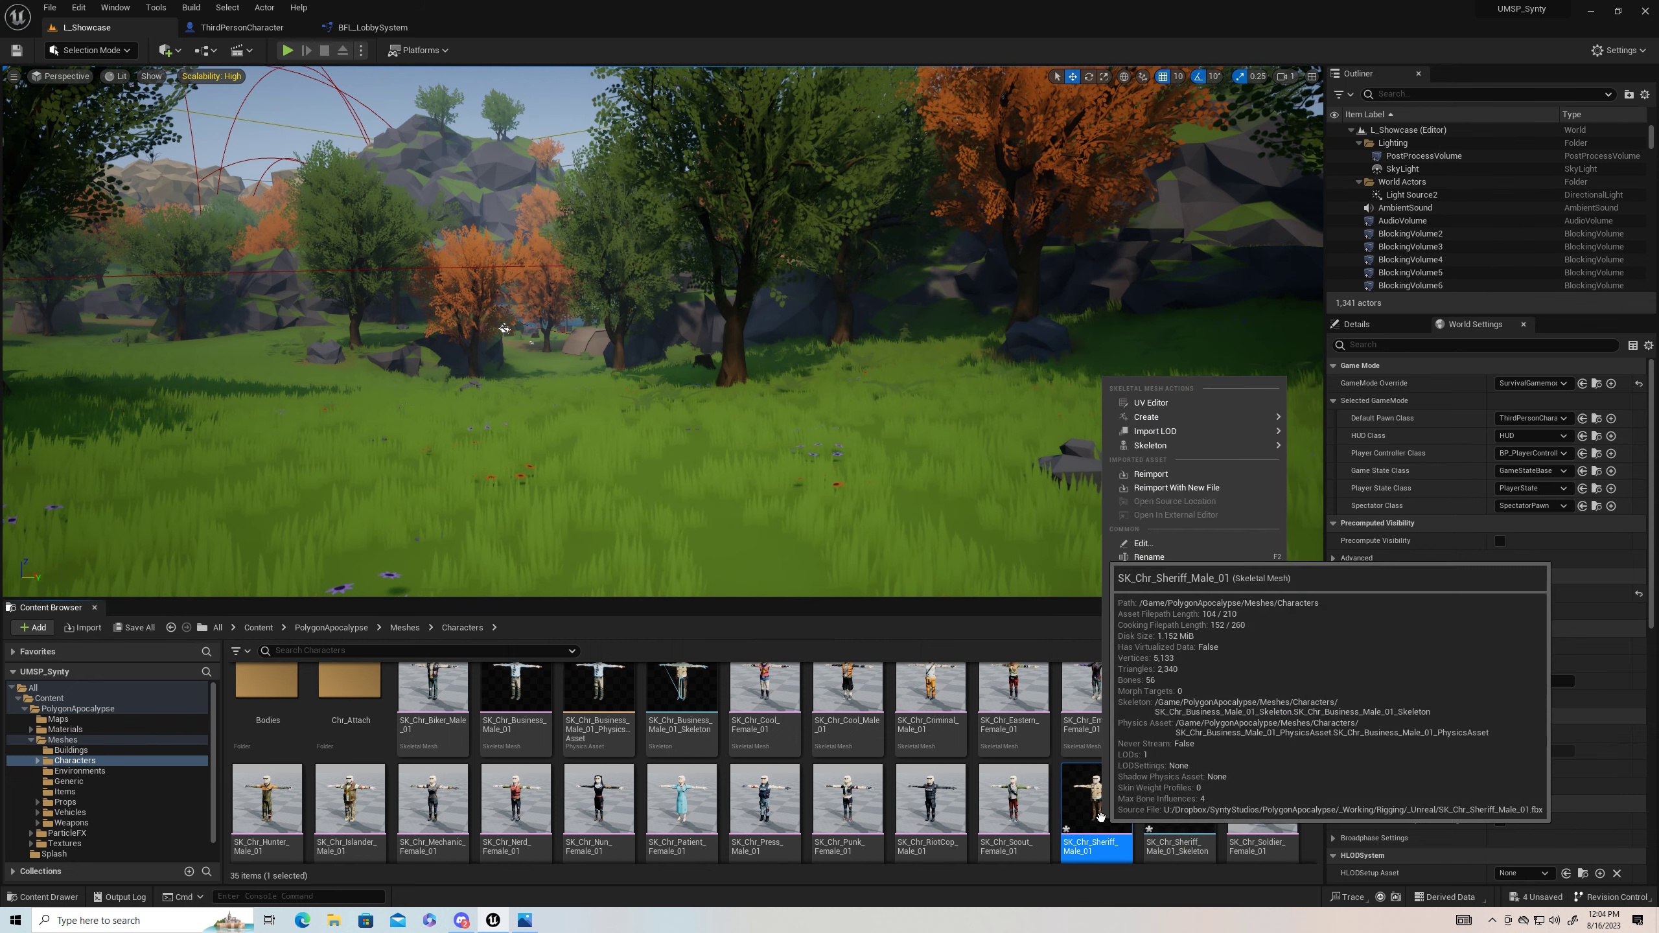
Step: Create a physics asset for SK_Chr_Sheriff_Male_01 with the default settings, close its editor and return to the L_Showcase level
{"action": "right_click", "coordinate": [1100, 818]}
{"action": "mouse_move", "coordinate": [1259, 419]}
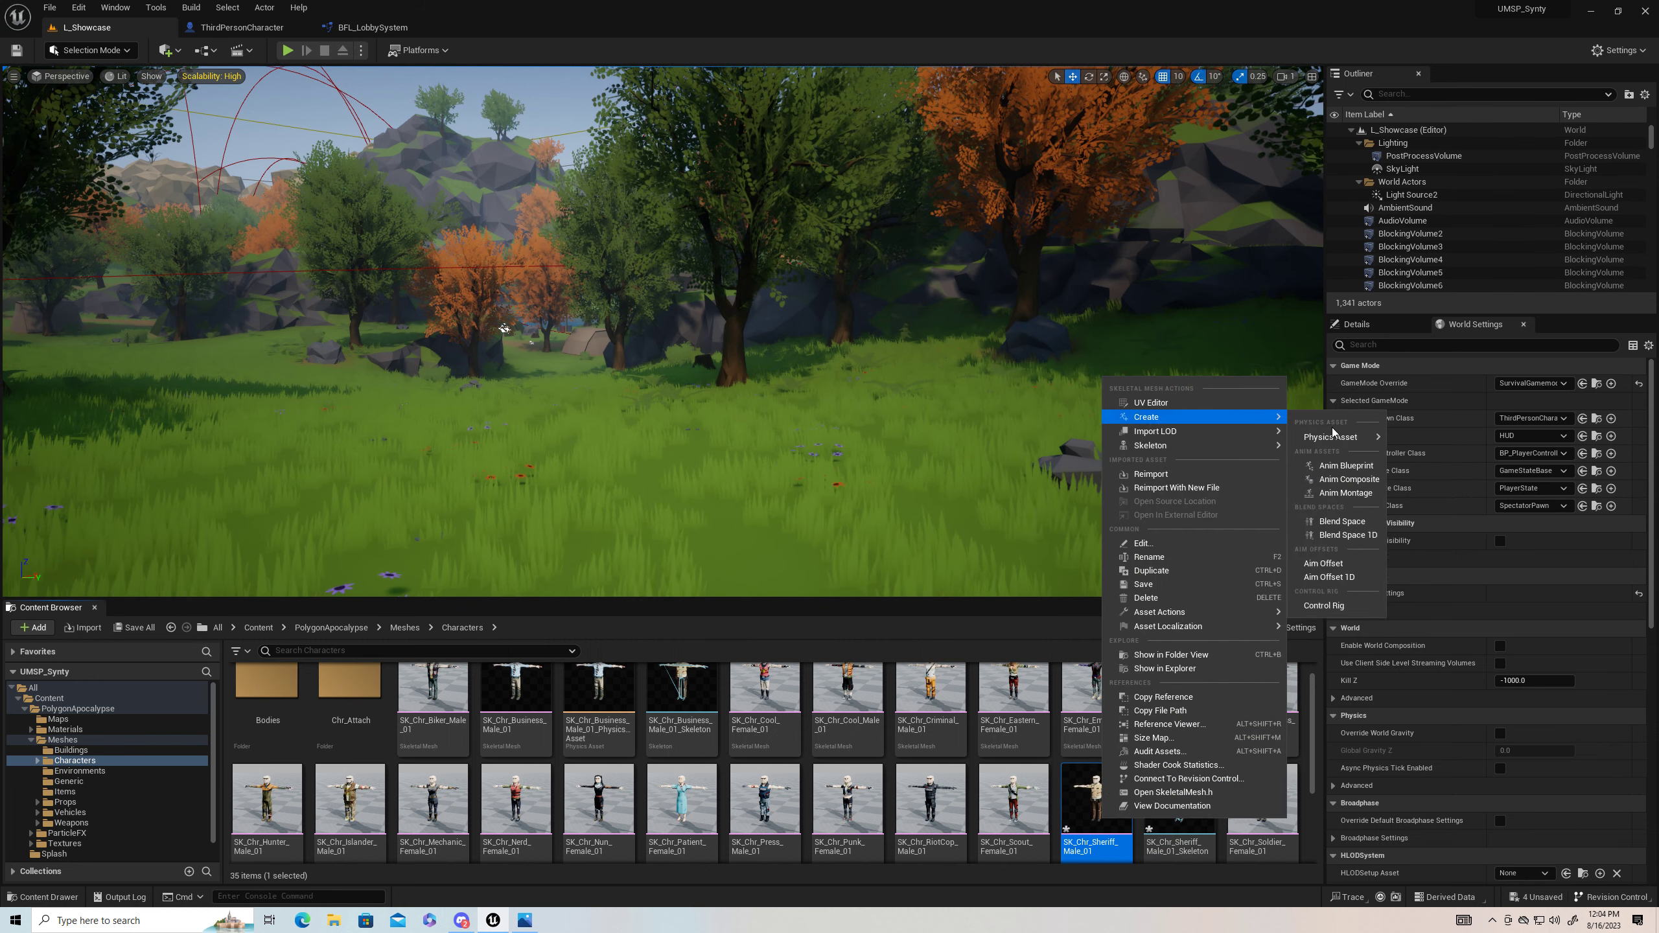
{"action": "left_click", "coordinate": [1419, 454]}
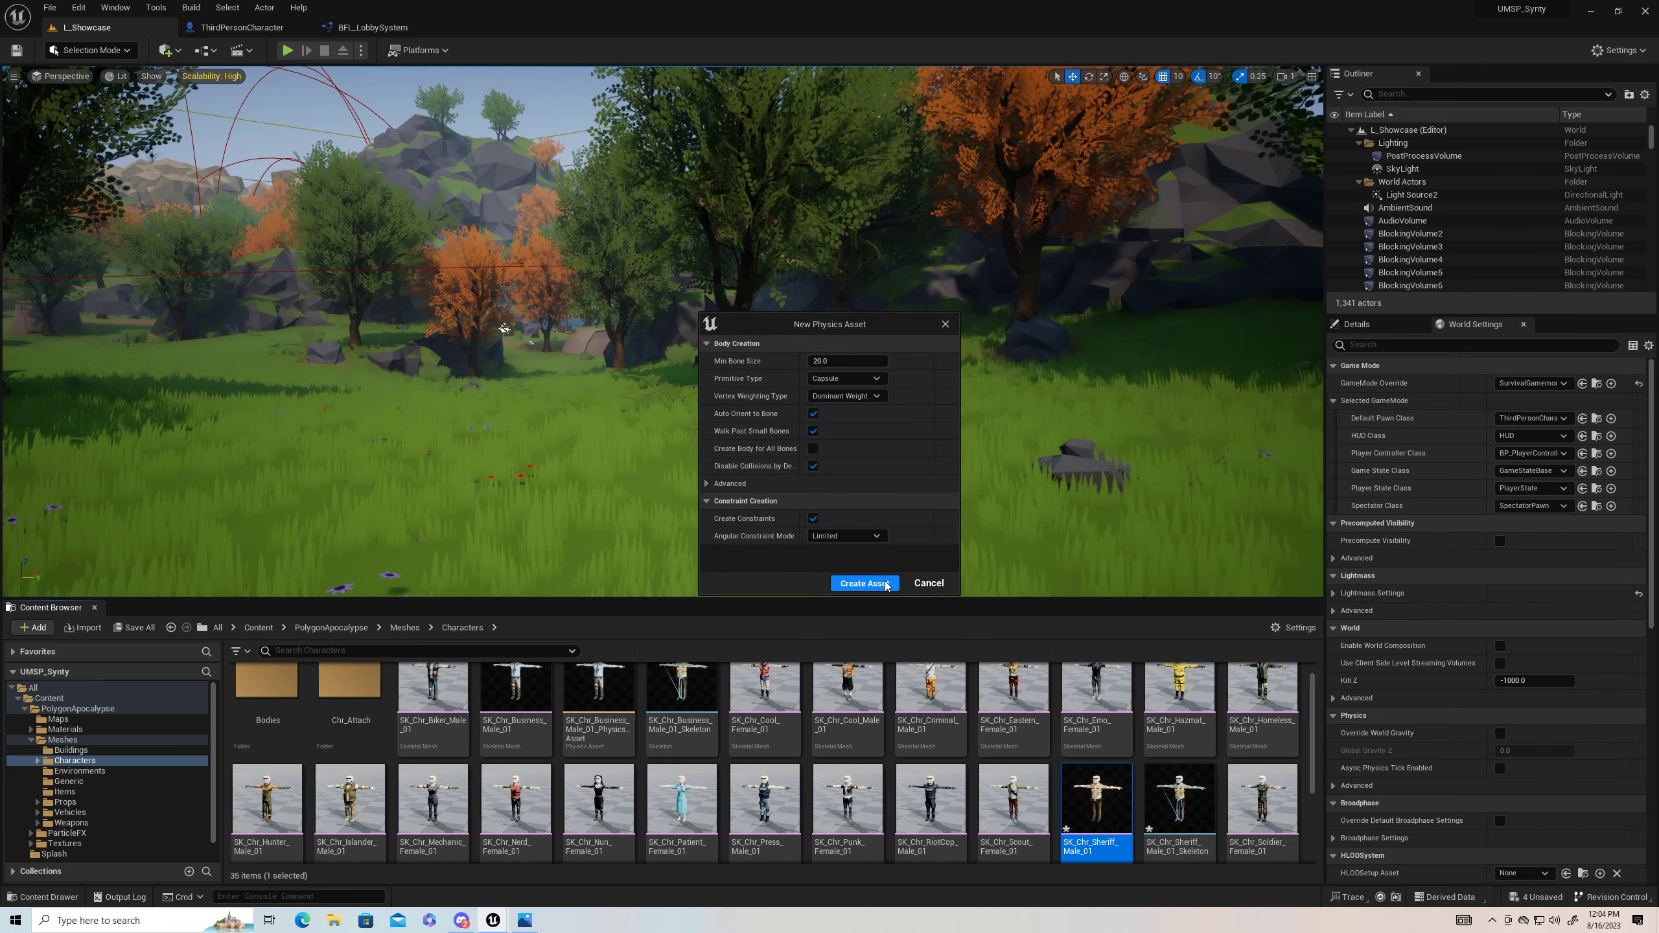
{"action": "left_click", "coordinate": [877, 584]}
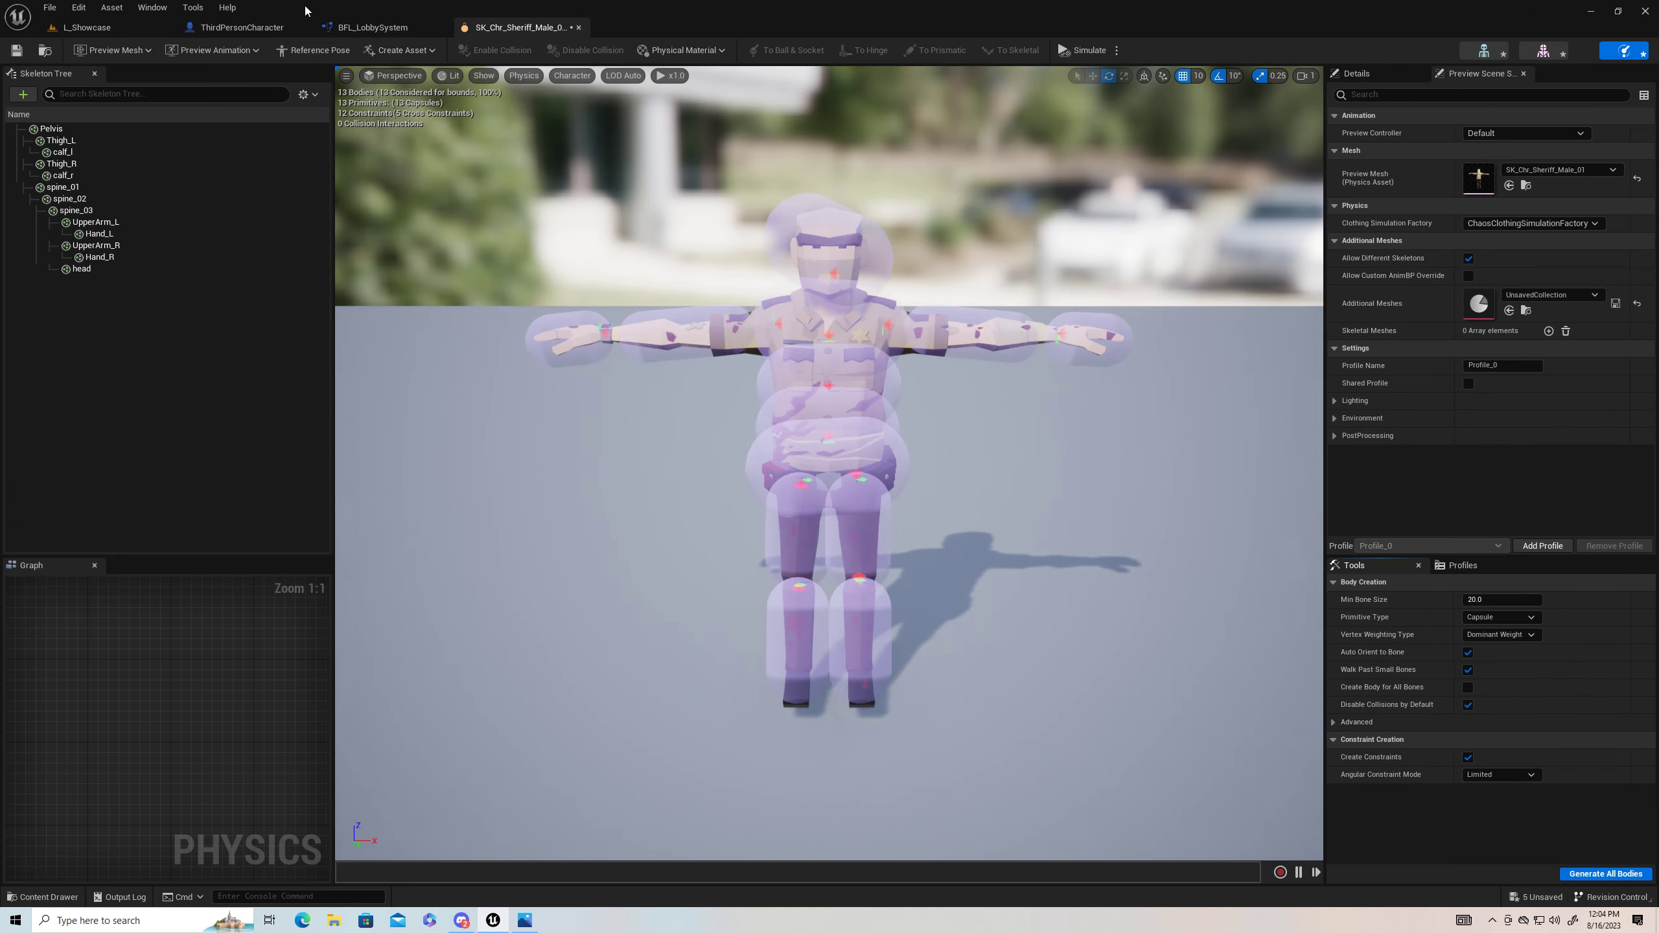
{"action": "left_click", "coordinate": [578, 27]}
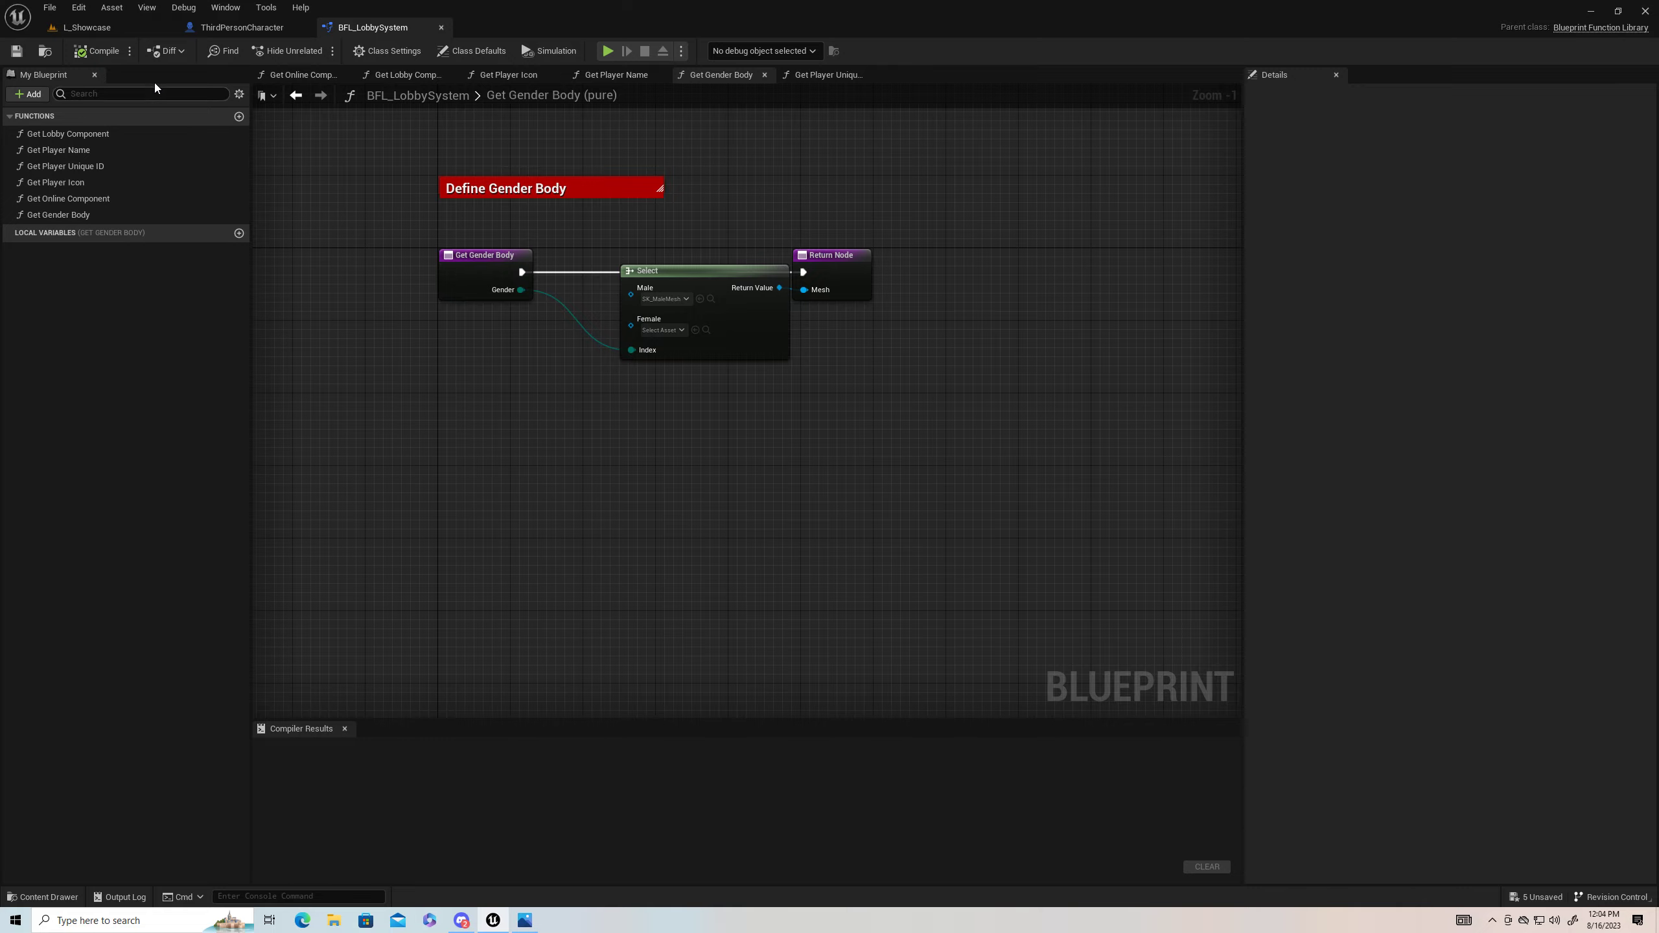
{"action": "left_click", "coordinate": [124, 28]}
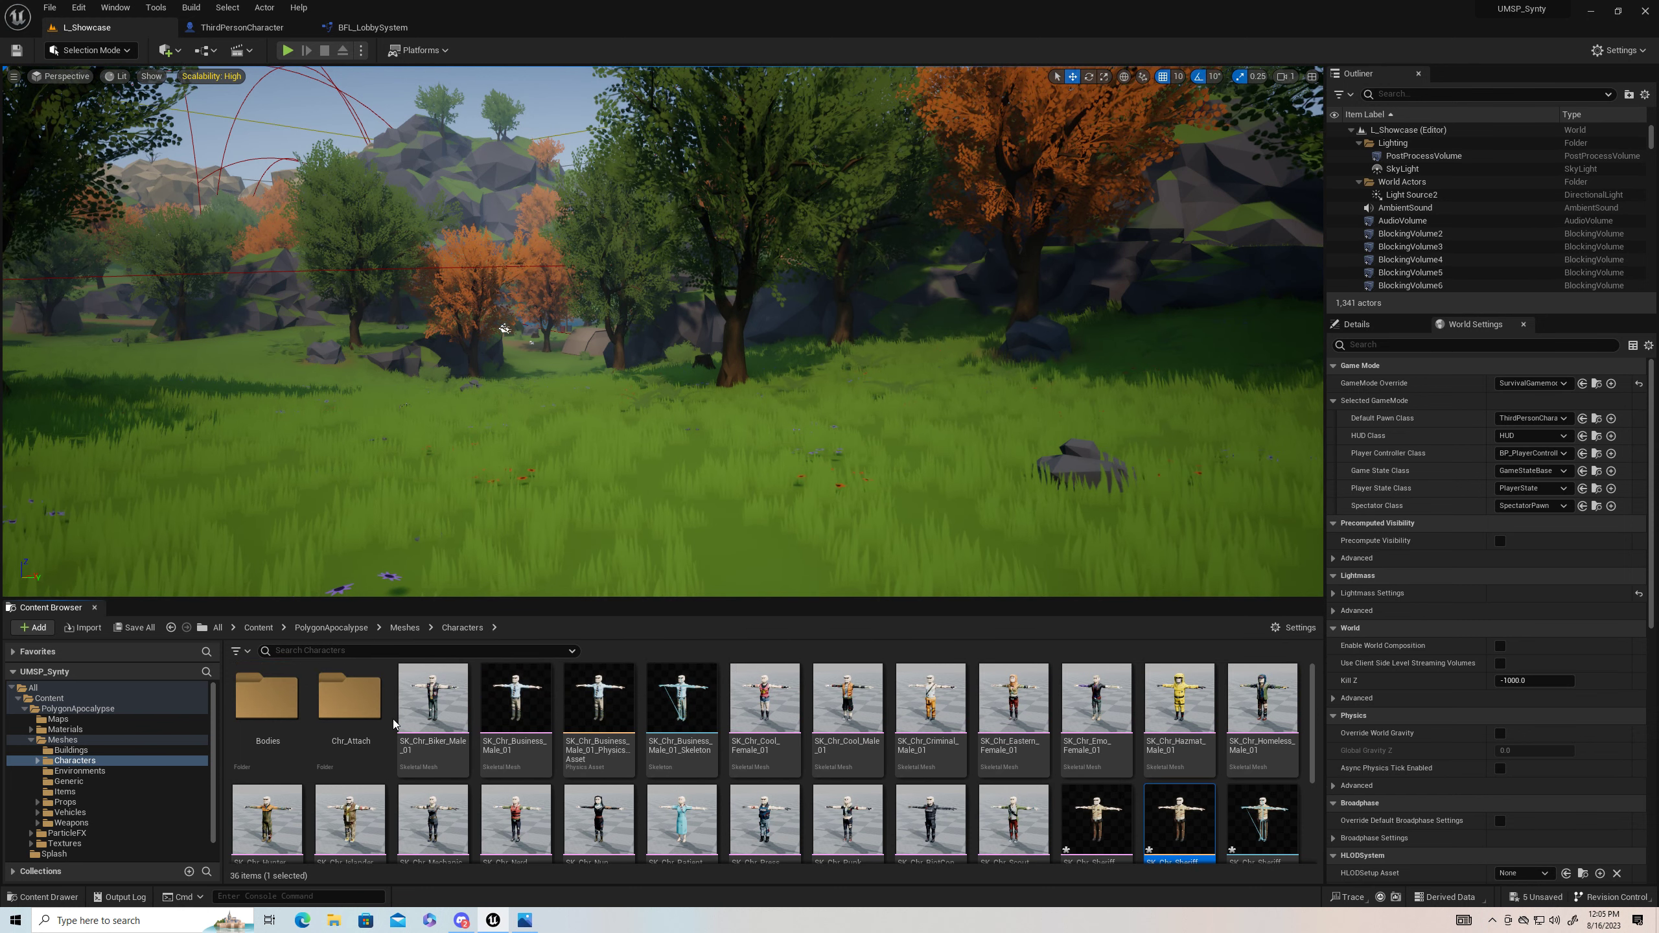
Step: Create a Rigs folder in Characters and move the SK_Chr_Sheriff_Male_01 mesh, physics asset and skeleton into it
{"action": "right_click", "coordinate": [394, 711]}
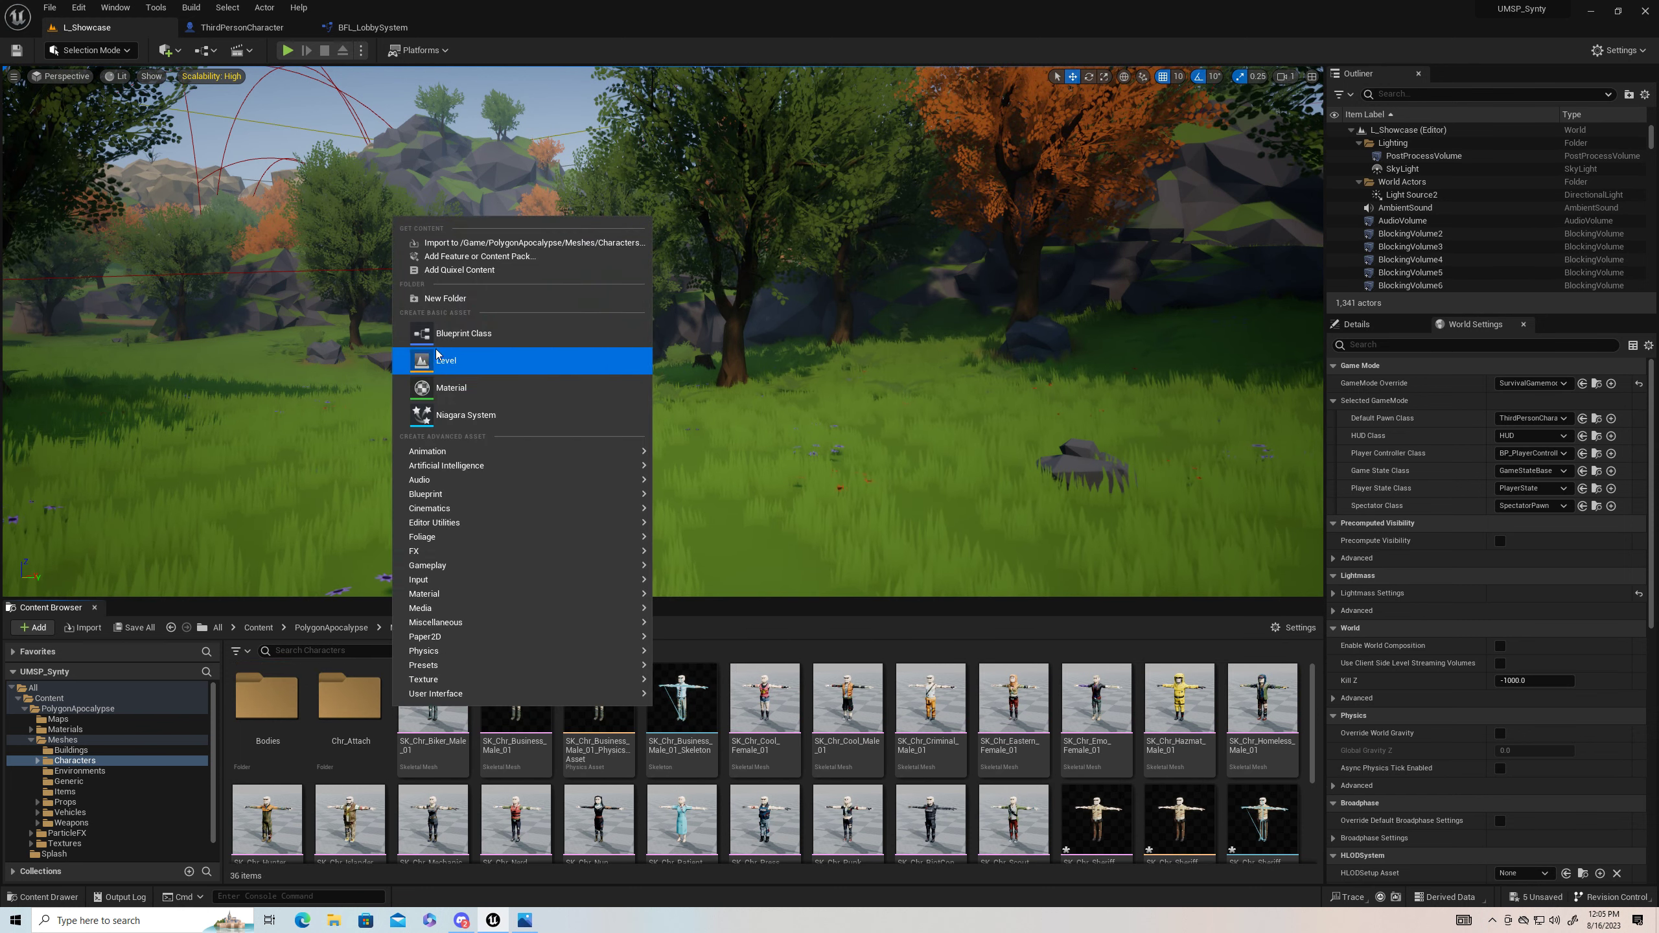
{"action": "left_click", "coordinate": [470, 301]}
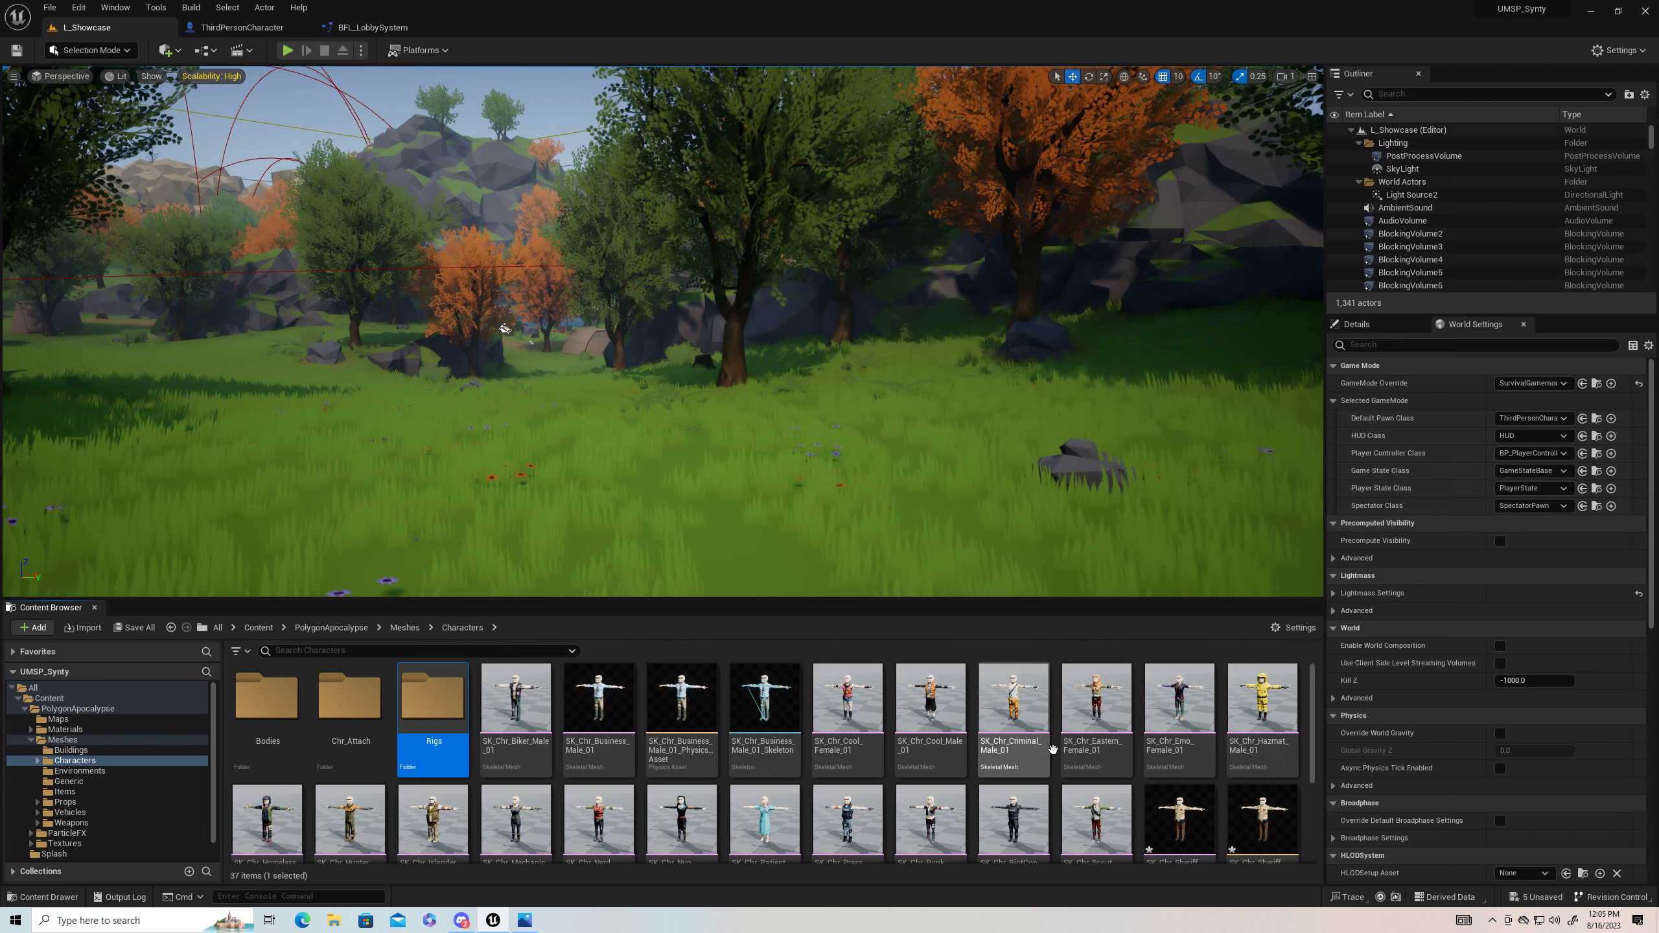
{"action": "scroll", "coordinate": [1157, 810], "scroll_direction": "down", "scroll_amount": 1}
{"action": "left_click", "coordinate": [1263, 810], "text": "ctrl"}
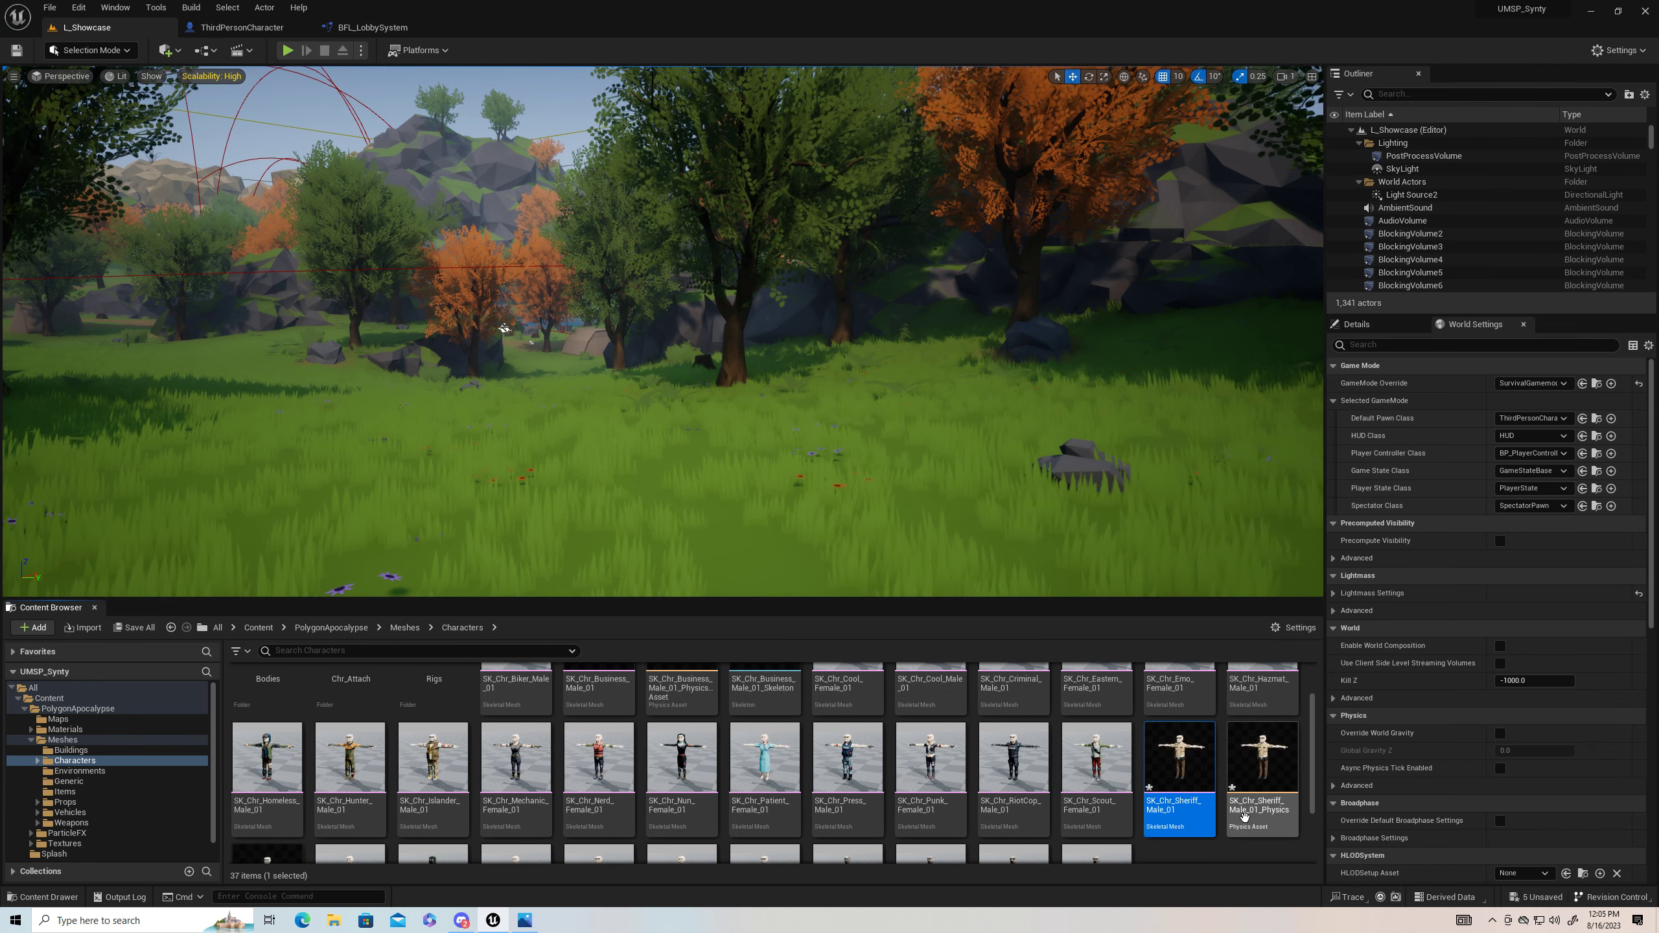
{"action": "scroll", "coordinate": [555, 794], "scroll_direction": "down", "scroll_amount": 2}
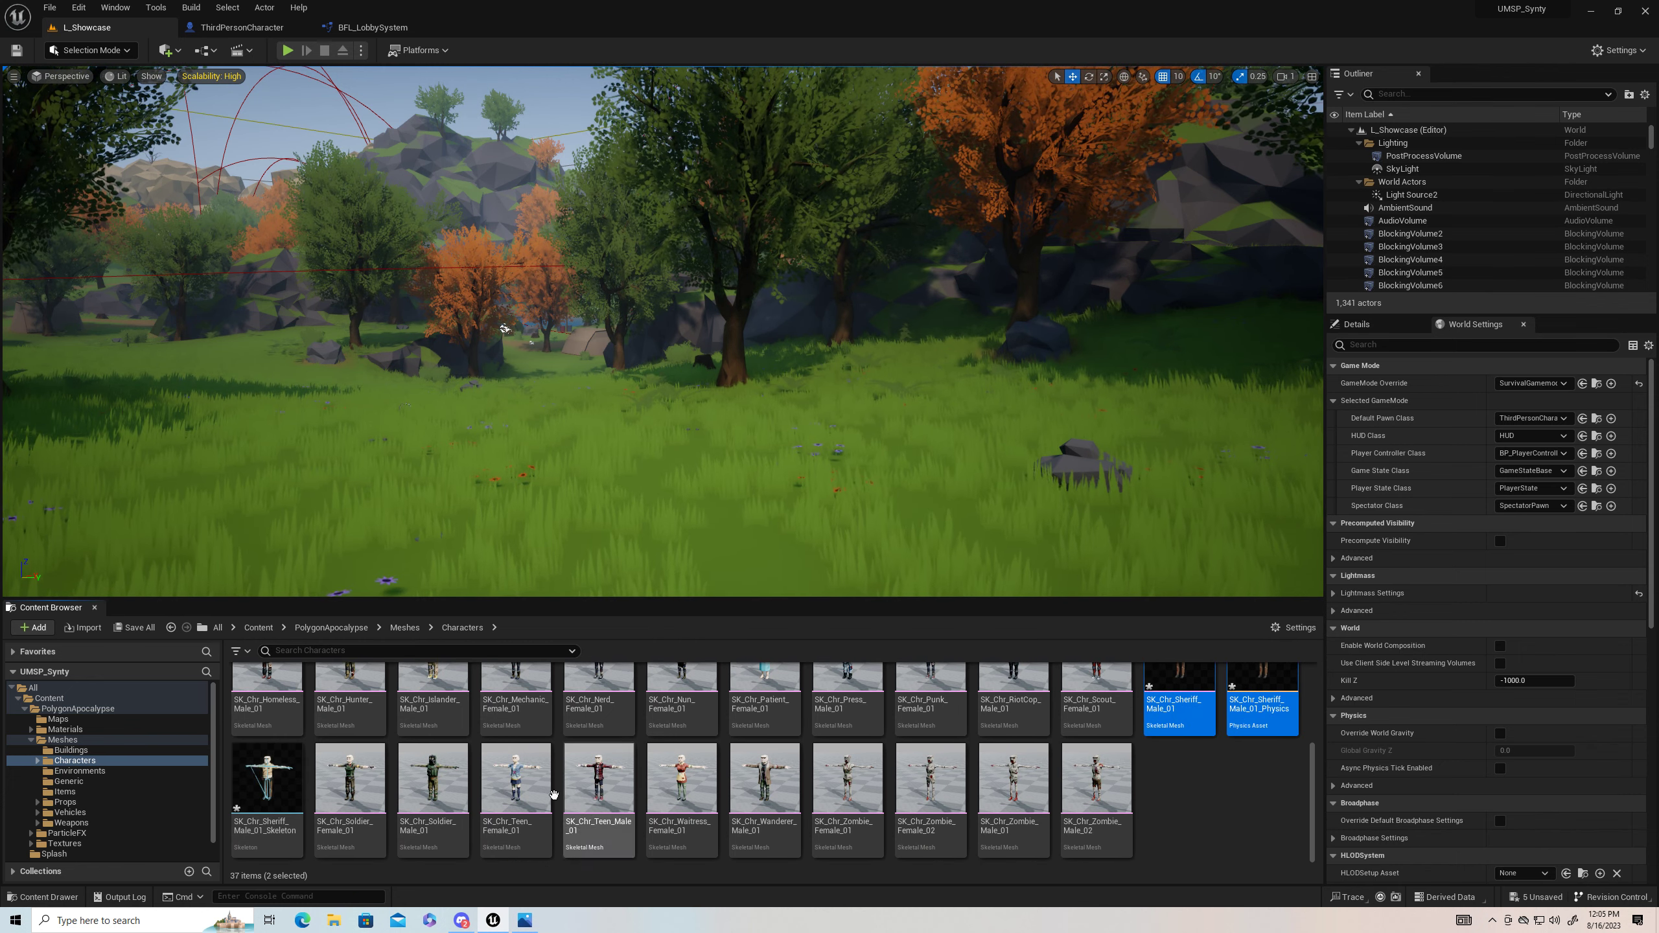
{"action": "left_click", "coordinate": [267, 833], "text": "ctrl"}
{"action": "scroll", "coordinate": [484, 804], "scroll_direction": "up", "scroll_amount": 3}
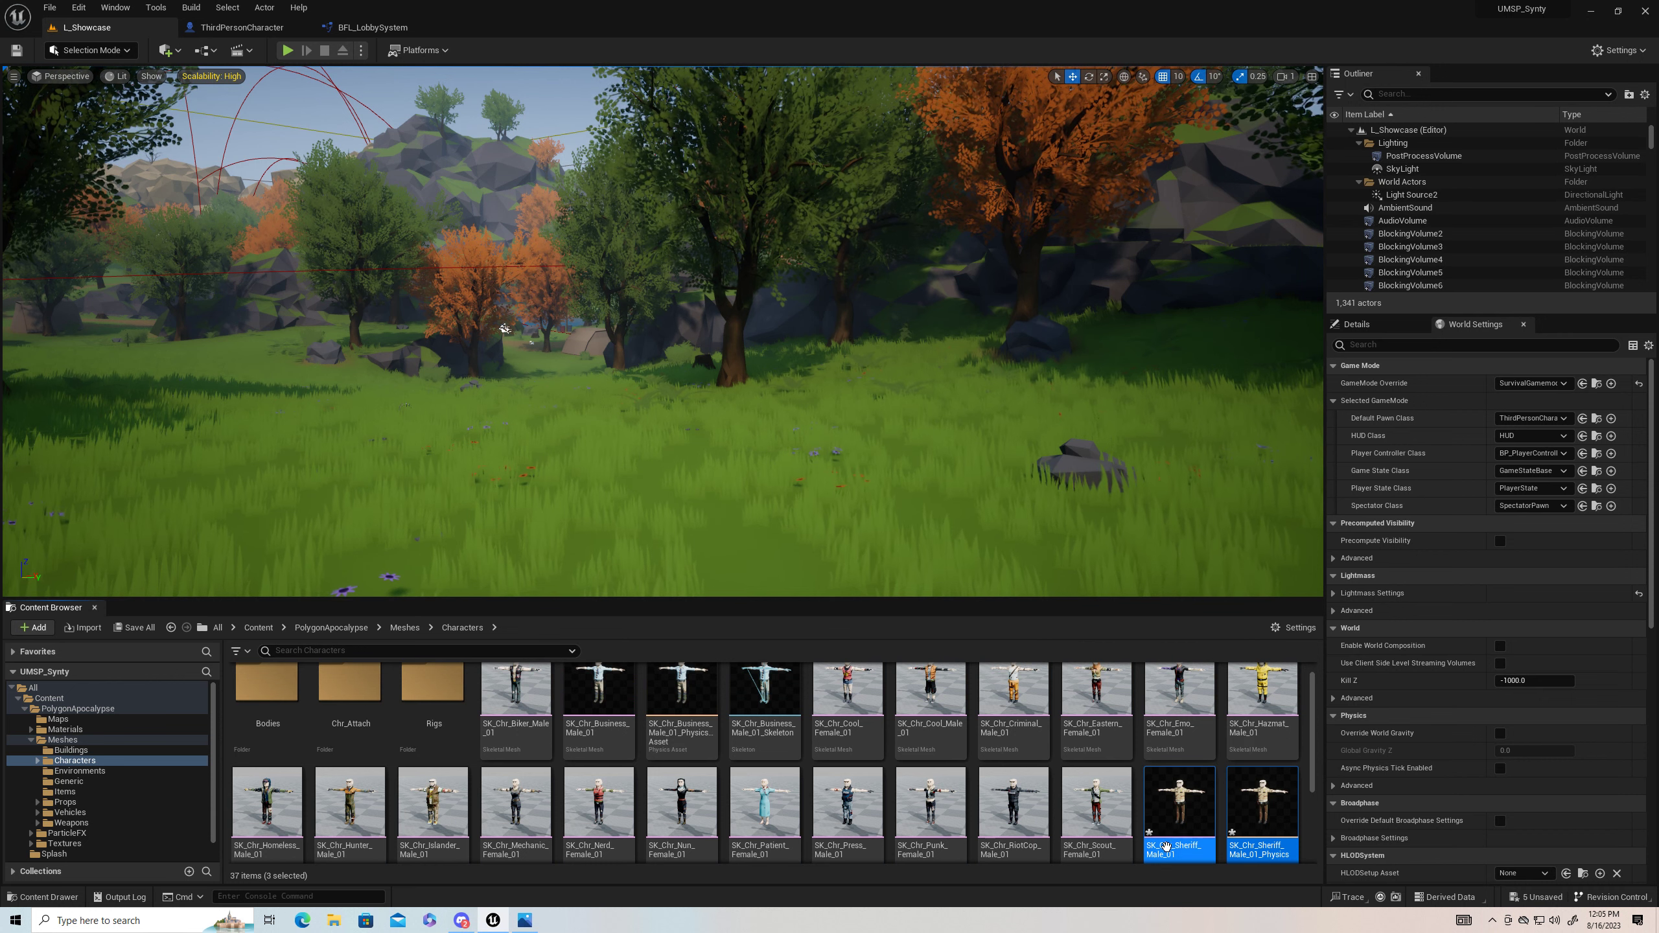
{"action": "left_click_drag", "start_coordinate": [1166, 846], "coordinate": [442, 690]}
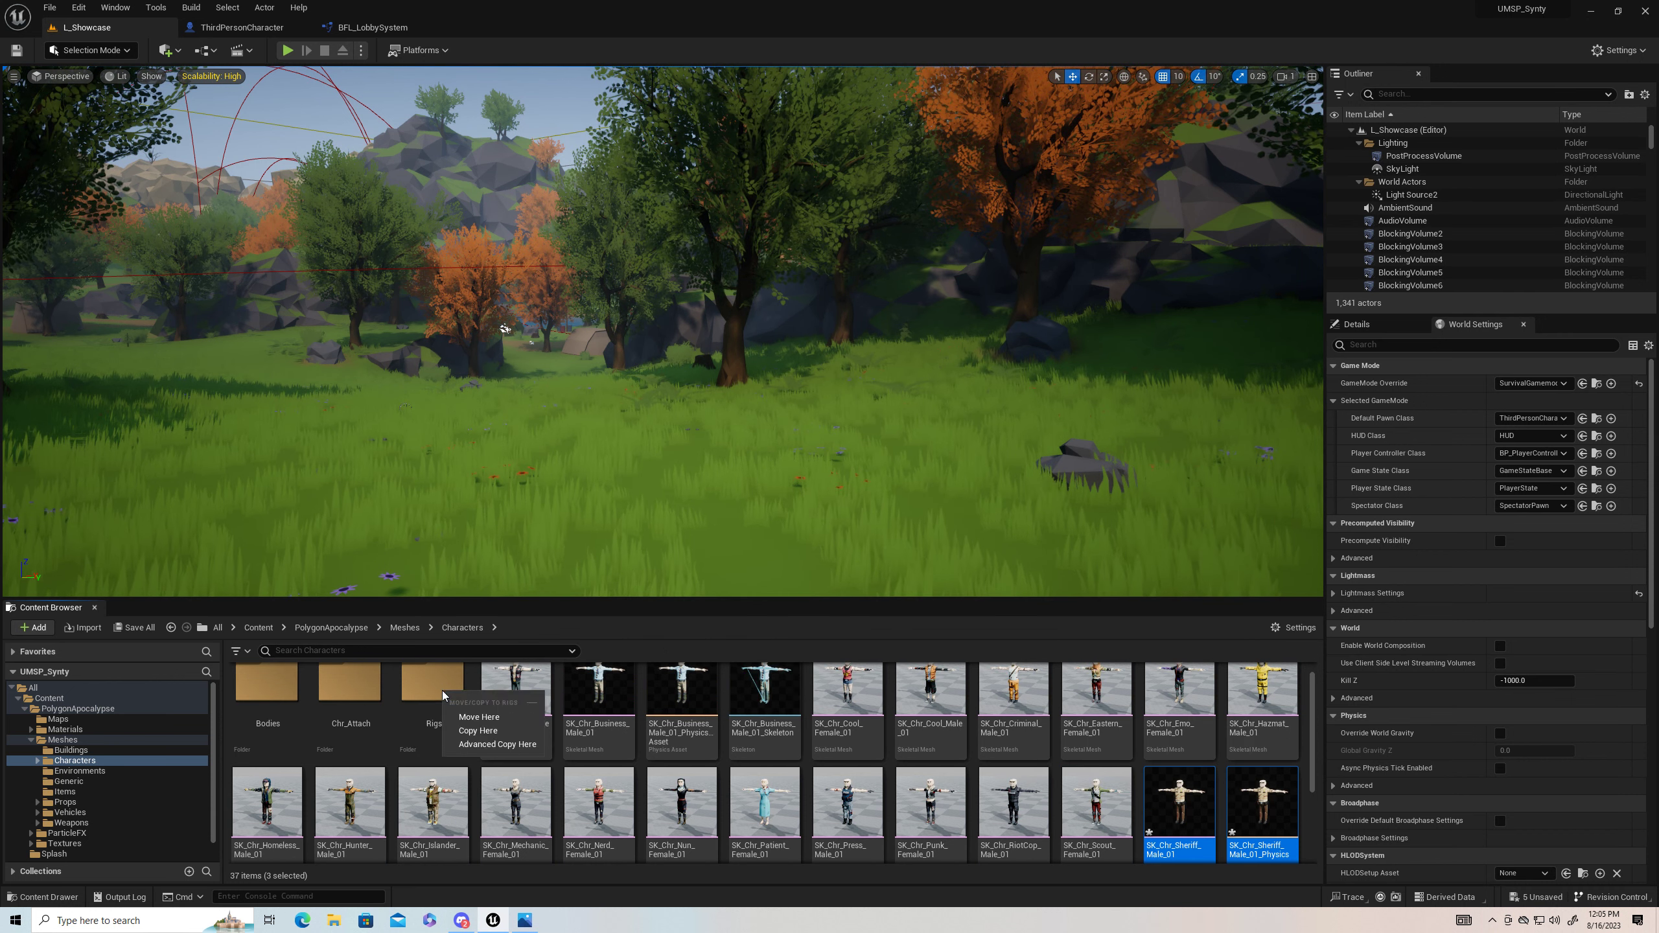
{"action": "left_click", "coordinate": [476, 716]}
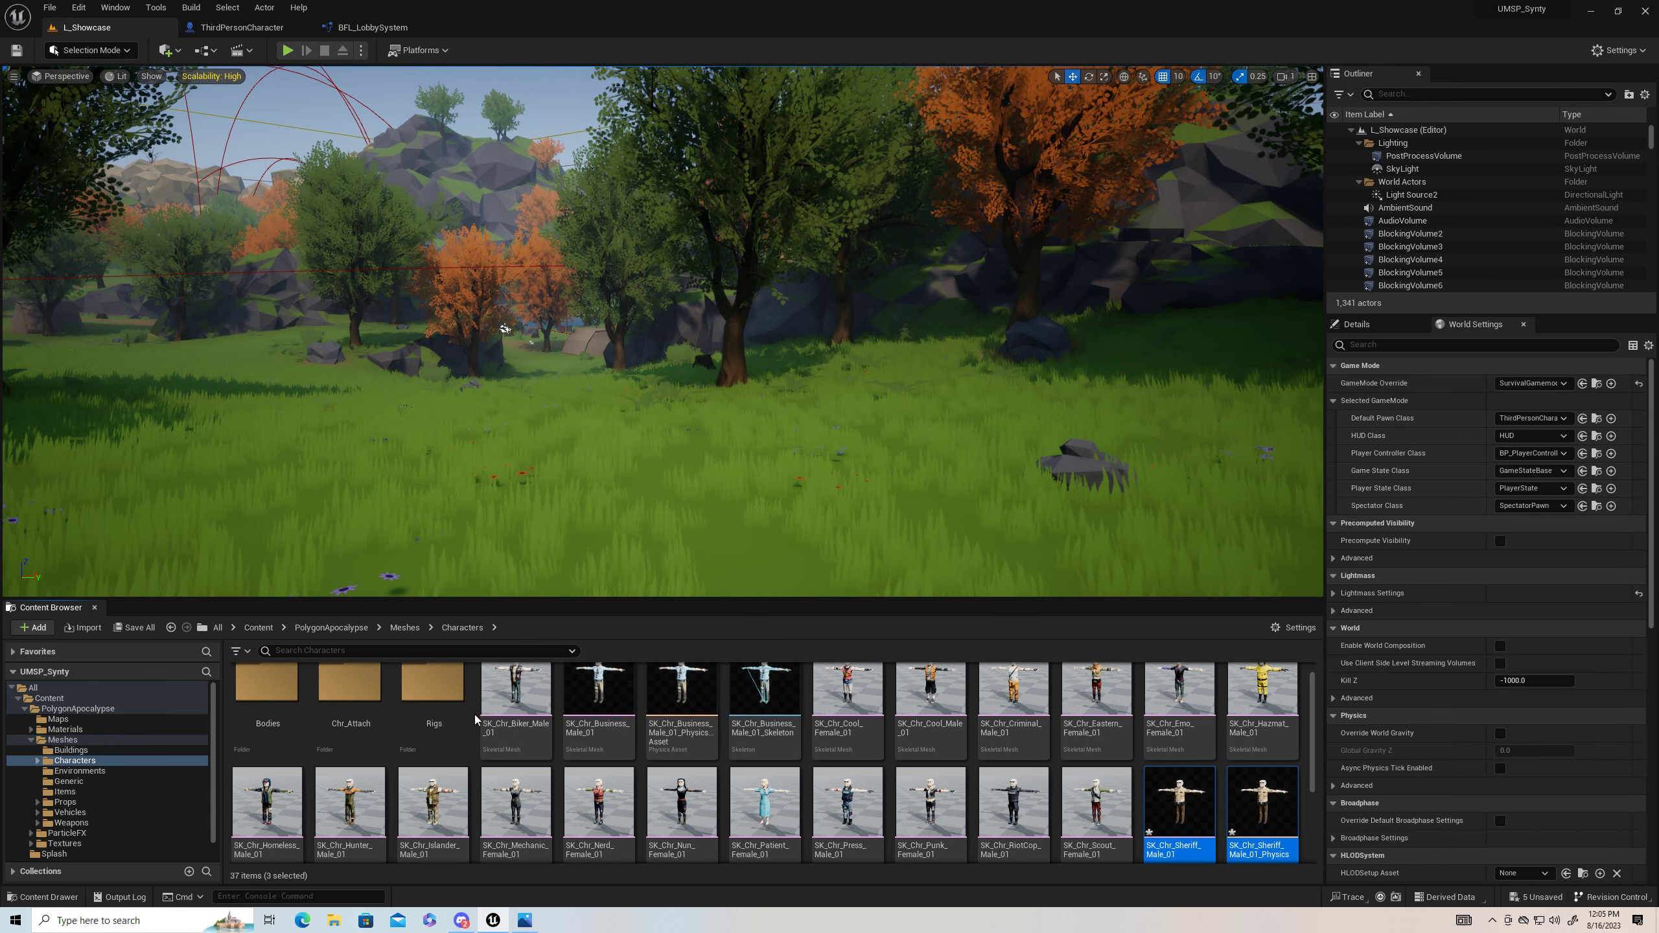
{"action": "double_click", "coordinate": [433, 682]}
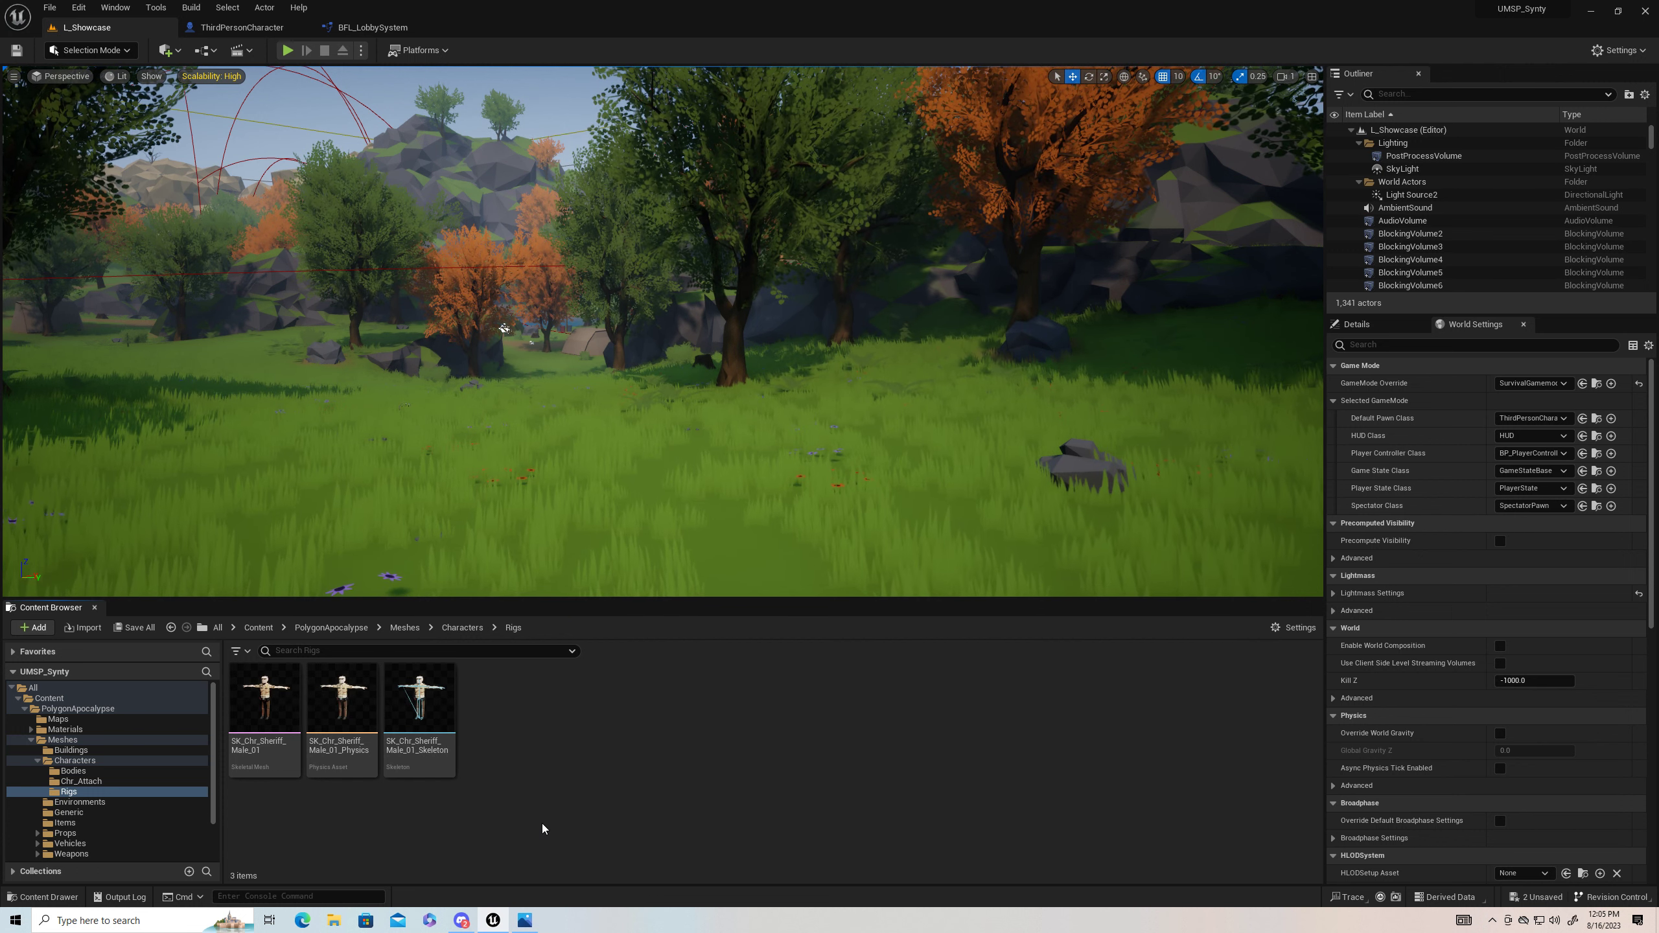
Step: Close the BFL_LobbySystem function library and go back to the project's Content folder from the L_Showcase level
{"action": "left_click", "coordinate": [282, 29]}
{"action": "left_click", "coordinate": [376, 31]}
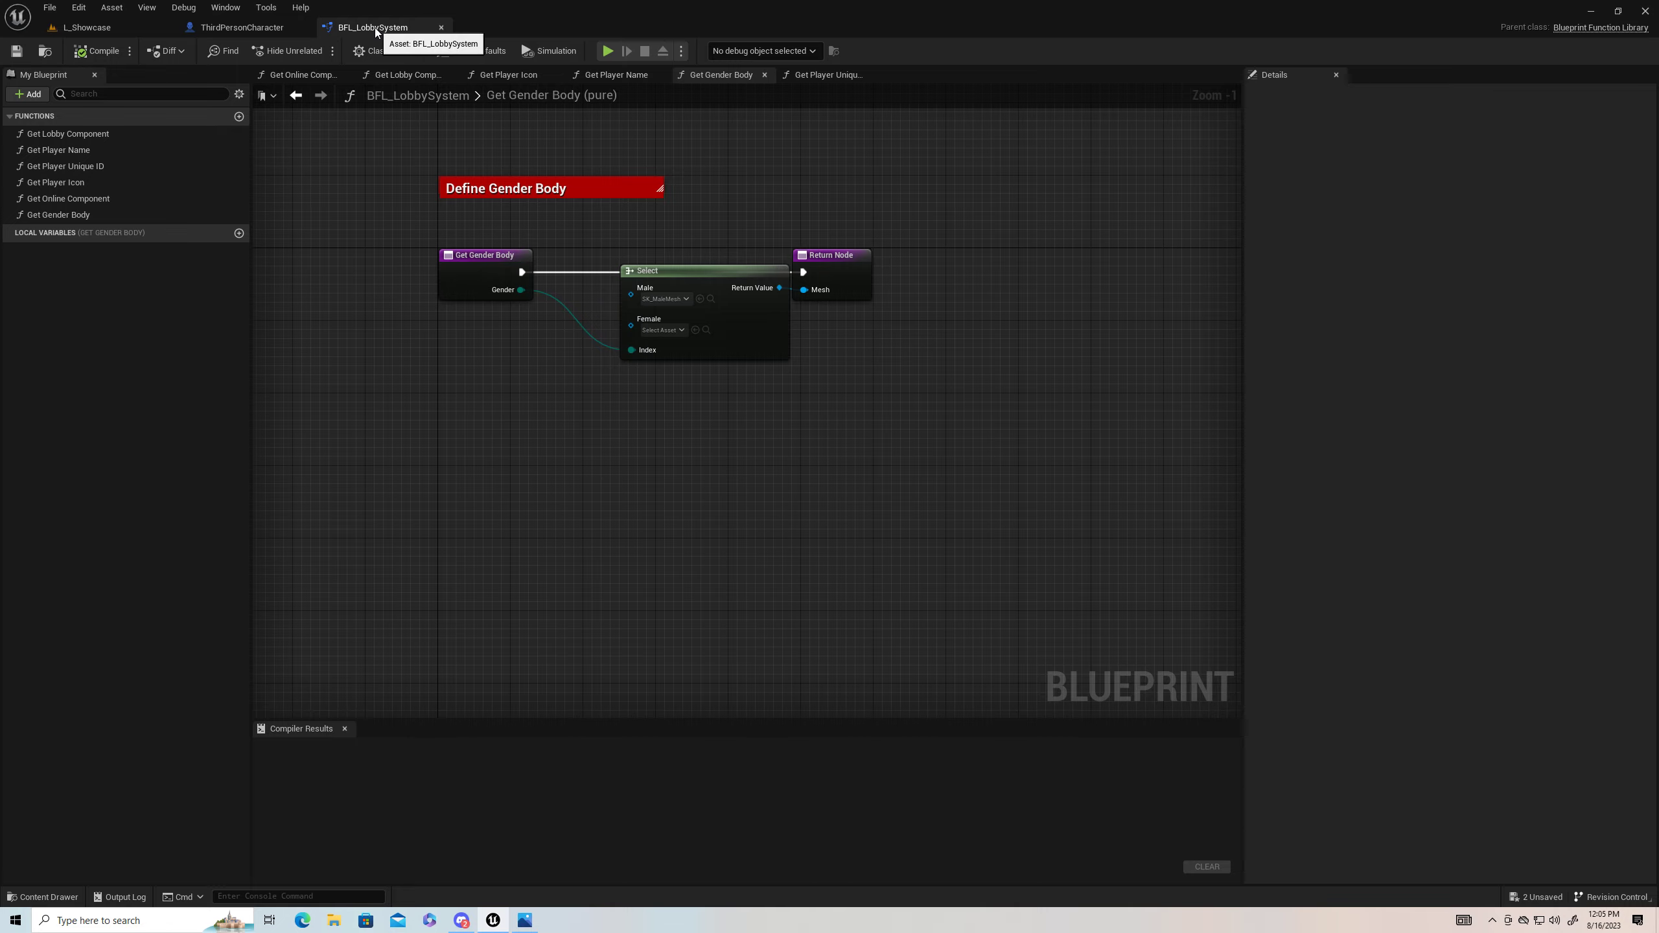
{"action": "left_click", "coordinate": [440, 28]}
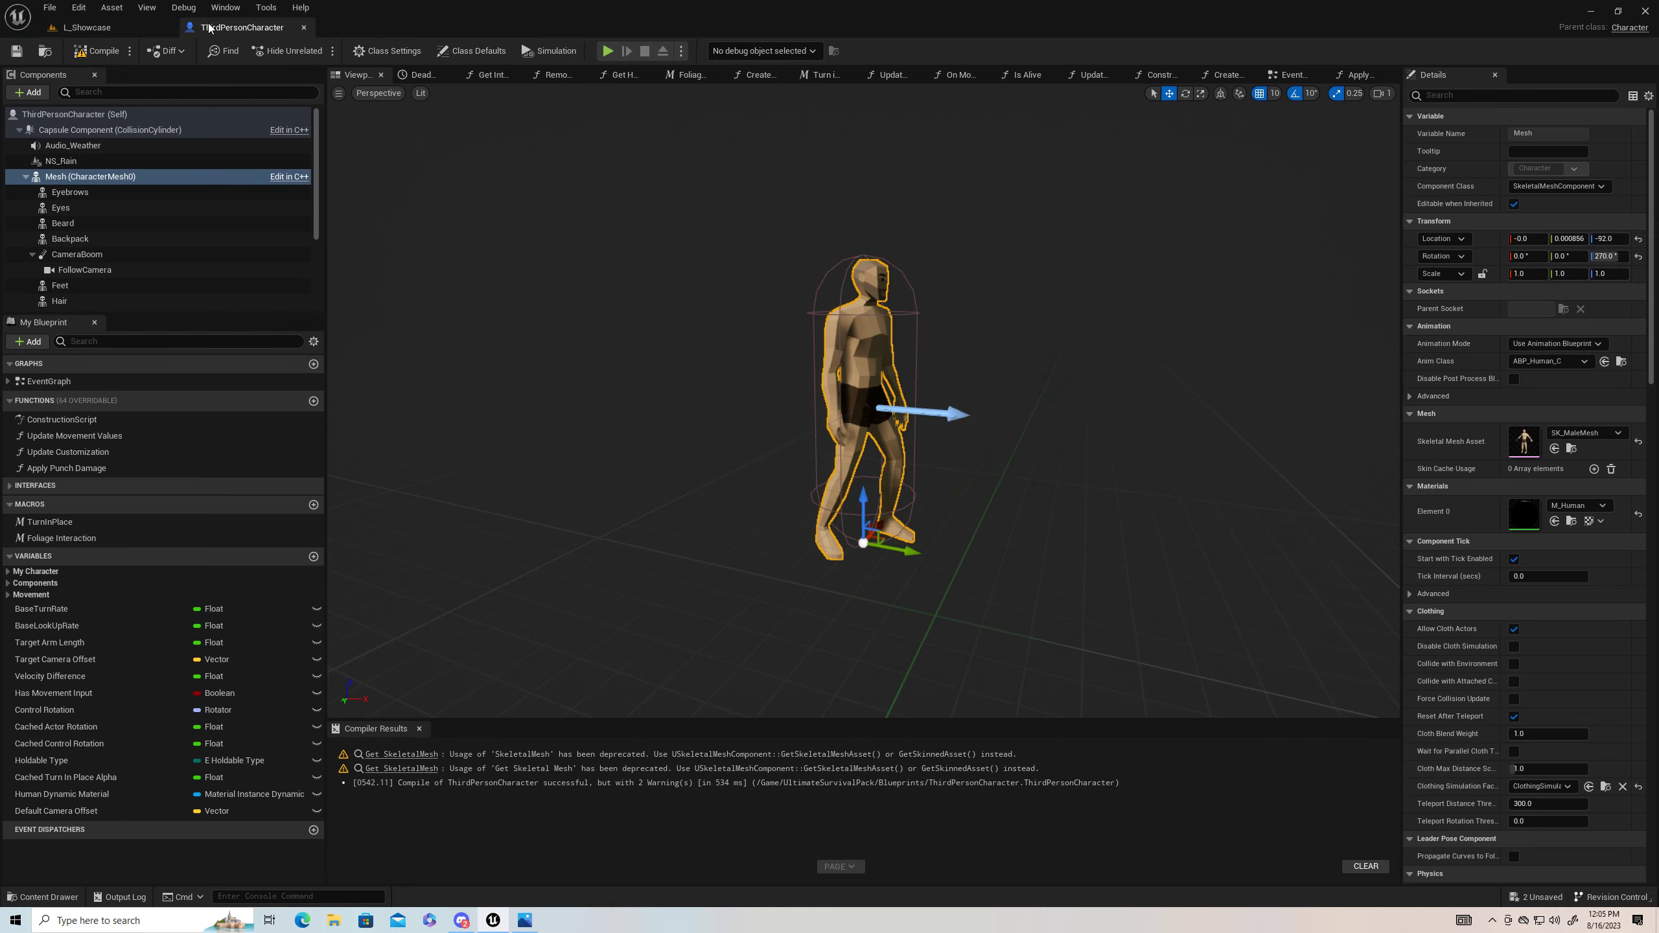
{"action": "left_click", "coordinate": [89, 27]}
{"action": "left_click", "coordinate": [171, 627]}
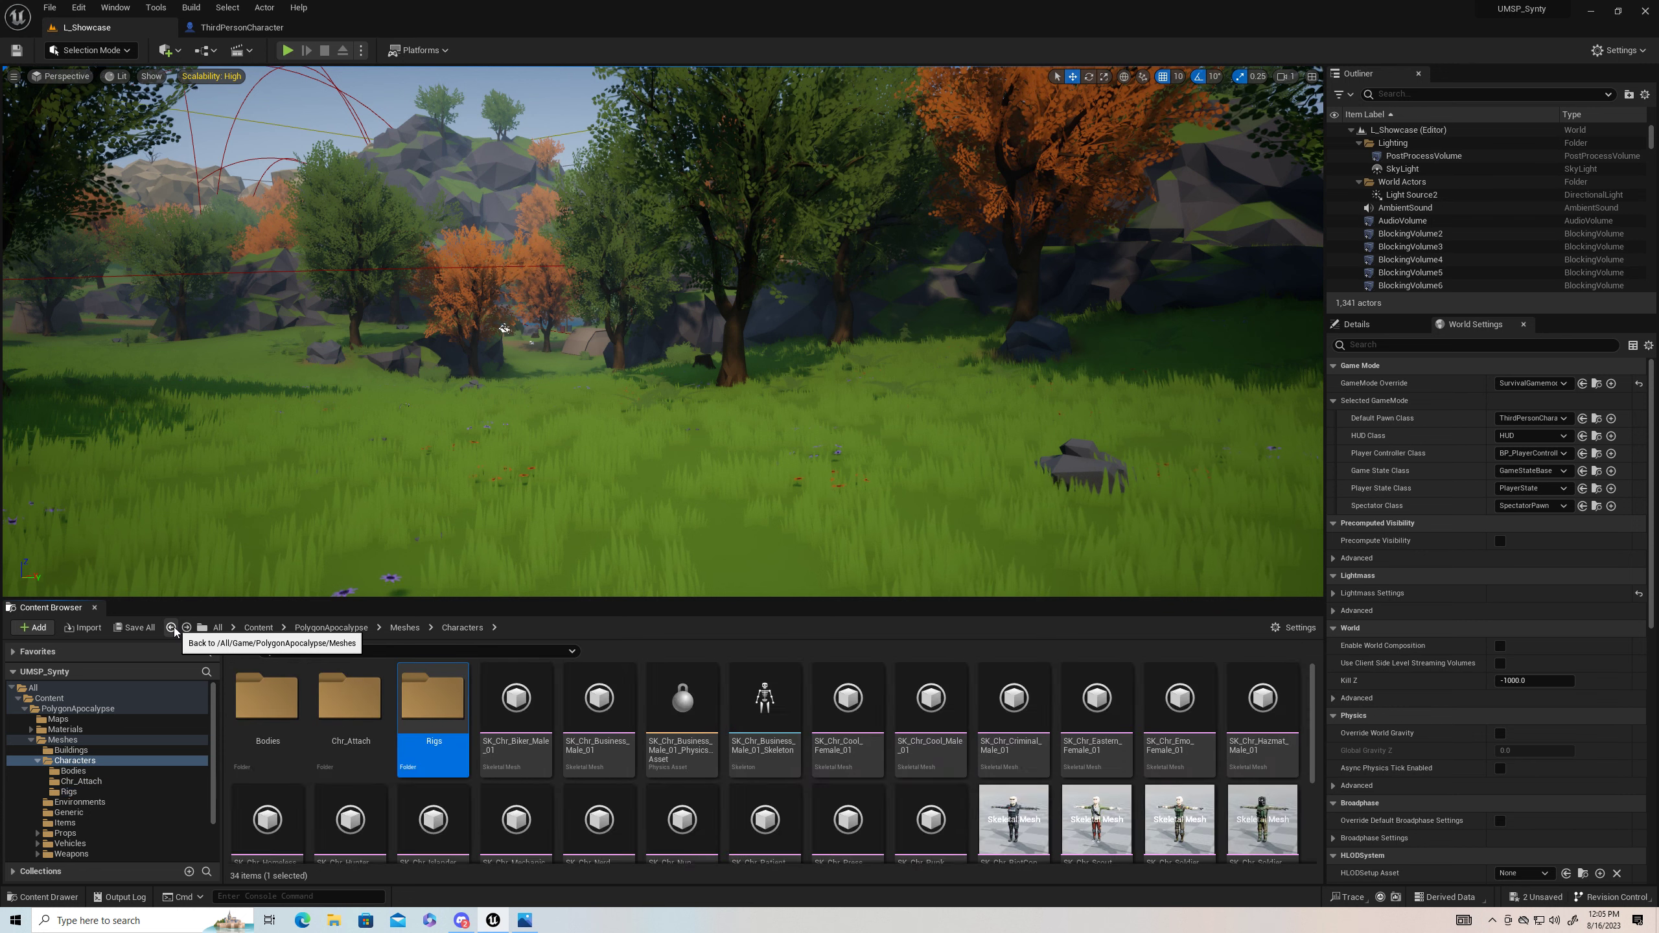
{"action": "left_click", "coordinate": [171, 627]}
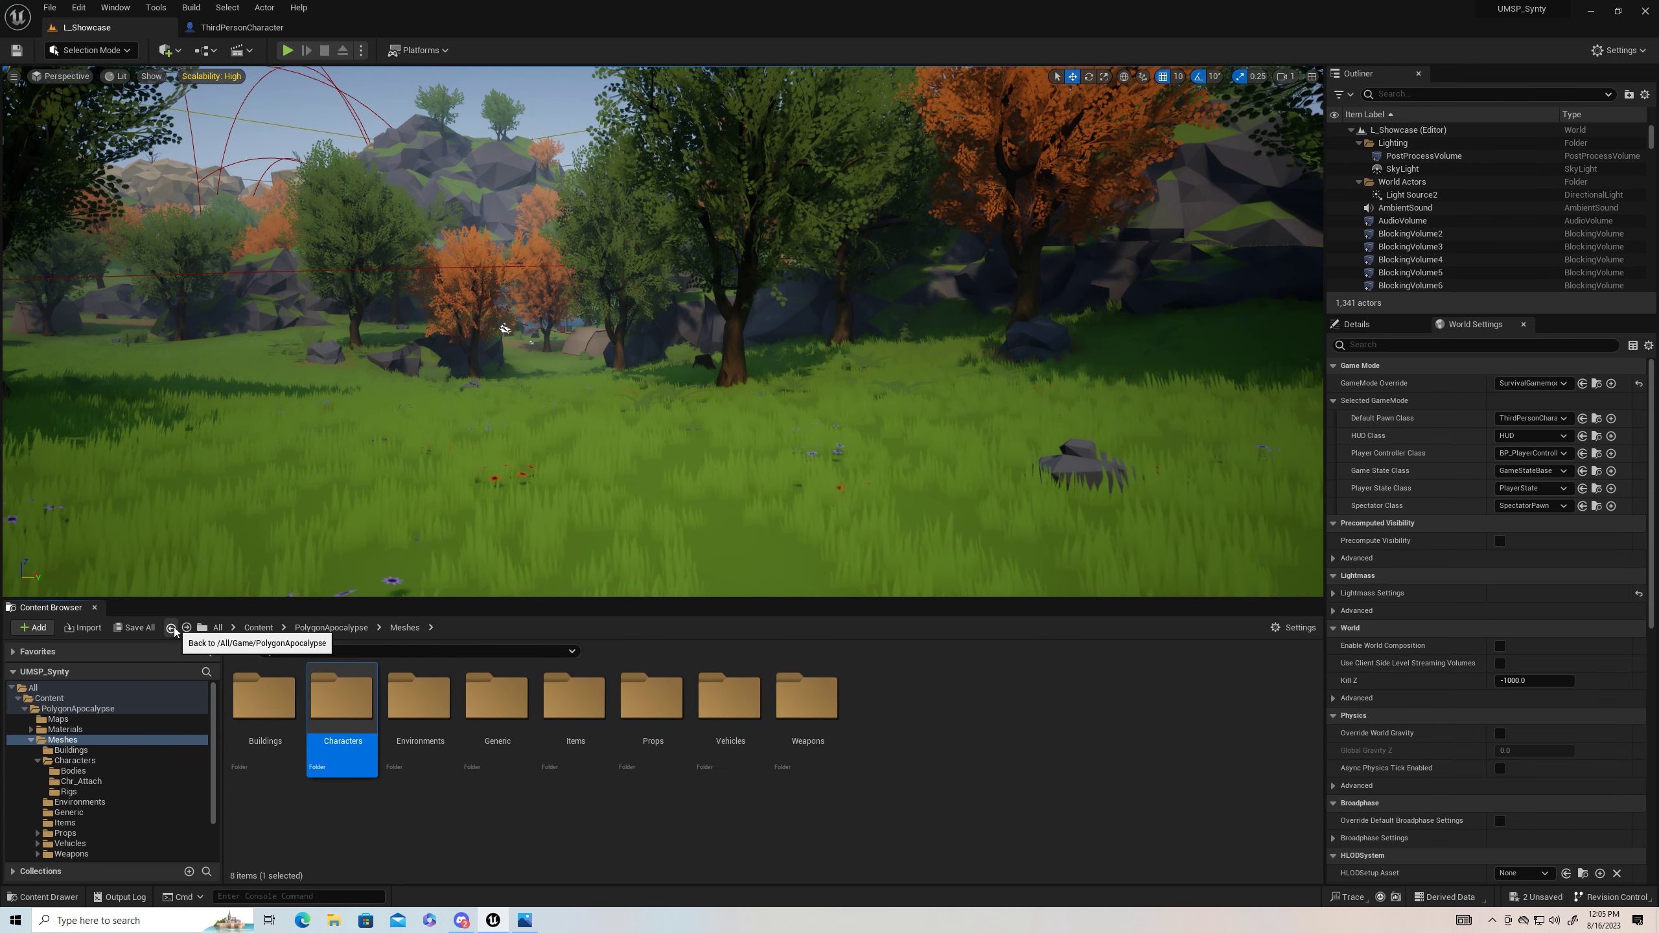
{"action": "left_click", "coordinate": [171, 627]}
{"action": "left_click", "coordinate": [171, 627]}
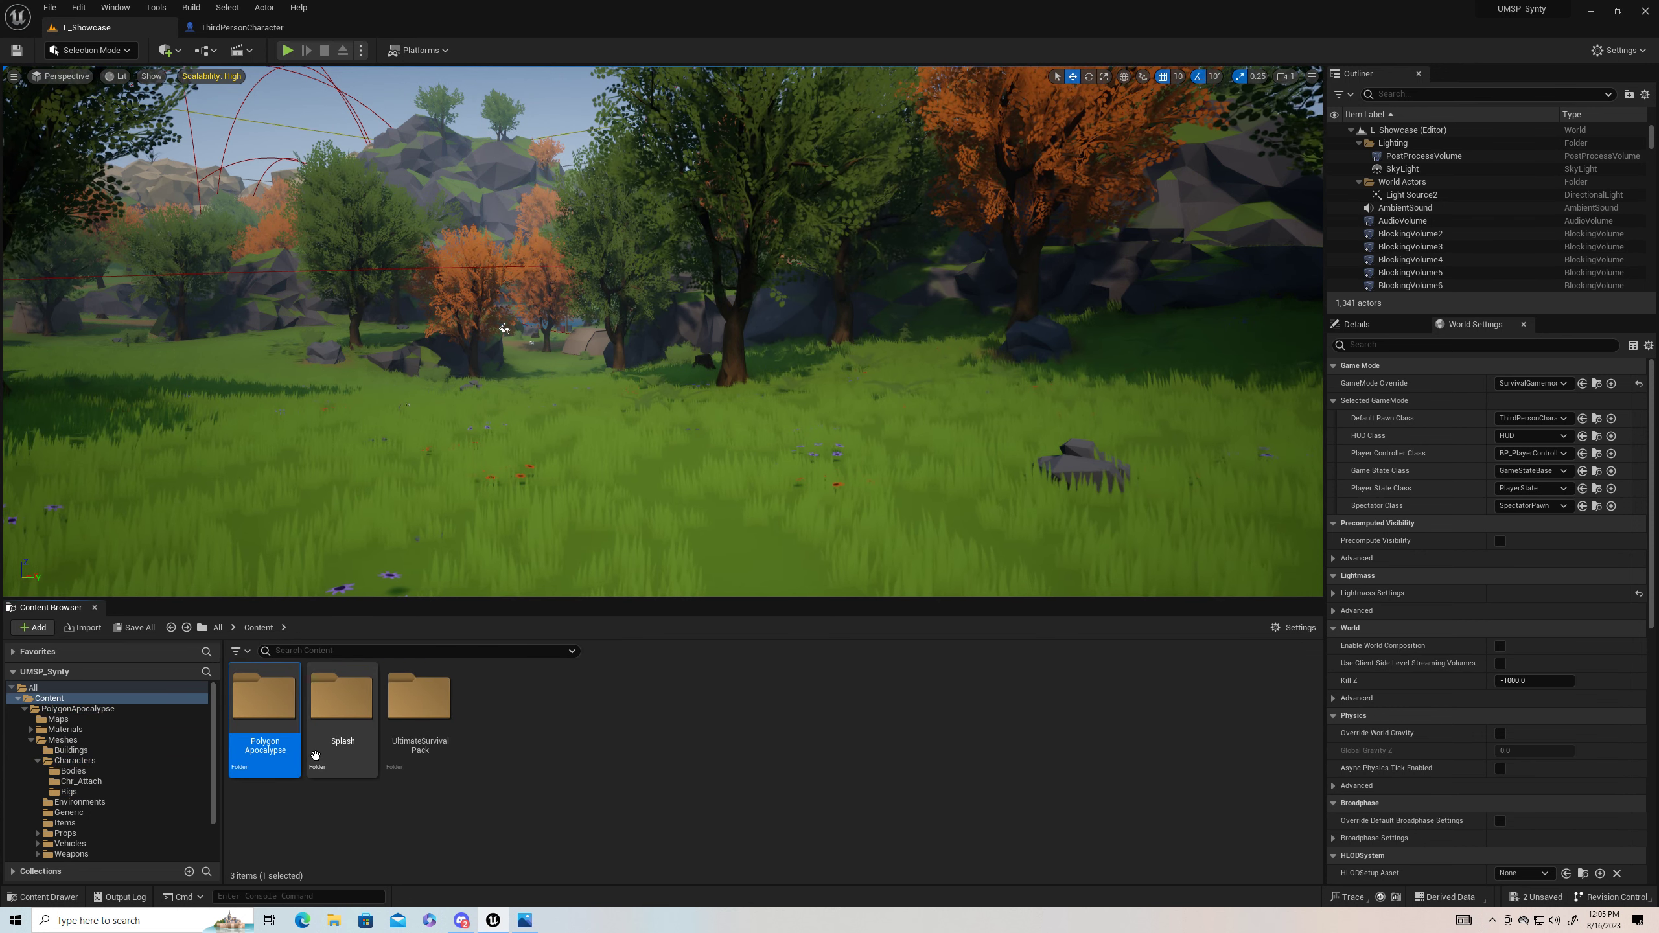
Step: Reopen the BFL_LobbySystem function library from UltimateSurvivalPack/LobbySystem/Blueprints at the Get Gender Body graph
{"action": "double_click", "coordinate": [406, 714]}
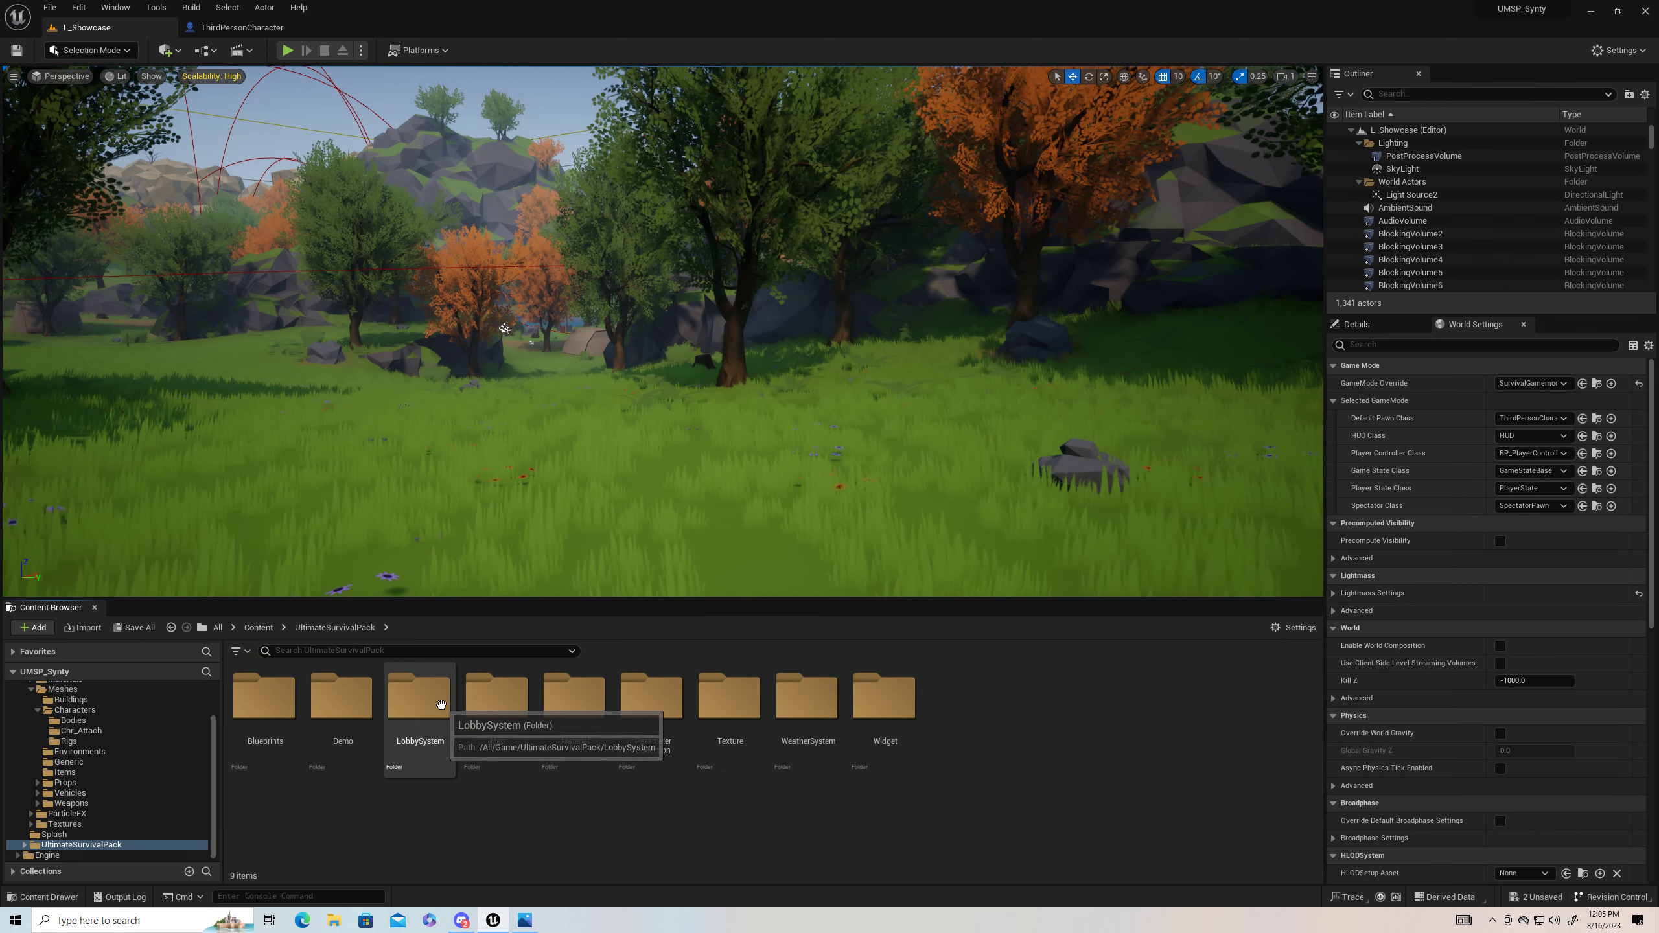
{"action": "left_click", "coordinate": [429, 704]}
{"action": "double_click", "coordinate": [428, 704]}
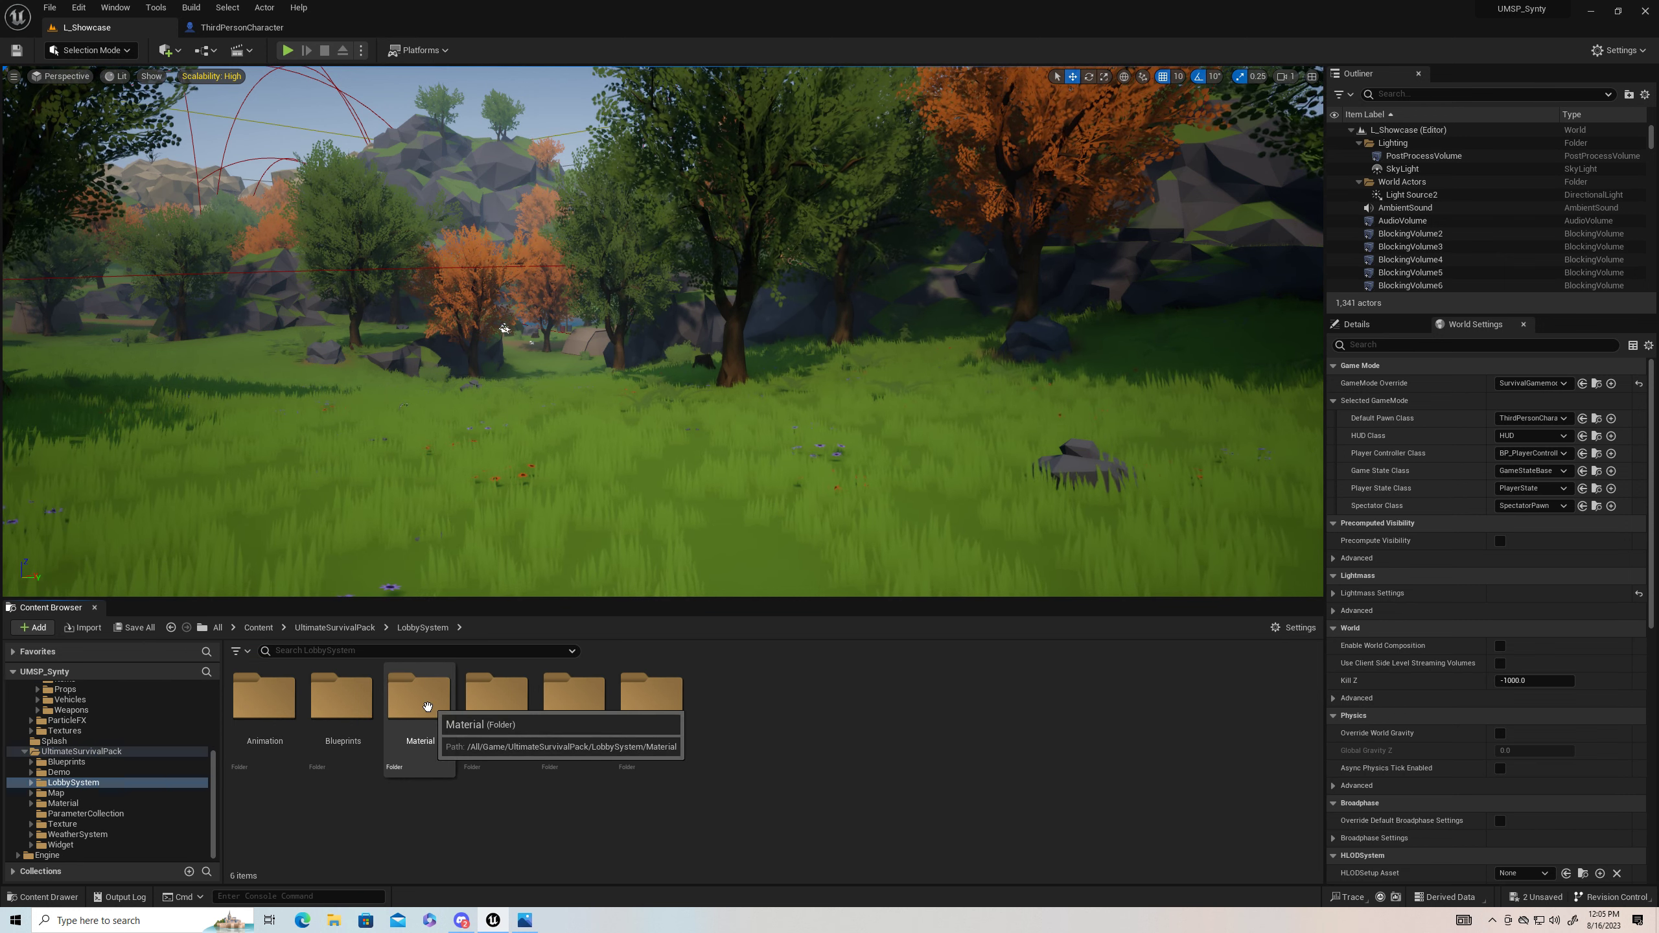
{"action": "left_click", "coordinate": [341, 700]}
{"action": "double_click", "coordinate": [341, 700]}
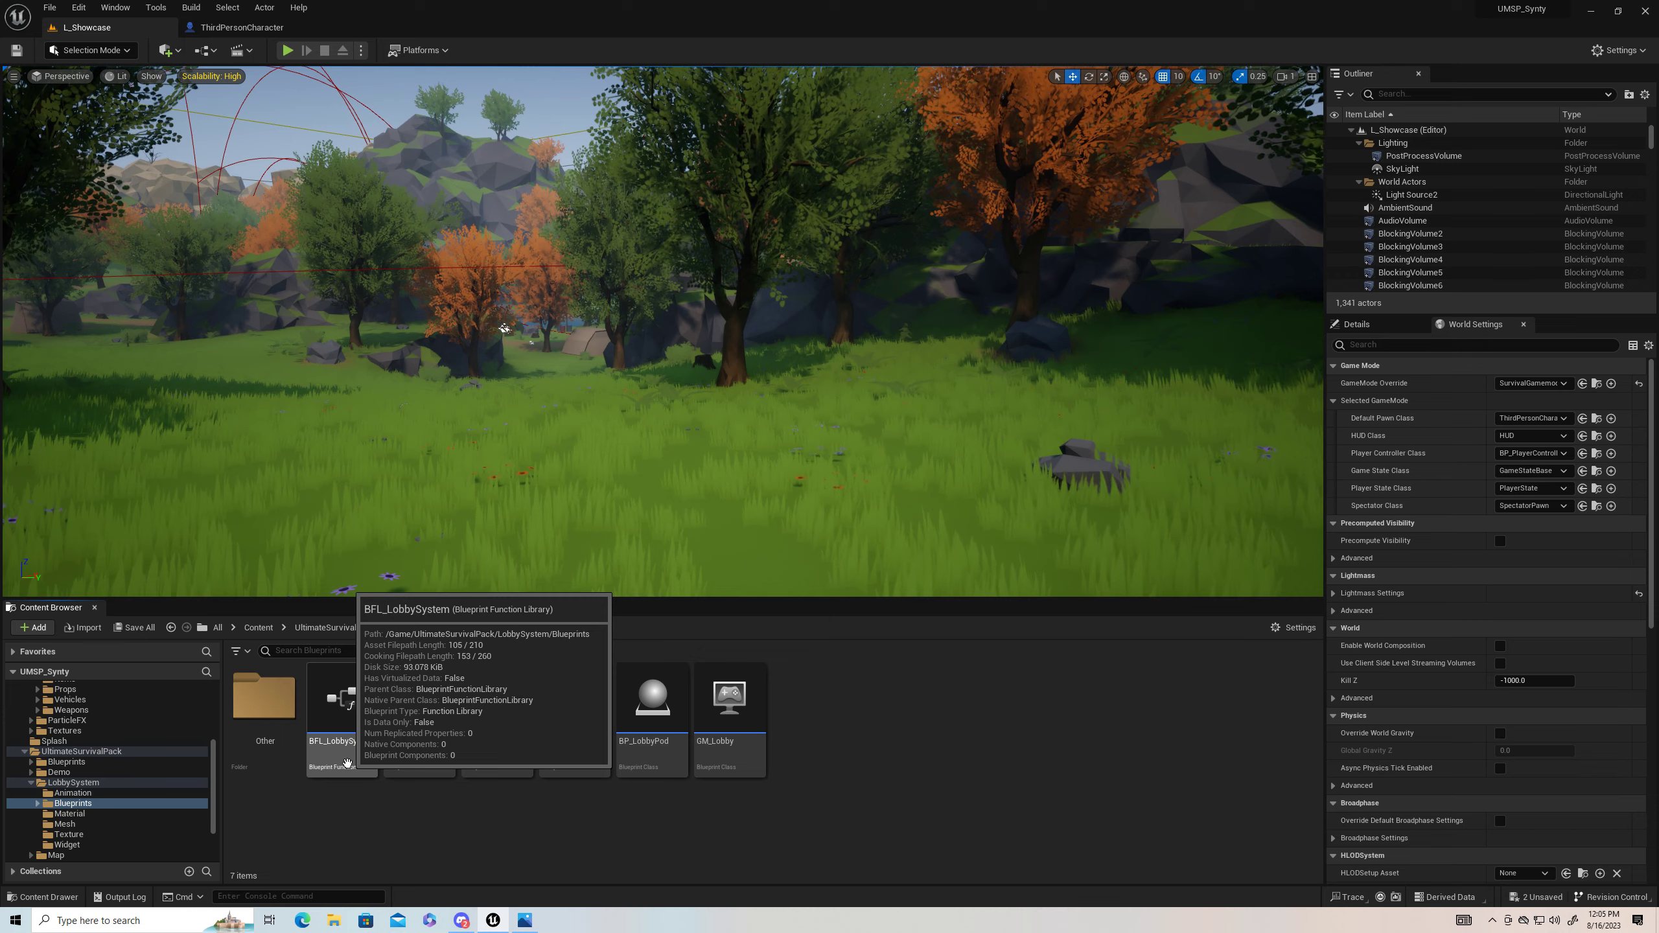
{"action": "double_click", "coordinate": [358, 760]}
{"action": "right_click_drag", "start_coordinate": [374, 354], "coordinate": [415, 414]}
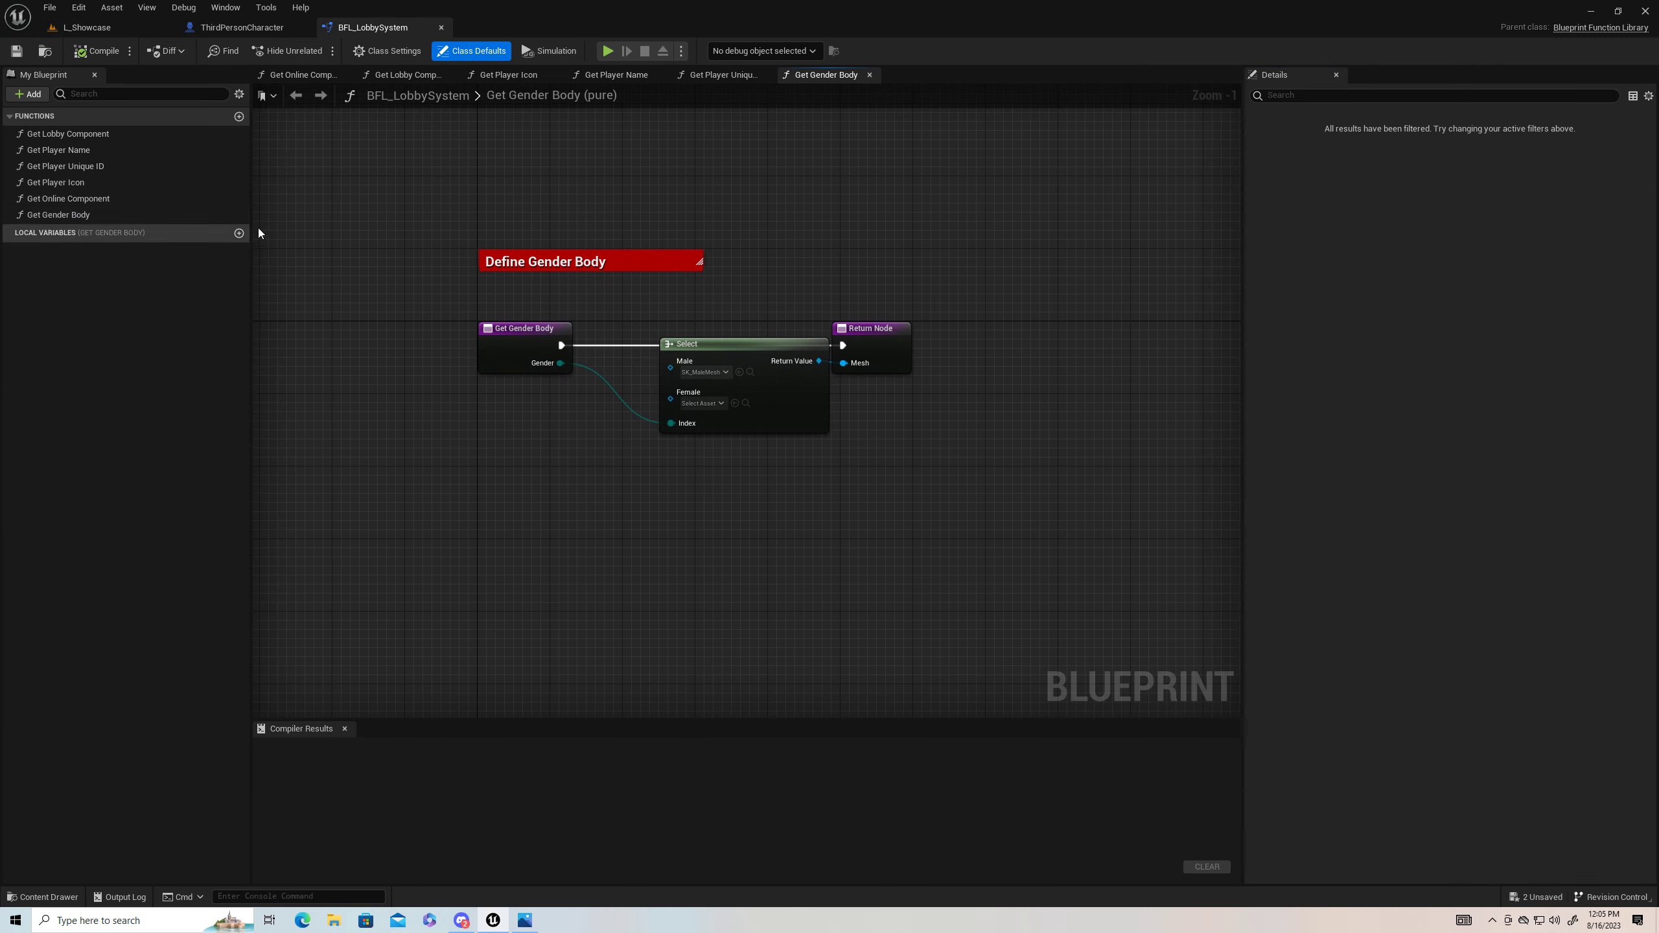
Step: Assign SK_Chr_Sheriff_Male_01 as the Male mesh of the Select node in Get Gender Body, compile, and close BFL_LobbySystem
{"action": "left_click", "coordinate": [728, 374]}
{"action": "left_click_drag", "start_coordinate": [864, 458], "coordinate": [866, 509]}
{"action": "scroll", "coordinate": [813, 517], "scroll_direction": "down", "scroll_amount": 3}
{"action": "scroll", "coordinate": [809, 518], "scroll_direction": "down", "scroll_amount": 3}
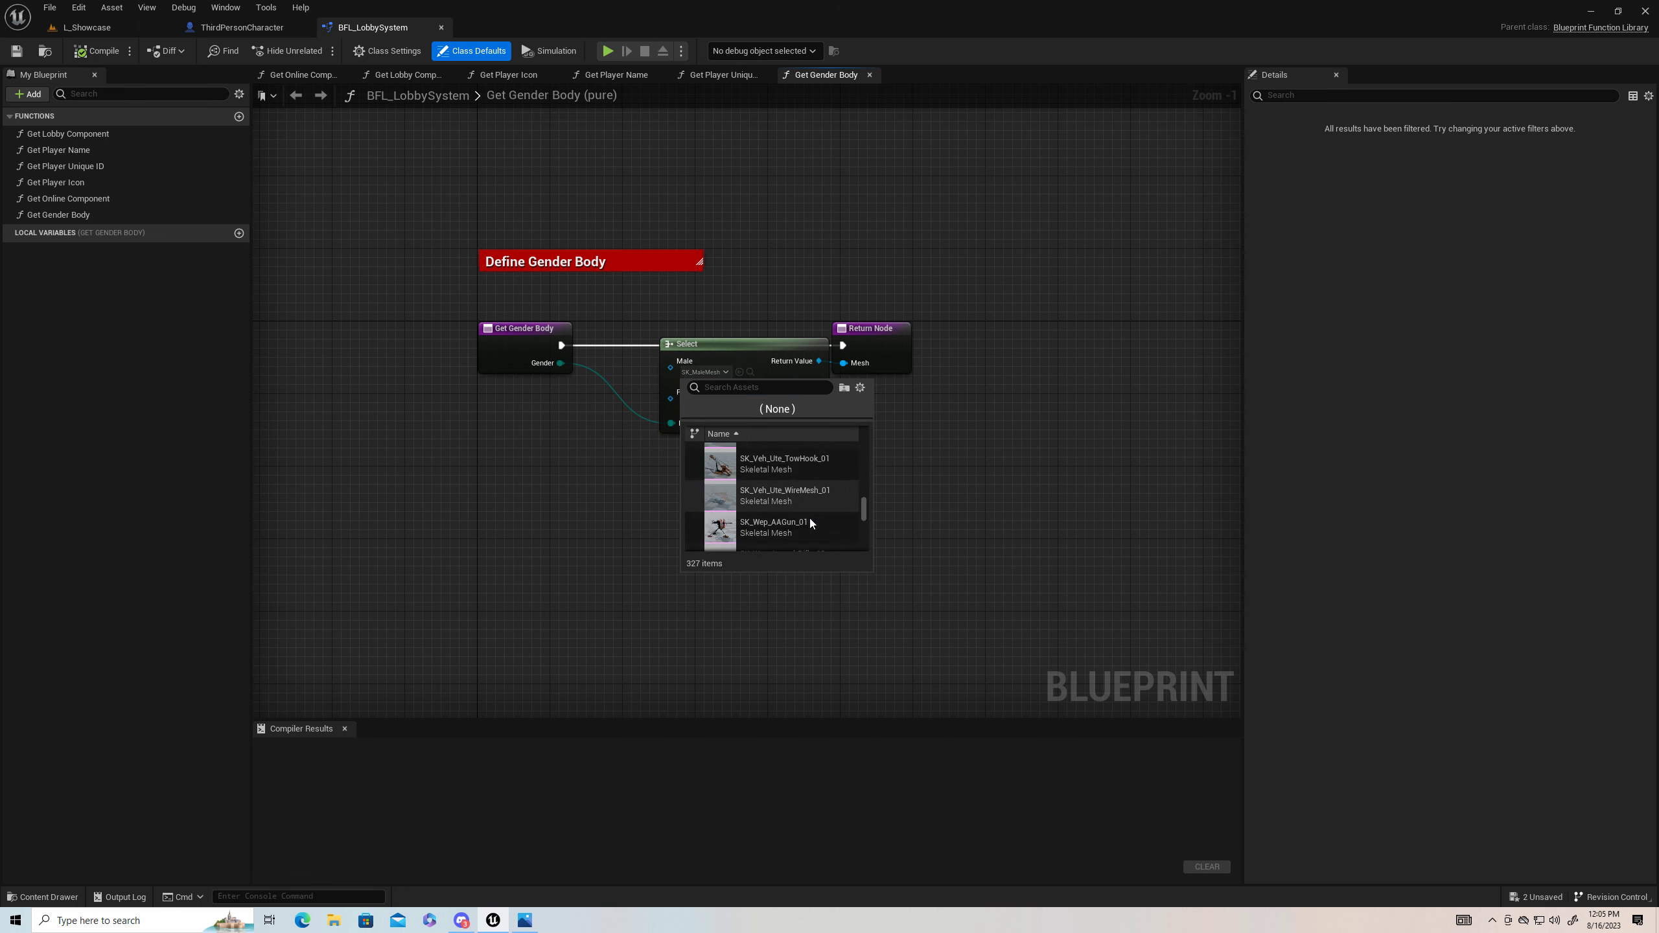
{"action": "scroll", "coordinate": [809, 520], "scroll_direction": "down", "scroll_amount": 5}
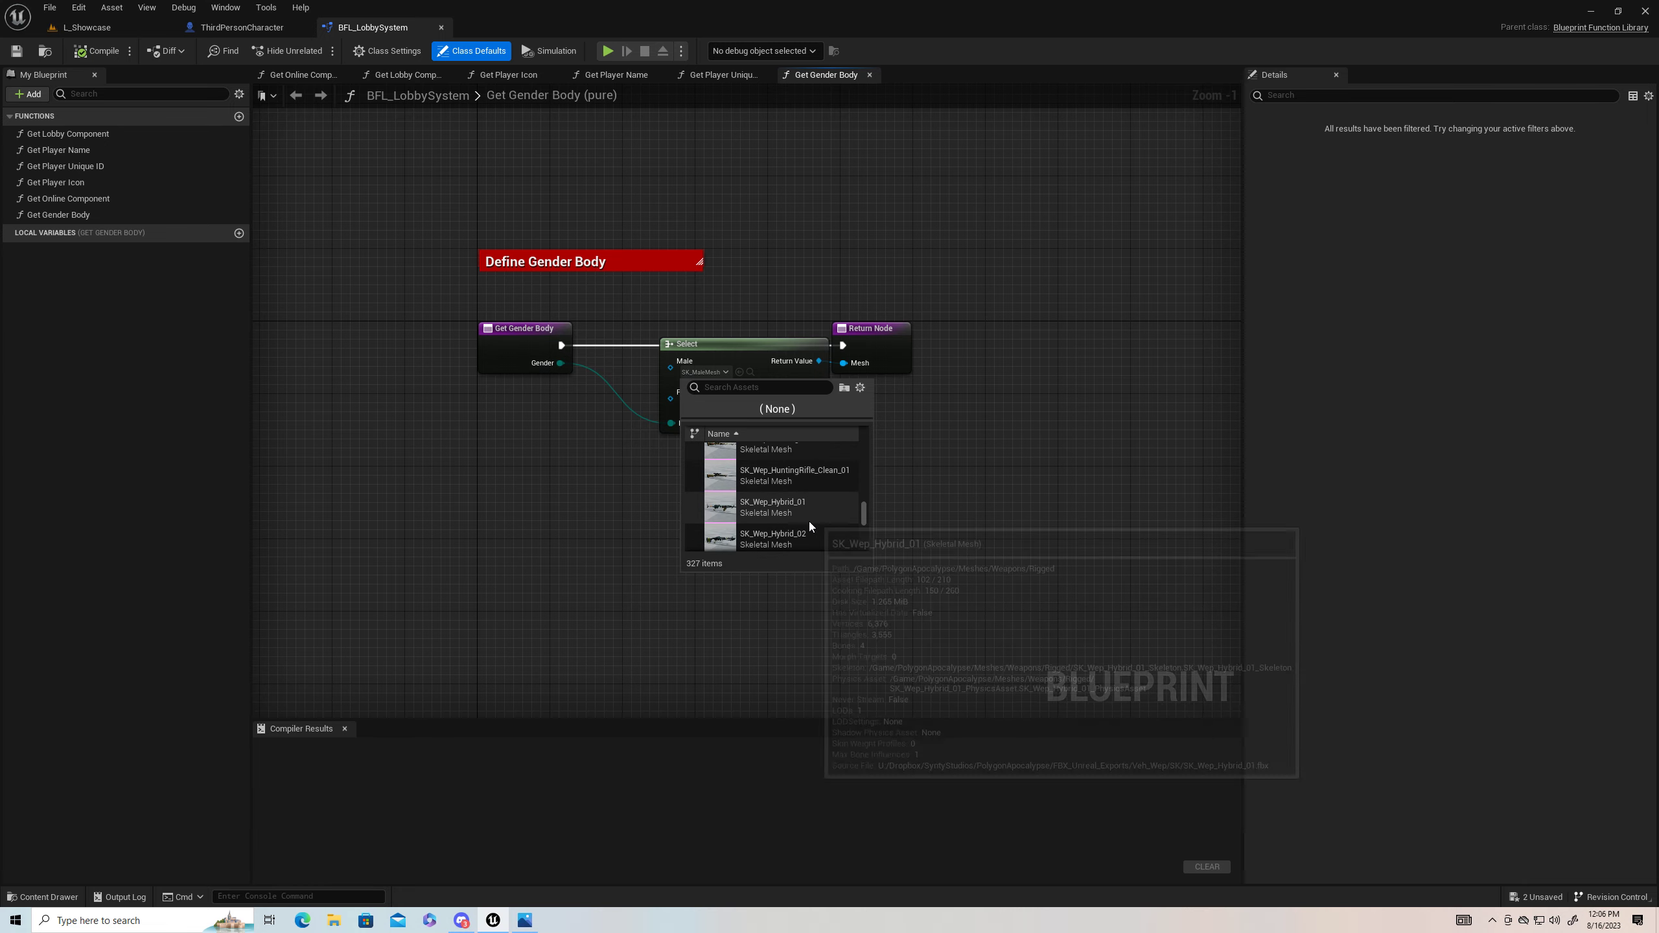
{"action": "scroll", "coordinate": [809, 523], "scroll_direction": "up", "scroll_amount": 10}
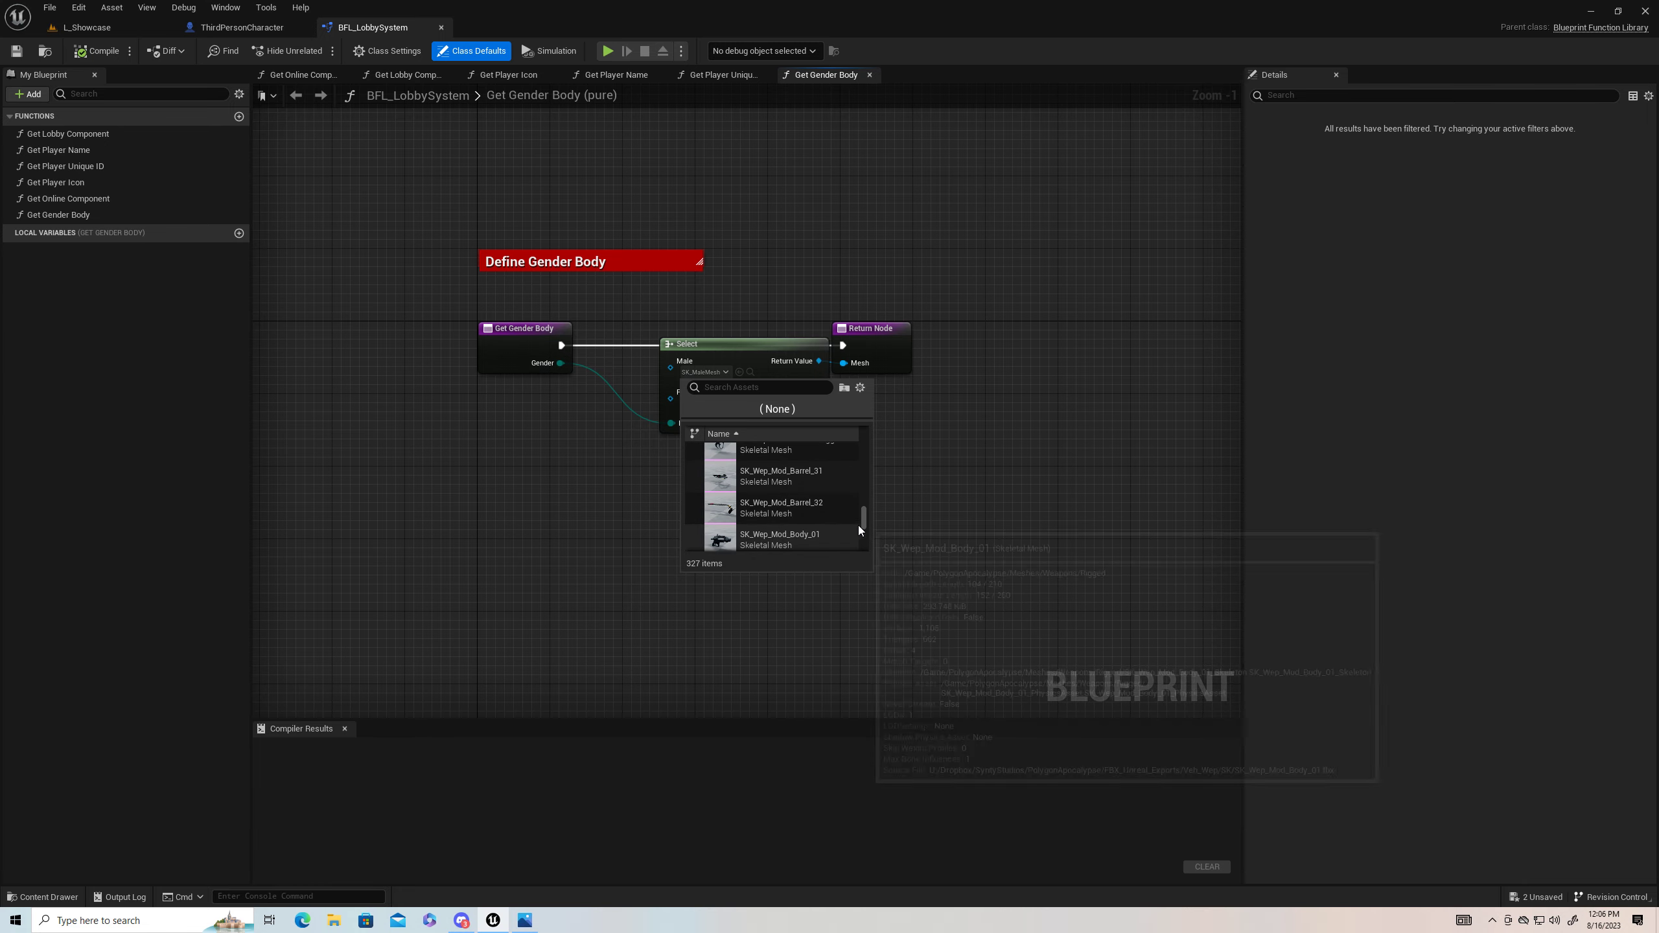
{"action": "left_click_drag", "start_coordinate": [858, 525], "coordinate": [861, 458]}
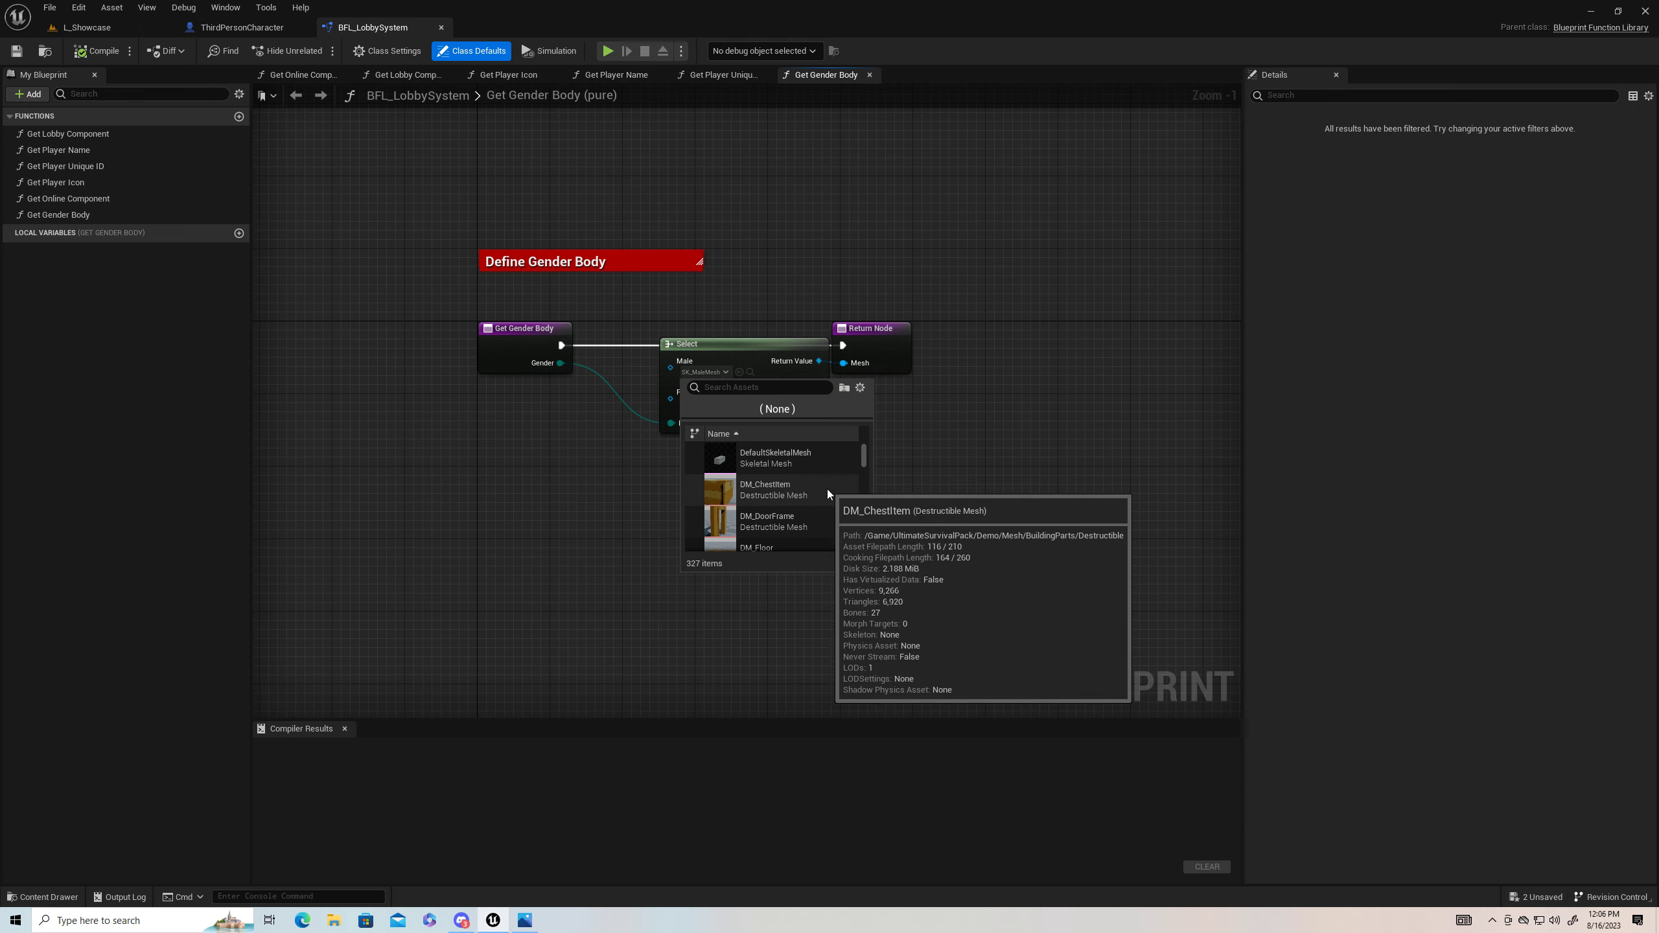
{"action": "scroll", "coordinate": [827, 492], "scroll_direction": "down", "scroll_amount": 8}
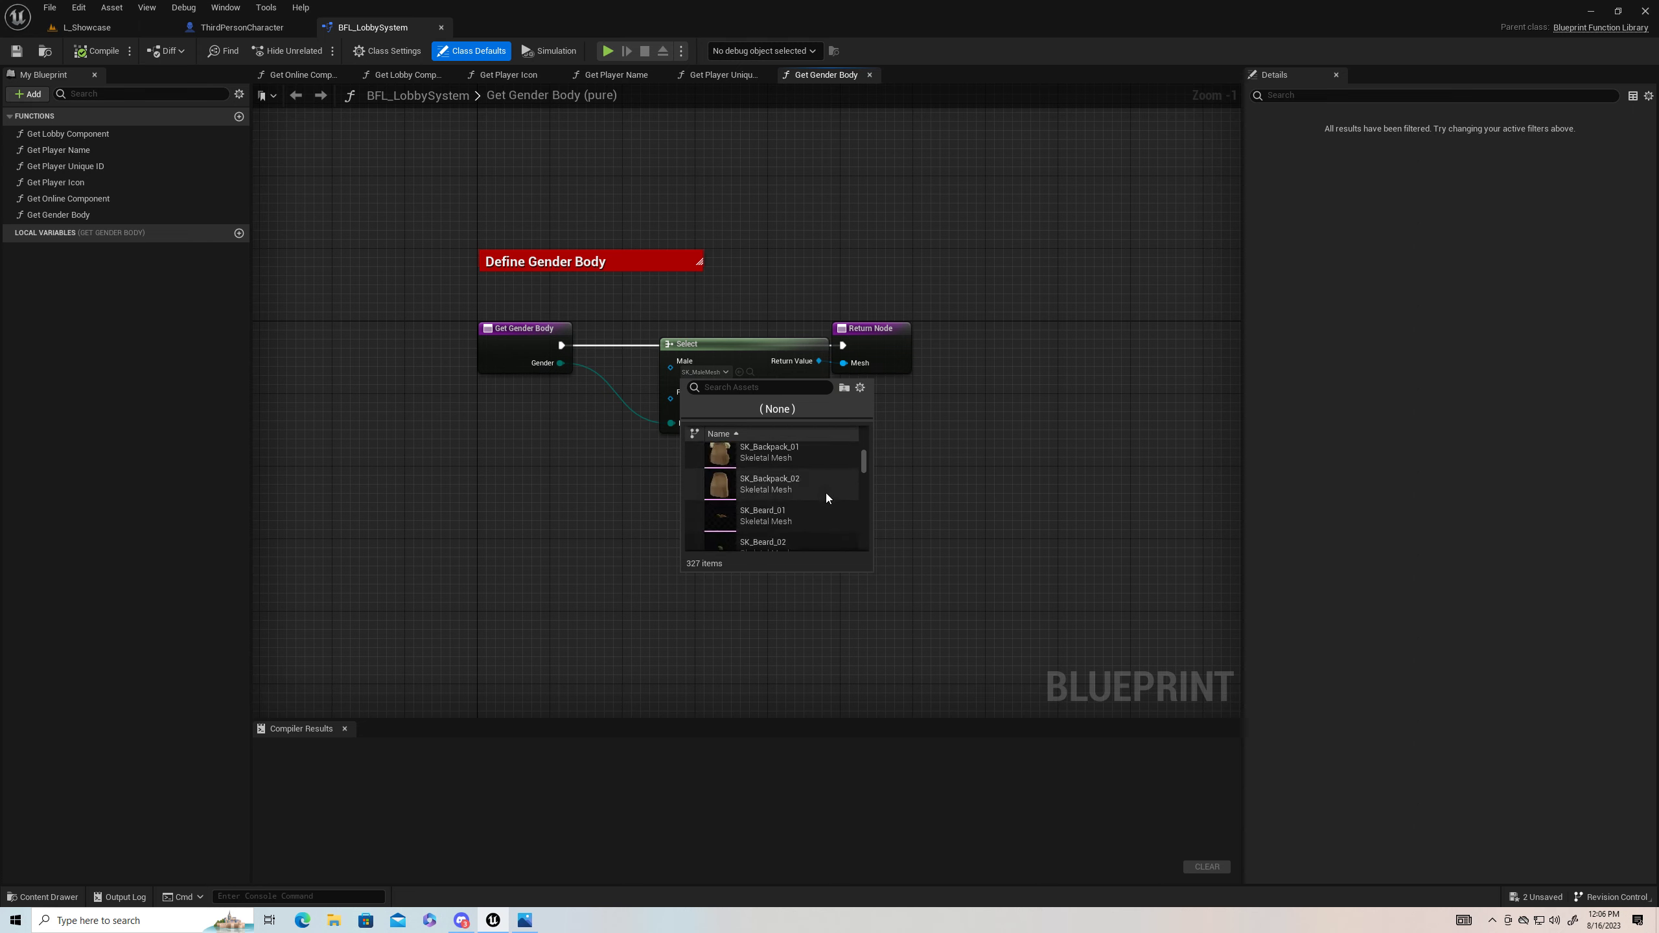
{"action": "scroll", "coordinate": [827, 497], "scroll_direction": "down", "scroll_amount": 6}
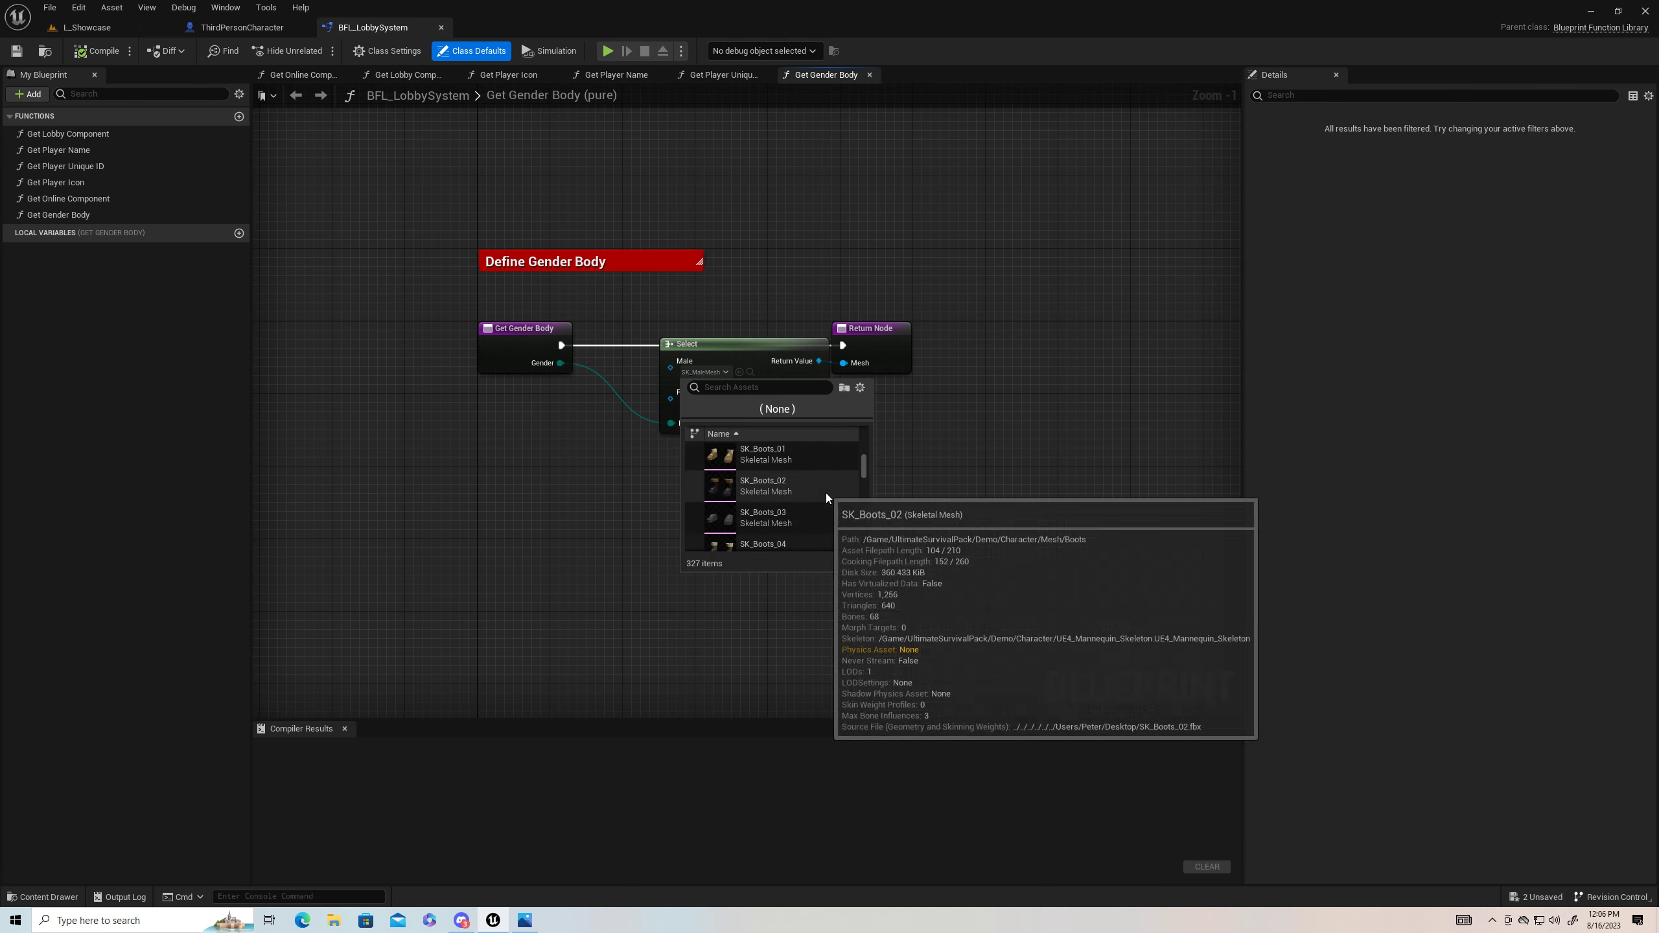
{"action": "scroll", "coordinate": [826, 498], "scroll_direction": "down", "scroll_amount": 8}
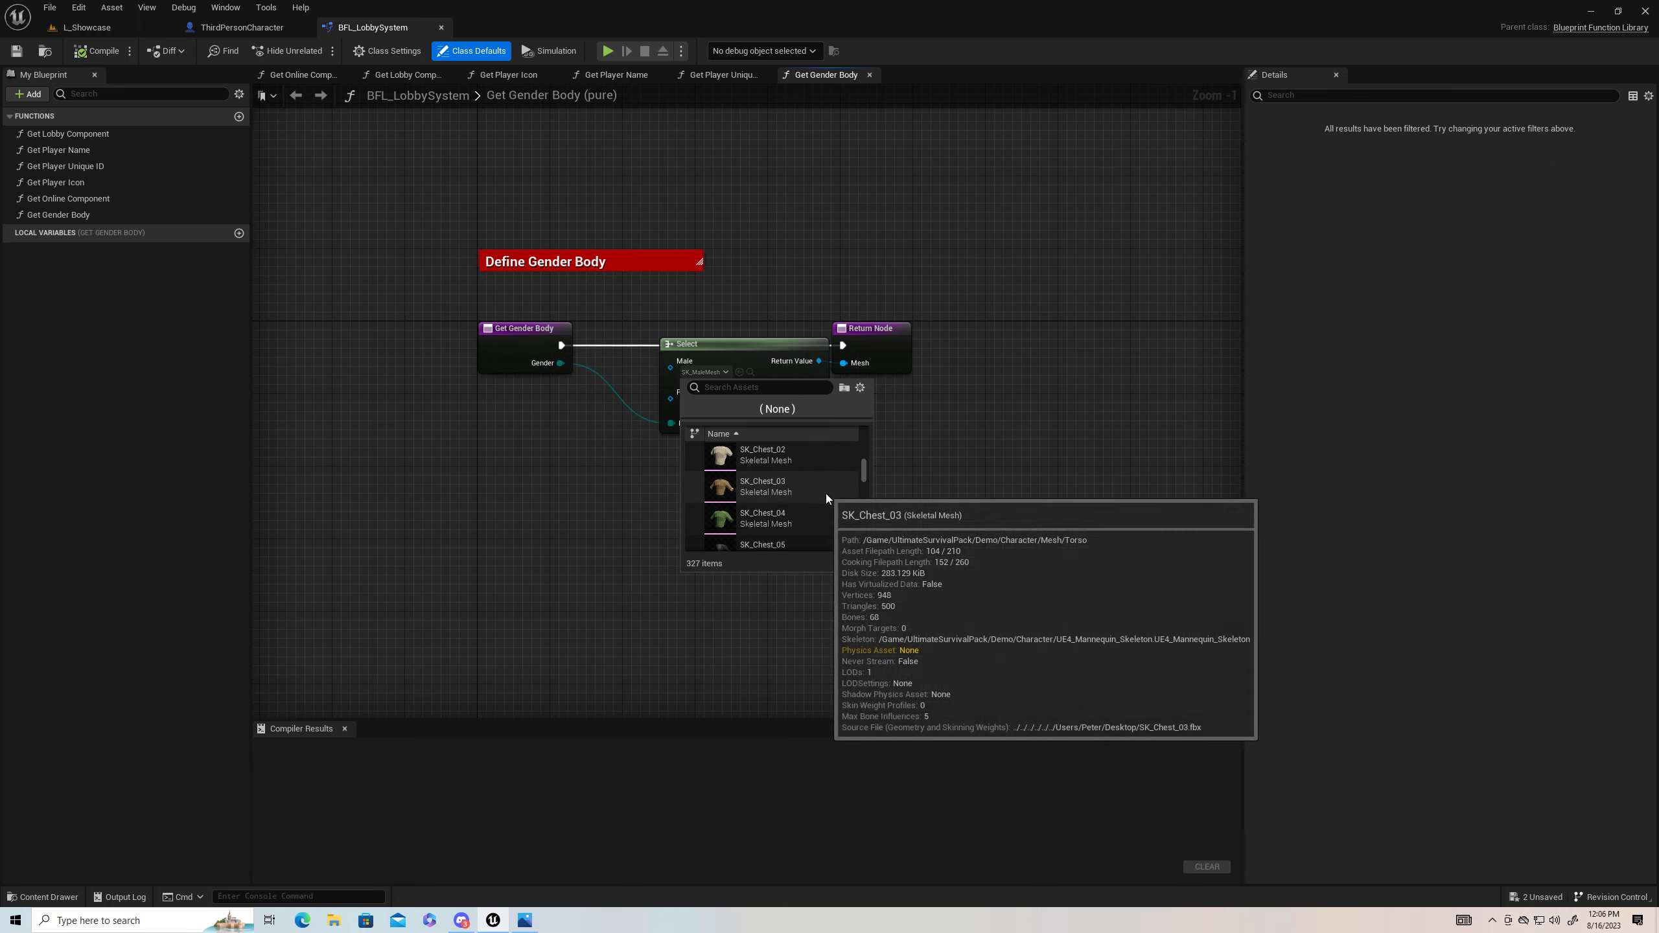
{"action": "scroll", "coordinate": [827, 498], "scroll_direction": "down", "scroll_amount": 5}
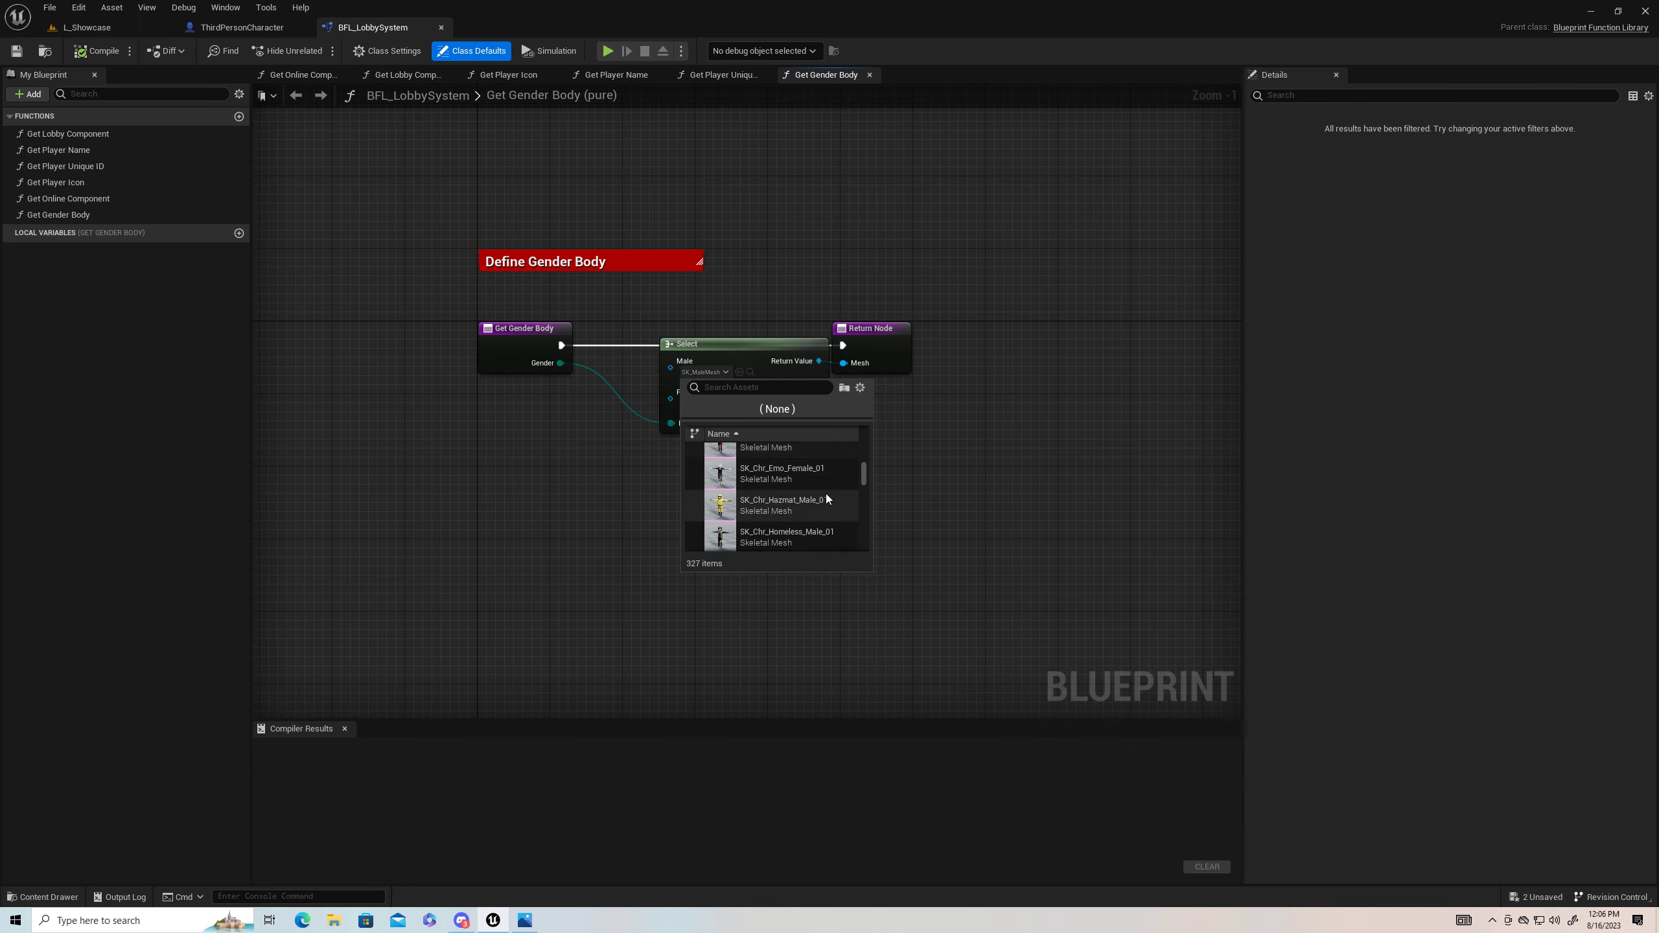
{"action": "scroll", "coordinate": [826, 498], "scroll_direction": "down", "scroll_amount": 5}
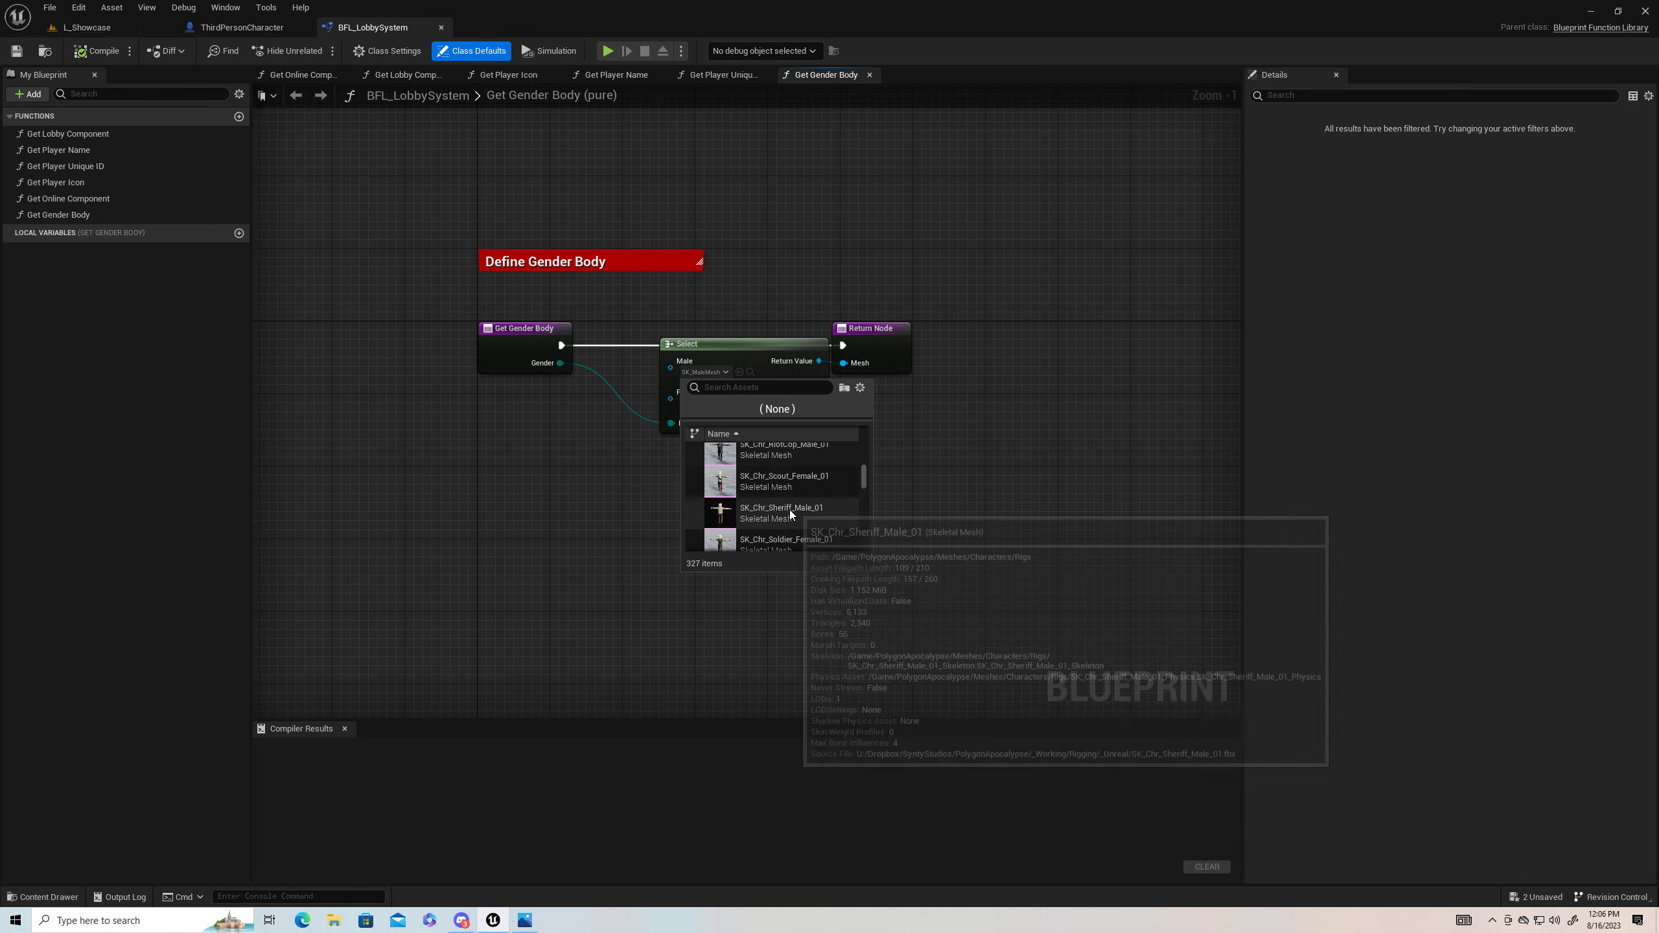
{"action": "key", "text": "Escape"}
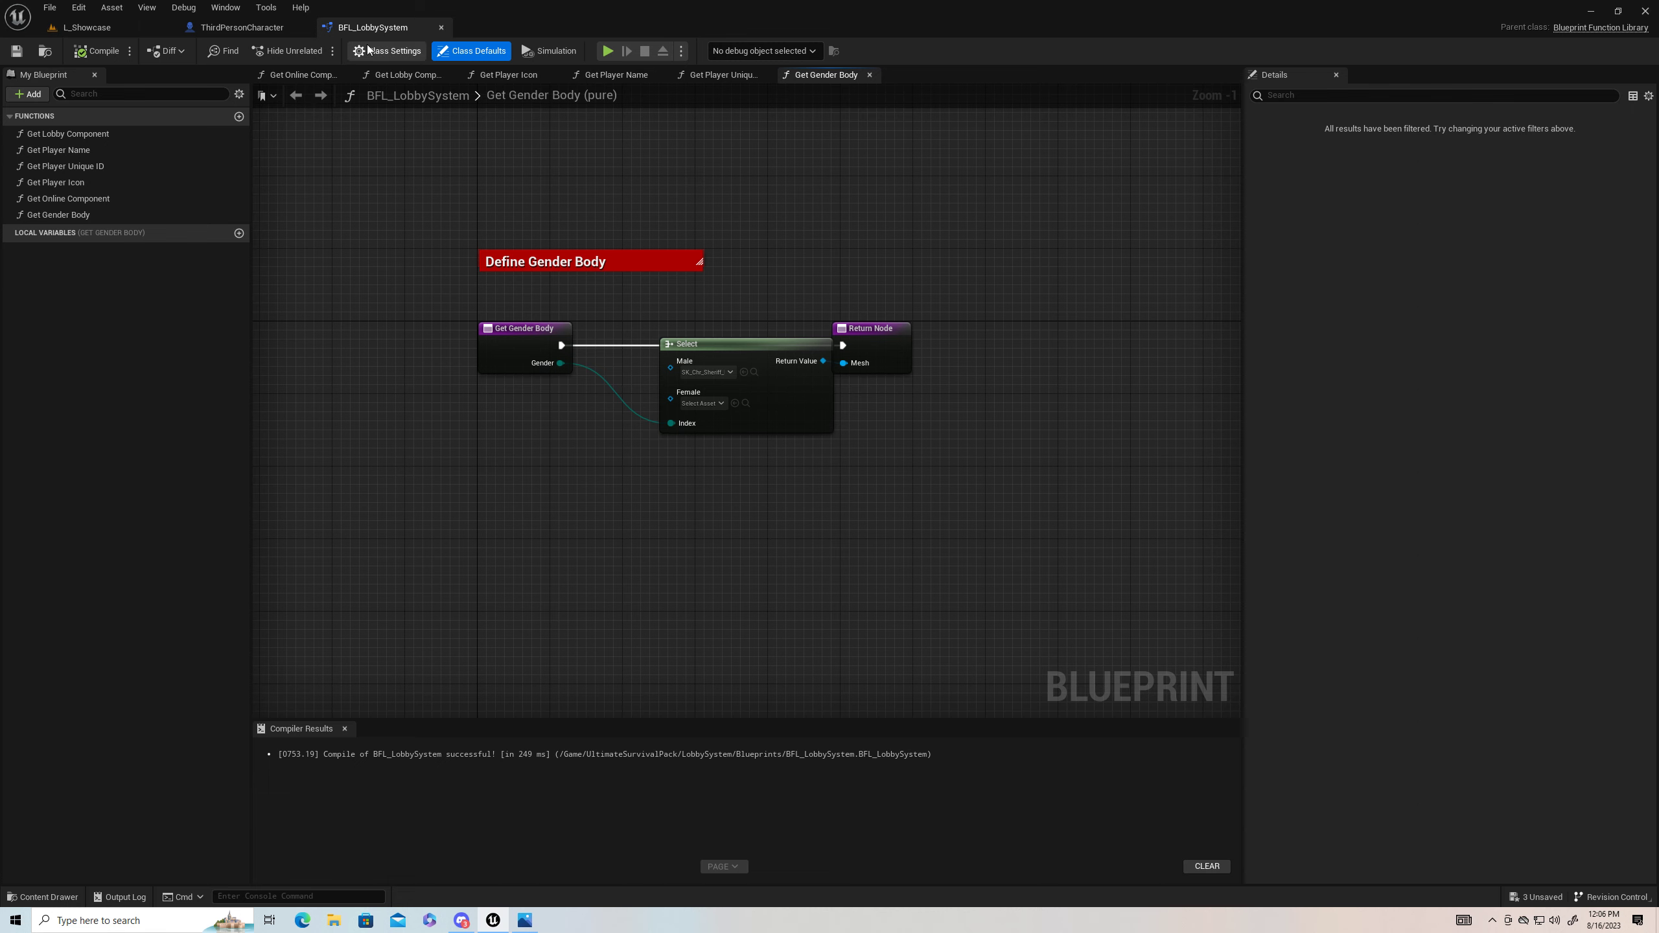
{"action": "left_click", "coordinate": [441, 27]}
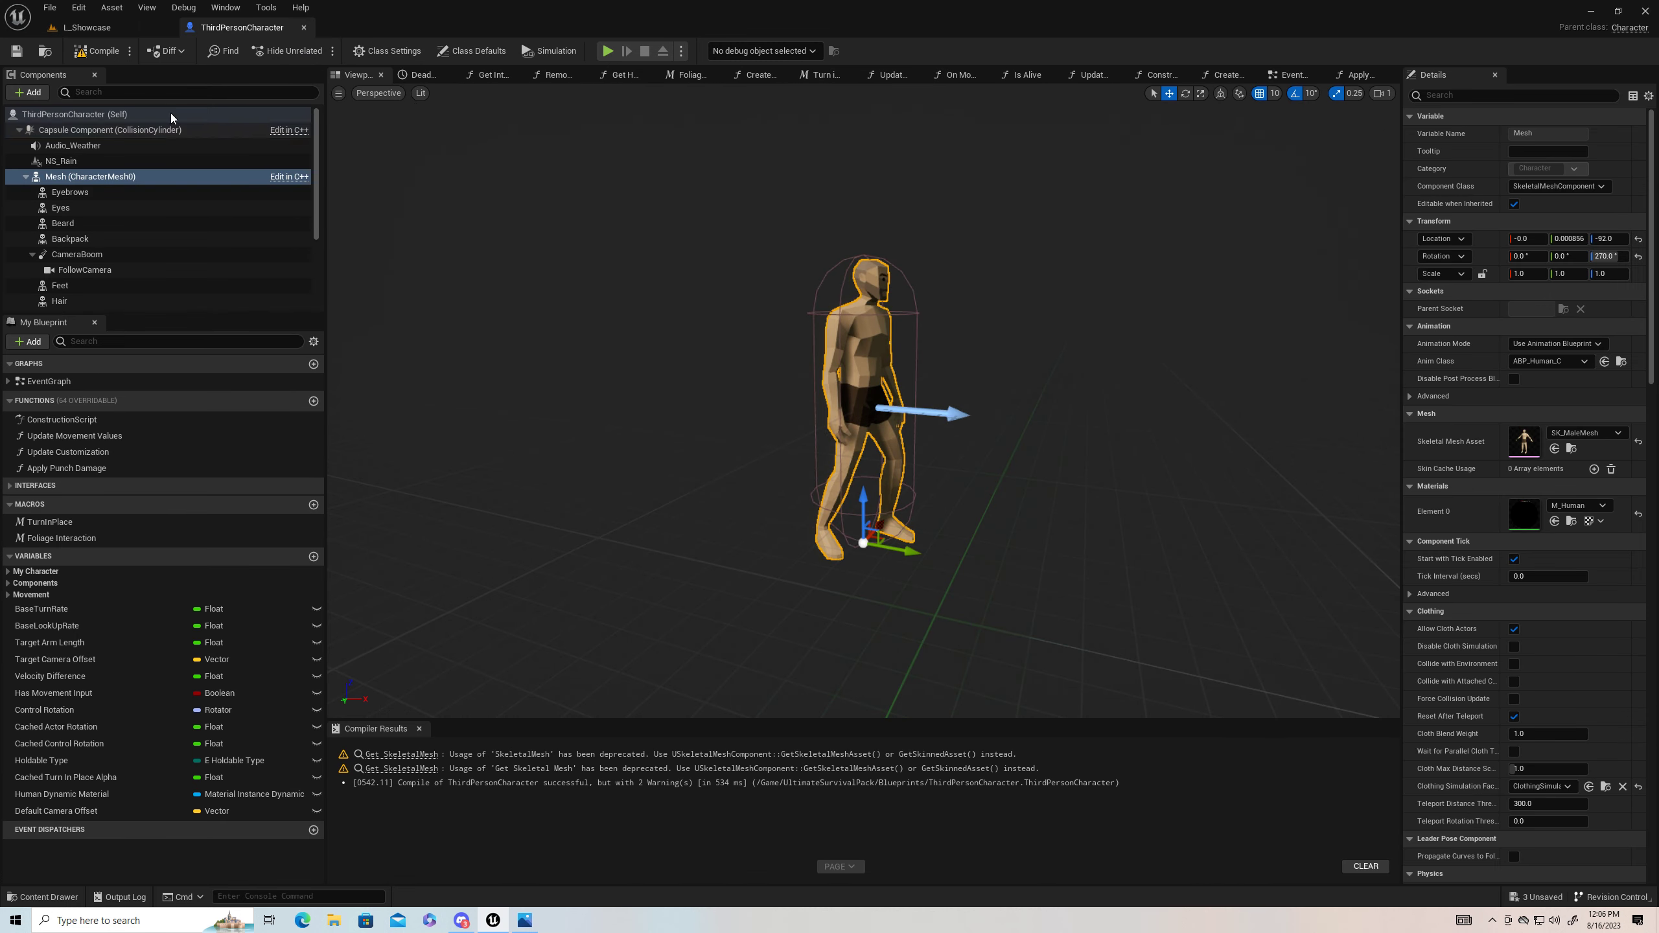
Step: Play-test the L_Showcase level, move the player character around to check its mesh, and end the session
{"action": "left_click", "coordinate": [87, 27]}
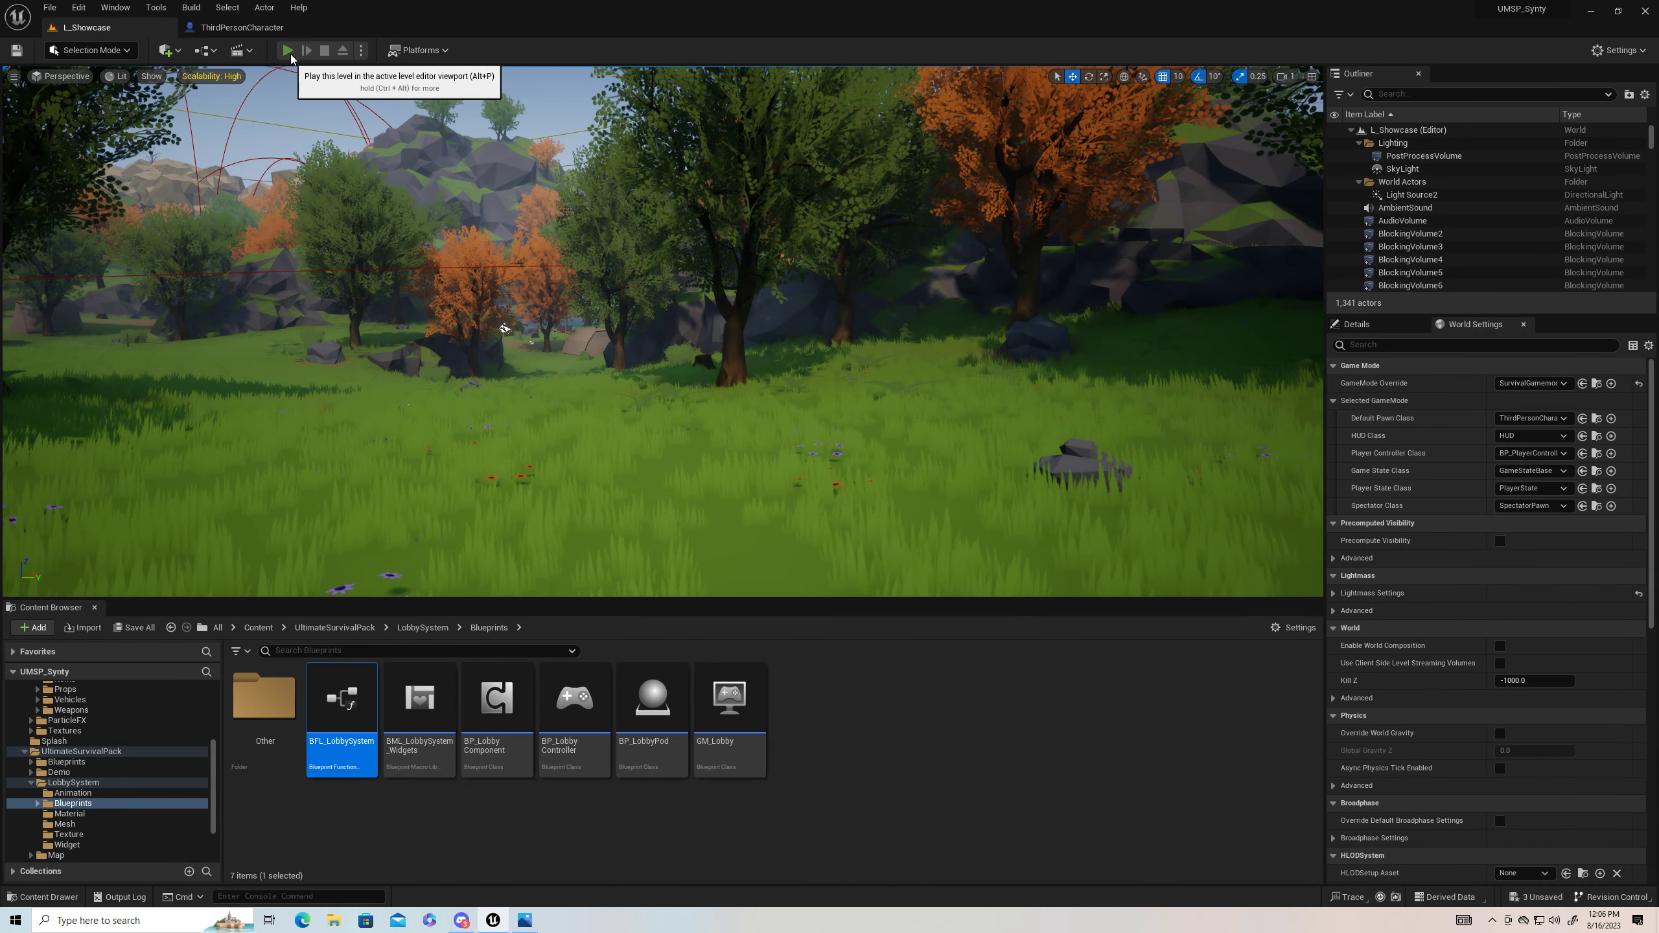
{"action": "key", "text": "alt+p"}
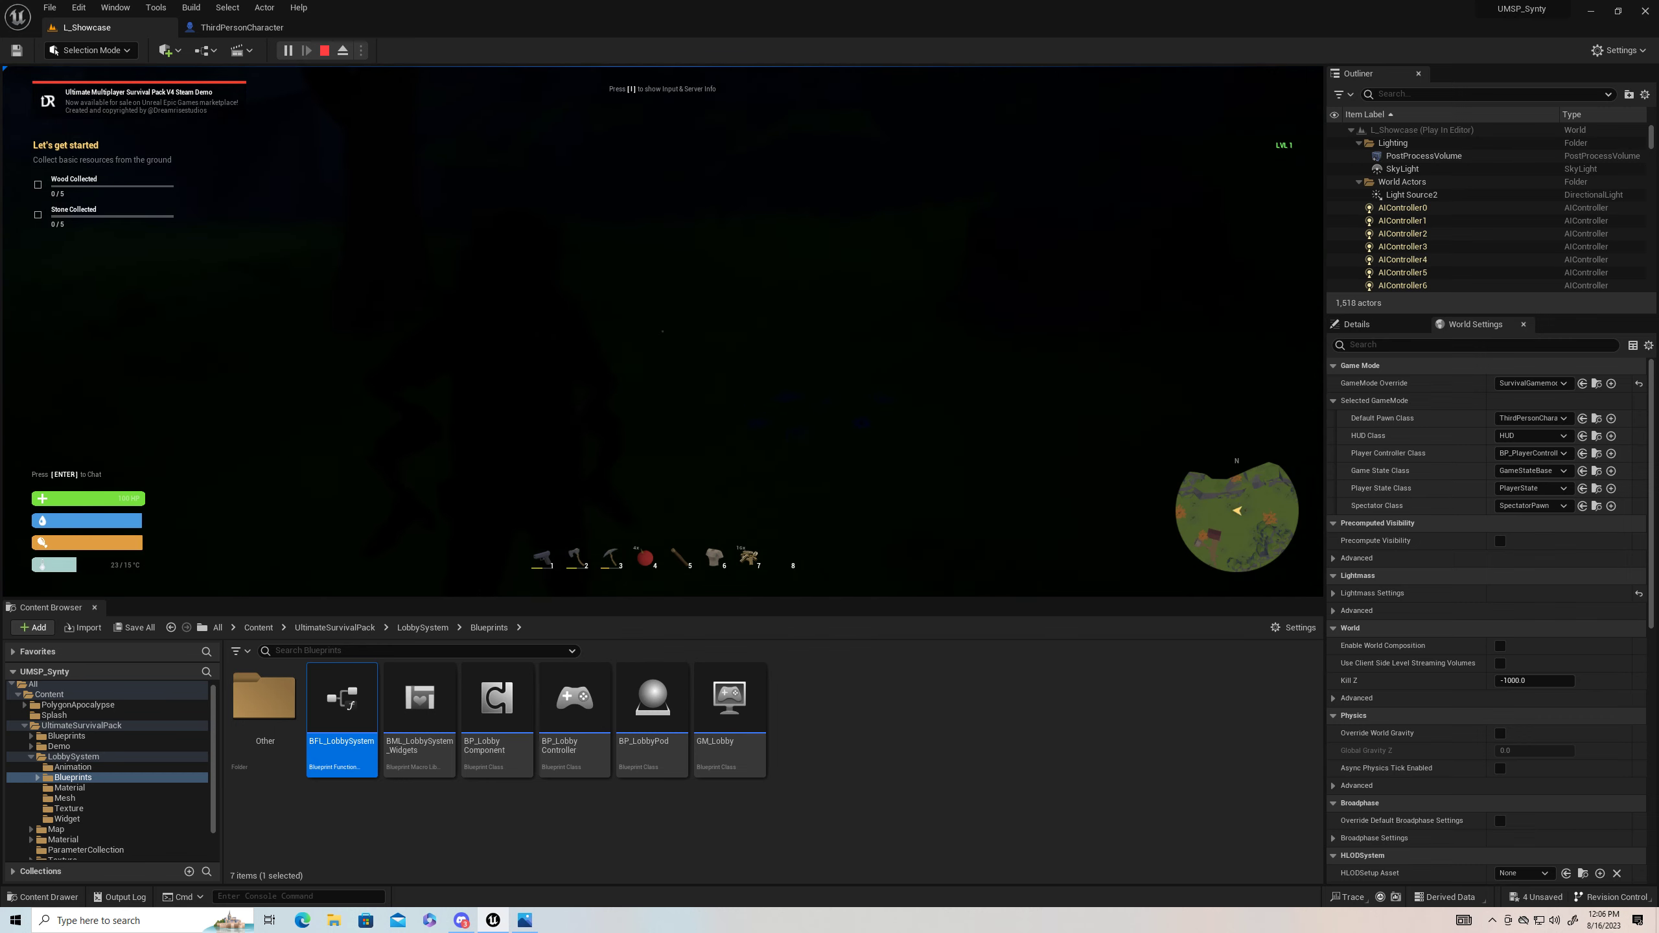
{"action": "key", "text": "w"}
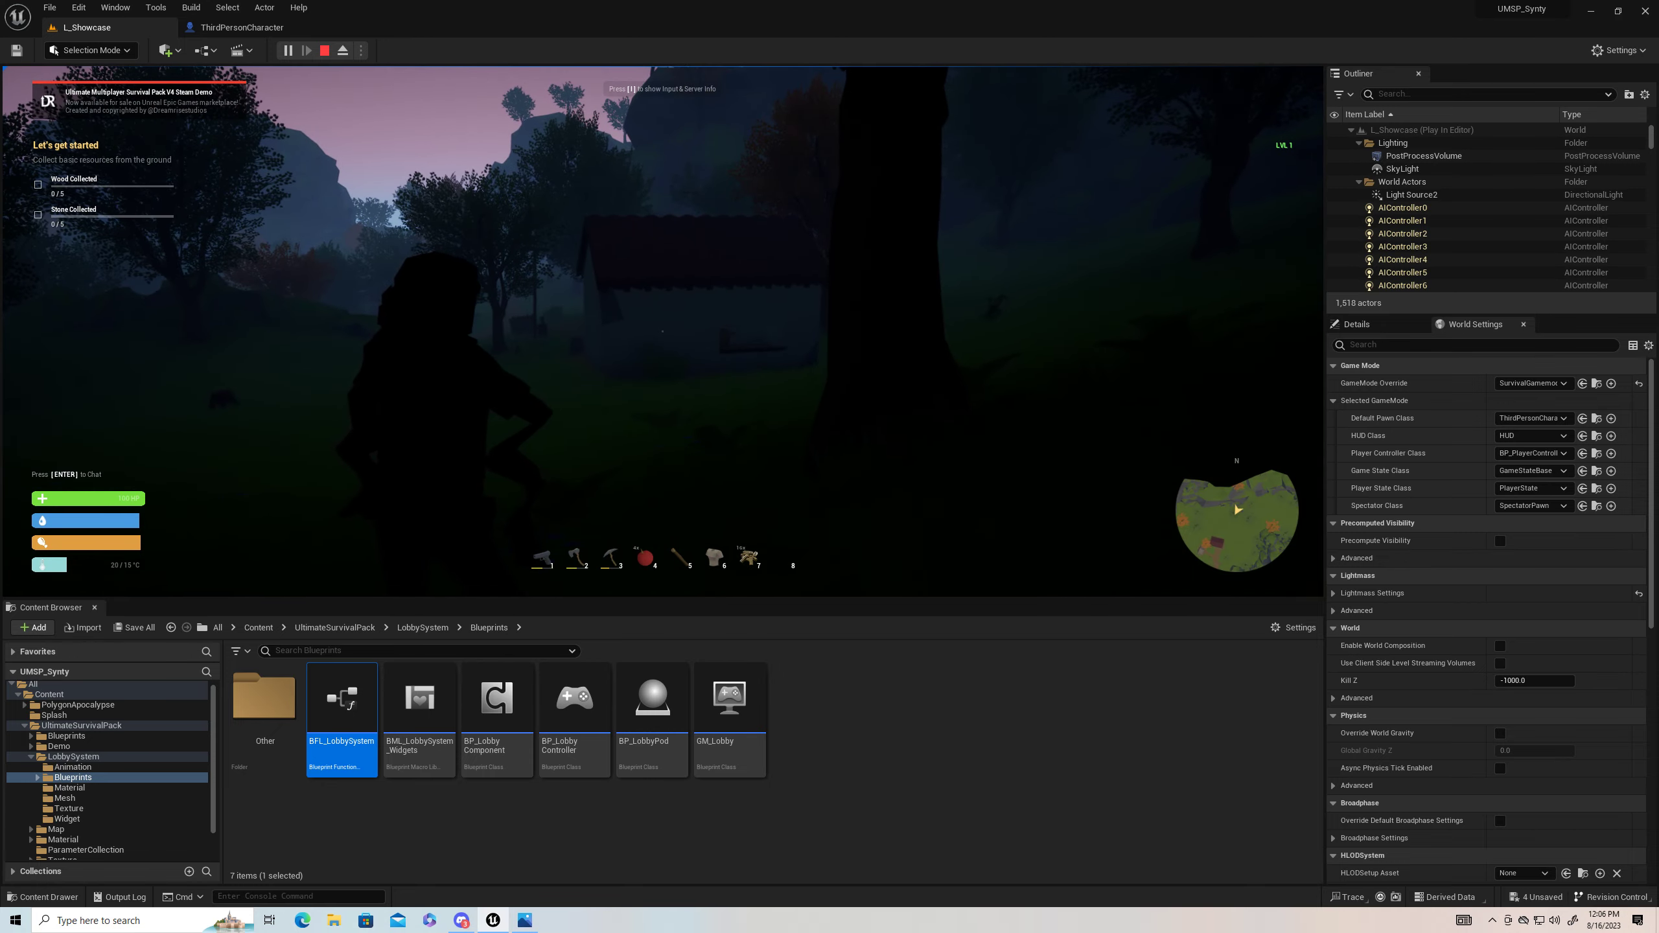
{"action": "key", "text": "Escape"}
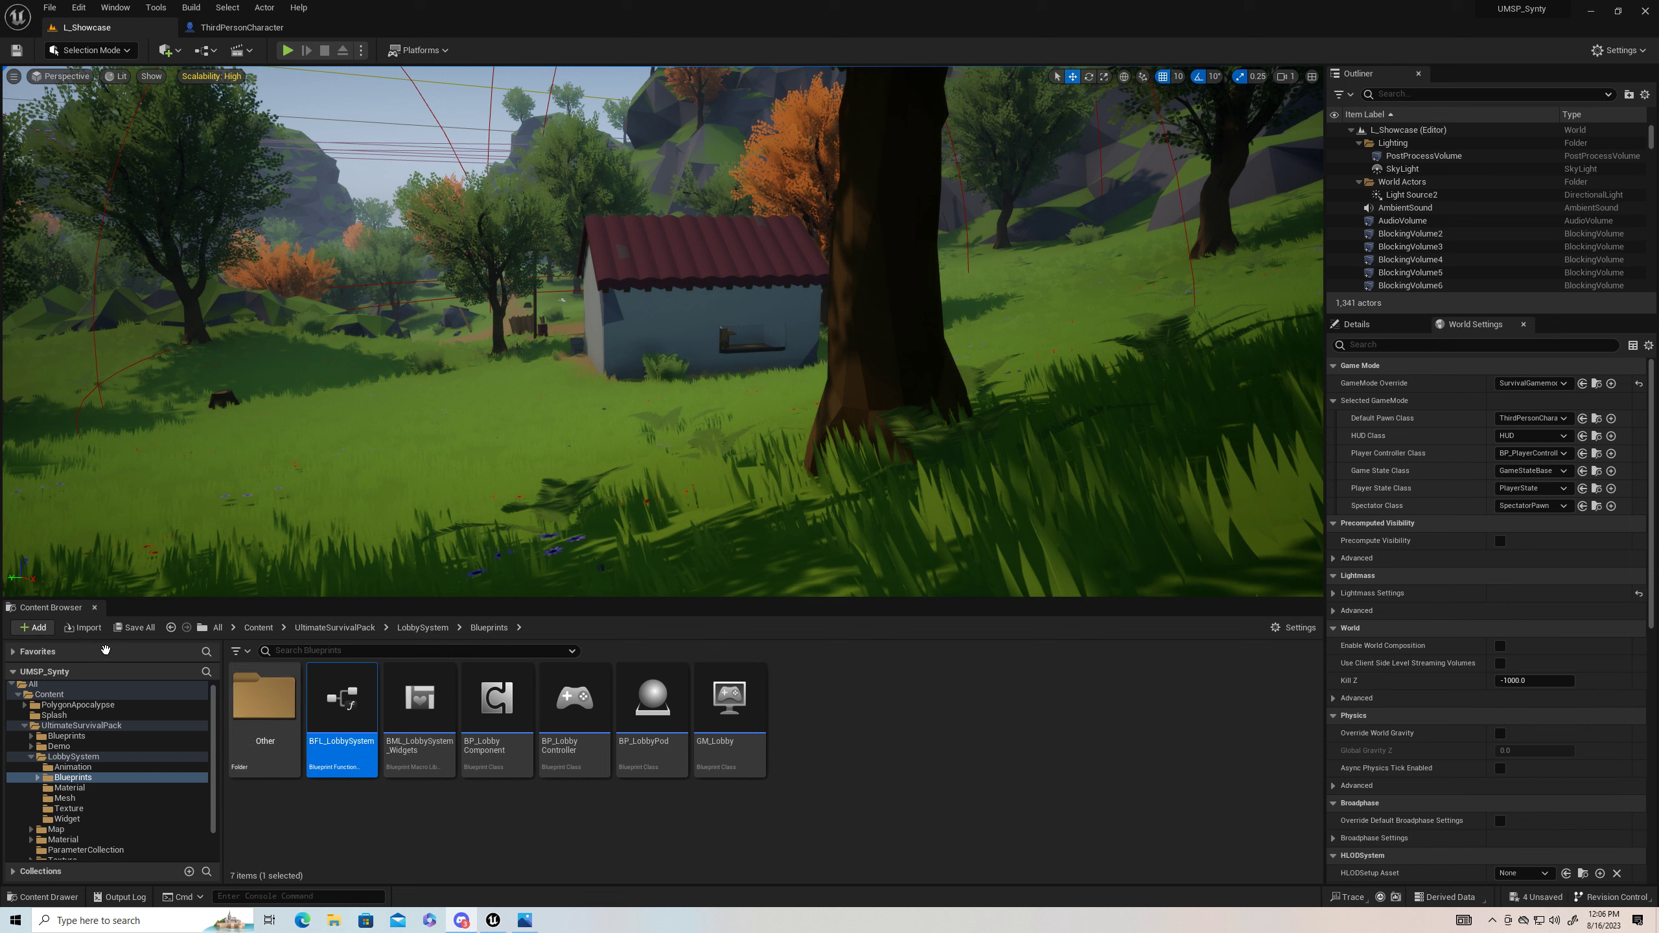
Step: Locate the level's default pawn blueprint, ThirdPersonCharacter, and open its Construction Script graph
{"action": "left_click", "coordinate": [171, 629]}
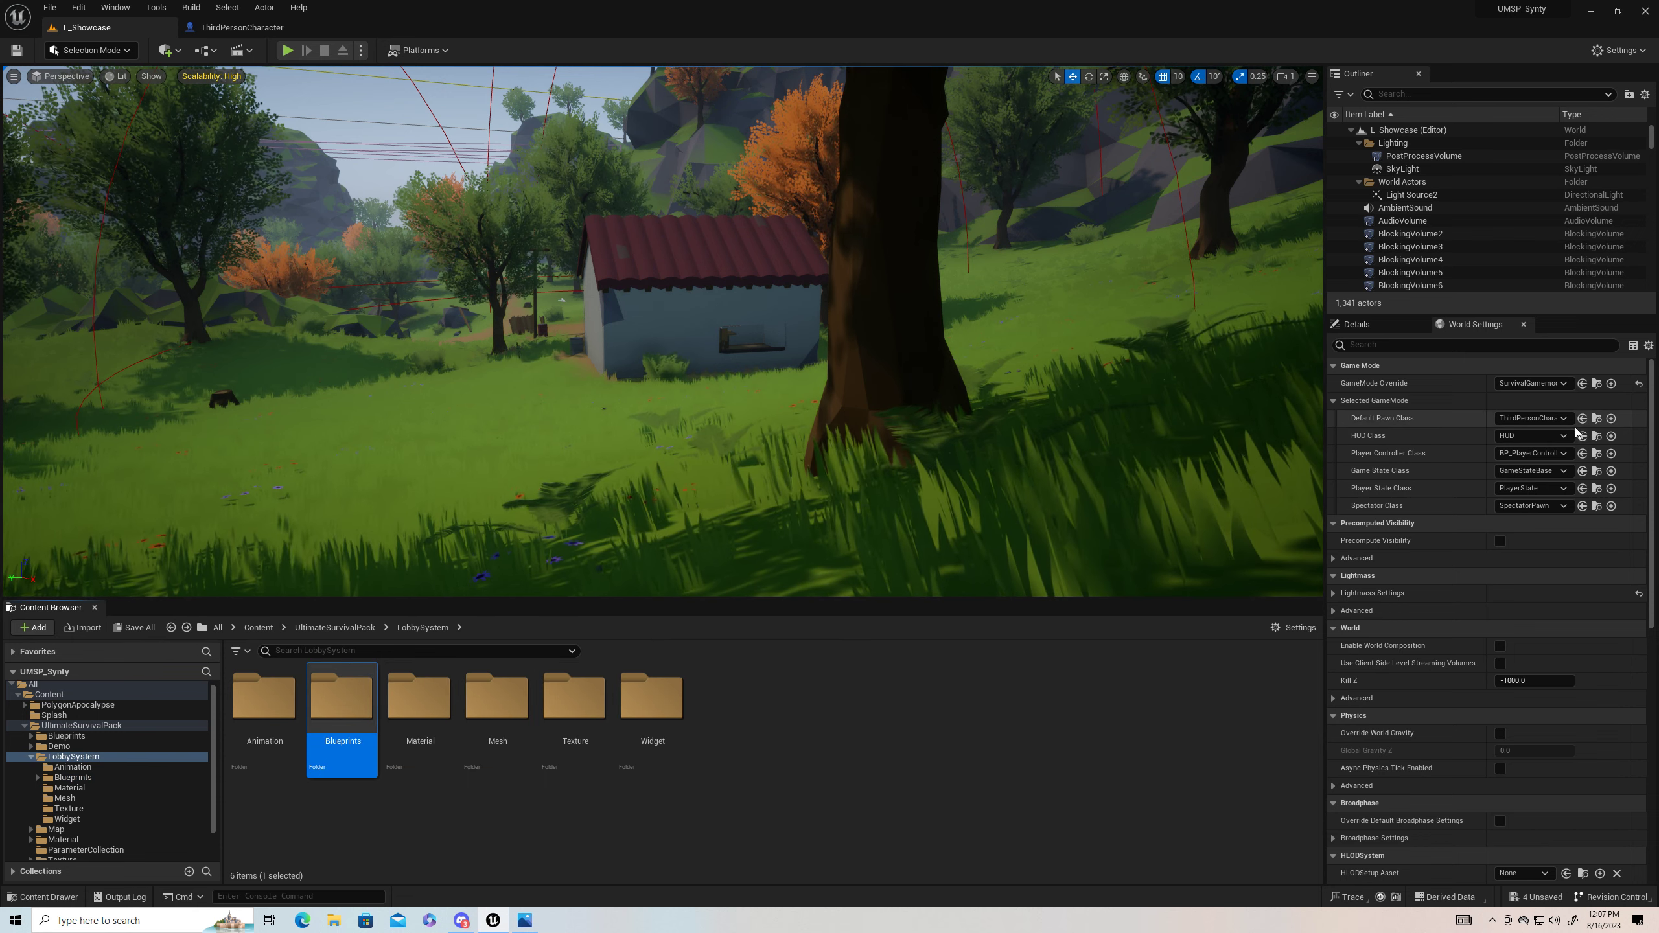
{"action": "left_click", "coordinate": [1595, 420]}
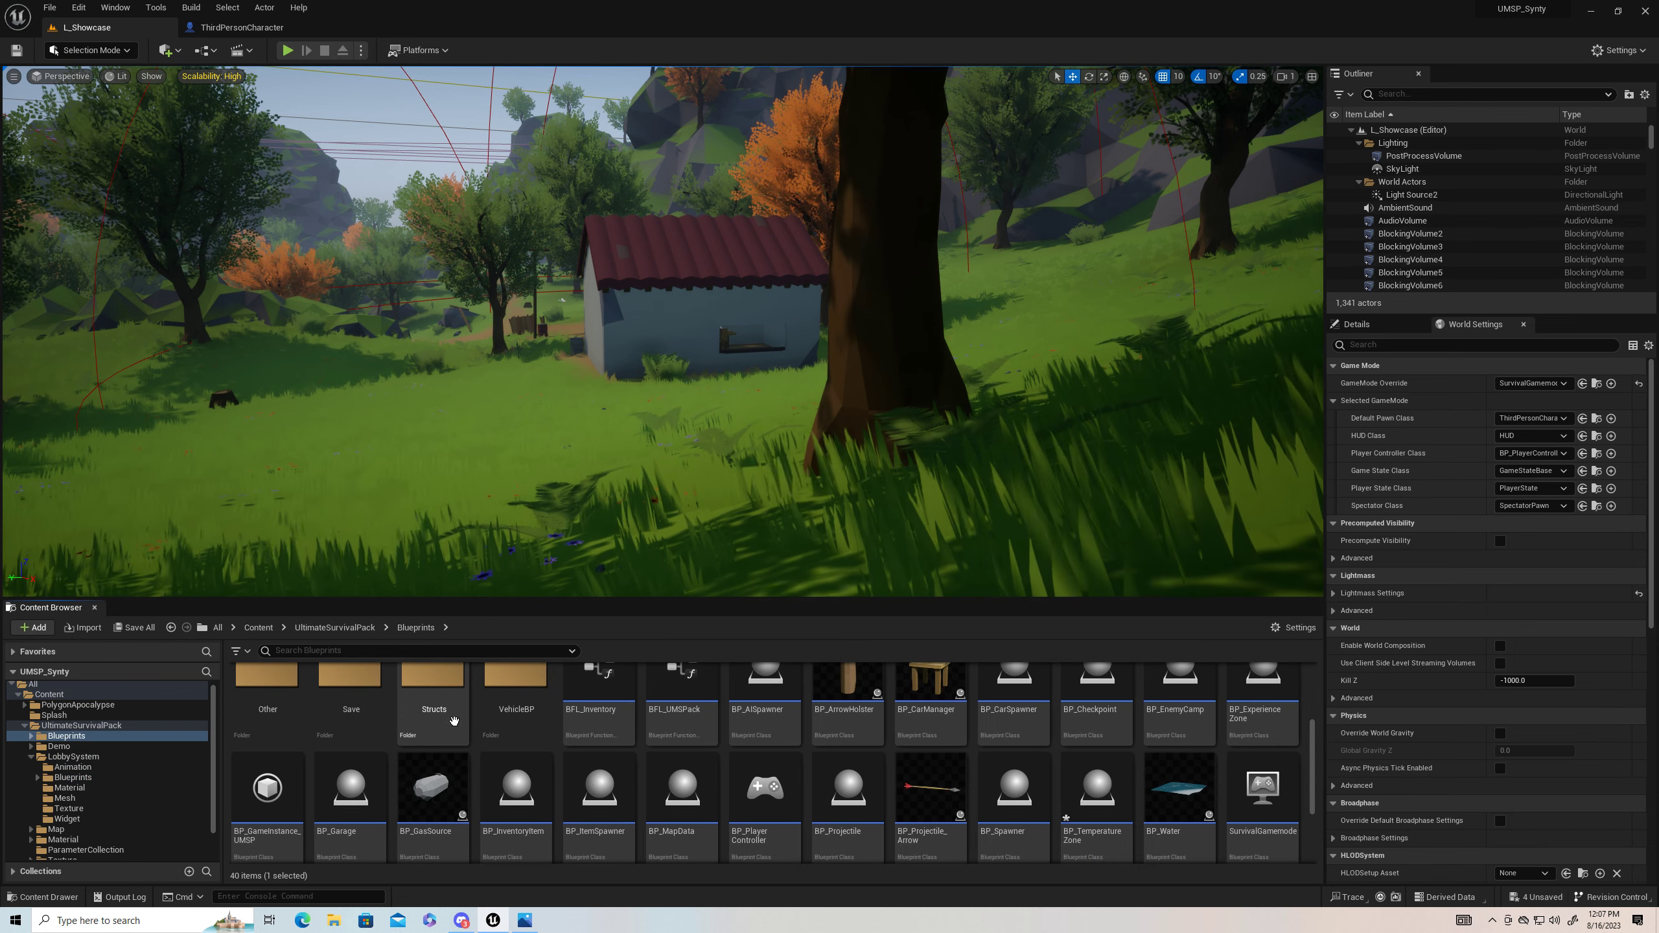
{"action": "scroll", "coordinate": [423, 739], "scroll_direction": "down", "scroll_amount": 3}
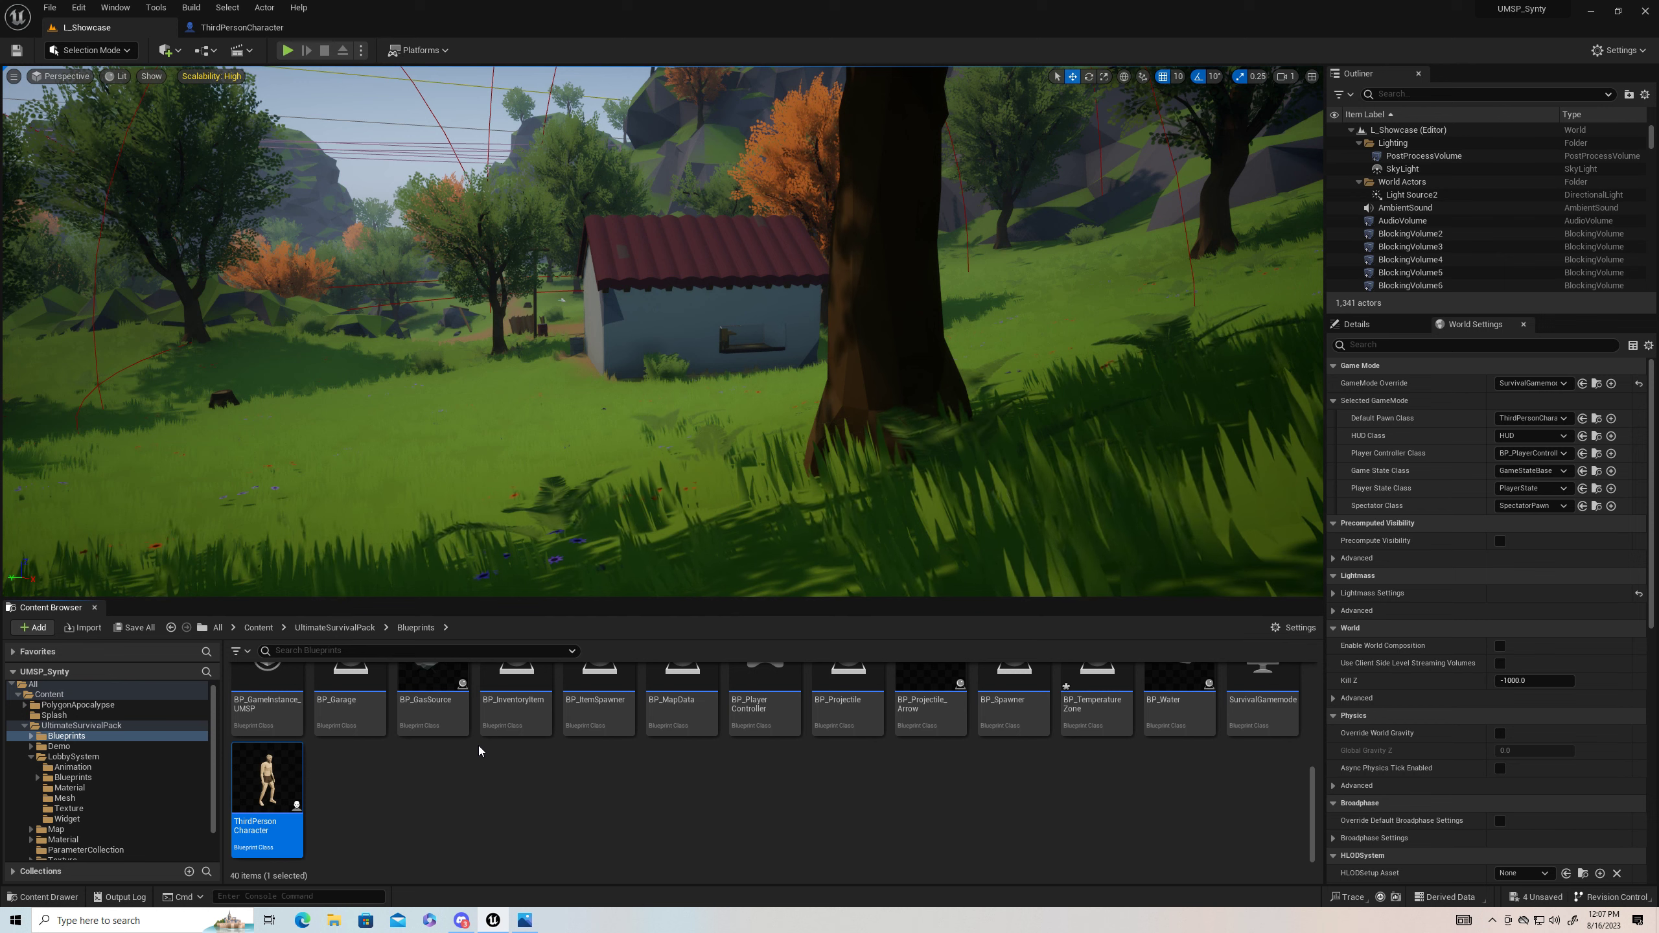
{"action": "double_click", "coordinate": [250, 842]}
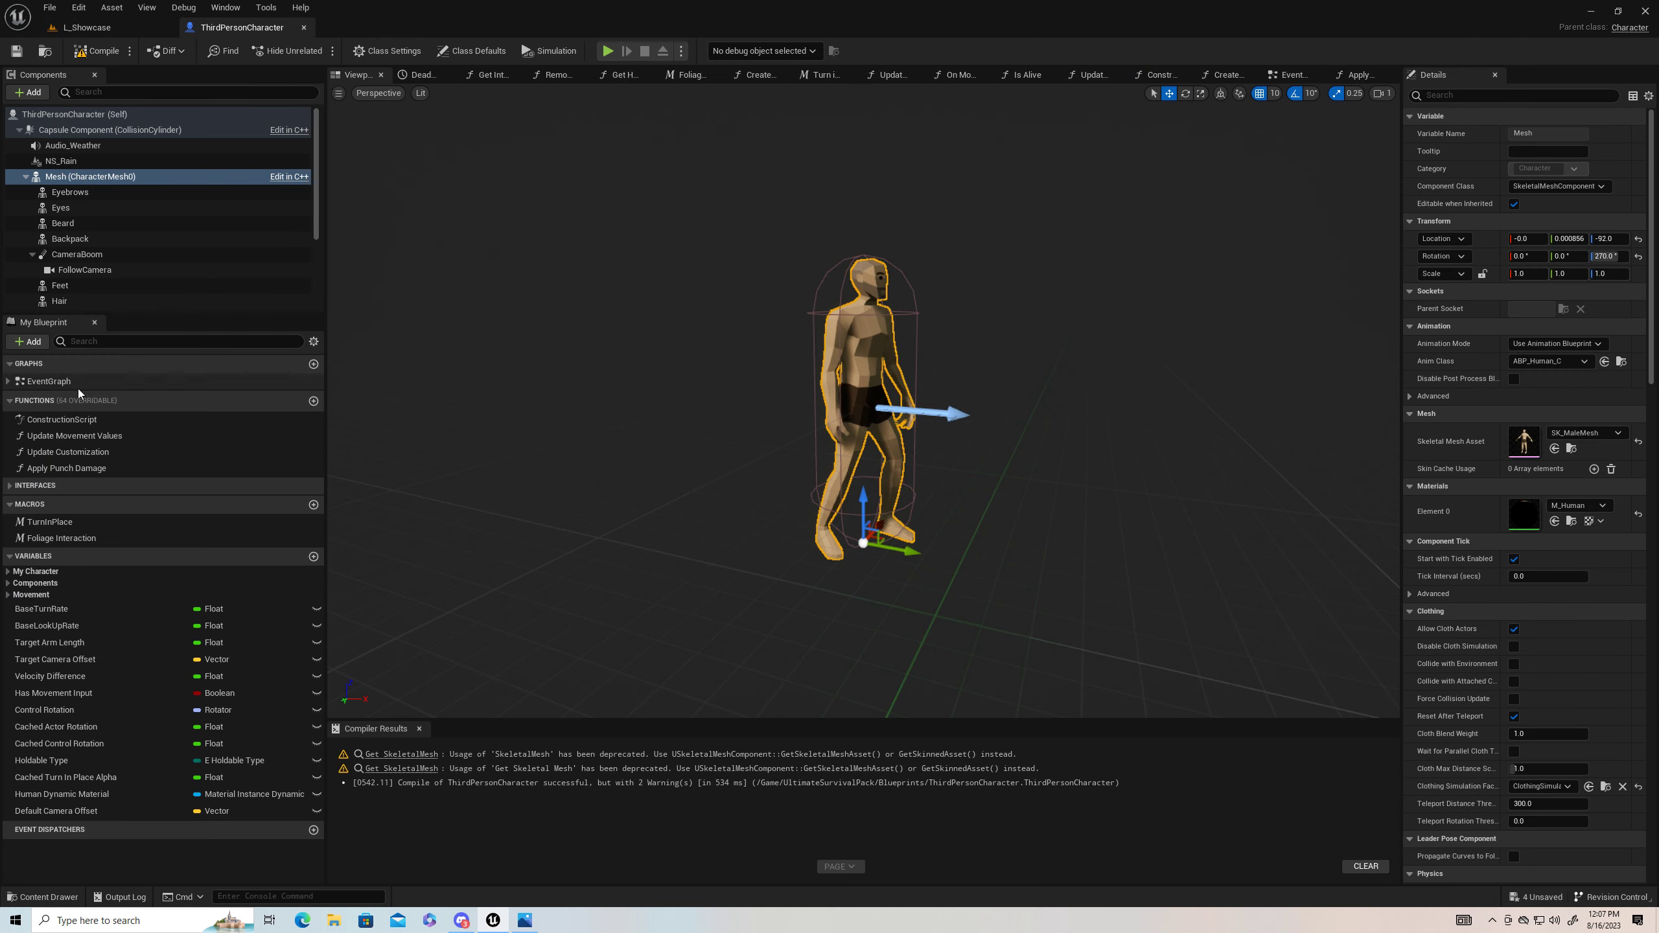
{"action": "double_click", "coordinate": [101, 422]}
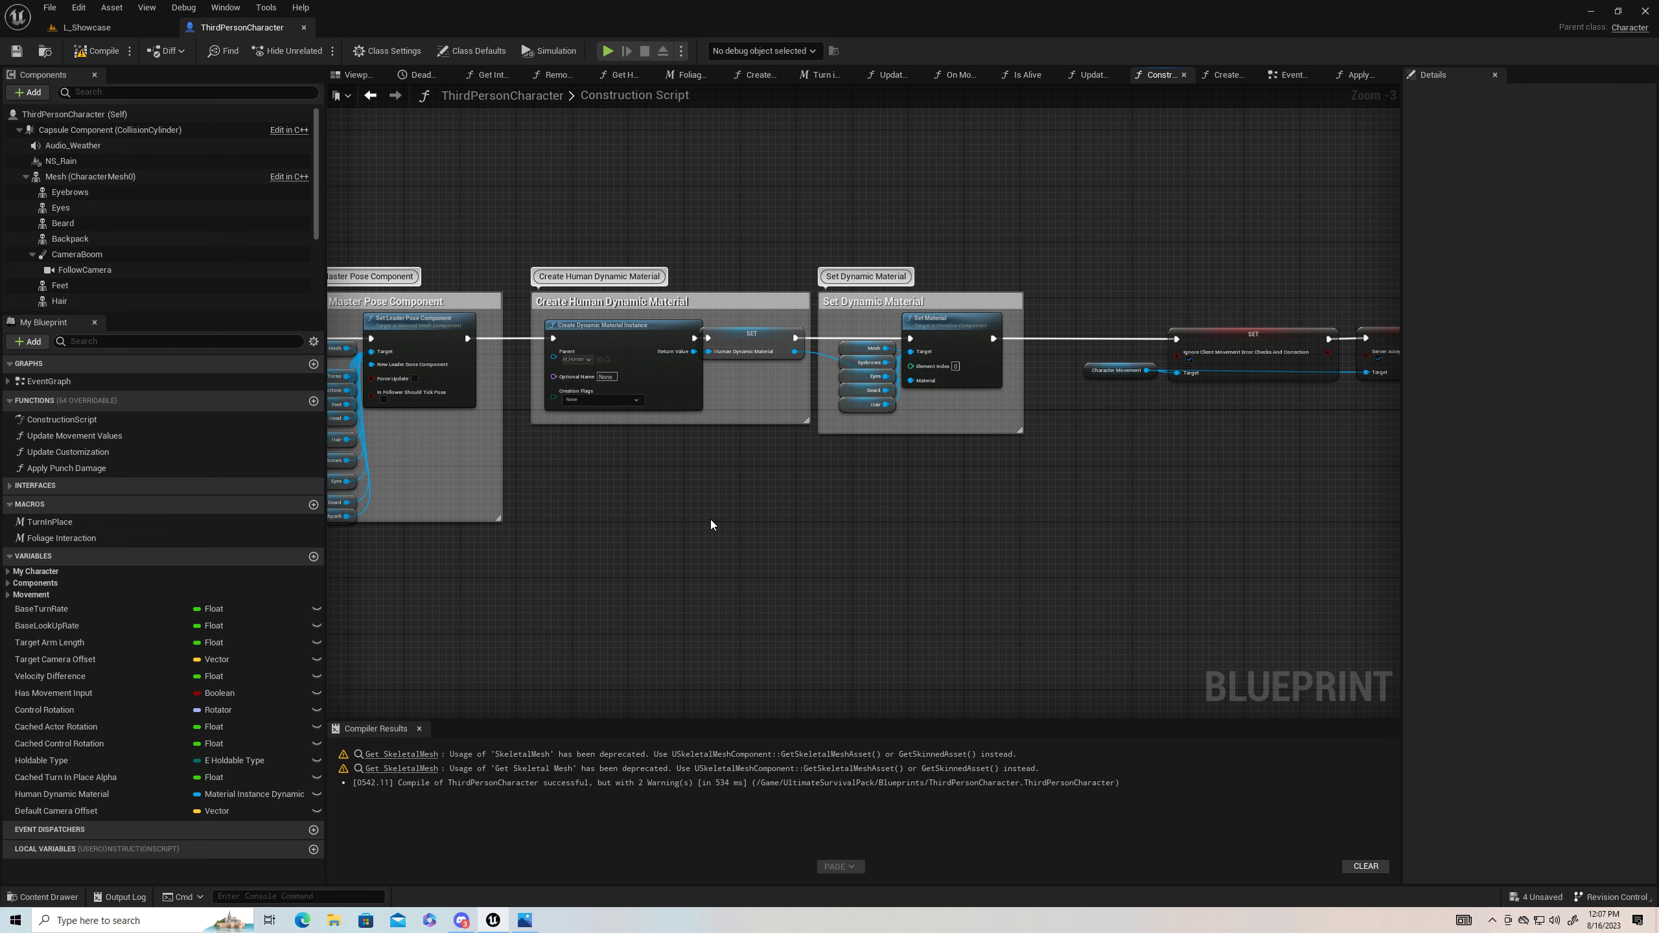
Step: Wire Set Leader Pose Component's execution straight to the movement error check SET node, bypassing both dynamic material sections, and compile and save
{"action": "right_click_drag", "start_coordinate": [711, 520], "coordinate": [767, 515]}
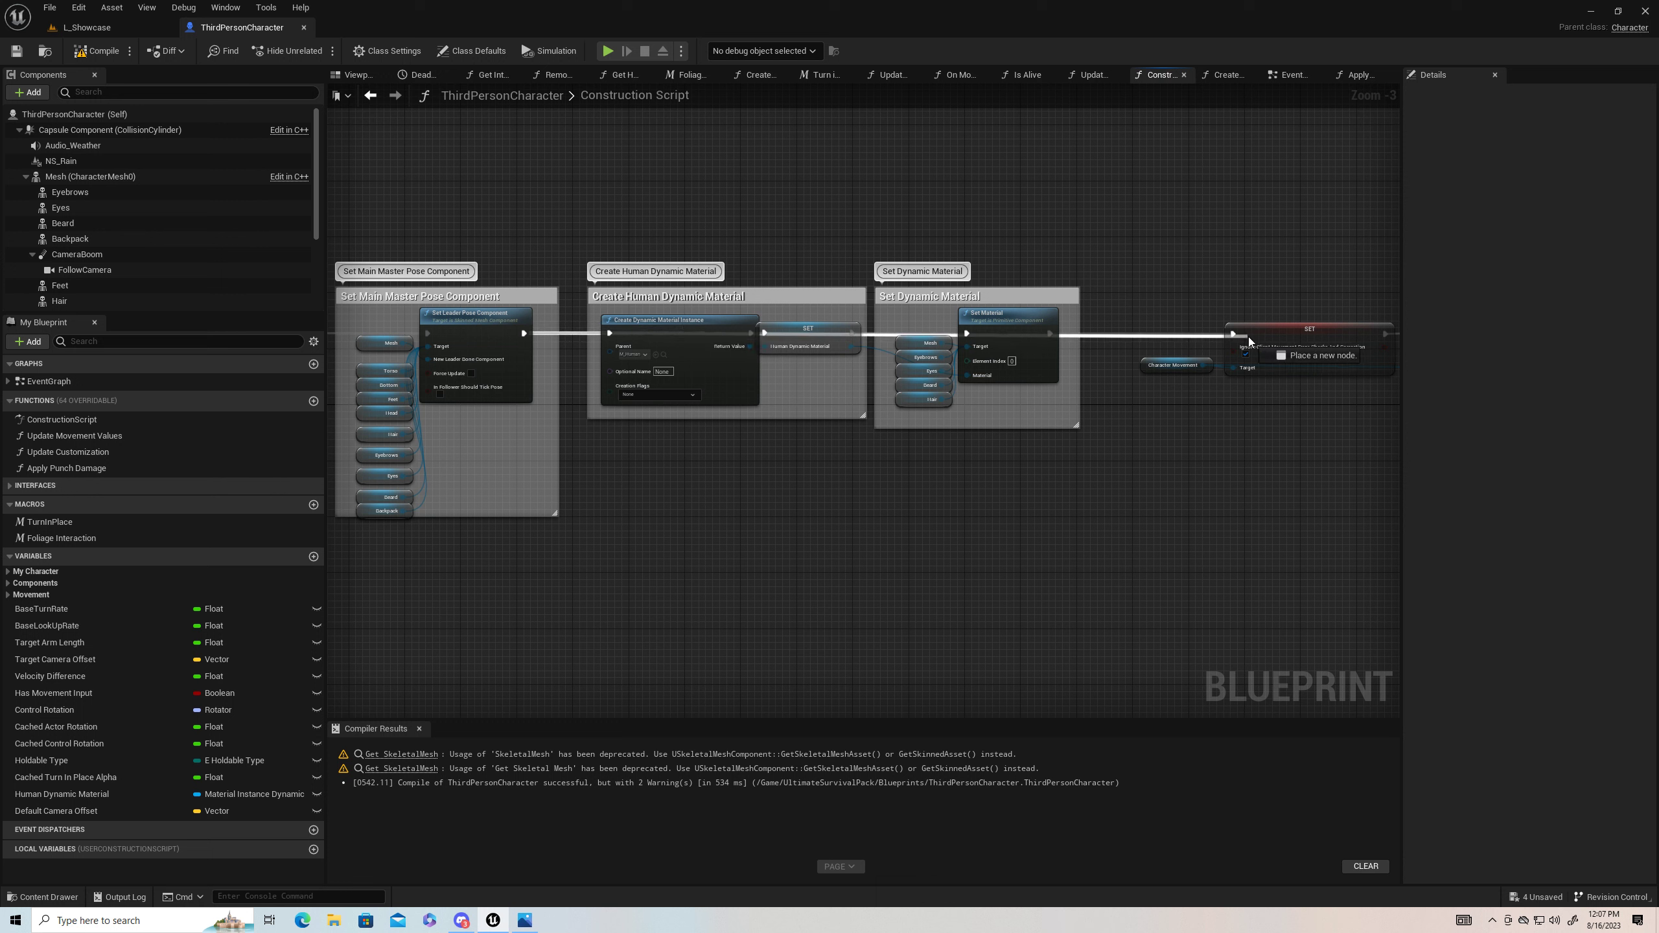
{"action": "left_click_drag", "start_coordinate": [1249, 337], "coordinate": [1237, 335]}
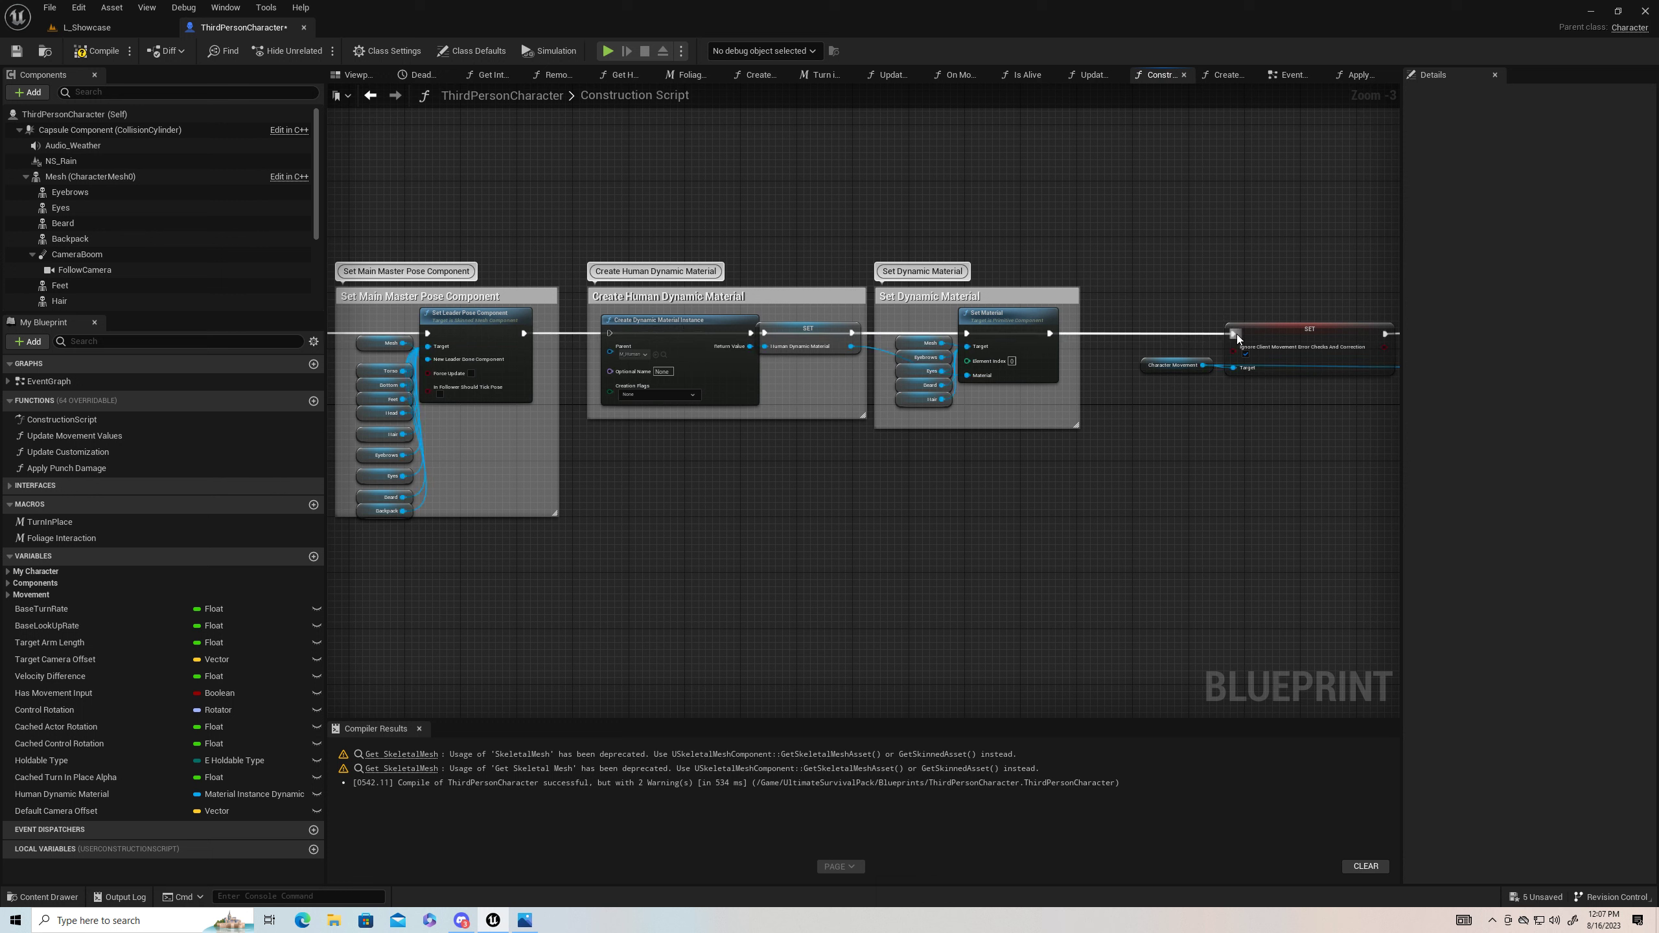
{"action": "left_click", "coordinate": [97, 52]}
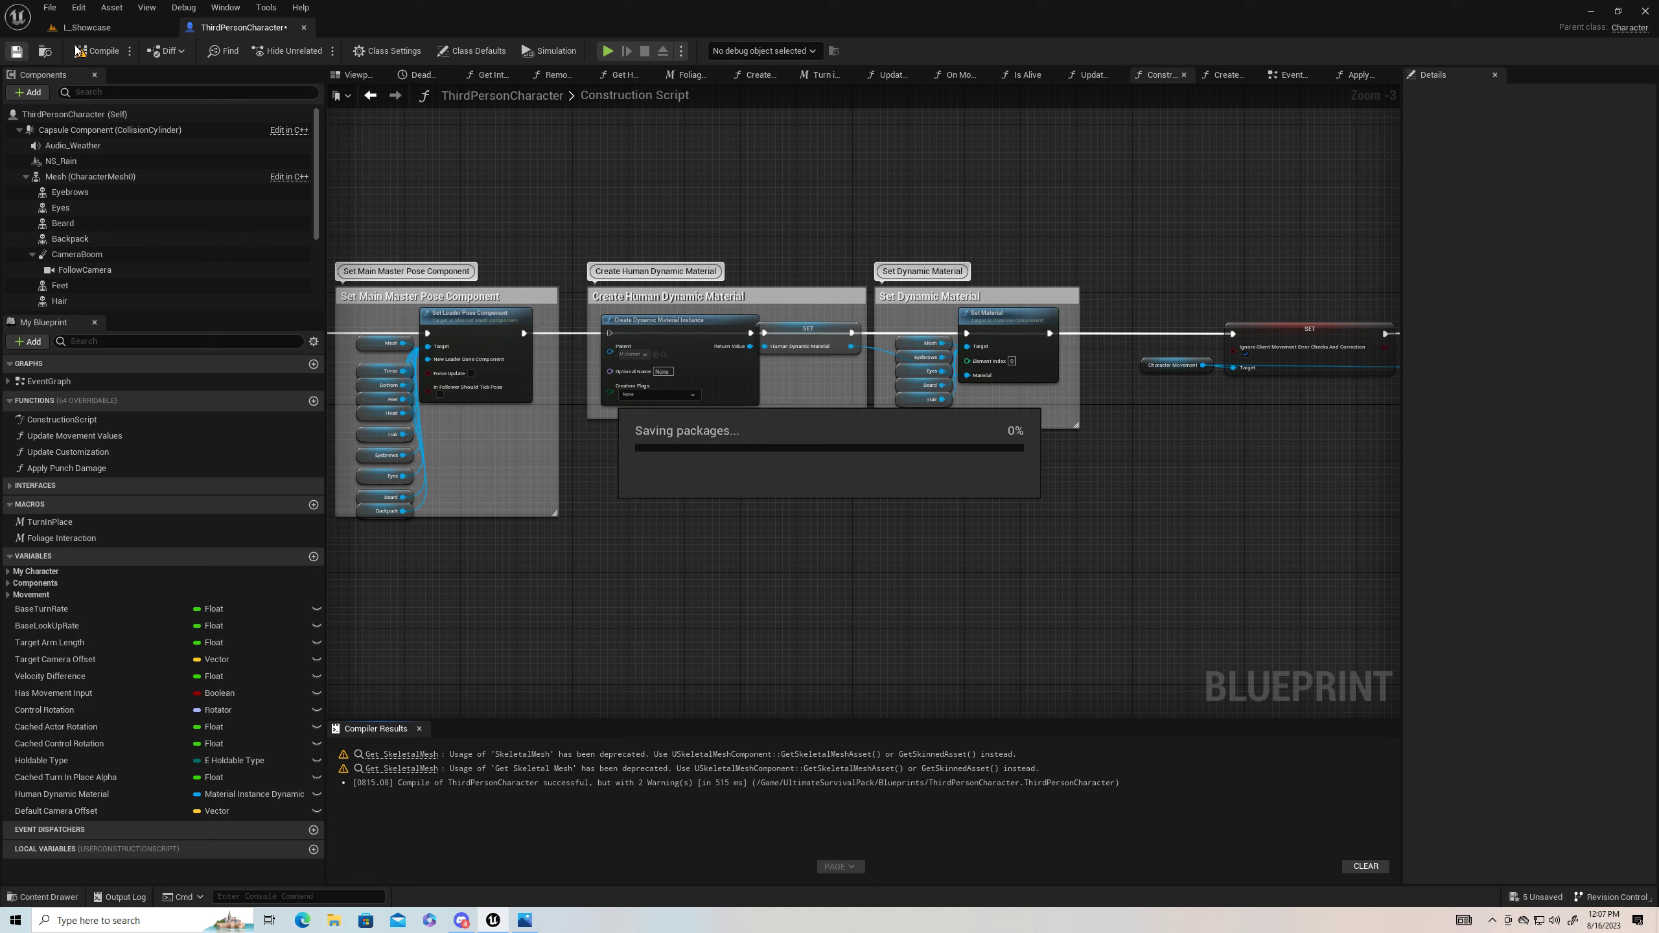
Step: Run the L_Showcase level again to check the character's materials in game, and stop playing
{"action": "left_click", "coordinate": [107, 30]}
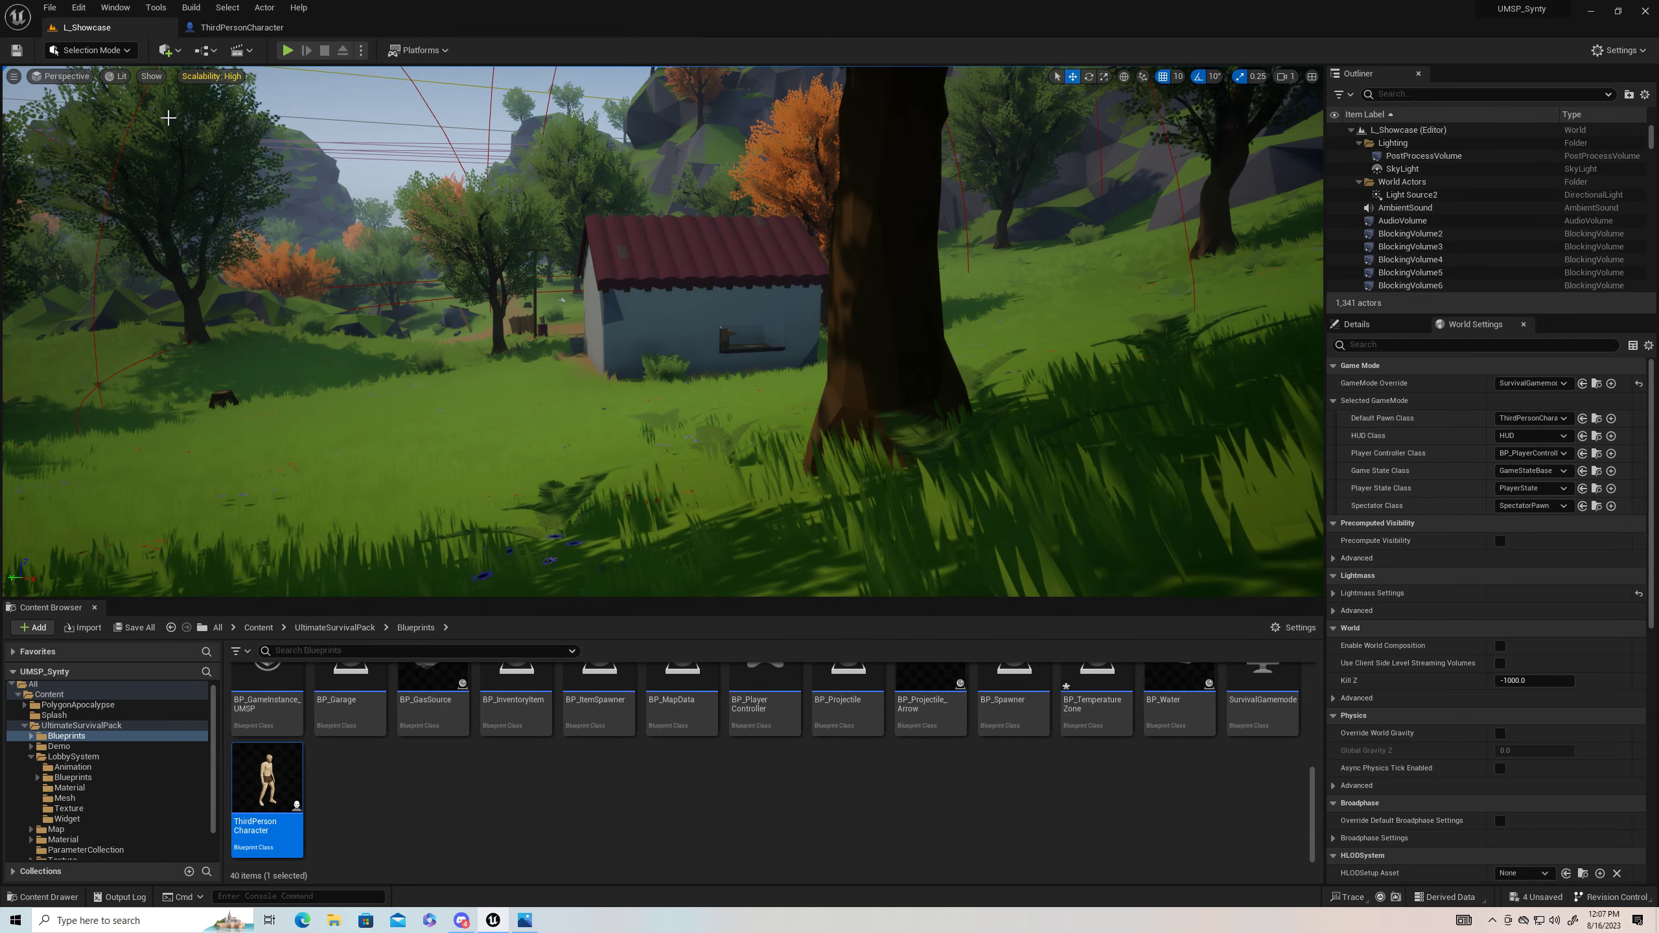
{"action": "left_click", "coordinate": [288, 51]}
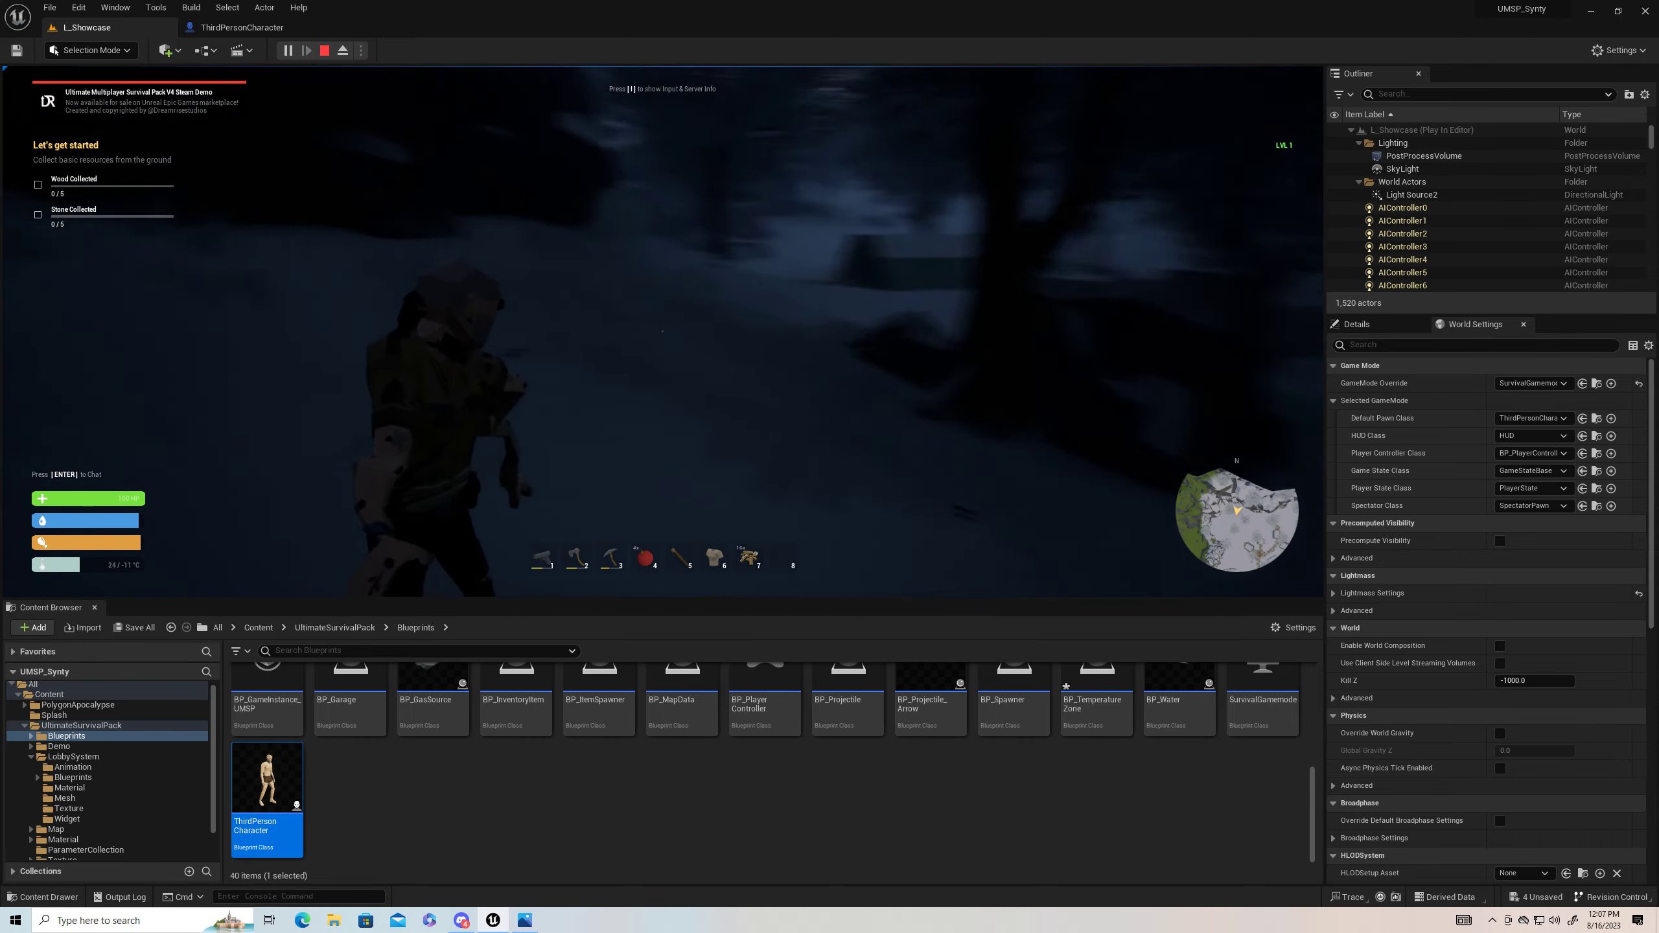
{"action": "key", "text": "Escape"}
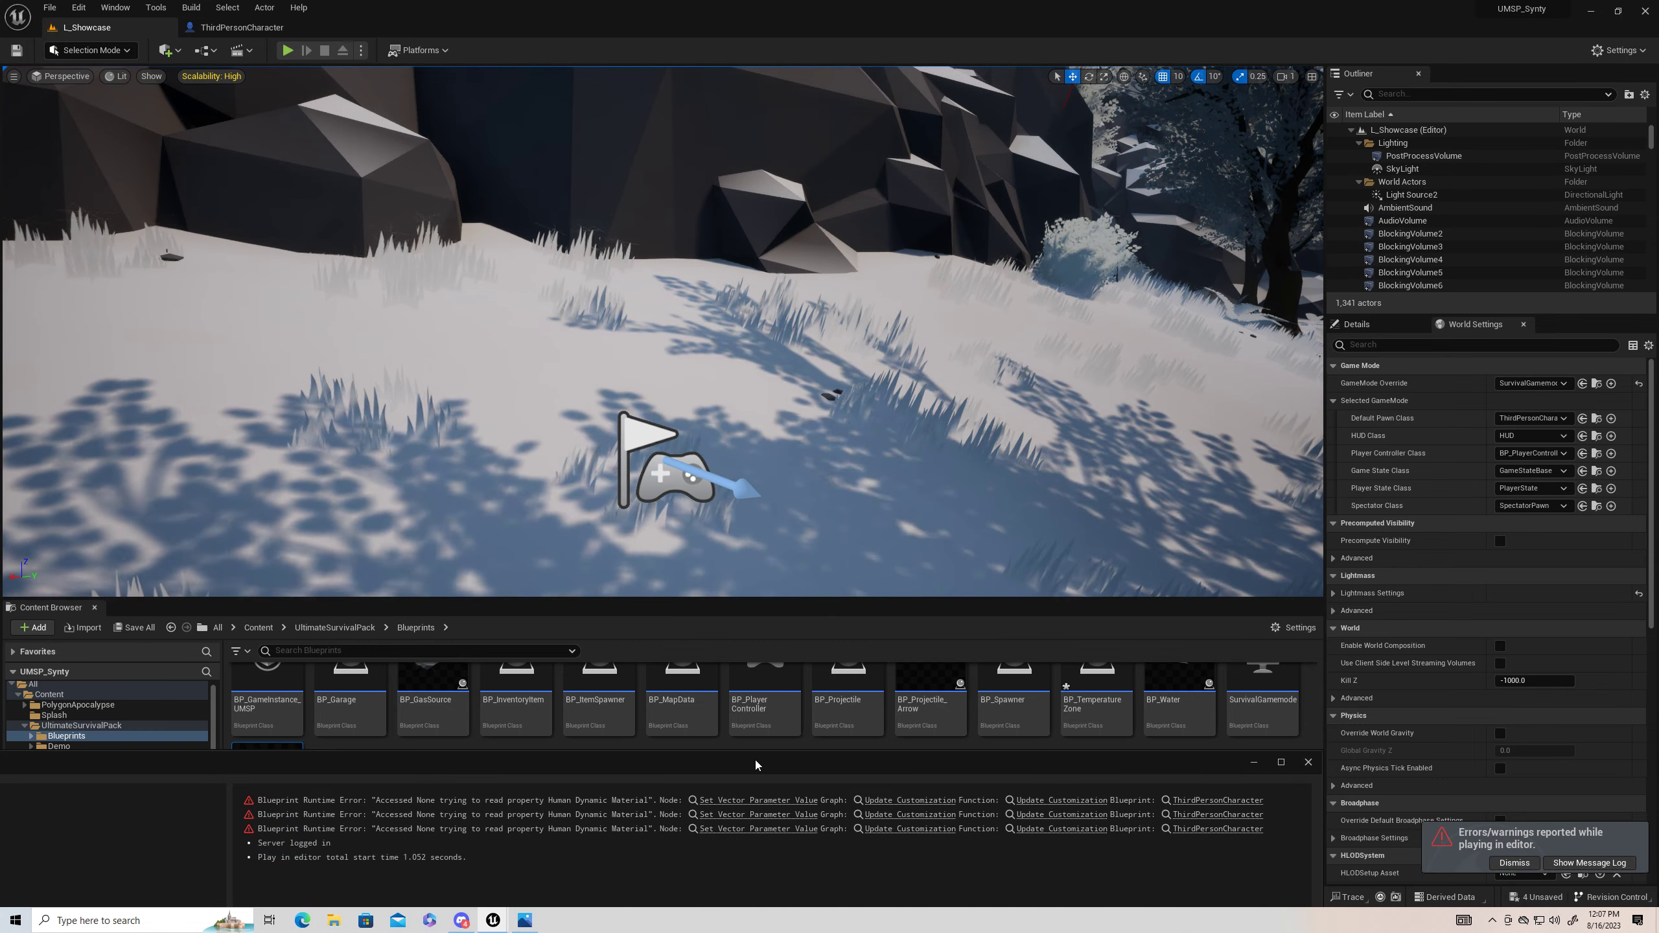
Step: From the runtime error, open Update Customization, delete the Human Dynamic Material getter and three Set Vector Parameter Value nodes, and compile
{"action": "left_click", "coordinate": [765, 801]}
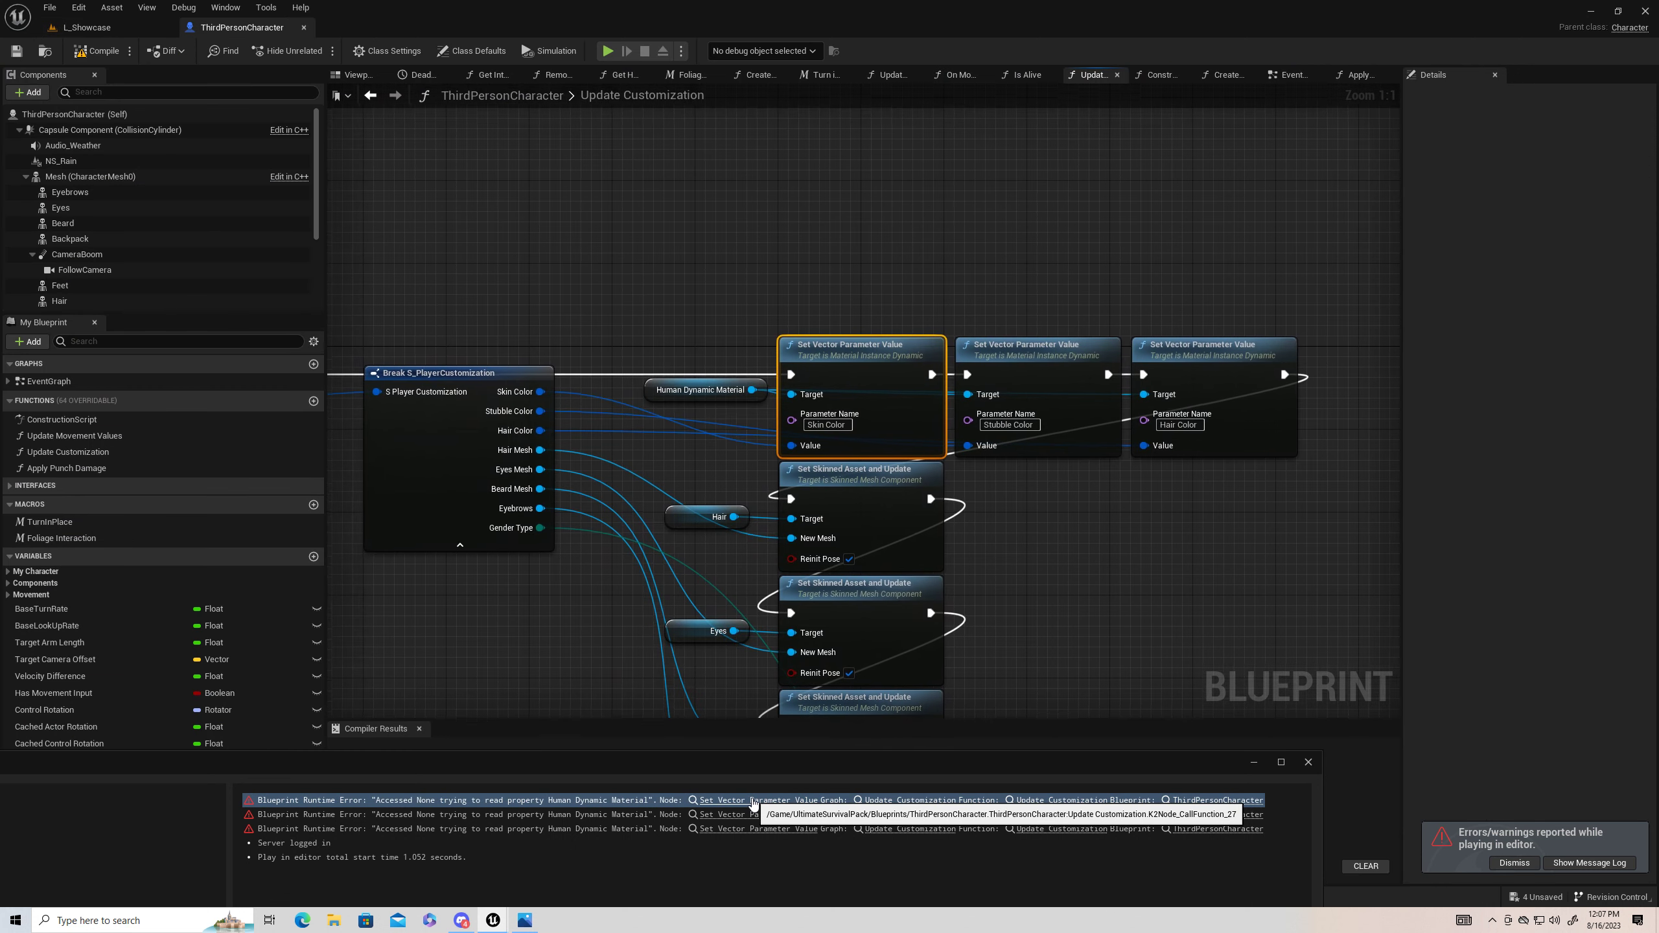
{"action": "scroll", "coordinate": [1040, 622], "scroll_direction": "down", "scroll_amount": 1}
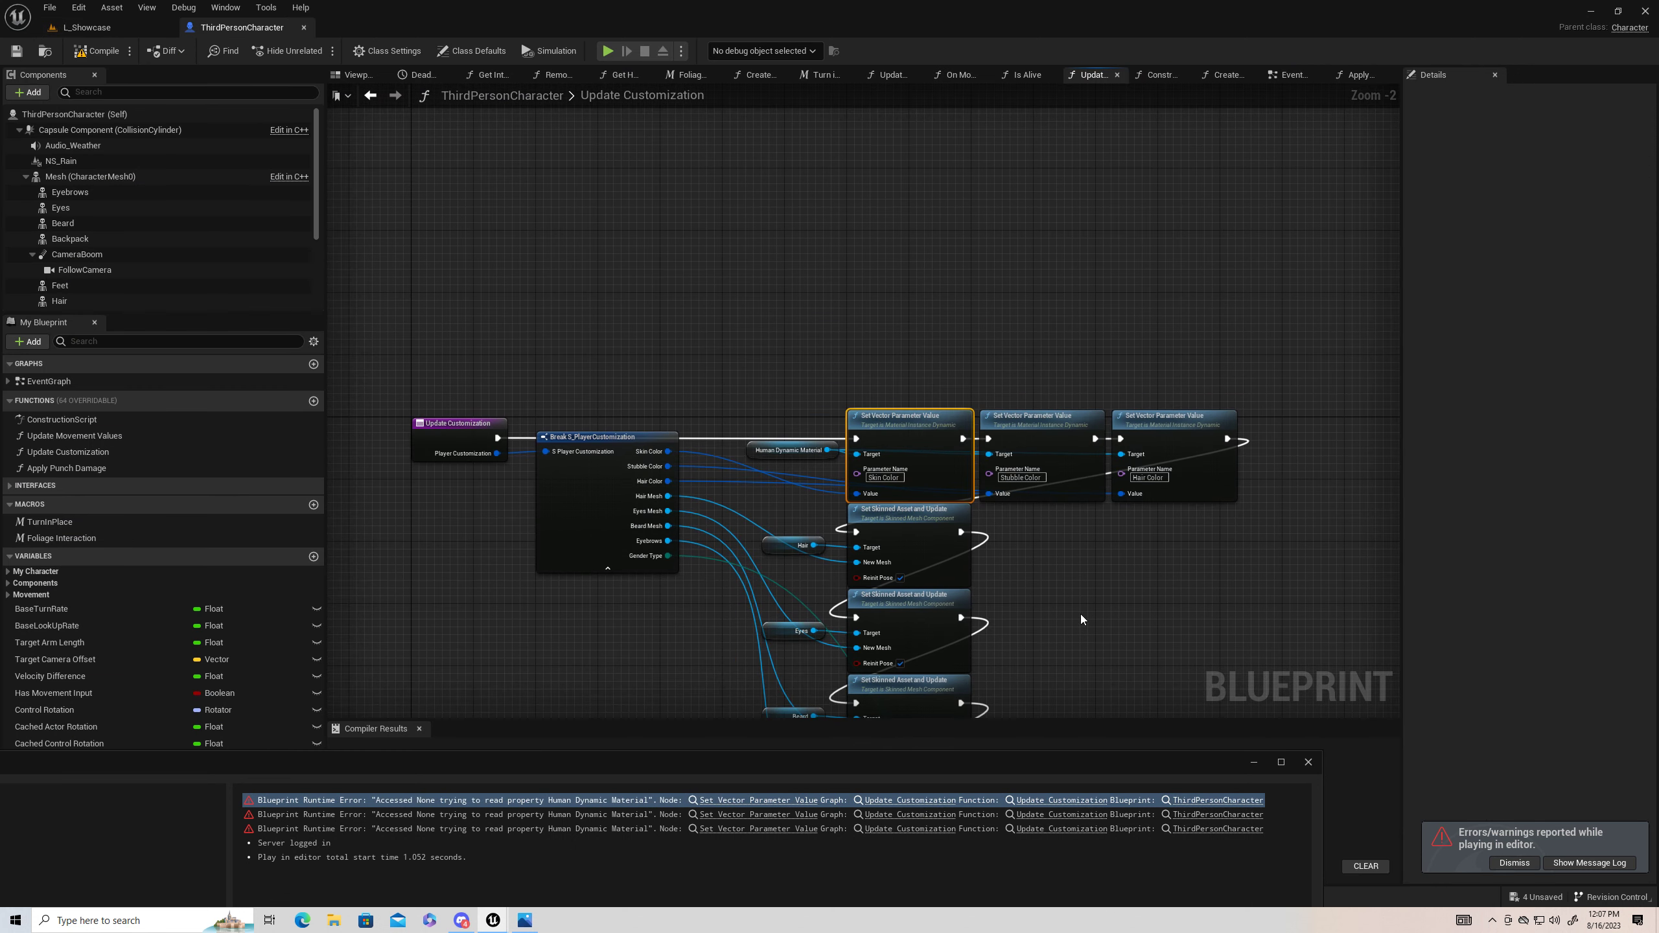
{"action": "scroll", "coordinate": [1081, 615], "scroll_direction": "down", "scroll_amount": 1}
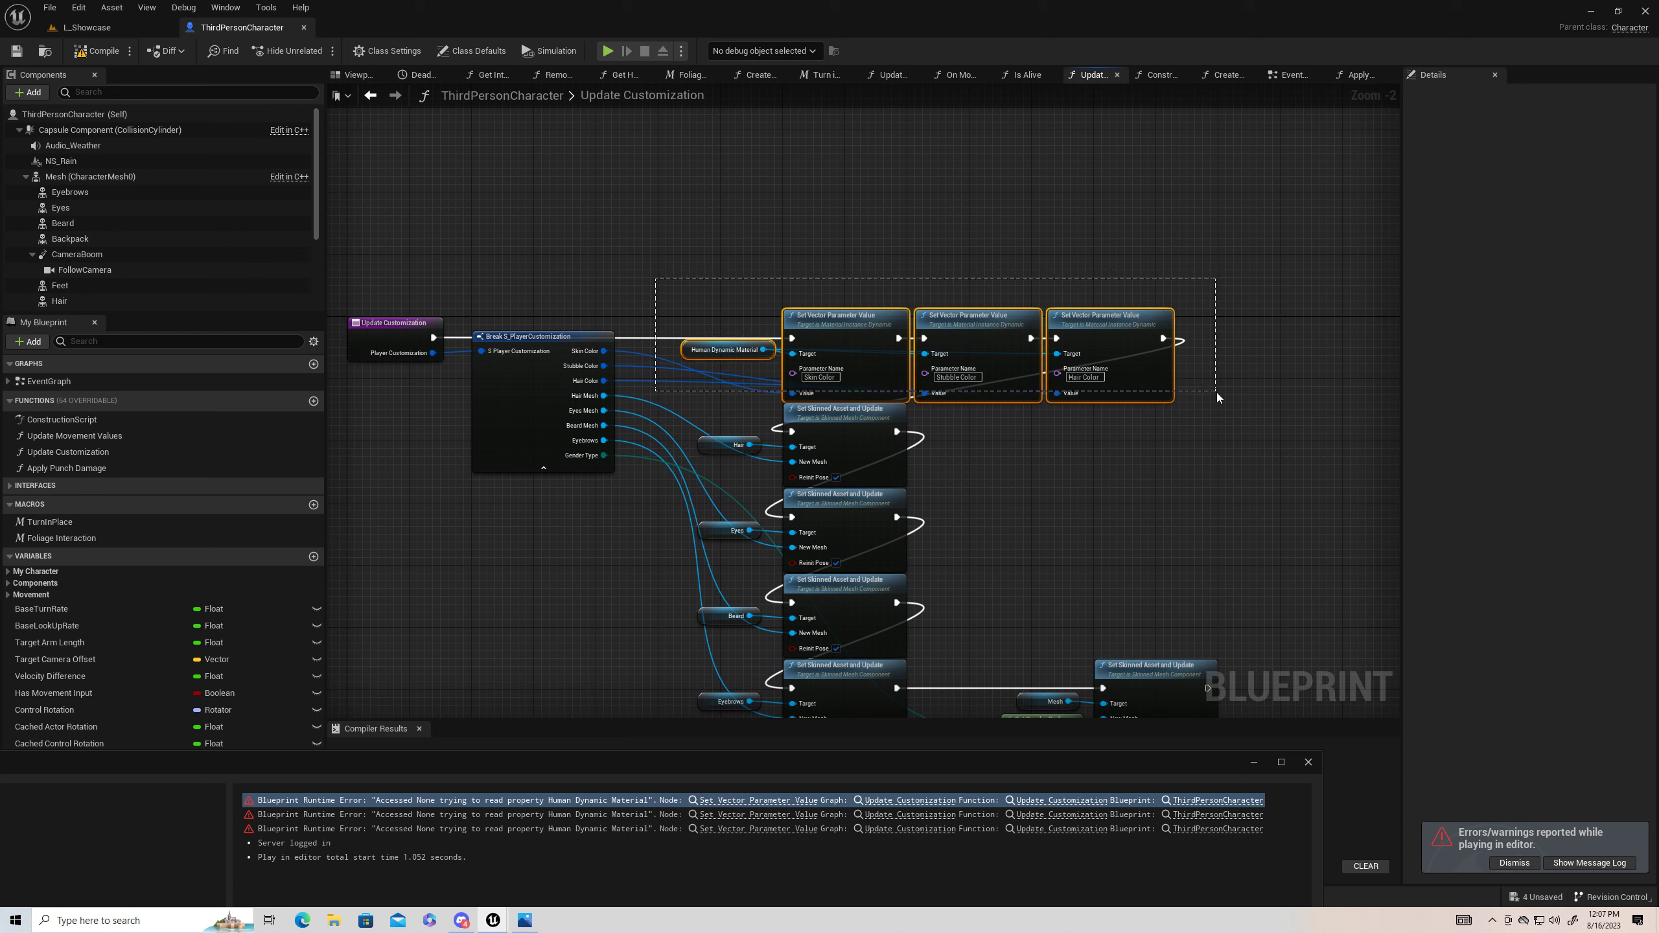
{"action": "left_click_drag", "start_coordinate": [1216, 391], "coordinate": [1216, 391]}
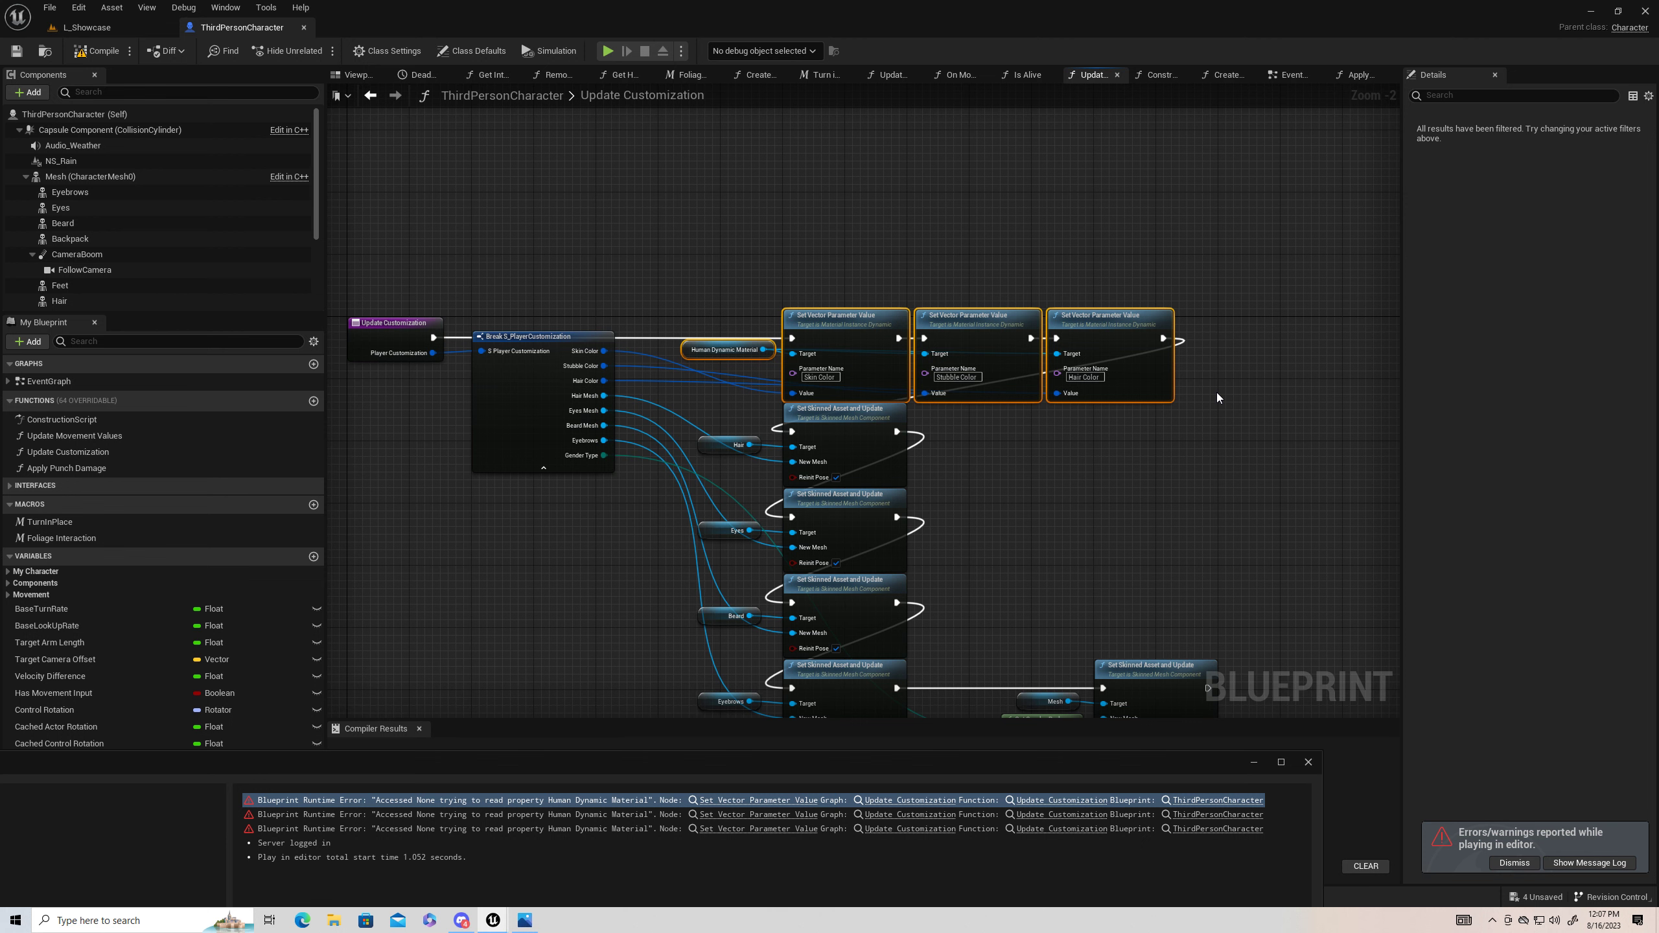
{"action": "key", "text": "Delete"}
{"action": "right_click_drag", "start_coordinate": [908, 330], "coordinate": [1059, 279]}
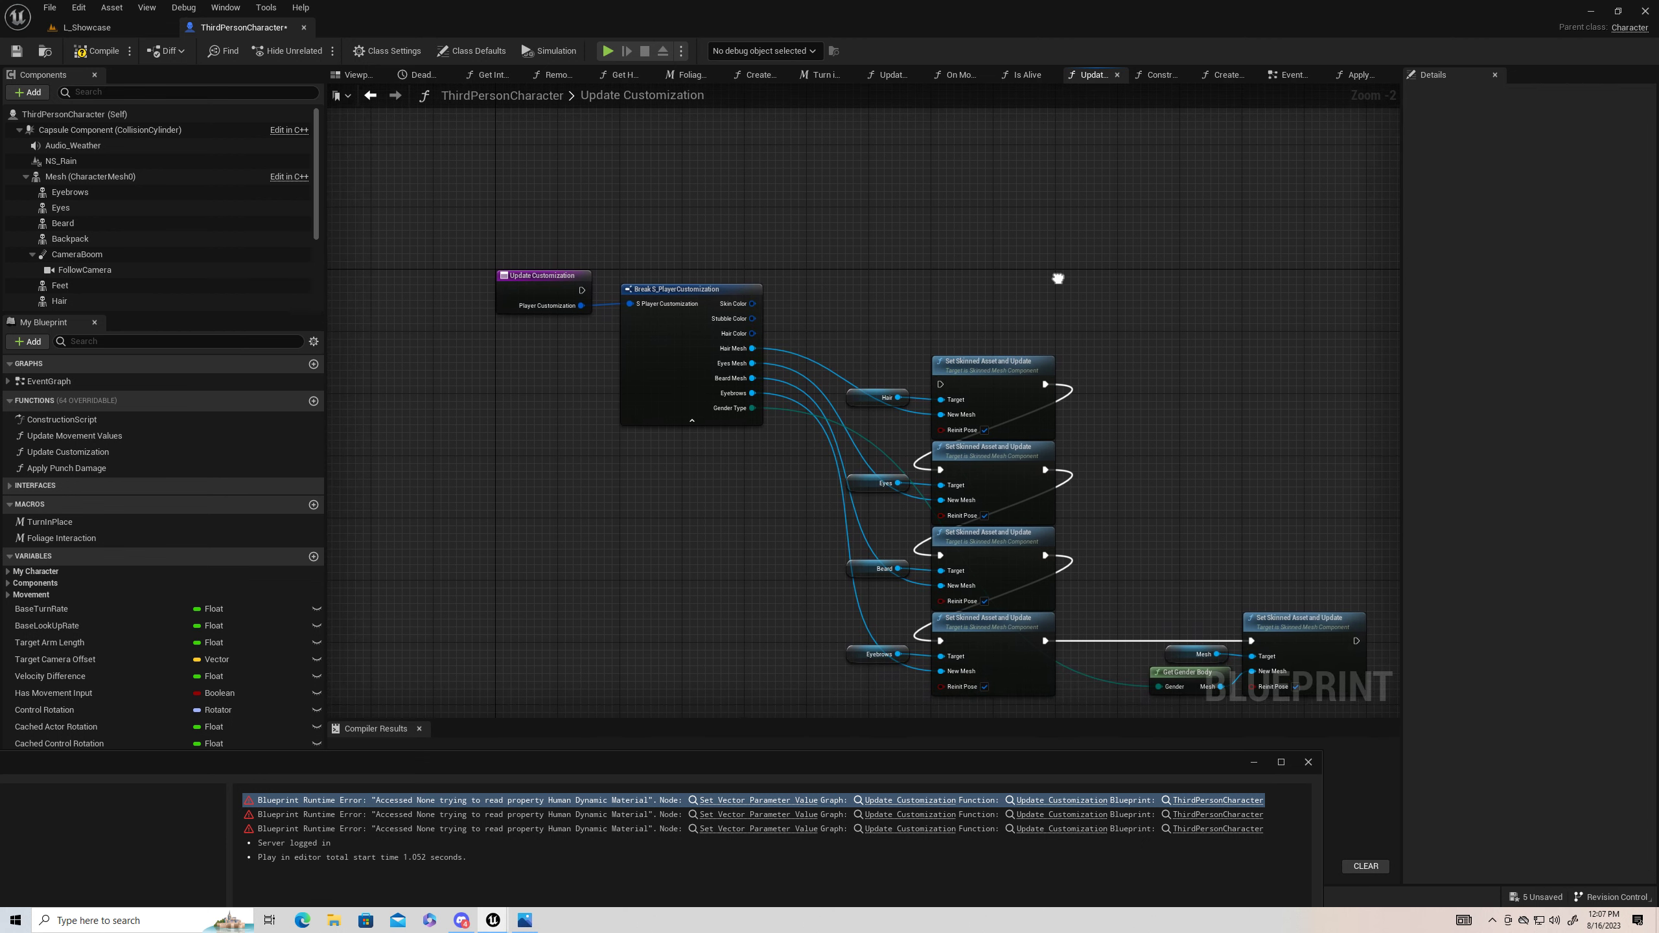
{"action": "right_click_drag", "start_coordinate": [1275, 390], "coordinate": [1231, 310]}
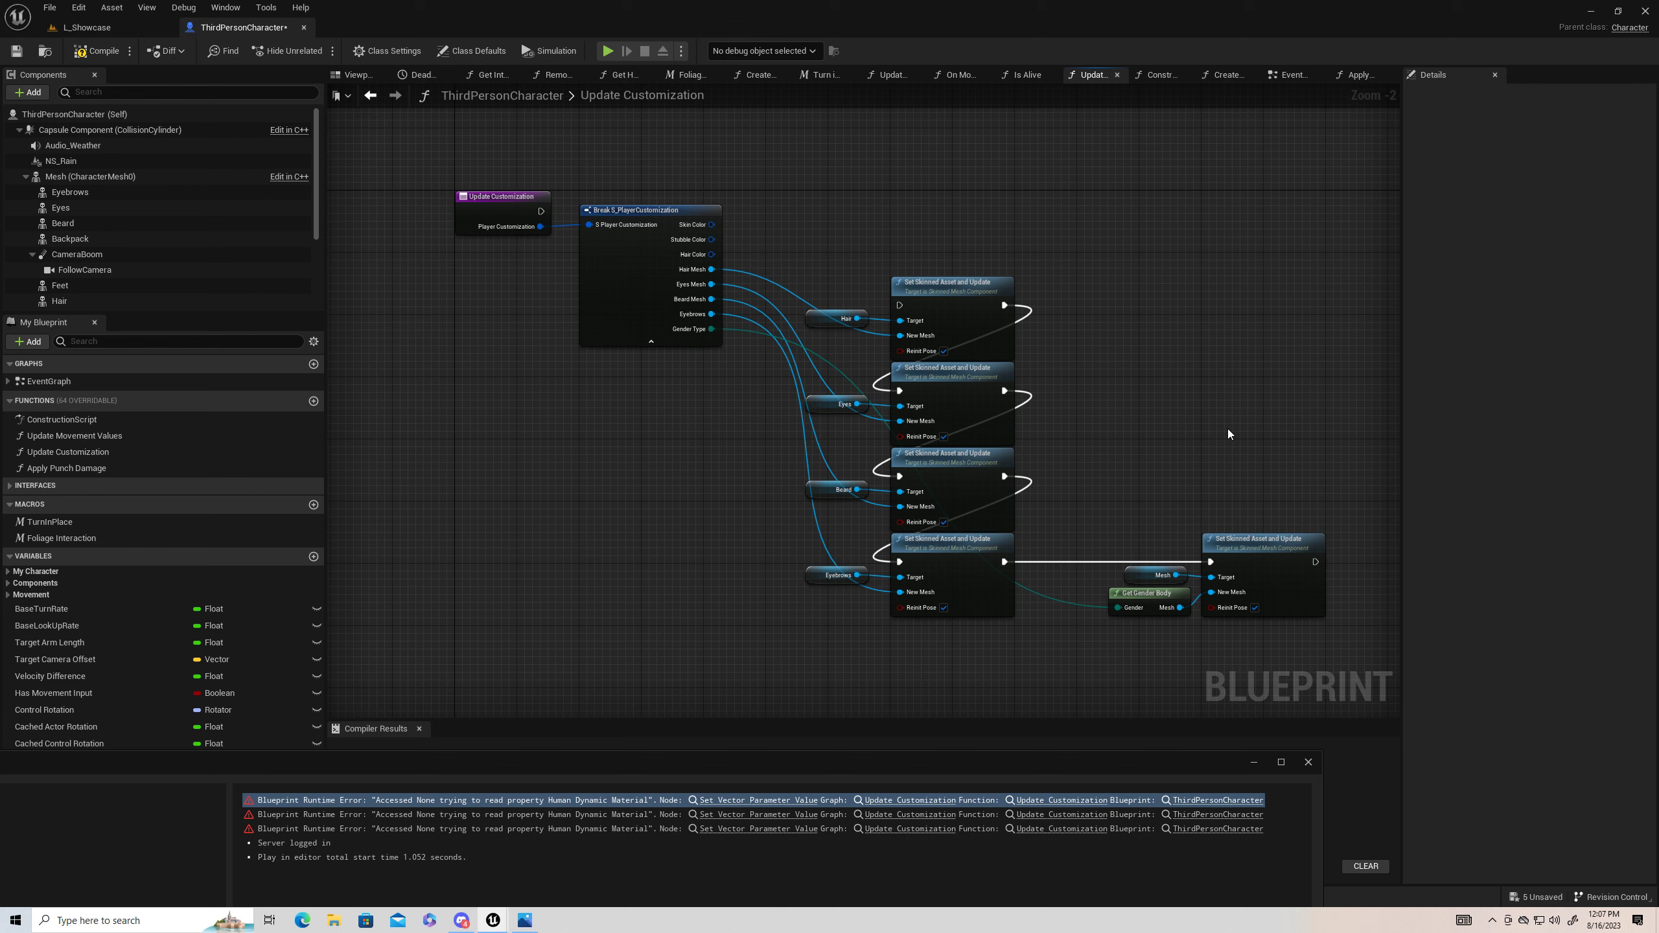
{"action": "left_click", "coordinate": [106, 54]}
Step: Test-play L_Showcase with the edited Update Customization function, end the session and close the message log
{"action": "left_click", "coordinate": [129, 28]}
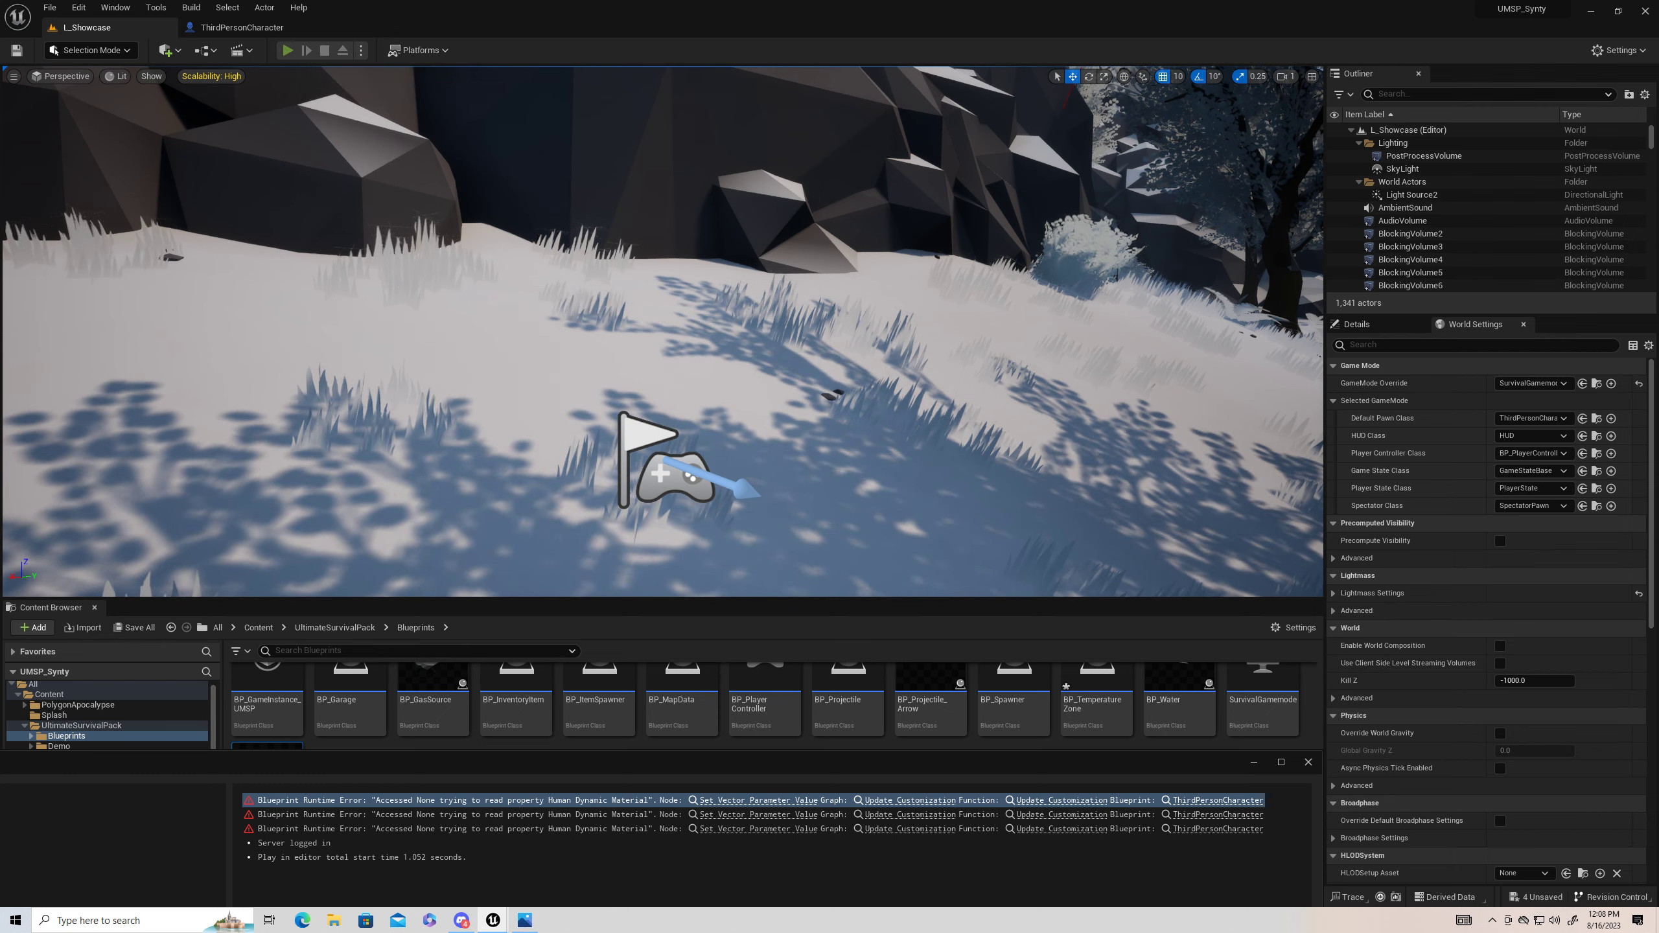
{"action": "left_click", "coordinate": [287, 50]}
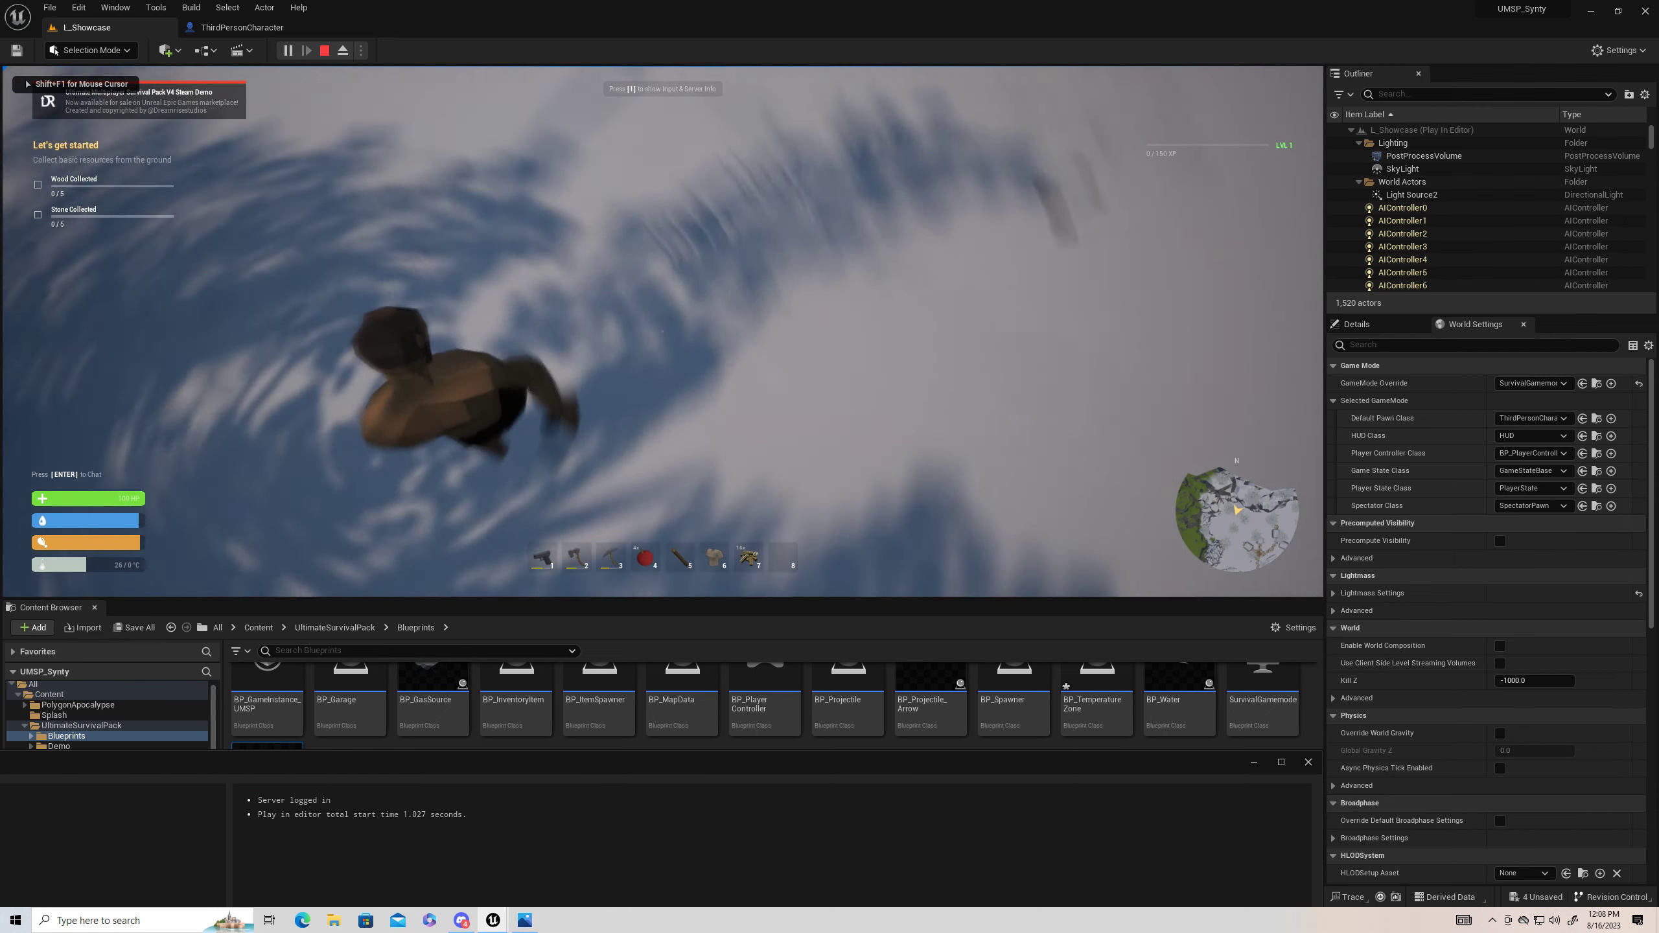
{"action": "key", "text": "Escape"}
{"action": "left_click", "coordinate": [1308, 762]}
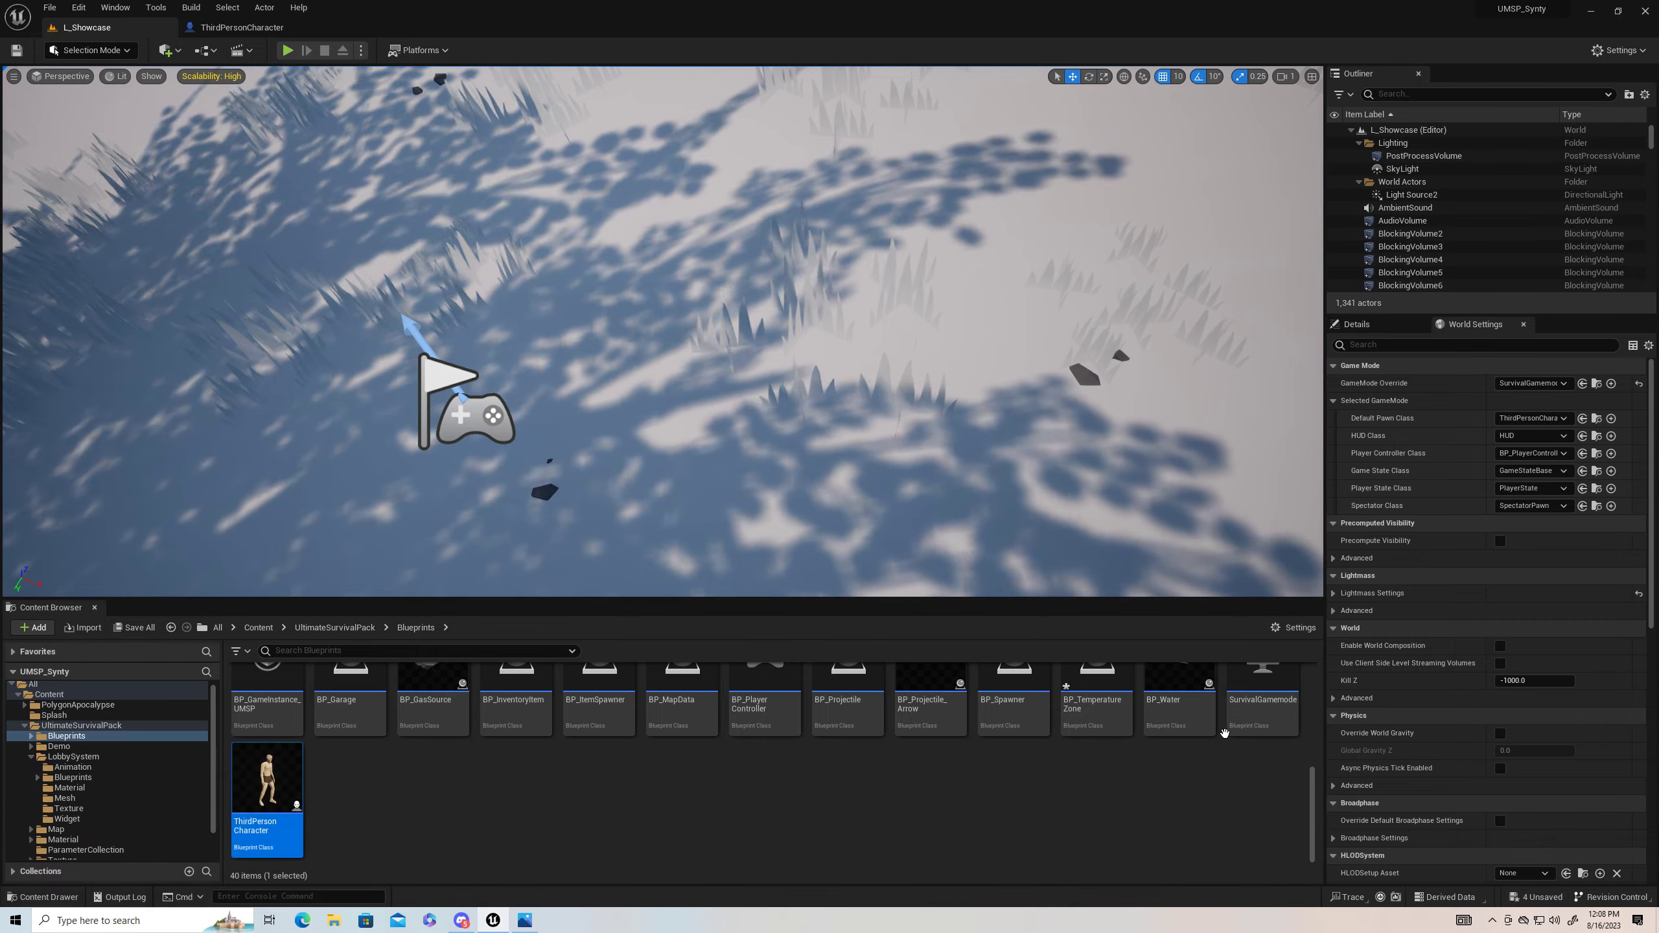
Step: Close the ThirdPersonCharacter blueprint, test-play L_Showcase by running the character across the terrain, and end the session
{"action": "right_click_drag", "start_coordinate": [641, 466], "coordinate": [458, 366]}
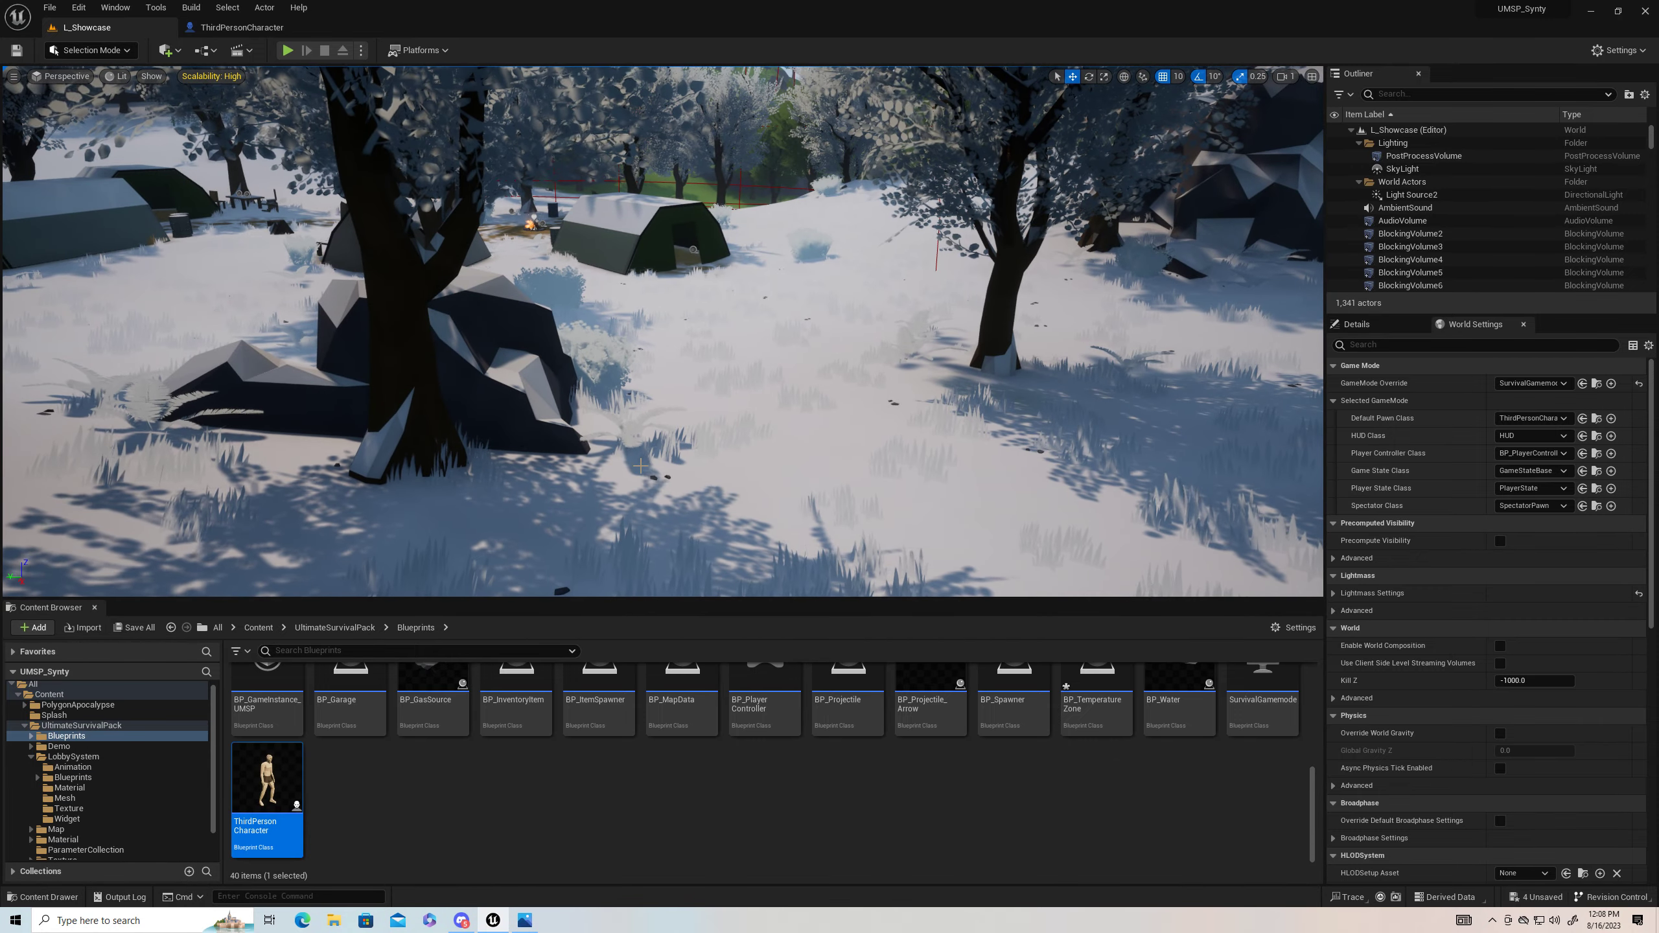
{"action": "left_click", "coordinate": [235, 27]}
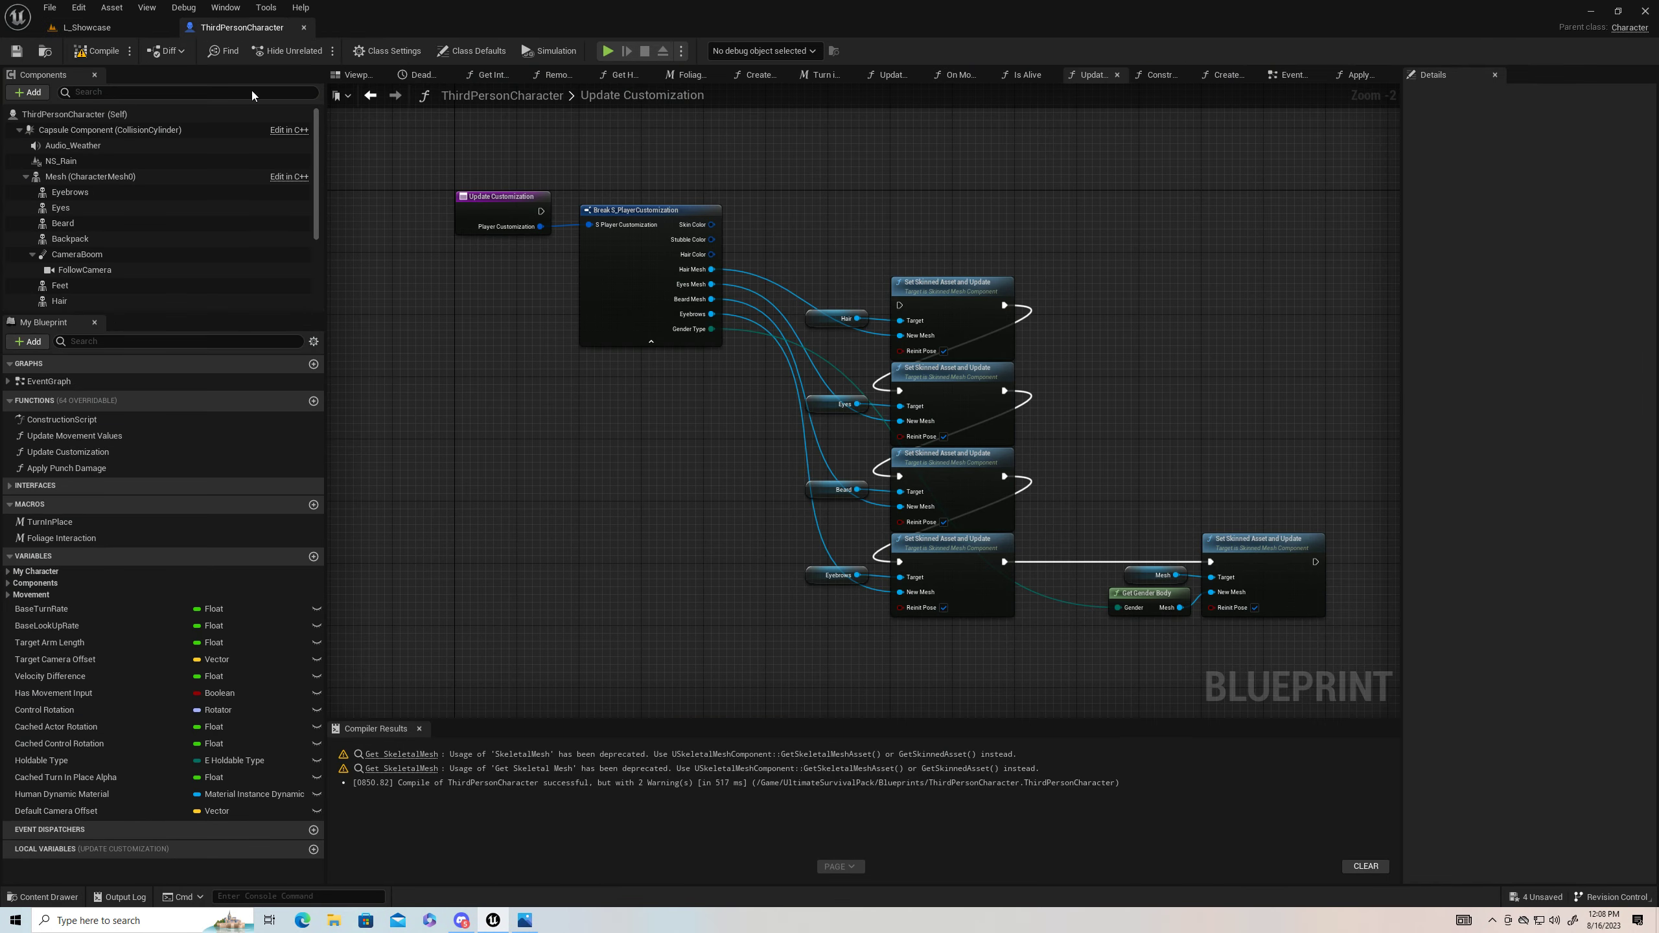
{"action": "left_click", "coordinate": [304, 27]}
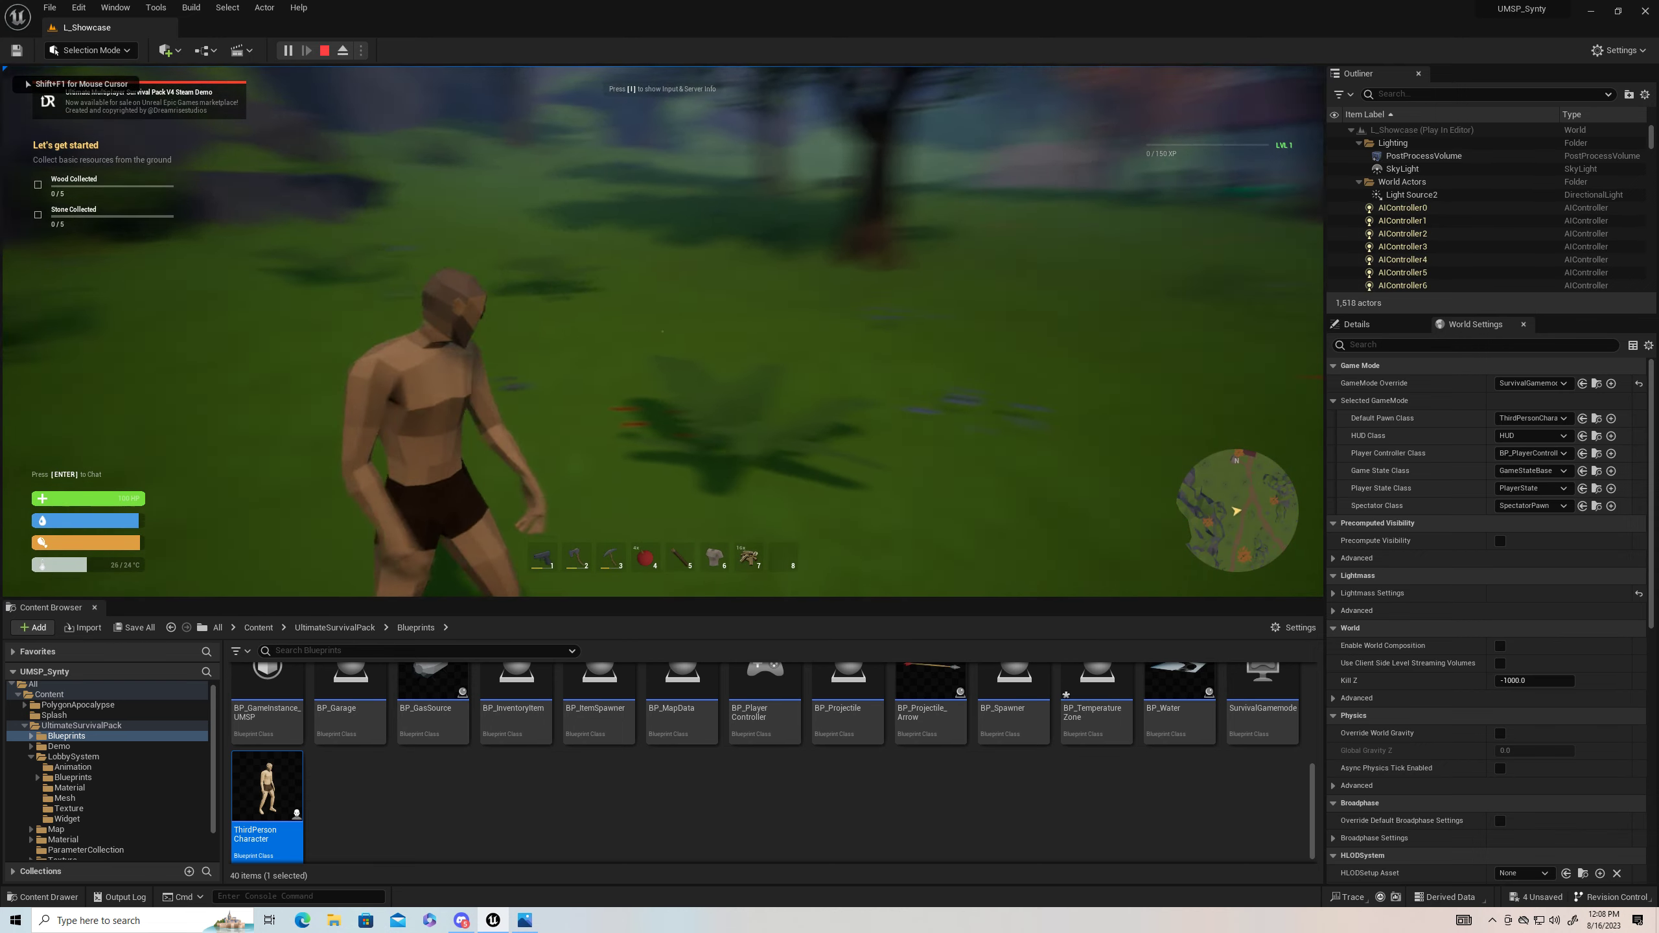
{"action": "key", "text": "w"}
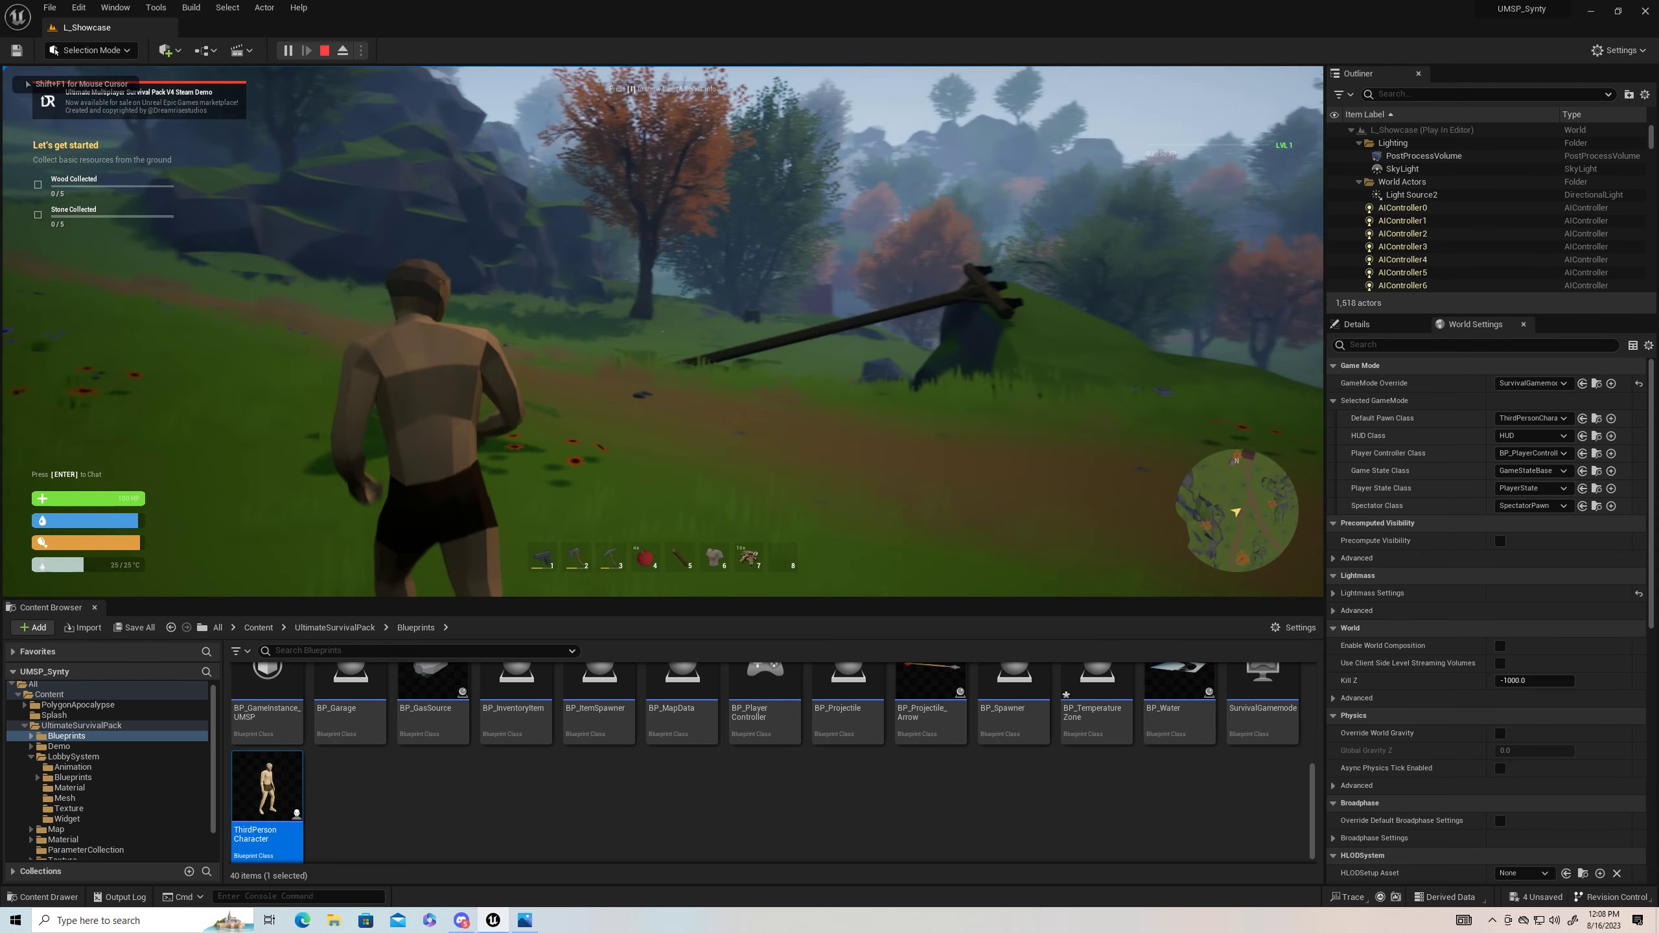
{"action": "key", "text": "w"}
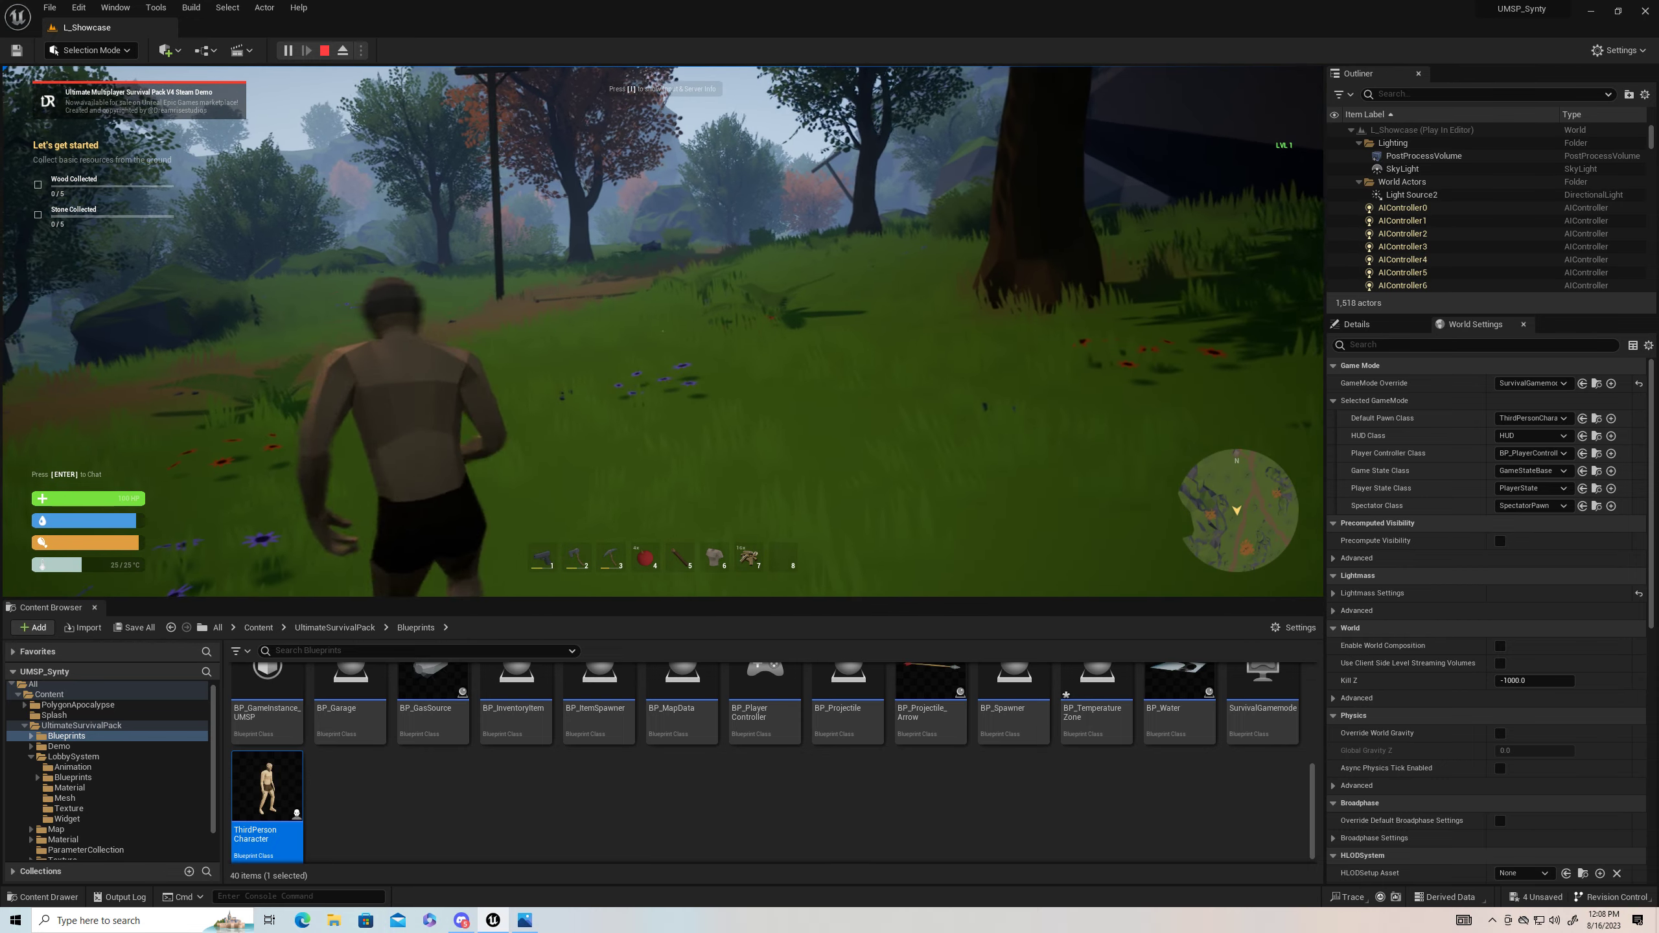
{"action": "key", "text": "w"}
{"action": "key", "text": "w"}
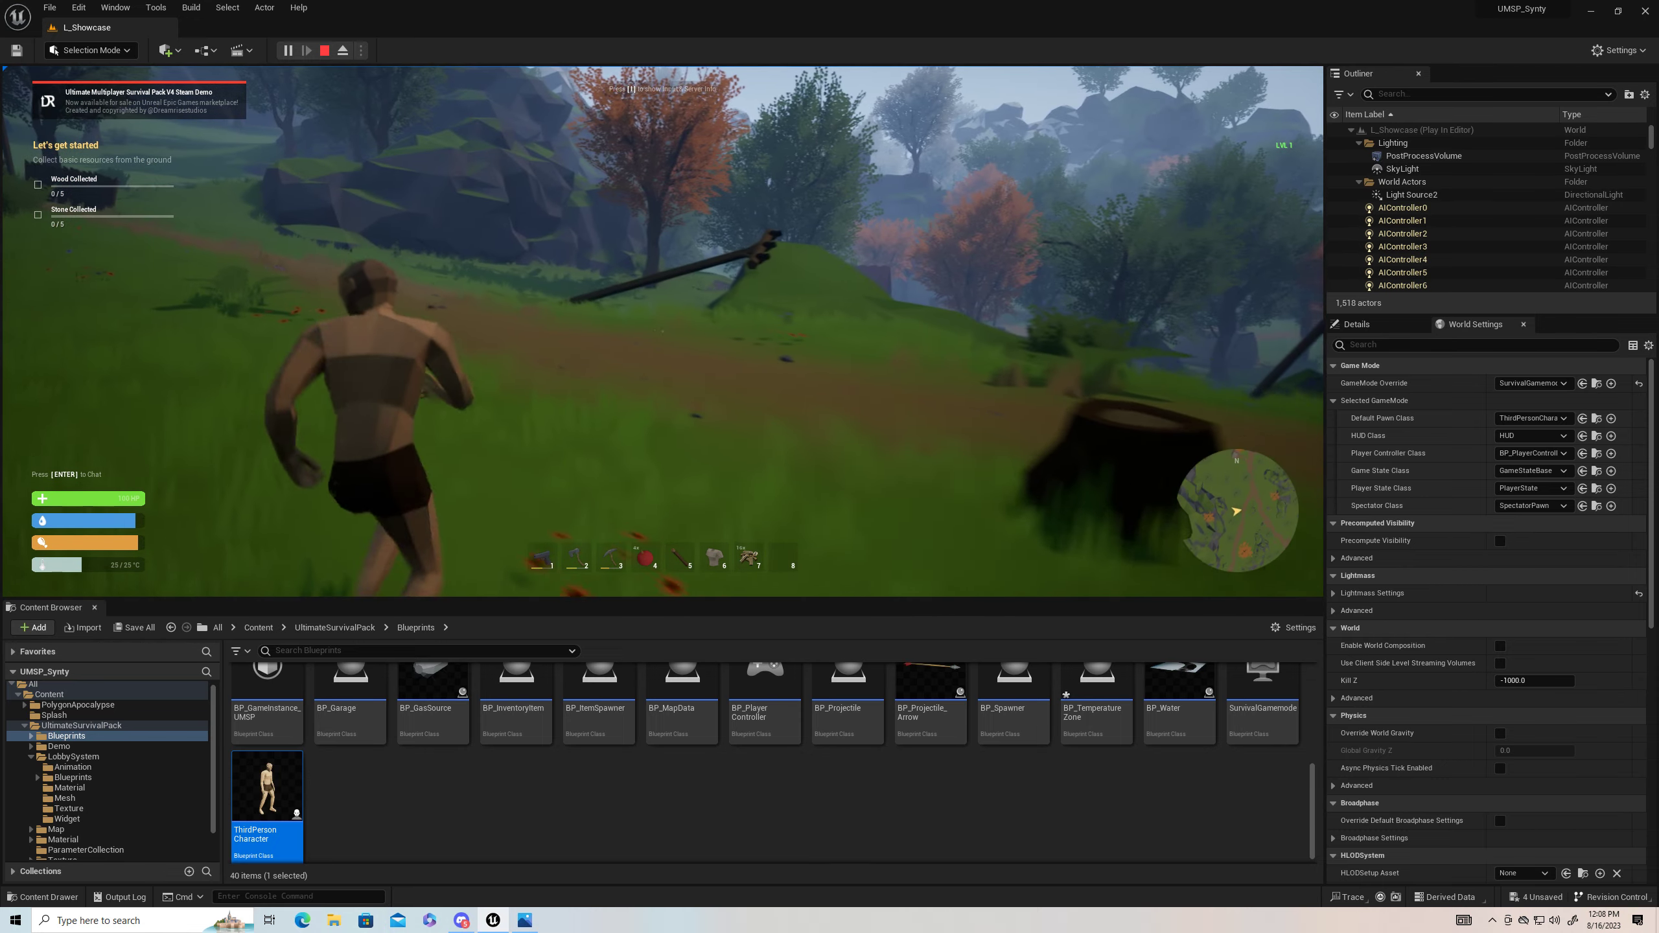
{"action": "key", "text": "w"}
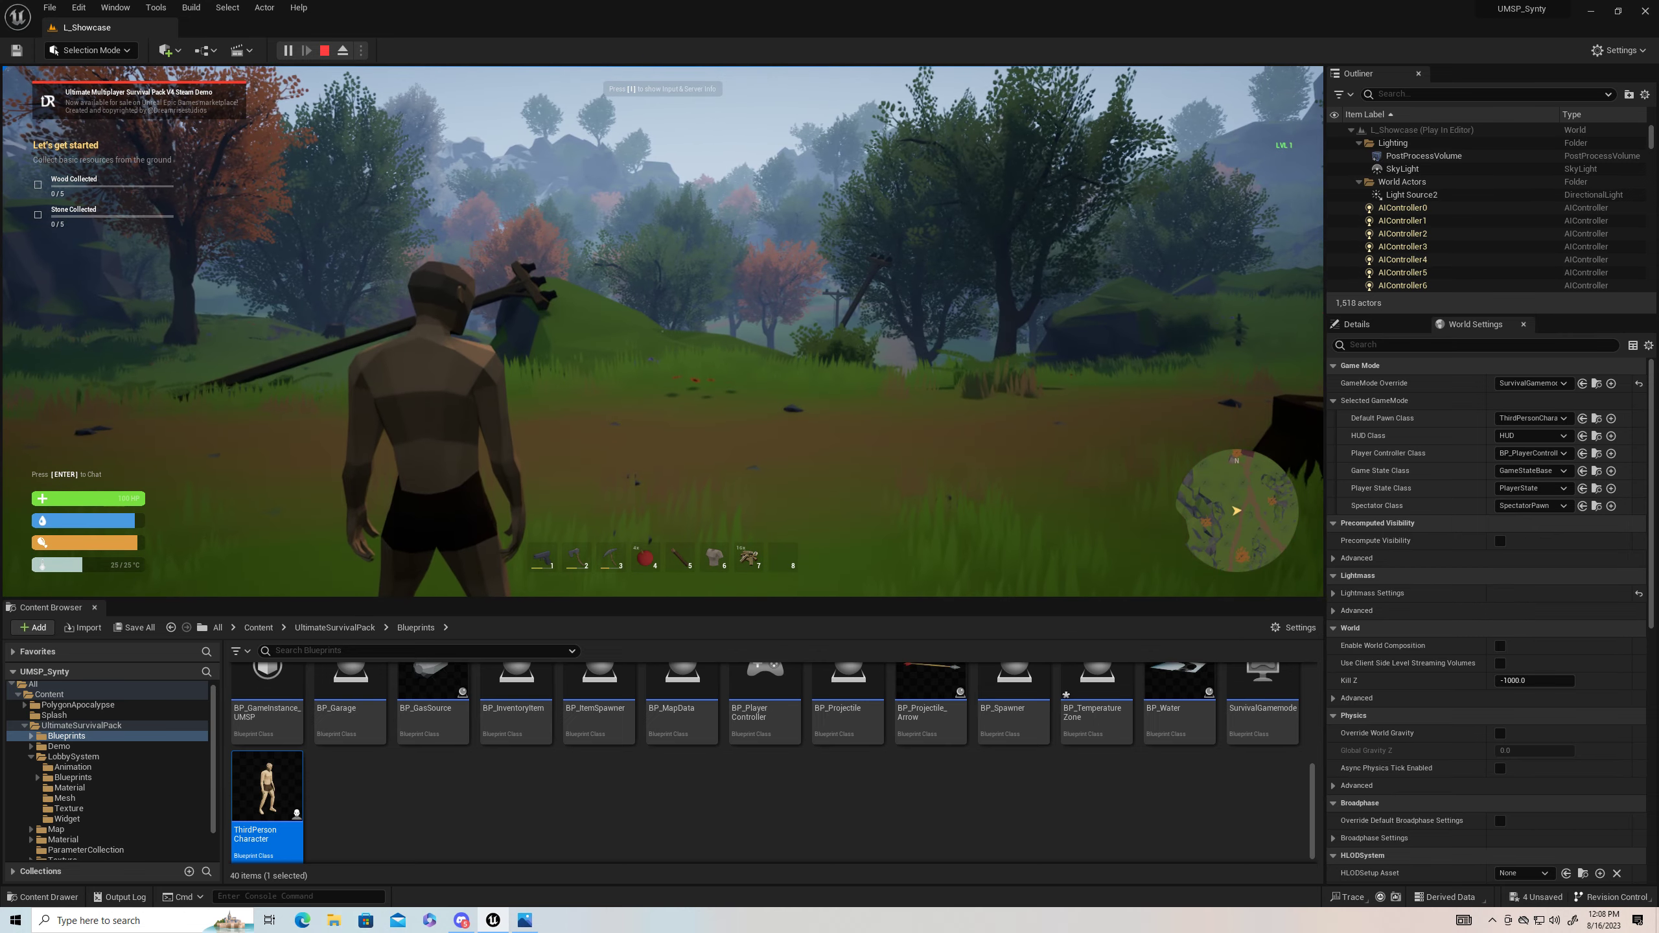
{"action": "key", "text": "Escape"}
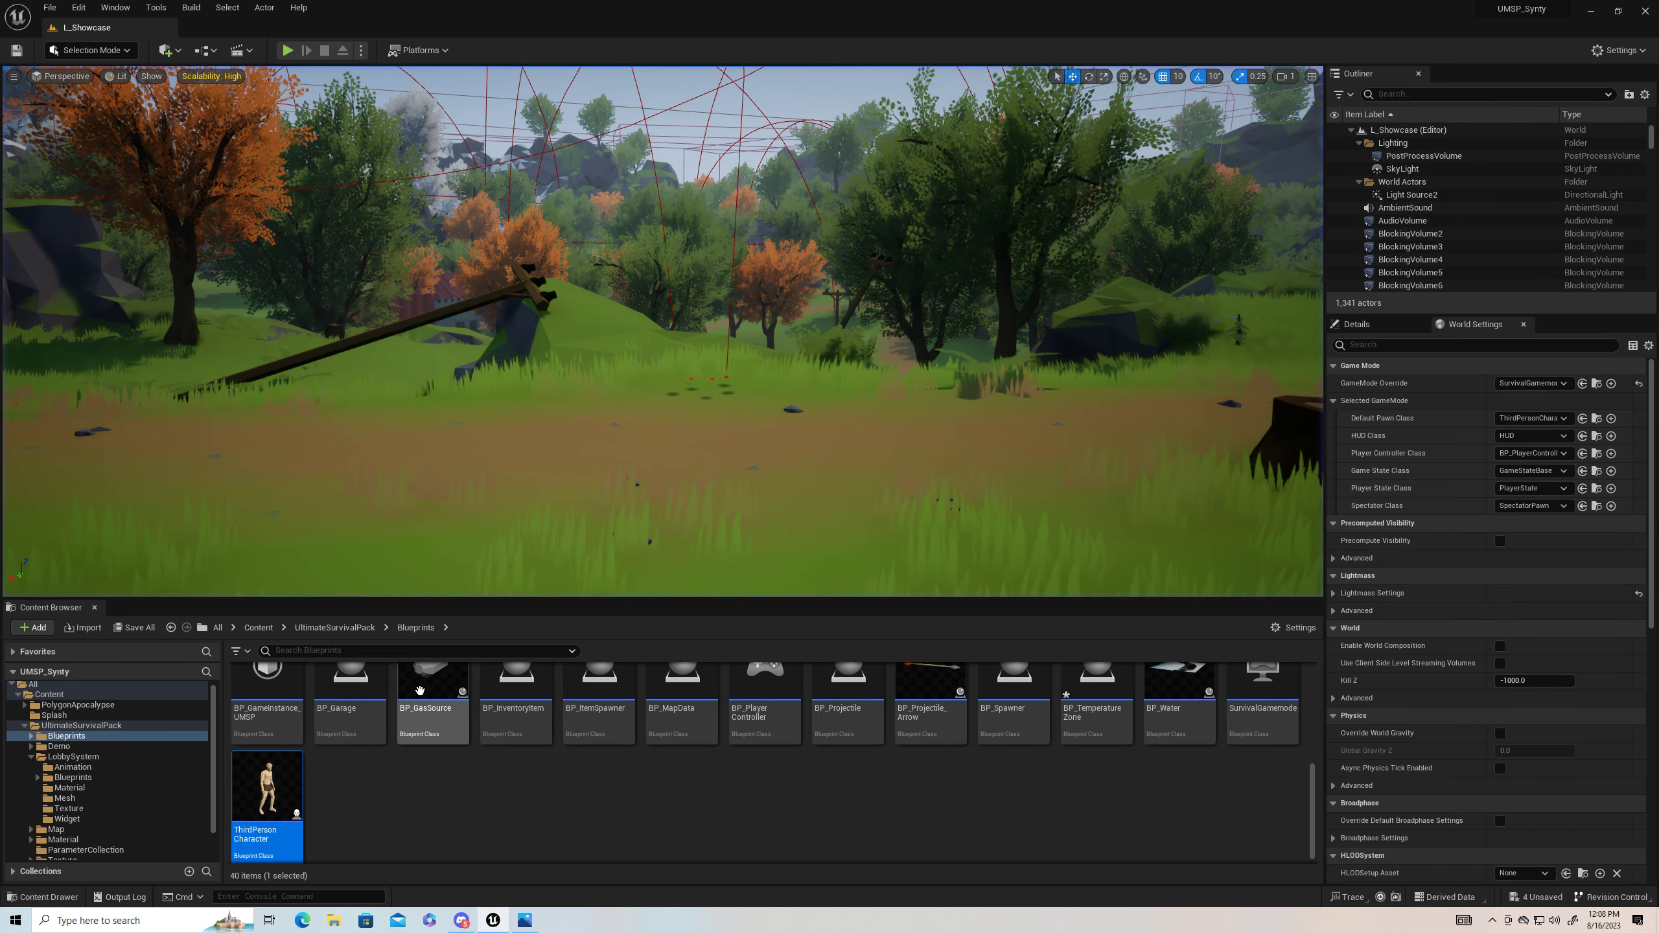
Step: Reopen the ThirdPersonCharacter blueprint and set its Skeletal Mesh Asset to SK_Chr_Sheriff_Male_01
{"action": "double_click", "coordinate": [275, 839]}
{"action": "left_click", "coordinate": [1616, 365]}
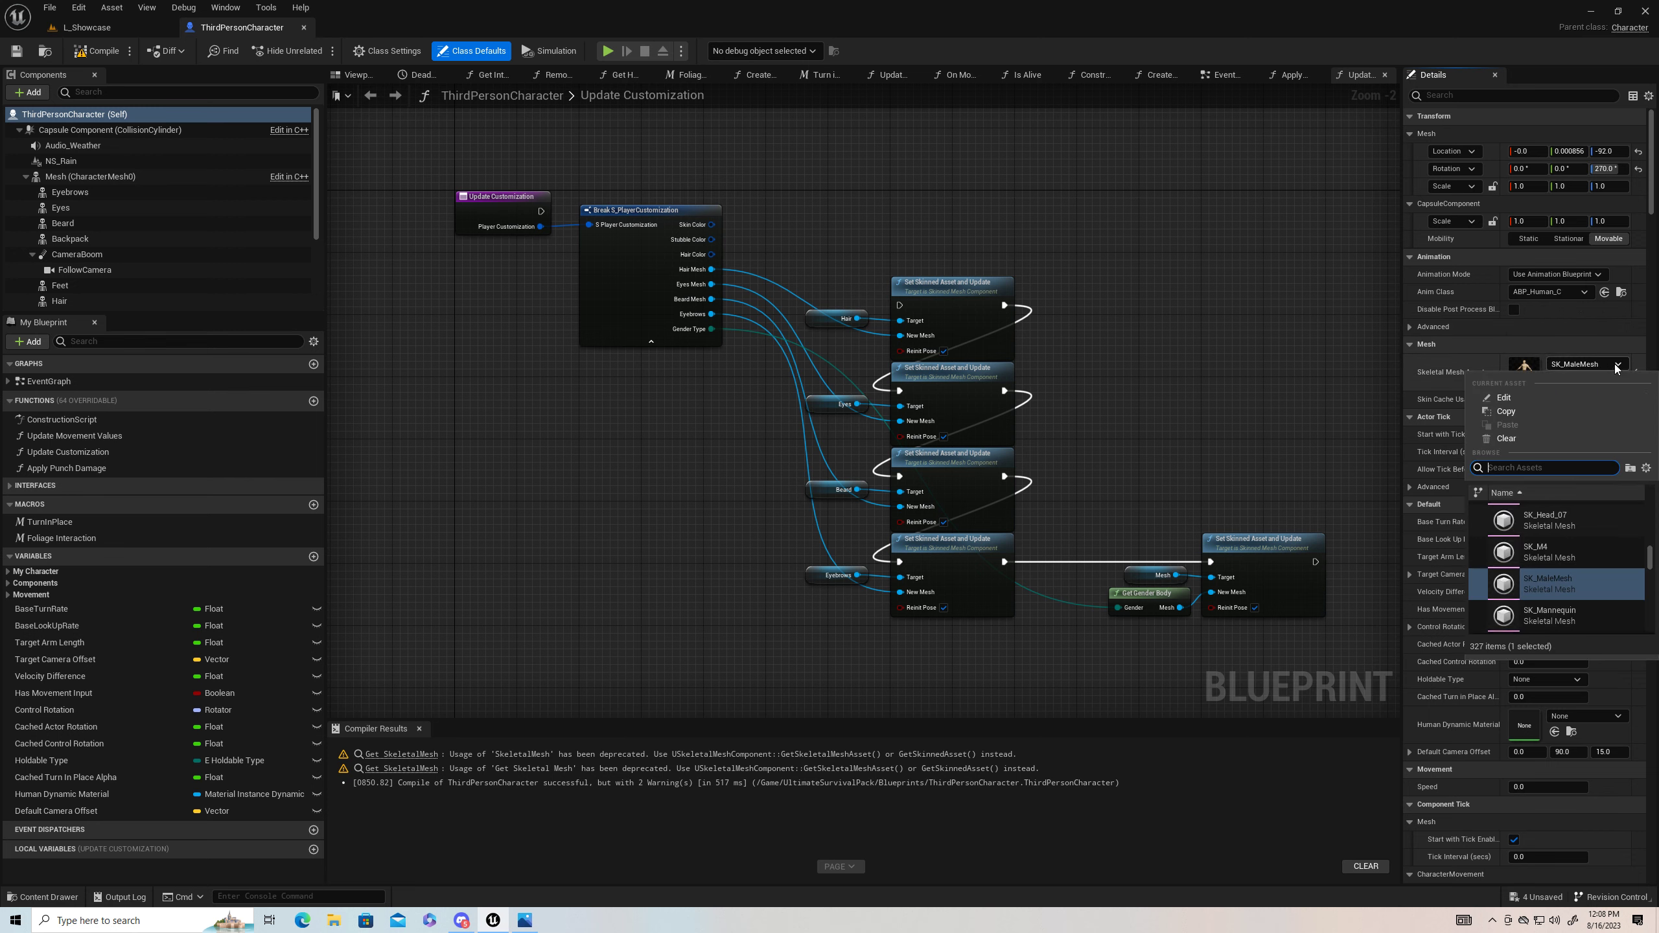
{"action": "scroll", "coordinate": [1561, 566], "scroll_direction": "up", "scroll_amount": 5}
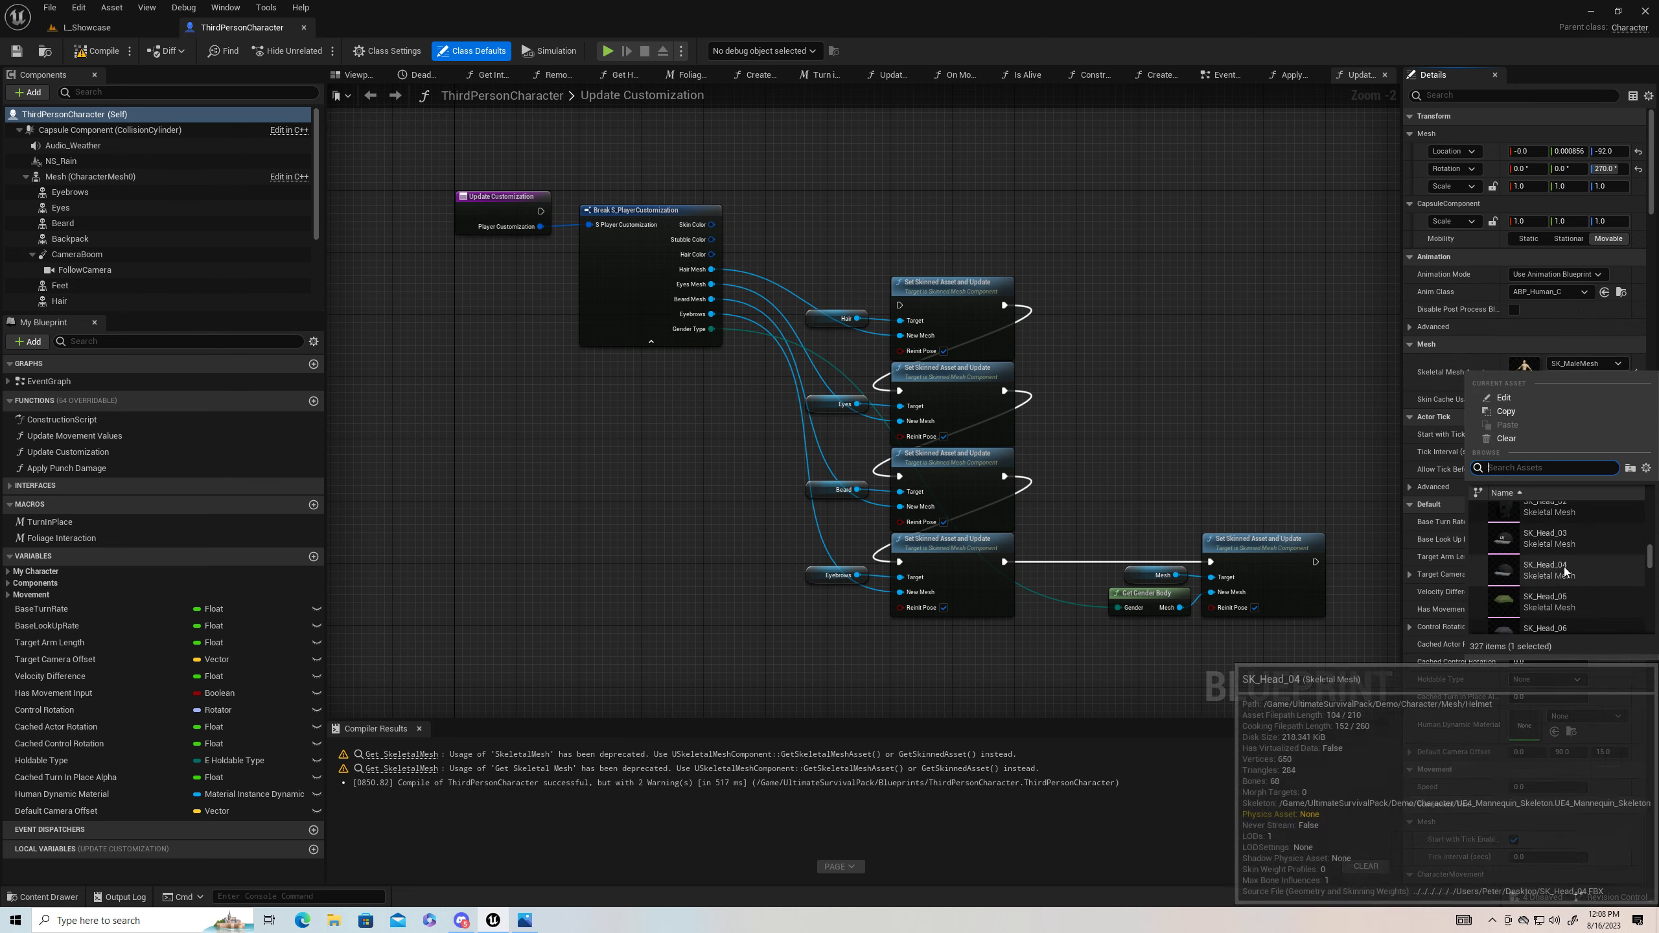
{"action": "scroll", "coordinate": [1564, 567], "scroll_direction": "up", "scroll_amount": 5}
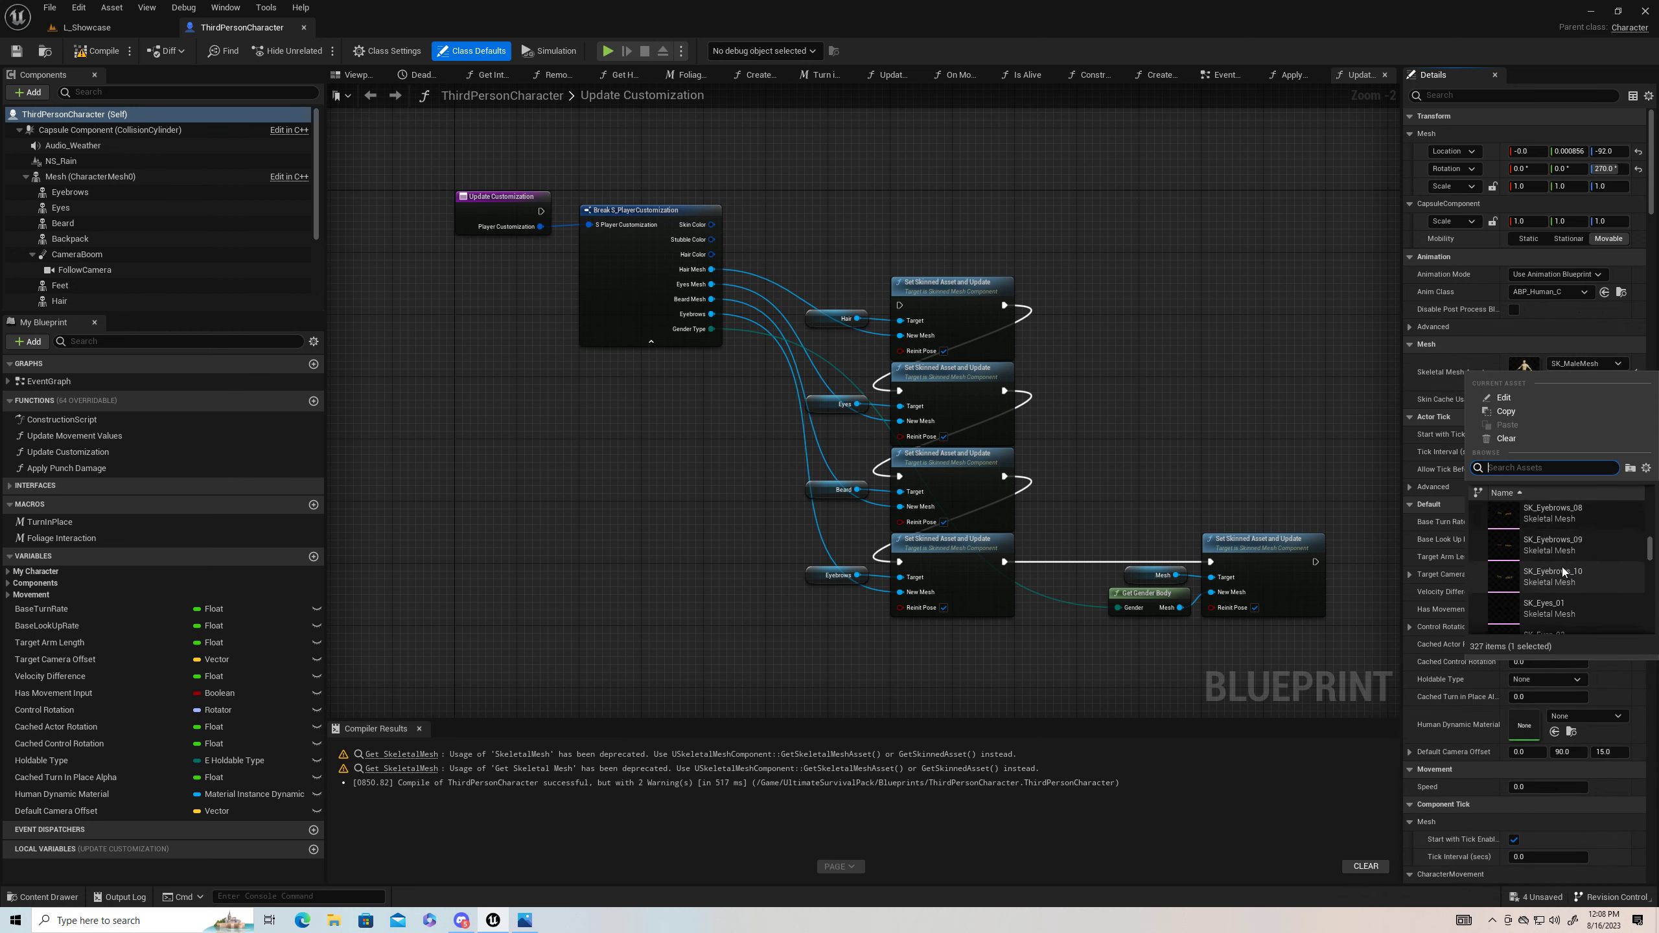
{"action": "left_click_drag", "start_coordinate": [1649, 548], "coordinate": [1655, 647]}
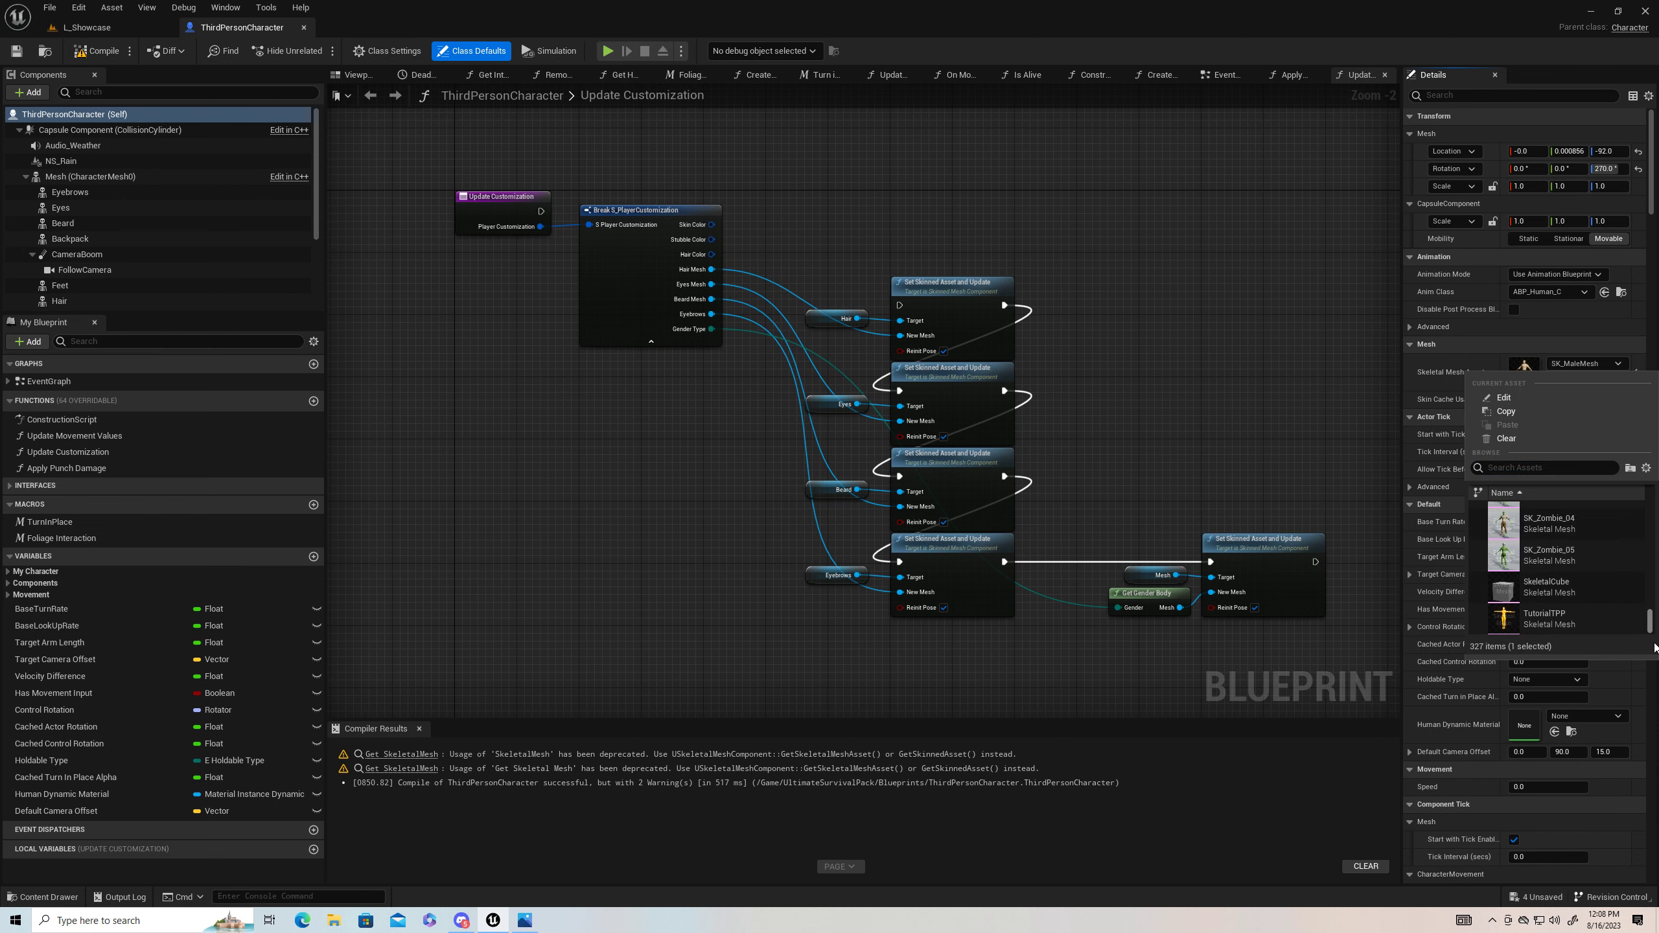
{"action": "scroll", "coordinate": [1582, 588], "scroll_direction": "up", "scroll_amount": 5}
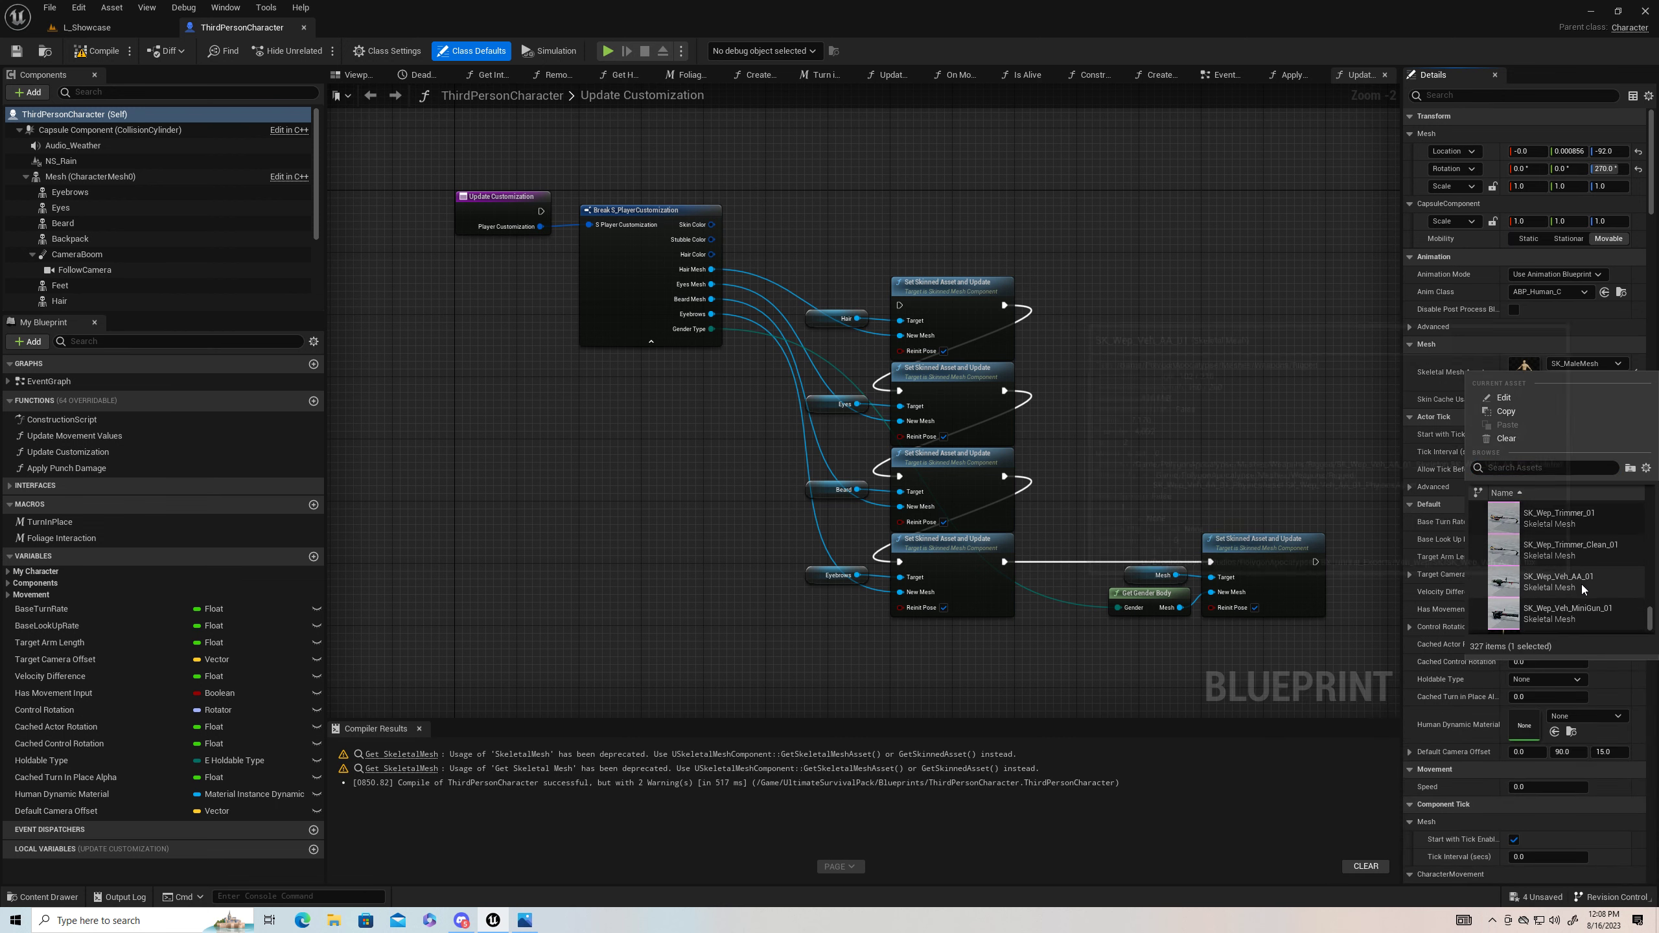
{"action": "scroll", "coordinate": [1582, 581], "scroll_direction": "up", "scroll_amount": 2}
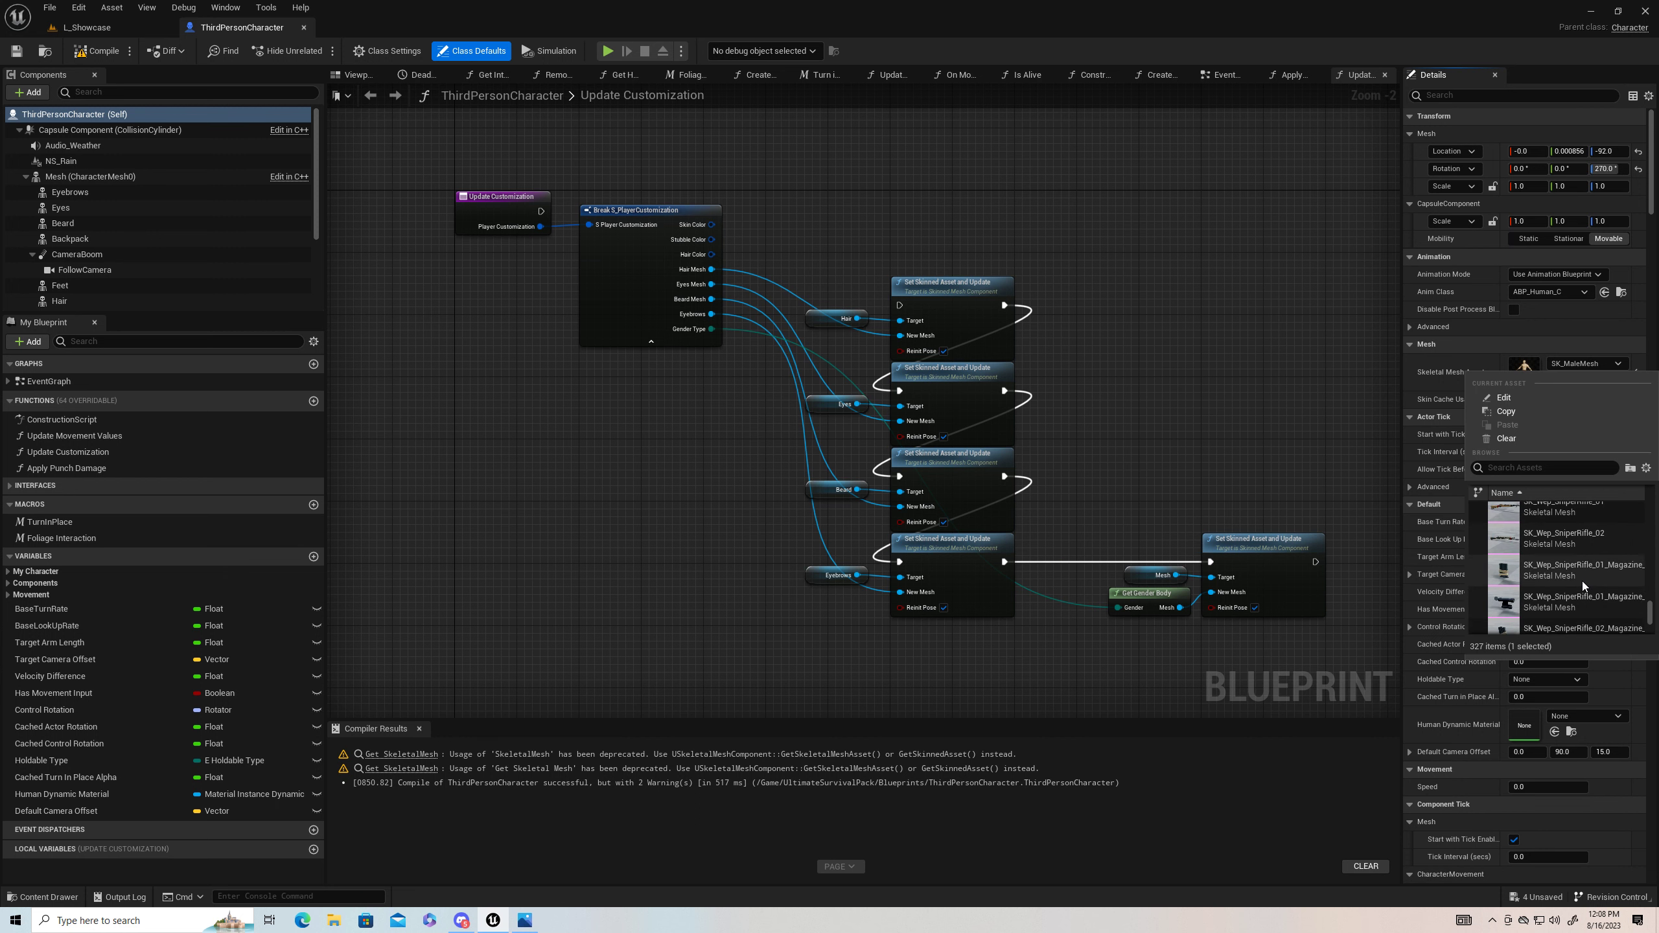
{"action": "scroll", "coordinate": [1581, 581], "scroll_direction": "up", "scroll_amount": 3}
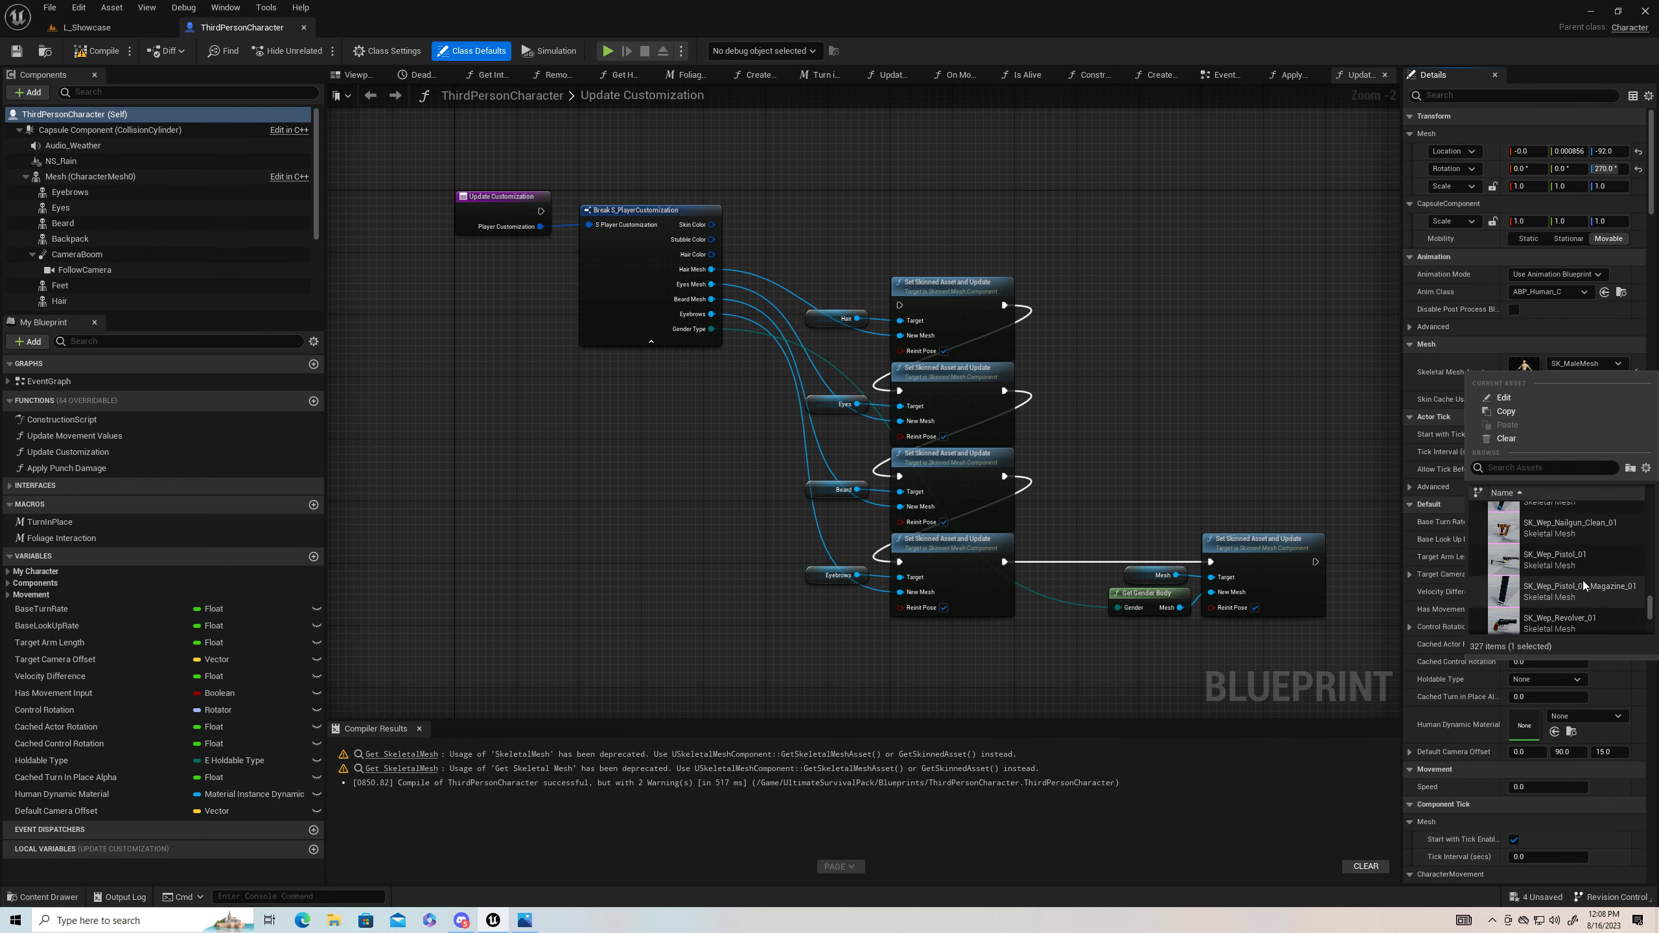
{"action": "scroll", "coordinate": [1583, 579], "scroll_direction": "up", "scroll_amount": 4}
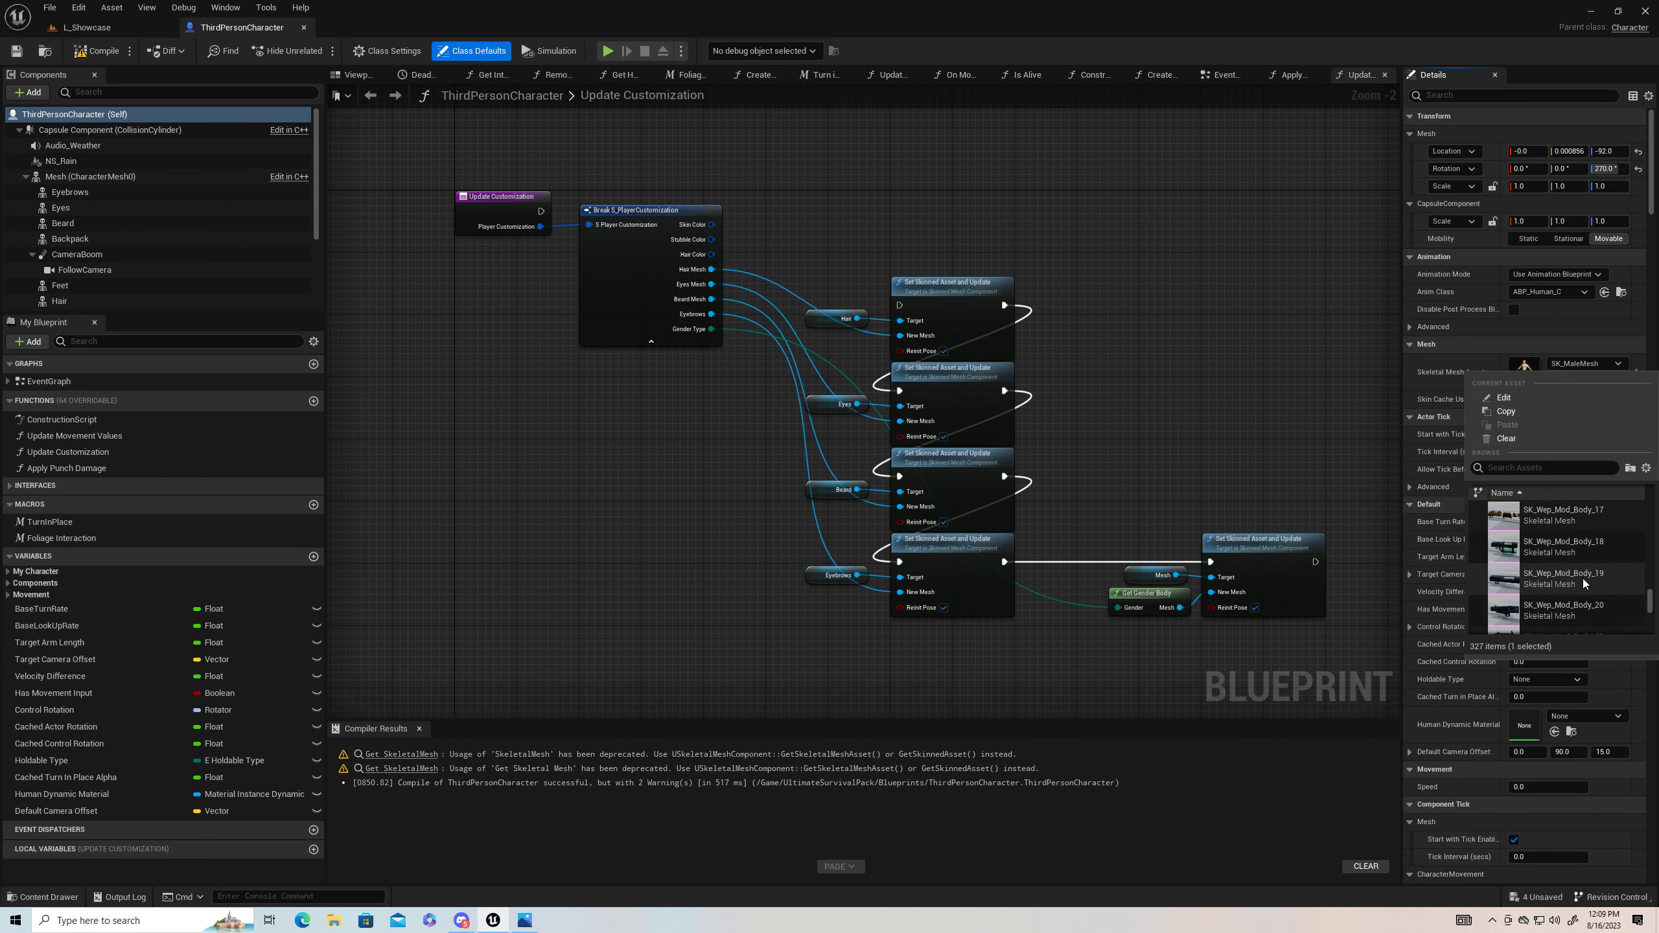
{"action": "scroll", "coordinate": [1583, 578], "scroll_direction": "up", "scroll_amount": 5}
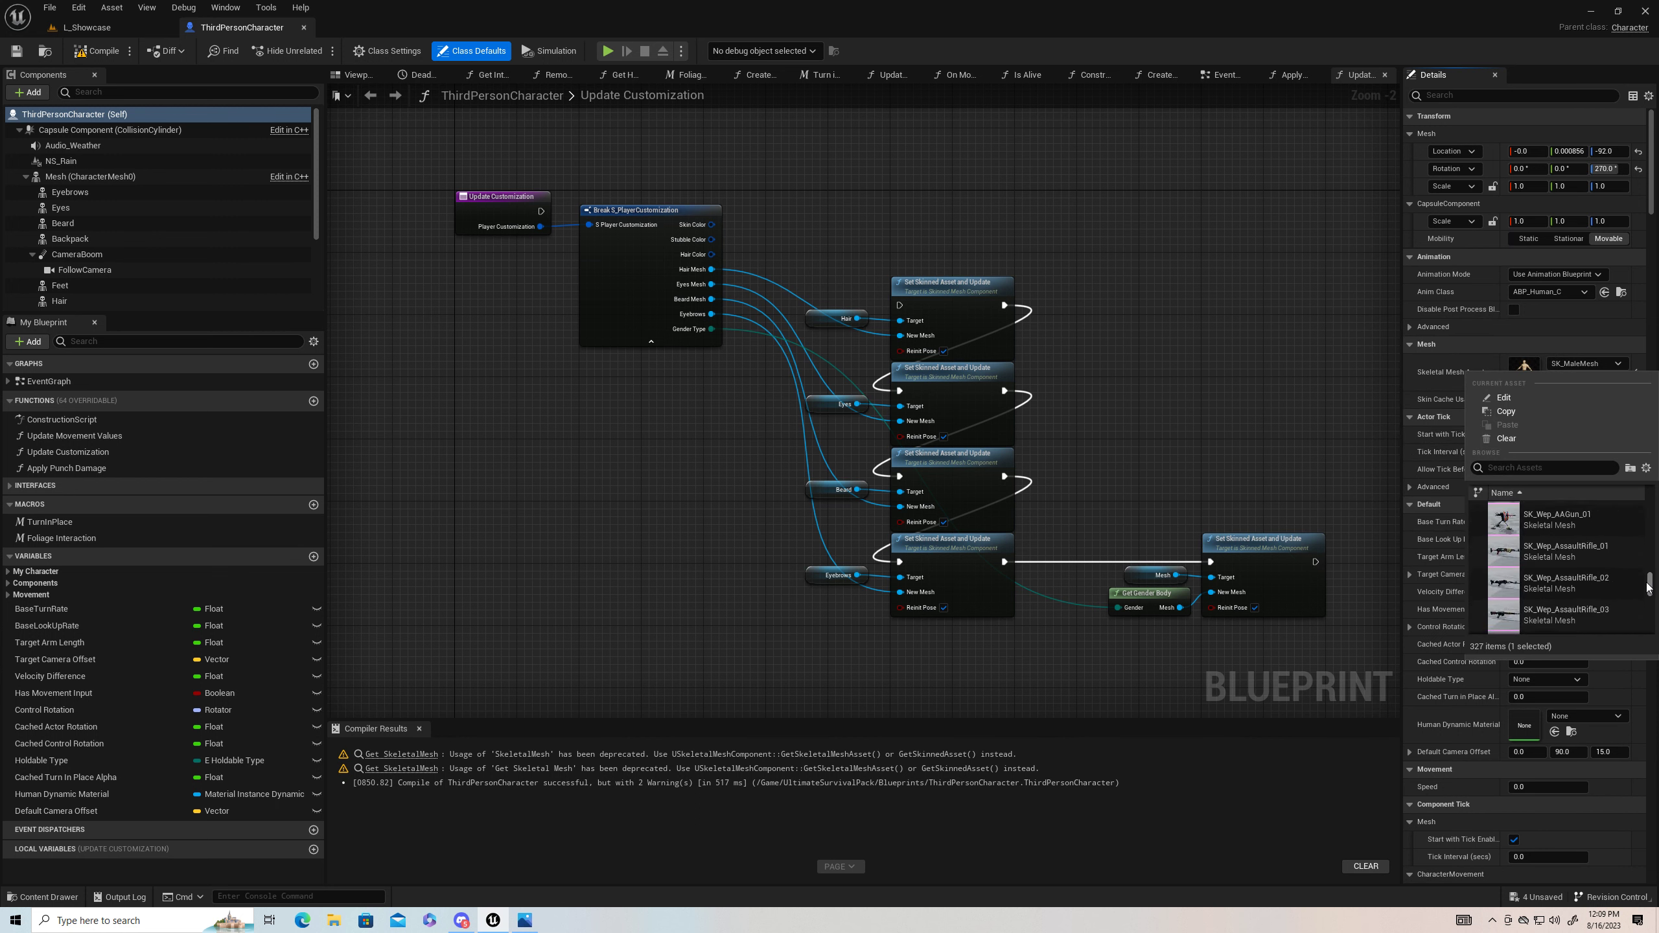
{"action": "left_click_drag", "start_coordinate": [1648, 585], "coordinate": [1644, 564]}
{"action": "scroll", "coordinate": [1564, 564], "scroll_direction": "up", "scroll_amount": 3}
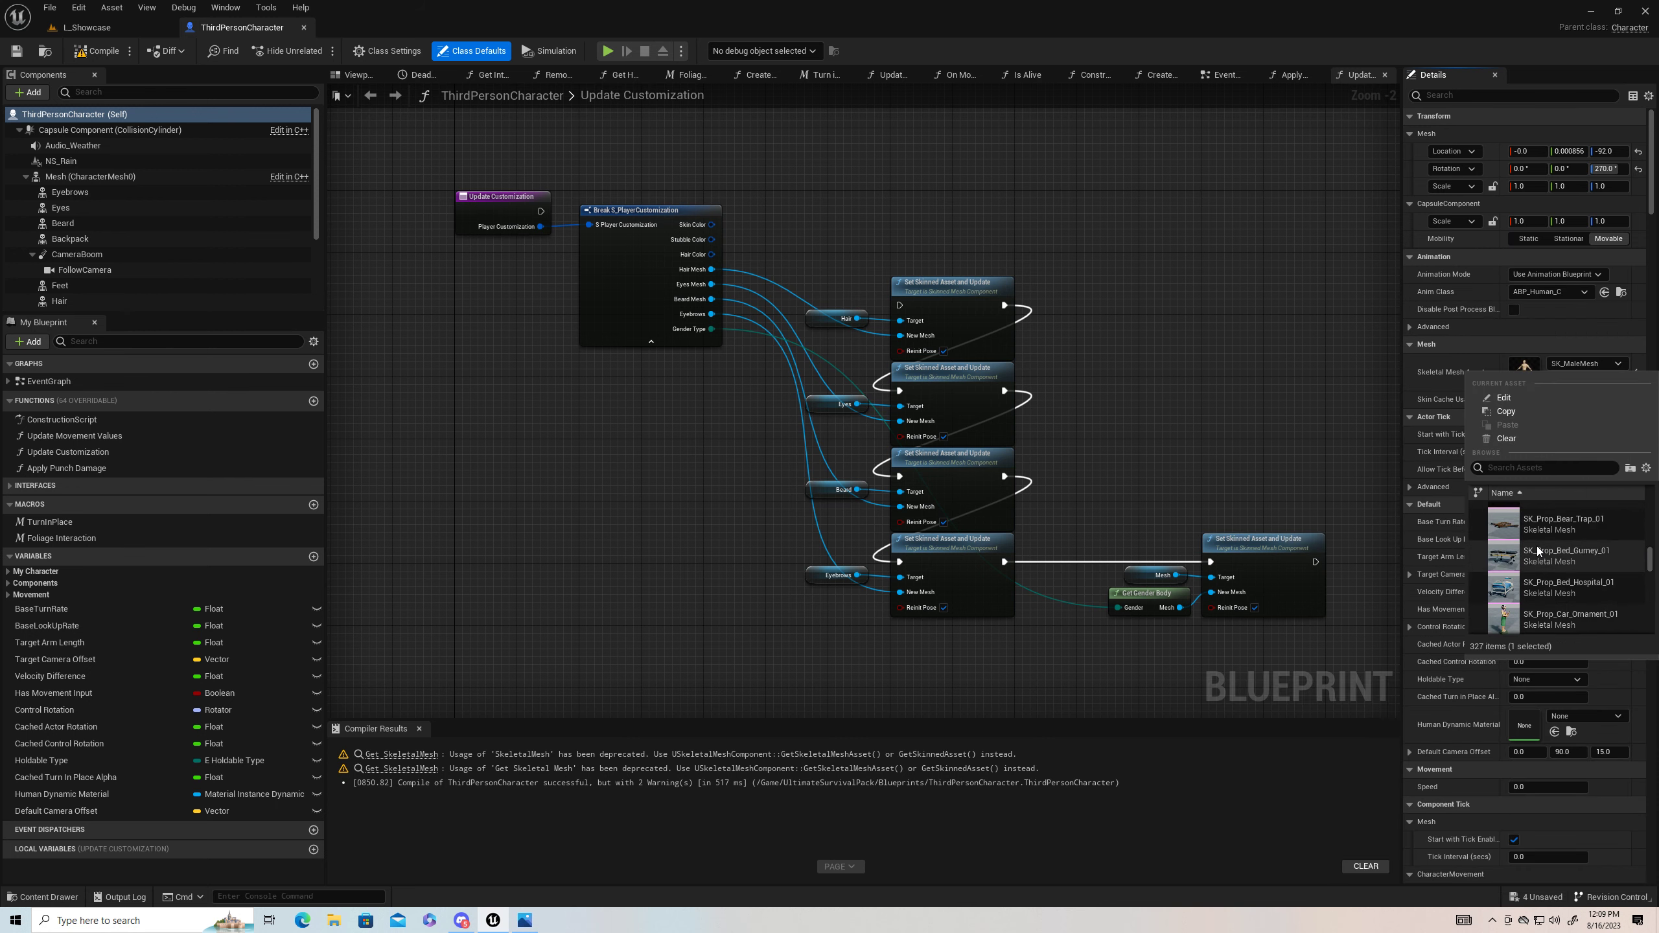
{"action": "scroll", "coordinate": [1539, 544], "scroll_direction": "up", "scroll_amount": 5}
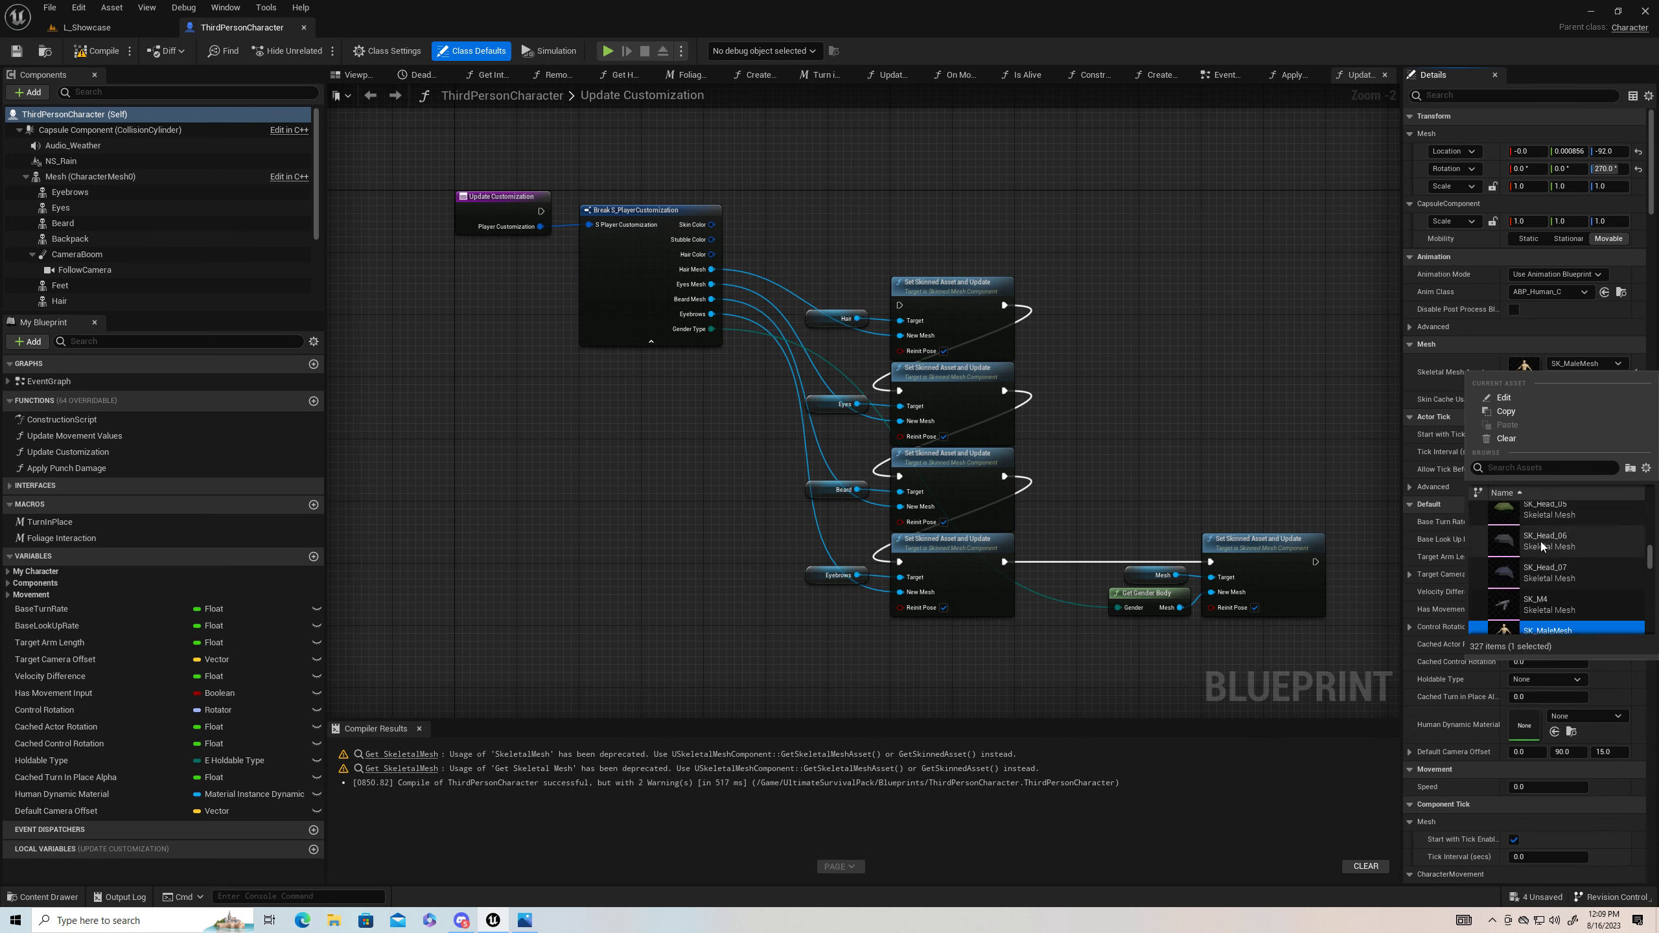
{"action": "scroll", "coordinate": [1543, 547], "scroll_direction": "up", "scroll_amount": 4}
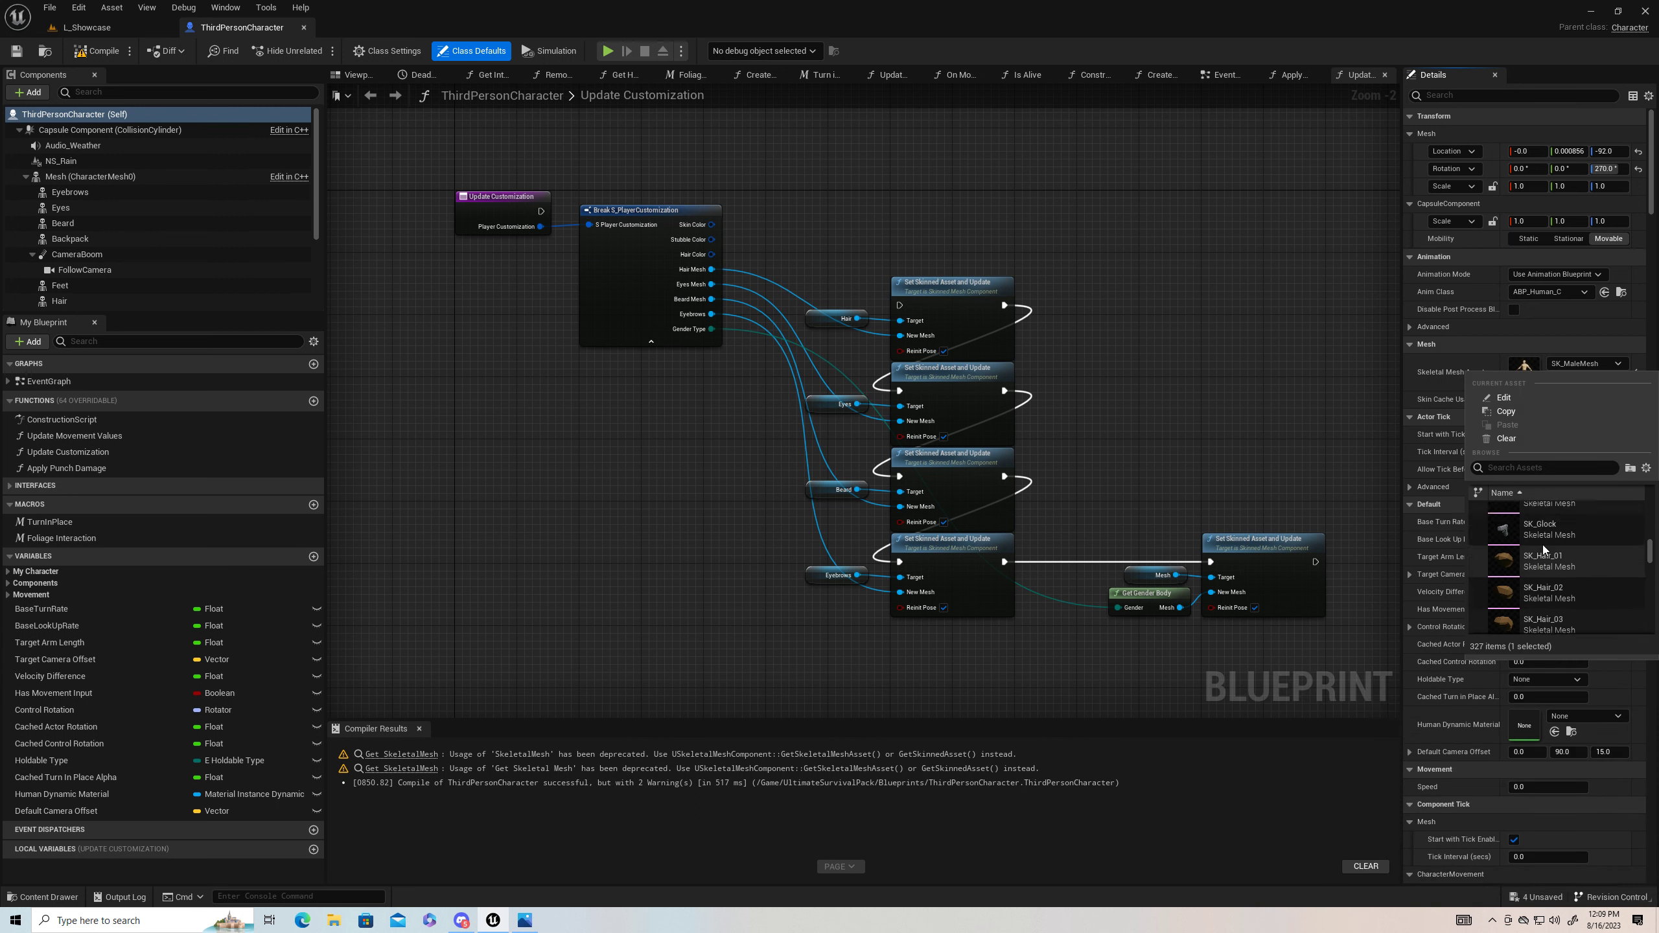
{"action": "scroll", "coordinate": [1543, 544], "scroll_direction": "up", "scroll_amount": 4}
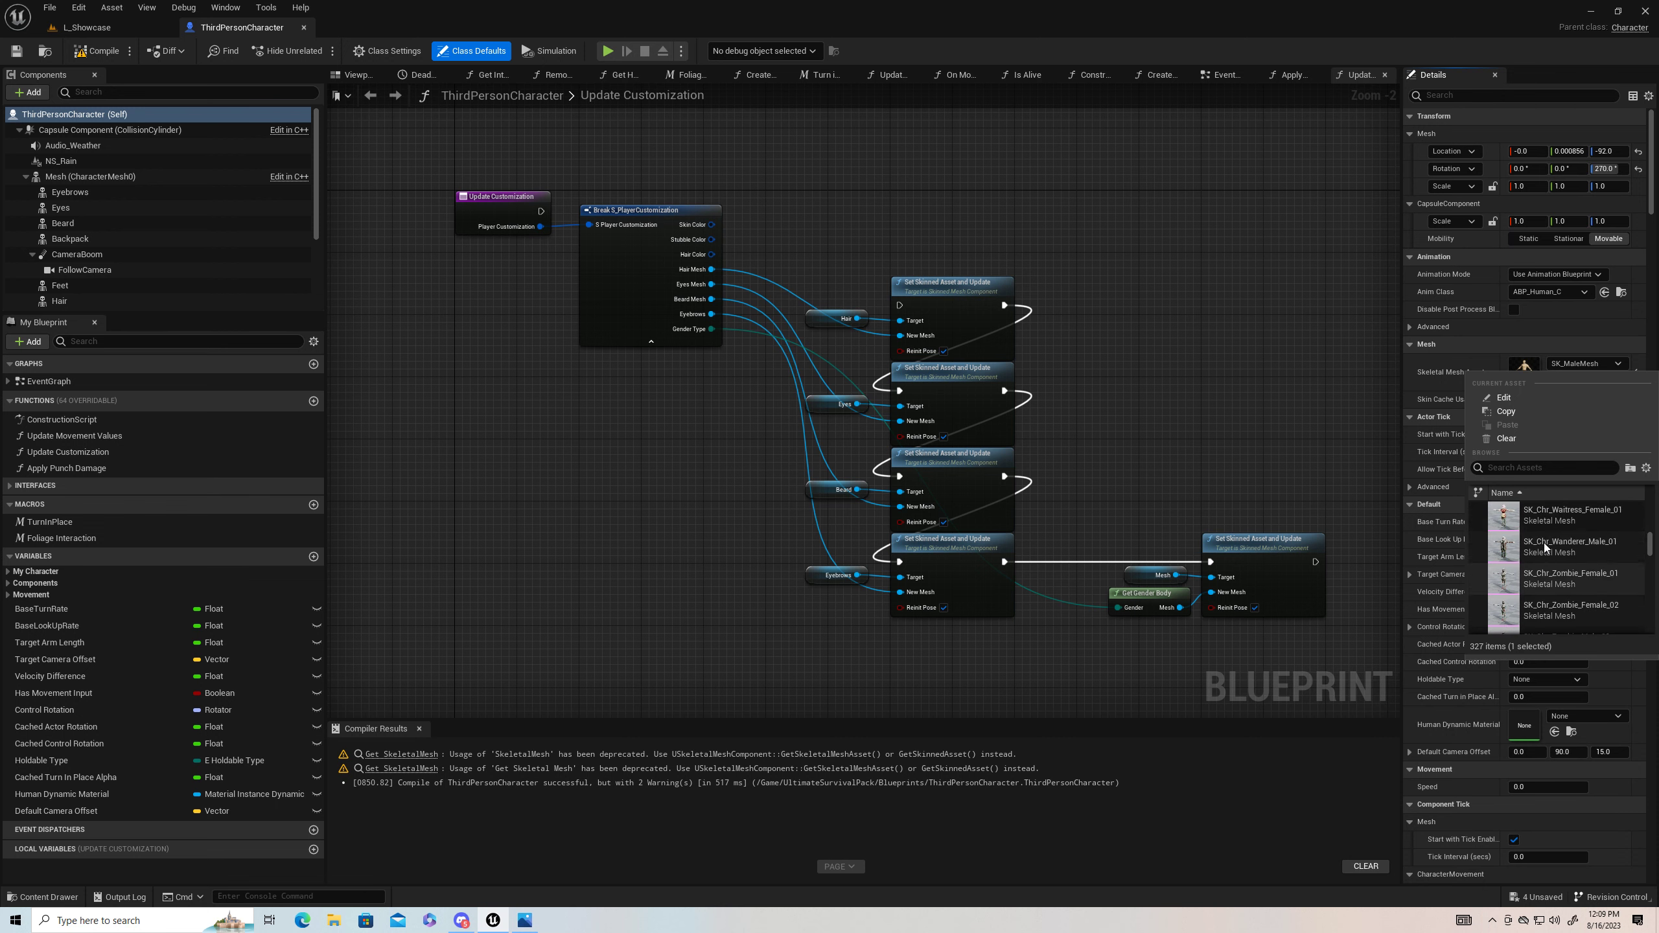
{"action": "scroll", "coordinate": [1544, 542], "scroll_direction": "up", "scroll_amount": 4}
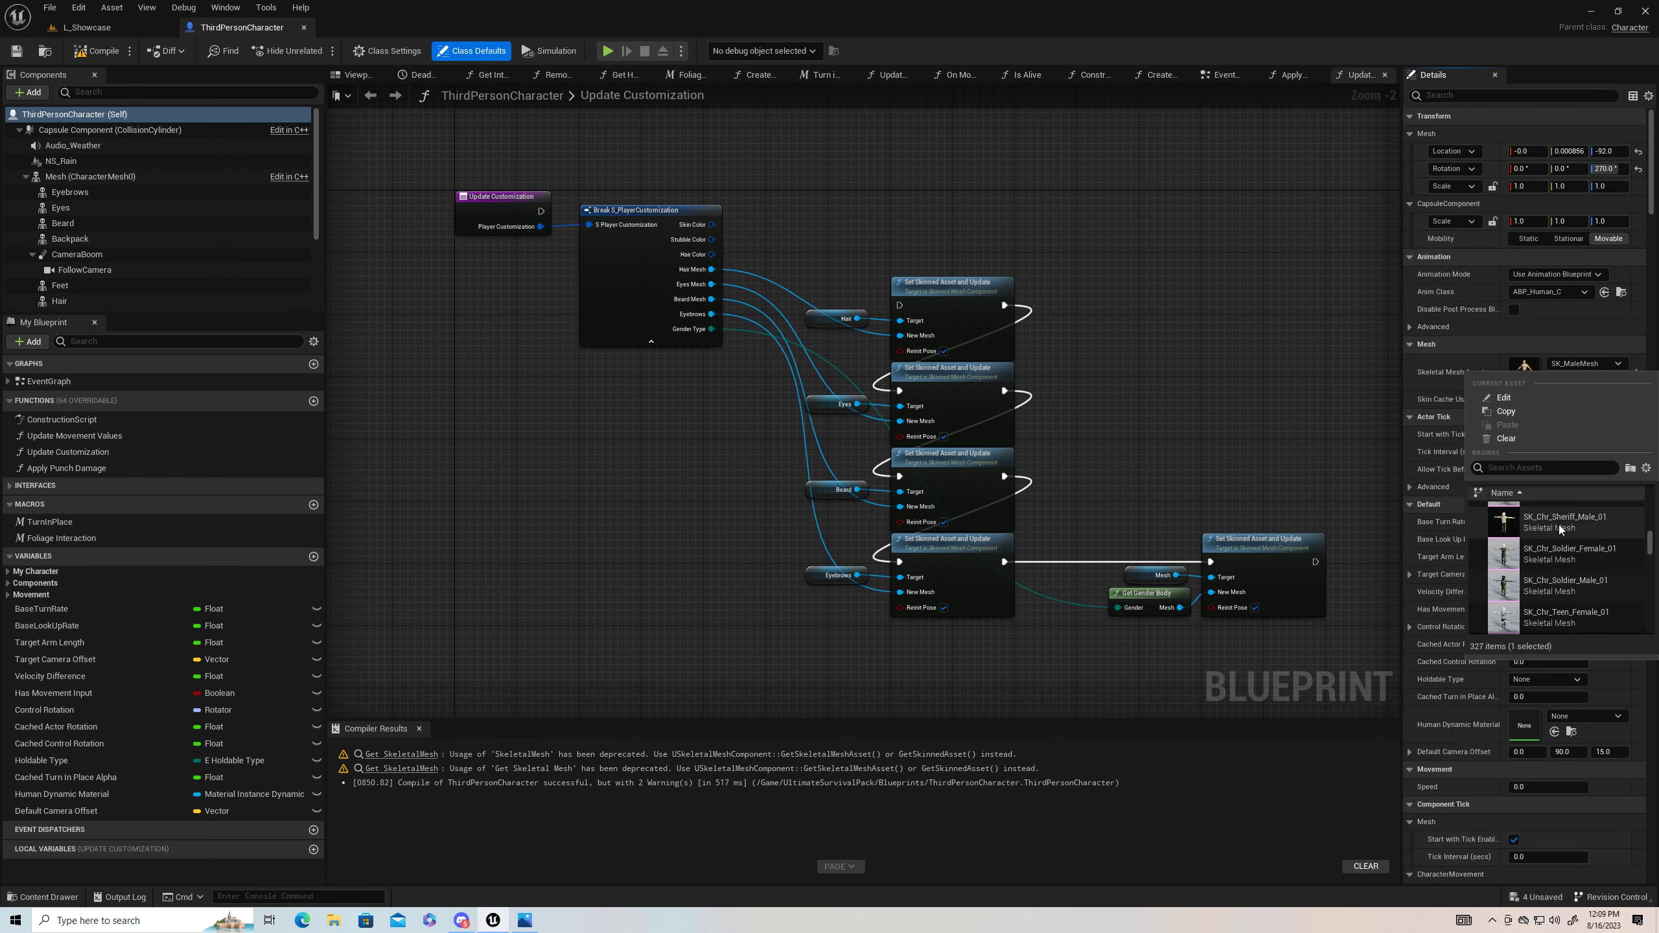
{"action": "left_click", "coordinate": [1558, 525]}
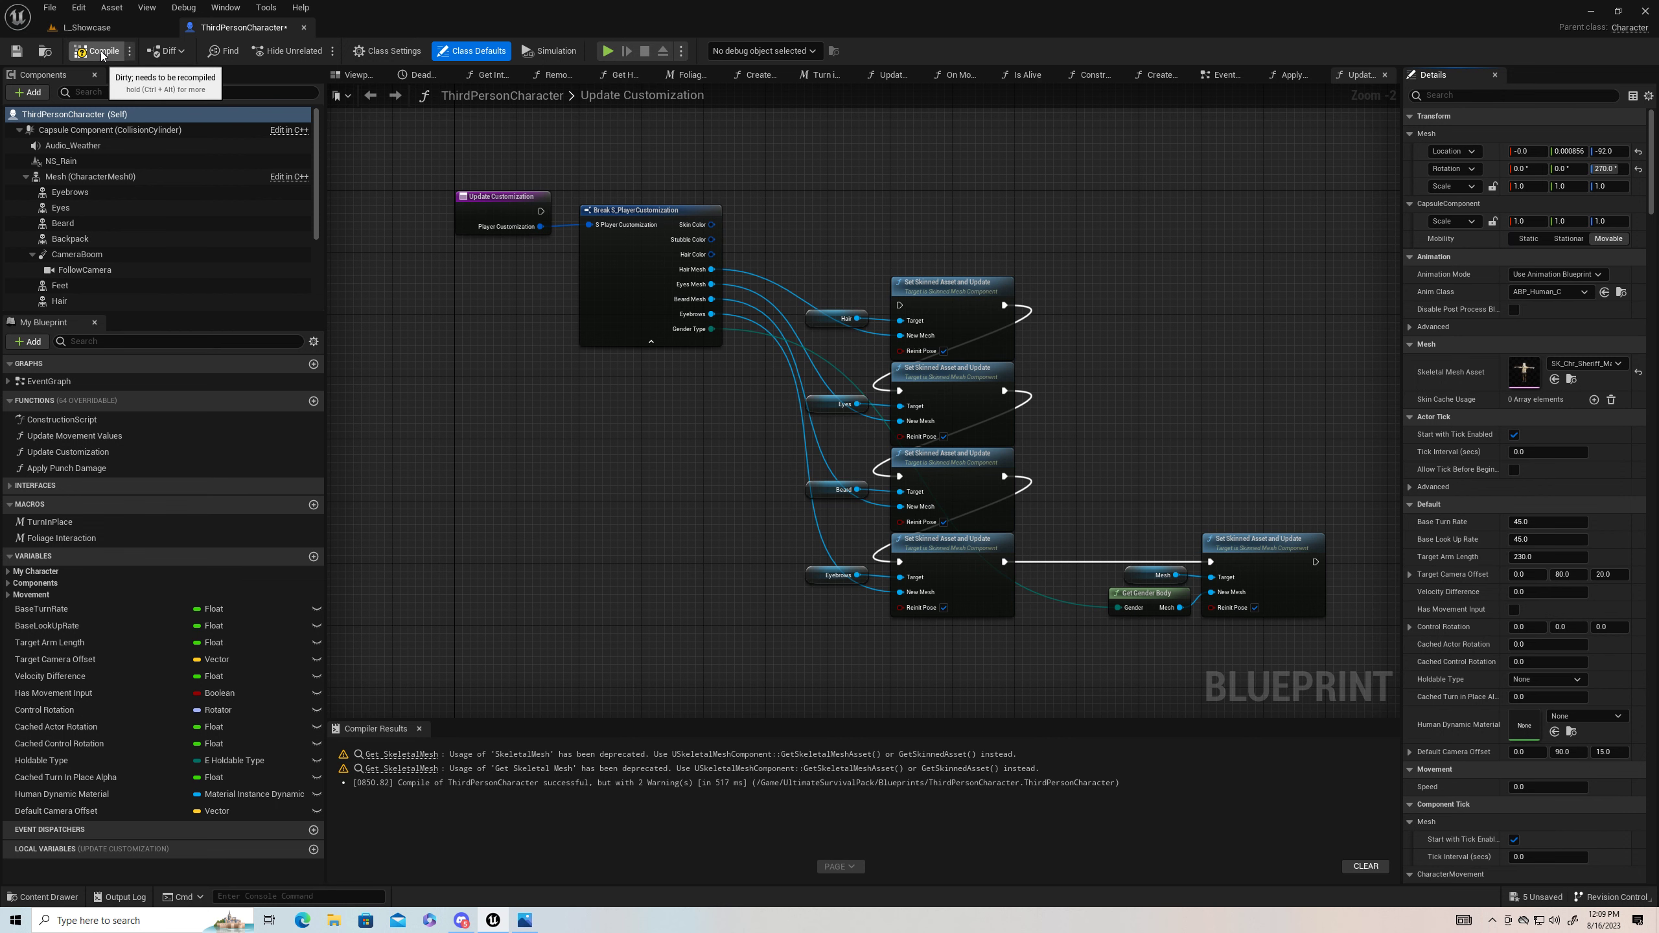
Step: Return to L_Showcase, test-play it with the sheriff mesh on the player character, and stop playing
{"action": "left_click", "coordinate": [90, 35]}
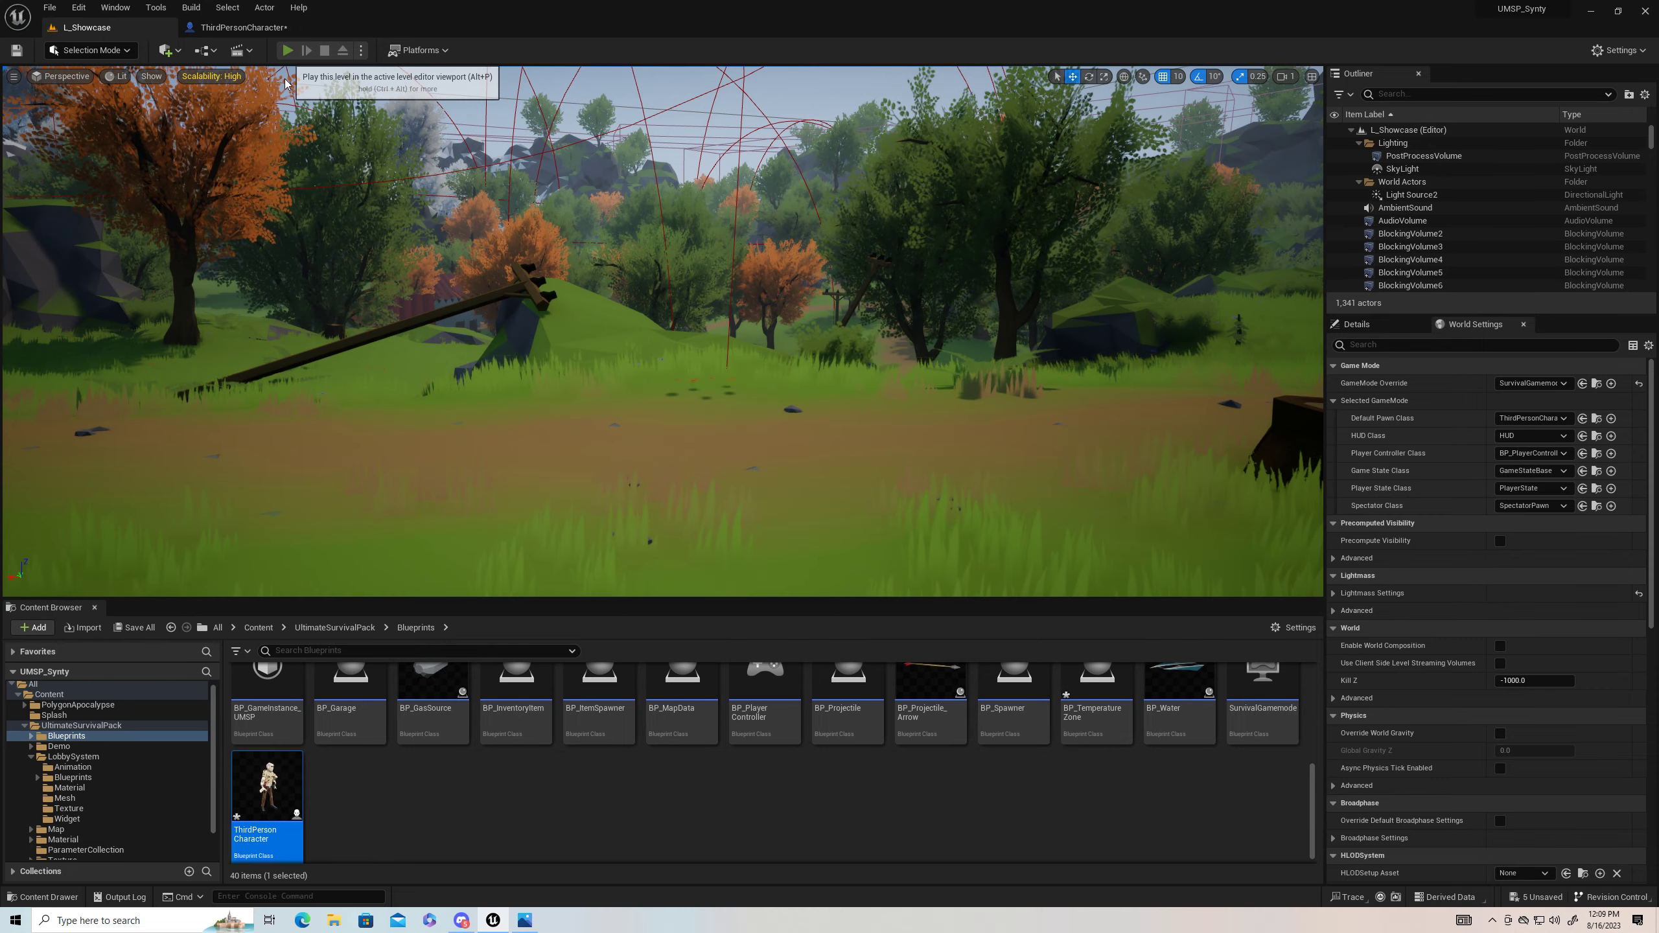
{"action": "left_click", "coordinate": [287, 51]}
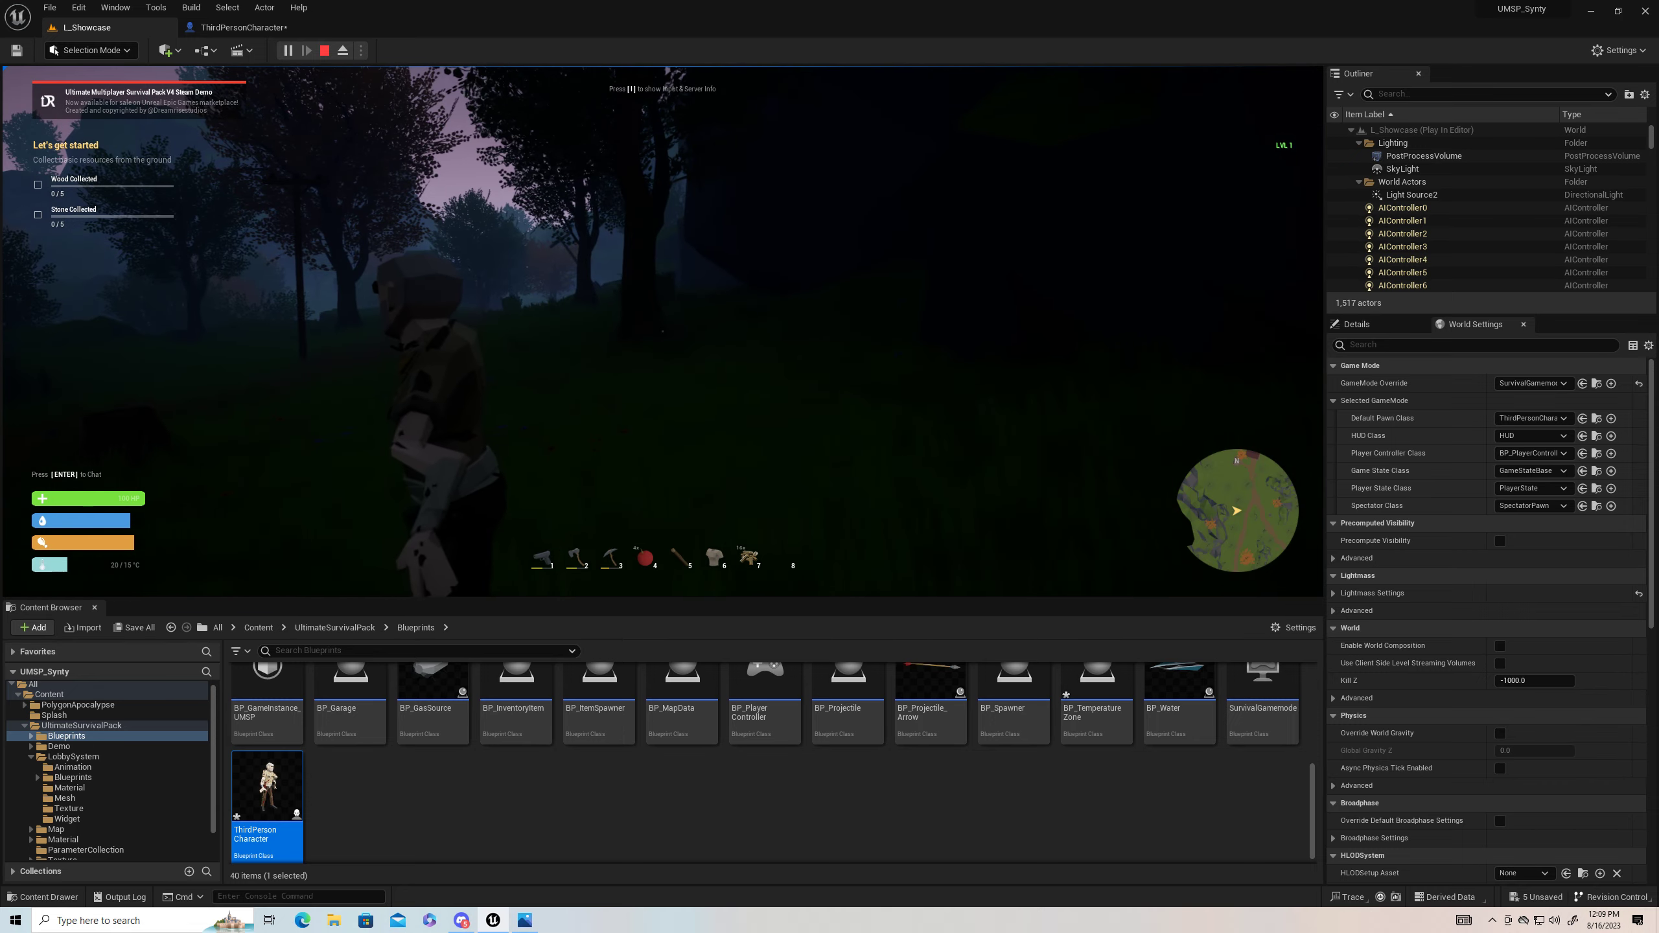
{"action": "key", "text": "Escape"}
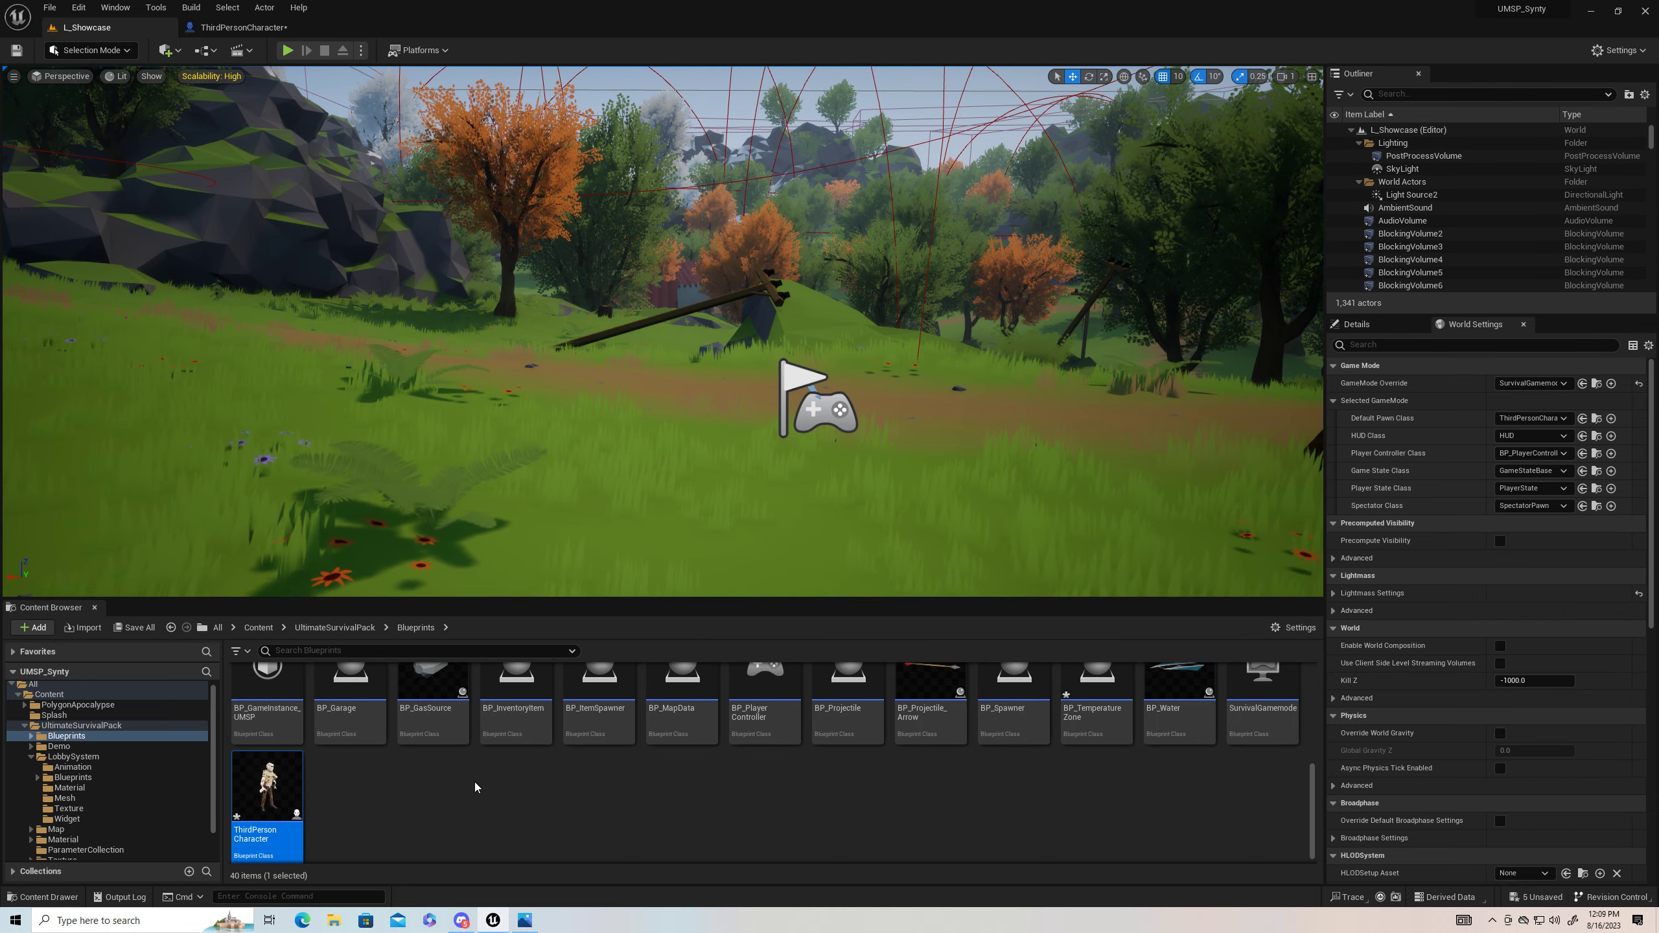
Step: Open the PolygonApocalypse/Meshes/Characters/Rigs folder containing the sheriff's mesh, physics asset and skeleton
{"action": "scroll", "coordinate": [496, 788], "scroll_direction": "down", "scroll_amount": 1}
{"action": "scroll", "coordinate": [516, 793], "scroll_direction": "up", "scroll_amount": 3}
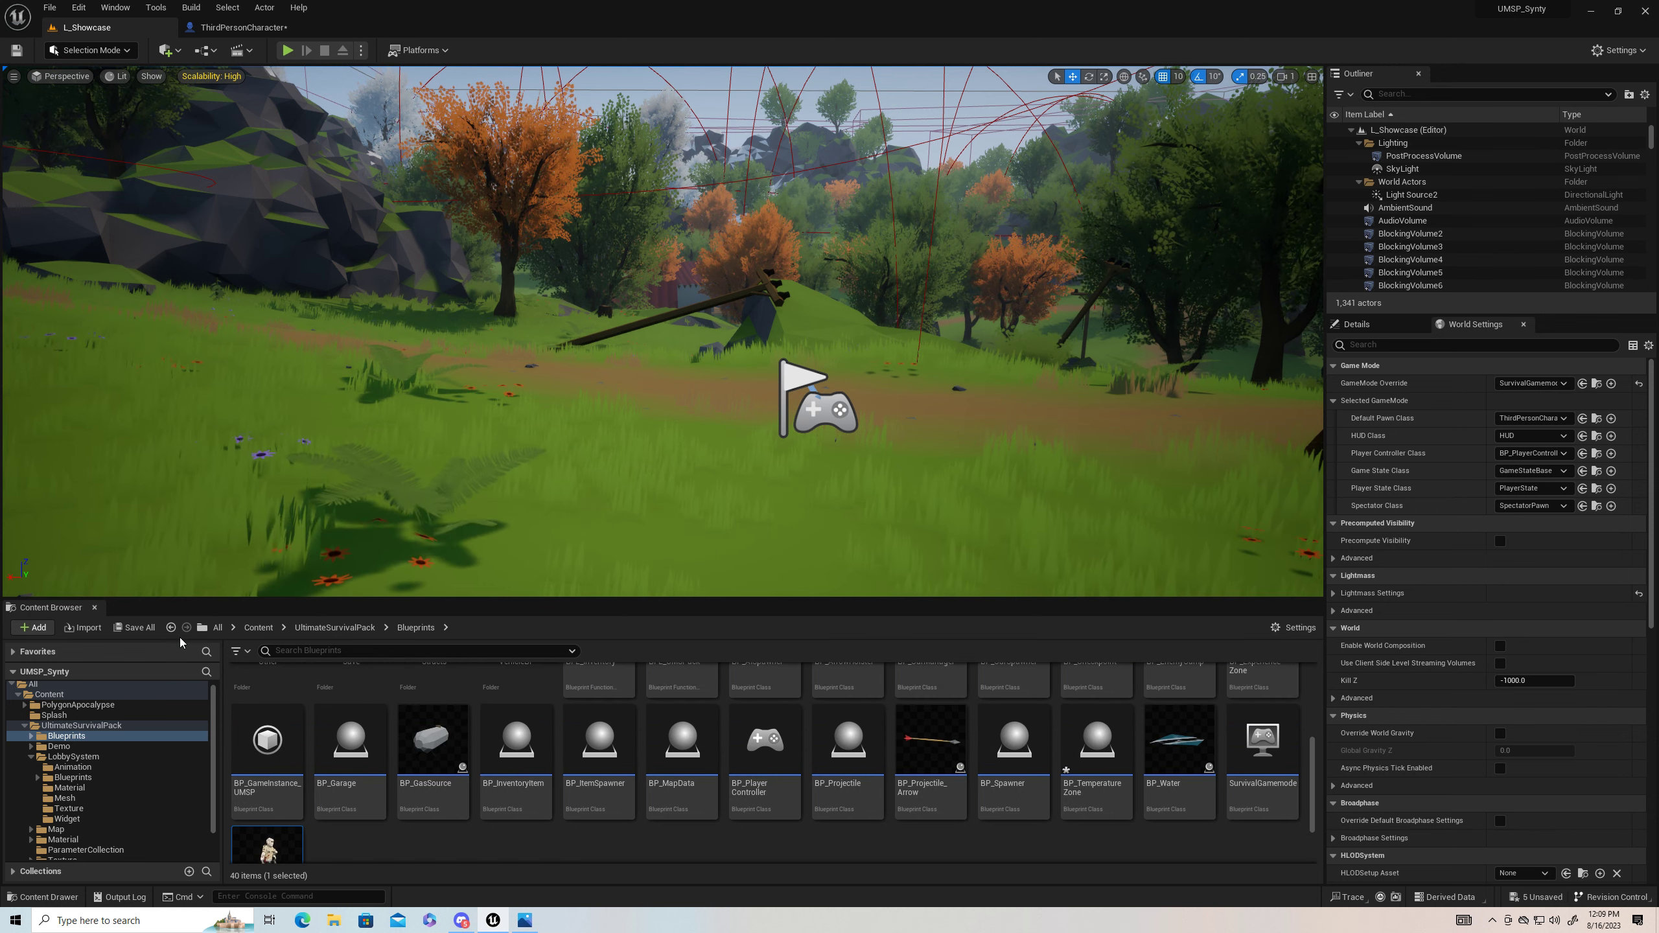
{"action": "left_click", "coordinate": [171, 627]}
{"action": "left_click", "coordinate": [171, 628]}
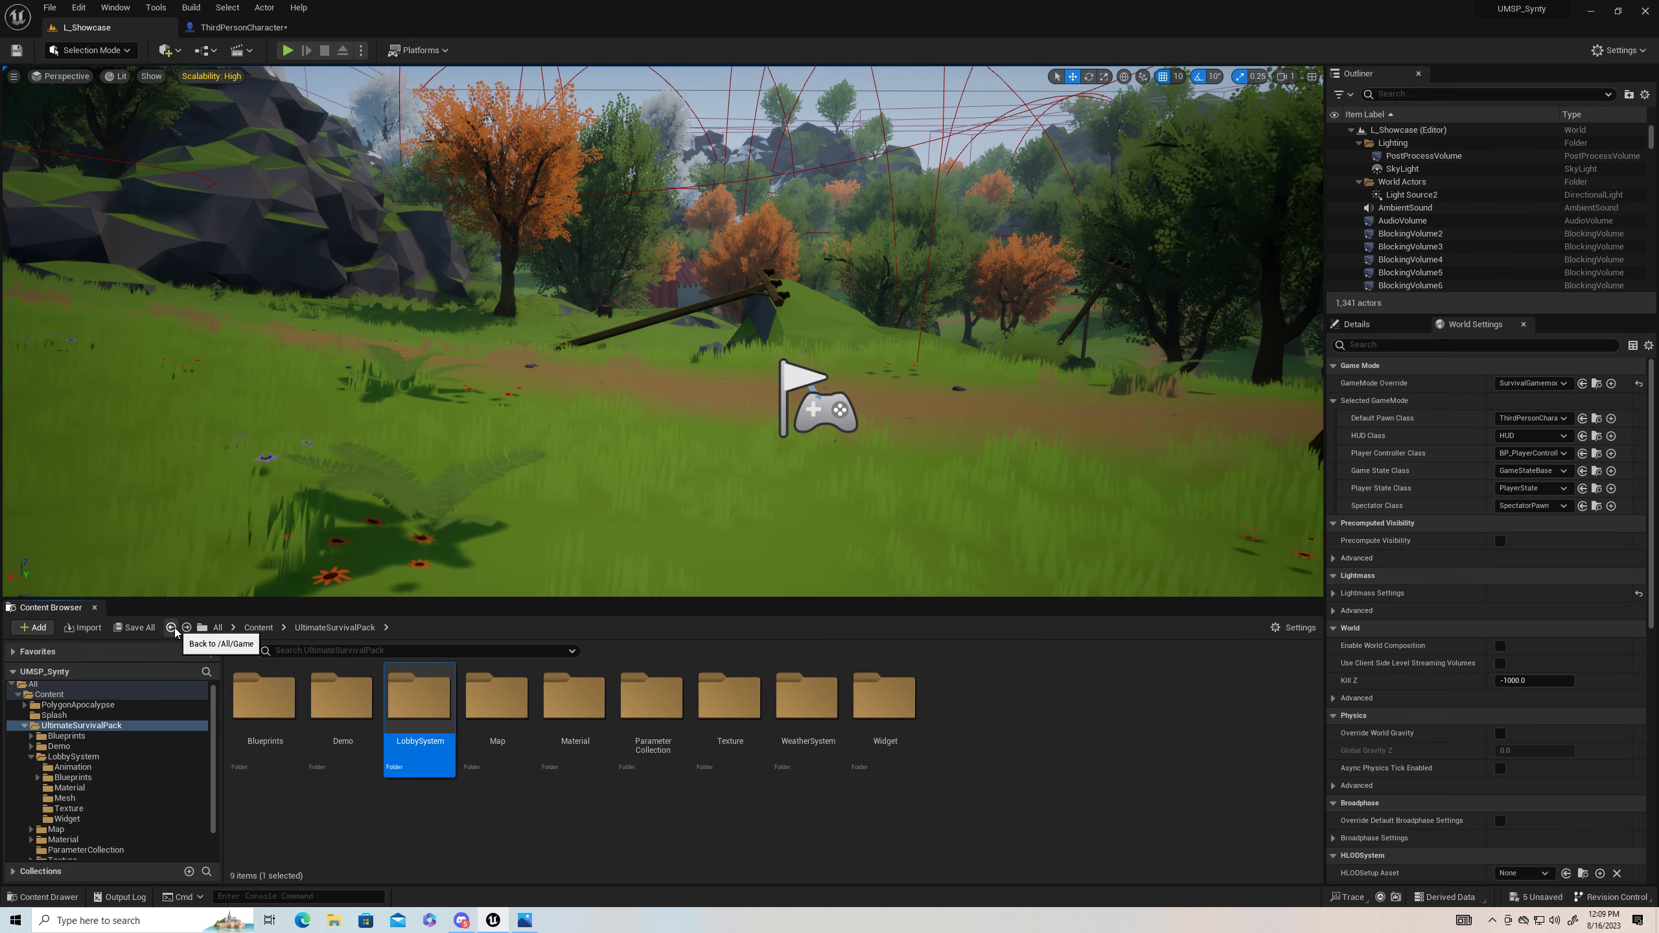
{"action": "left_click", "coordinate": [173, 628]}
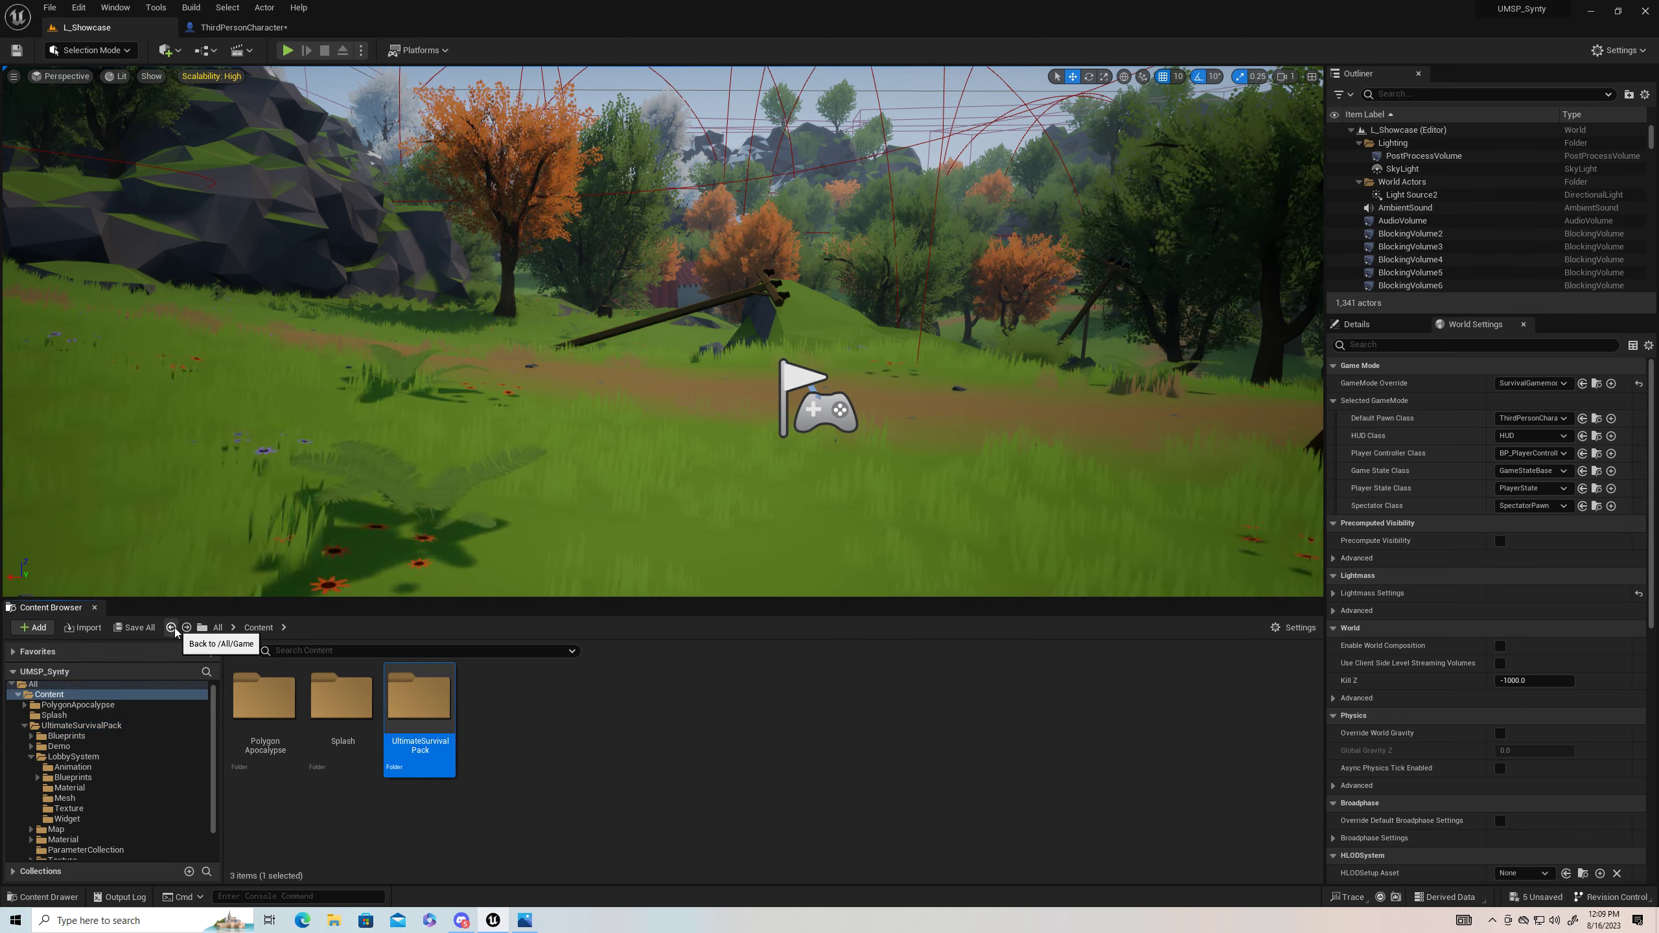
{"action": "double_click", "coordinate": [275, 705]}
{"action": "double_click", "coordinate": [420, 706]}
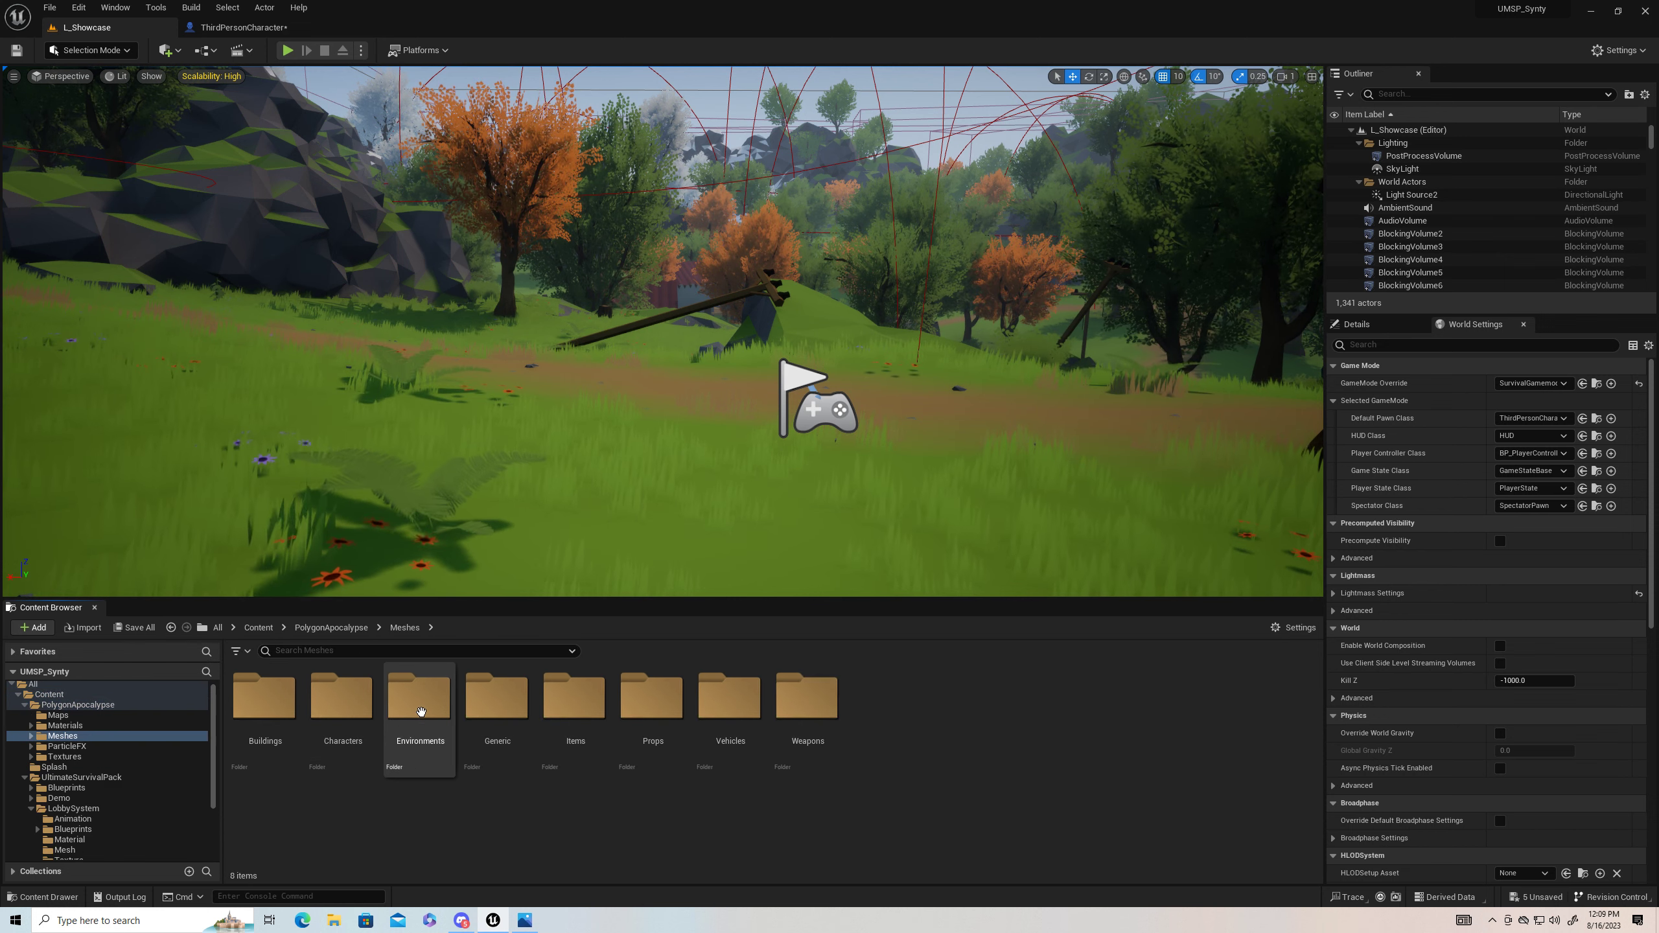
{"action": "double_click", "coordinate": [342, 702]}
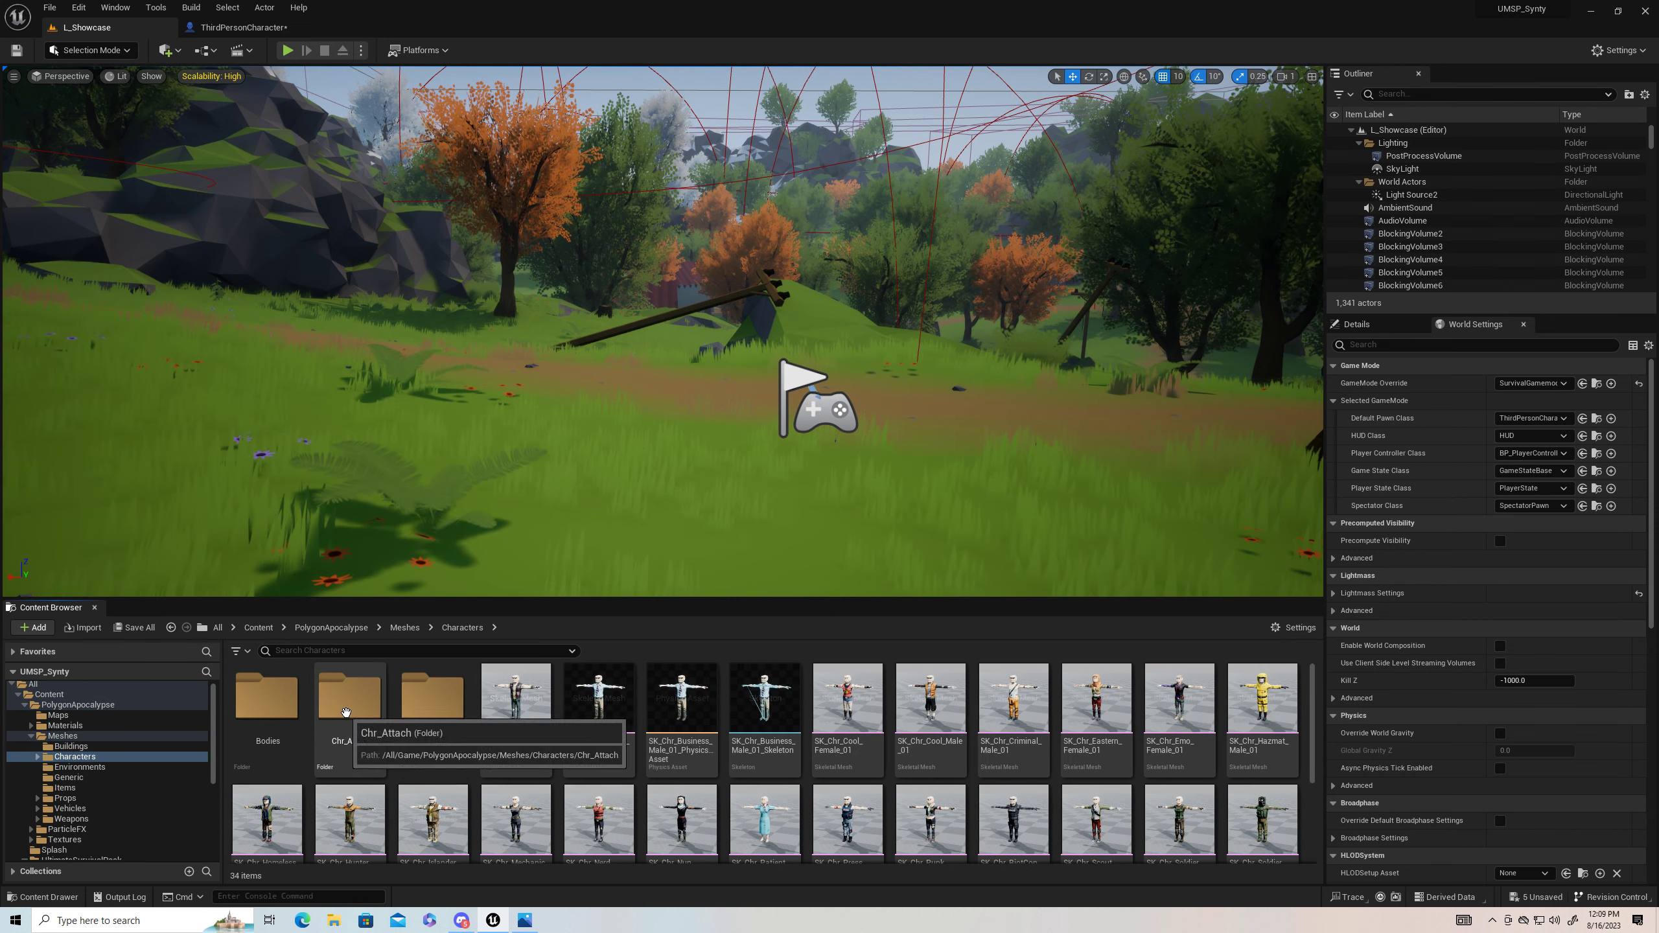
{"action": "double_click", "coordinate": [451, 711]}
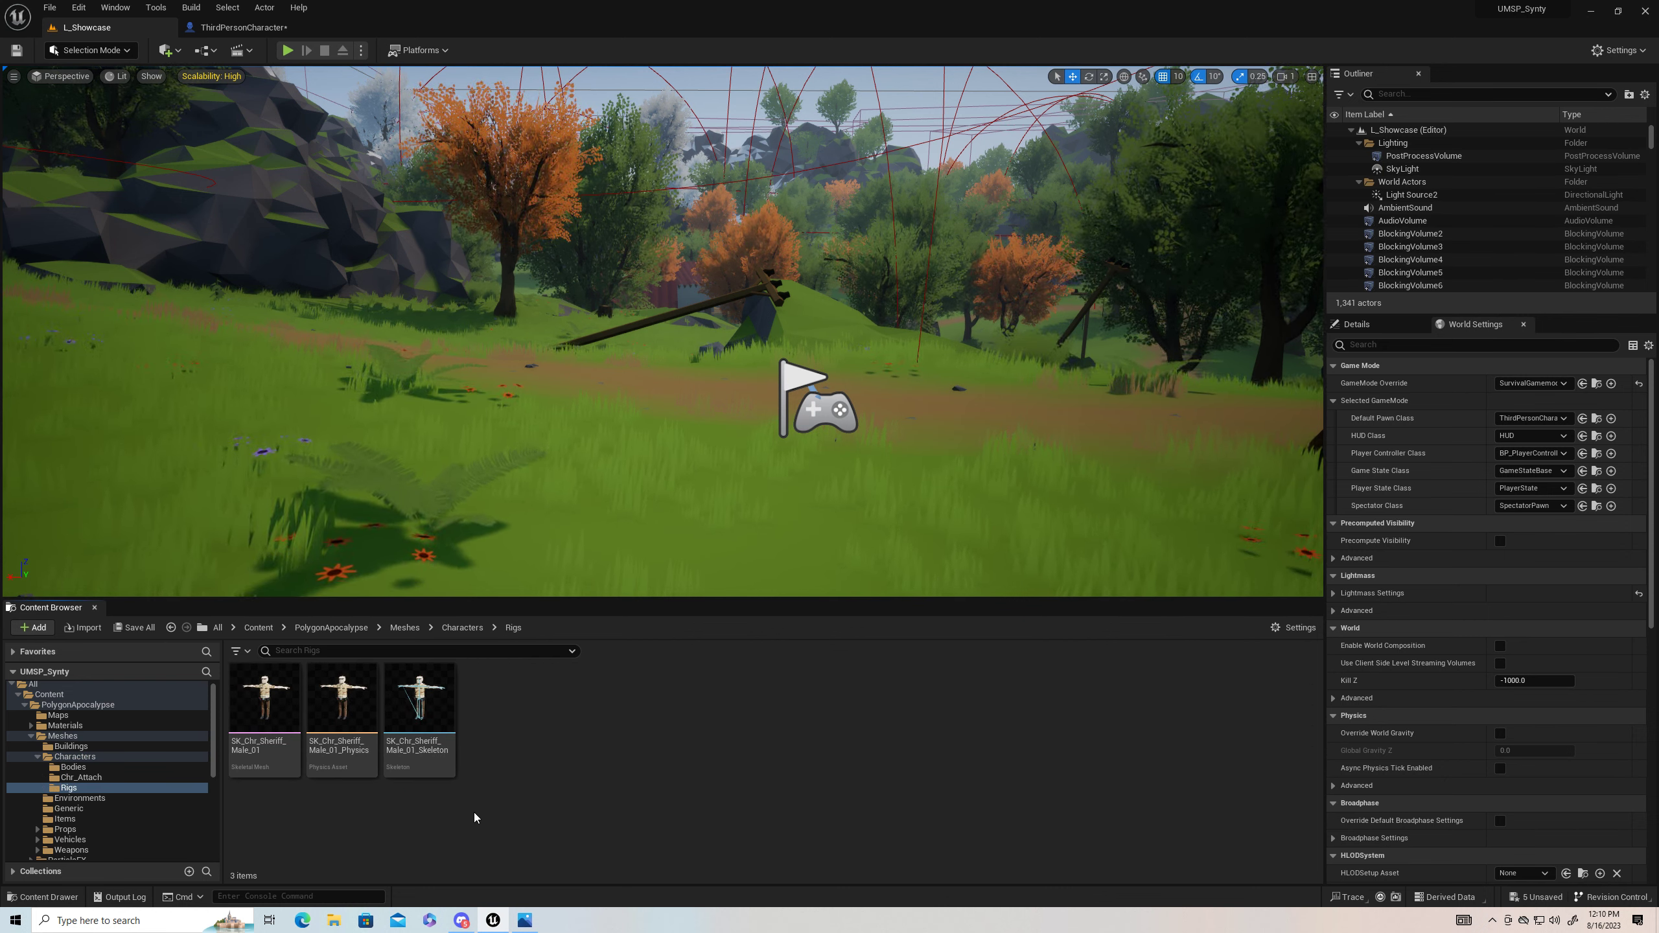
Step: Create an IK Rig asset named IKRig_Synty in the Rigs folder and open it docked in the main editor window
{"action": "right_click", "coordinate": [491, 781]}
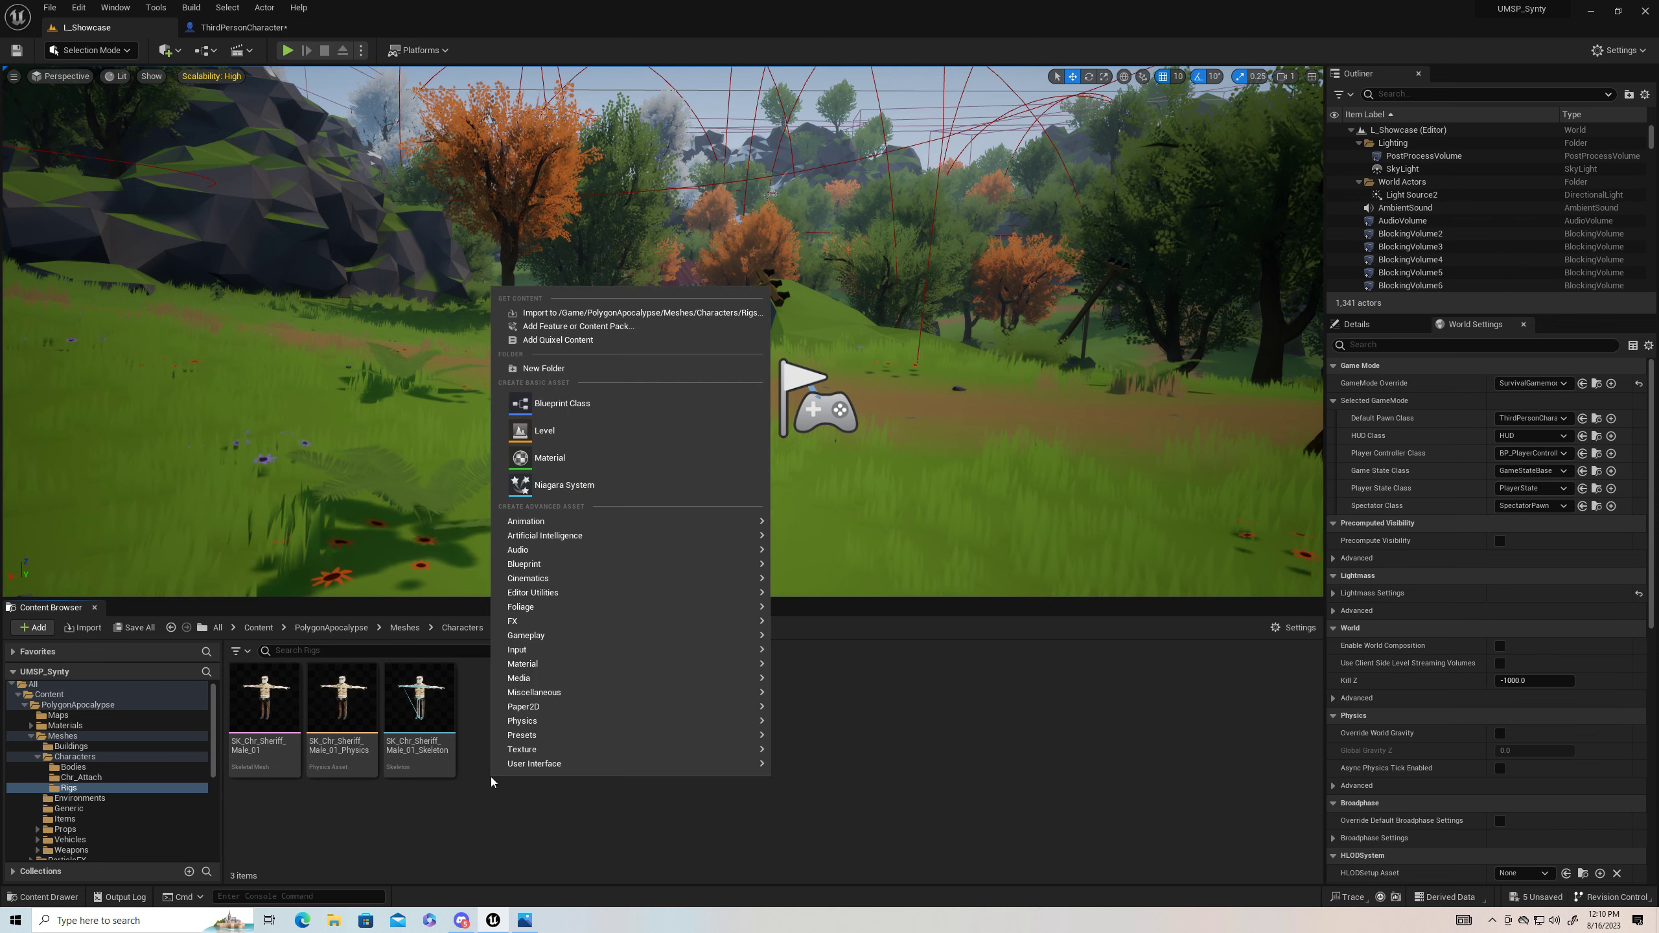
{"action": "mouse_move", "coordinate": [553, 527]}
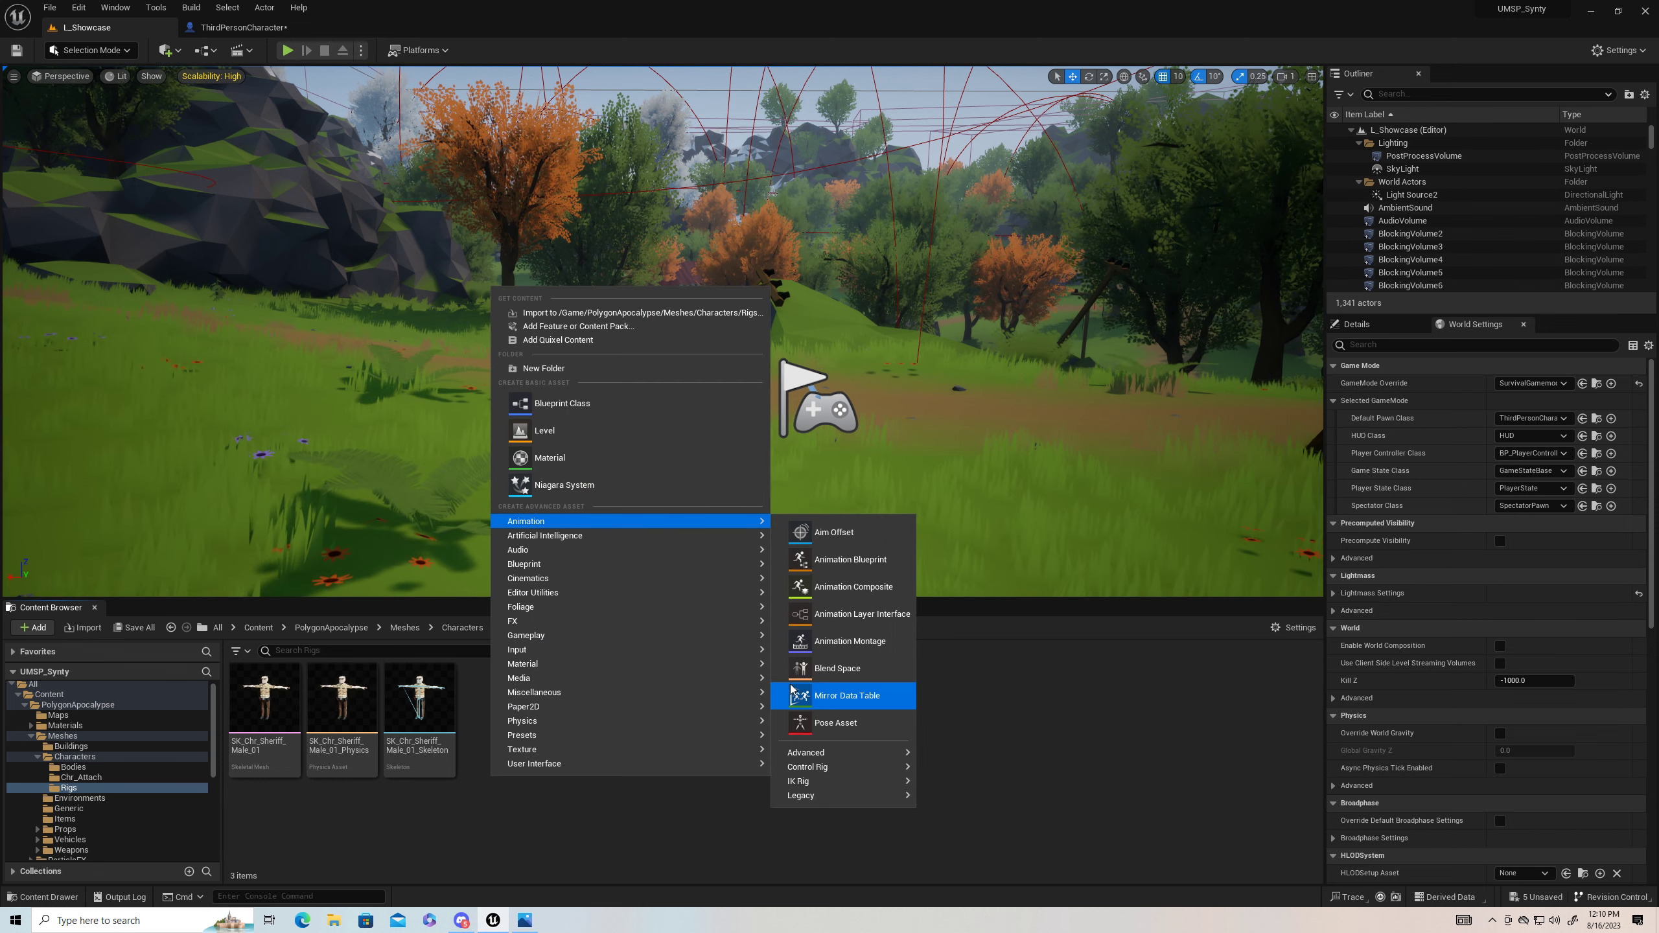
{"action": "mouse_move", "coordinate": [859, 781]}
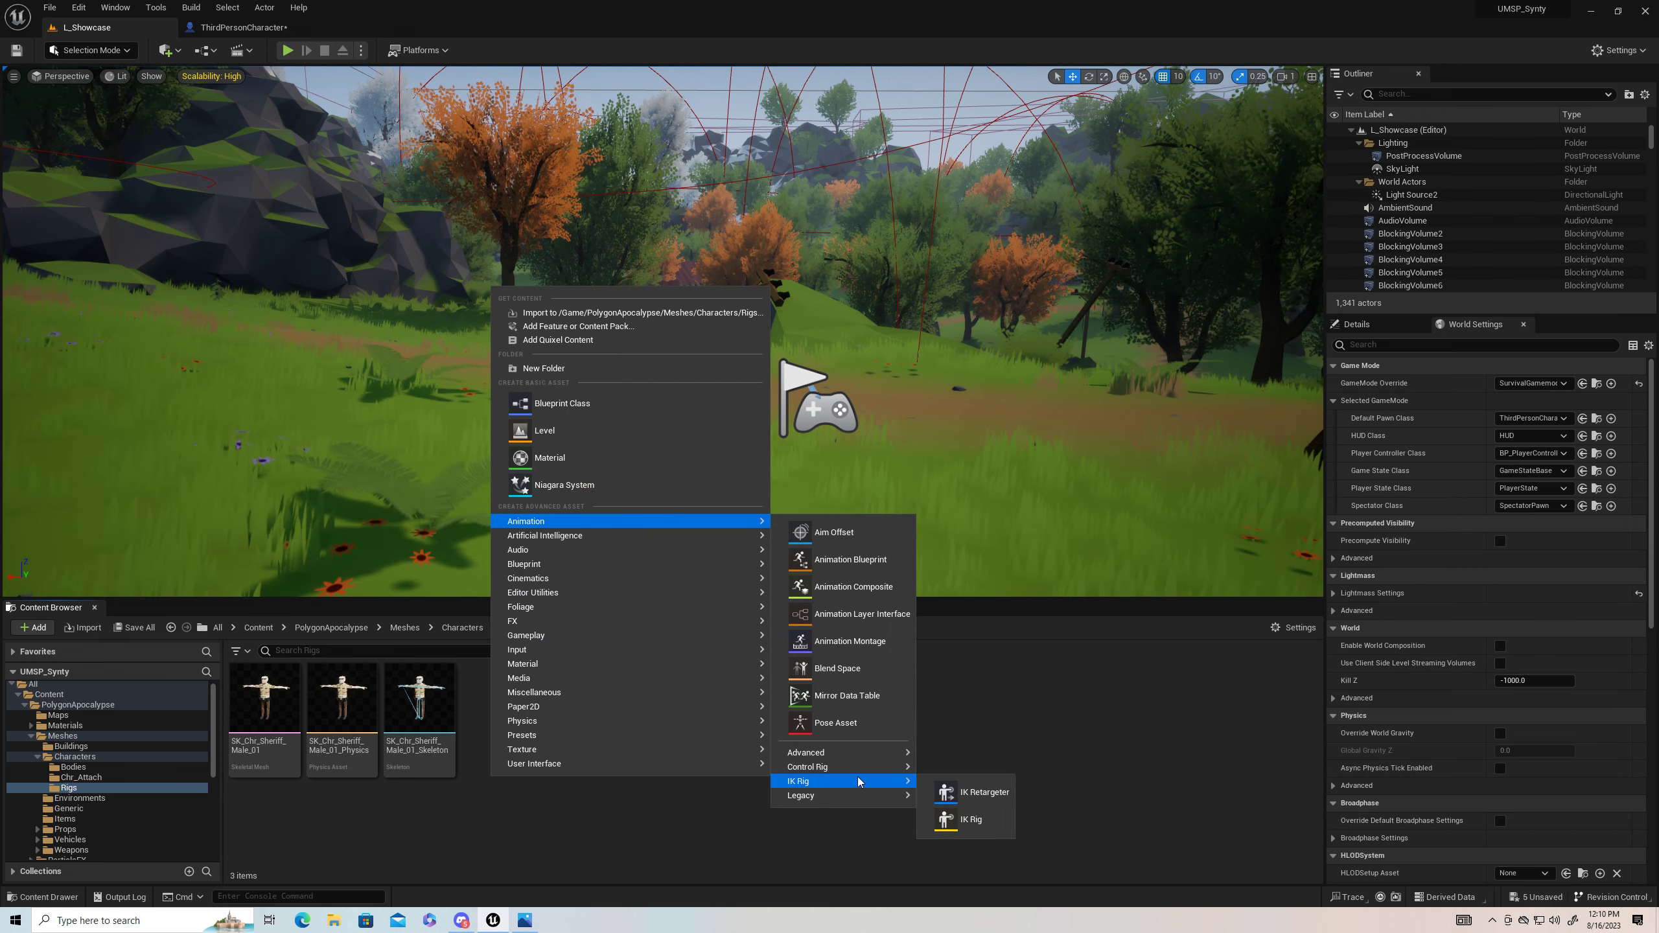
{"action": "left_click", "coordinate": [972, 822]}
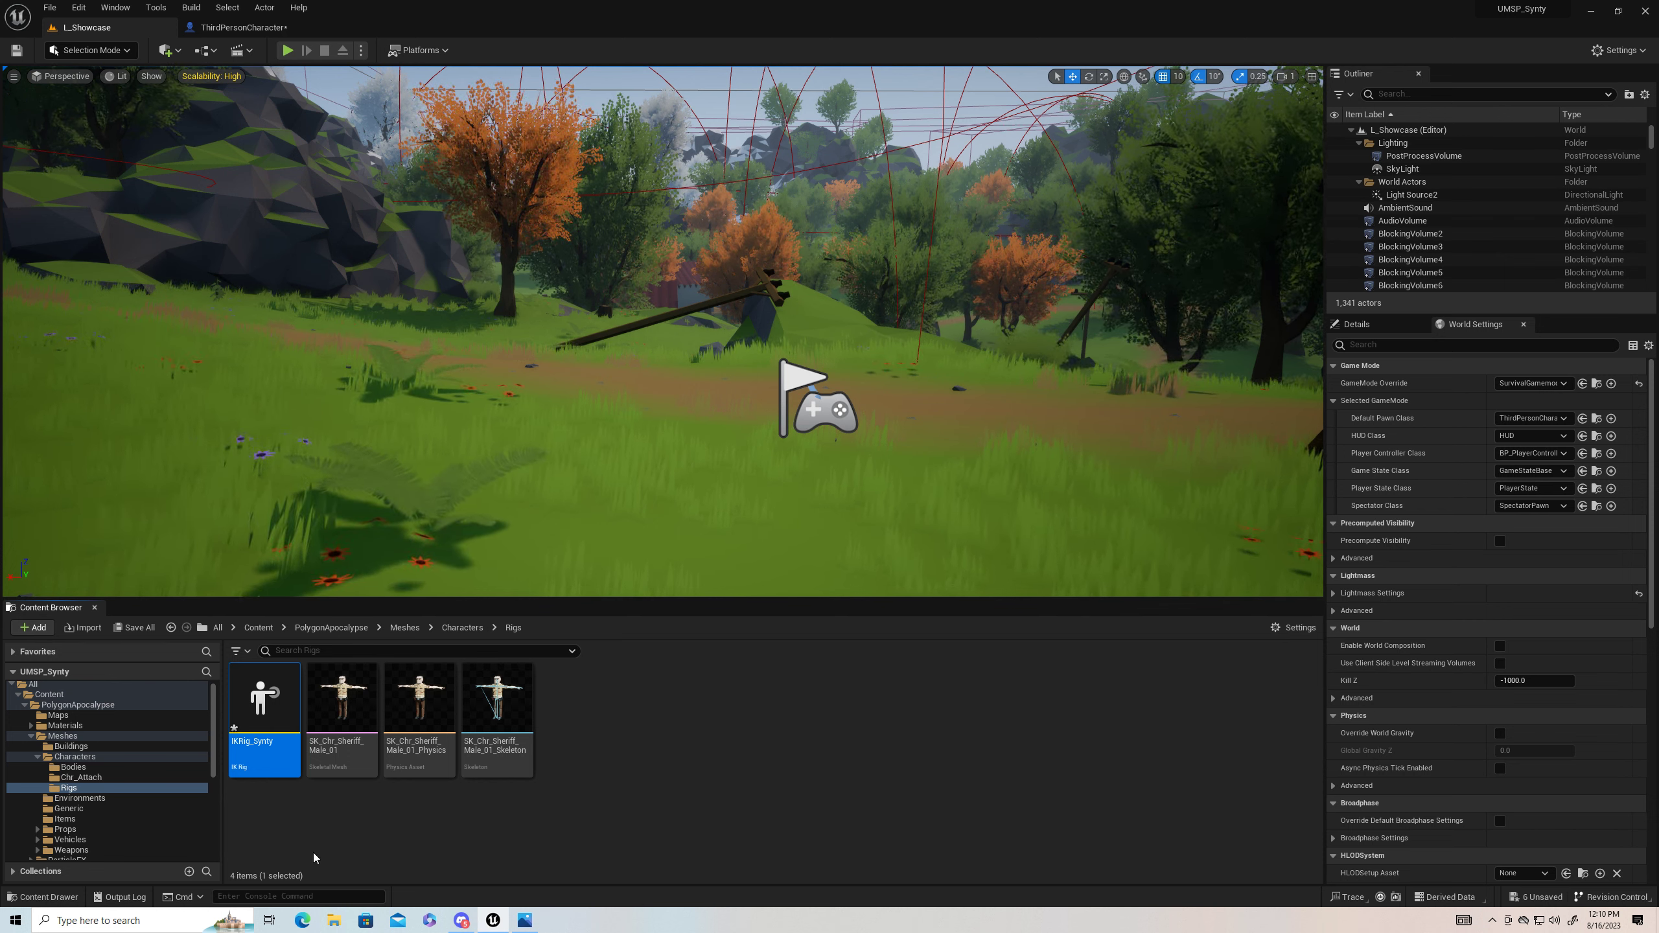
{"action": "double_click", "coordinate": [256, 750]}
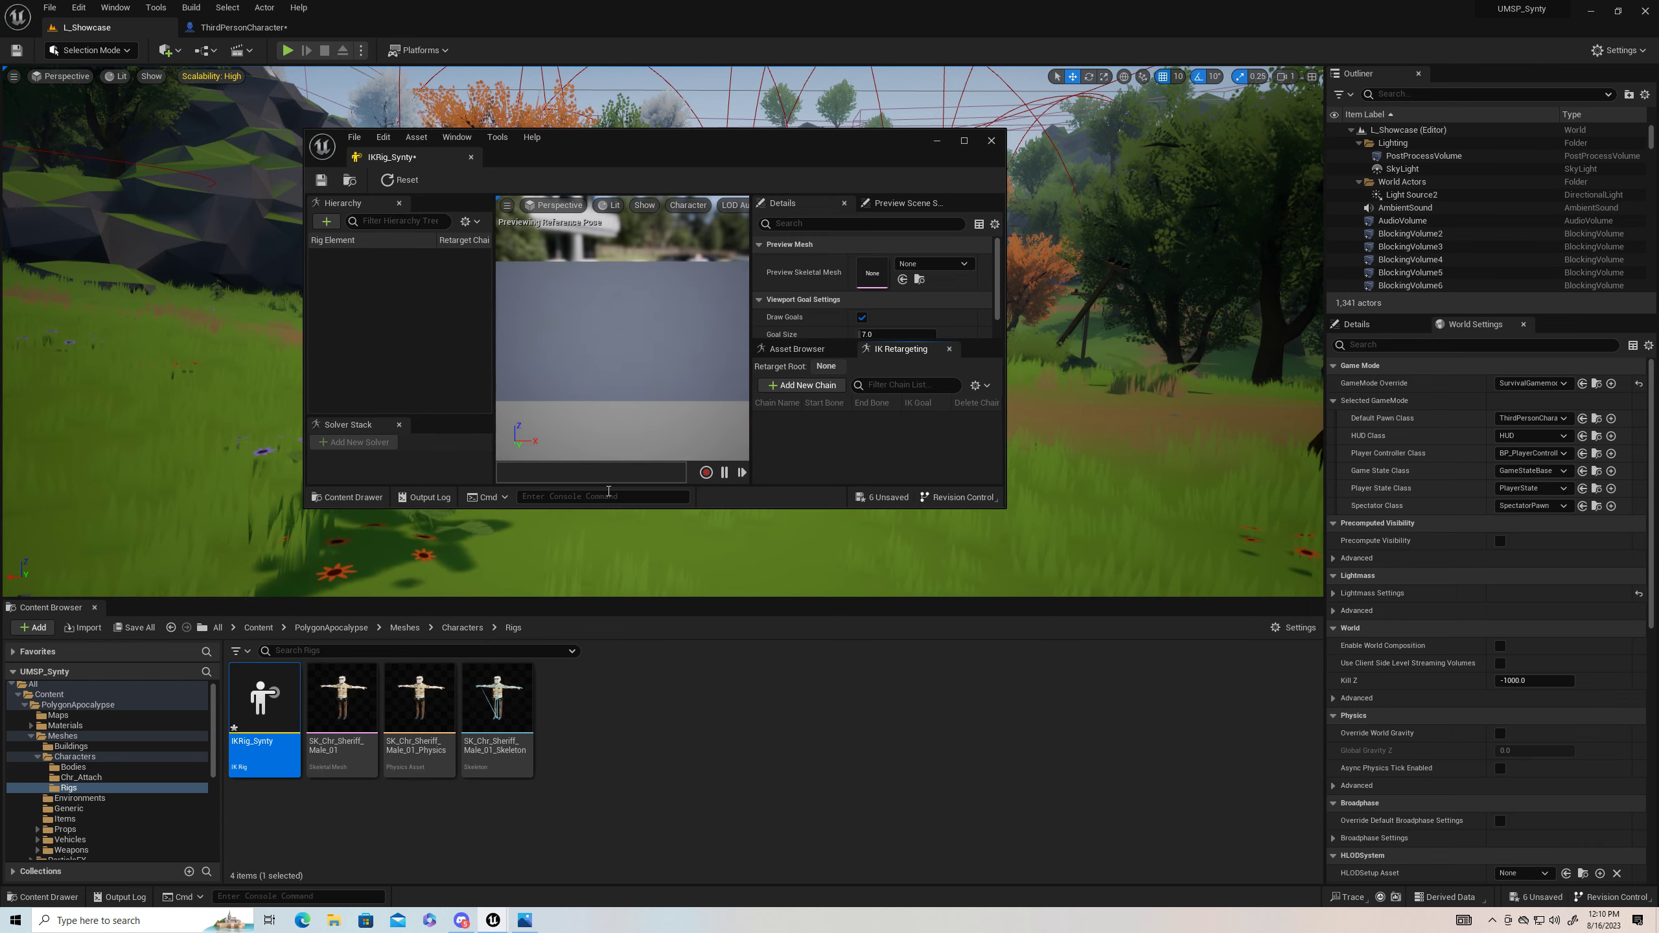
{"action": "left_click_drag", "start_coordinate": [392, 157], "coordinate": [412, 30]}
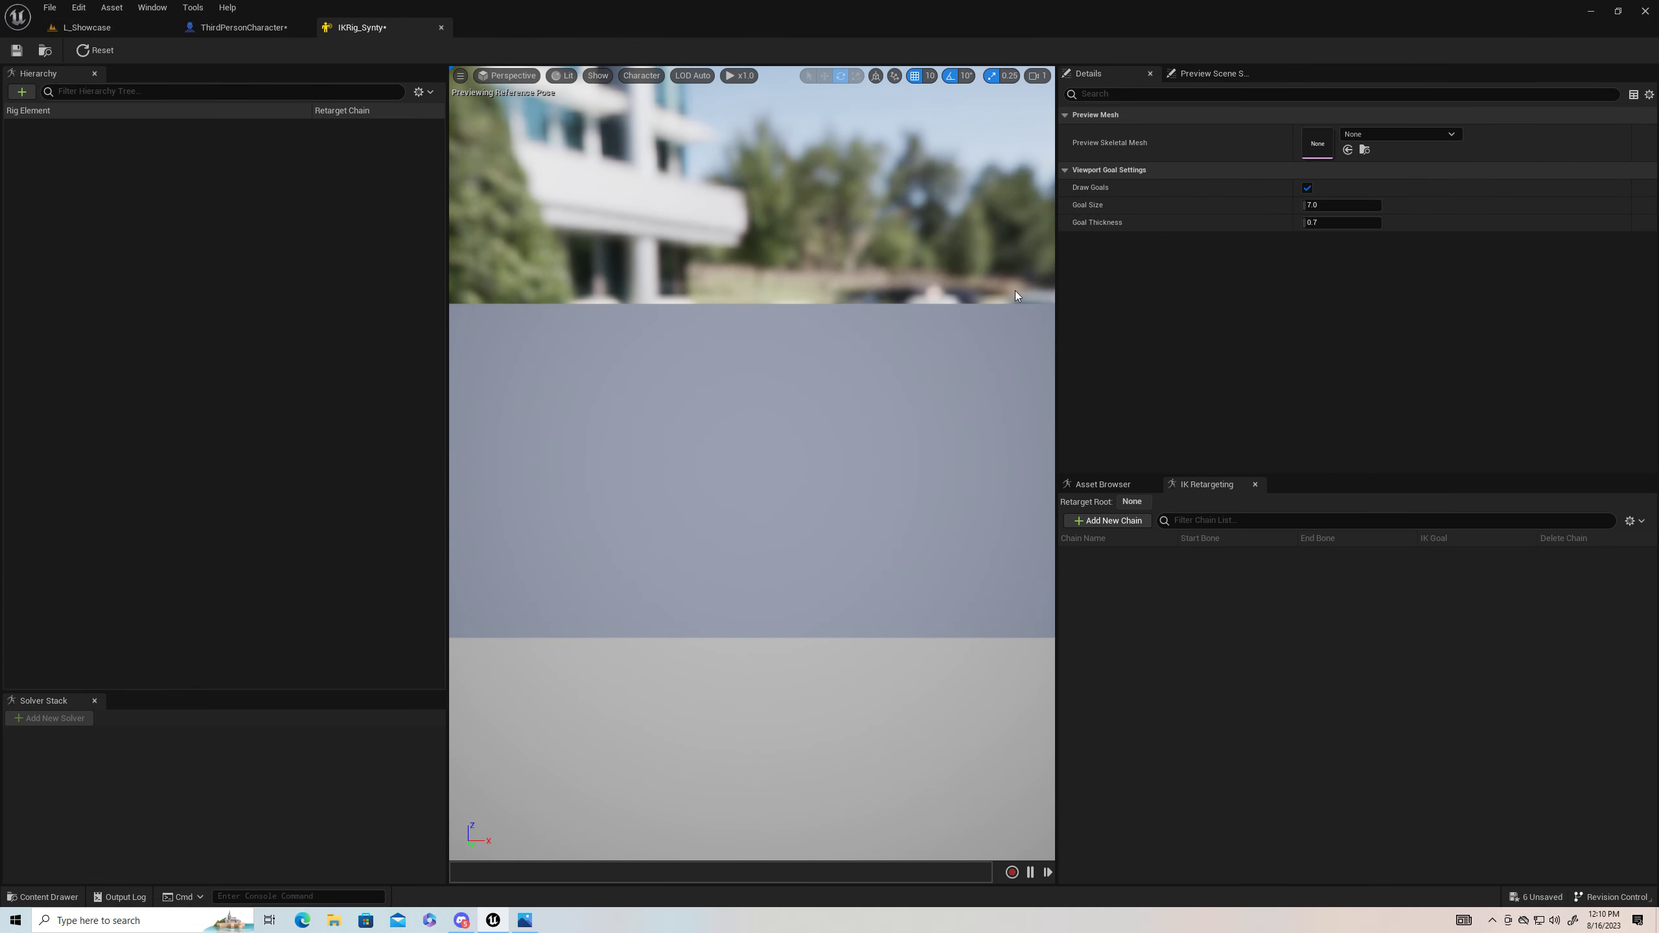
Step: Set the IK rig's Preview Skeletal Mesh to SK_Chr_Sheriff_Male_01
{"action": "left_click", "coordinate": [1450, 134]}
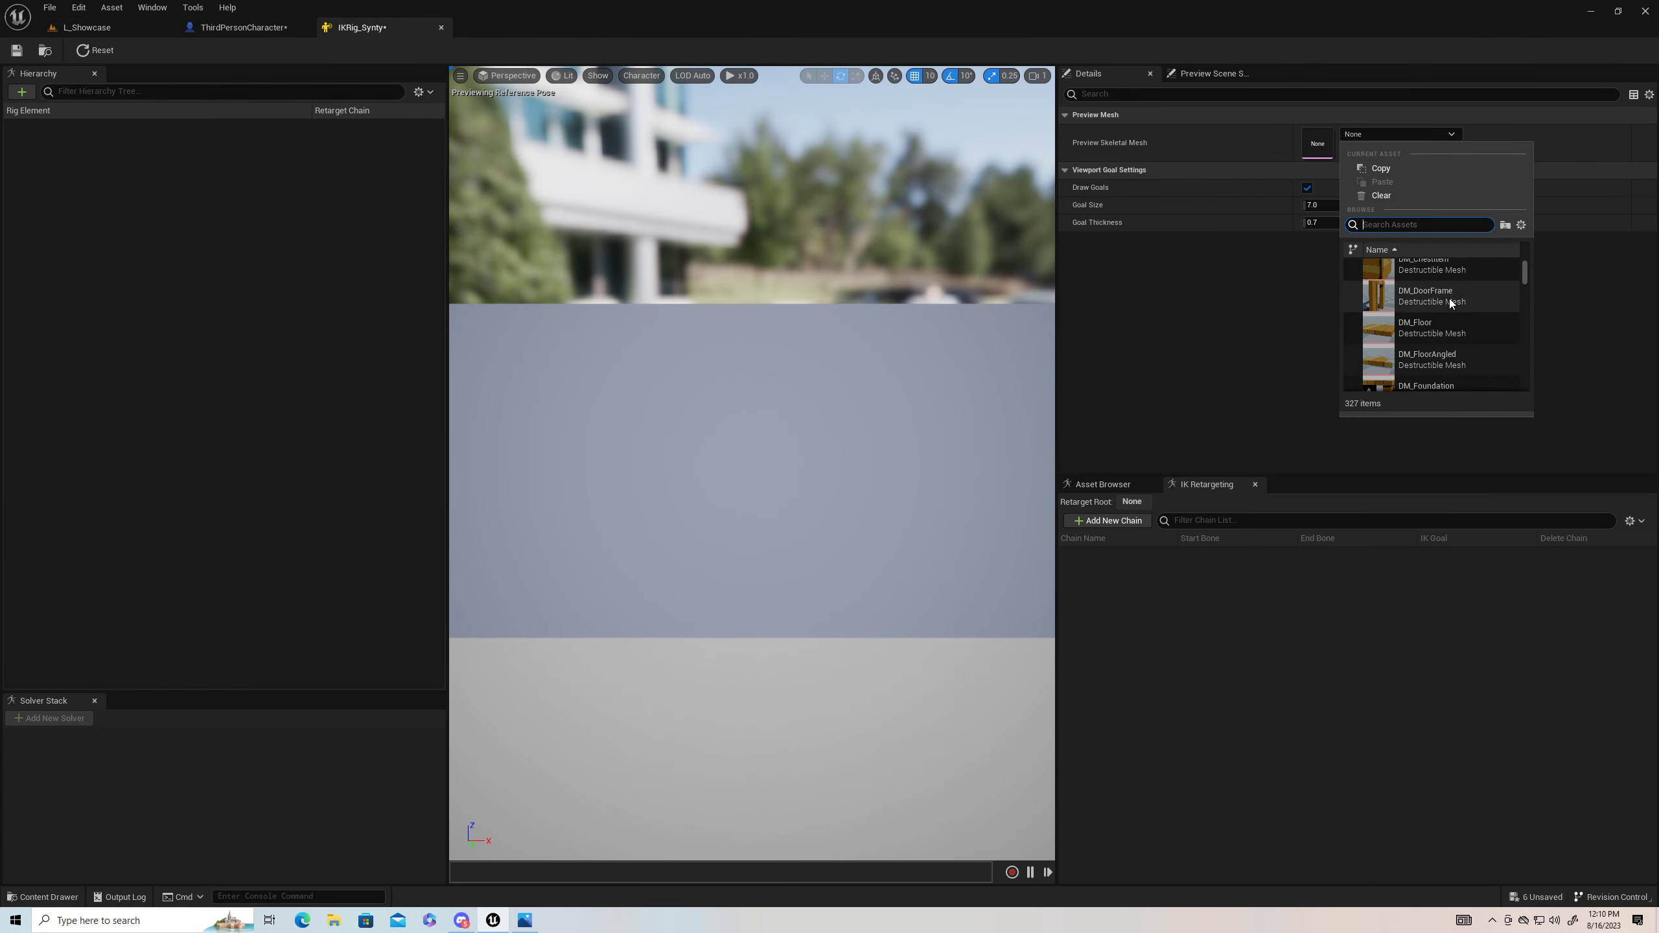
{"action": "scroll", "coordinate": [1450, 304], "scroll_direction": "down", "scroll_amount": 10}
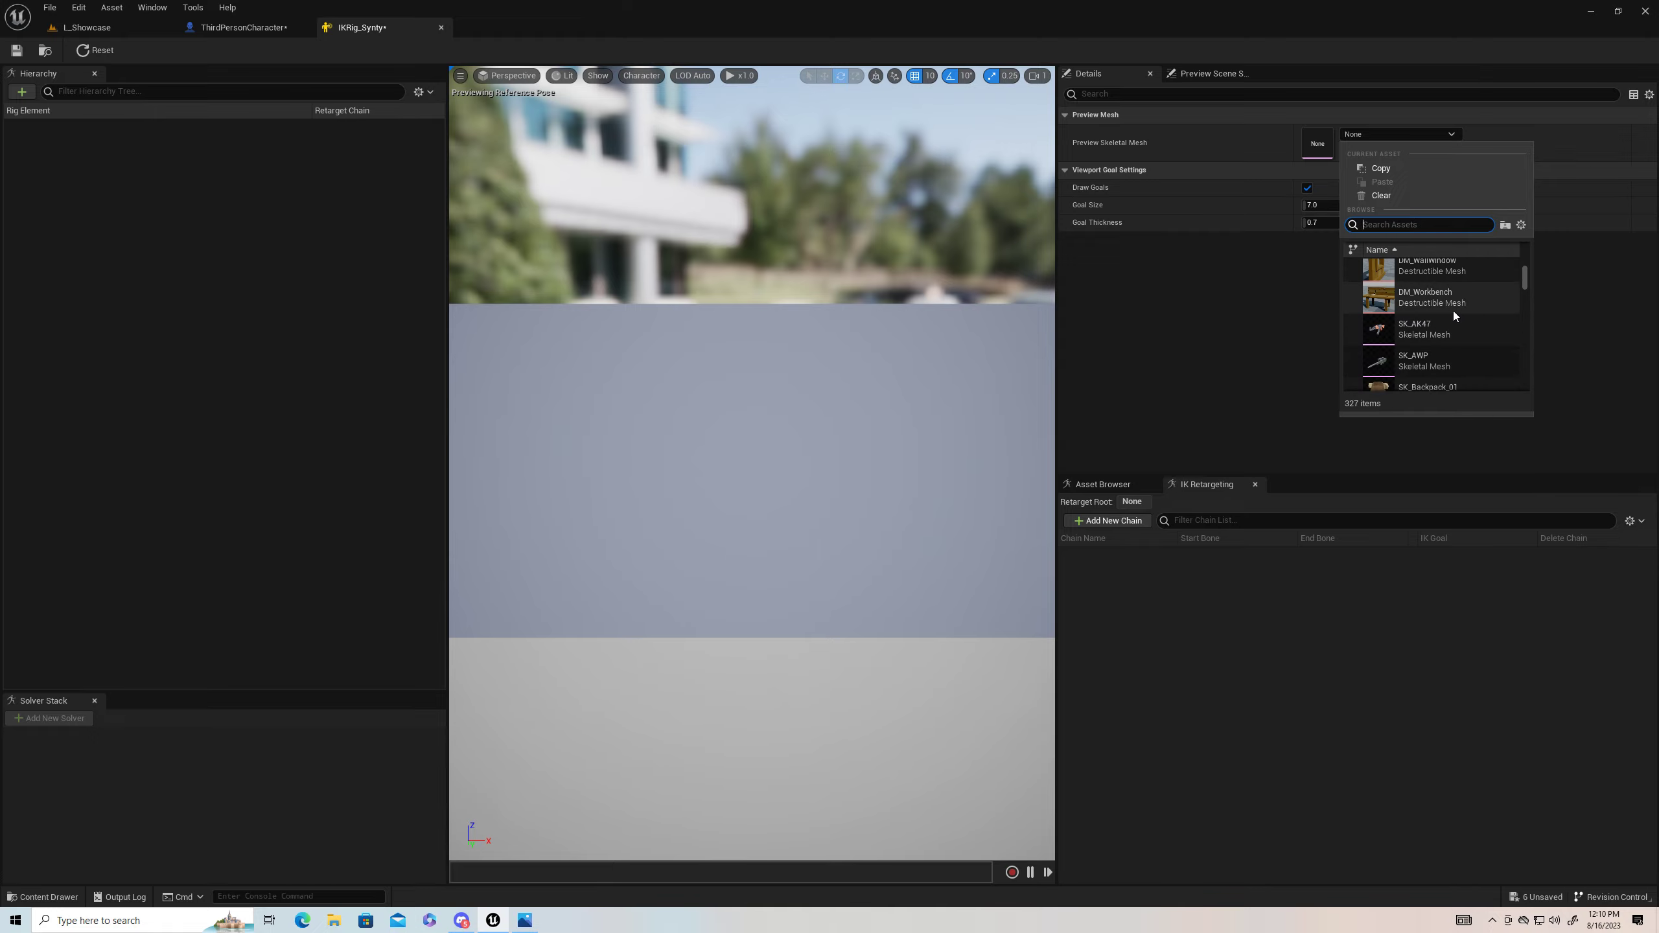
{"action": "scroll", "coordinate": [1454, 312], "scroll_direction": "down", "scroll_amount": 5}
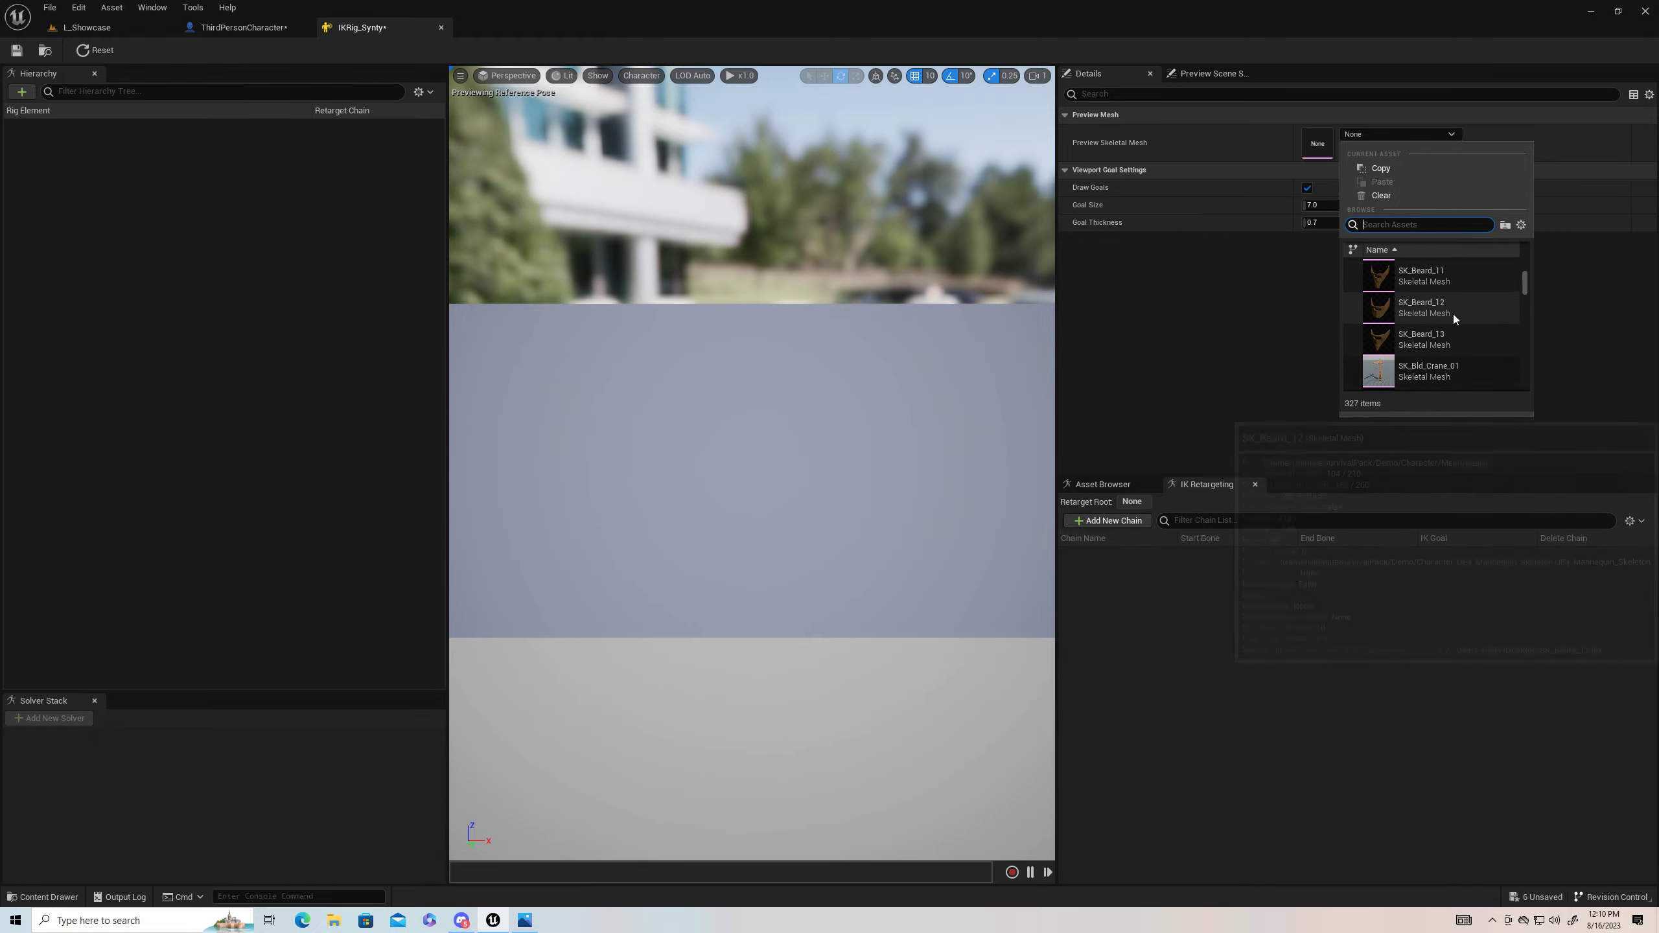
{"action": "scroll", "coordinate": [1451, 314], "scroll_direction": "down", "scroll_amount": 4}
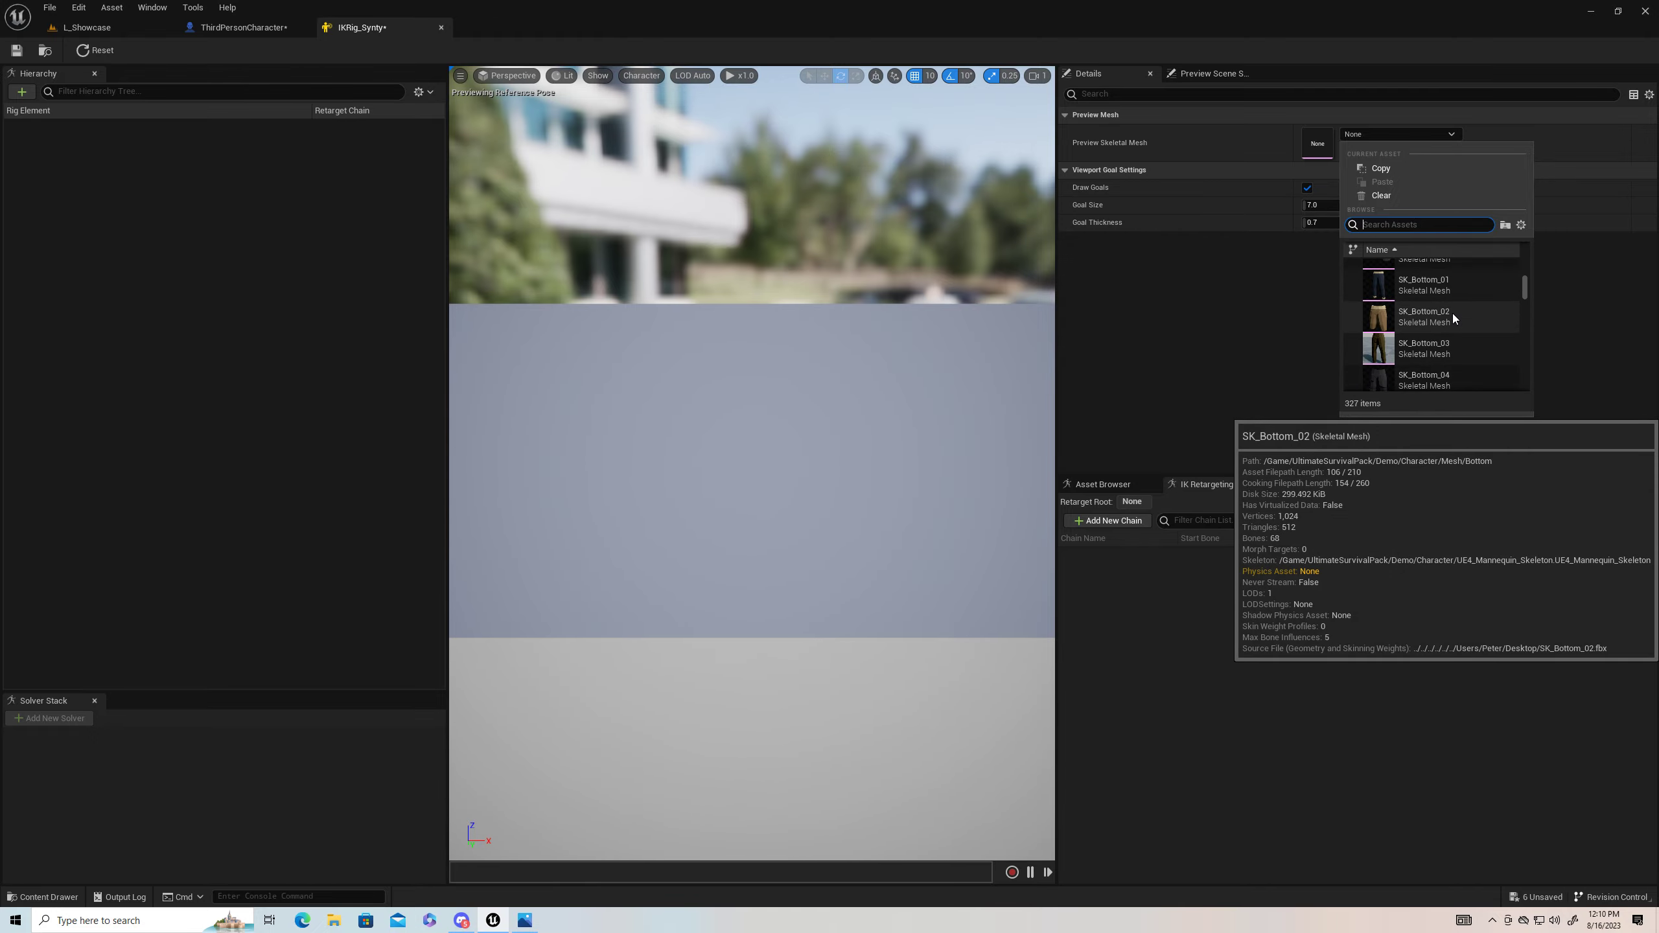
{"action": "scroll", "coordinate": [1452, 314], "scroll_direction": "down", "scroll_amount": 3}
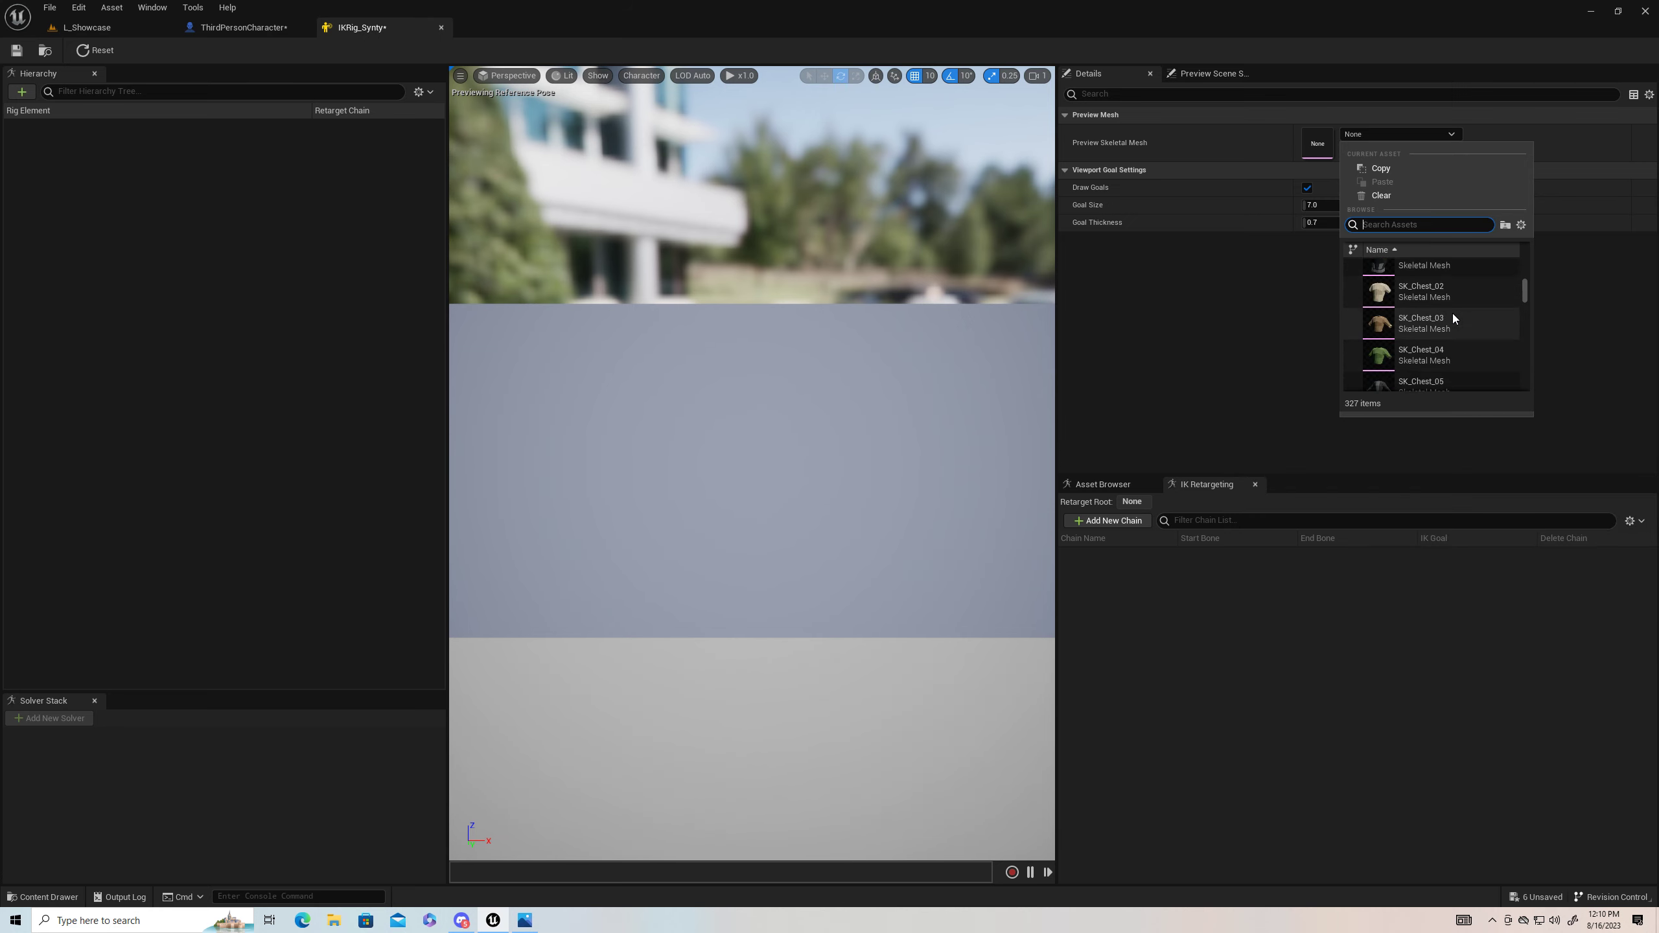
{"action": "scroll", "coordinate": [1451, 313], "scroll_direction": "down", "scroll_amount": 1}
{"action": "left_click_drag", "start_coordinate": [1519, 294], "coordinate": [1525, 306]}
{"action": "scroll", "coordinate": [1448, 330], "scroll_direction": "up", "scroll_amount": 5}
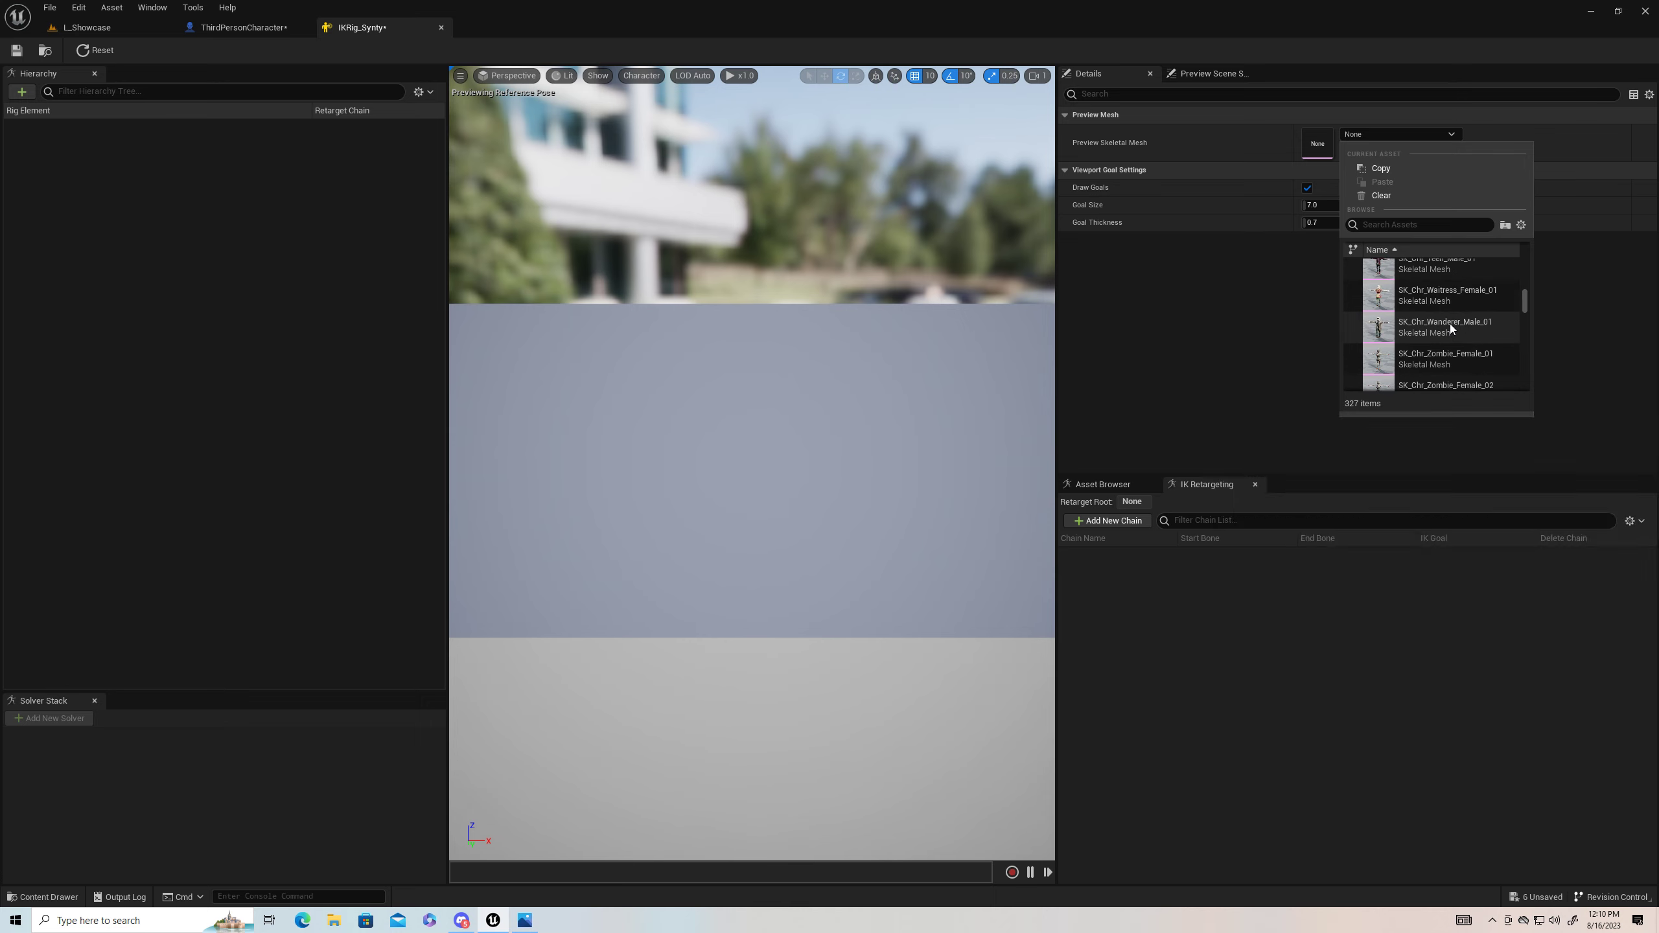
{"action": "left_click", "coordinate": [1436, 301]}
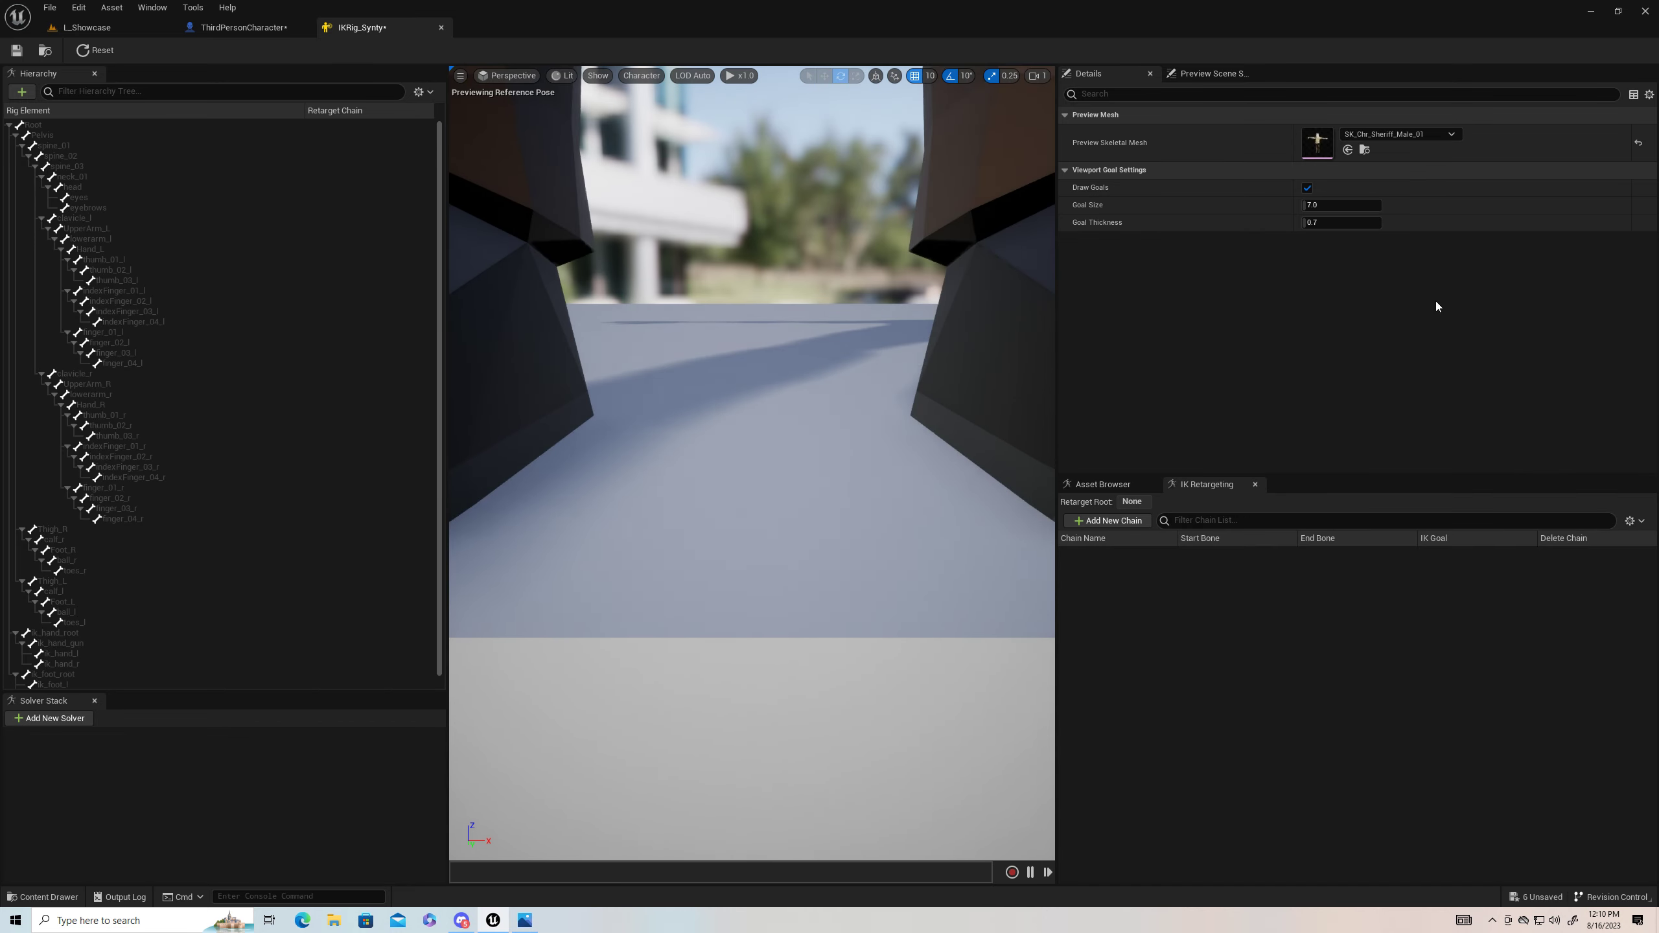
Step: Frame the whole sheriff in the preview and select the Root bone in the rig hierarchy
{"action": "right_click_drag", "start_coordinate": [858, 319], "coordinate": [822, 295]}
{"action": "key", "text": "w"}
{"action": "key", "text": "s"}
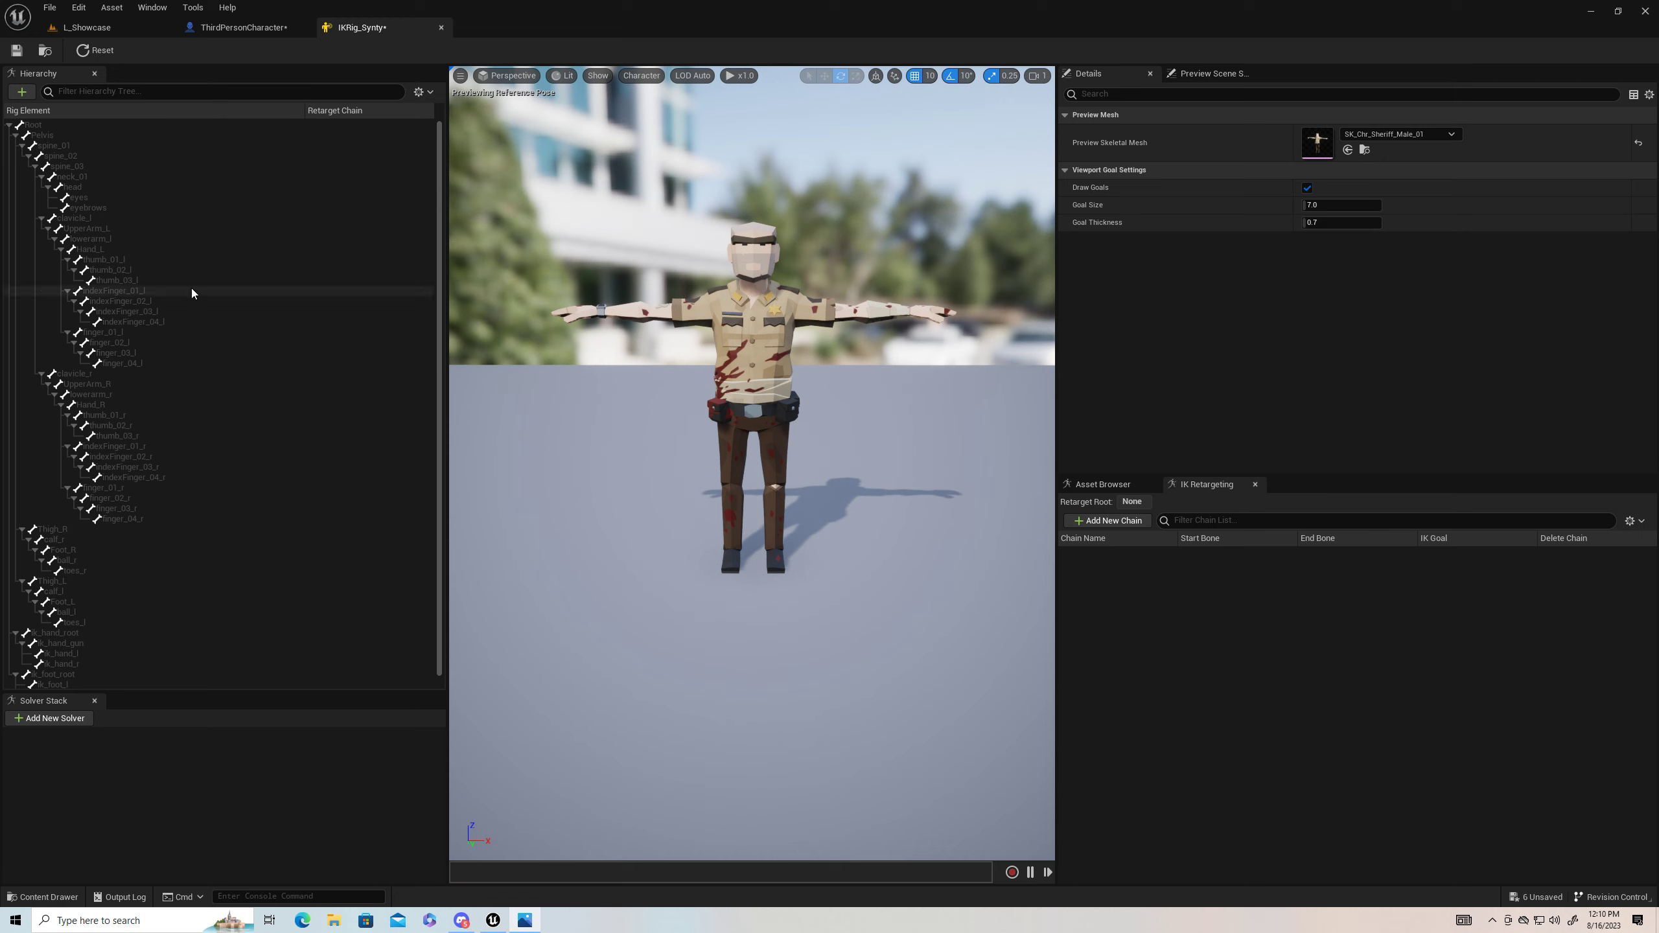
{"action": "left_click", "coordinate": [85, 125]}
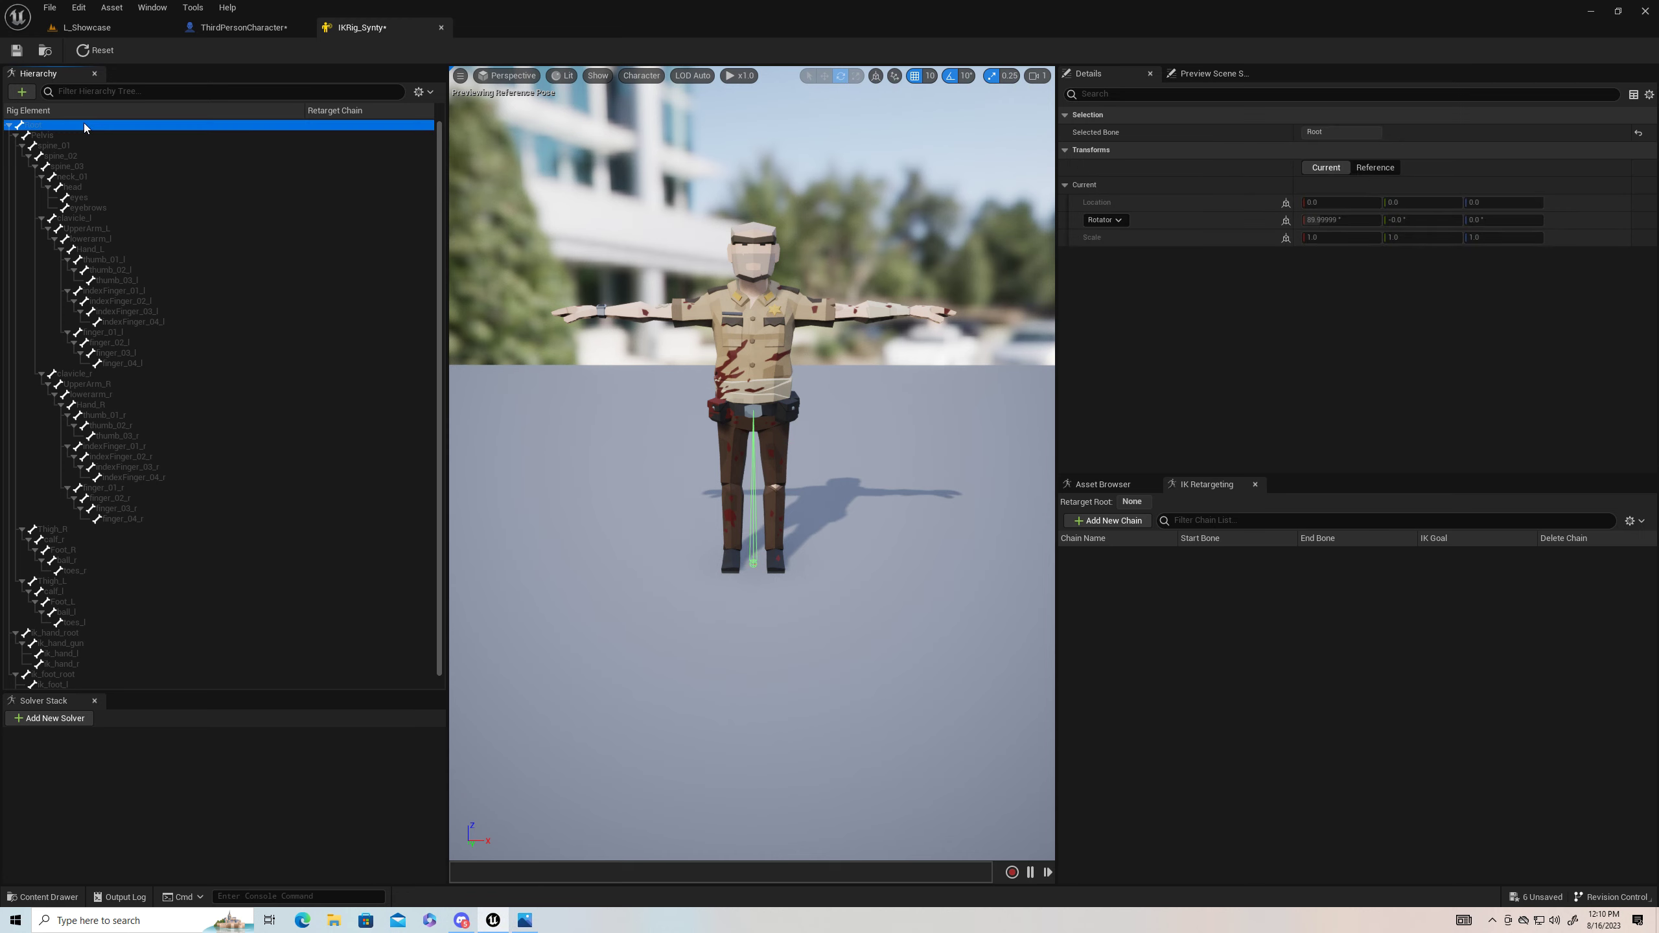
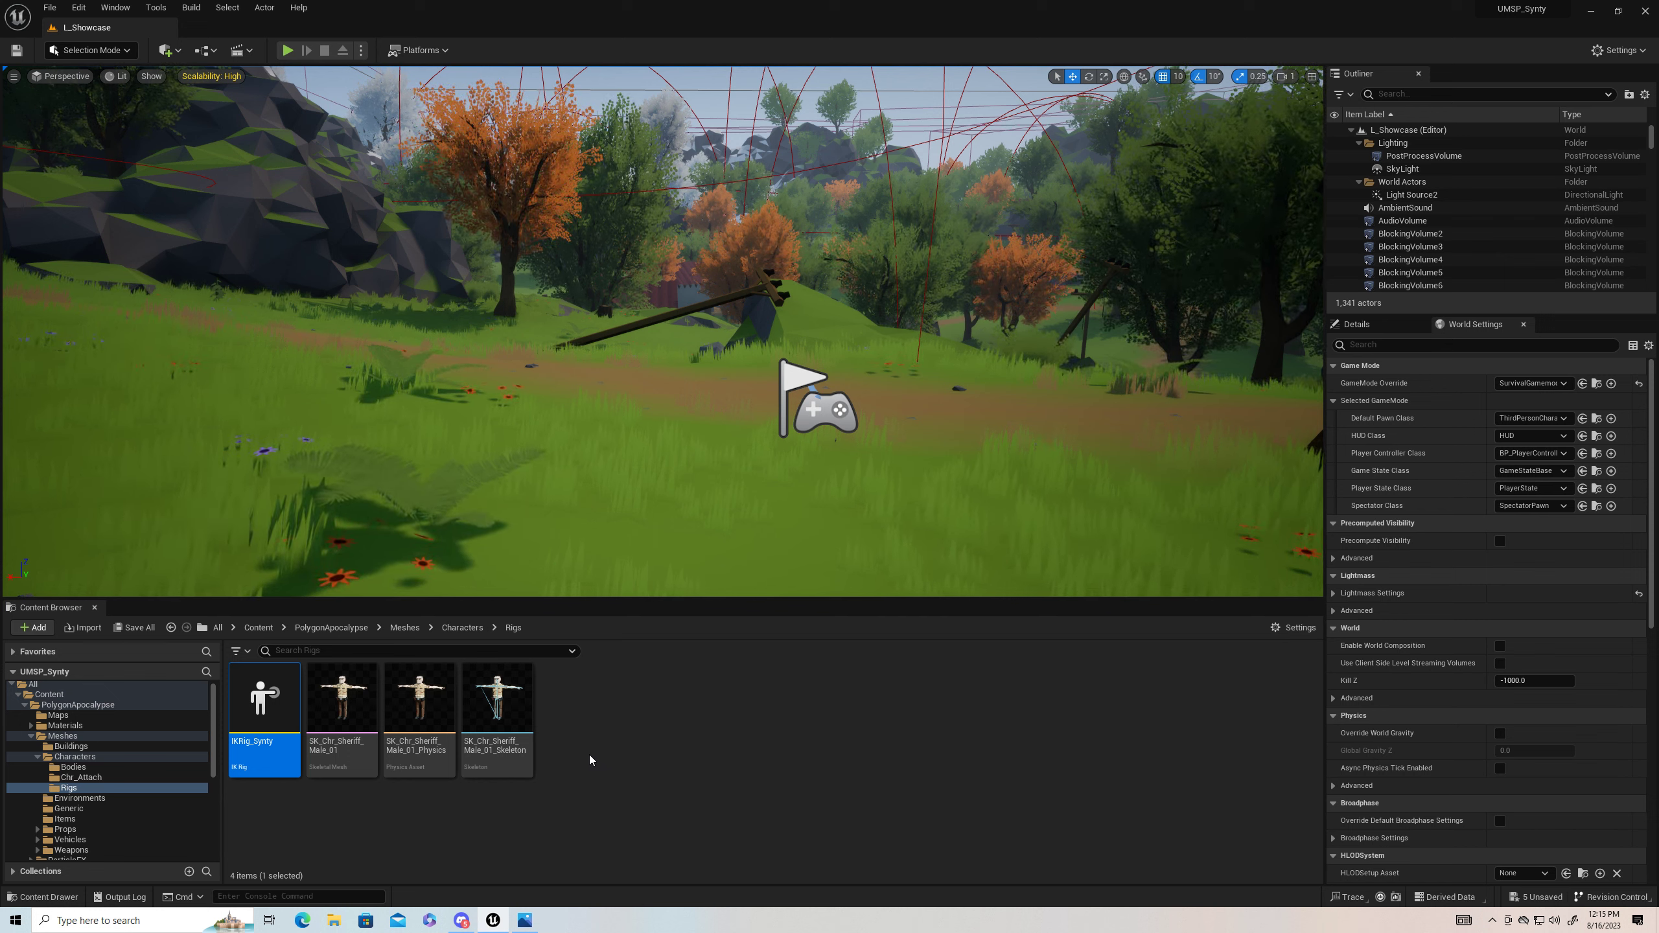
Step: Open UE4_Mannequin_Skeleton from UltimateSurvivalPack/Demo/Character and dock its editor in the main window
{"action": "left_click", "coordinate": [172, 630]}
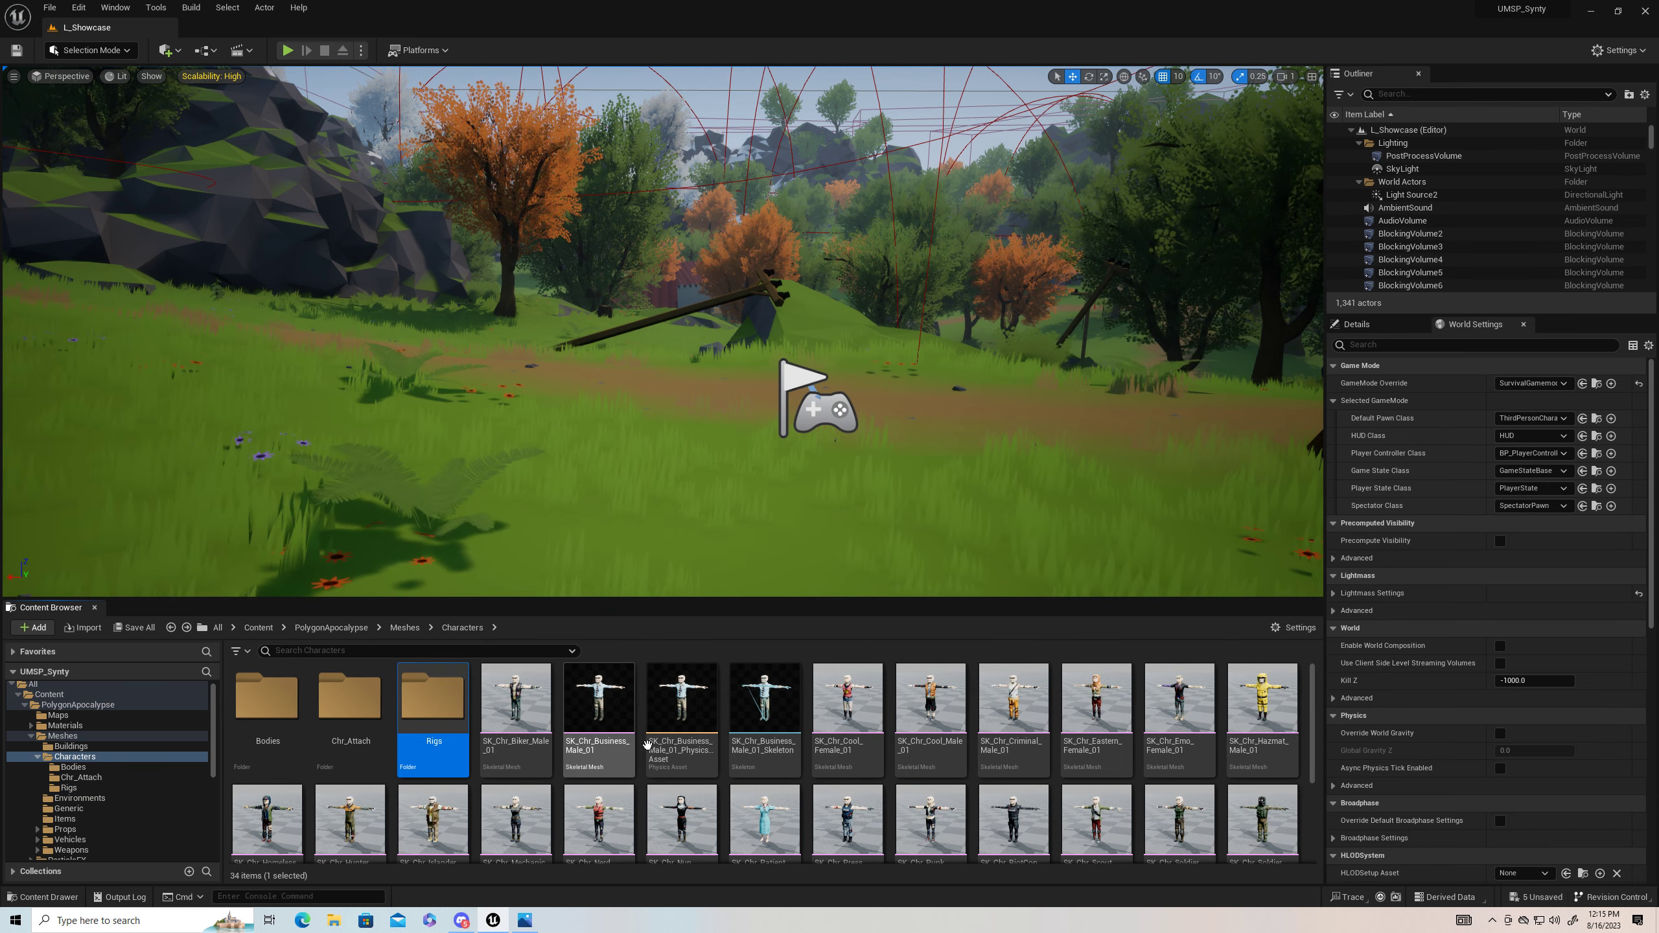
{"action": "left_click", "coordinate": [172, 629]}
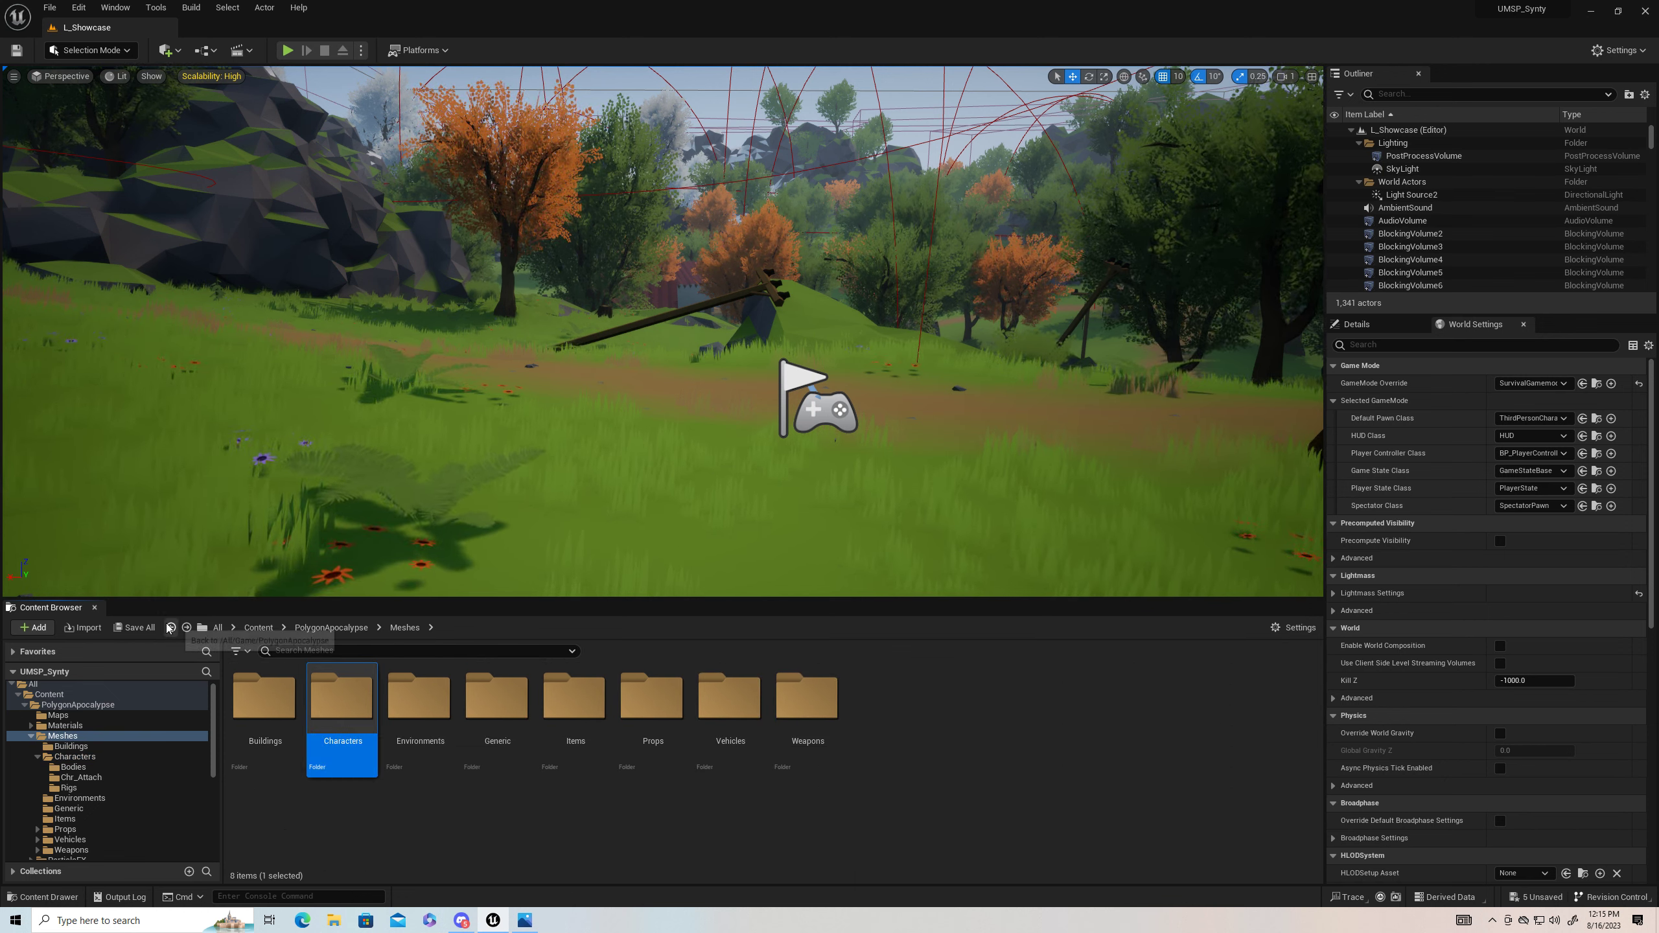
{"action": "left_click", "coordinate": [169, 628]}
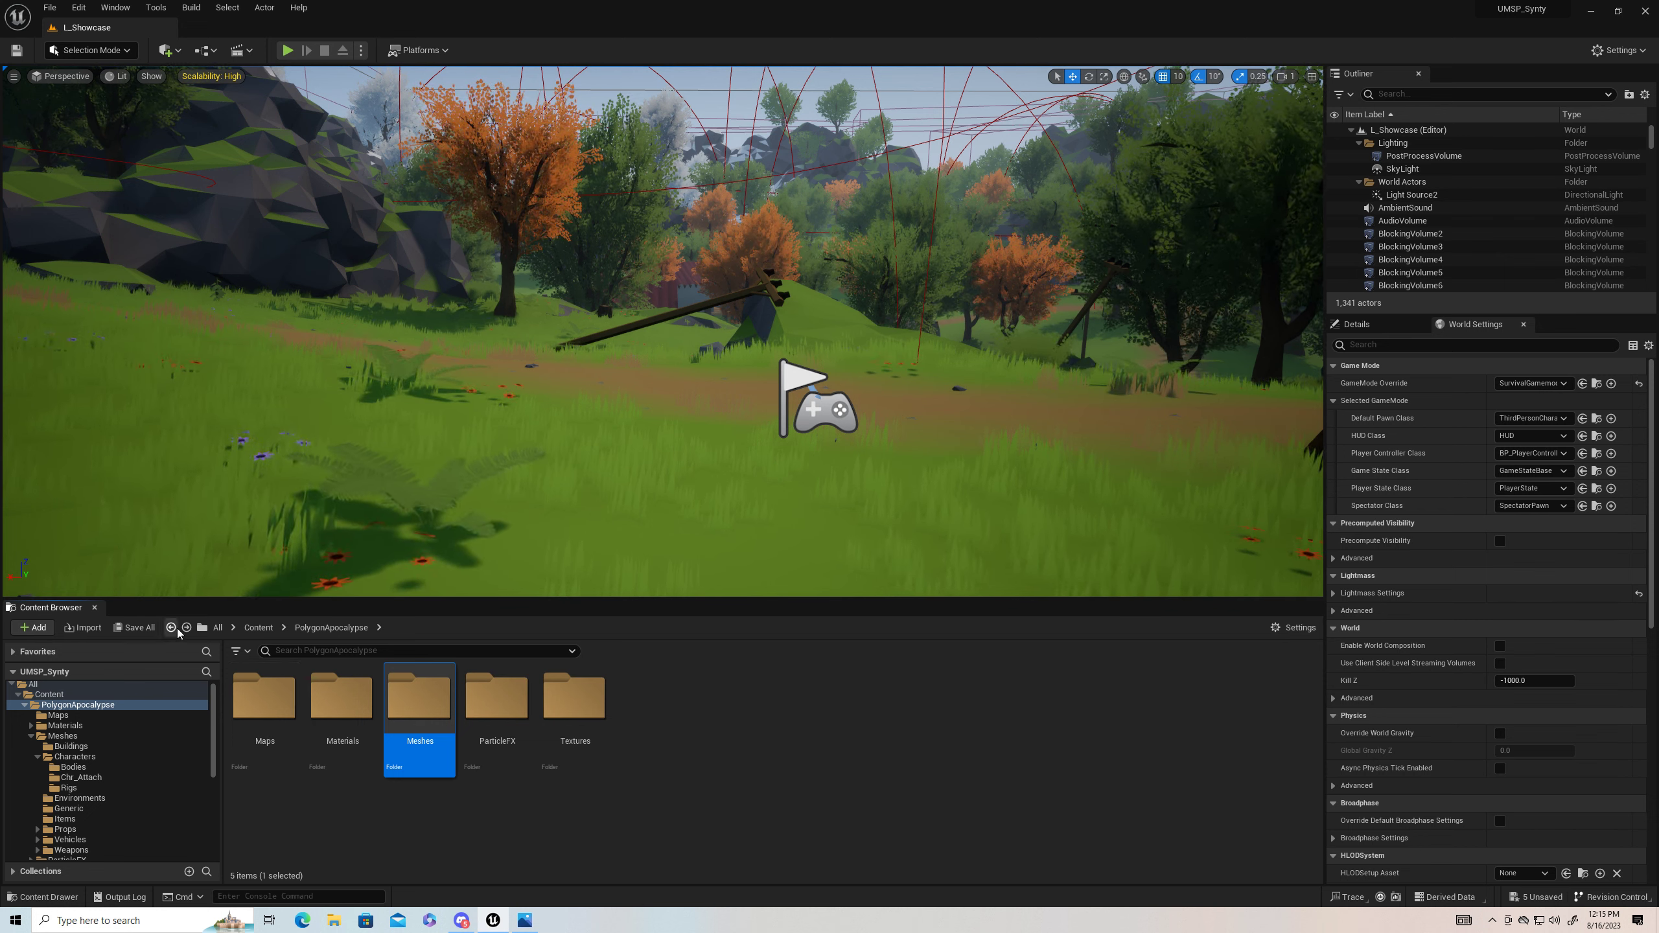
{"action": "left_click", "coordinate": [172, 628]}
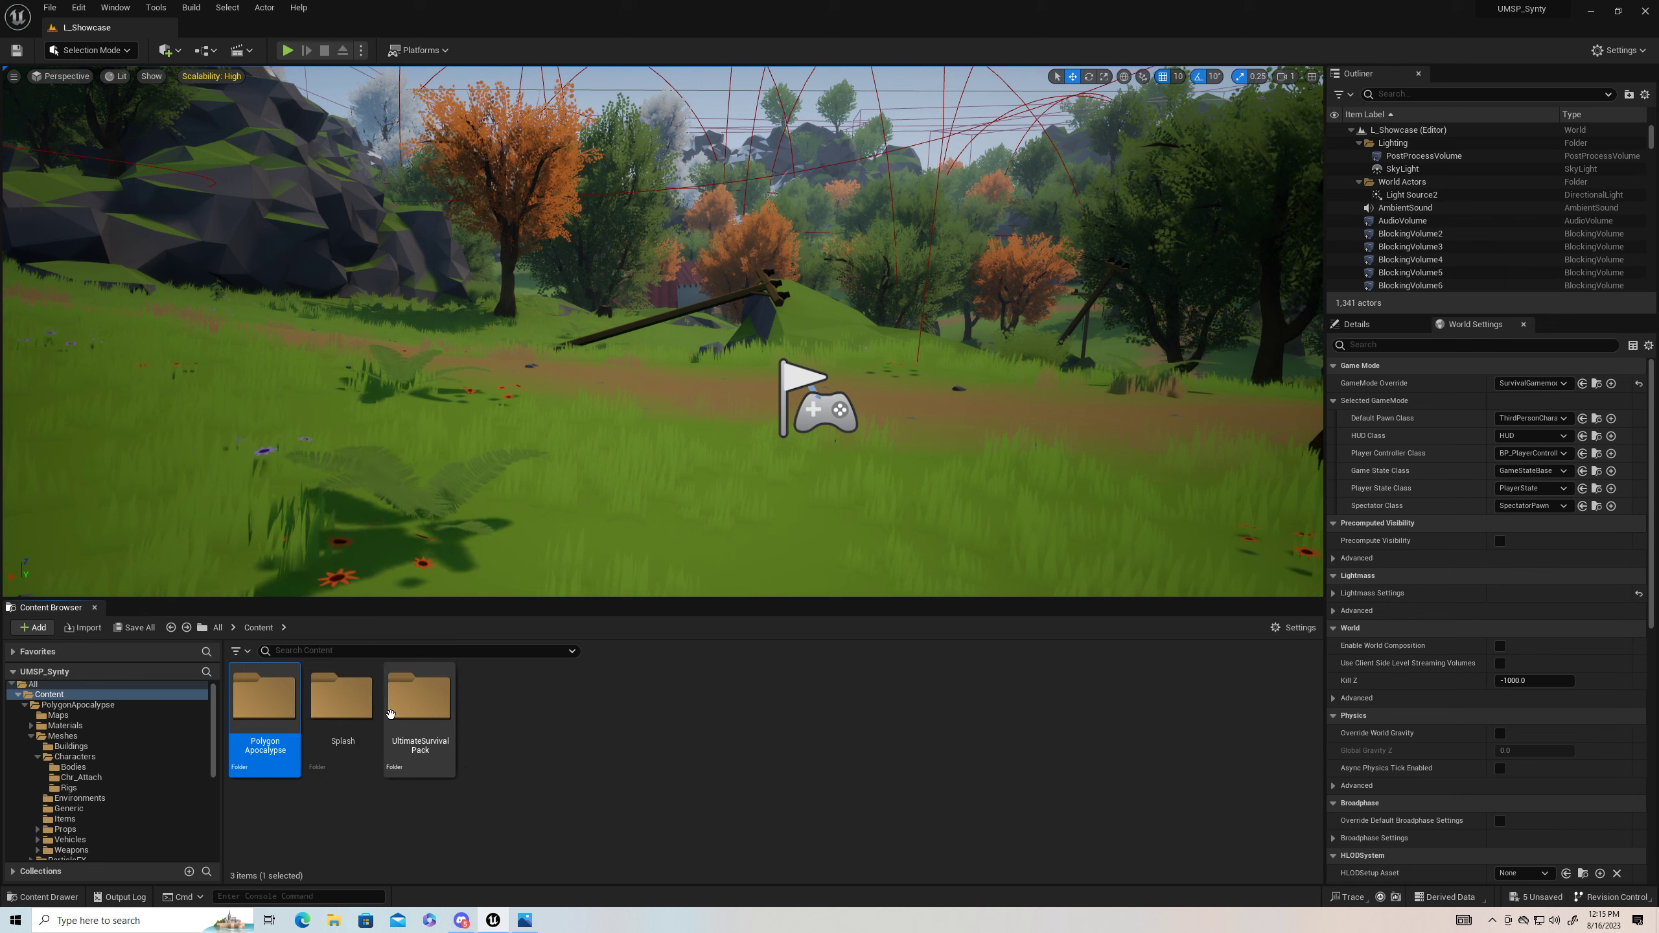
{"action": "double_click", "coordinate": [429, 712]}
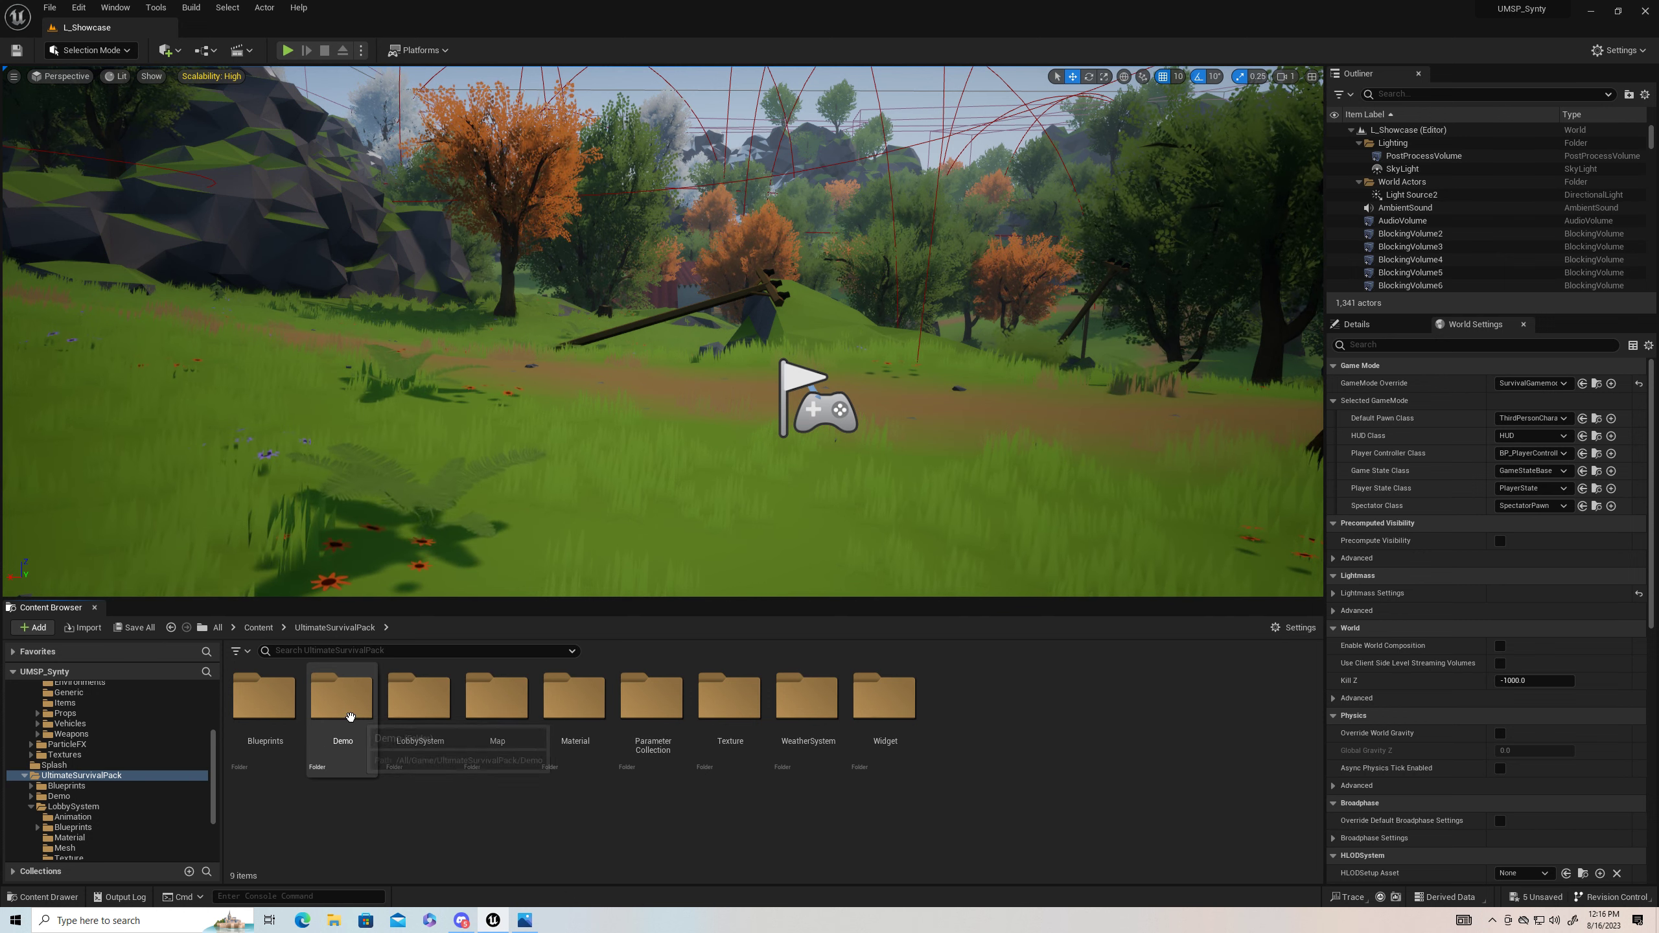
{"action": "double_click", "coordinate": [350, 717]}
{"action": "double_click", "coordinate": [422, 709]}
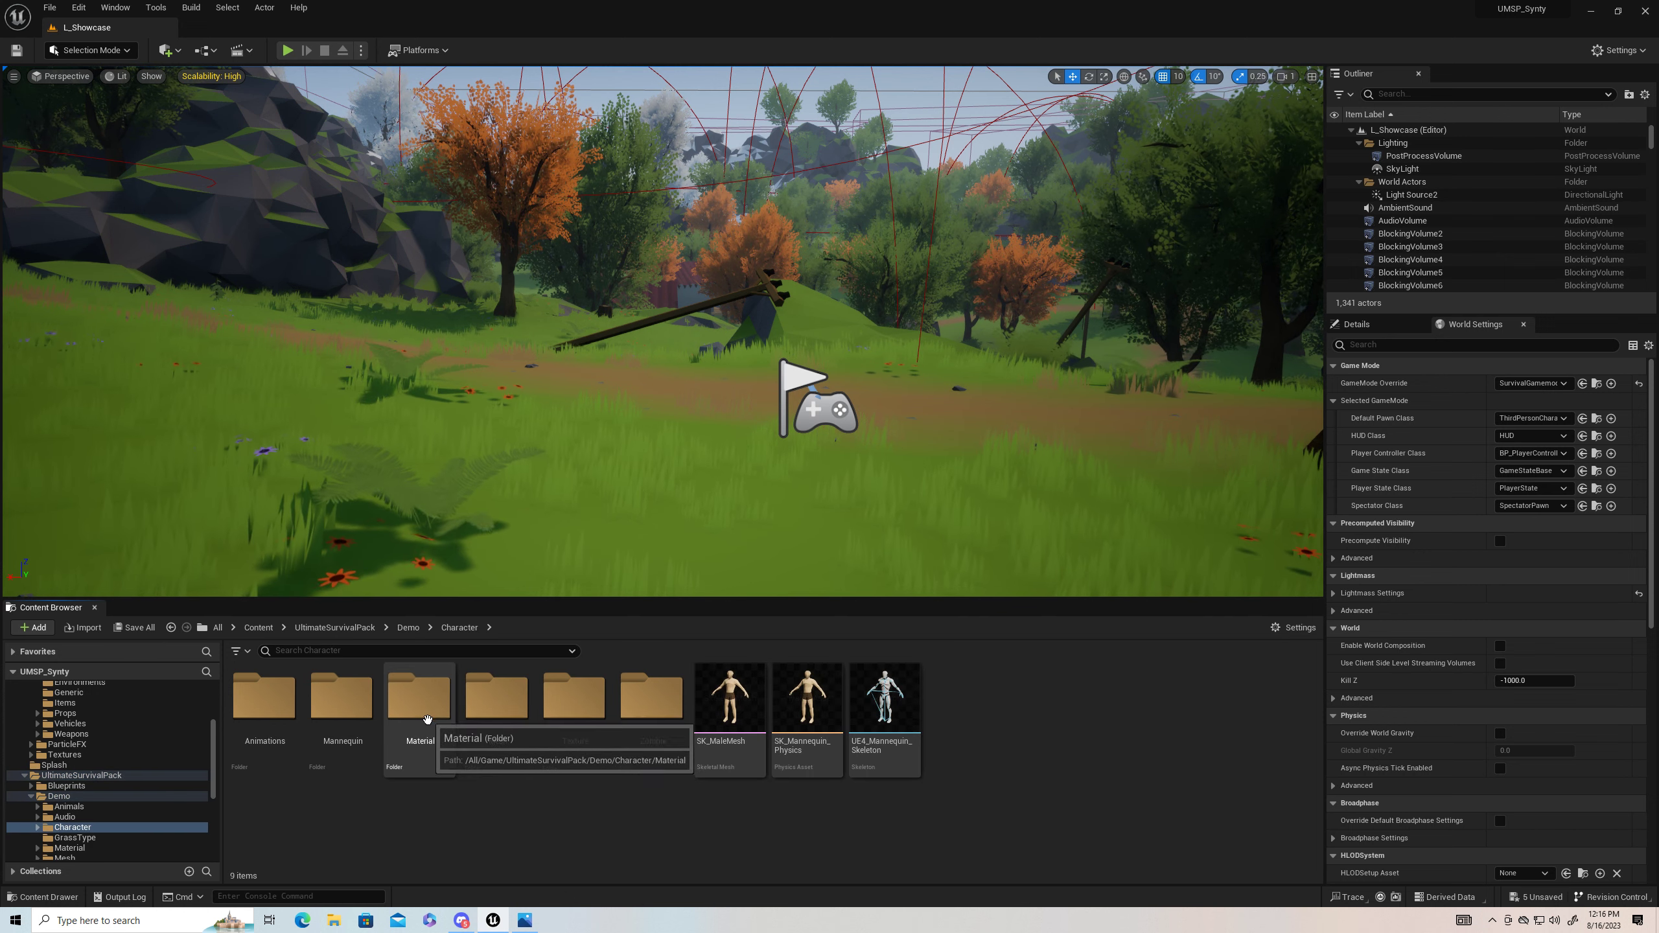
{"action": "double_click", "coordinate": [895, 766]}
{"action": "left_click_drag", "start_coordinate": [409, 157], "coordinate": [368, 34]}
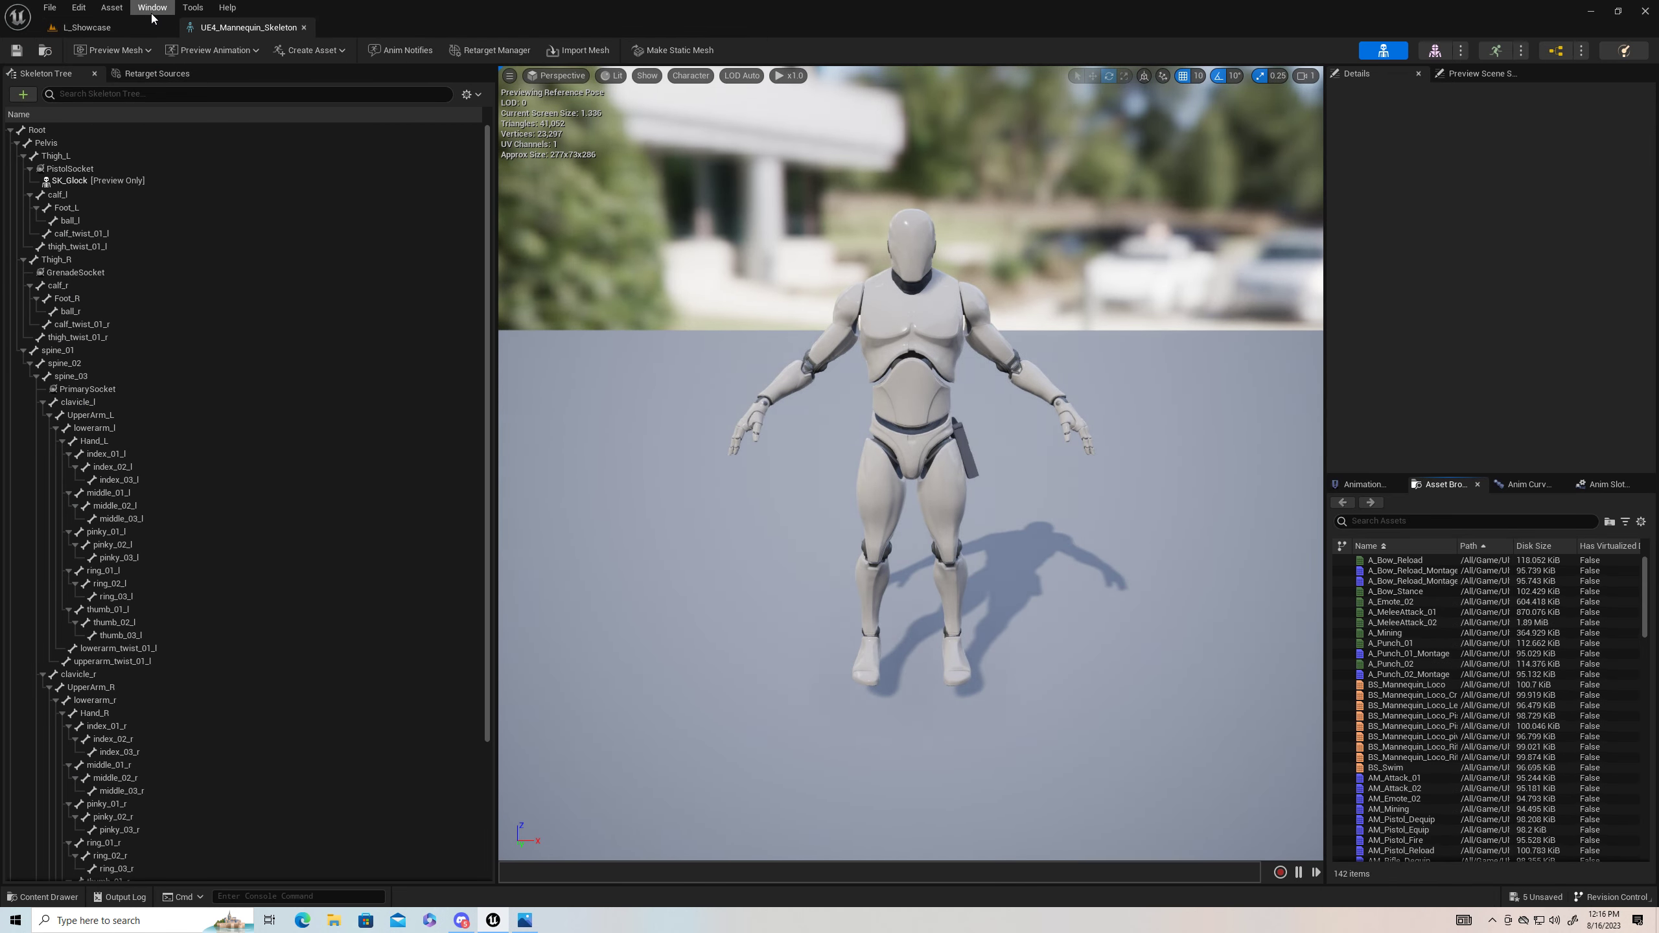
Step: Show the mannequin skeleton's Asset Details and add one element to its Compatible Skeletons array
{"action": "left_click", "coordinate": [152, 11]}
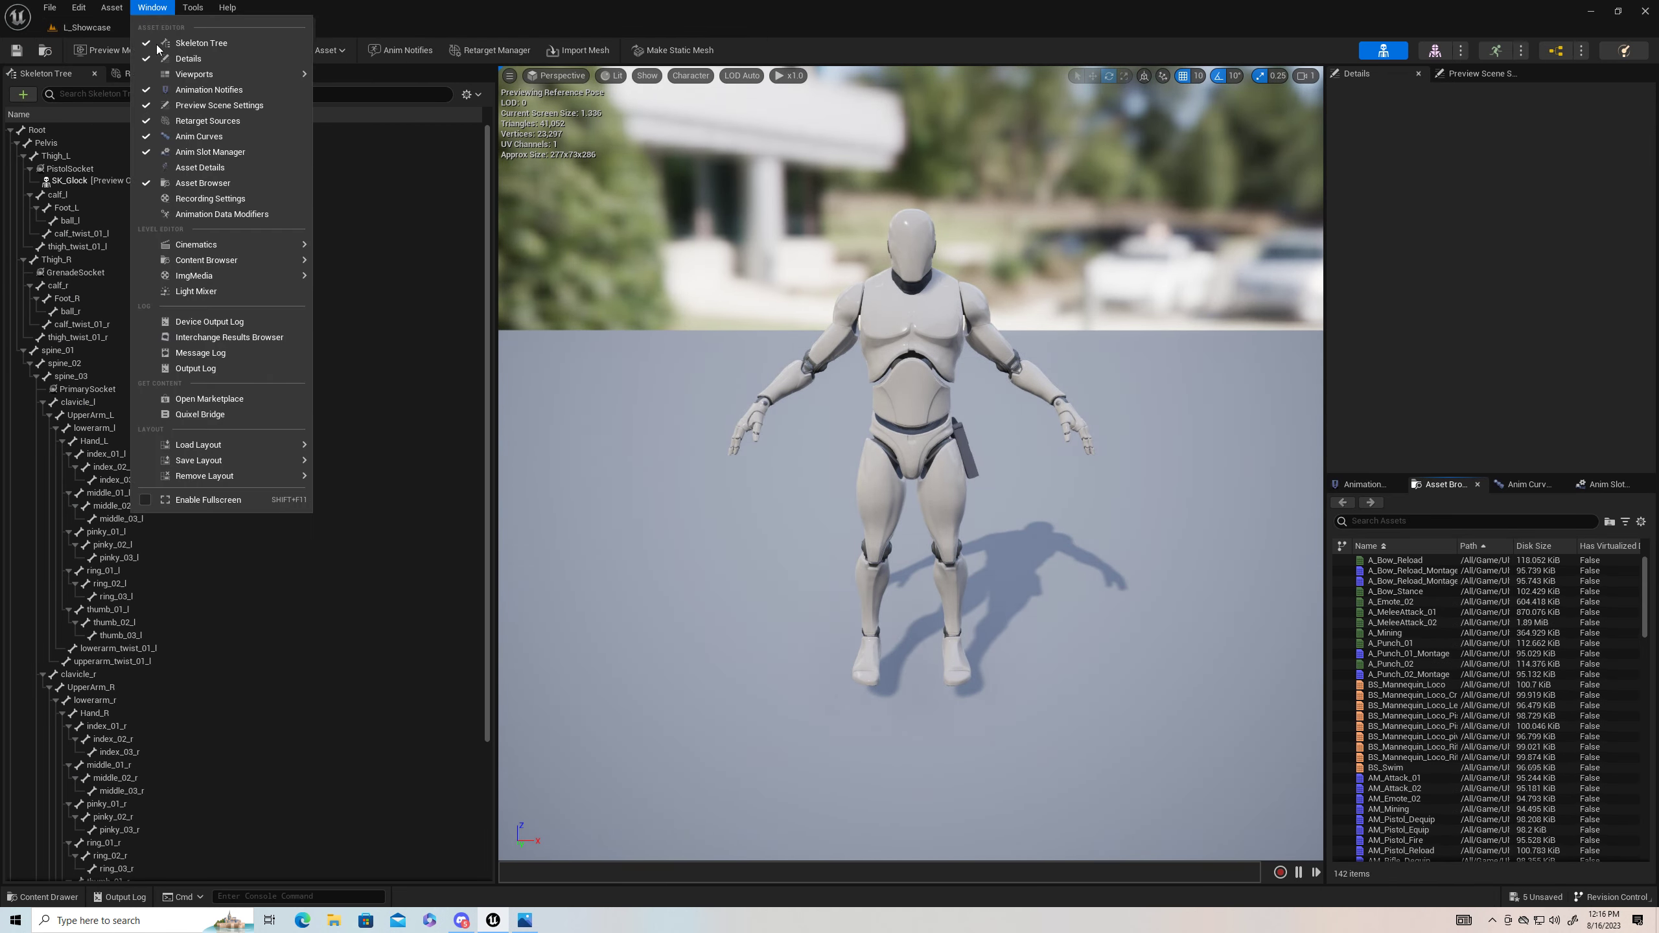
{"action": "left_click", "coordinate": [202, 167]}
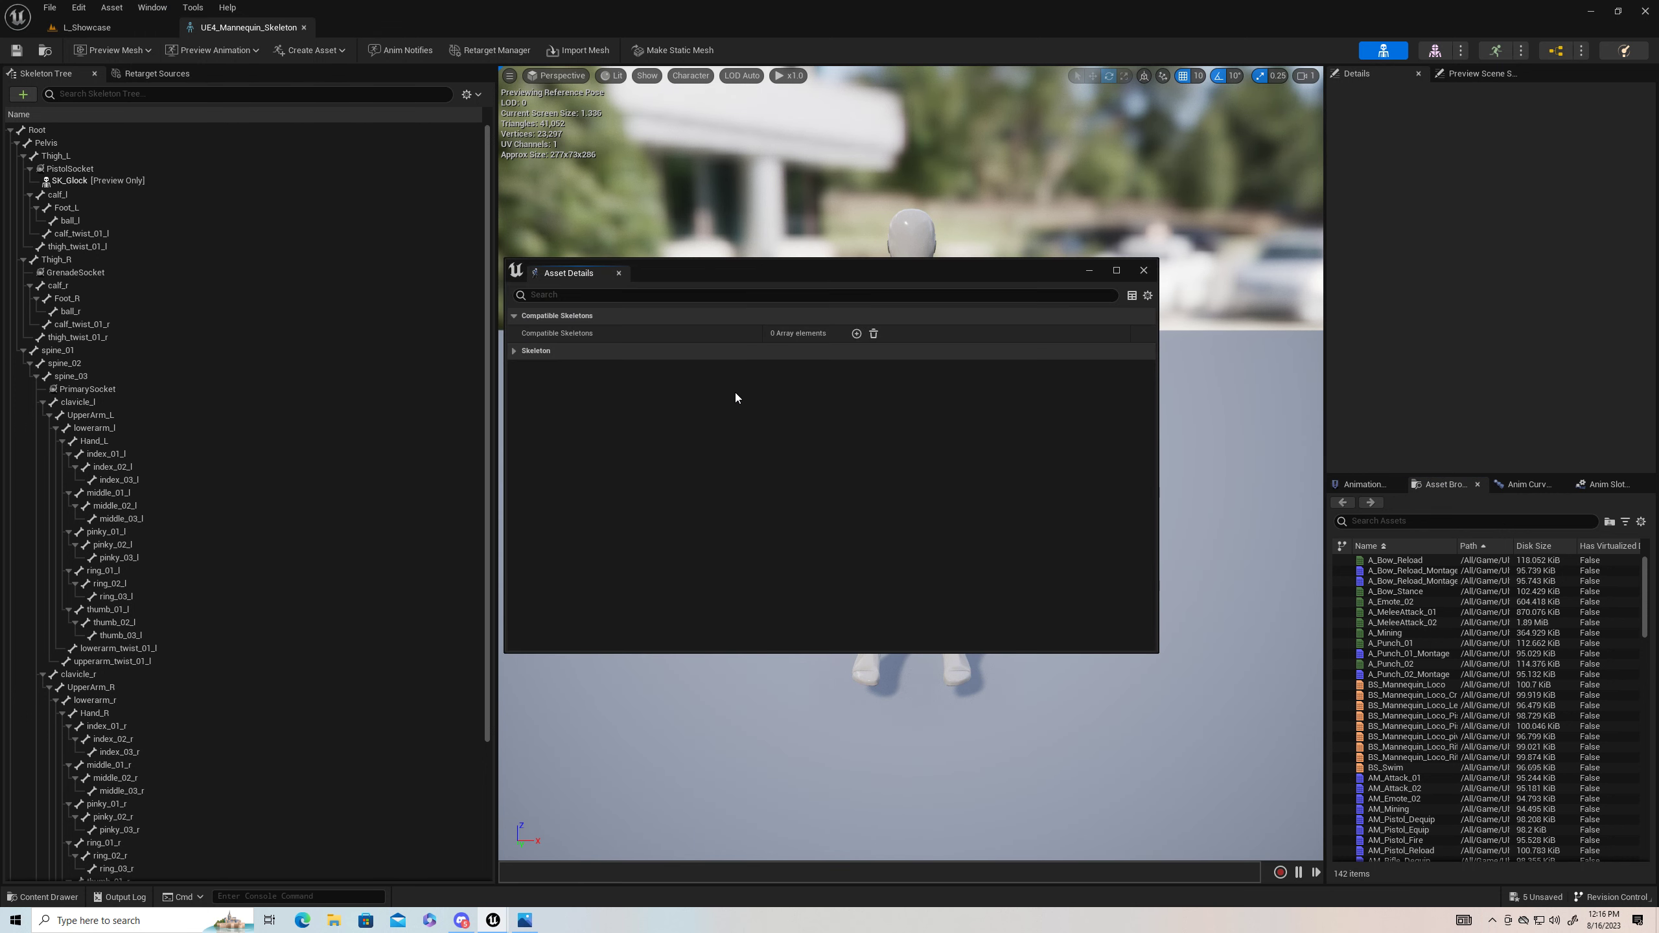
{"action": "left_click", "coordinate": [857, 334]}
Step: Look through the available skeletons for the mannequin's first Compatible Skeletons entry, then close the Asset Details without choosing one
{"action": "left_click", "coordinate": [897, 353]}
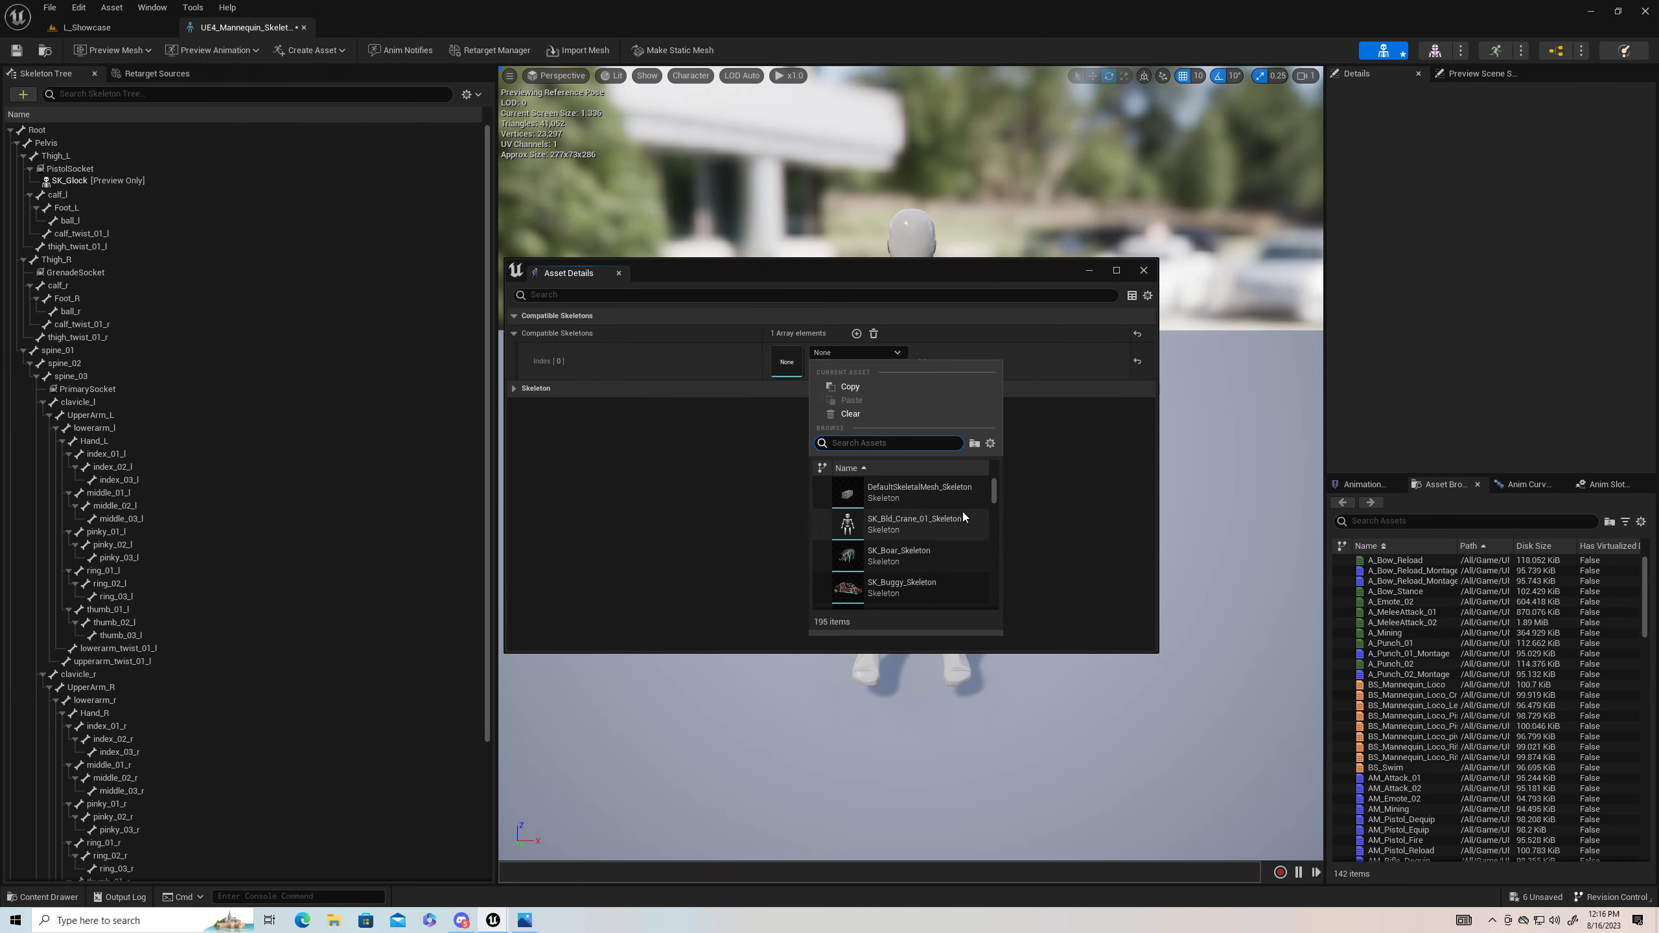
{"action": "left_click_drag", "start_coordinate": [993, 492], "coordinate": [989, 521]}
{"action": "scroll", "coordinate": [911, 527], "scroll_direction": "up", "scroll_amount": 5}
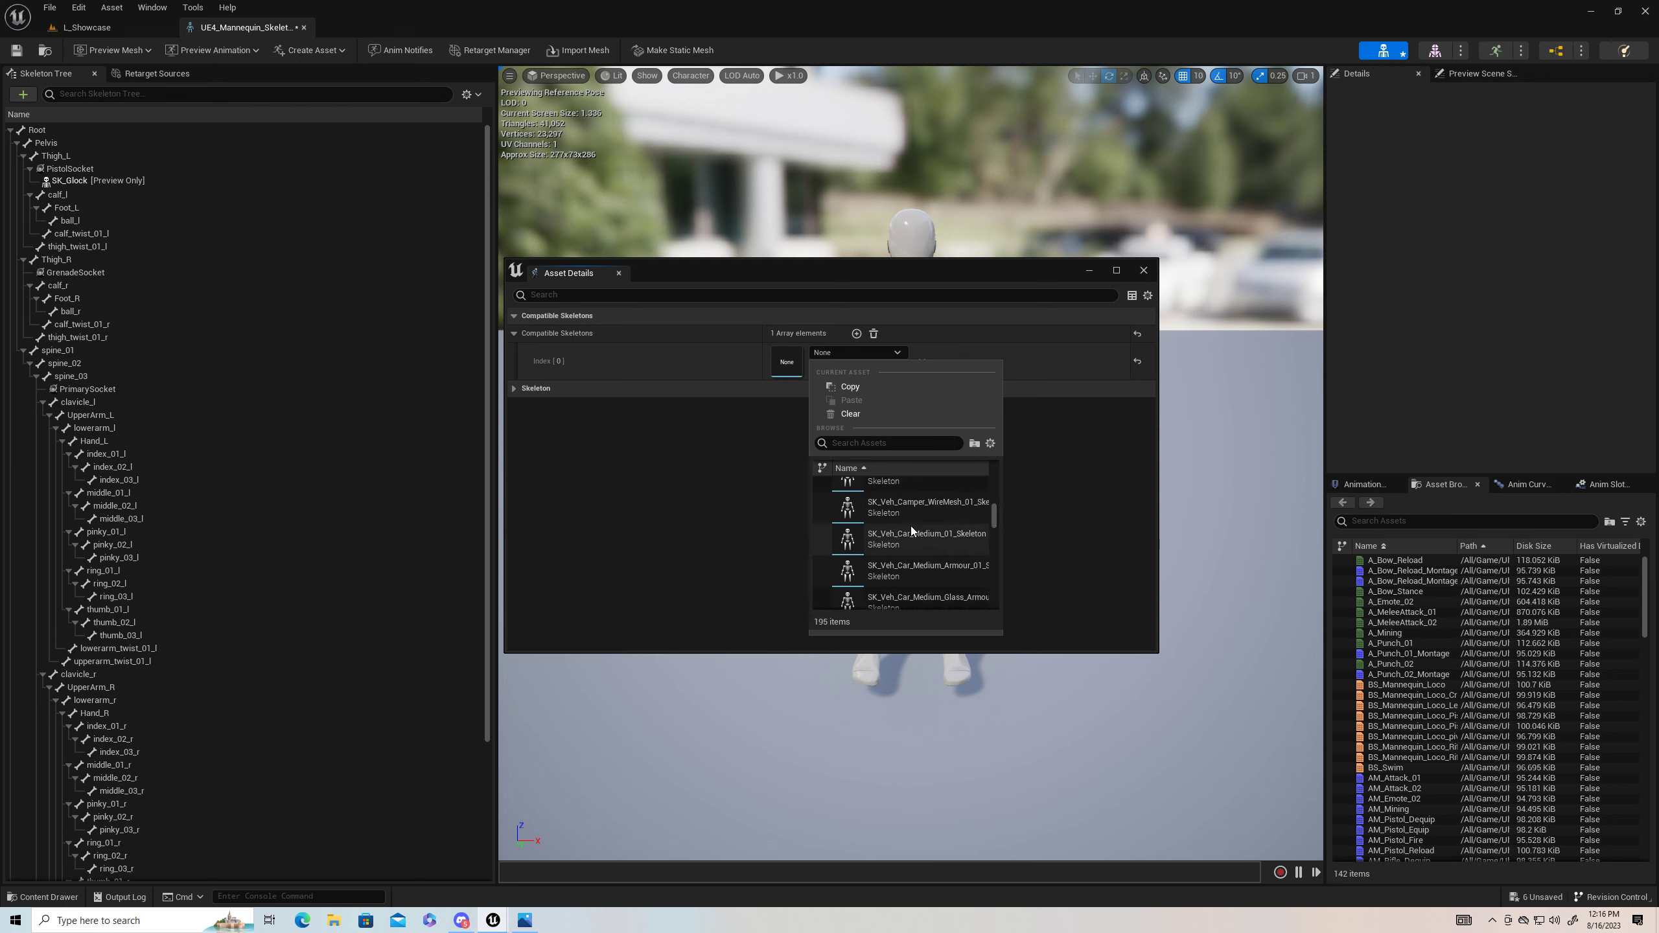
{"action": "scroll", "coordinate": [911, 527], "scroll_direction": "up", "scroll_amount": 3}
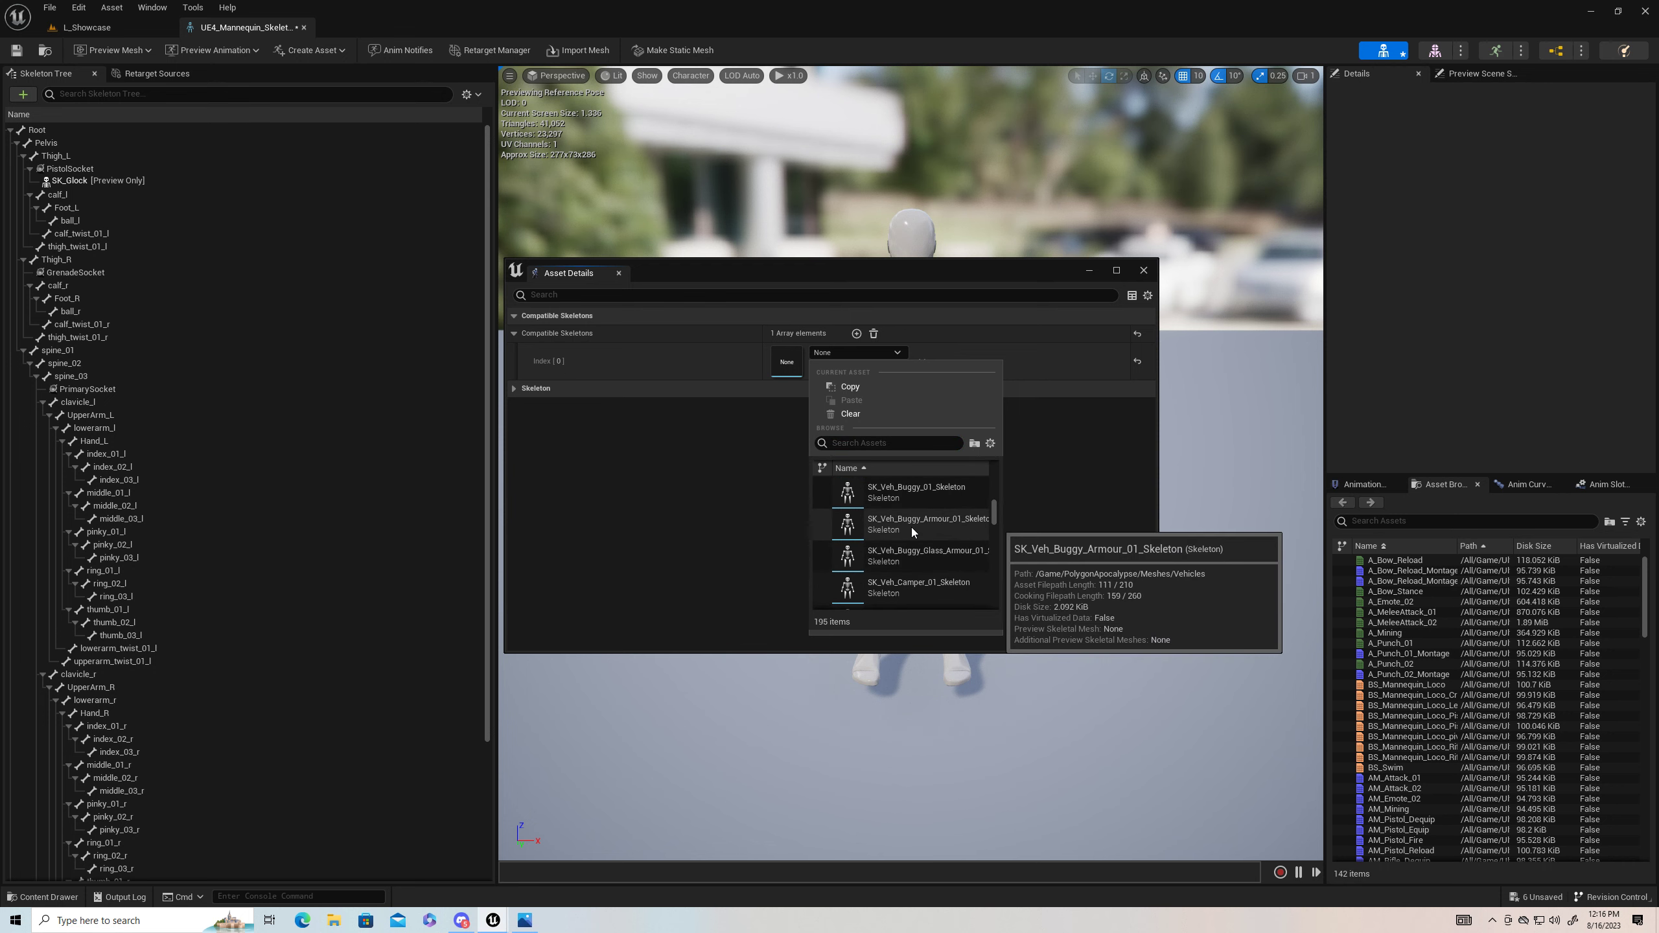
{"action": "scroll", "coordinate": [911, 527], "scroll_direction": "up", "scroll_amount": 5}
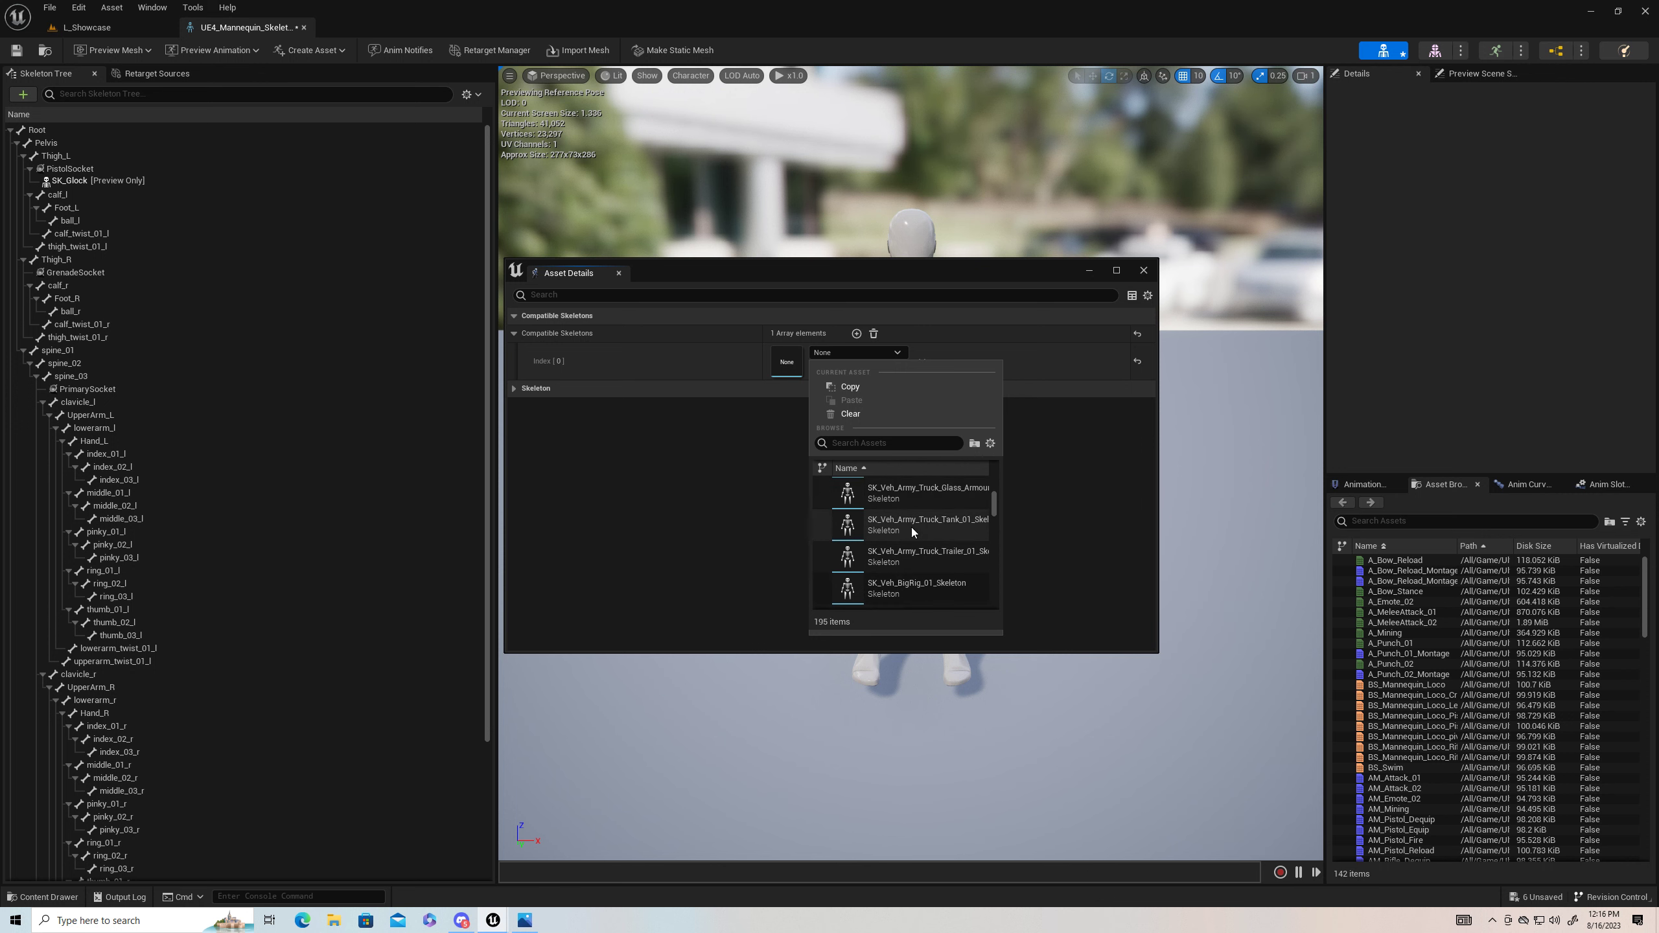
{"action": "scroll", "coordinate": [911, 527], "scroll_direction": "up", "scroll_amount": 5}
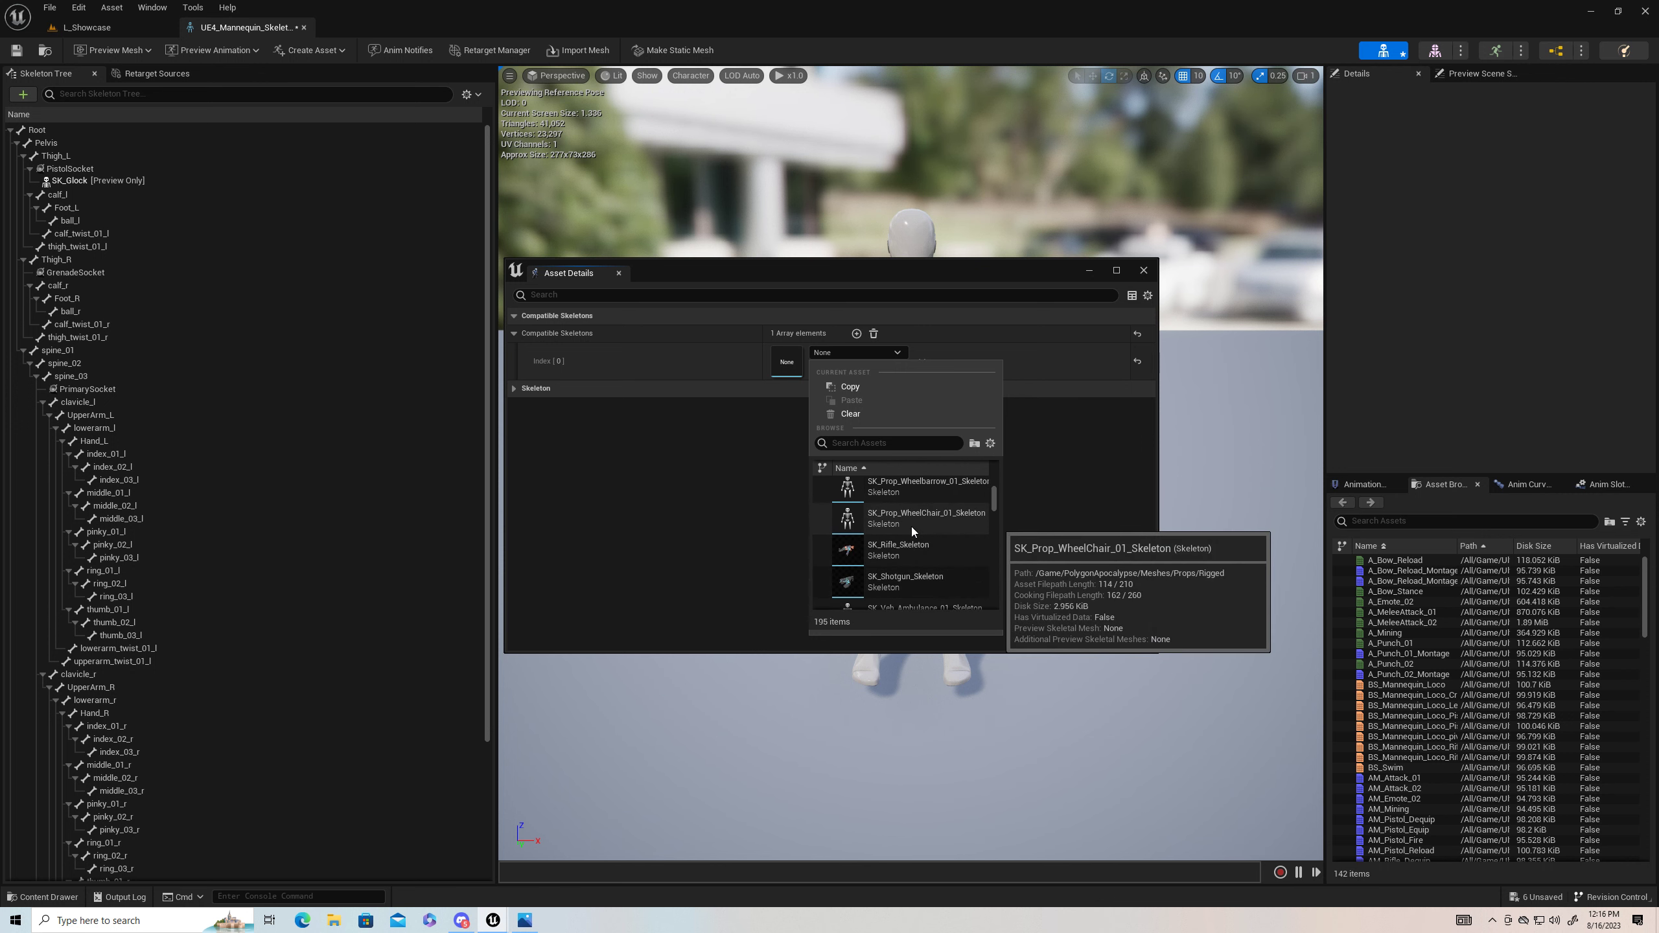
{"action": "scroll", "coordinate": [911, 527], "scroll_direction": "up", "scroll_amount": 5}
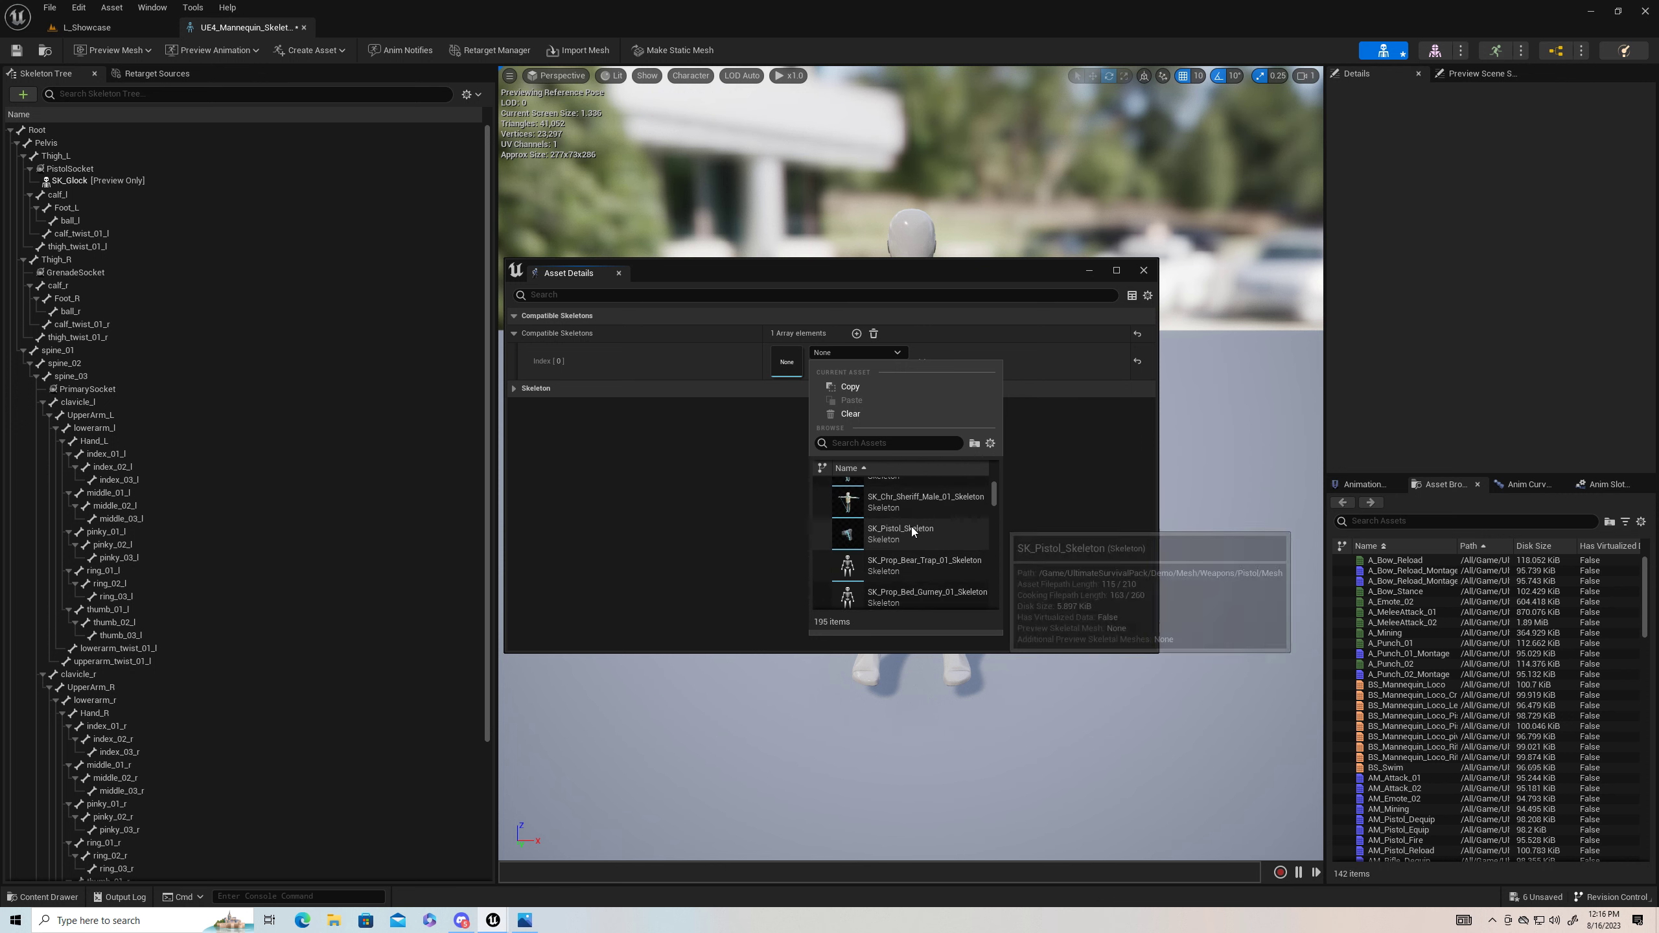
{"action": "left_click_drag", "start_coordinate": [993, 496], "coordinate": [959, 614]}
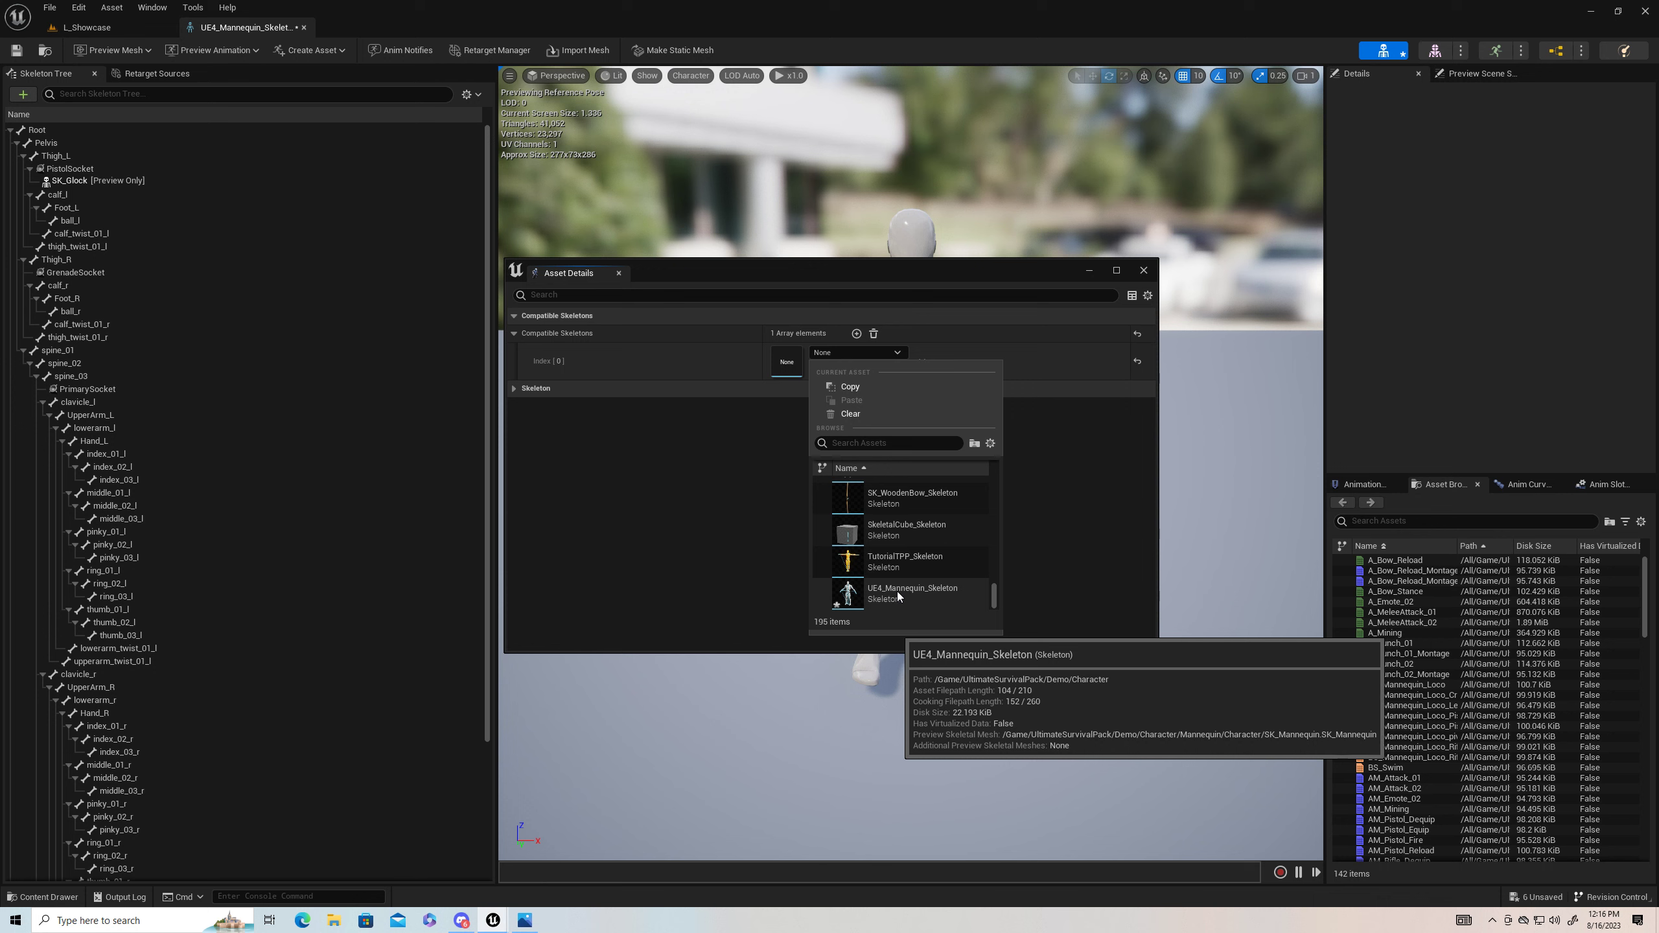
{"action": "scroll", "coordinate": [900, 586], "scroll_direction": "up", "scroll_amount": 3}
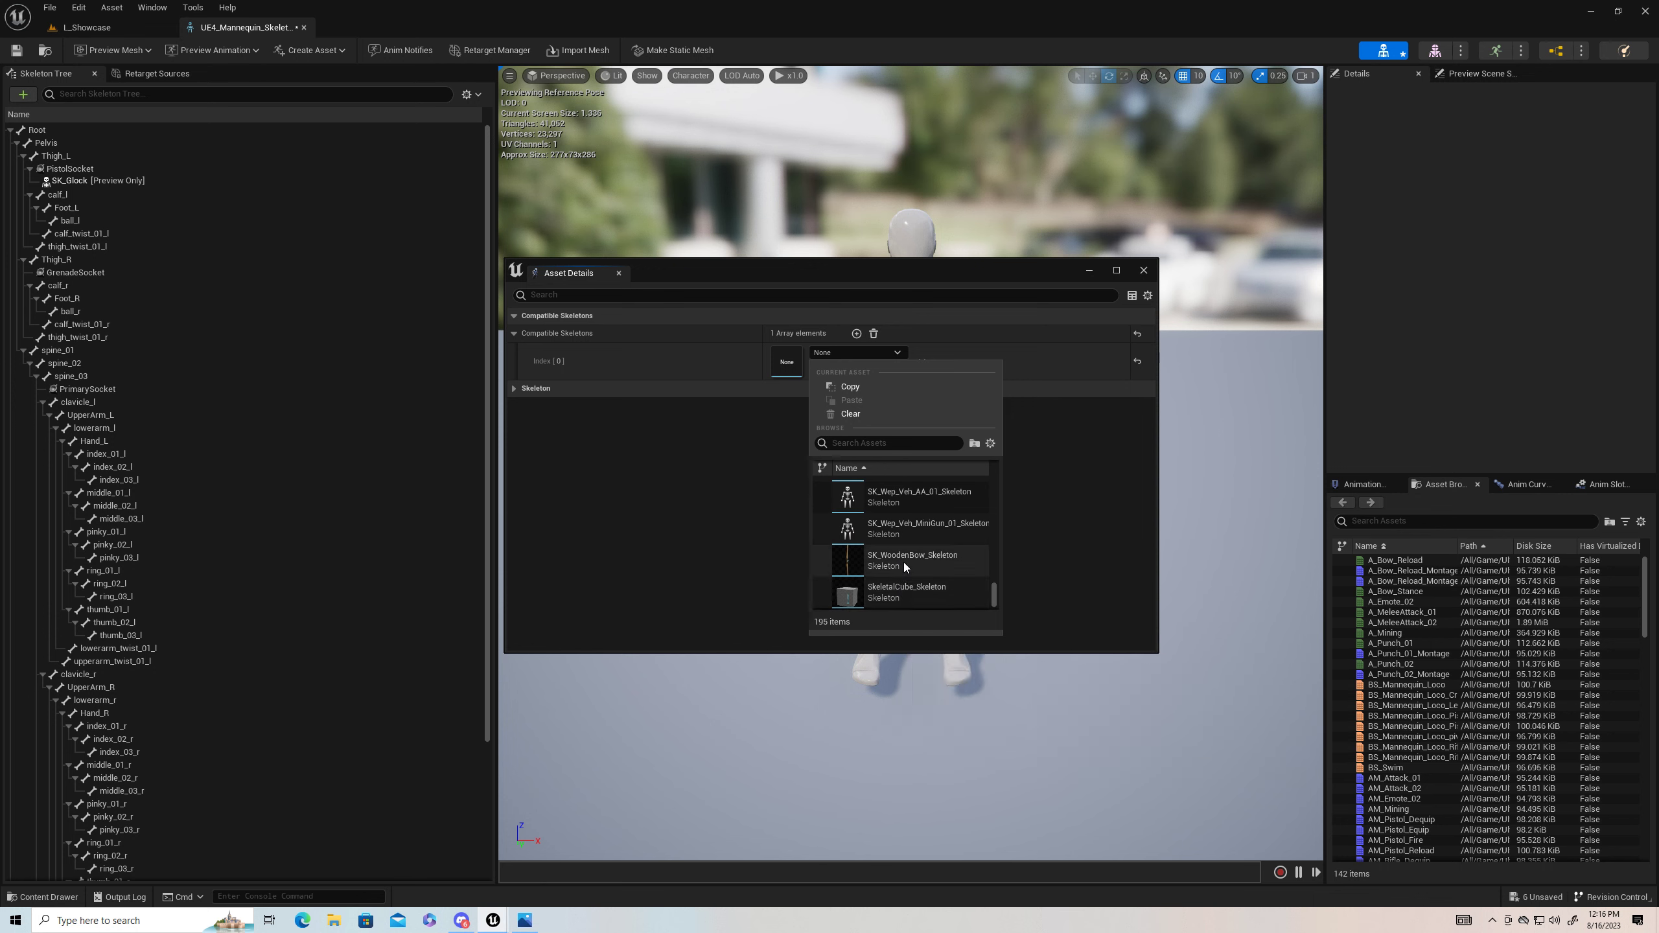
{"action": "scroll", "coordinate": [909, 537], "scroll_direction": "up", "scroll_amount": 5}
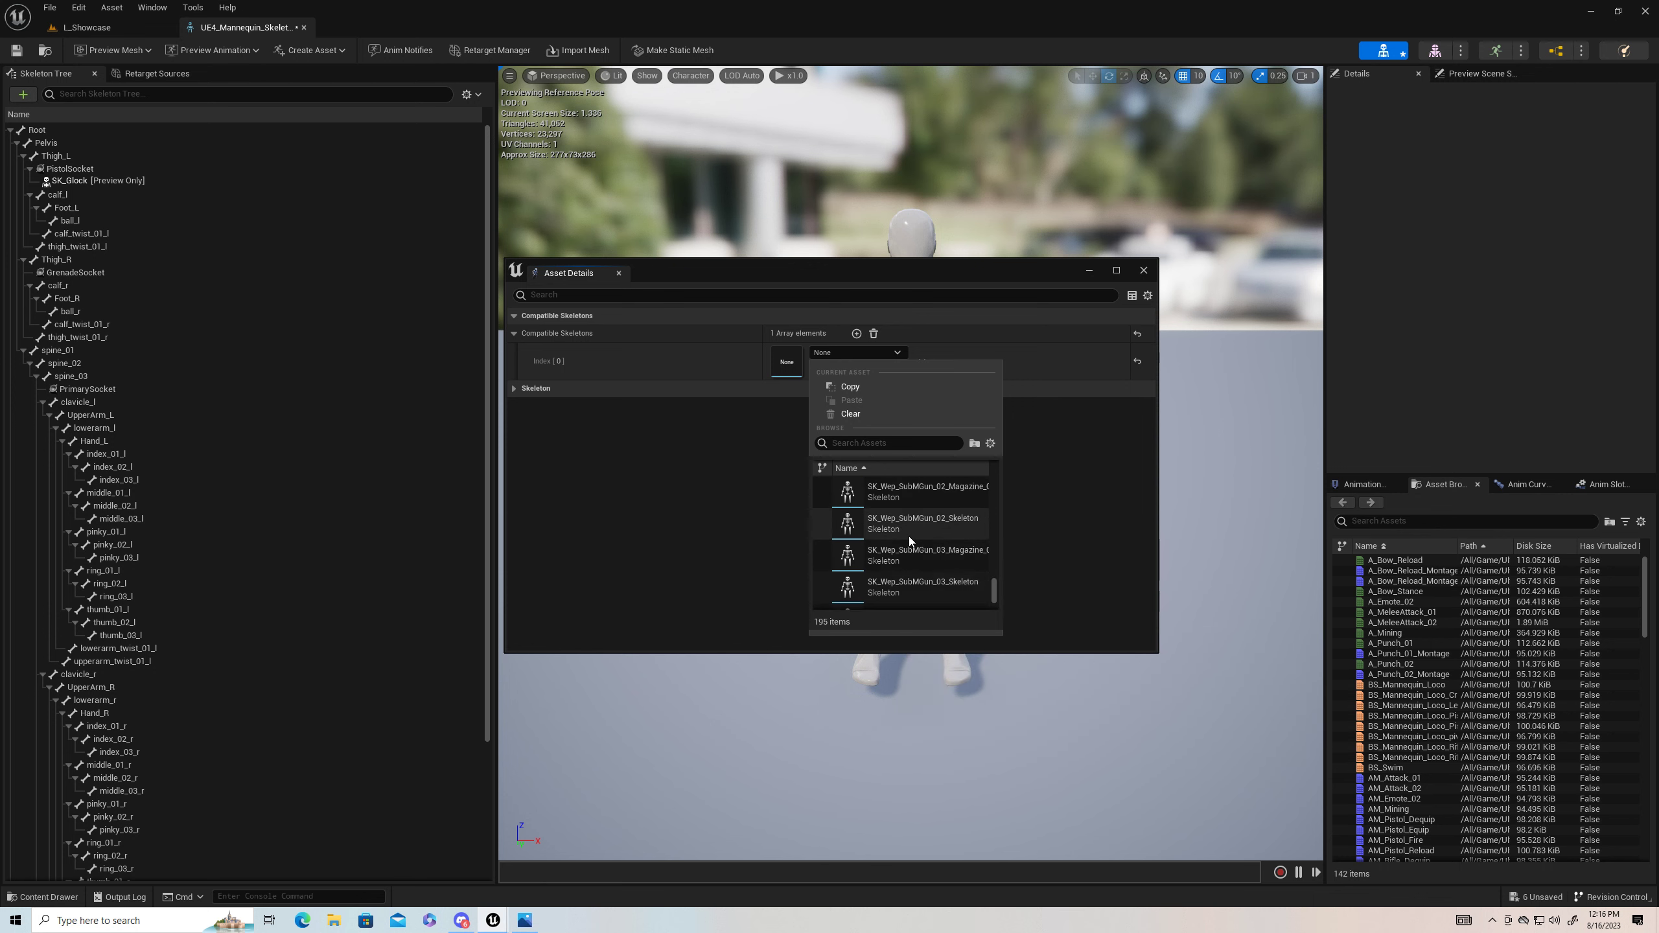
{"action": "scroll", "coordinate": [909, 533], "scroll_direction": "up", "scroll_amount": 3}
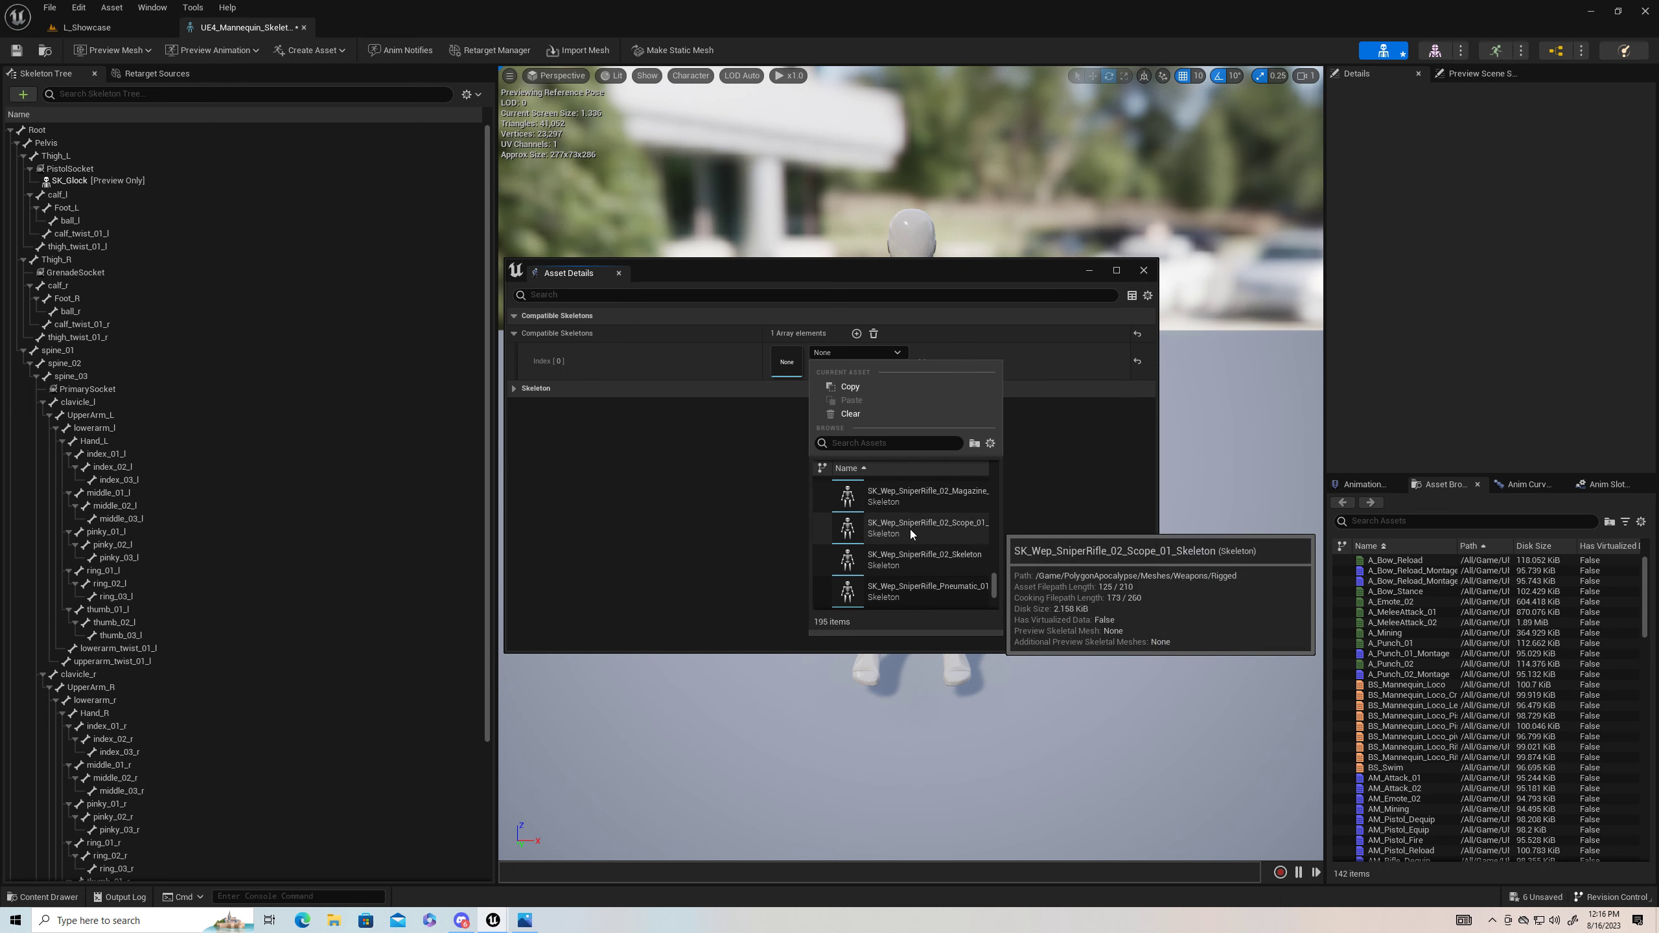
{"action": "left_click", "coordinate": [1106, 492]}
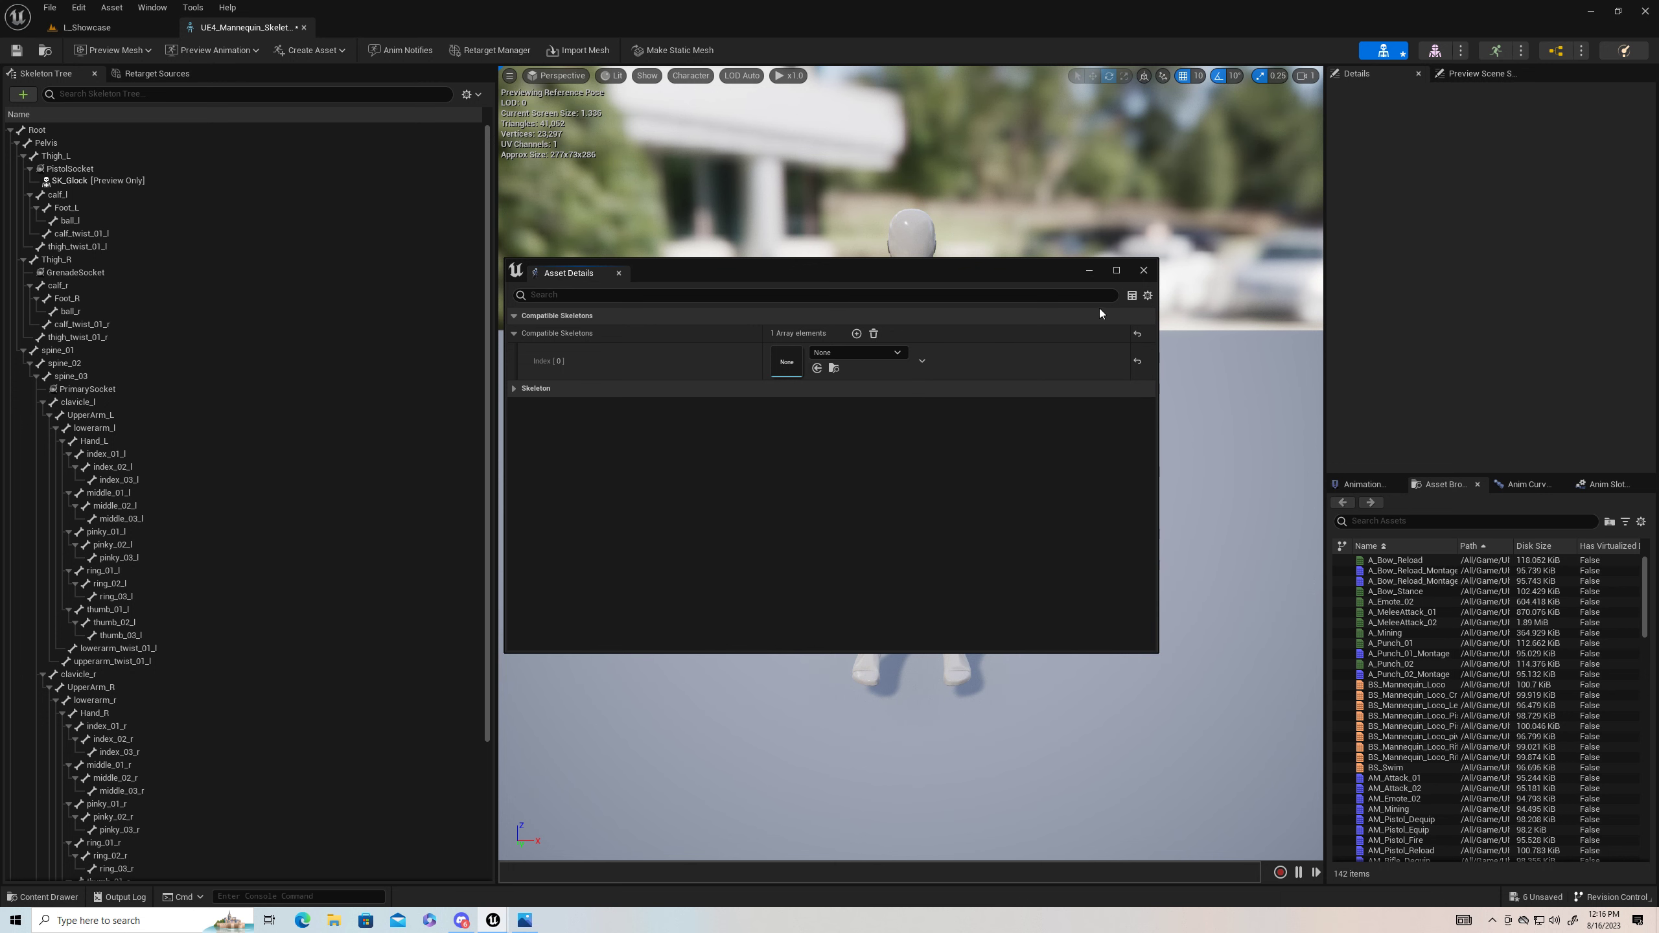
{"action": "left_click", "coordinate": [1143, 270]}
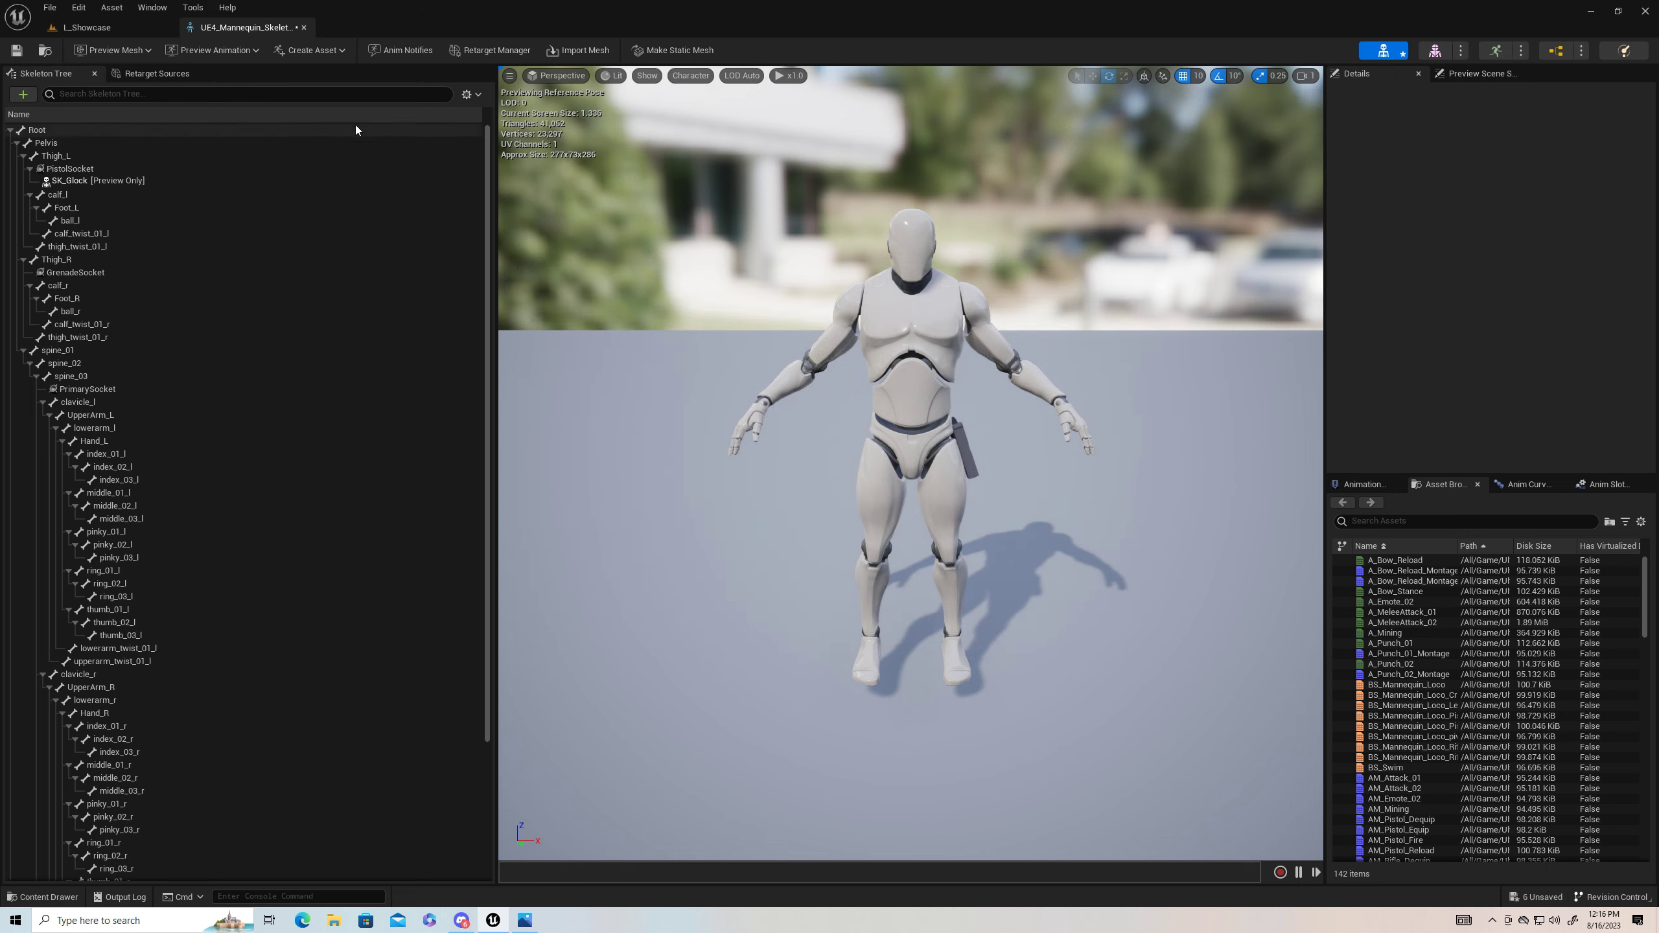
Step: Return to the L_Showcase level and add the Third Person Blueprint content pack to the project
{"action": "left_click", "coordinate": [98, 27]}
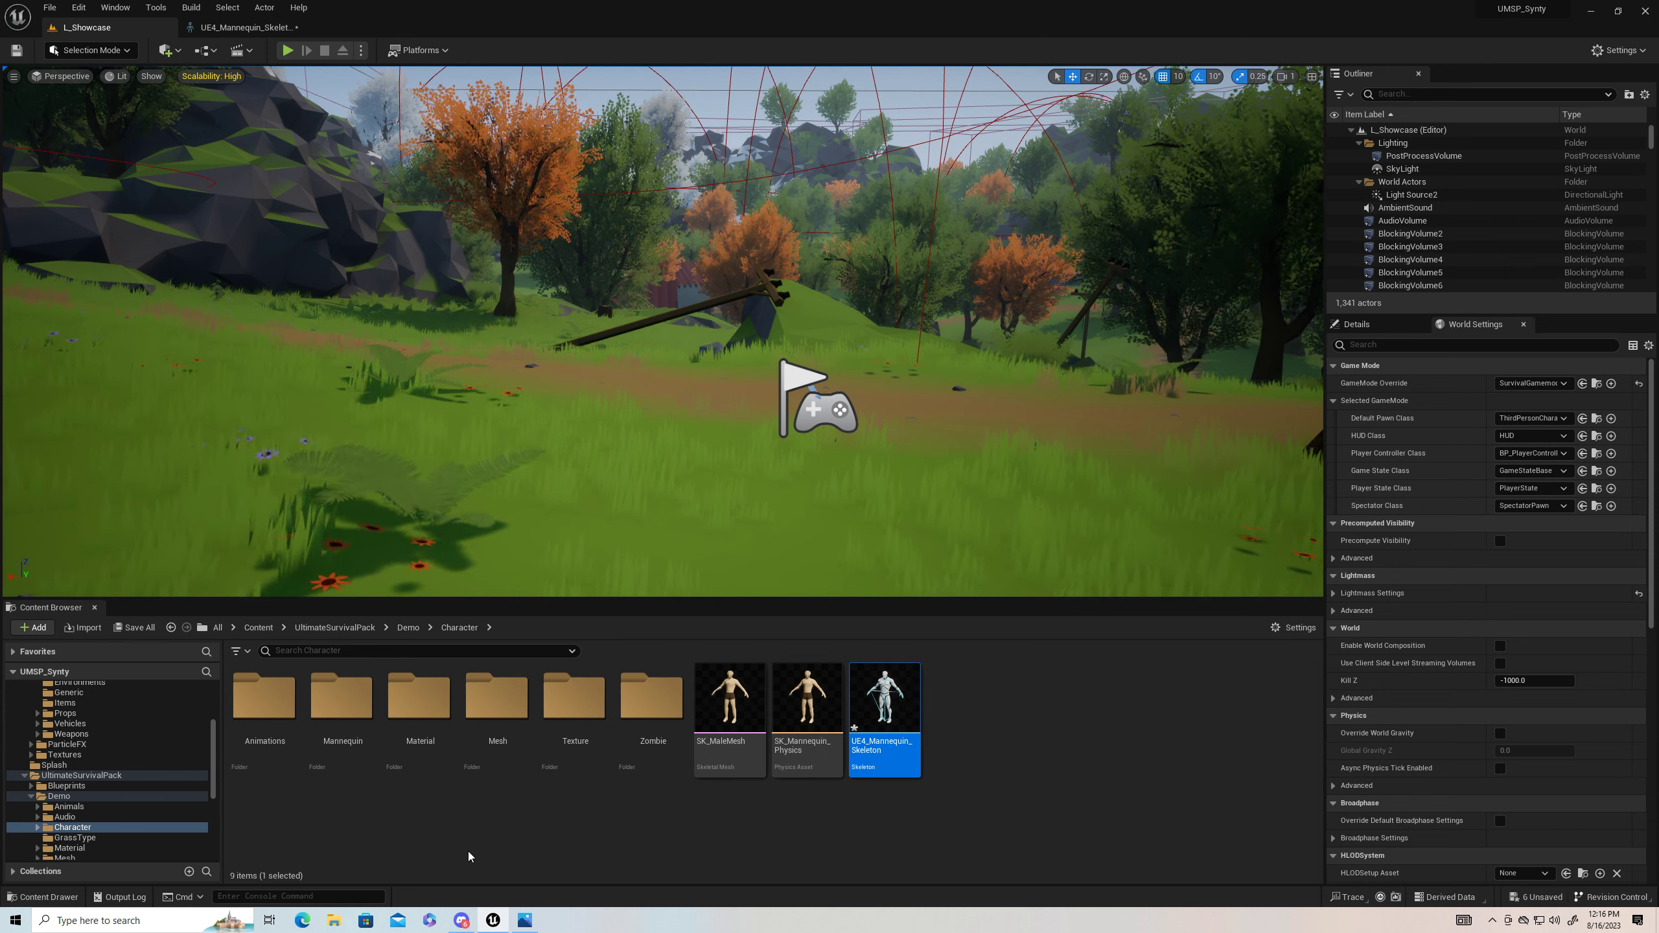
{"action": "left_click", "coordinate": [37, 632]}
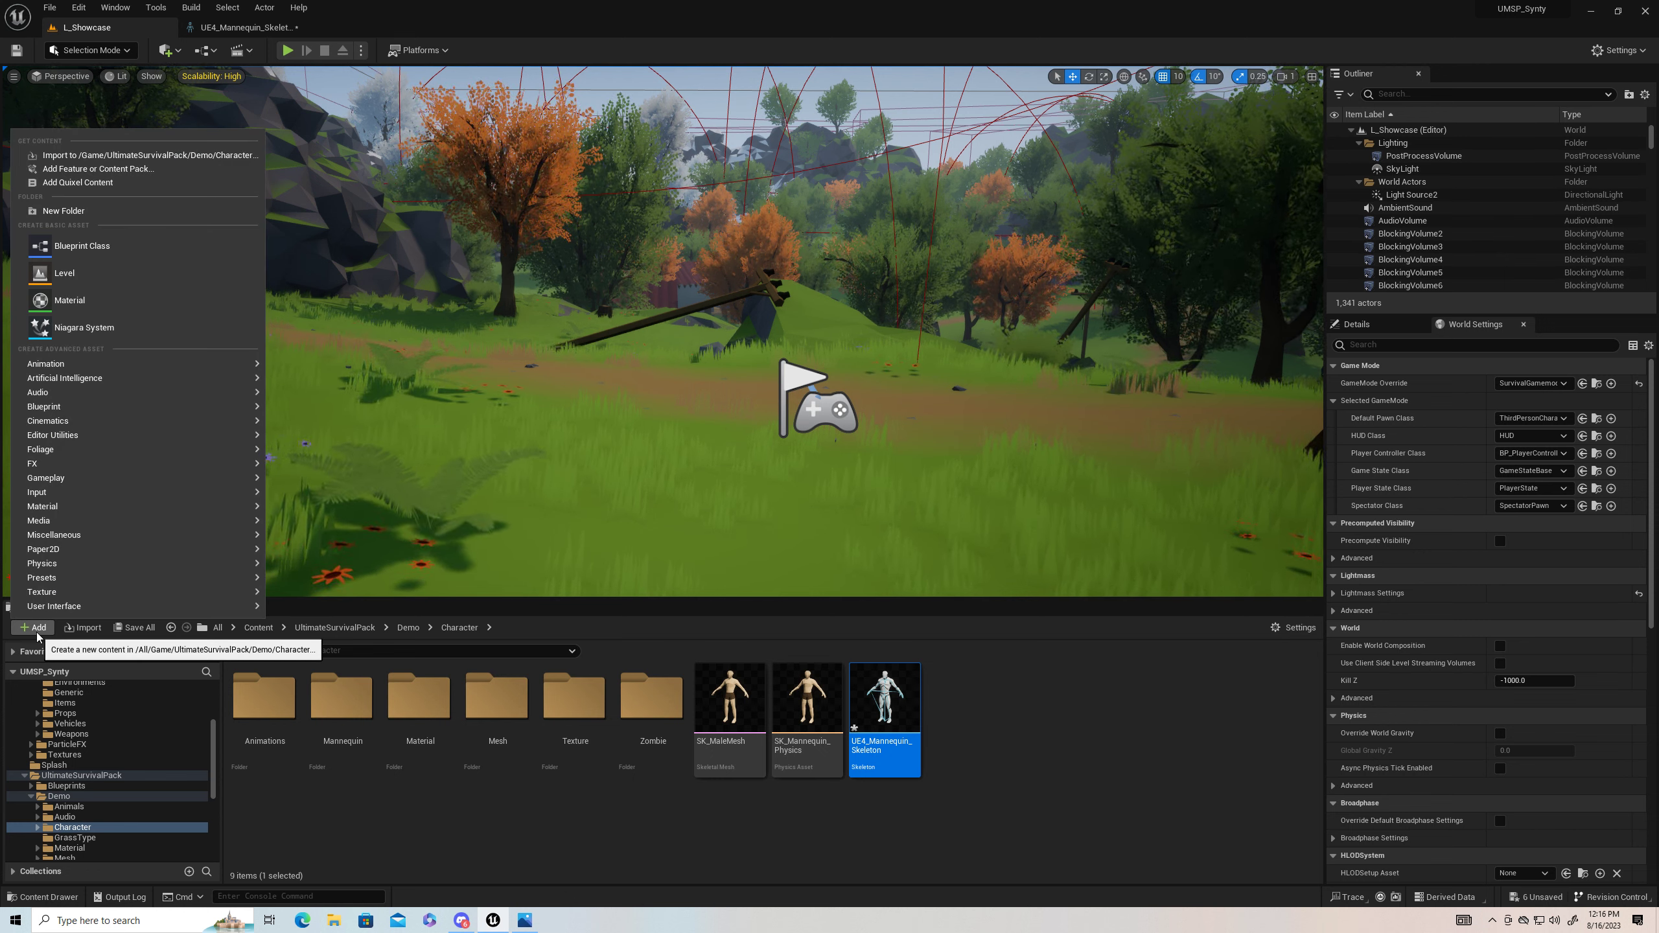
{"action": "left_click", "coordinate": [107, 172]}
{"action": "left_click", "coordinate": [634, 429]}
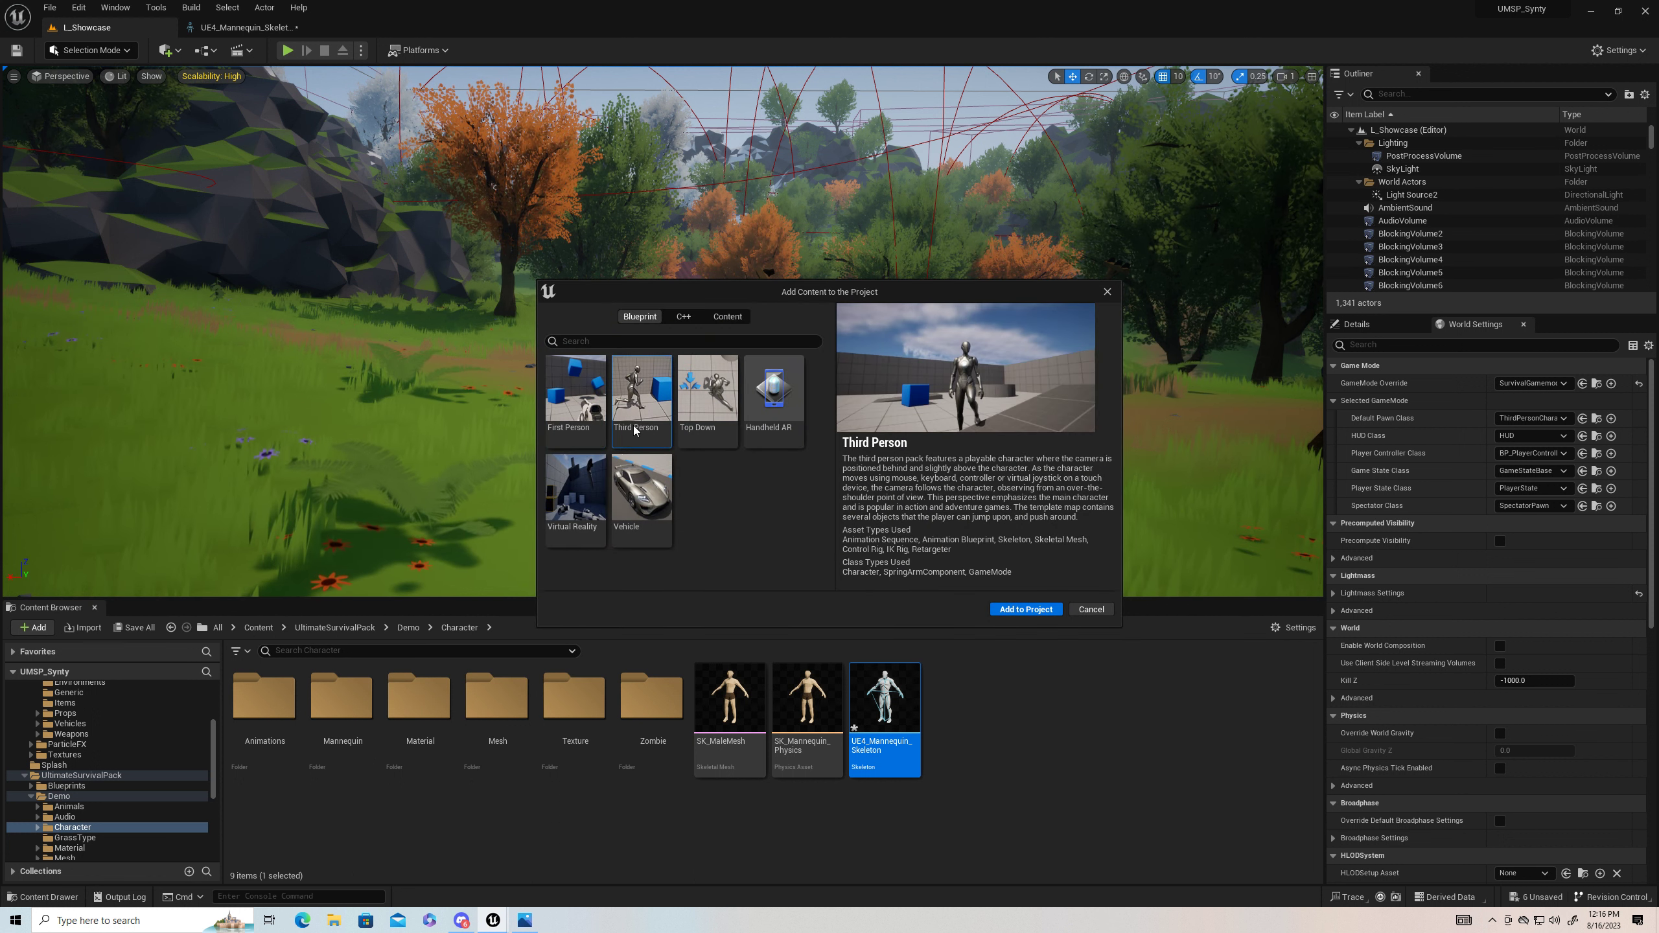
{"action": "left_click", "coordinate": [1024, 611]}
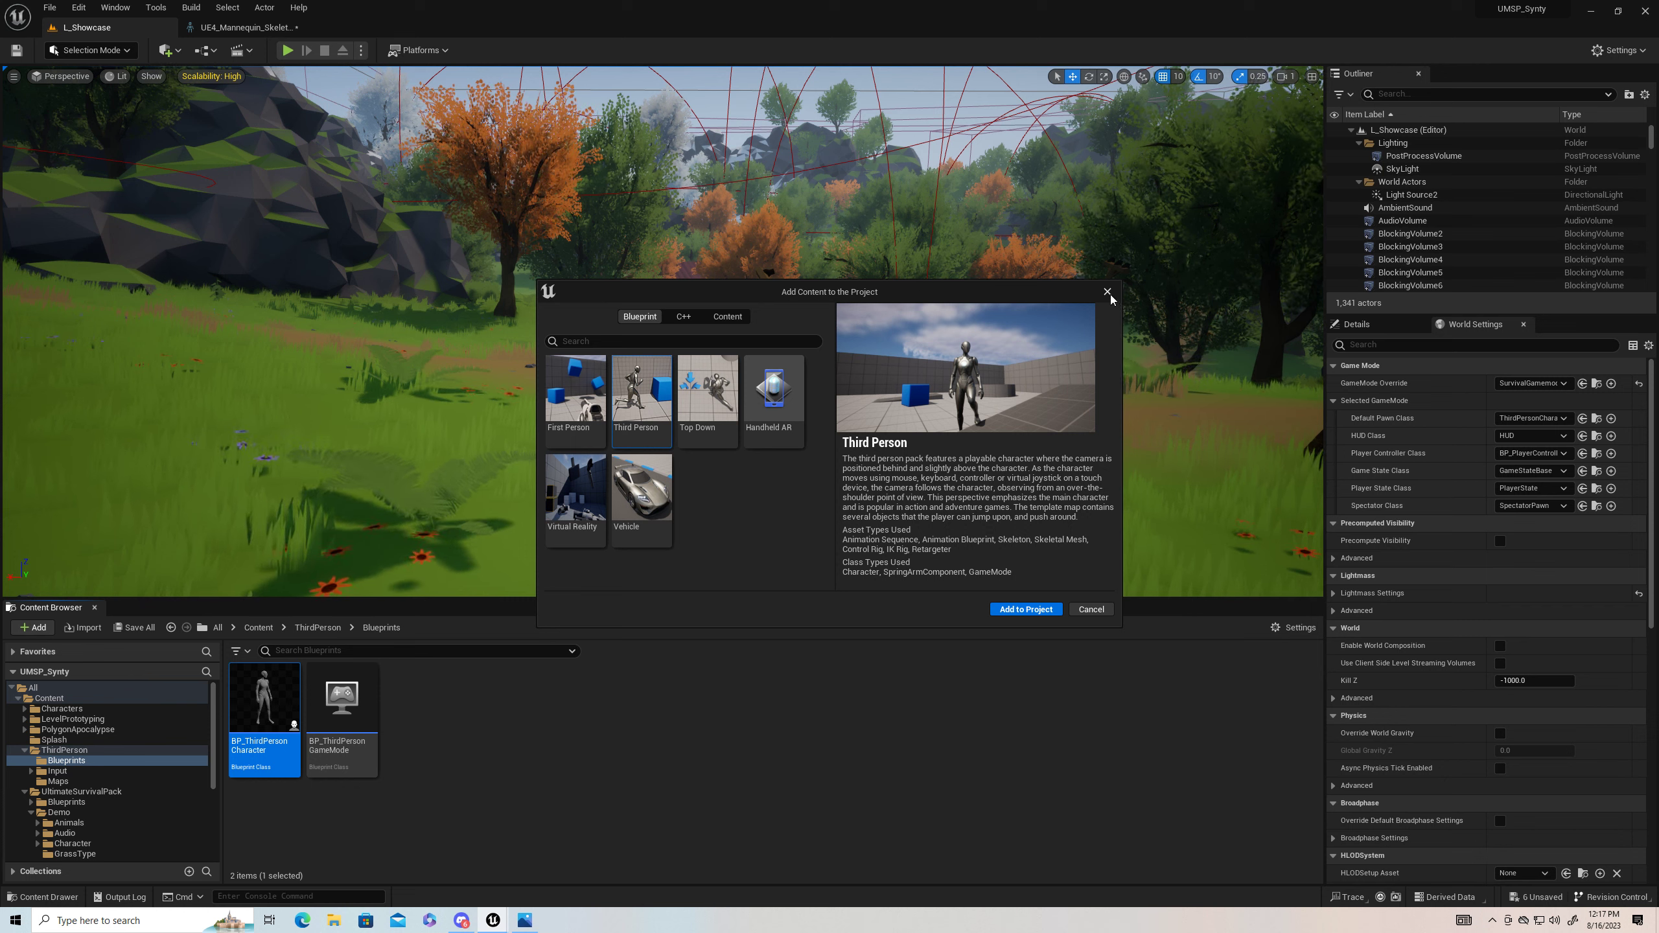
{"action": "left_click", "coordinate": [1107, 292]}
Step: Go back to UltimateSurvivalPack/Demo/Character, reopen UE4_Mannequin_Skeleton and show its Asset Details
{"action": "left_click", "coordinate": [171, 627]}
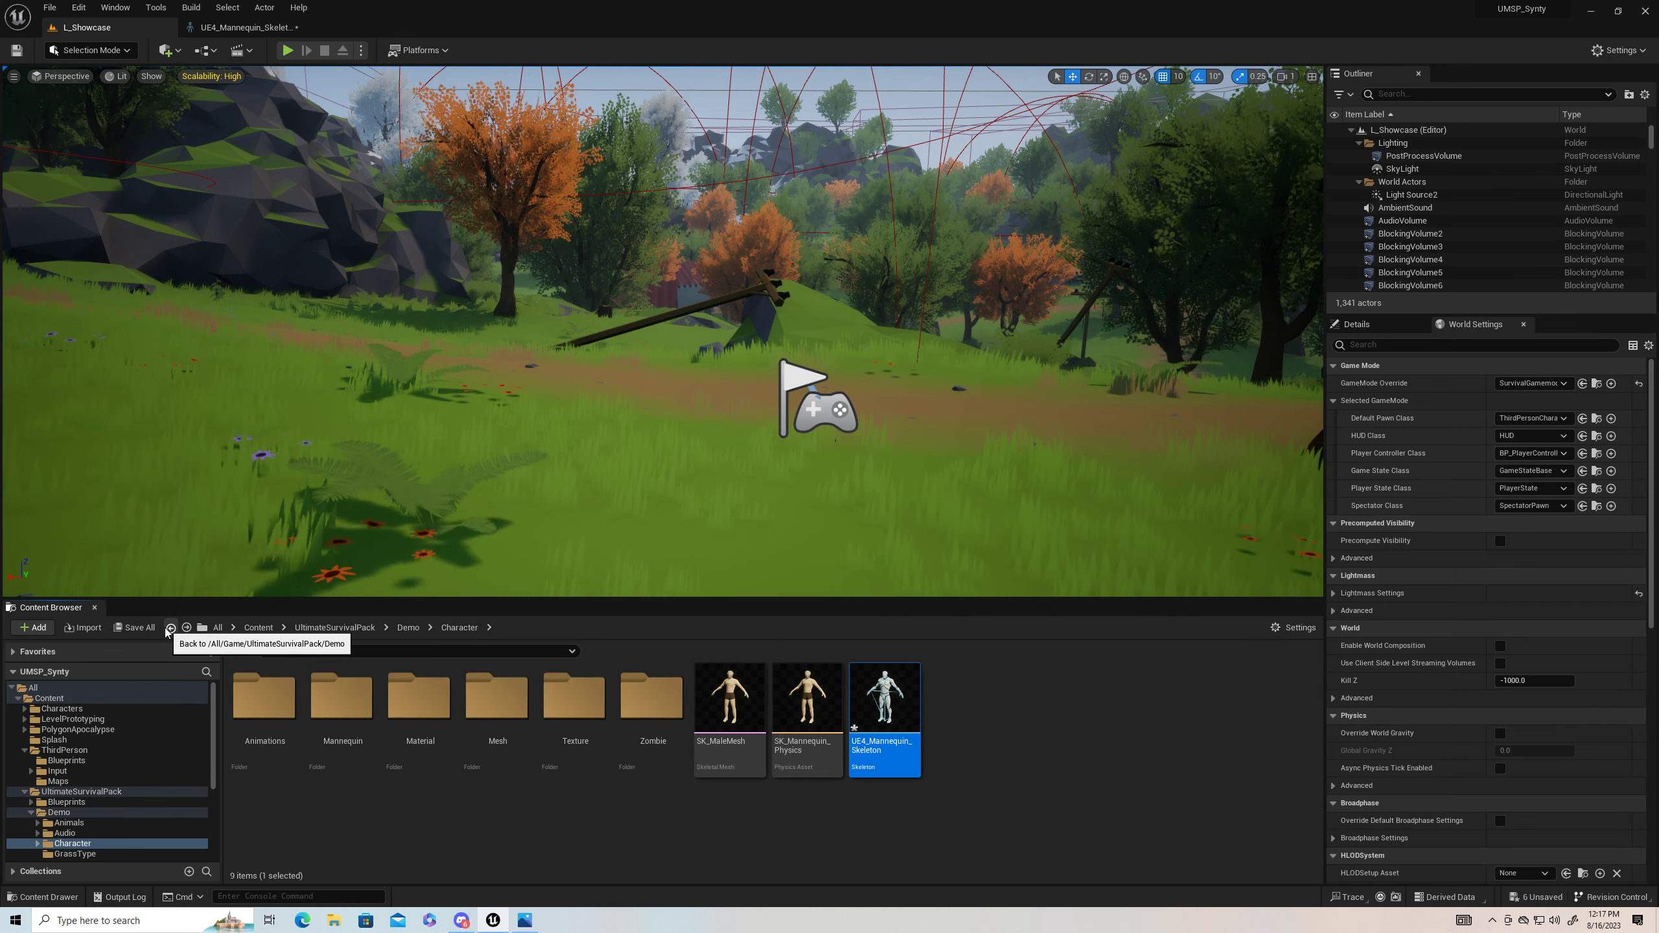
{"action": "left_click", "coordinate": [171, 628]}
{"action": "double_click", "coordinate": [419, 698]}
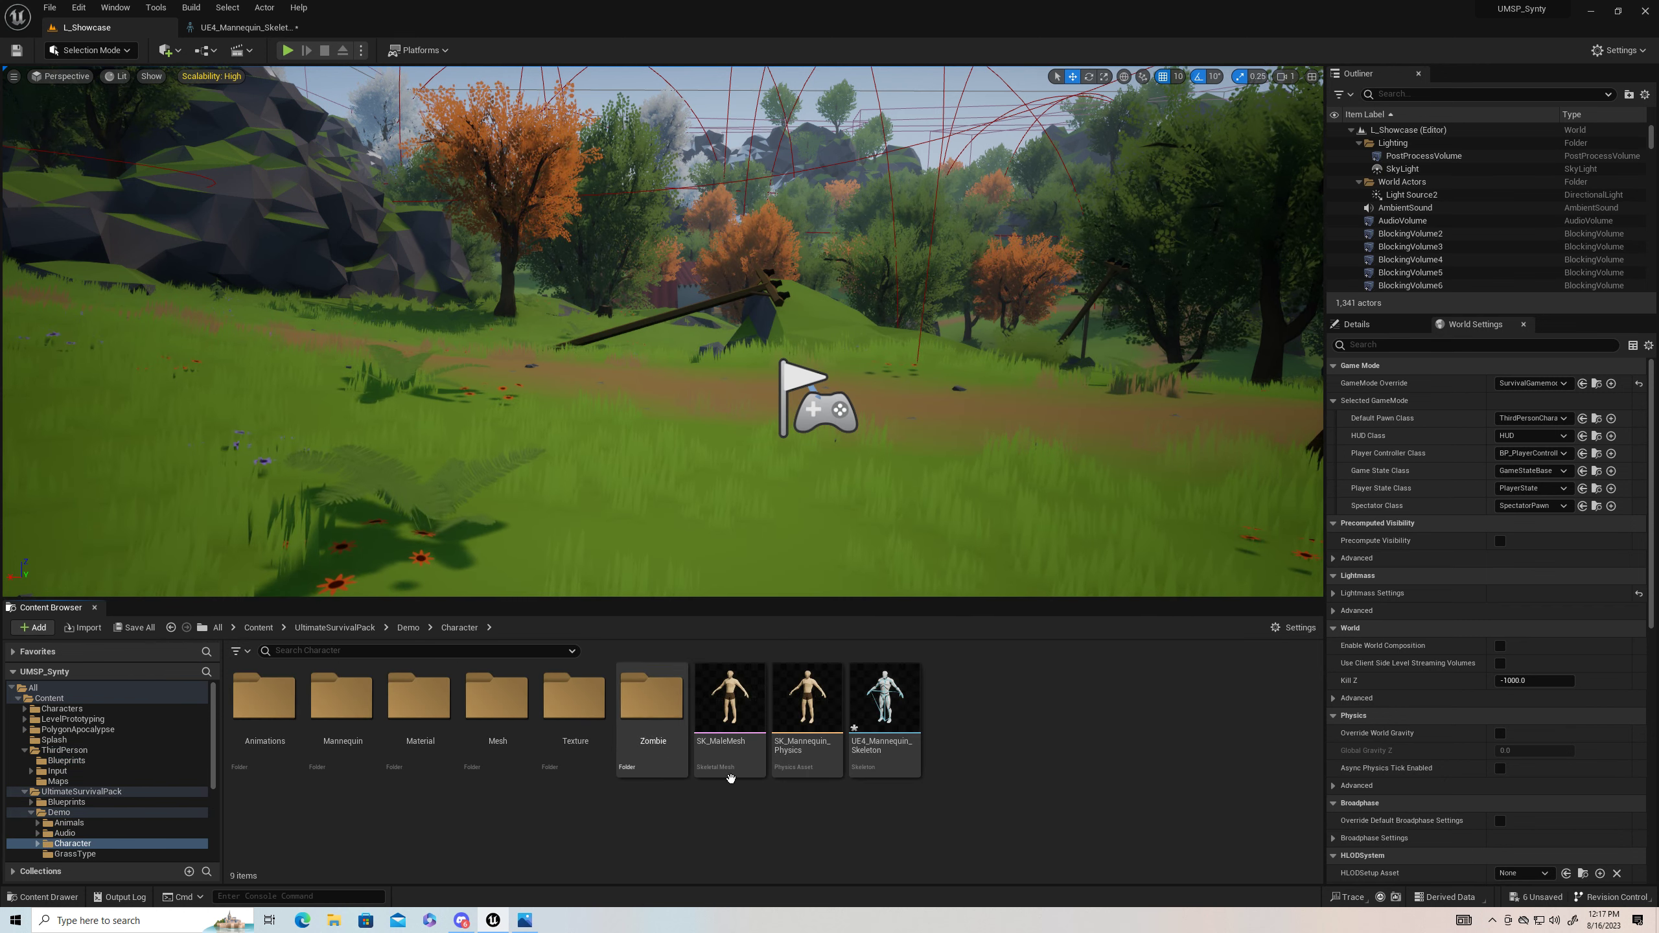
{"action": "double_click", "coordinate": [893, 752]}
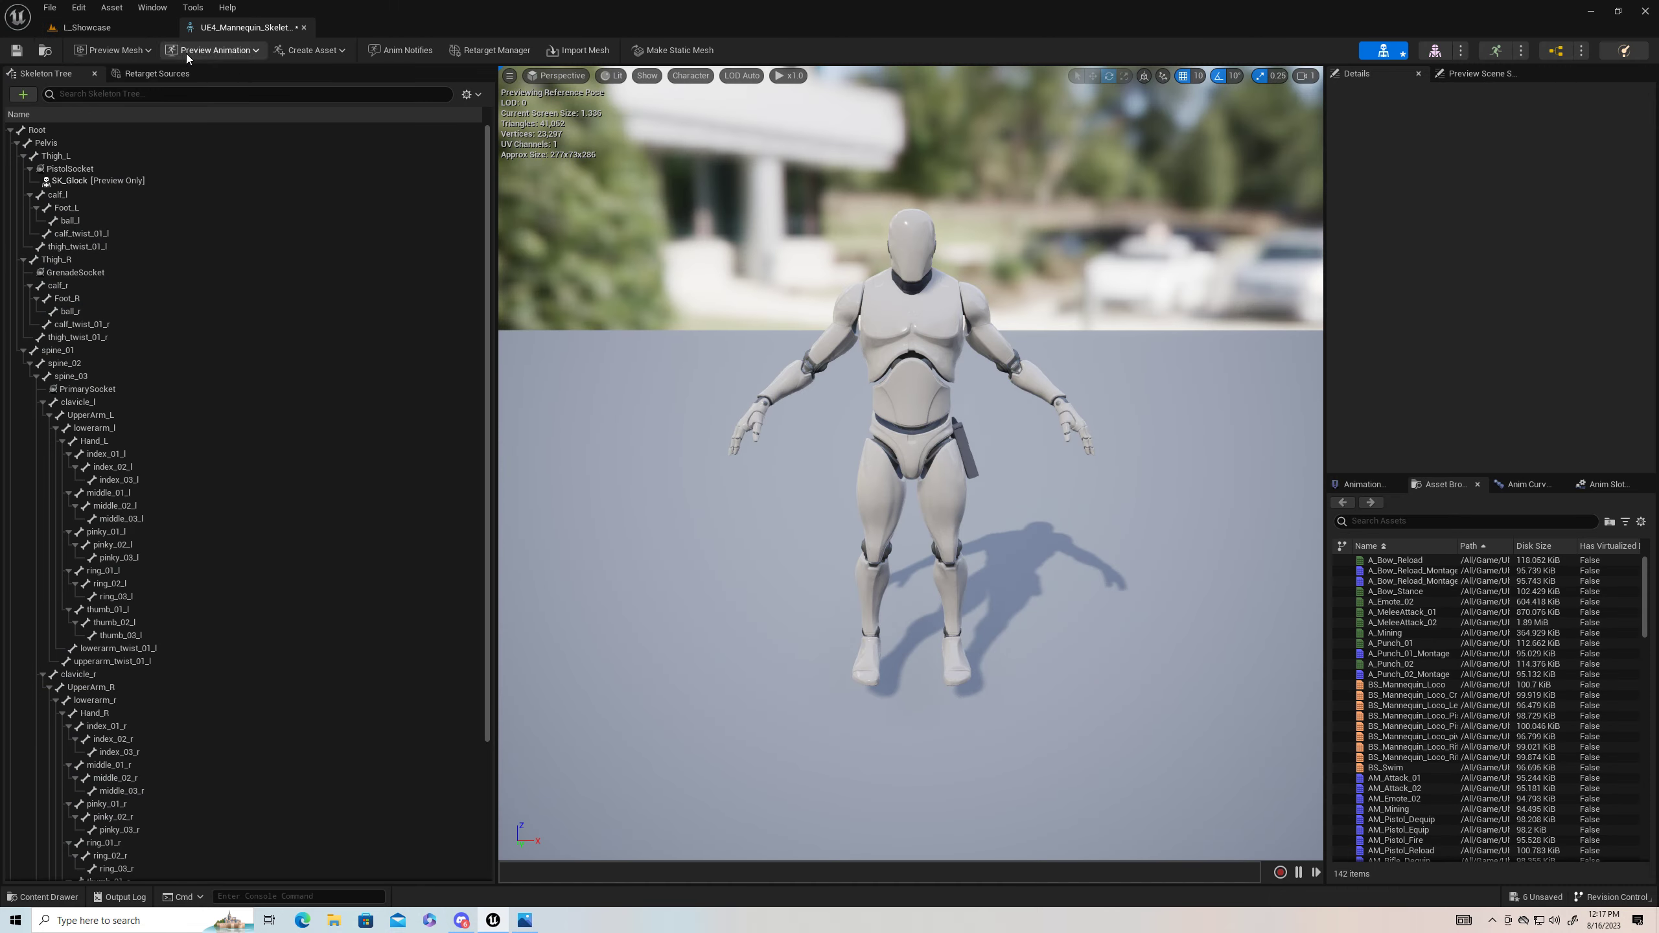
{"action": "left_click", "coordinate": [151, 7]}
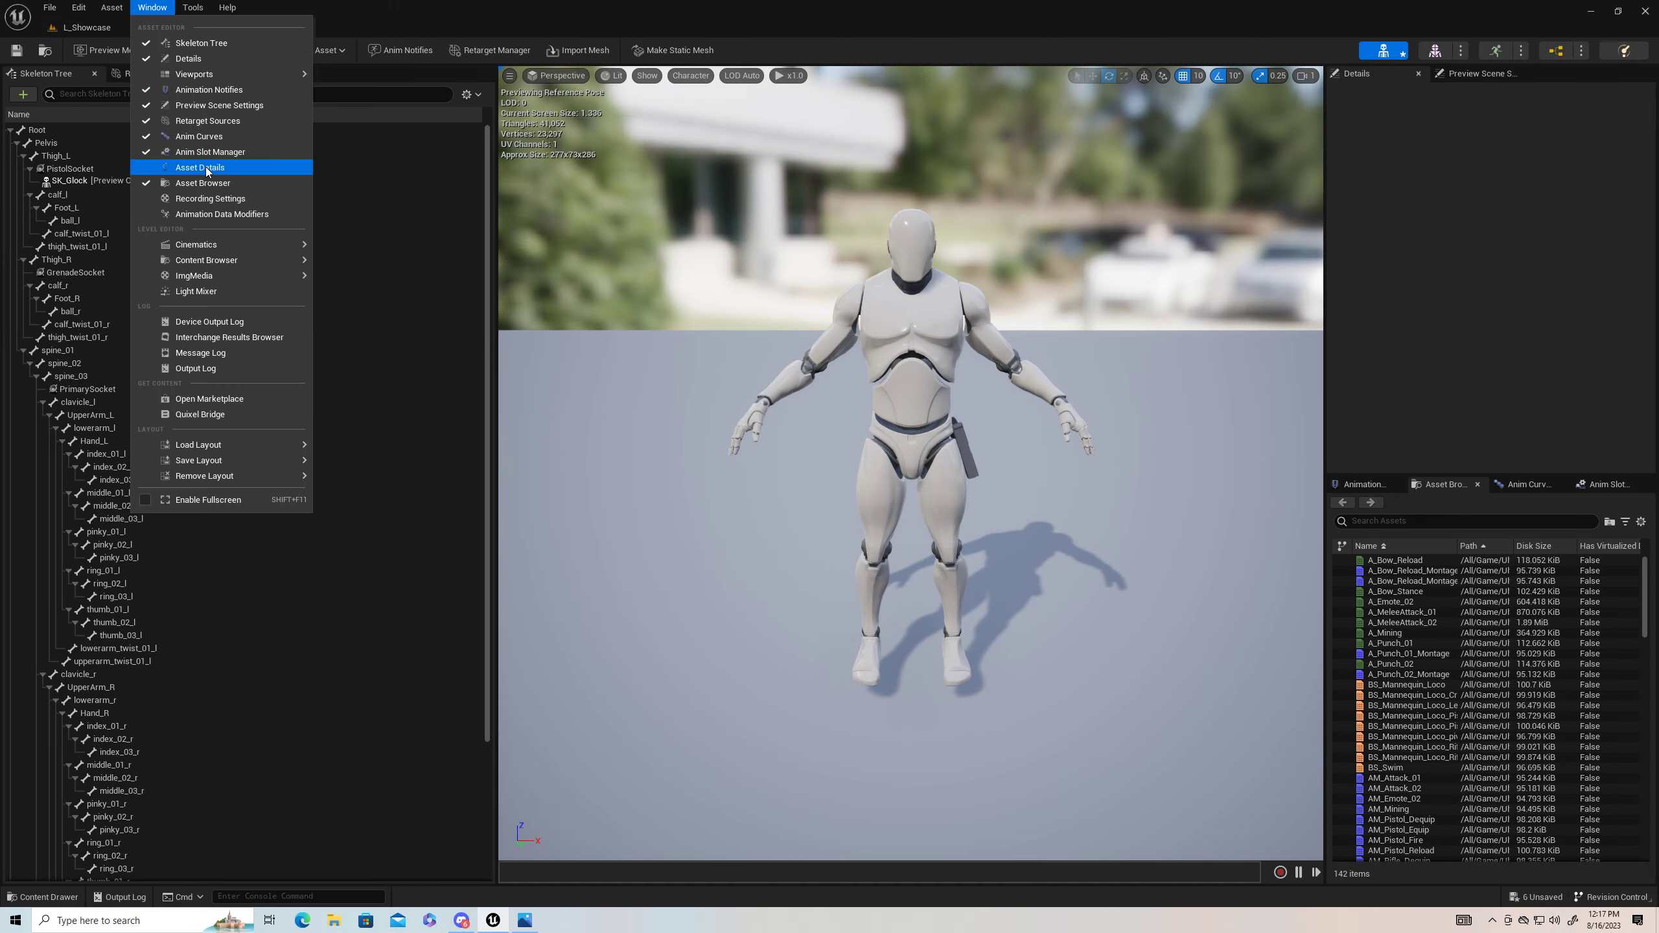
{"action": "left_click", "coordinate": [200, 167]}
Step: Set the first Compatible Skeletons entry to SK_Mannequin_Skeleton, then save and close the UE4_Mannequin_Skeleton asset
{"action": "left_click", "coordinate": [890, 353]}
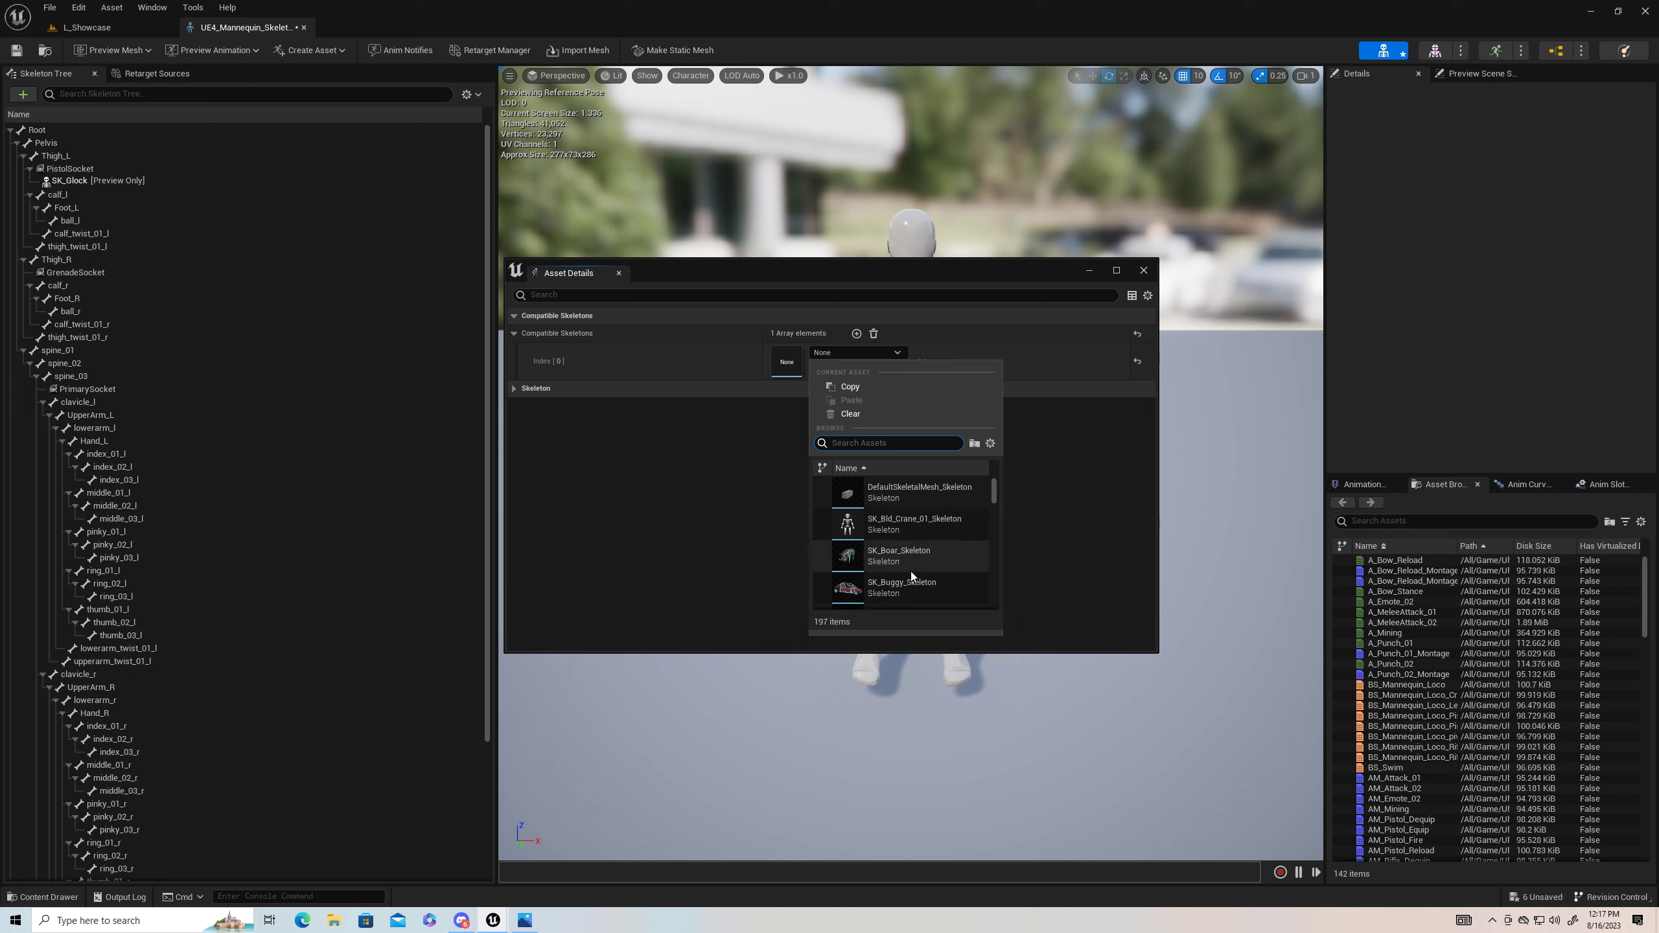
{"action": "scroll", "coordinate": [915, 535], "scroll_direction": "down", "scroll_amount": 3}
{"action": "scroll", "coordinate": [916, 535], "scroll_direction": "down", "scroll_amount": 1}
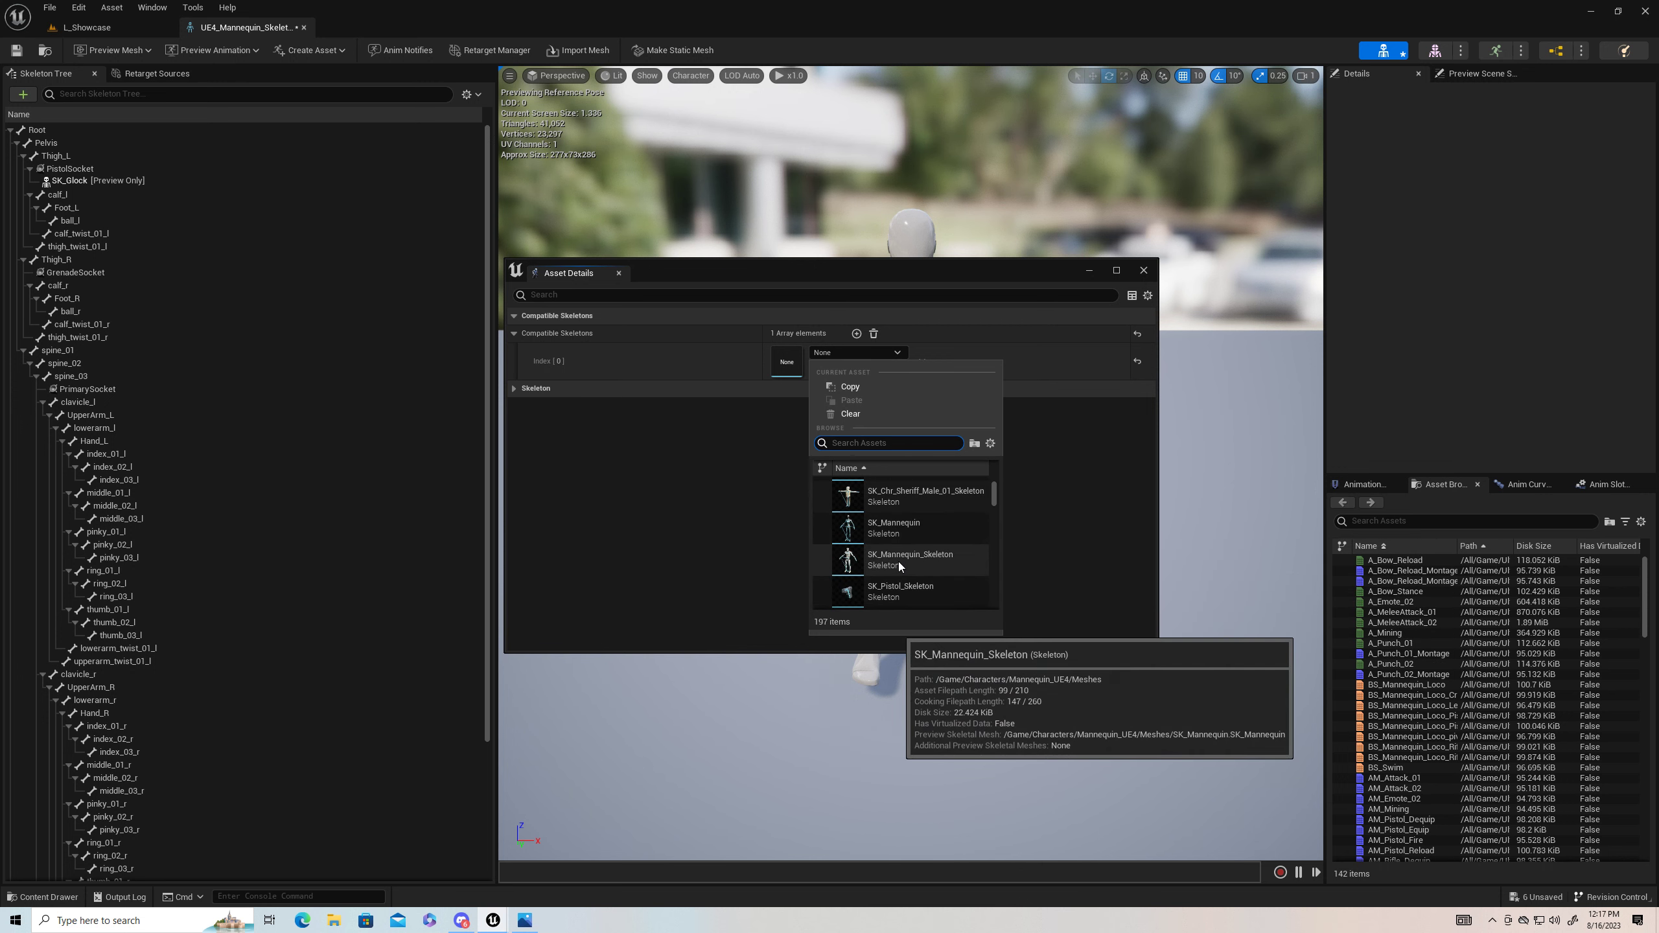
{"action": "left_click", "coordinate": [902, 561]}
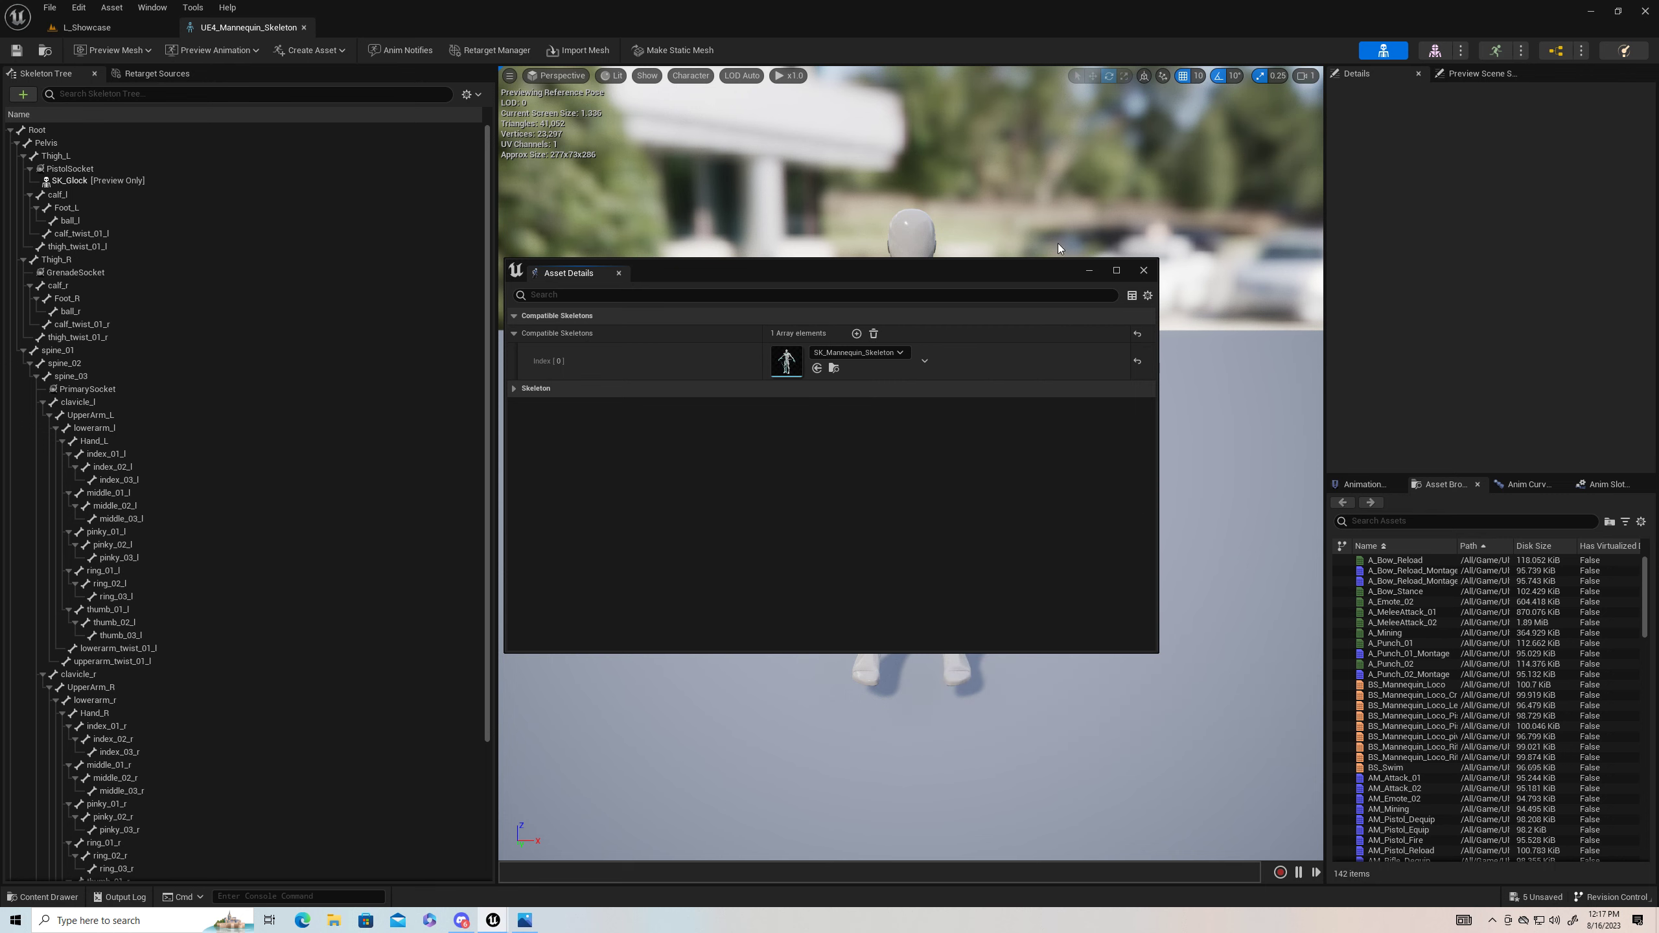
{"action": "left_click", "coordinate": [1144, 271]}
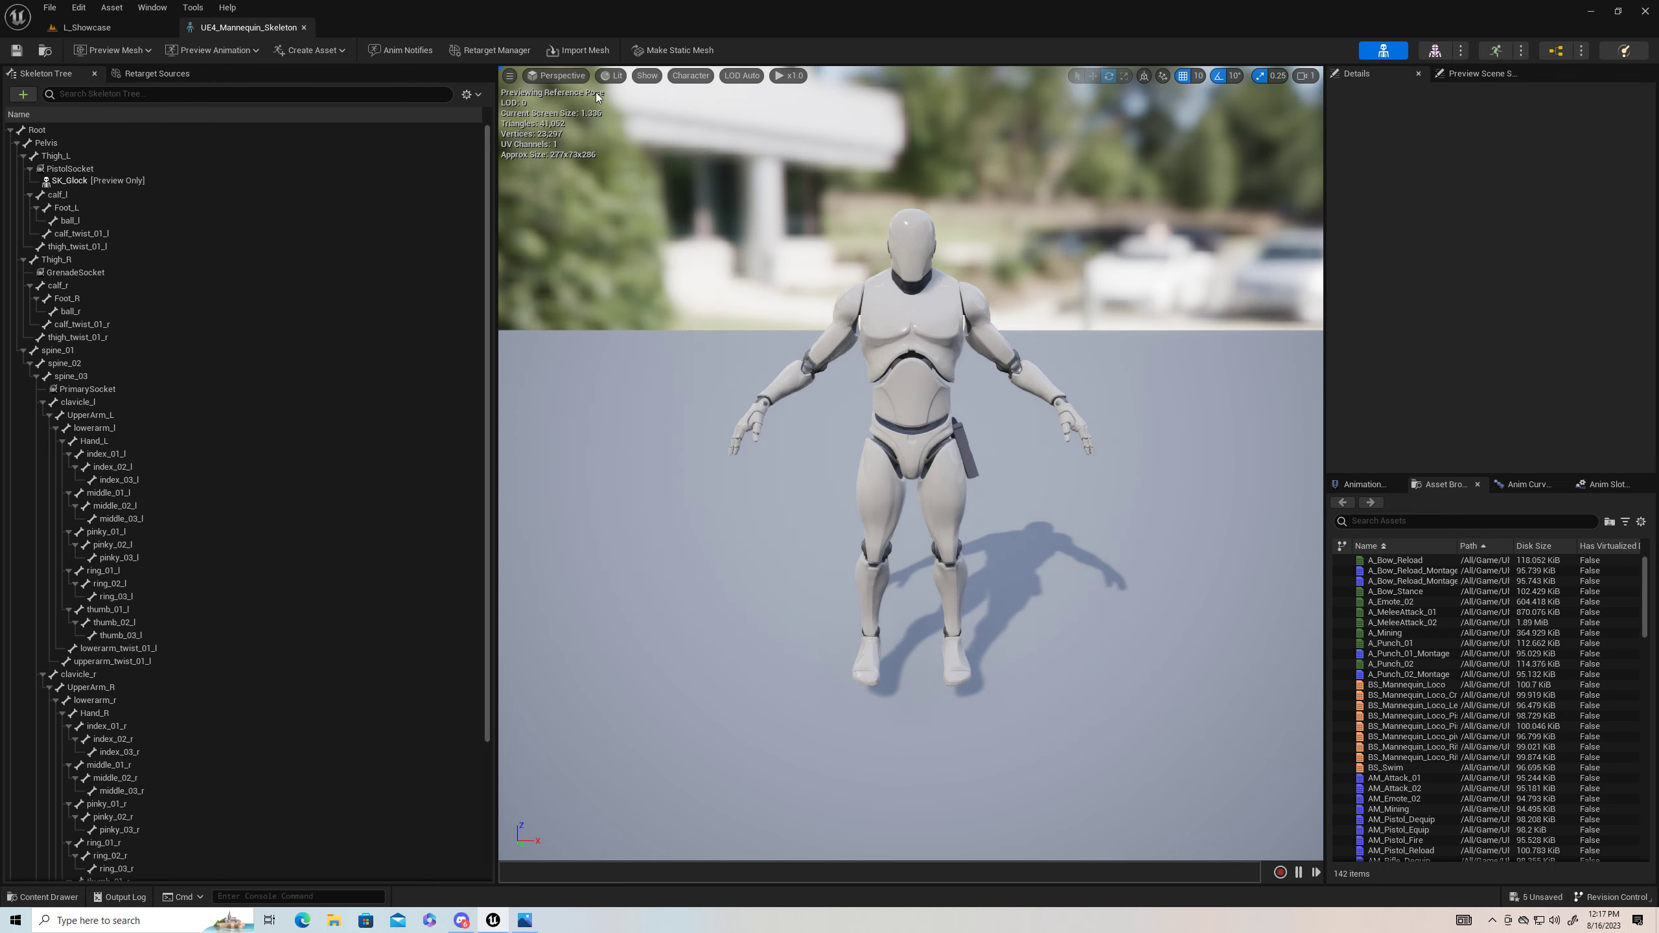
{"action": "left_click", "coordinate": [303, 27]}
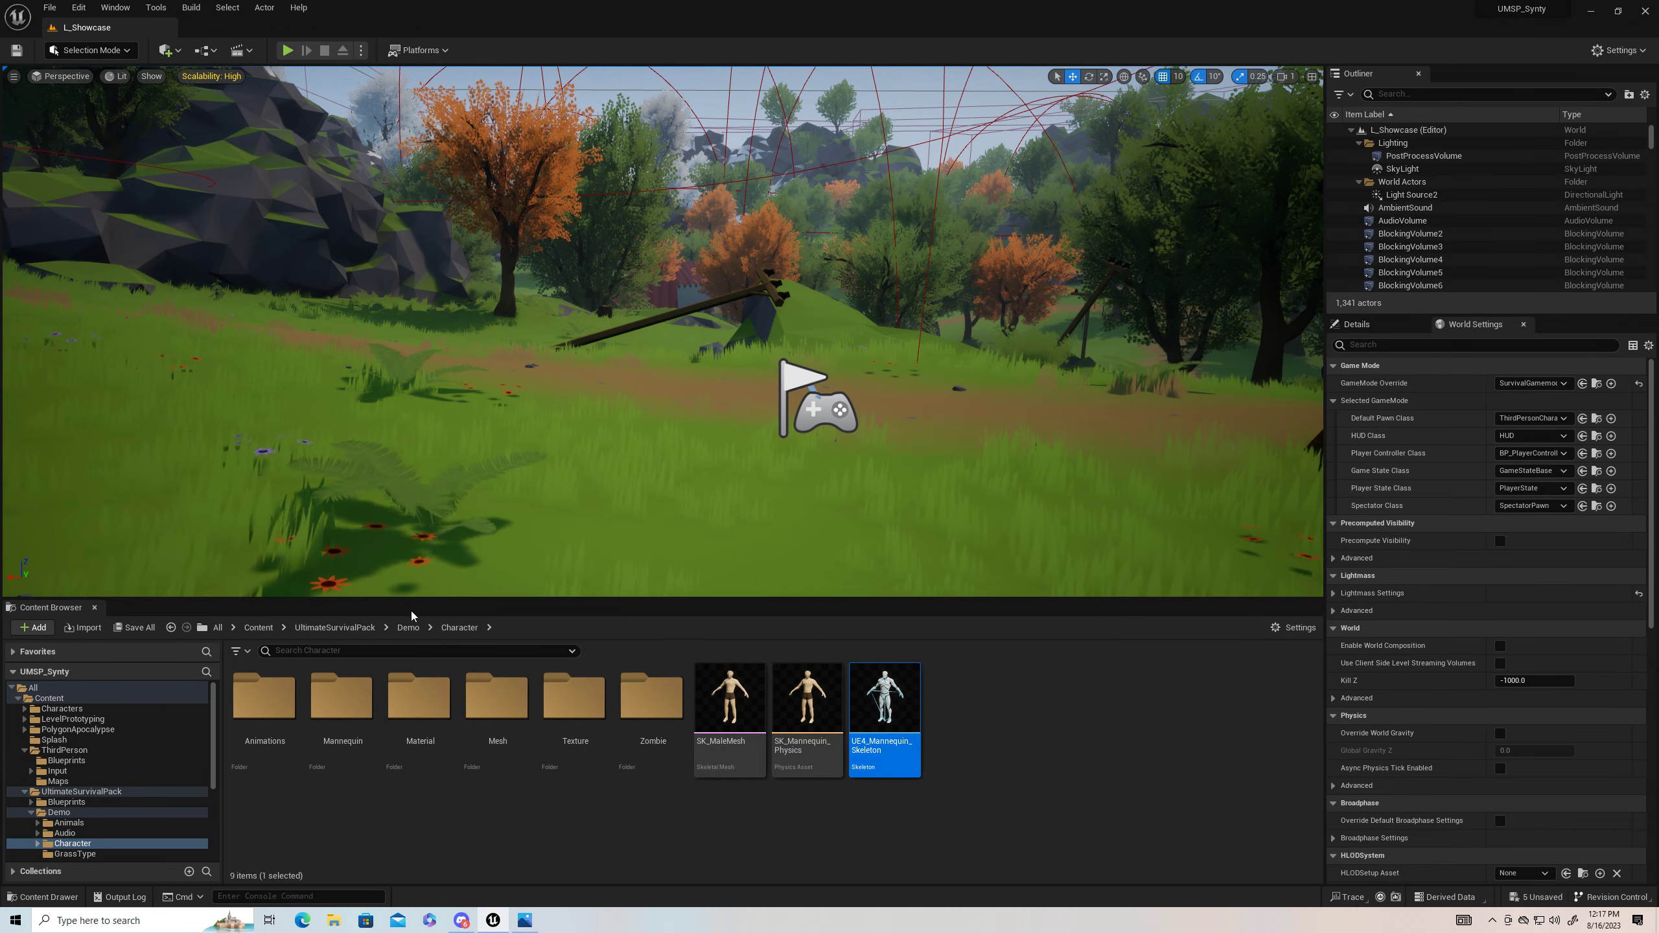
Step: Open SK_Mannequin_Skeleton from Content/Characters/Mannequin_UE4/Meshes and dock its editor in the main window
{"action": "left_click", "coordinate": [173, 628]}
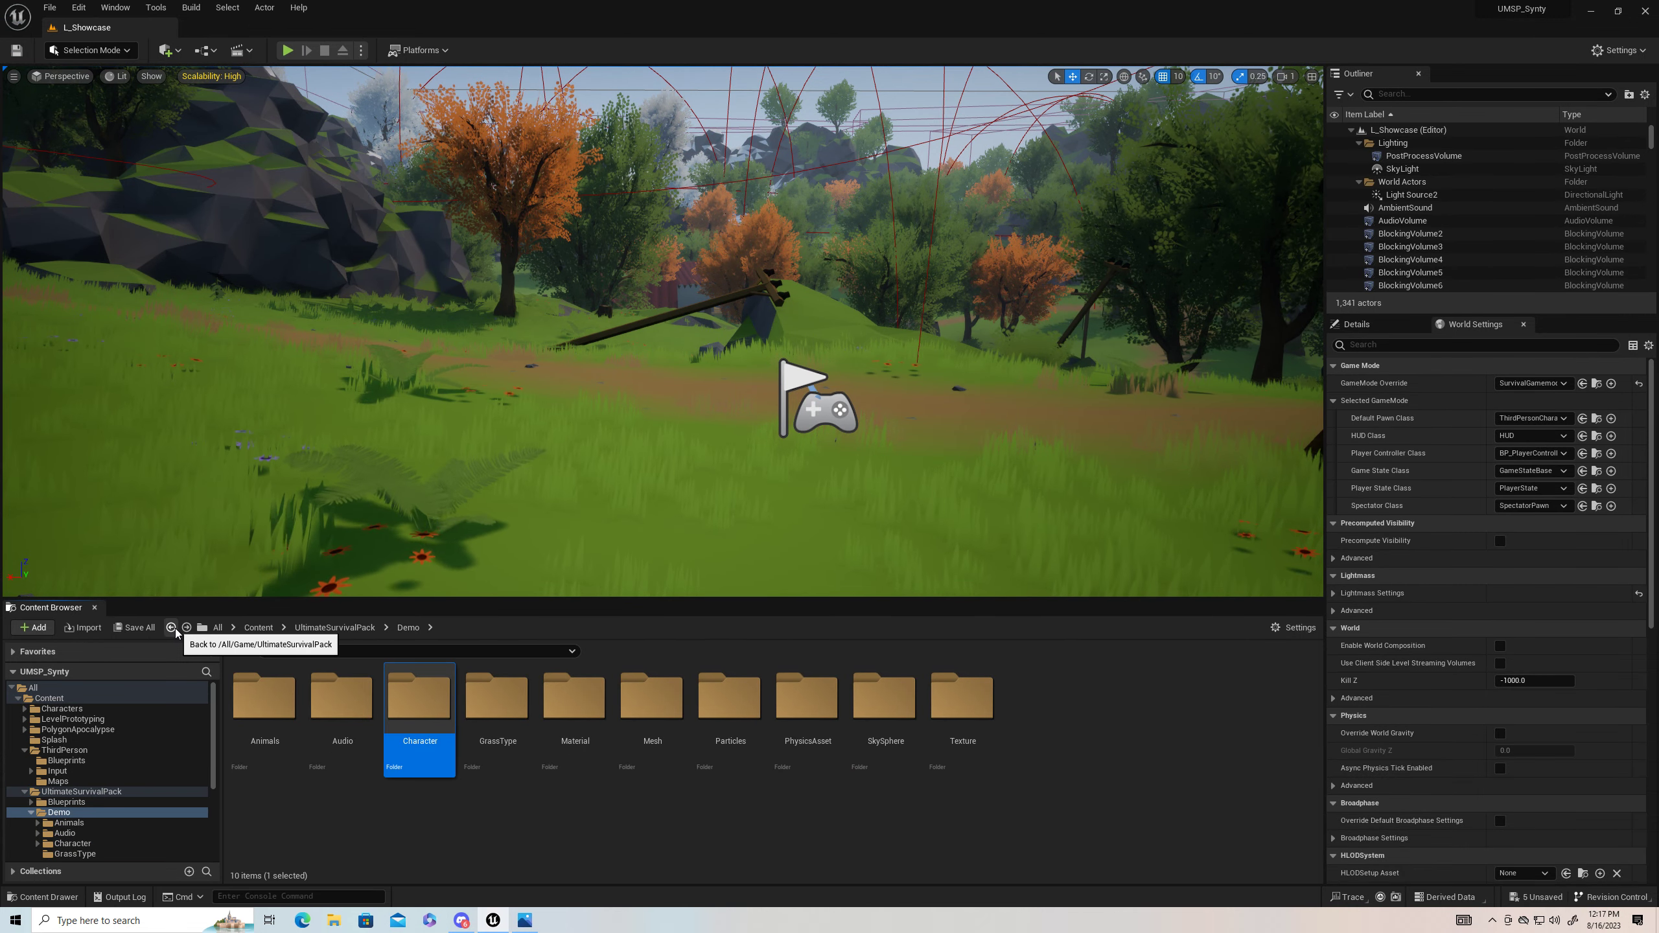
{"action": "left_click", "coordinate": [172, 628]}
{"action": "left_click", "coordinate": [171, 628]}
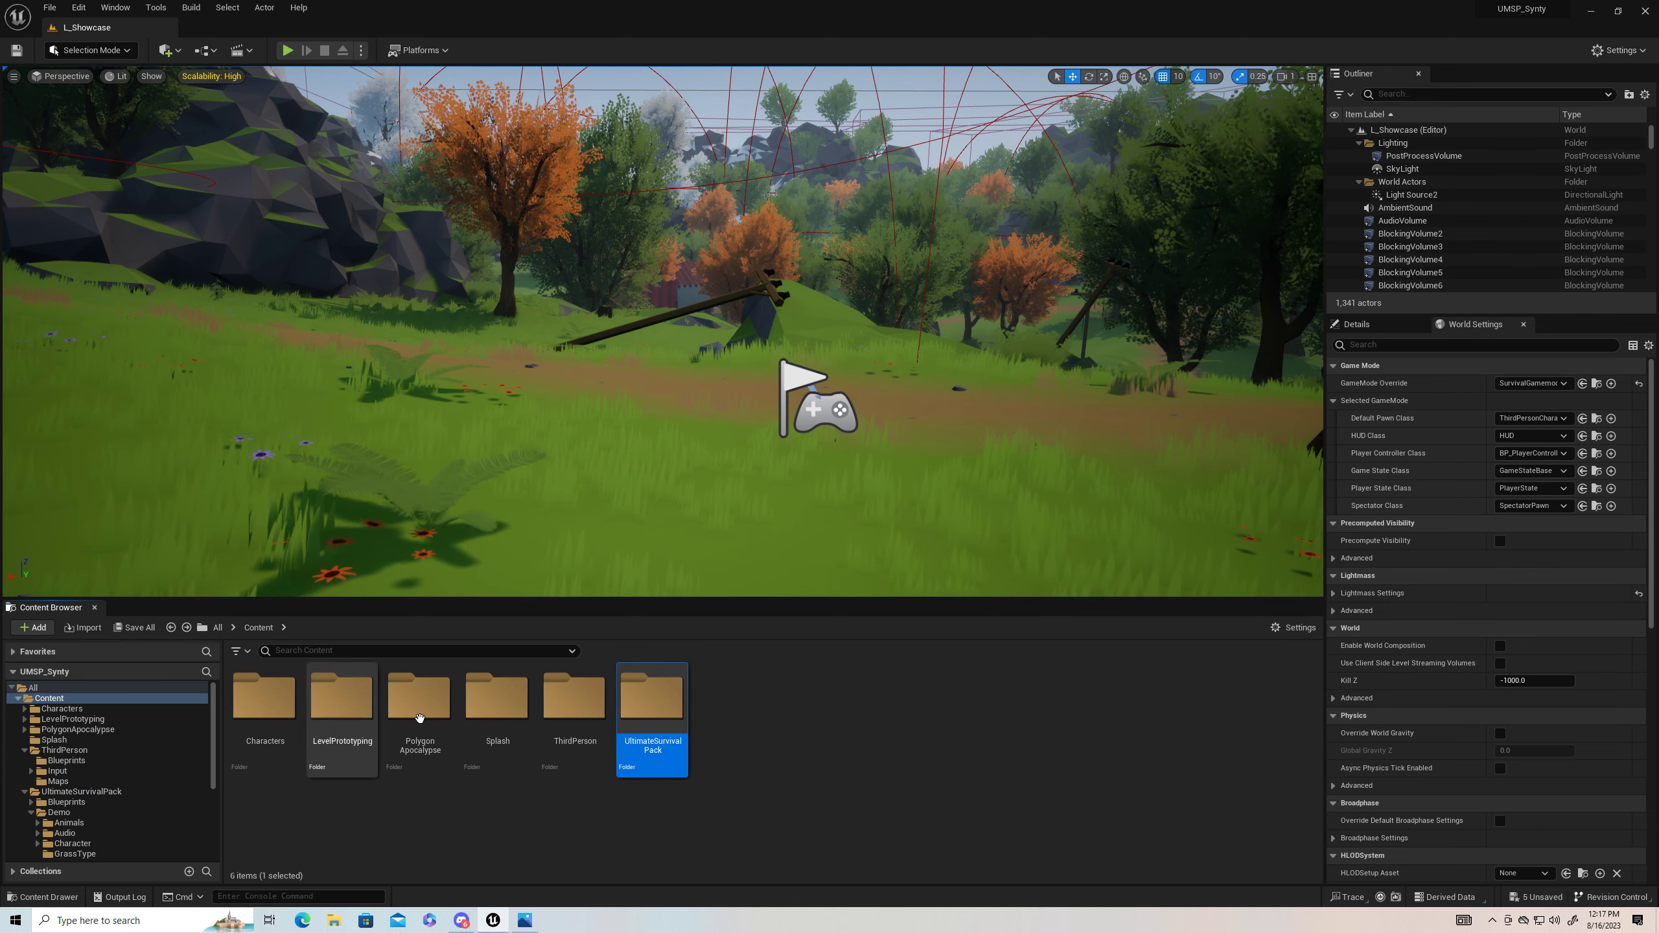
{"action": "double_click", "coordinate": [267, 709]}
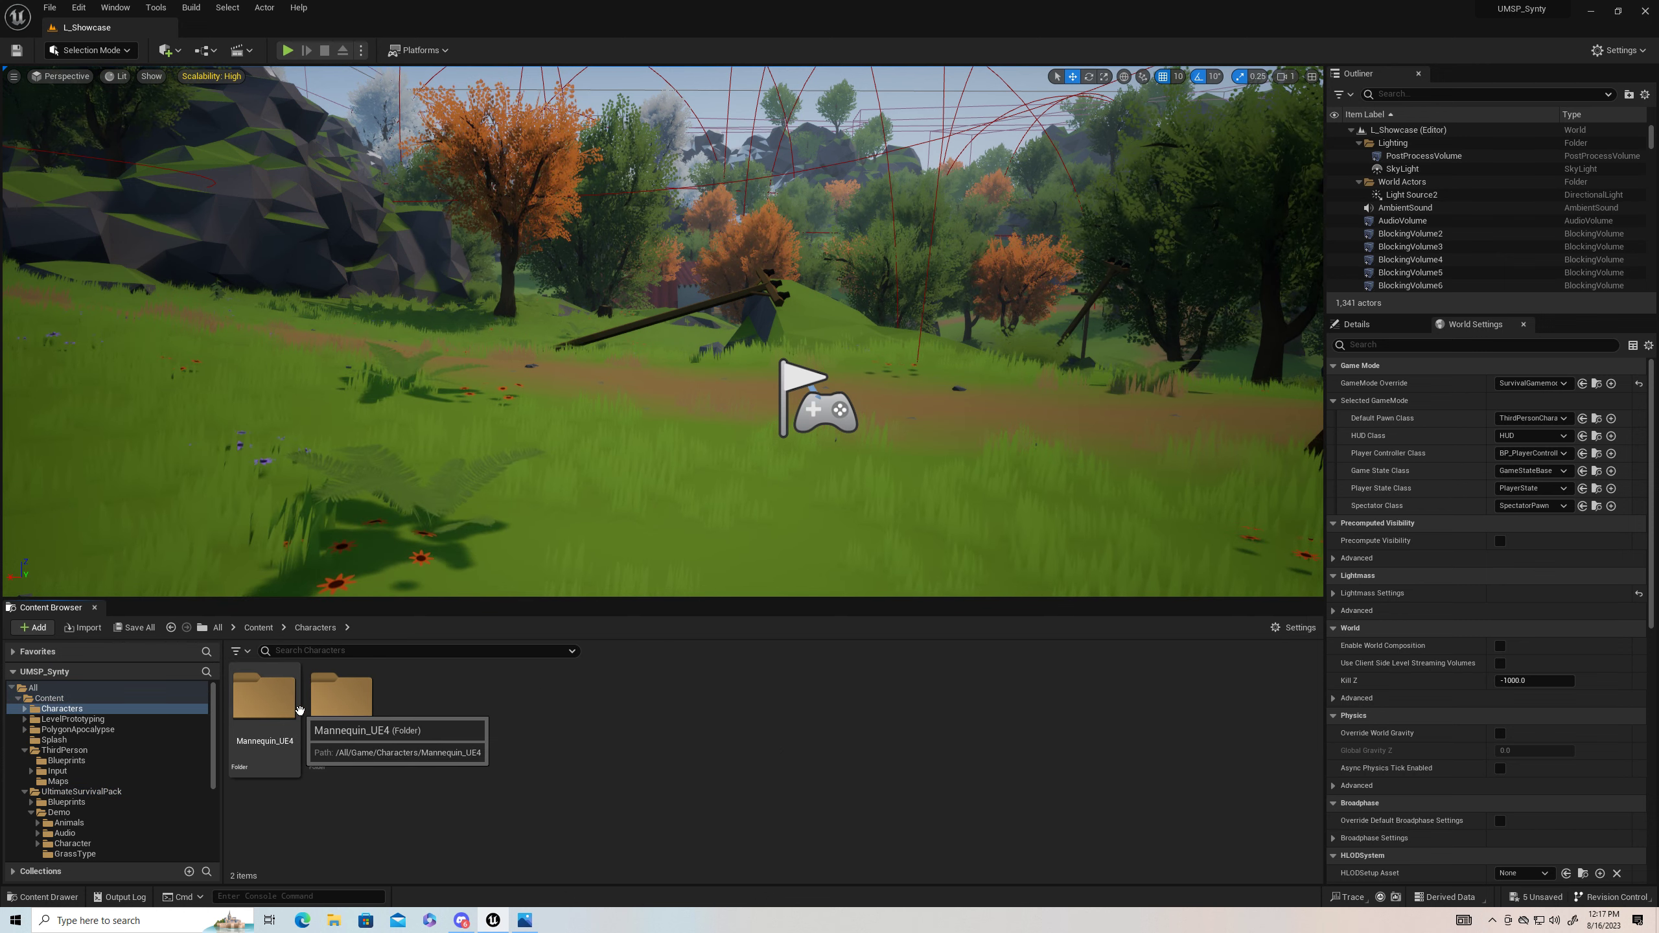
{"action": "double_click", "coordinate": [265, 702]}
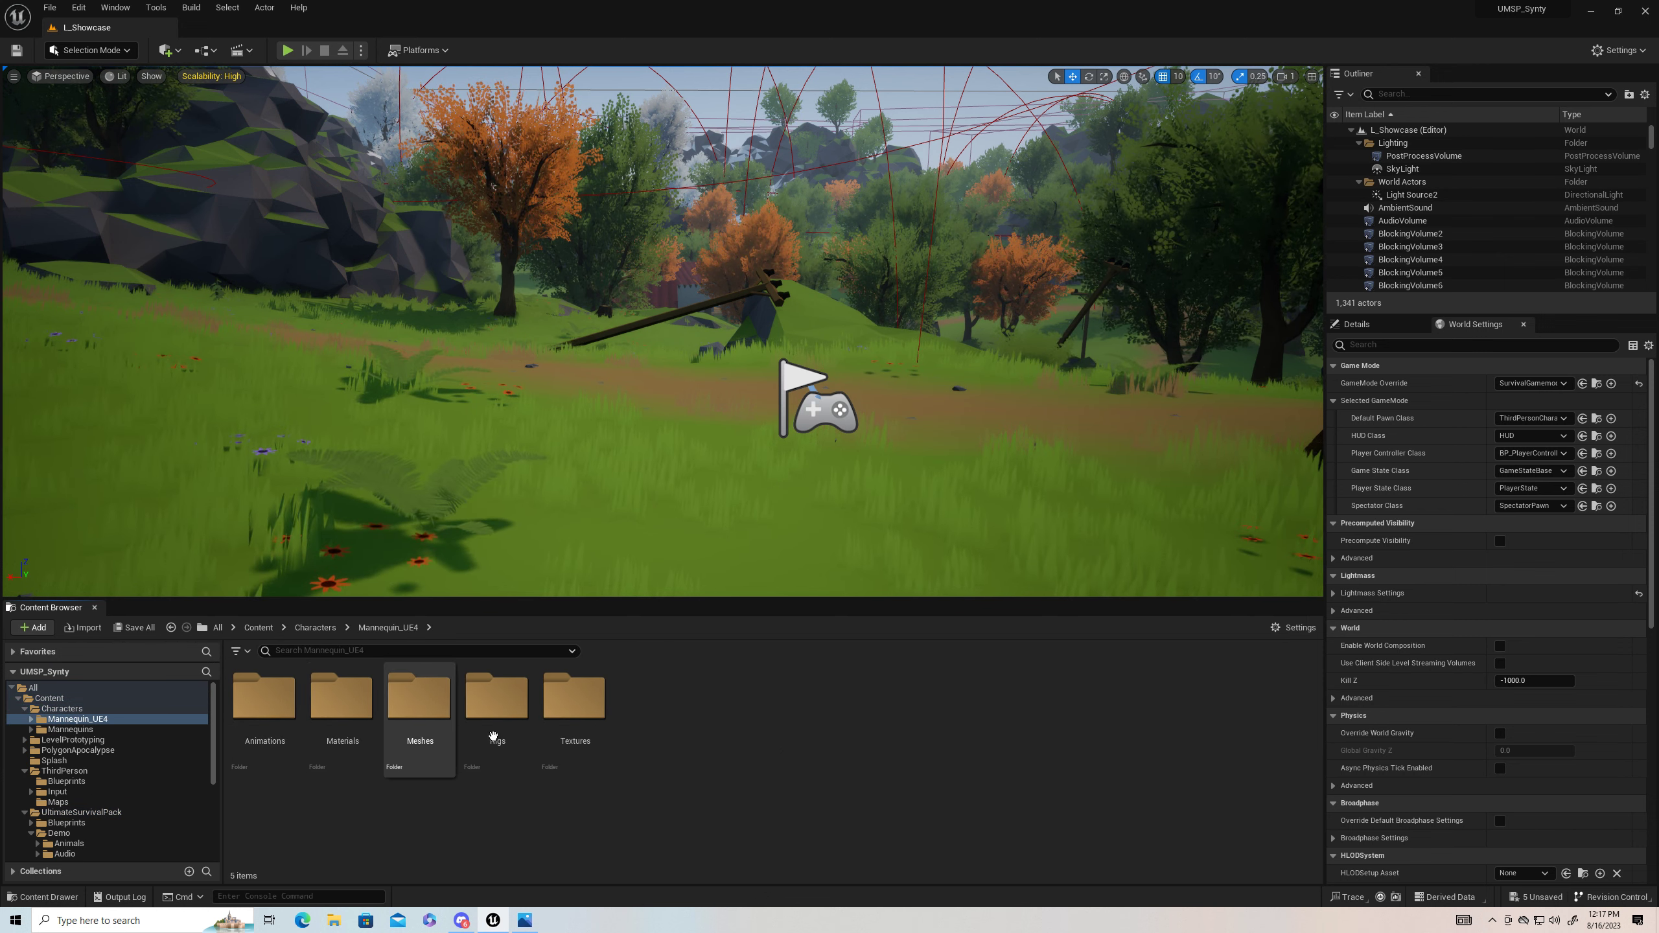
{"action": "double_click", "coordinate": [396, 726]}
{"action": "left_click", "coordinate": [426, 752]}
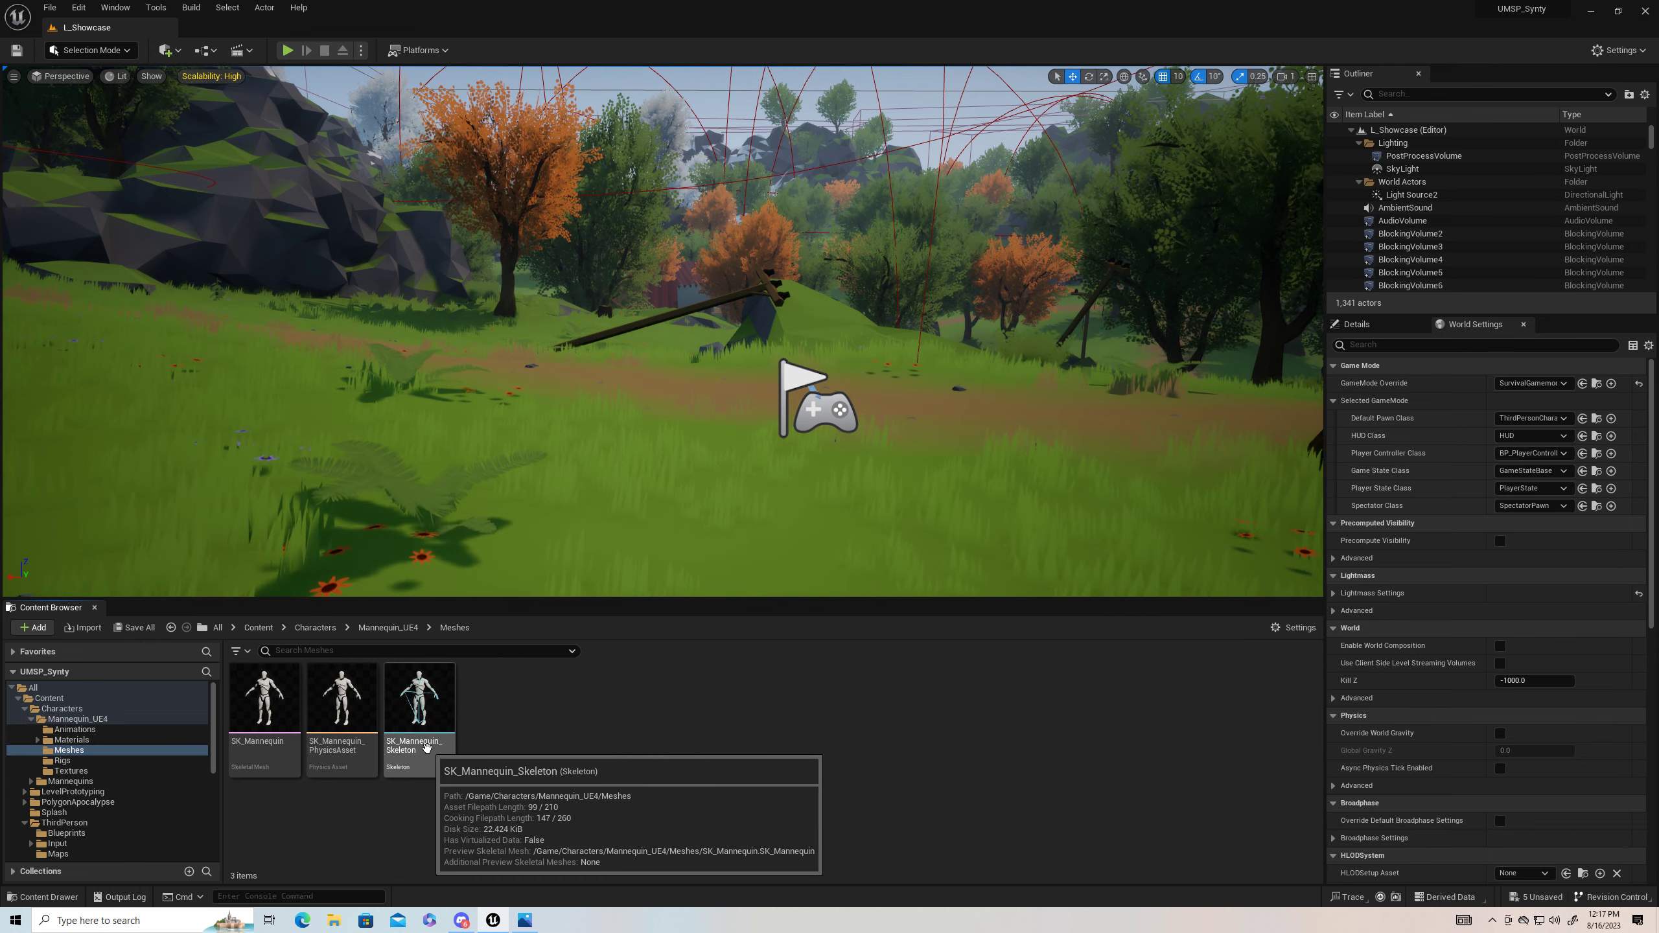
{"action": "double_click", "coordinate": [429, 755]}
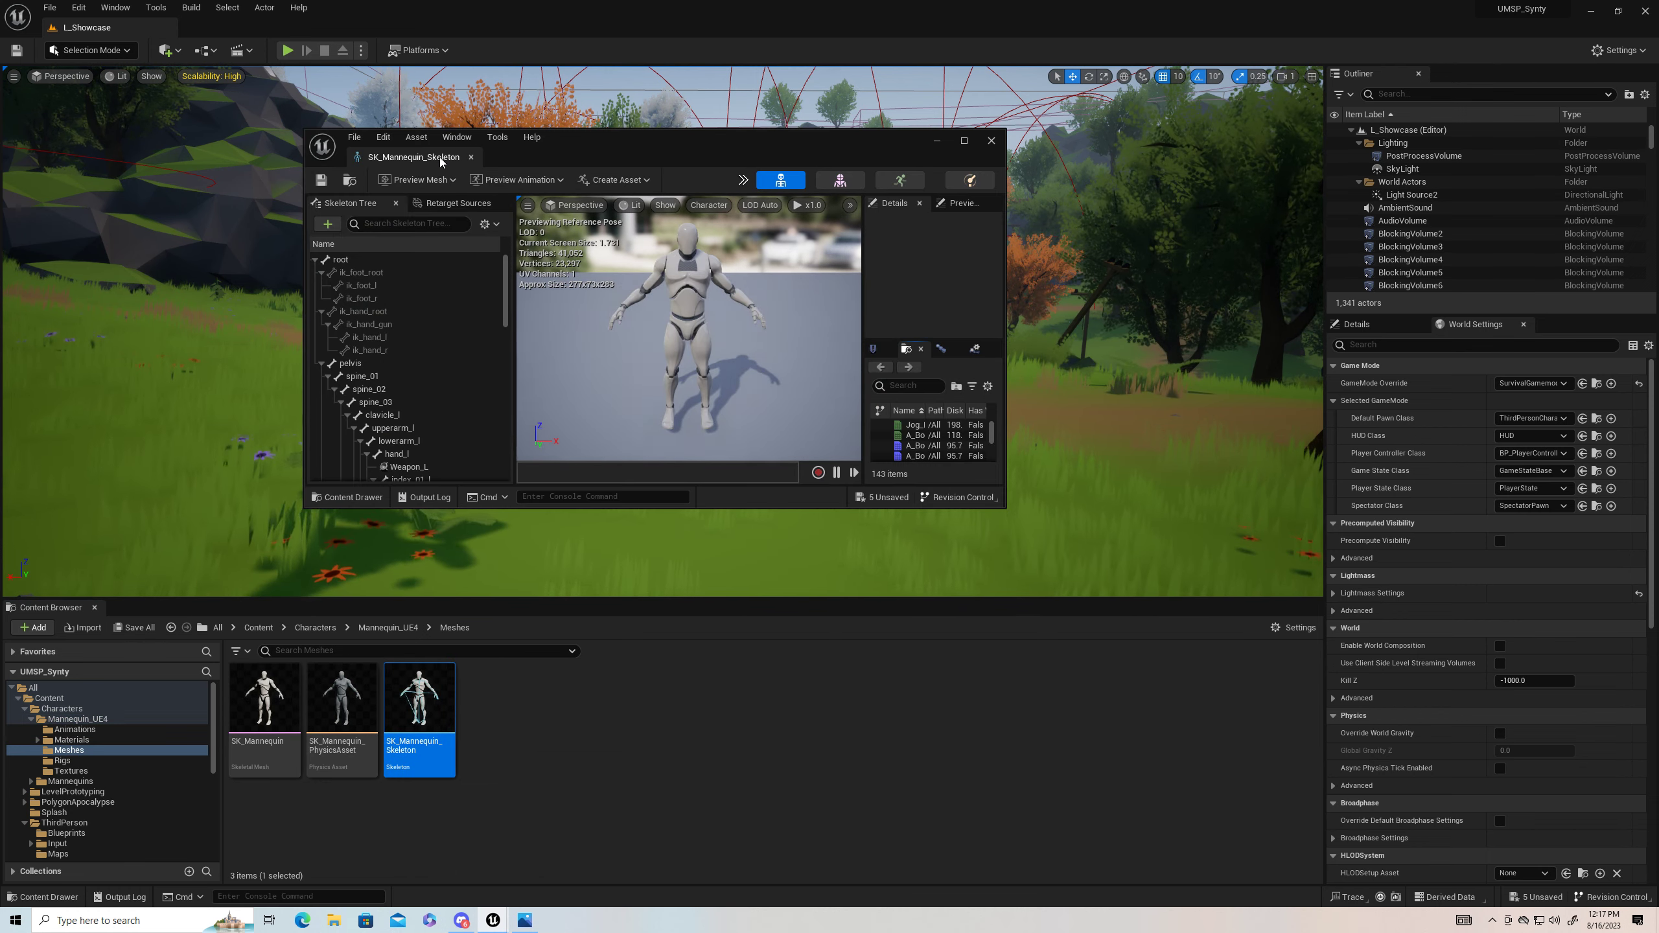
{"action": "left_click_drag", "start_coordinate": [439, 156], "coordinate": [389, 29]}
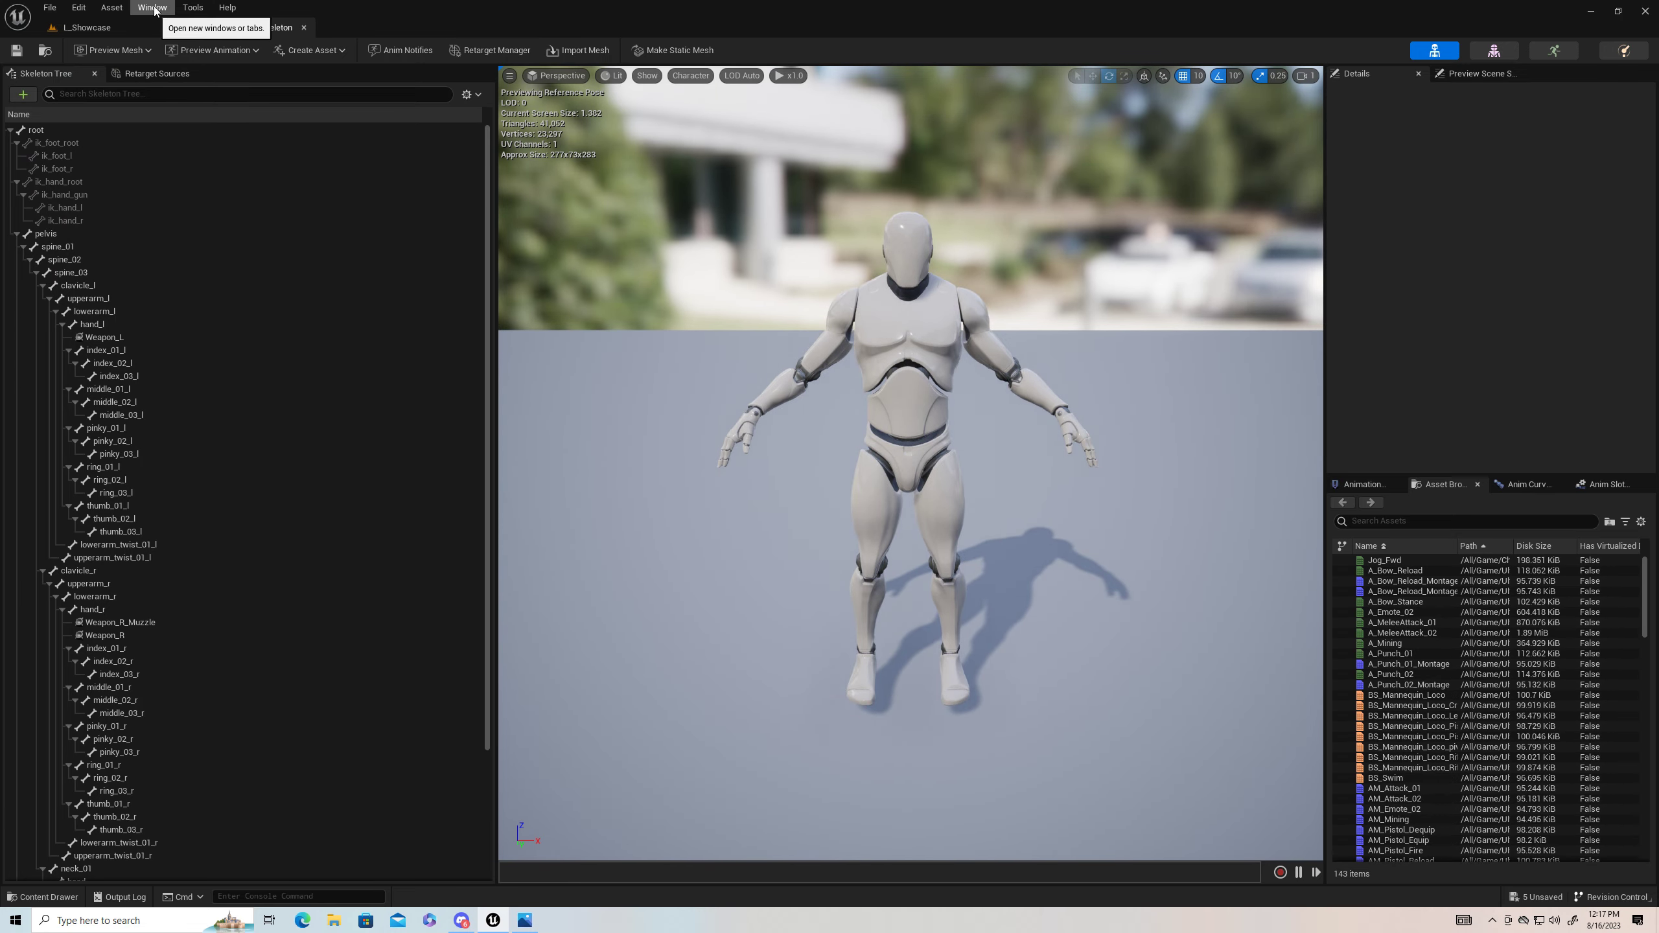
Step: Add UE4_Mannequin_Skeleton as the first Compatible Skeletons entry in SK_Mannequin_Skeleton's Asset Details, then save and close the skeleton asset
{"action": "left_click", "coordinate": [153, 7]}
{"action": "left_click", "coordinate": [226, 168]}
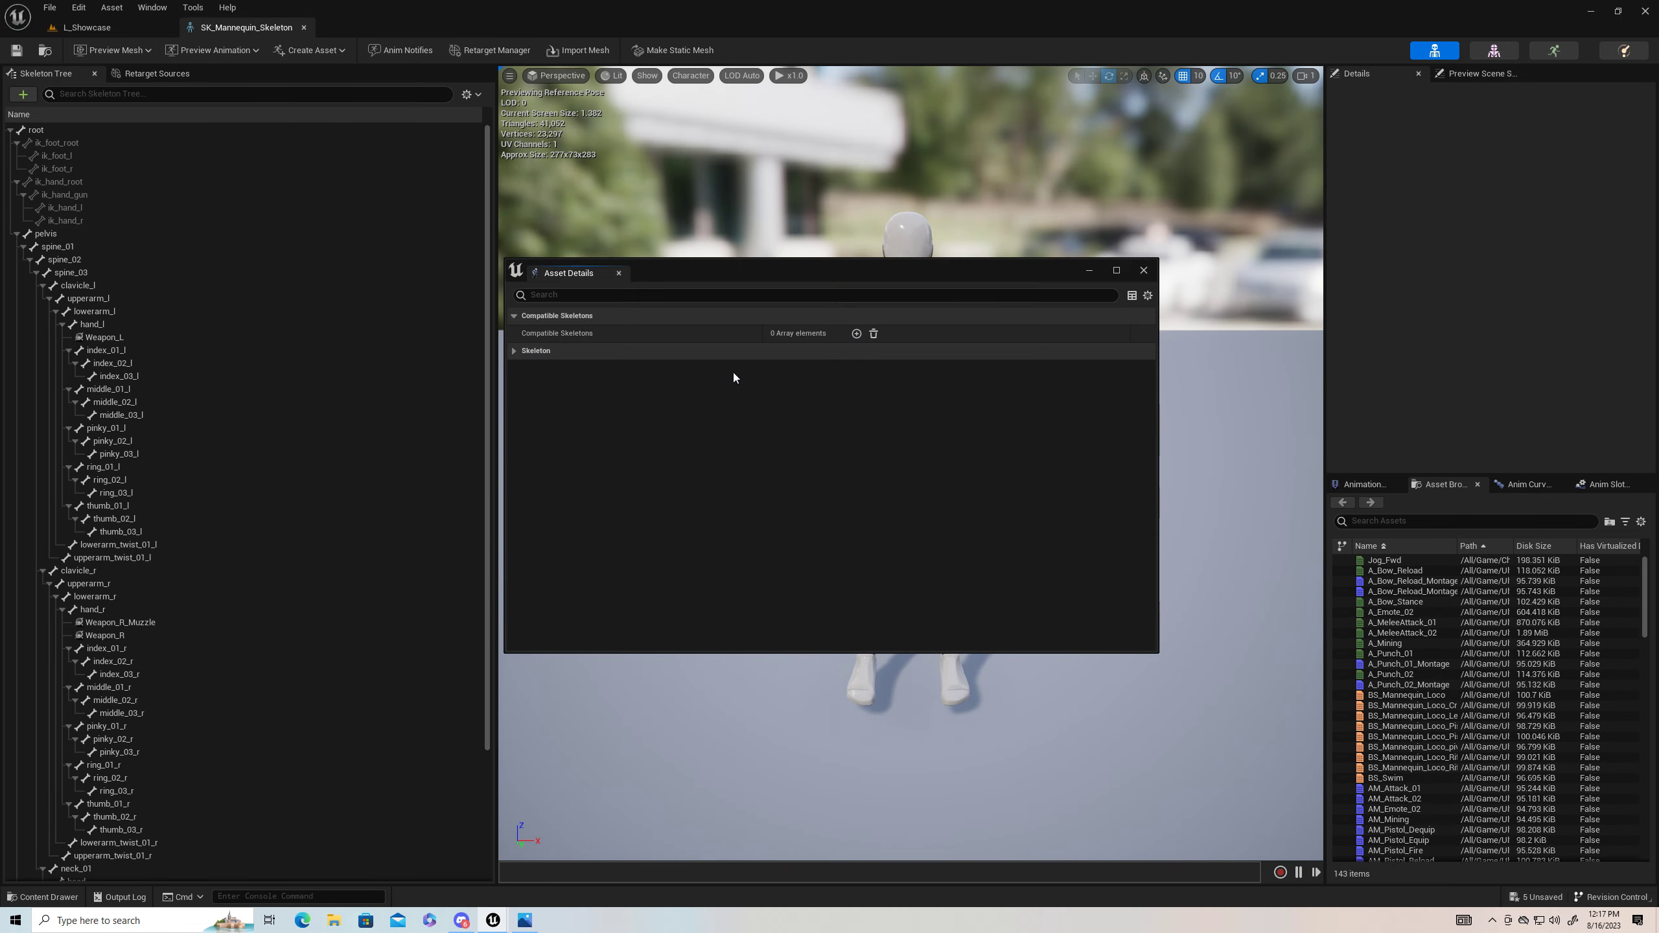
{"action": "left_click", "coordinate": [857, 334]}
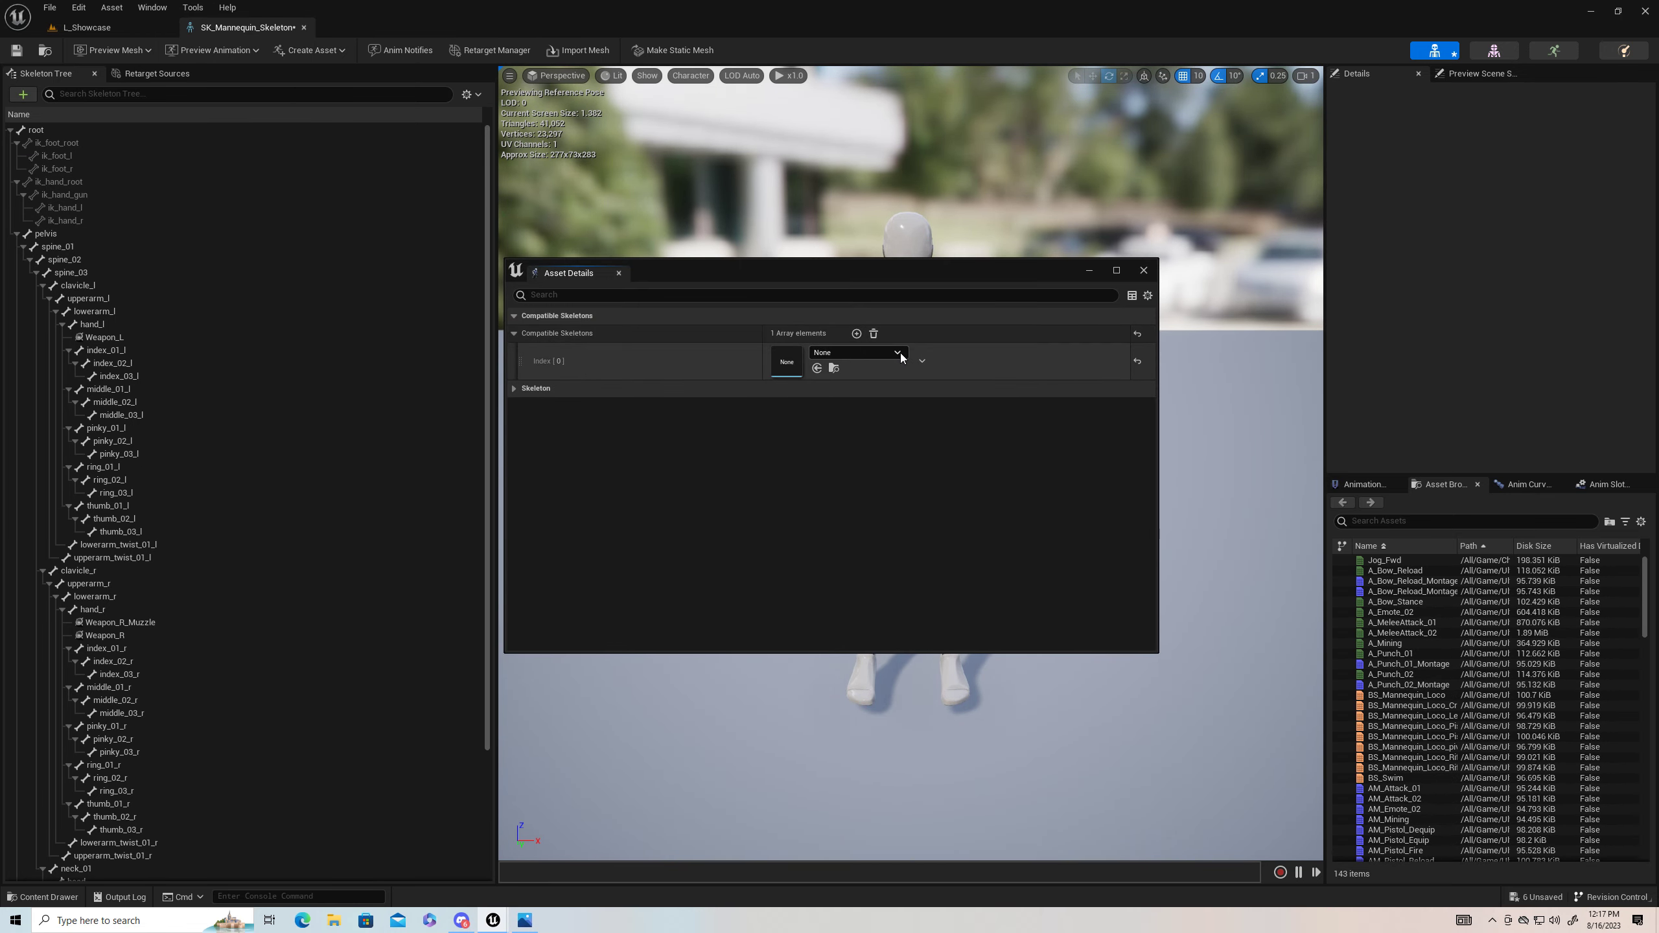
{"action": "left_click", "coordinate": [892, 354]}
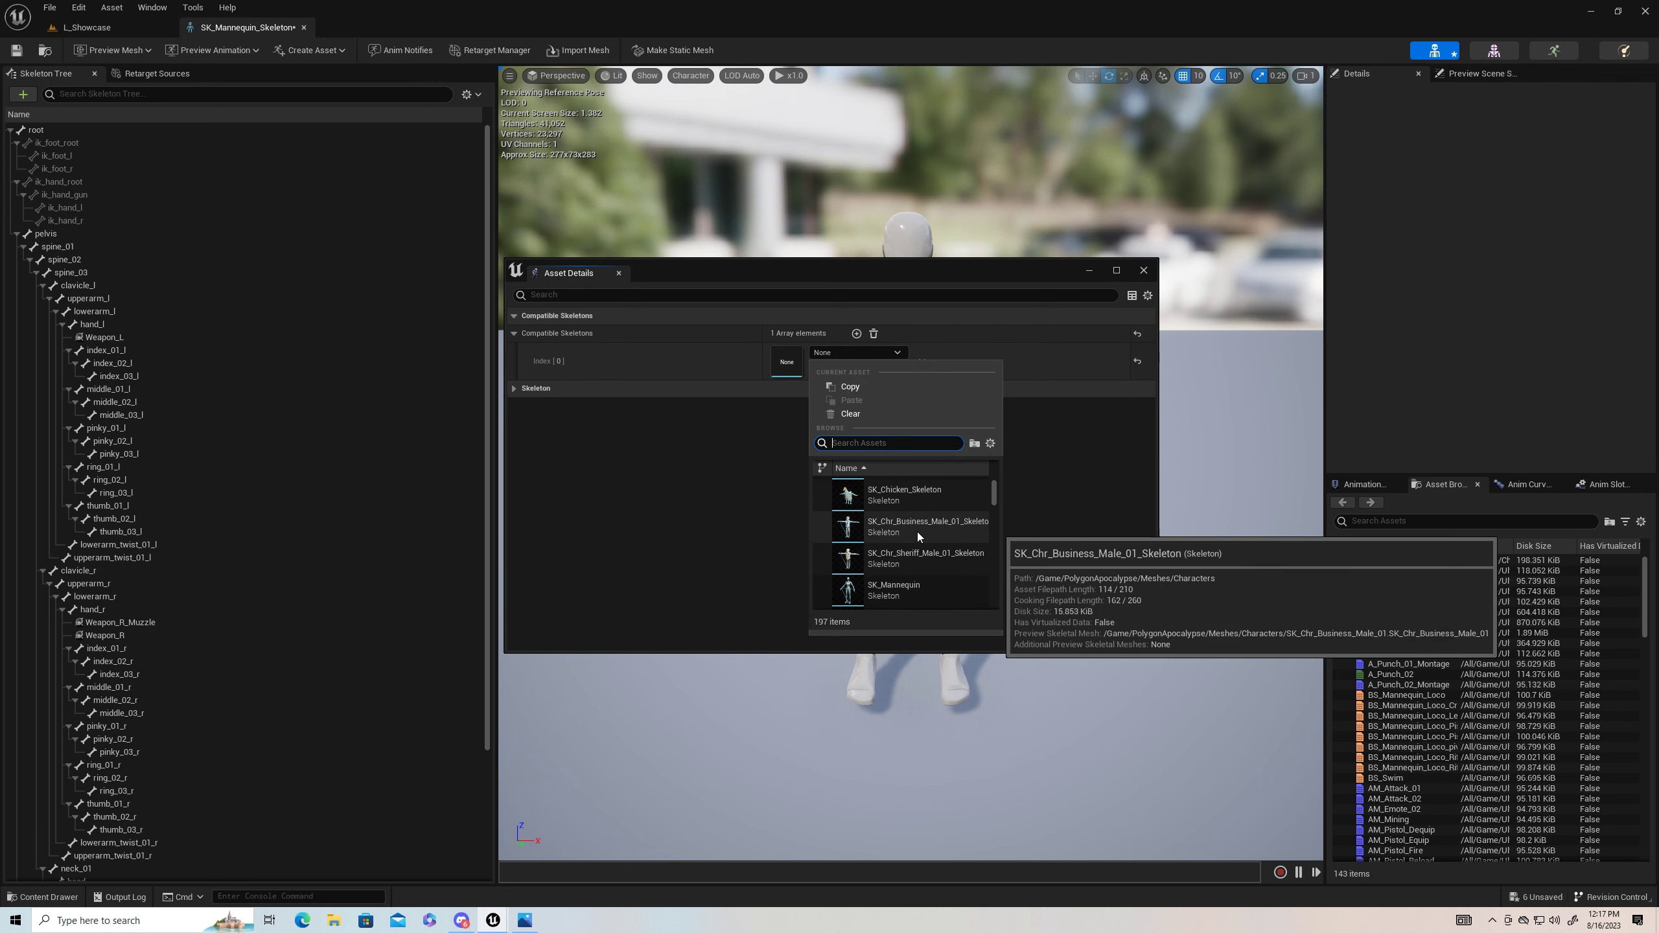
{"action": "scroll", "coordinate": [917, 532], "scroll_direction": "down", "scroll_amount": 3}
{"action": "left_click_drag", "start_coordinate": [997, 498], "coordinate": [983, 630]}
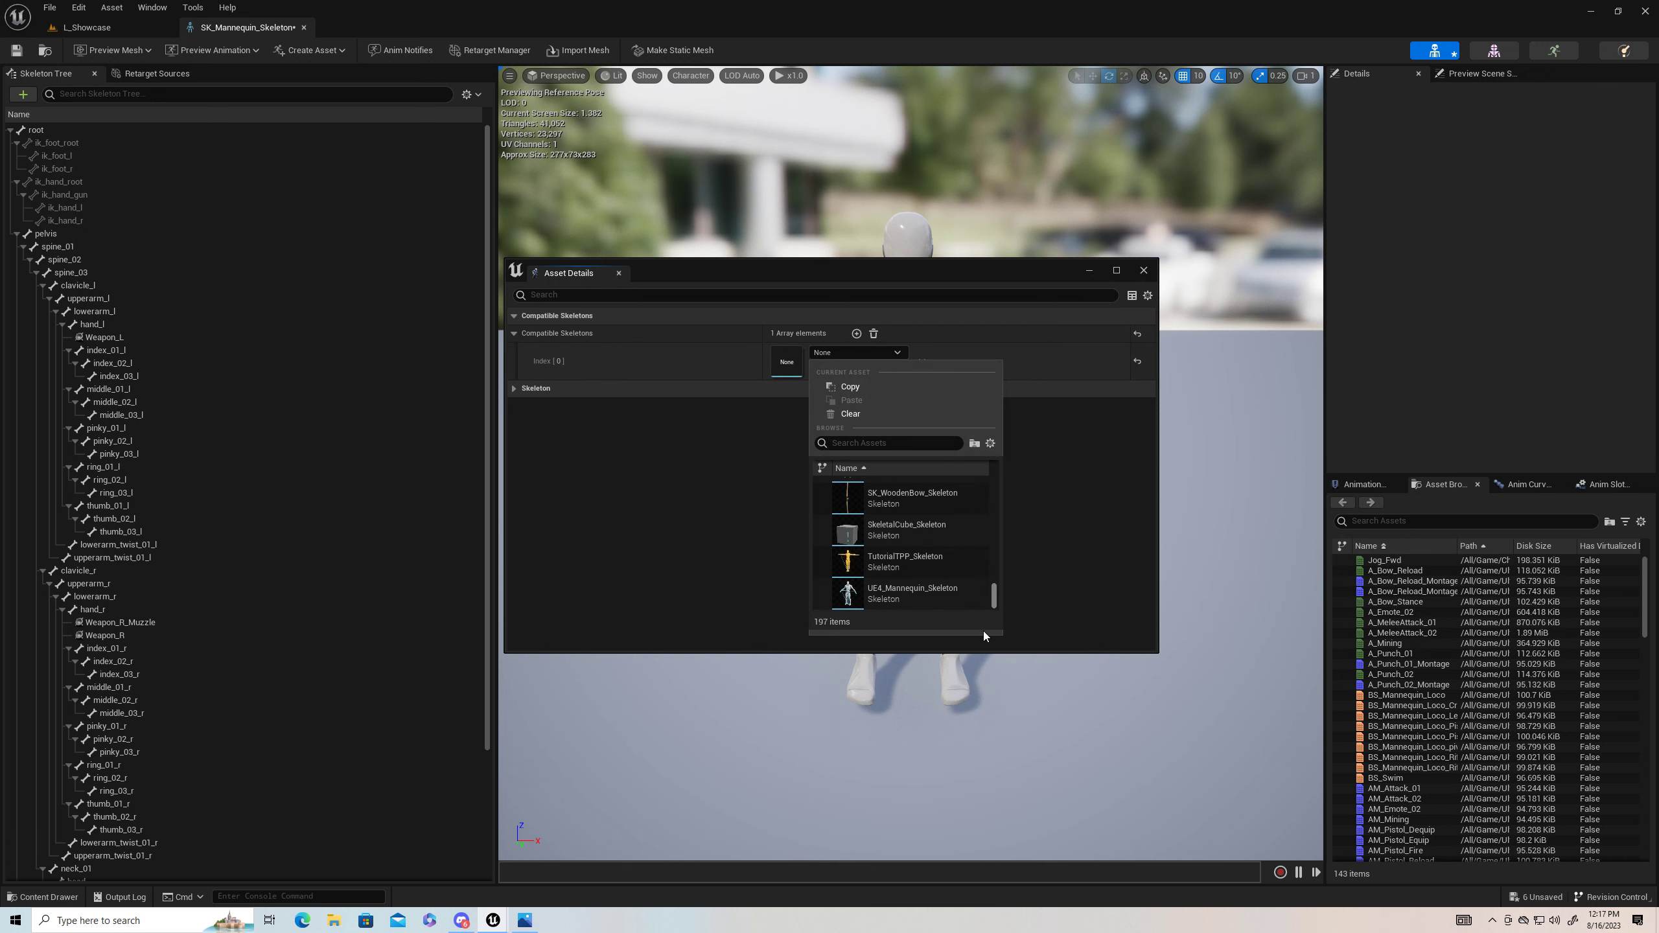
{"action": "left_click", "coordinate": [897, 593]}
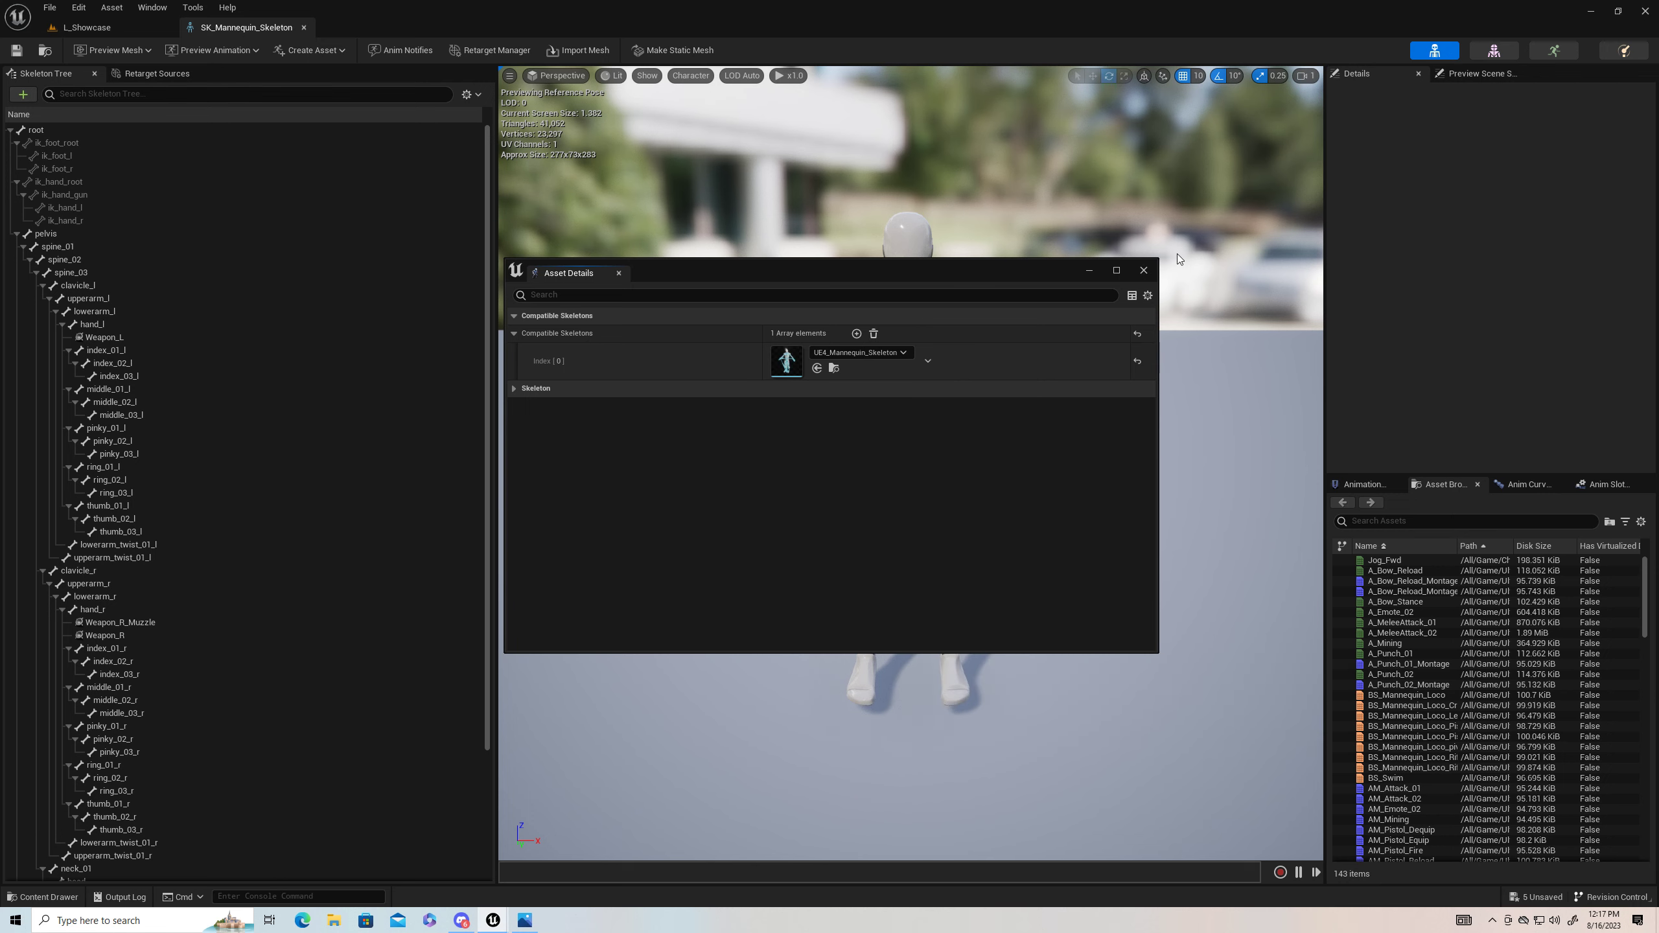
{"action": "left_click", "coordinate": [1144, 271]}
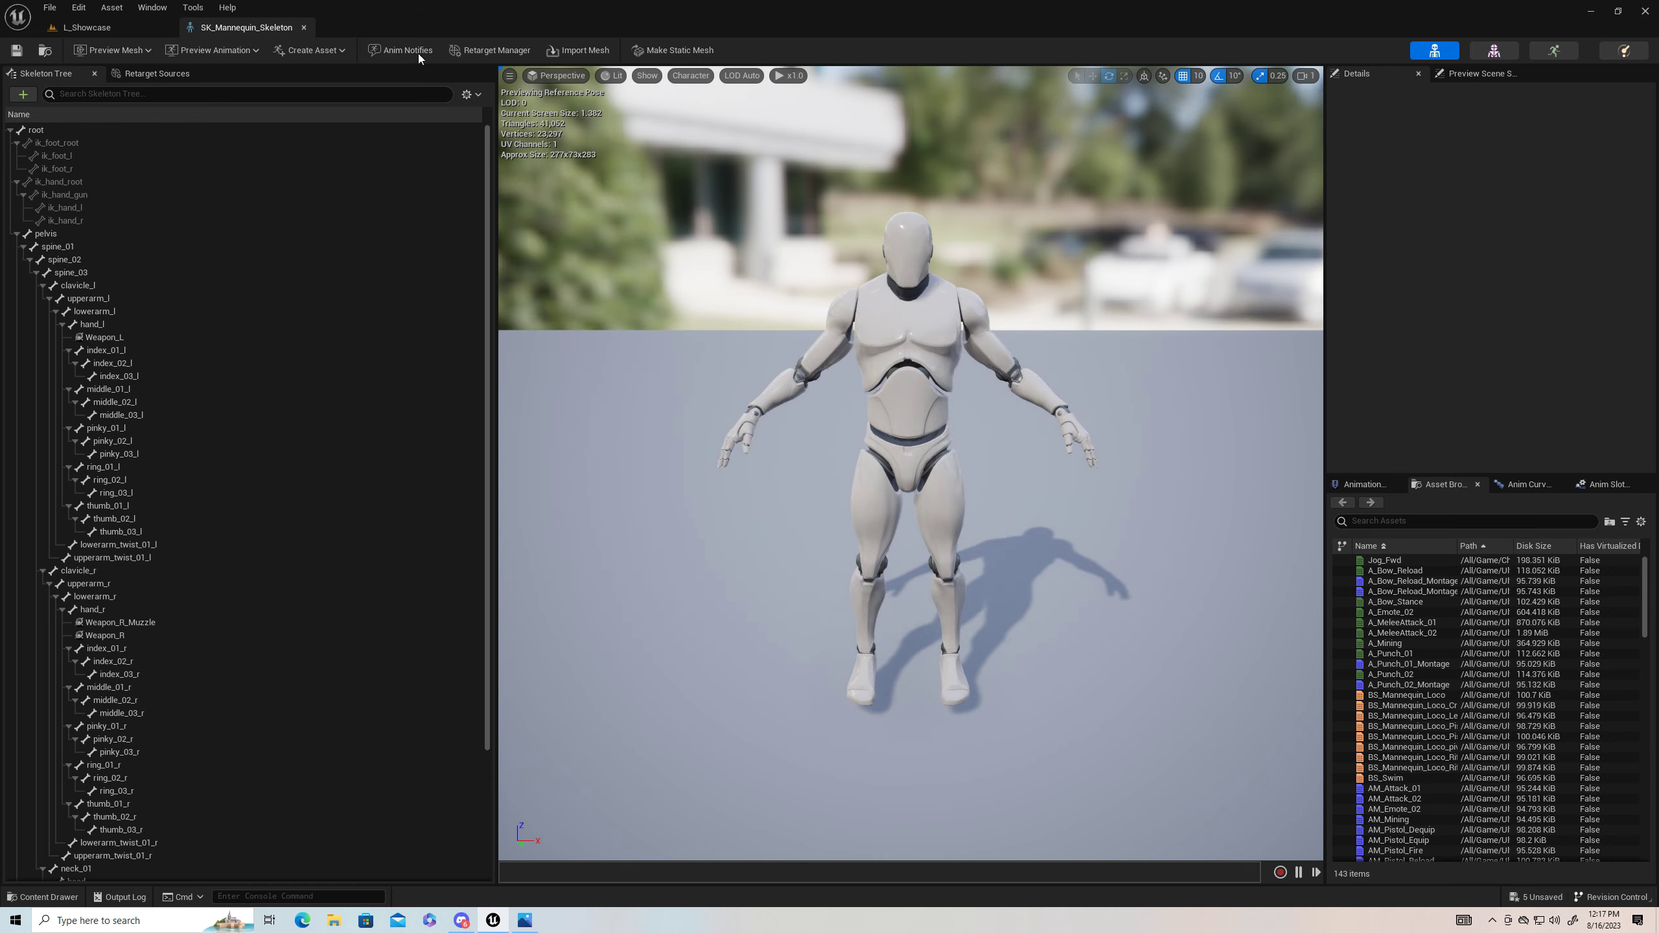
{"action": "left_click", "coordinate": [304, 30]}
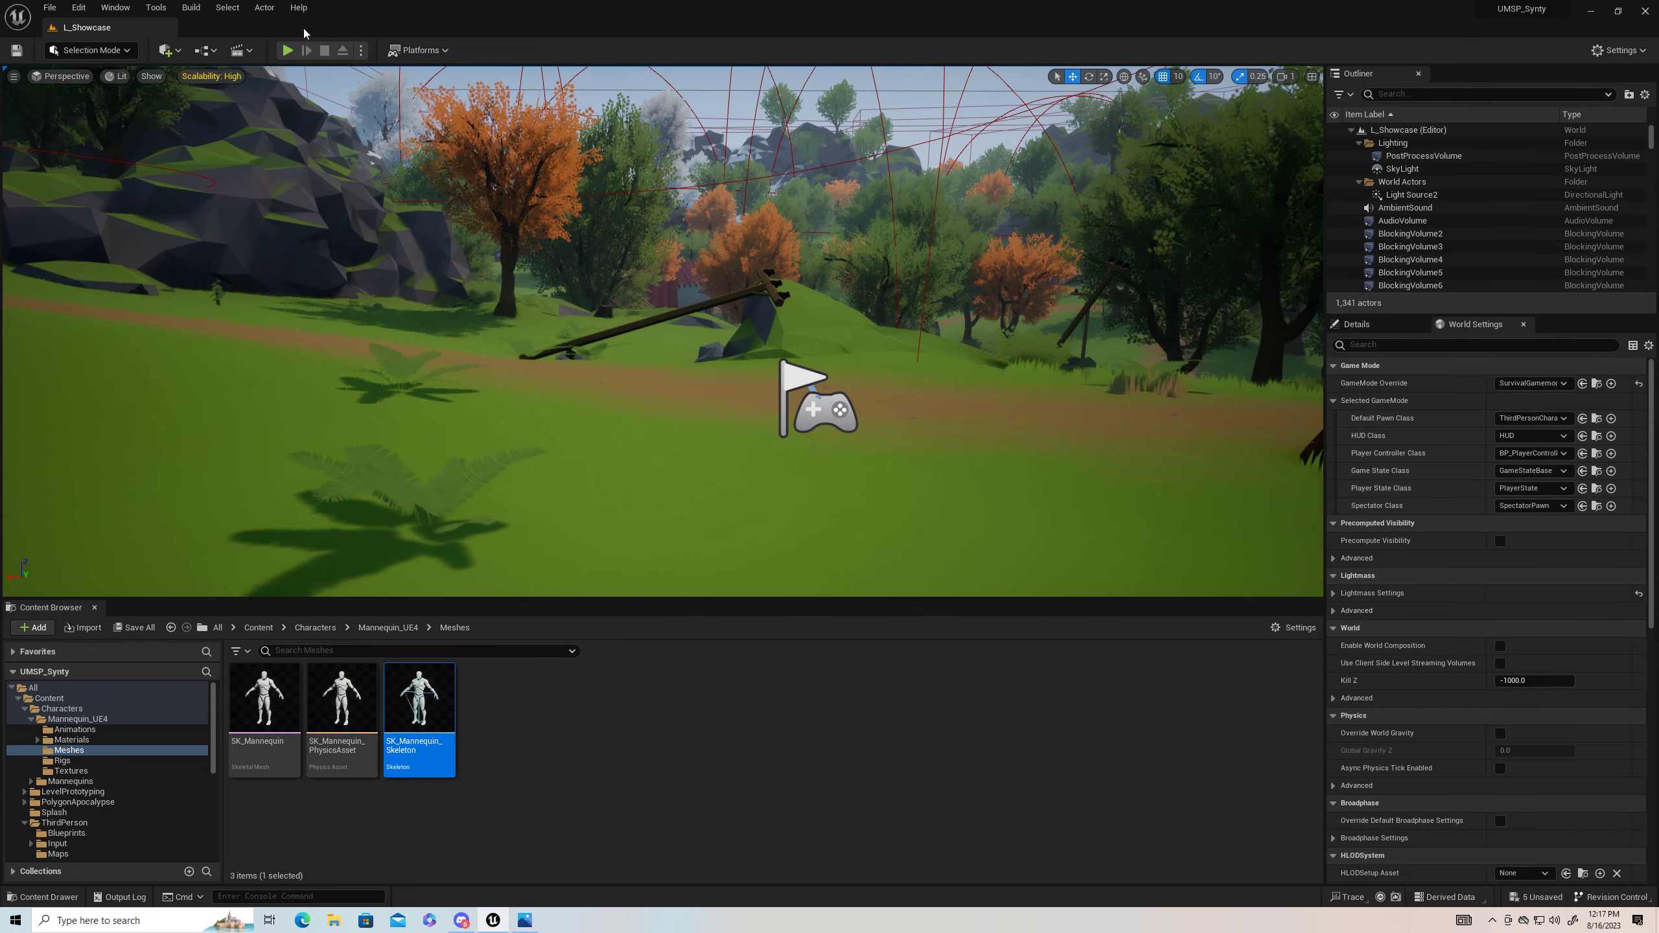
Step: Reopen SK_Mannequin_Skeleton, preview the AM_Pistol_Fire montage from its asset list, then close both editors
{"action": "double_click", "coordinate": [407, 748]}
{"action": "scroll", "coordinate": [1386, 711], "scroll_direction": "down", "scroll_amount": 5}
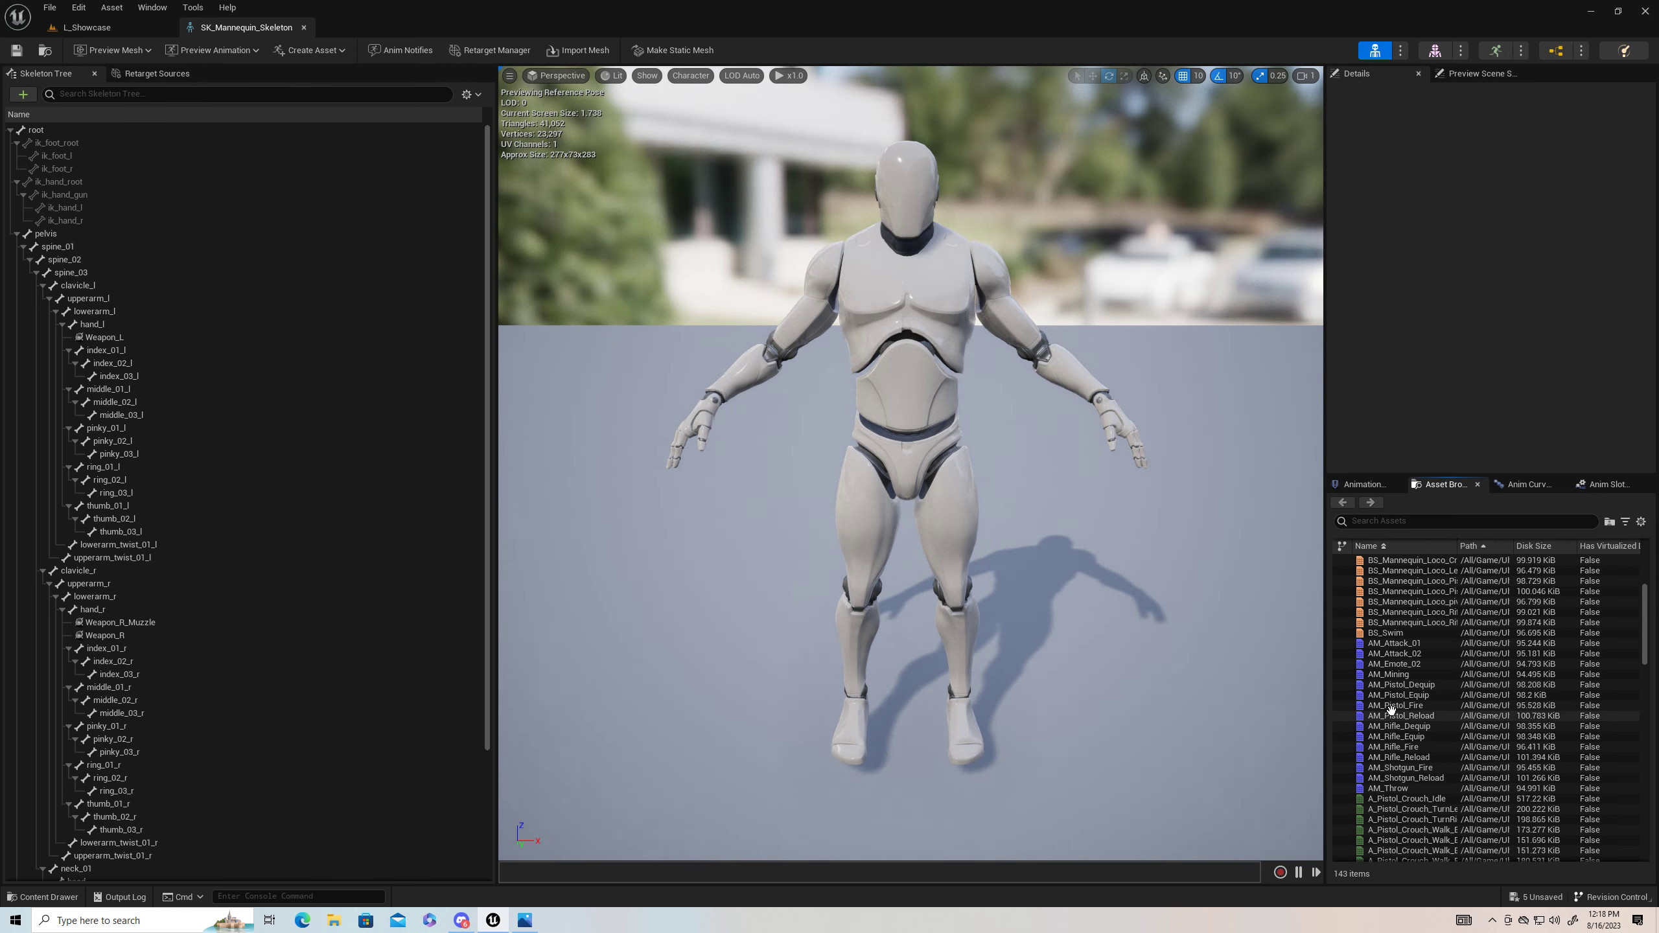
{"action": "double_click", "coordinate": [1391, 707]}
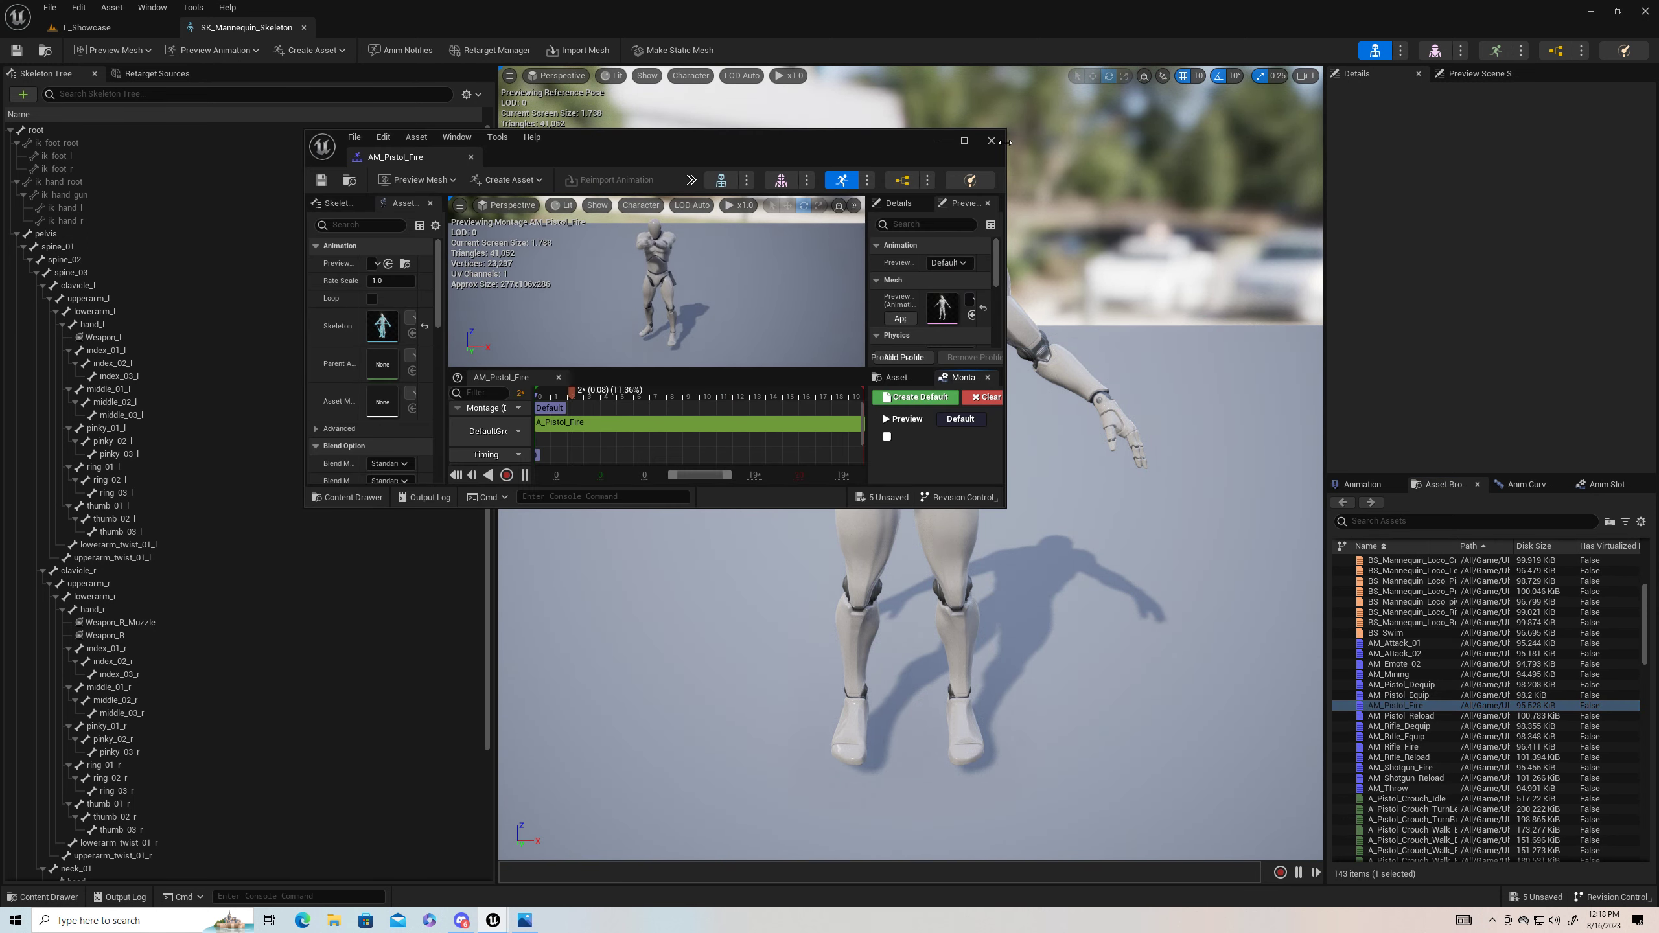
{"action": "left_click", "coordinate": [991, 141]}
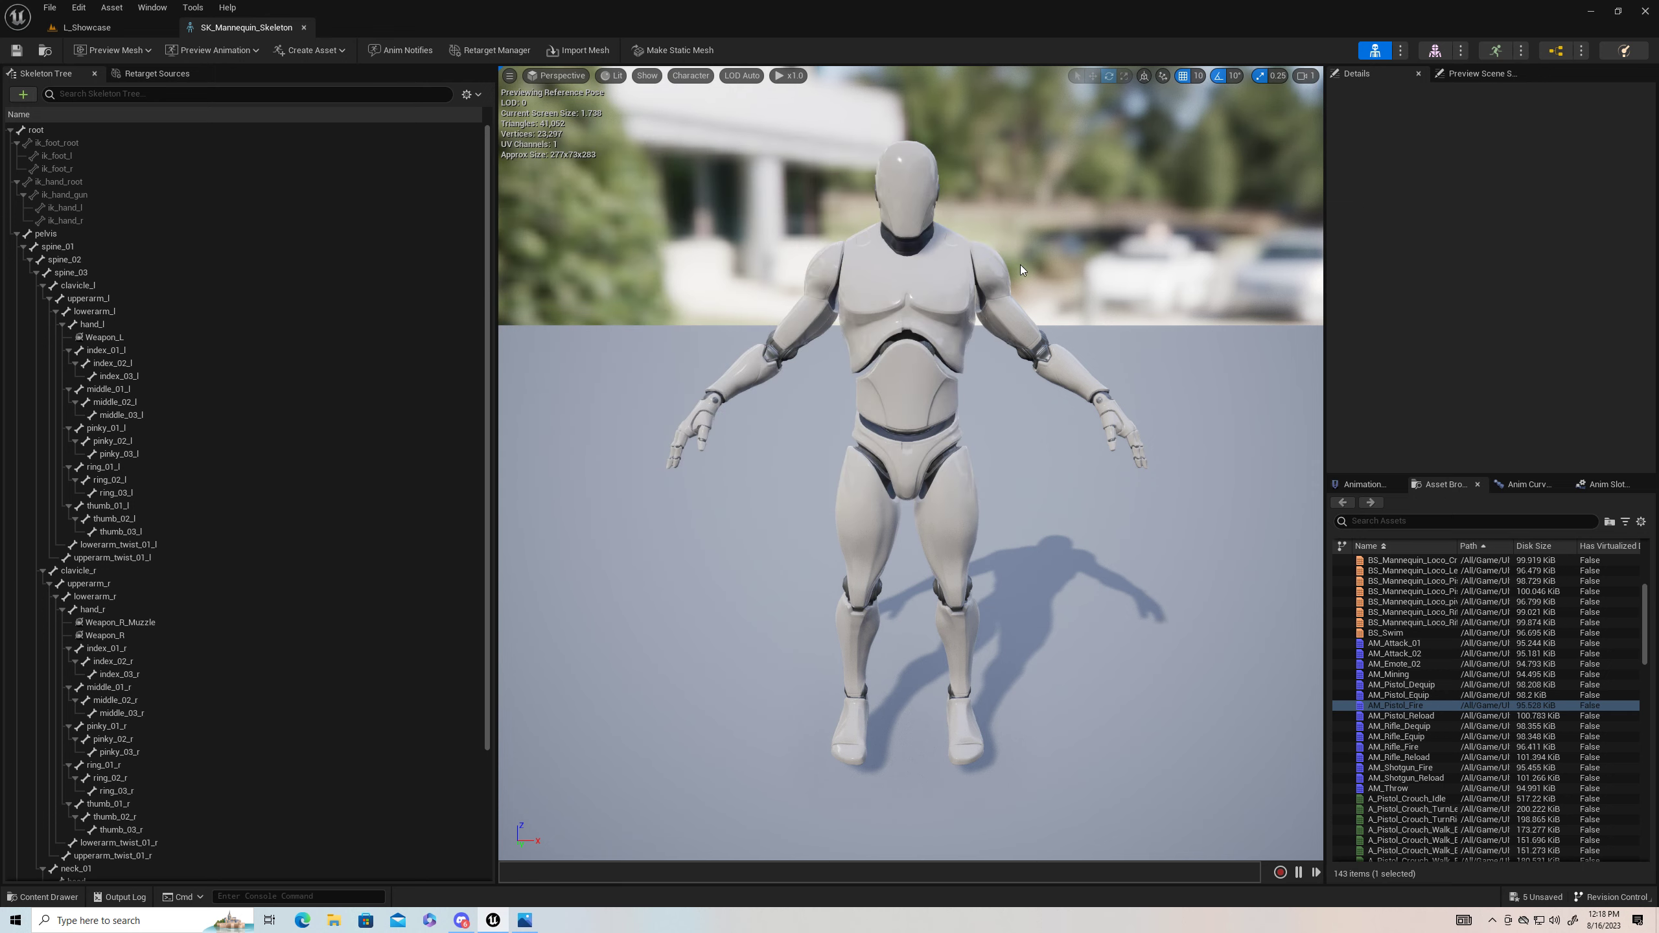
{"action": "left_click", "coordinate": [305, 29]}
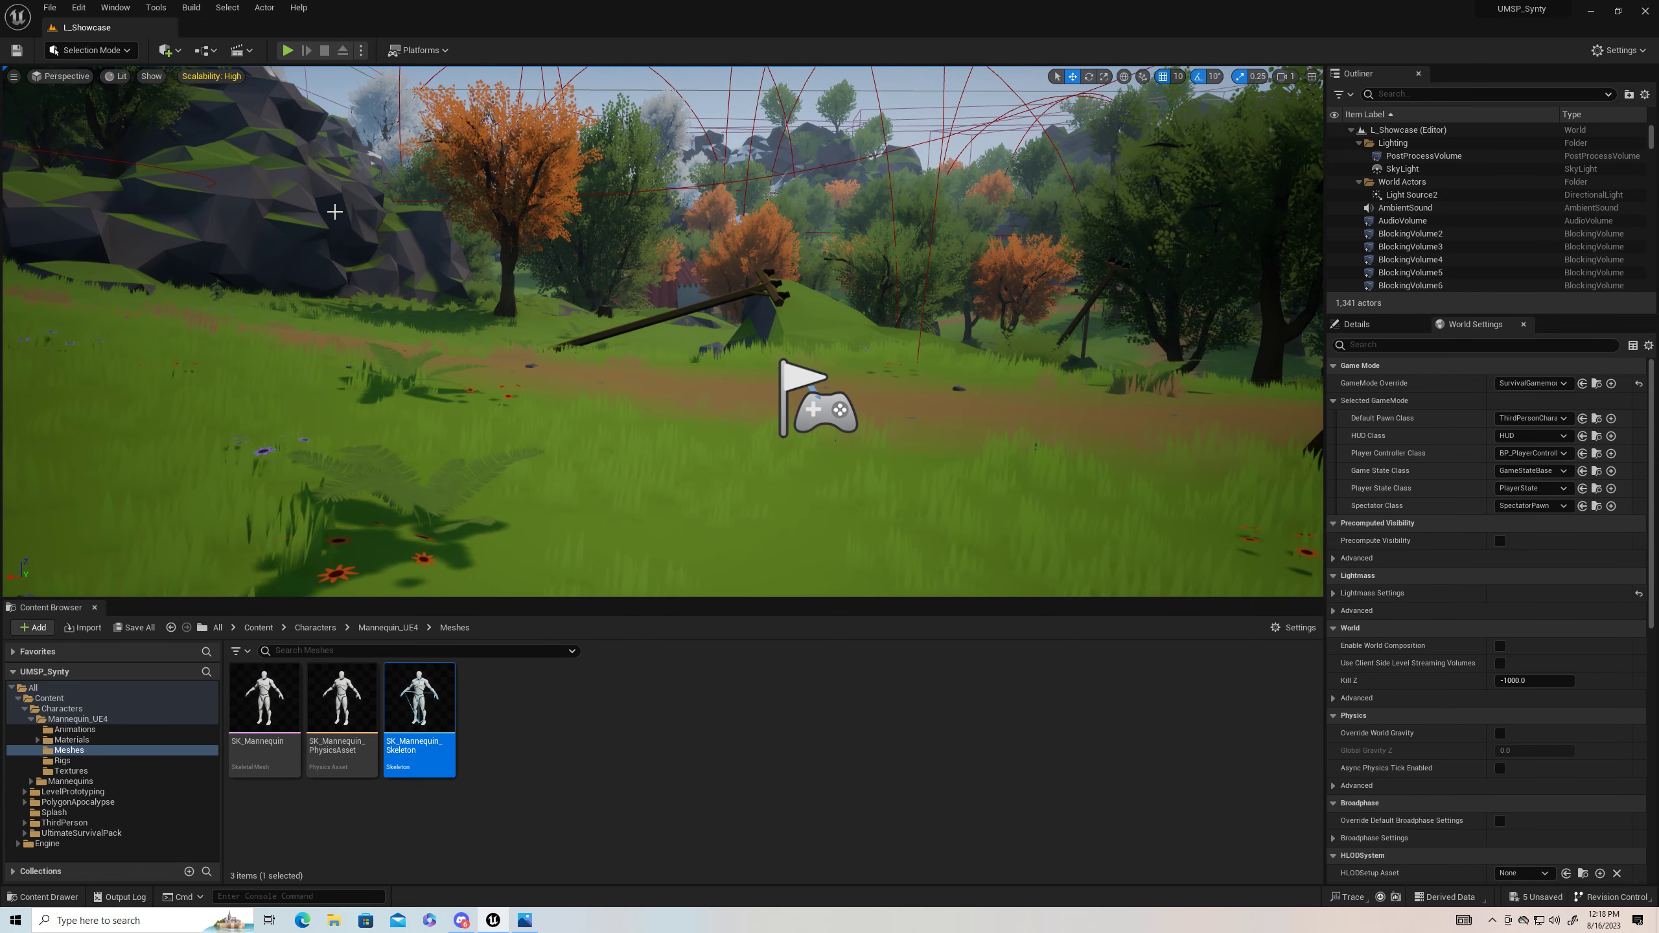
Step: Look through the Characters/Mannequin_UE4 folders, including Rigs, and reopen SK_Mannequin_Skeleton from Meshes
{"action": "left_click", "coordinate": [172, 628]}
{"action": "left_click", "coordinate": [171, 628]}
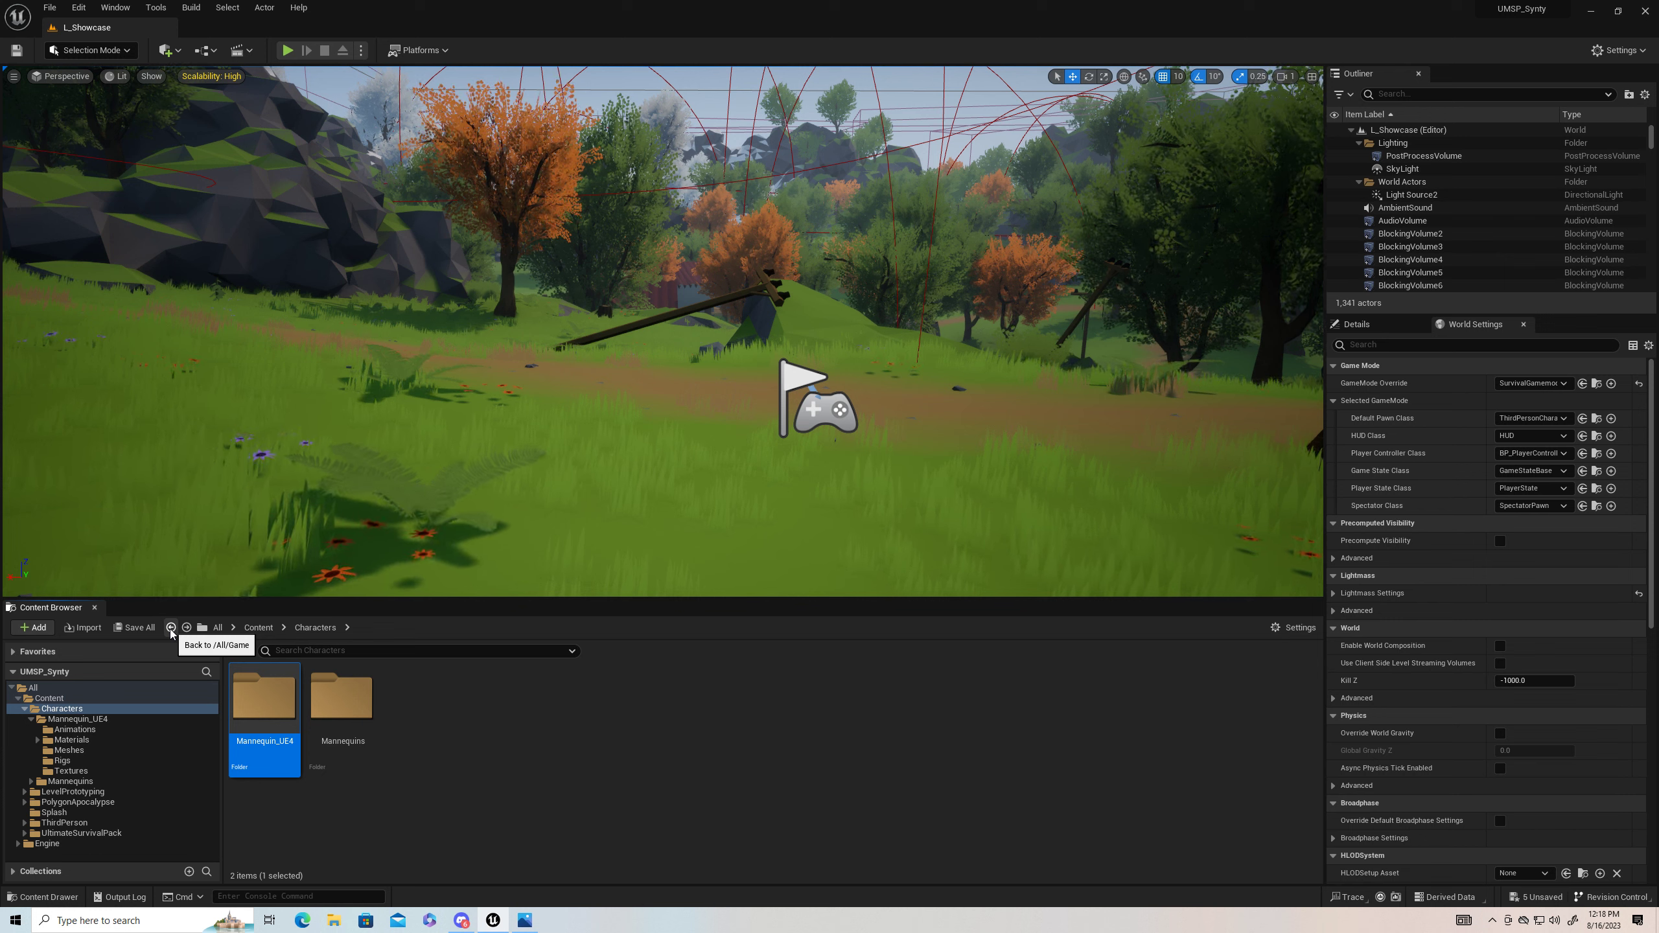
{"action": "double_click", "coordinate": [264, 703]}
{"action": "left_click", "coordinate": [485, 704]}
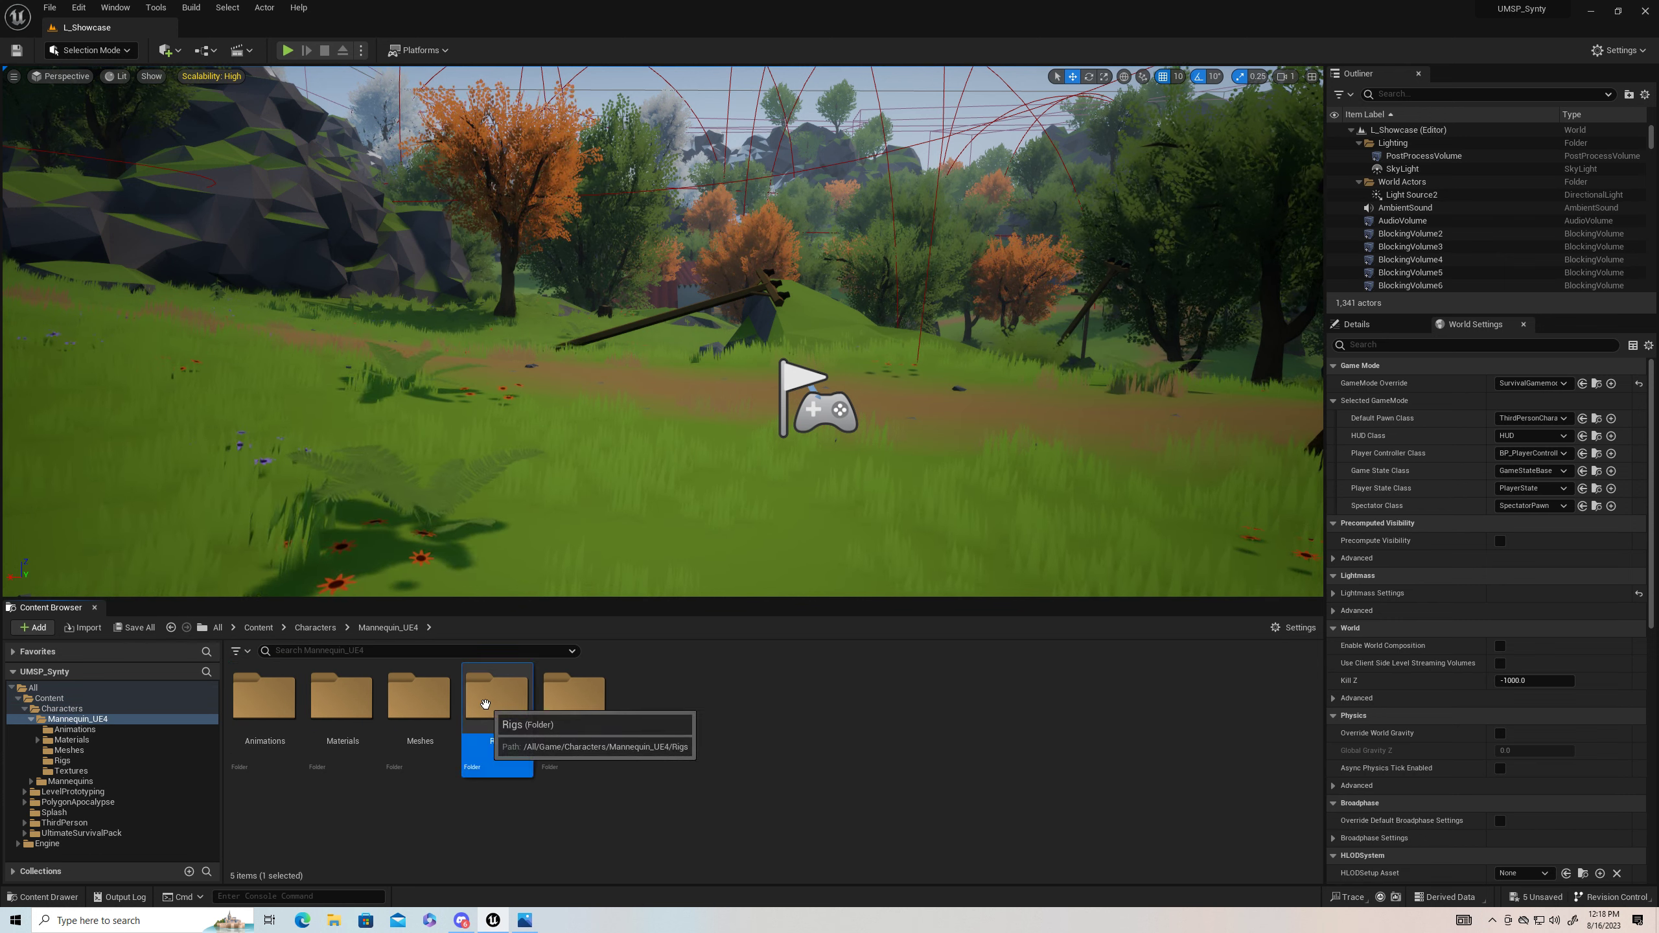
{"action": "double_click", "coordinate": [485, 704]}
{"action": "left_click", "coordinate": [171, 627]}
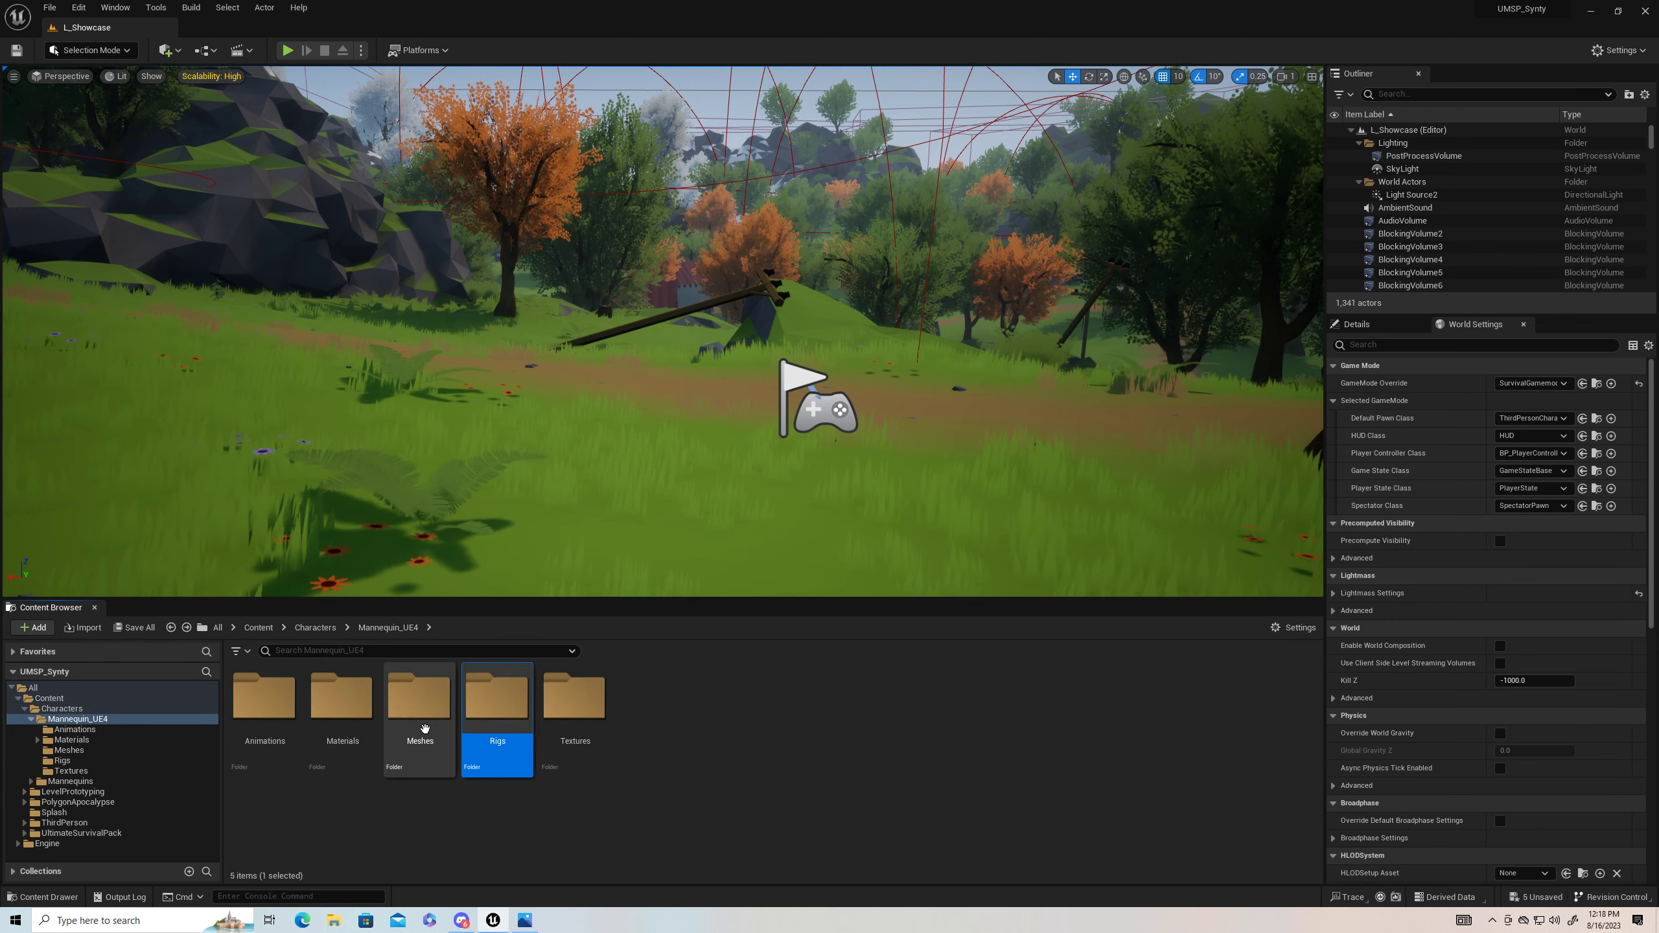
{"action": "double_click", "coordinate": [485, 704]}
{"action": "double_click", "coordinate": [418, 703]}
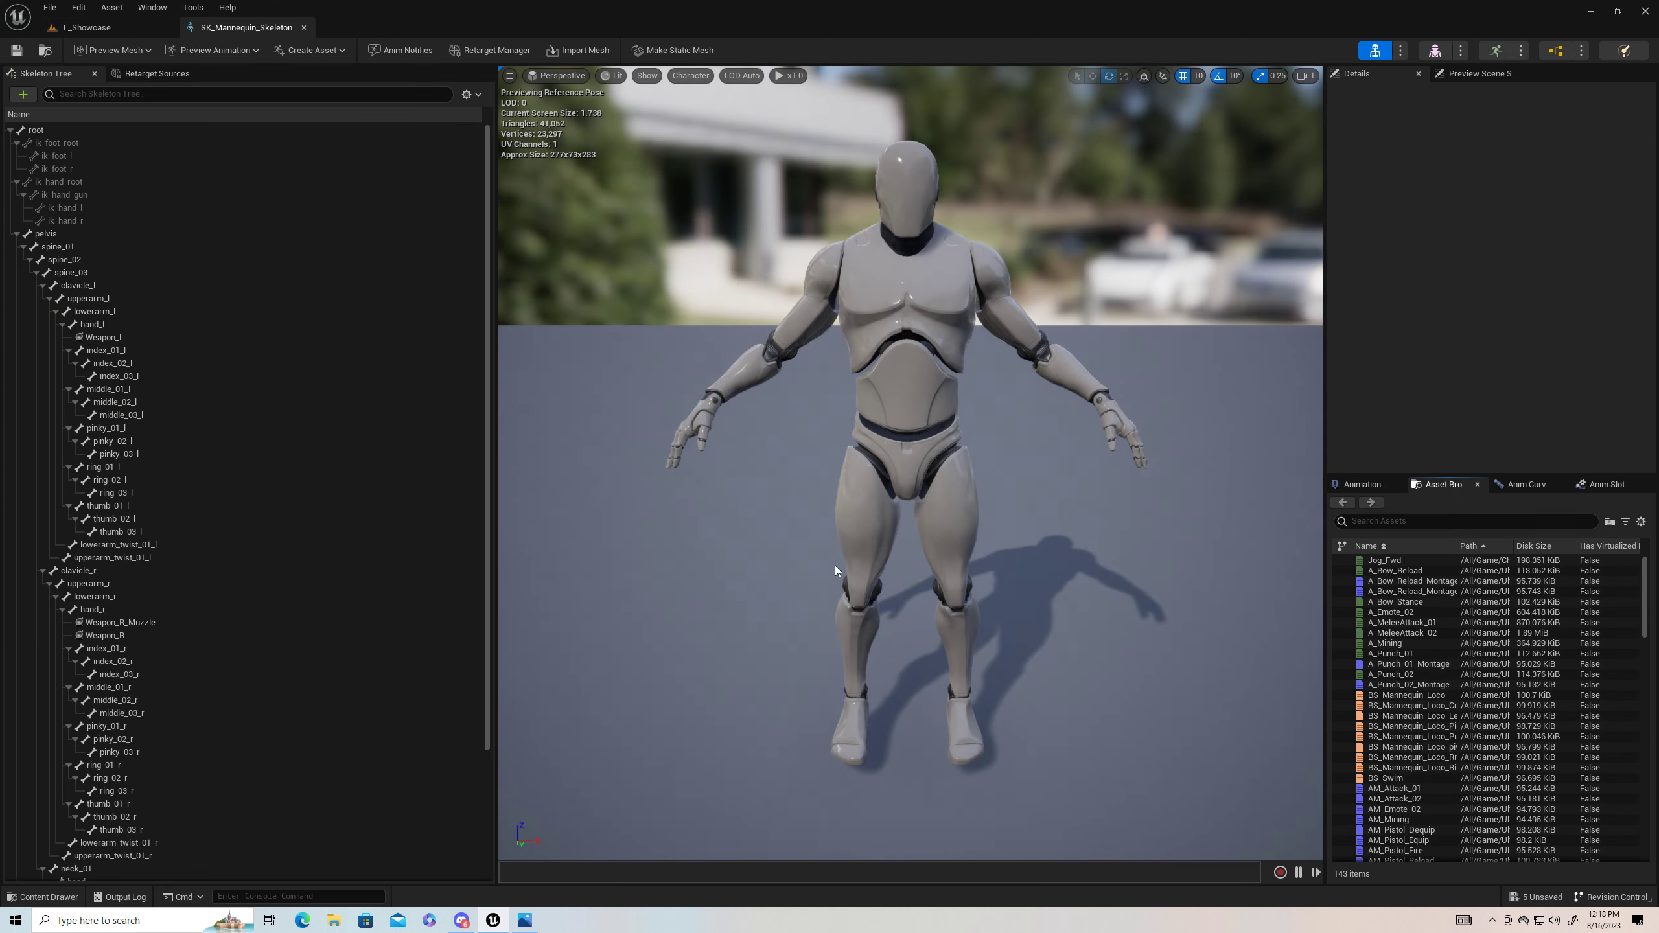
Step: Open the AM_Rifle_Dequip montage from the skeleton's asset list and dock its editor in the main window
{"action": "scroll", "coordinate": [1390, 603], "scroll_direction": "down", "scroll_amount": 5}
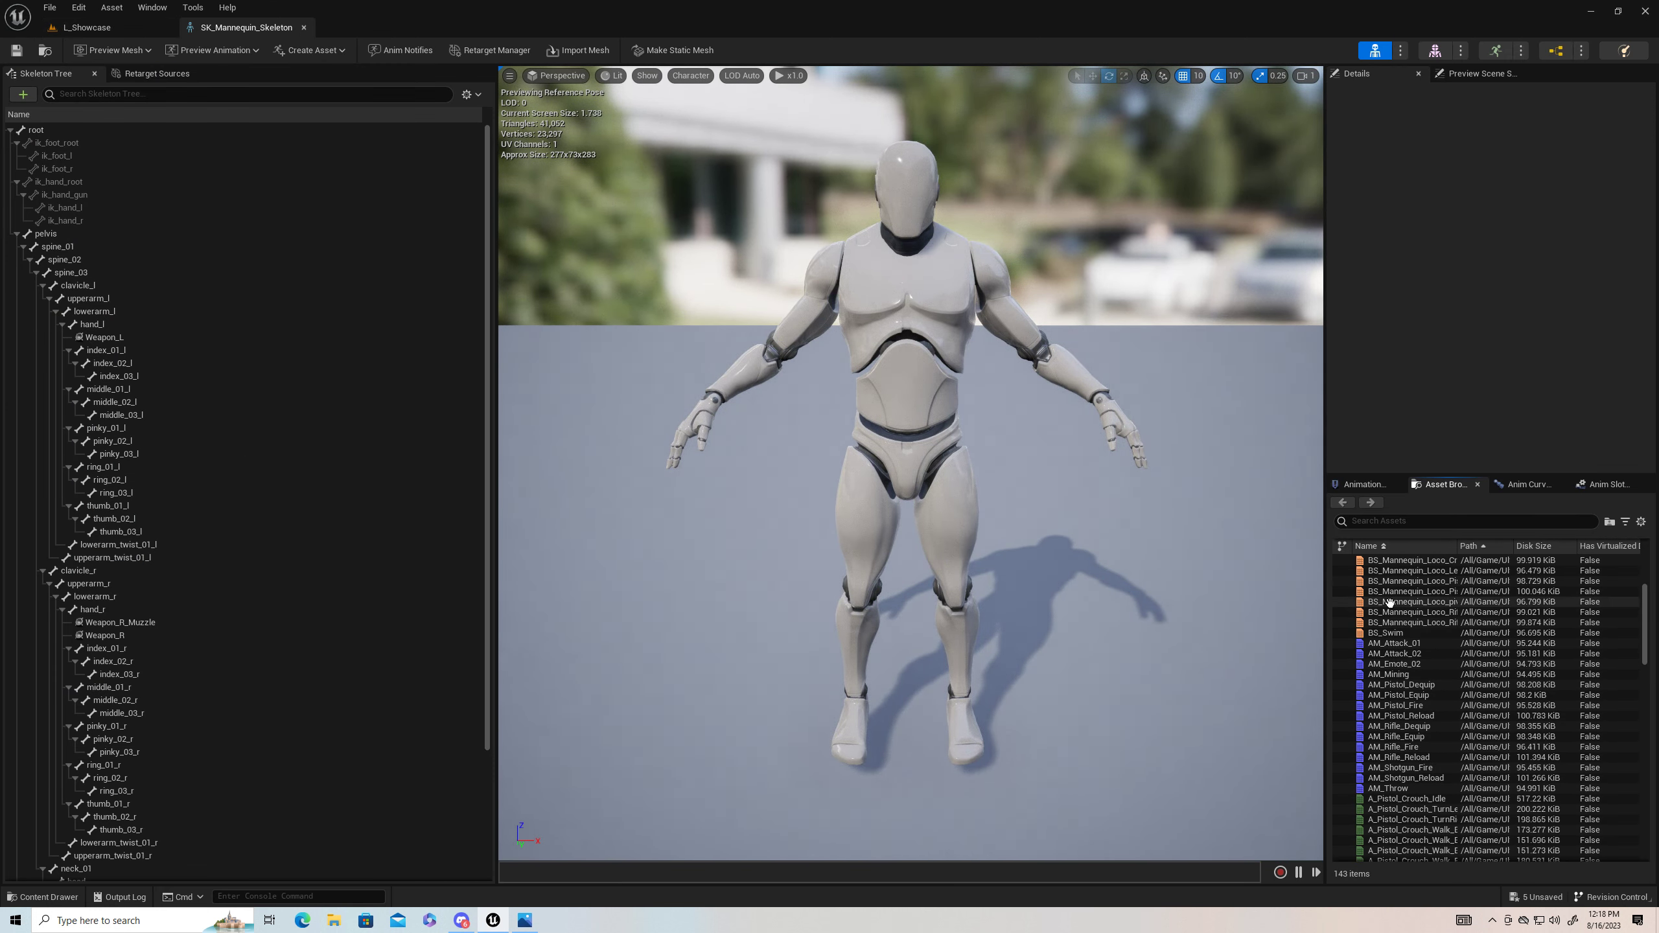
{"action": "scroll", "coordinate": [1390, 603], "scroll_direction": "down", "scroll_amount": 4}
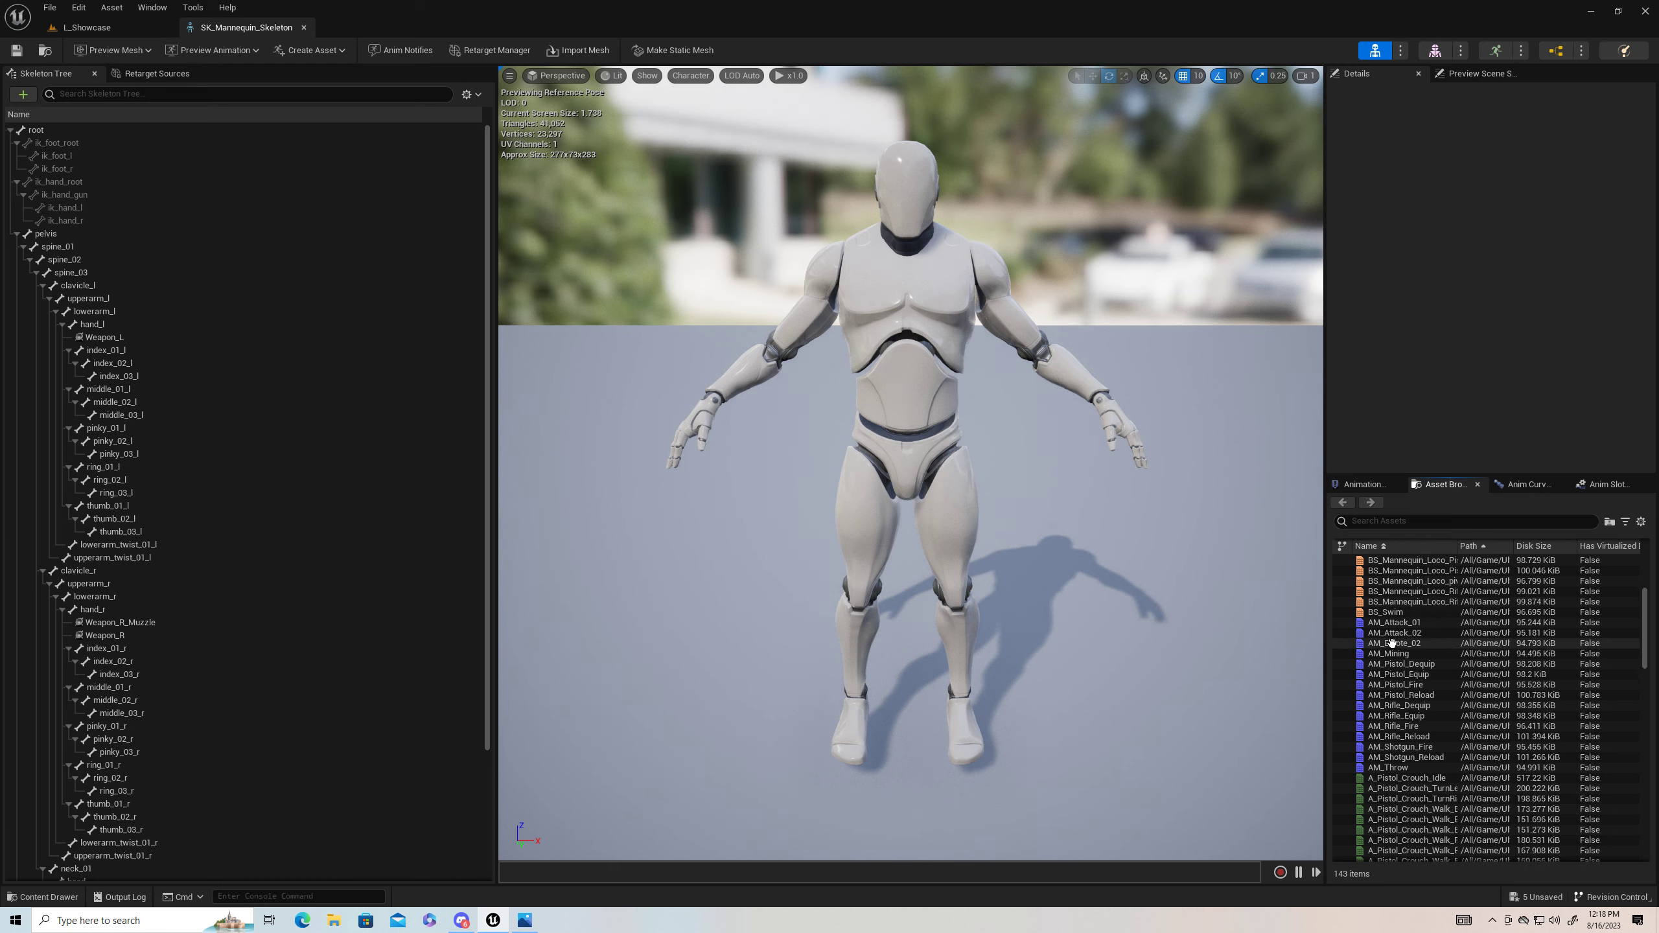
{"action": "double_click", "coordinate": [1390, 602]}
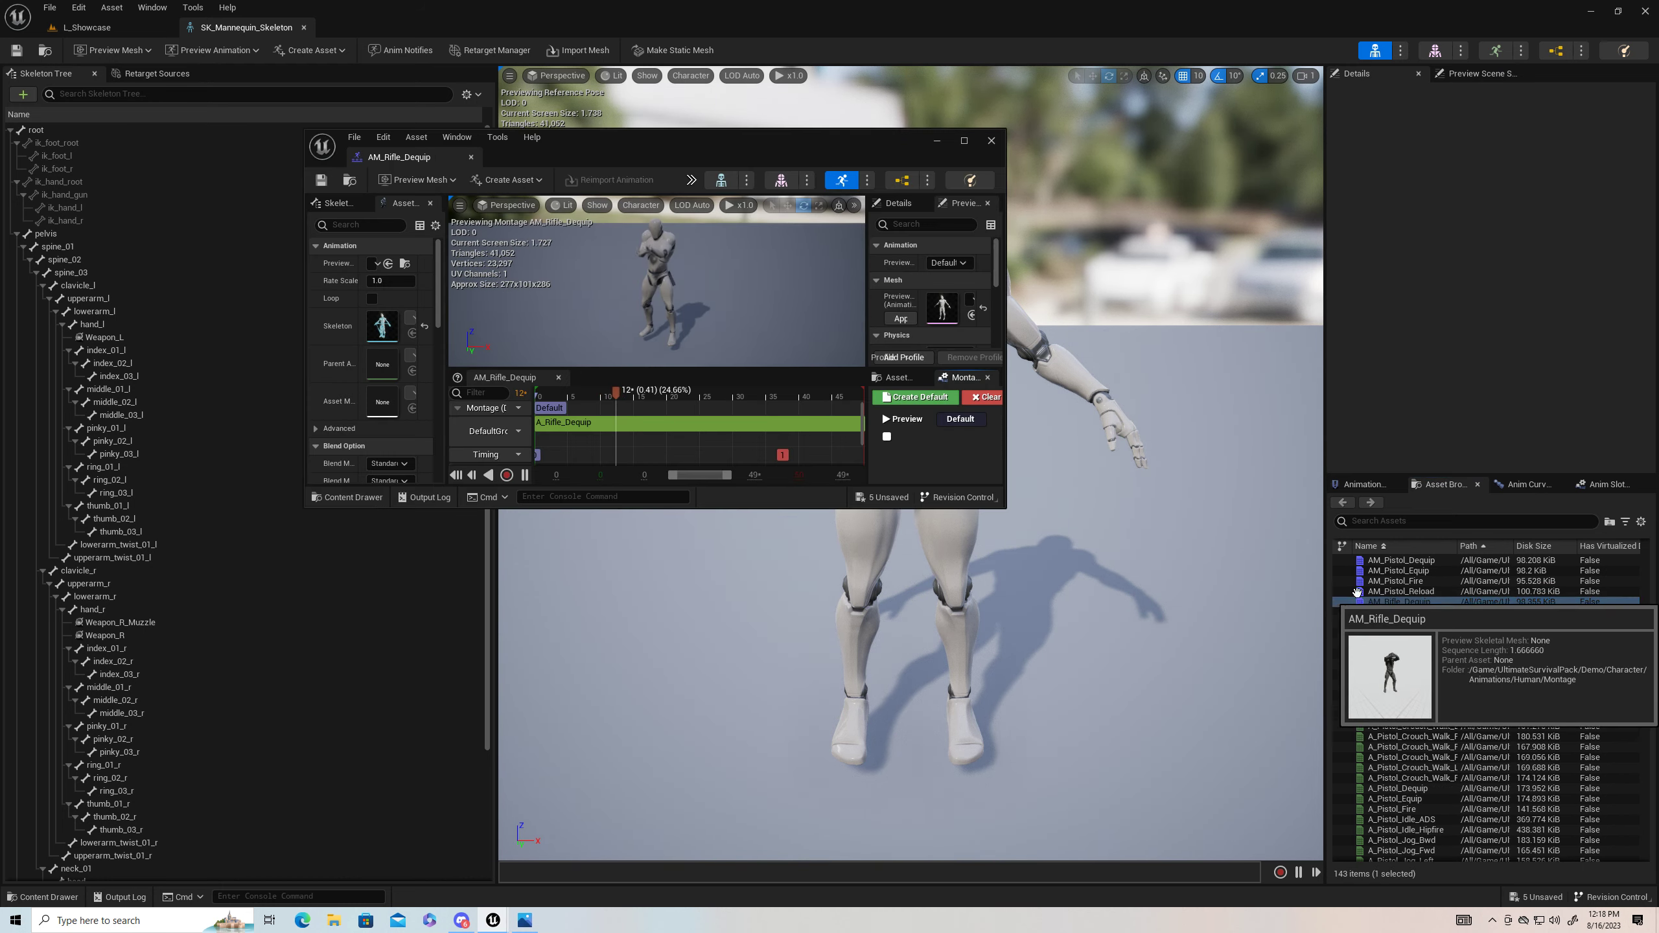
{"action": "left_click_drag", "start_coordinate": [438, 158], "coordinate": [405, 27]}
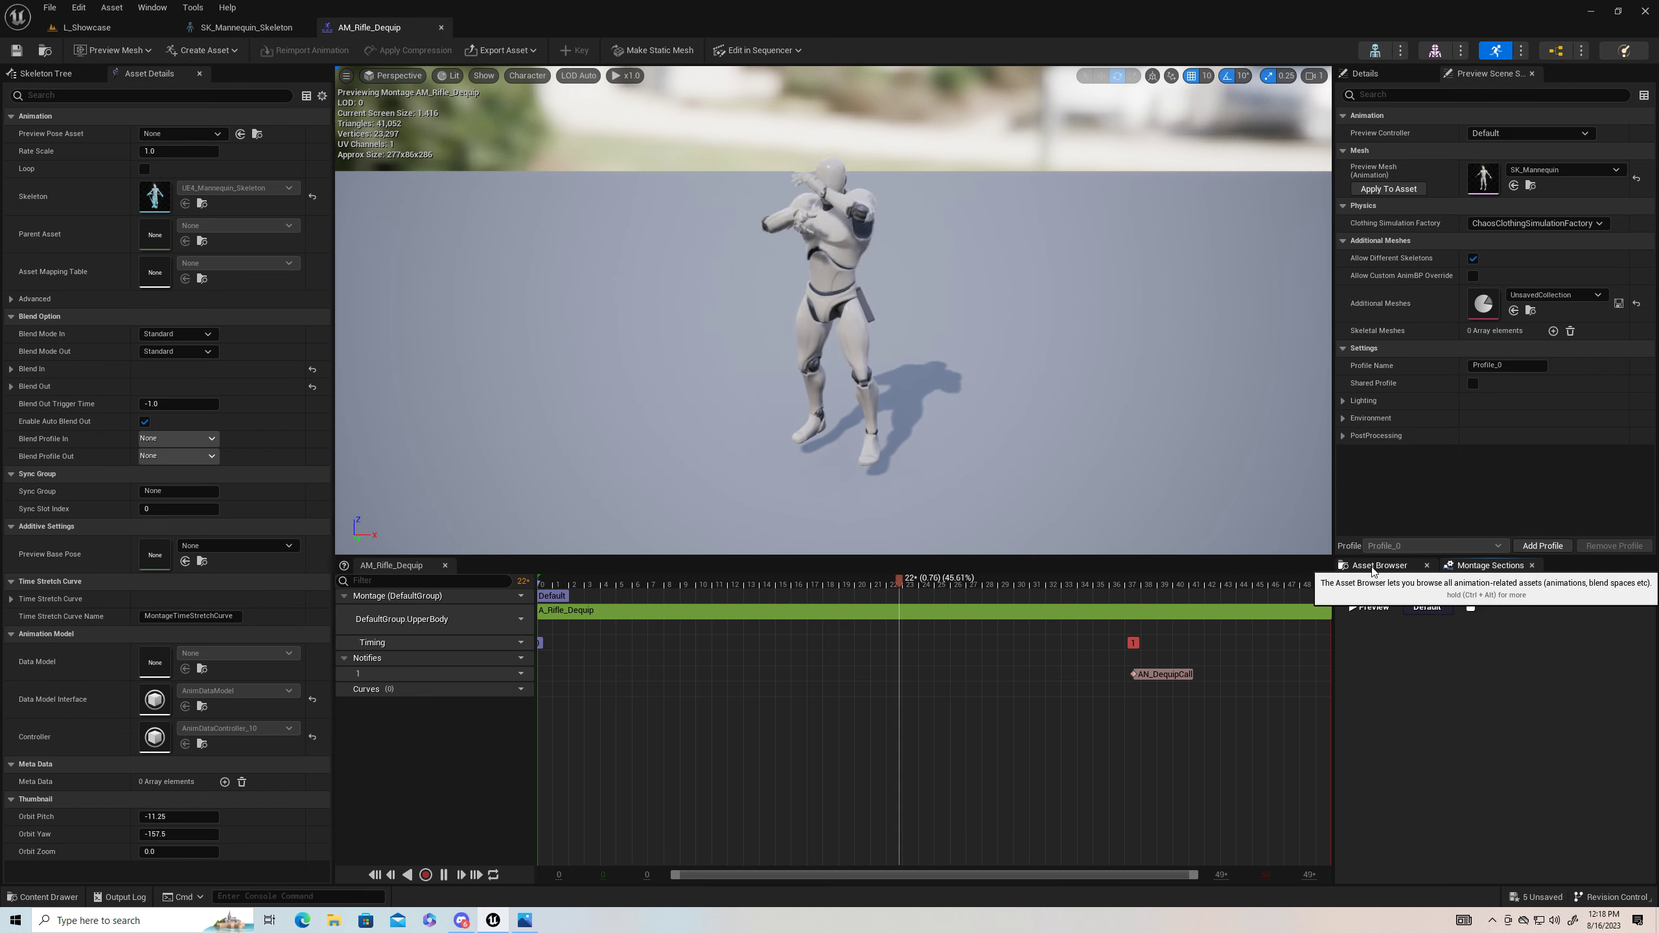
Step: Preview AM_Attack_02 and a pistol crouch-walk animation on the mannequin, then close the animation and skeleton editors
{"action": "left_click", "coordinate": [1374, 578]}
{"action": "left_click", "coordinate": [1401, 680]}
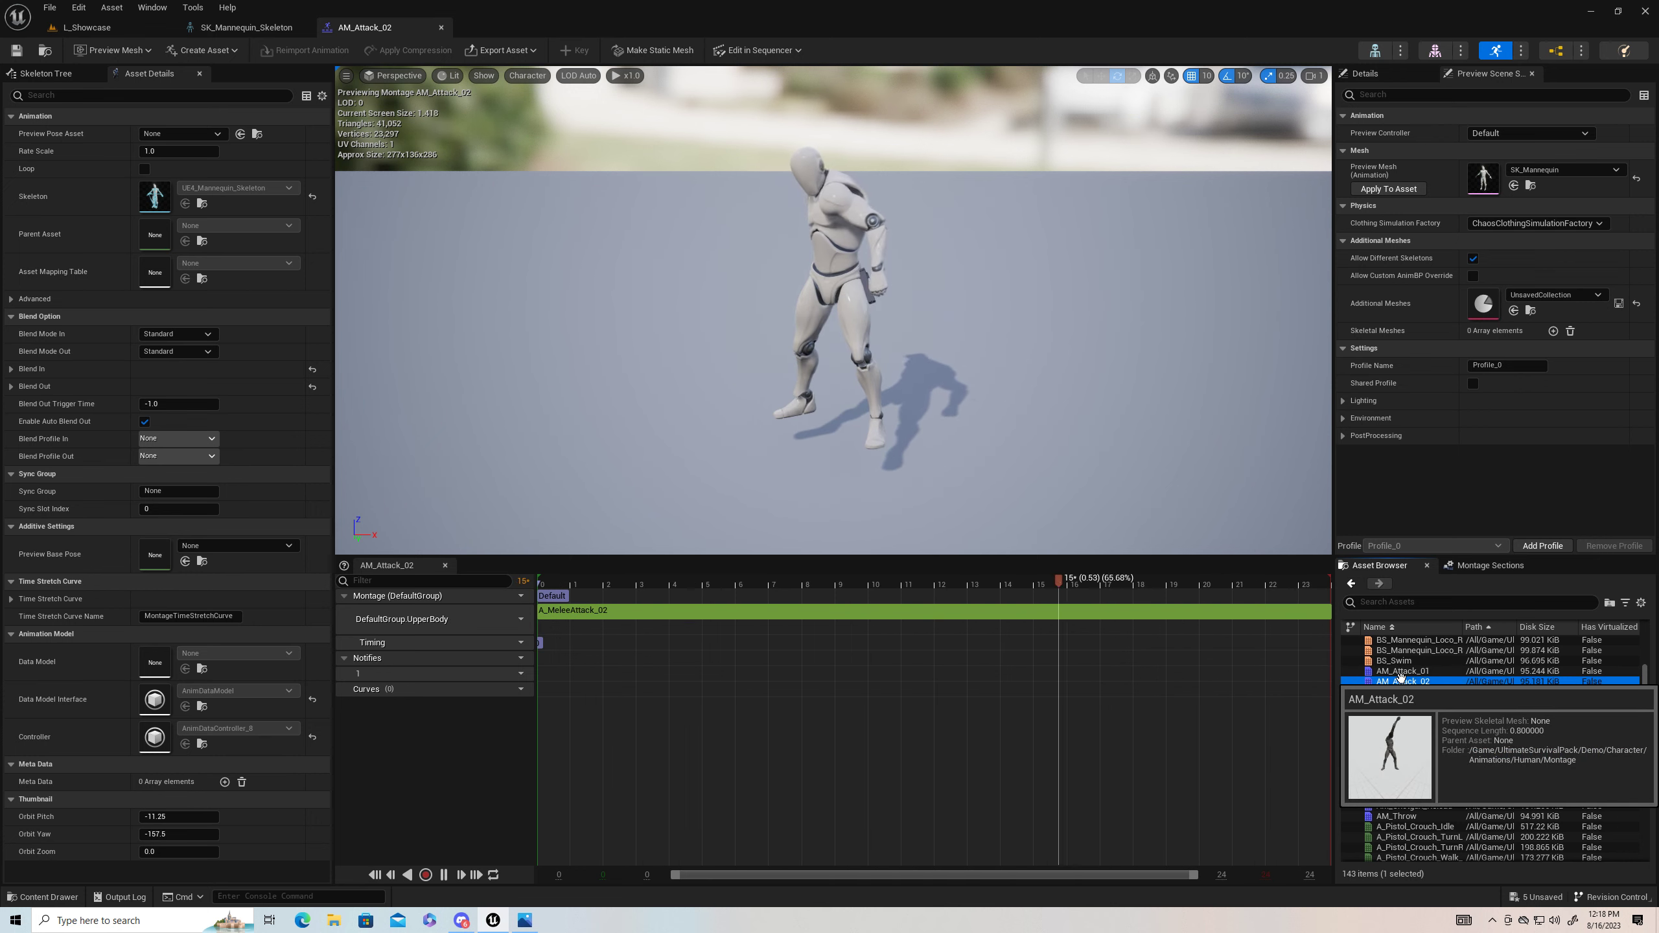
{"action": "double_click", "coordinate": [1400, 680]}
{"action": "scroll", "coordinate": [1411, 778], "scroll_direction": "down", "scroll_amount": 3}
{"action": "double_click", "coordinate": [1412, 775]}
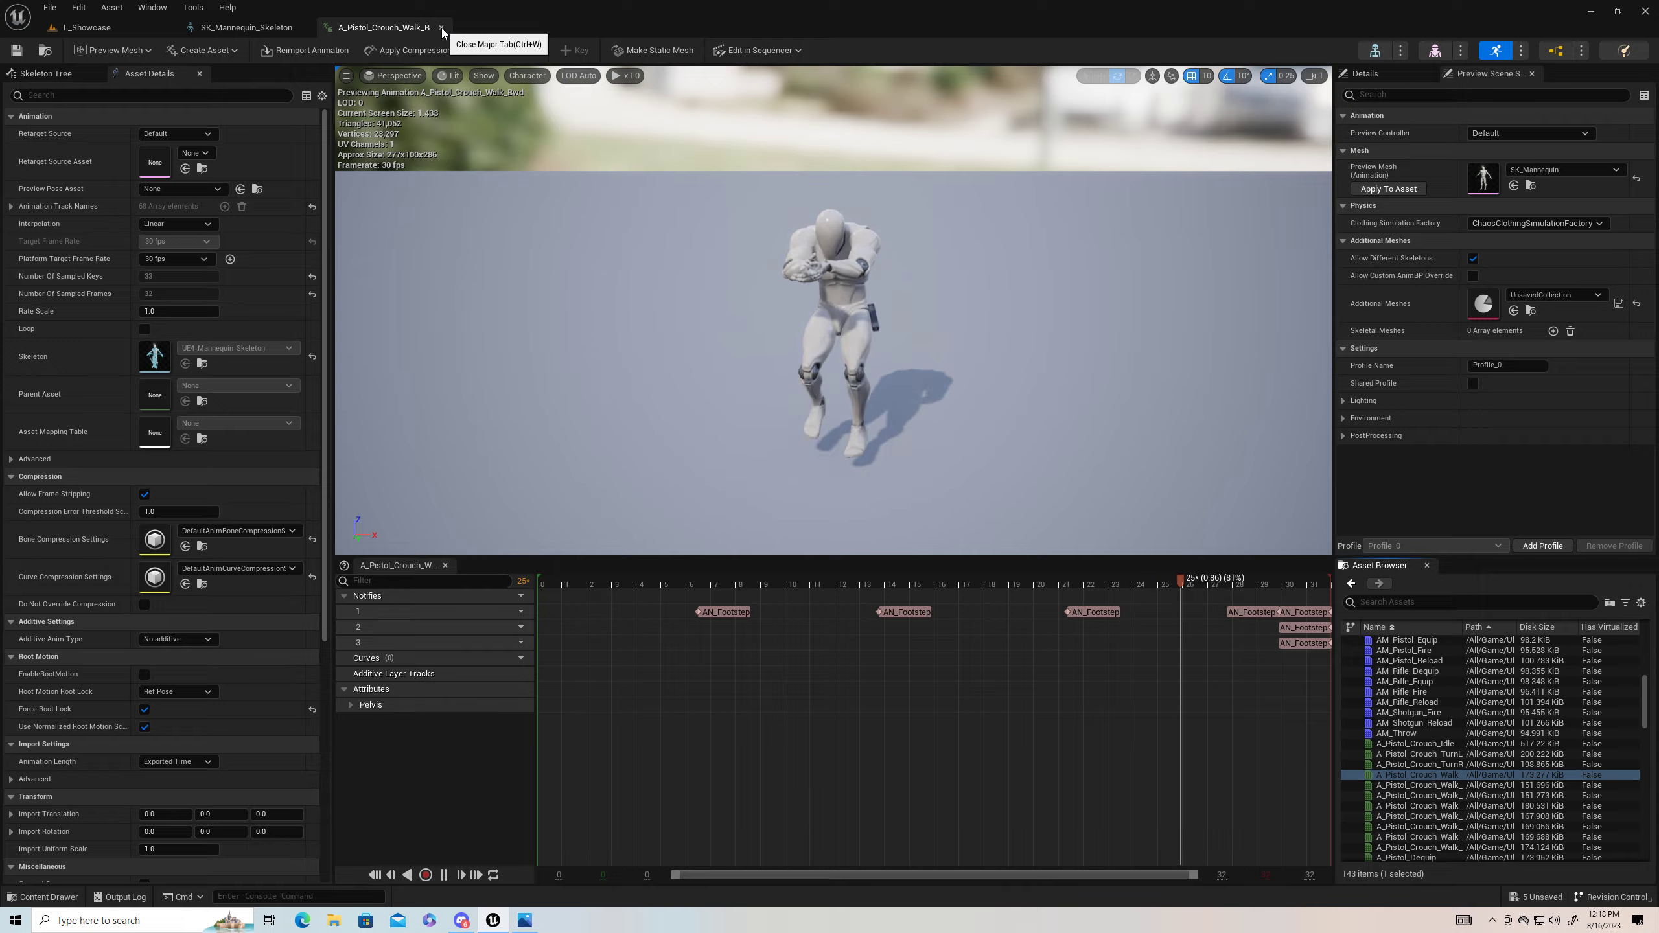
{"action": "left_click", "coordinate": [441, 27]}
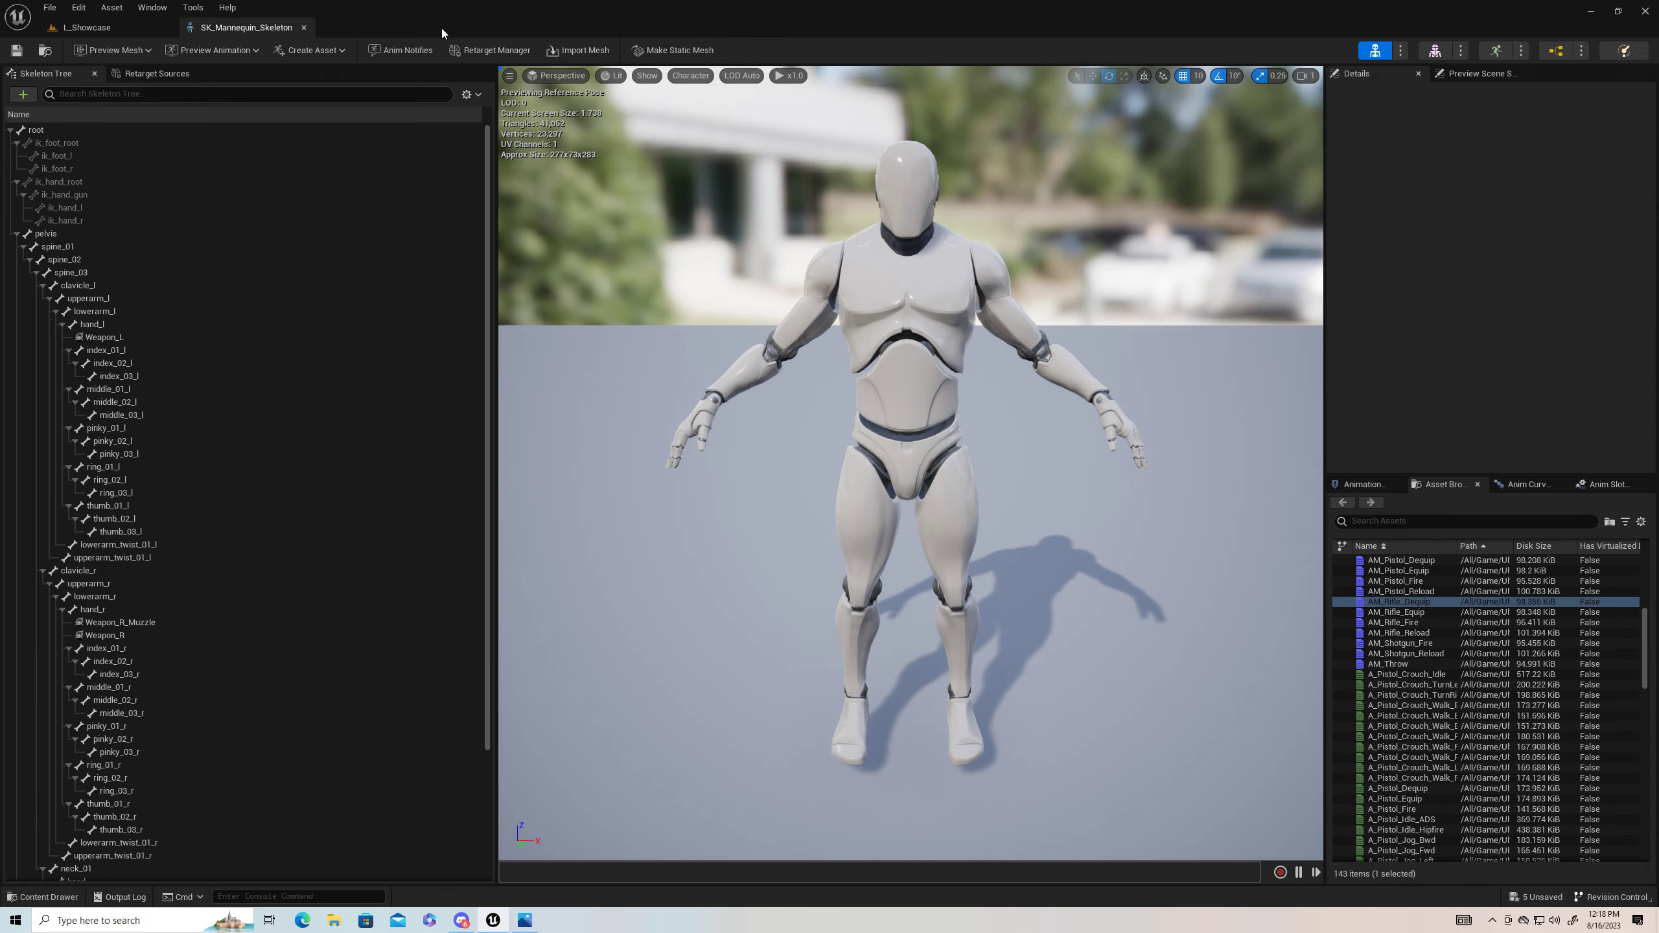
{"action": "left_click", "coordinate": [304, 26]}
Step: Go to the Content/PolygonApocalypse/Meshes/Characters/Rigs folder in the project content
{"action": "left_click", "coordinate": [176, 631]}
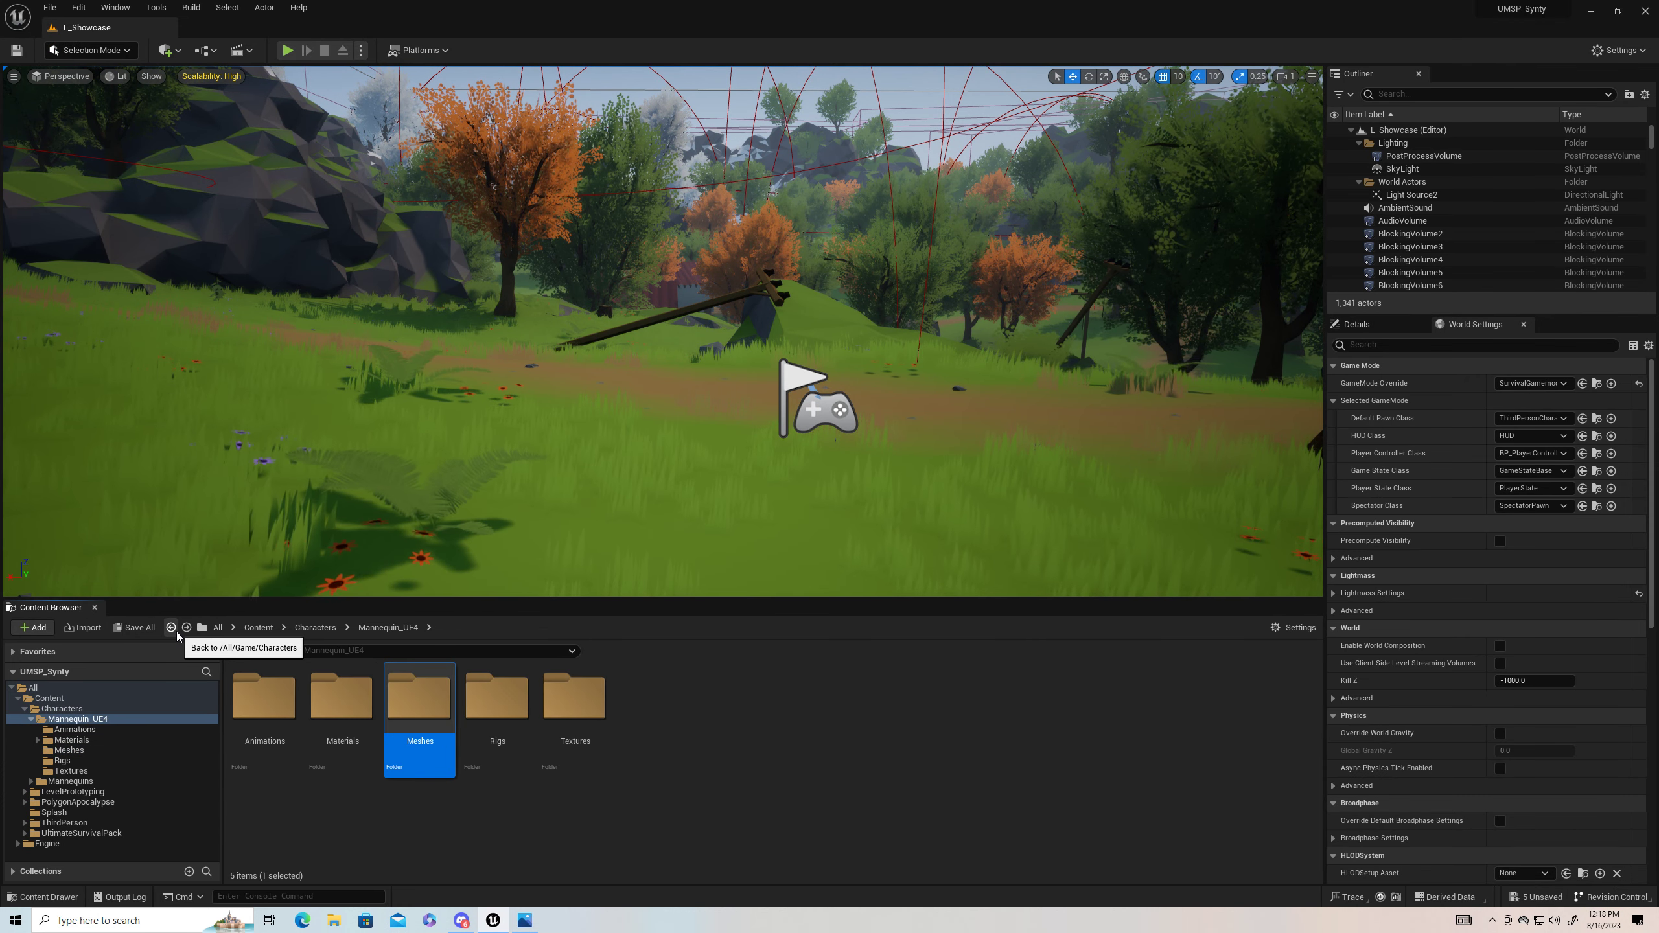
{"action": "left_click", "coordinate": [176, 631]}
{"action": "left_click", "coordinate": [176, 631]}
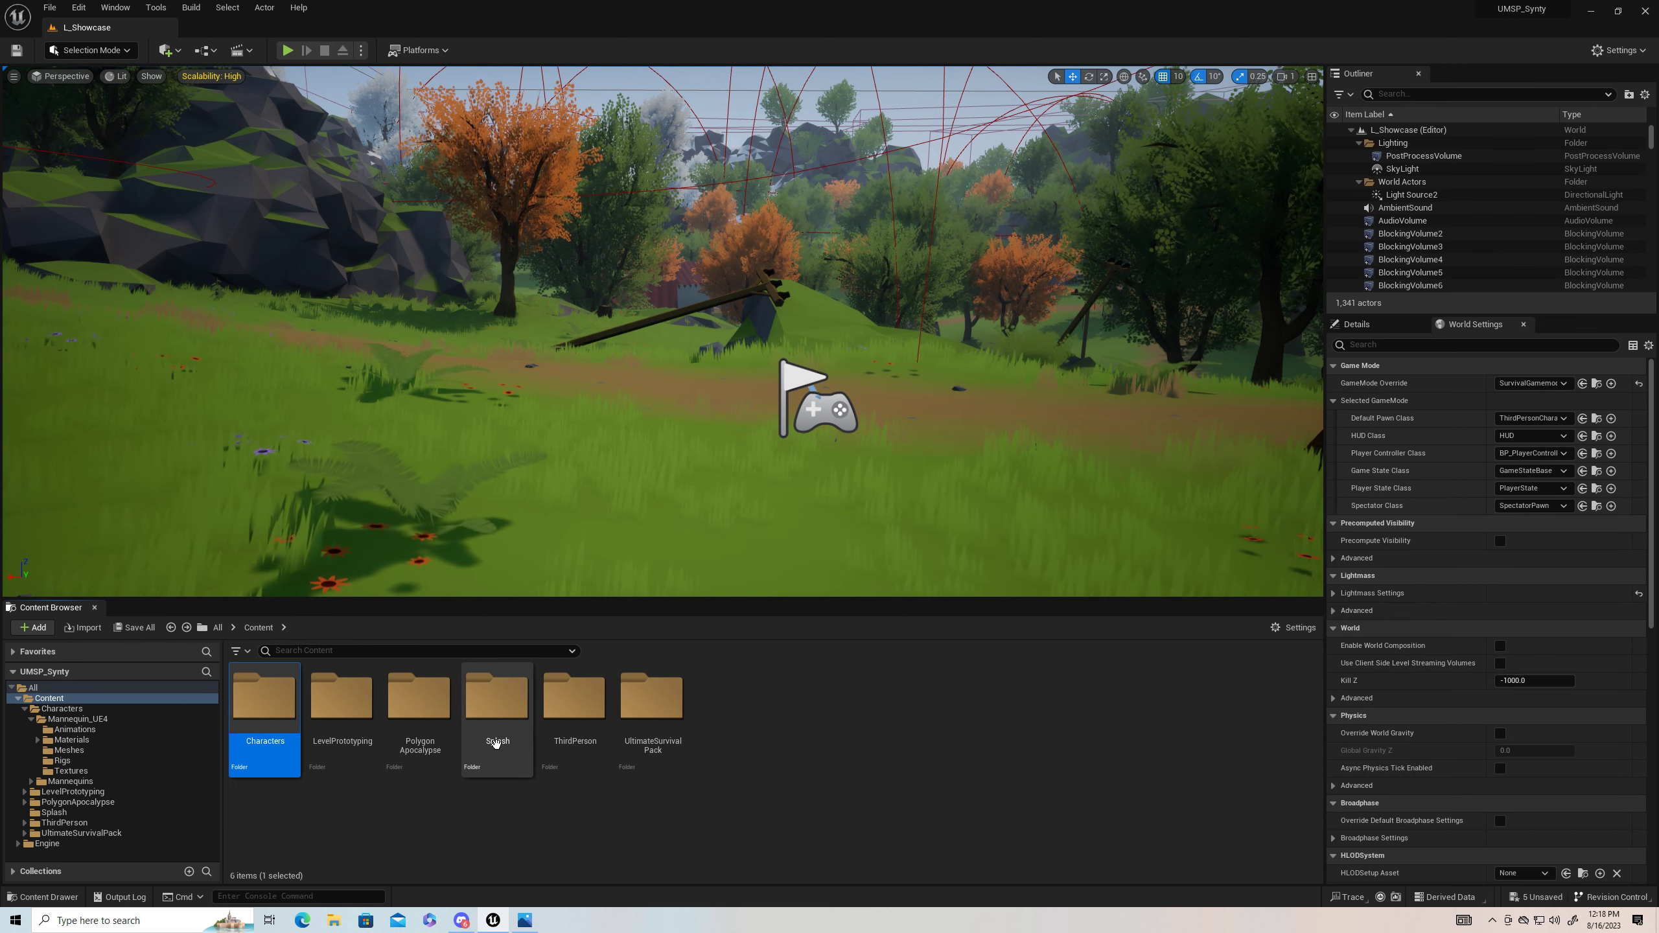
{"action": "double_click", "coordinate": [425, 703]}
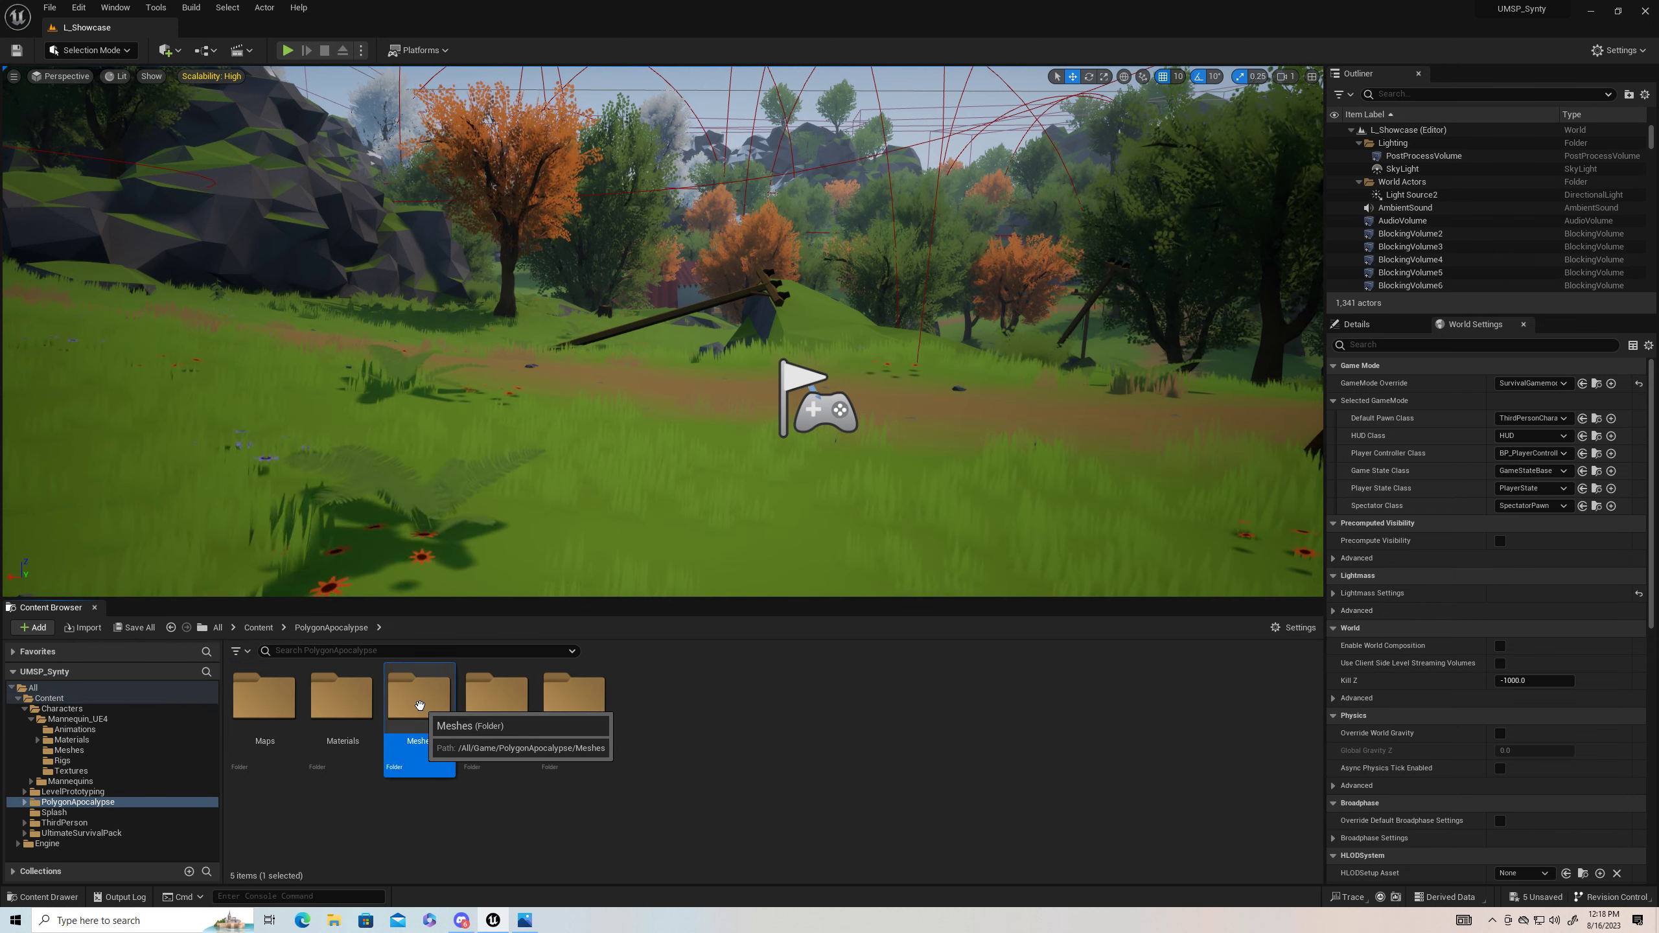
{"action": "double_click", "coordinate": [426, 711]}
{"action": "left_click", "coordinate": [359, 704]}
{"action": "double_click", "coordinate": [359, 705]}
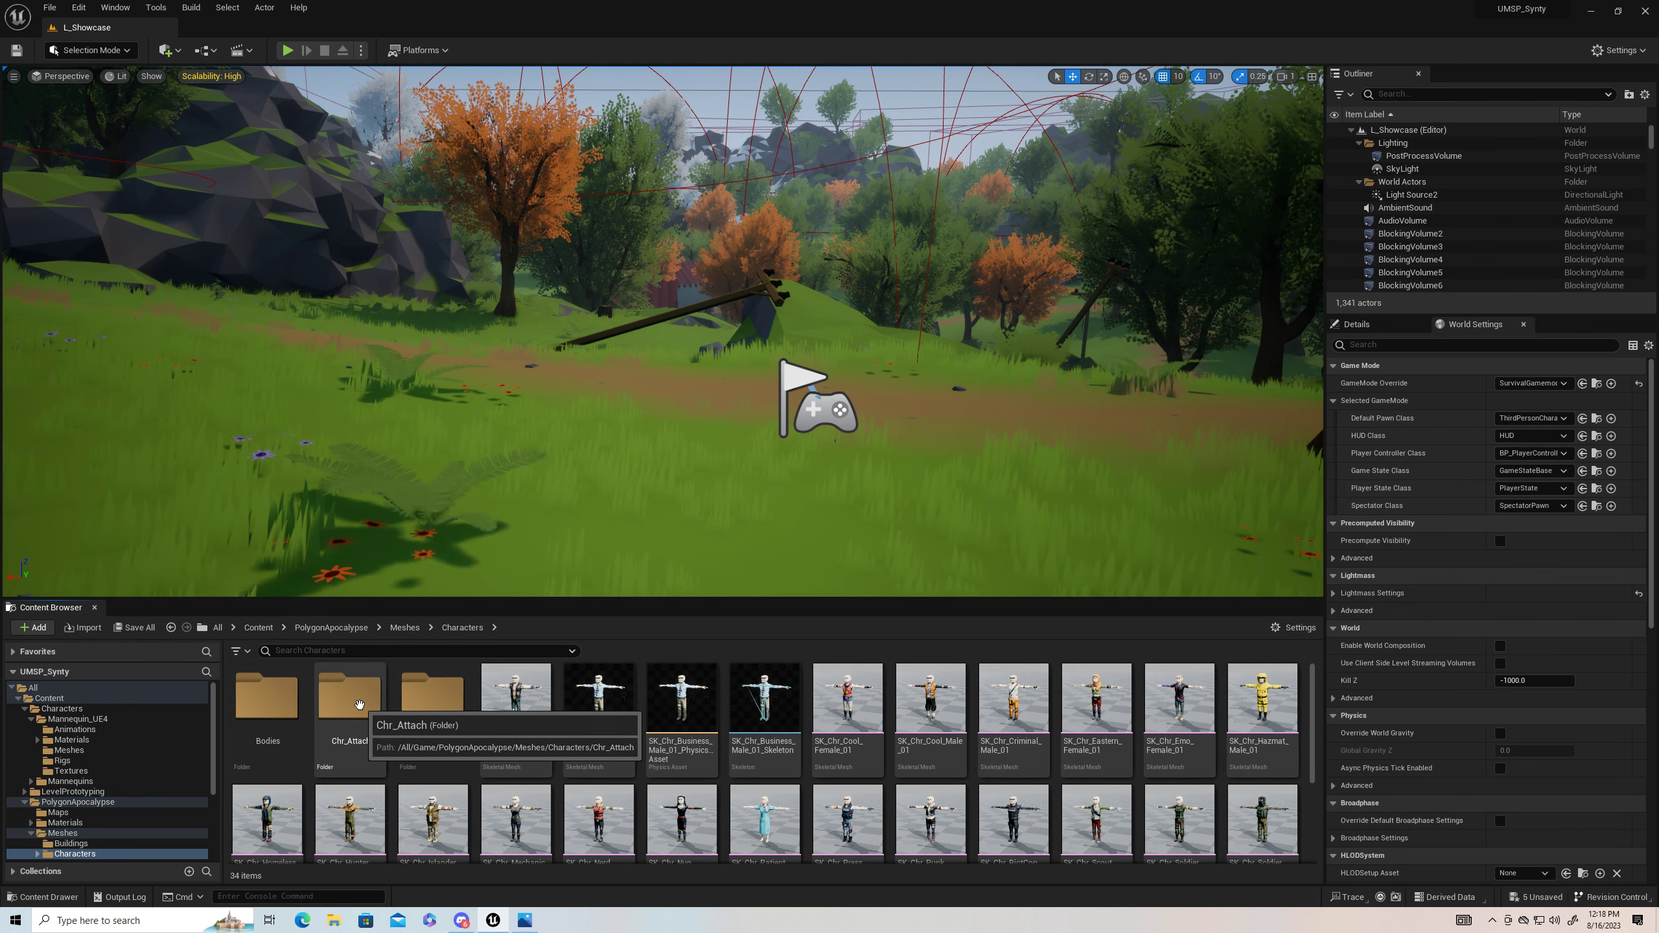
{"action": "left_click", "coordinate": [426, 709]}
{"action": "double_click", "coordinate": [426, 709]}
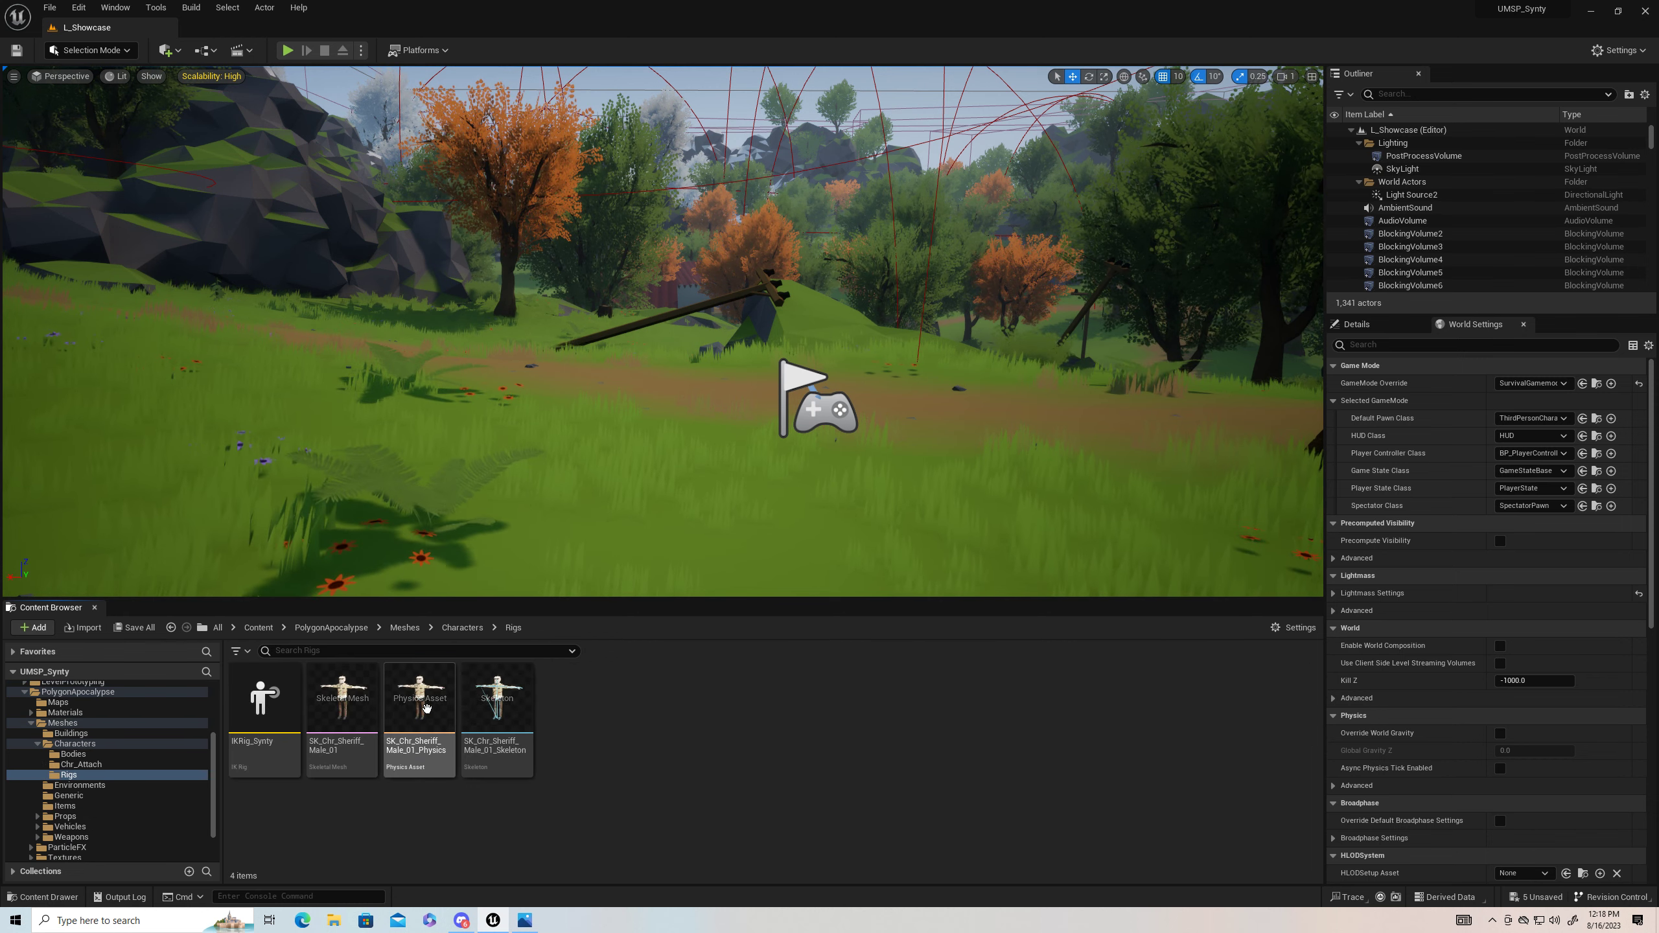
Step: Create an IK Retargeter named RTG_Synty in the Rigs folder and open it with IK_UE4_Mannequin as the source IK Rig
{"action": "right_click", "coordinate": [587, 765]}
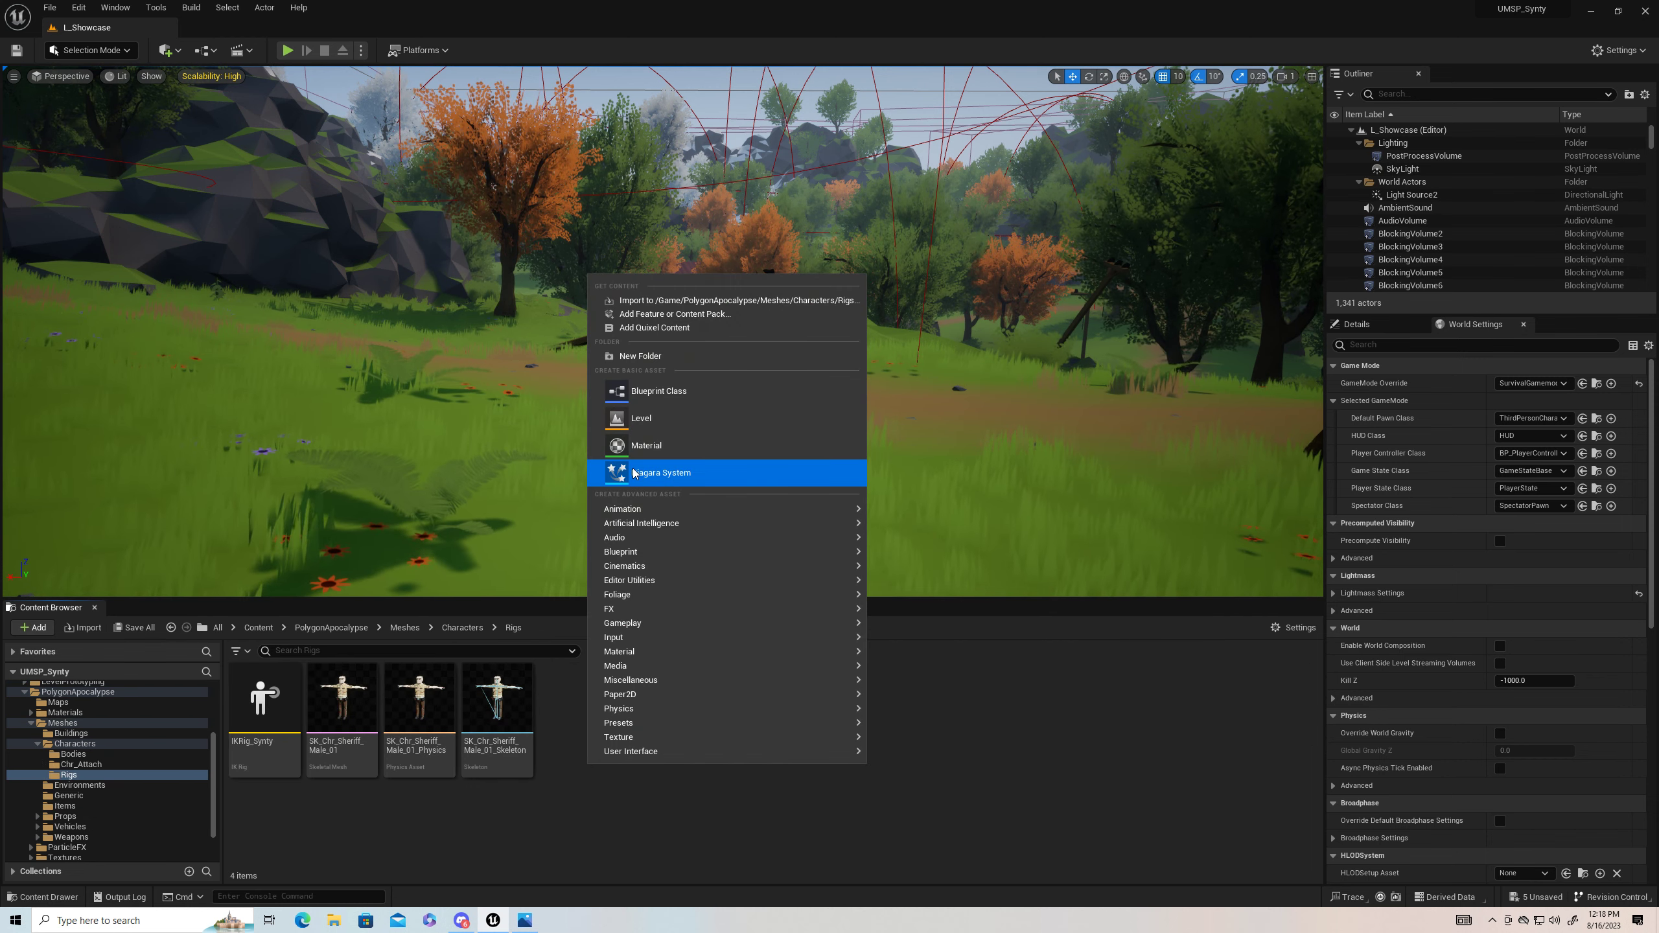
{"action": "mouse_move", "coordinate": [655, 523]}
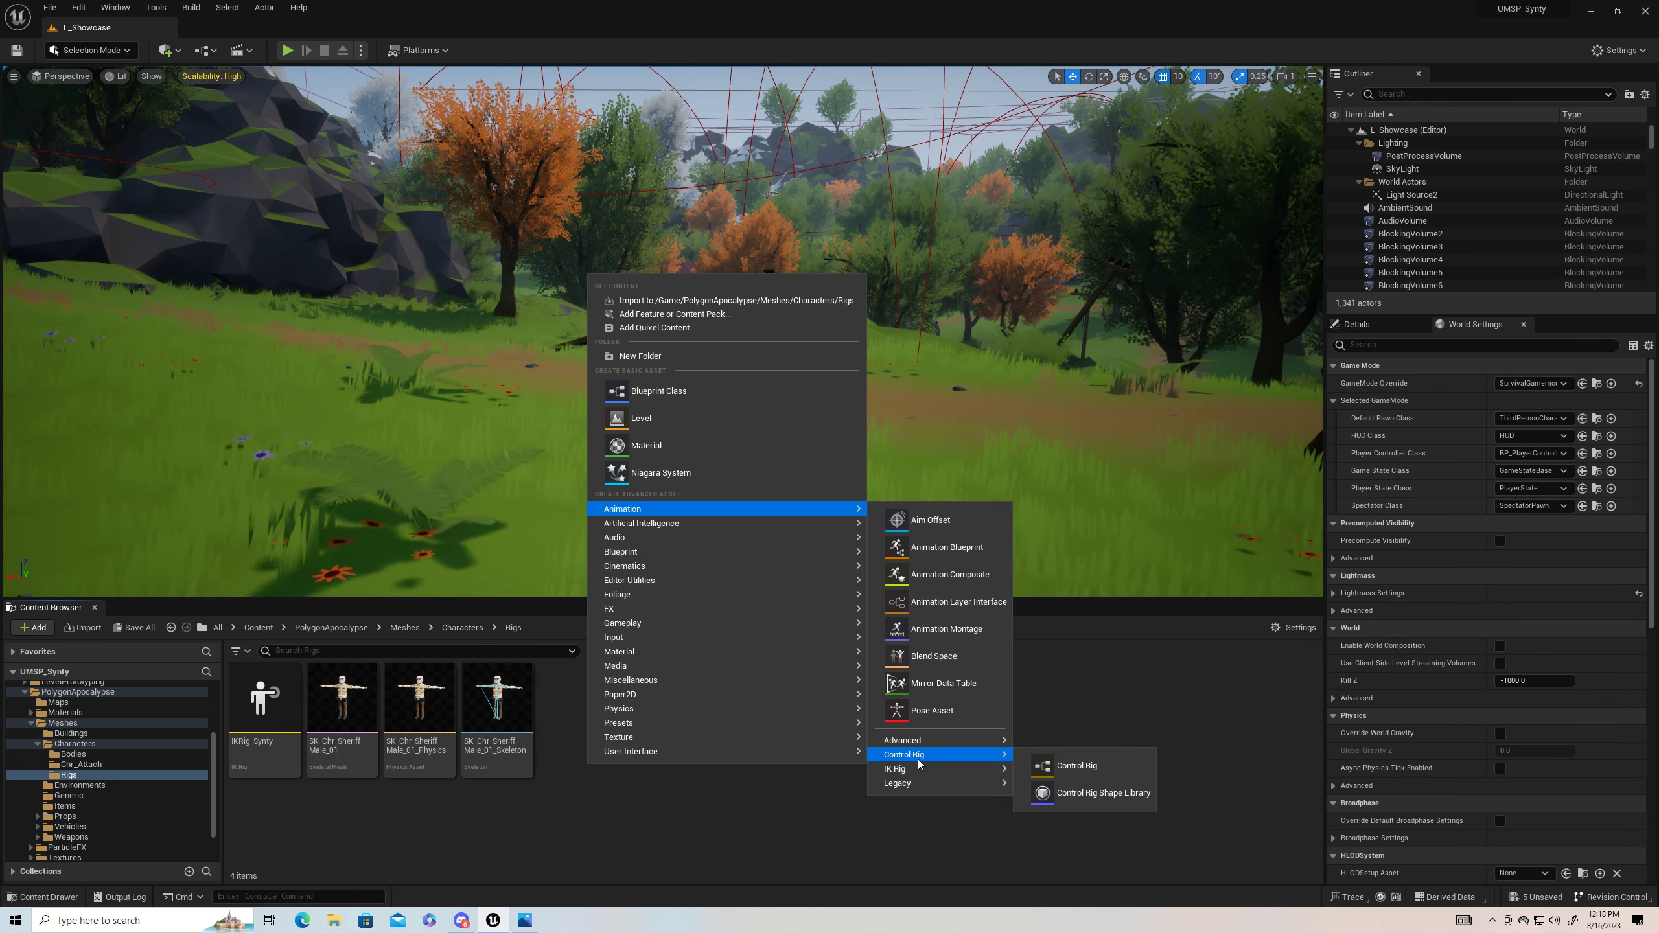
{"action": "mouse_move", "coordinate": [921, 769]}
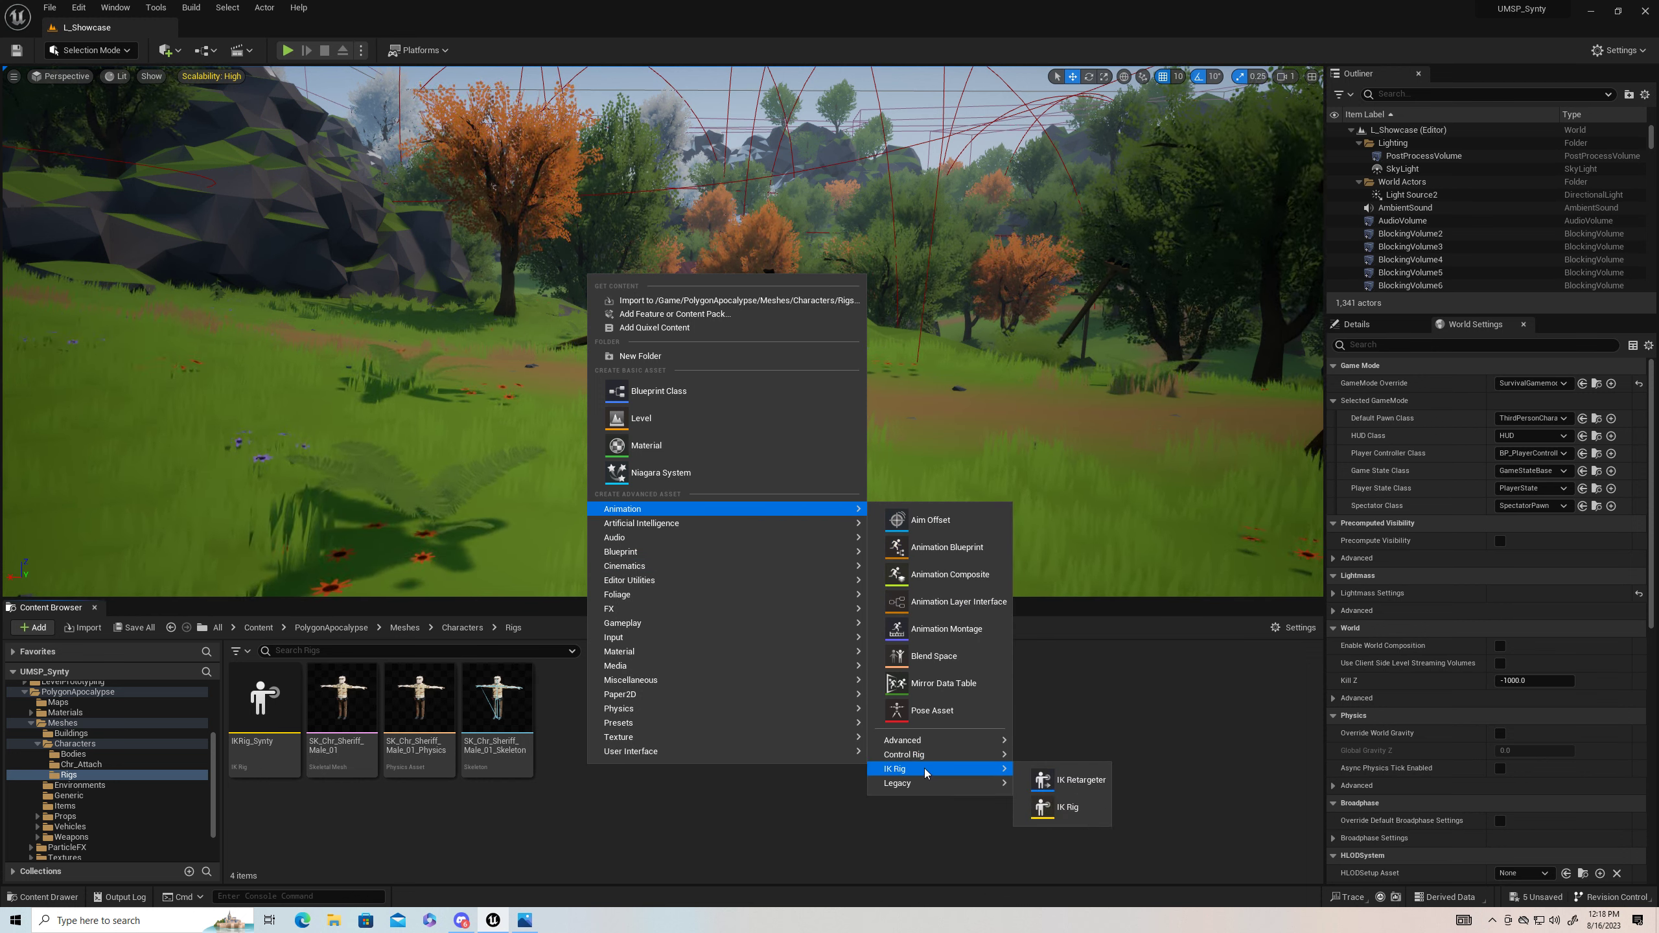
{"action": "left_click", "coordinate": [1069, 782]}
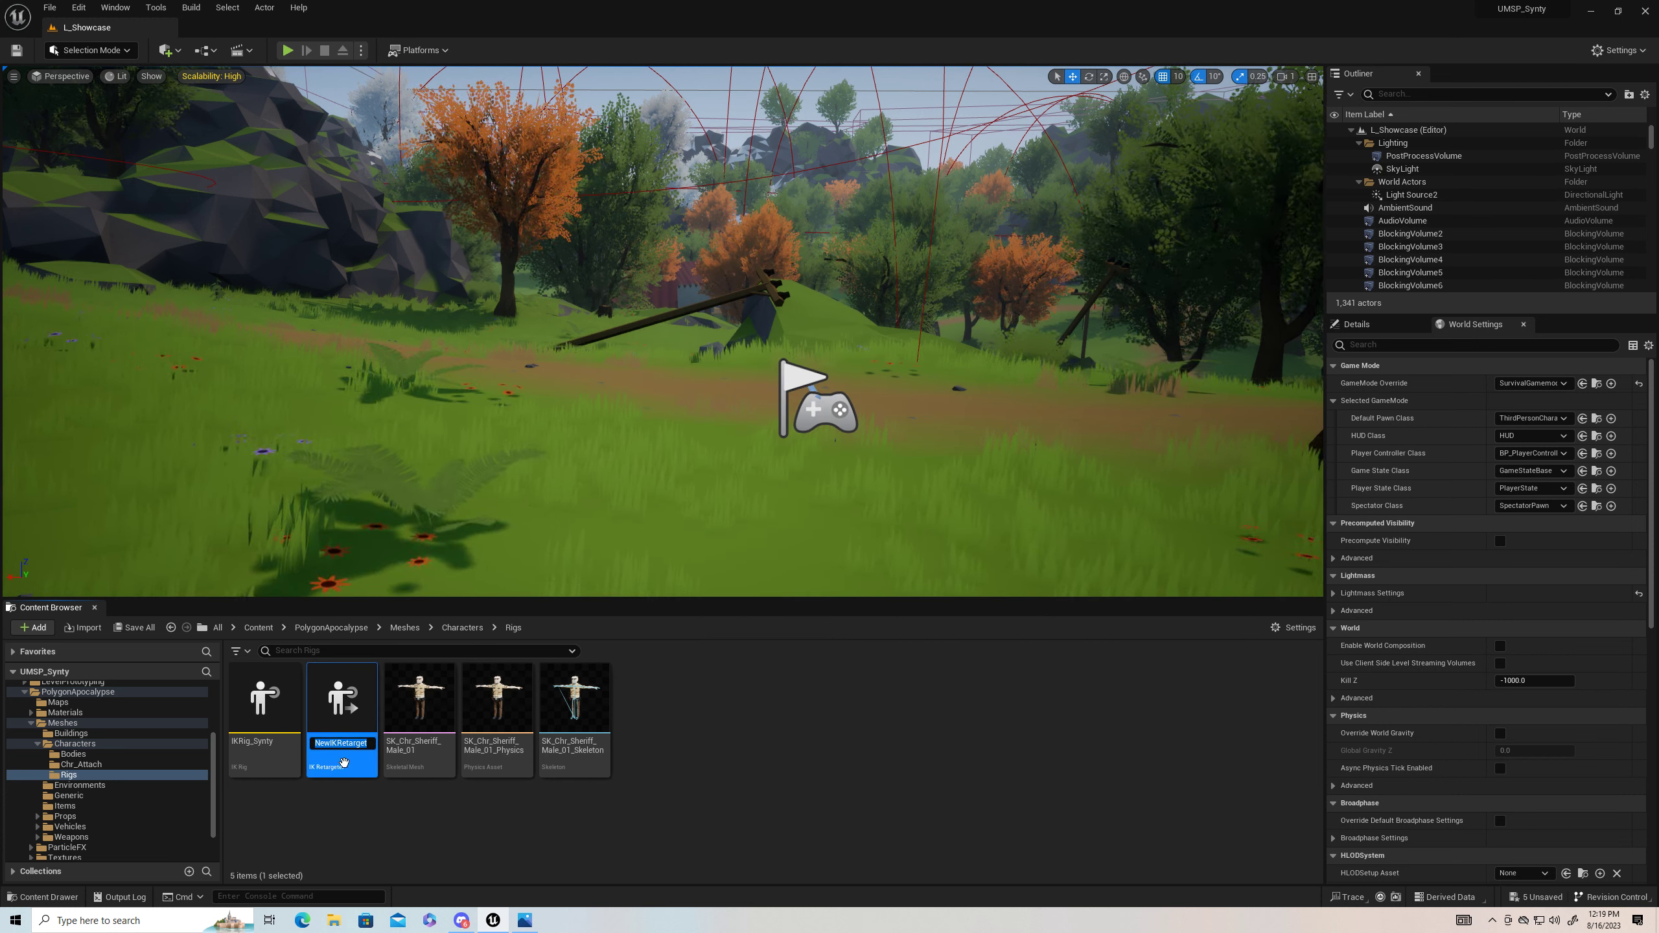
{"action": "type", "text": "RTG"}
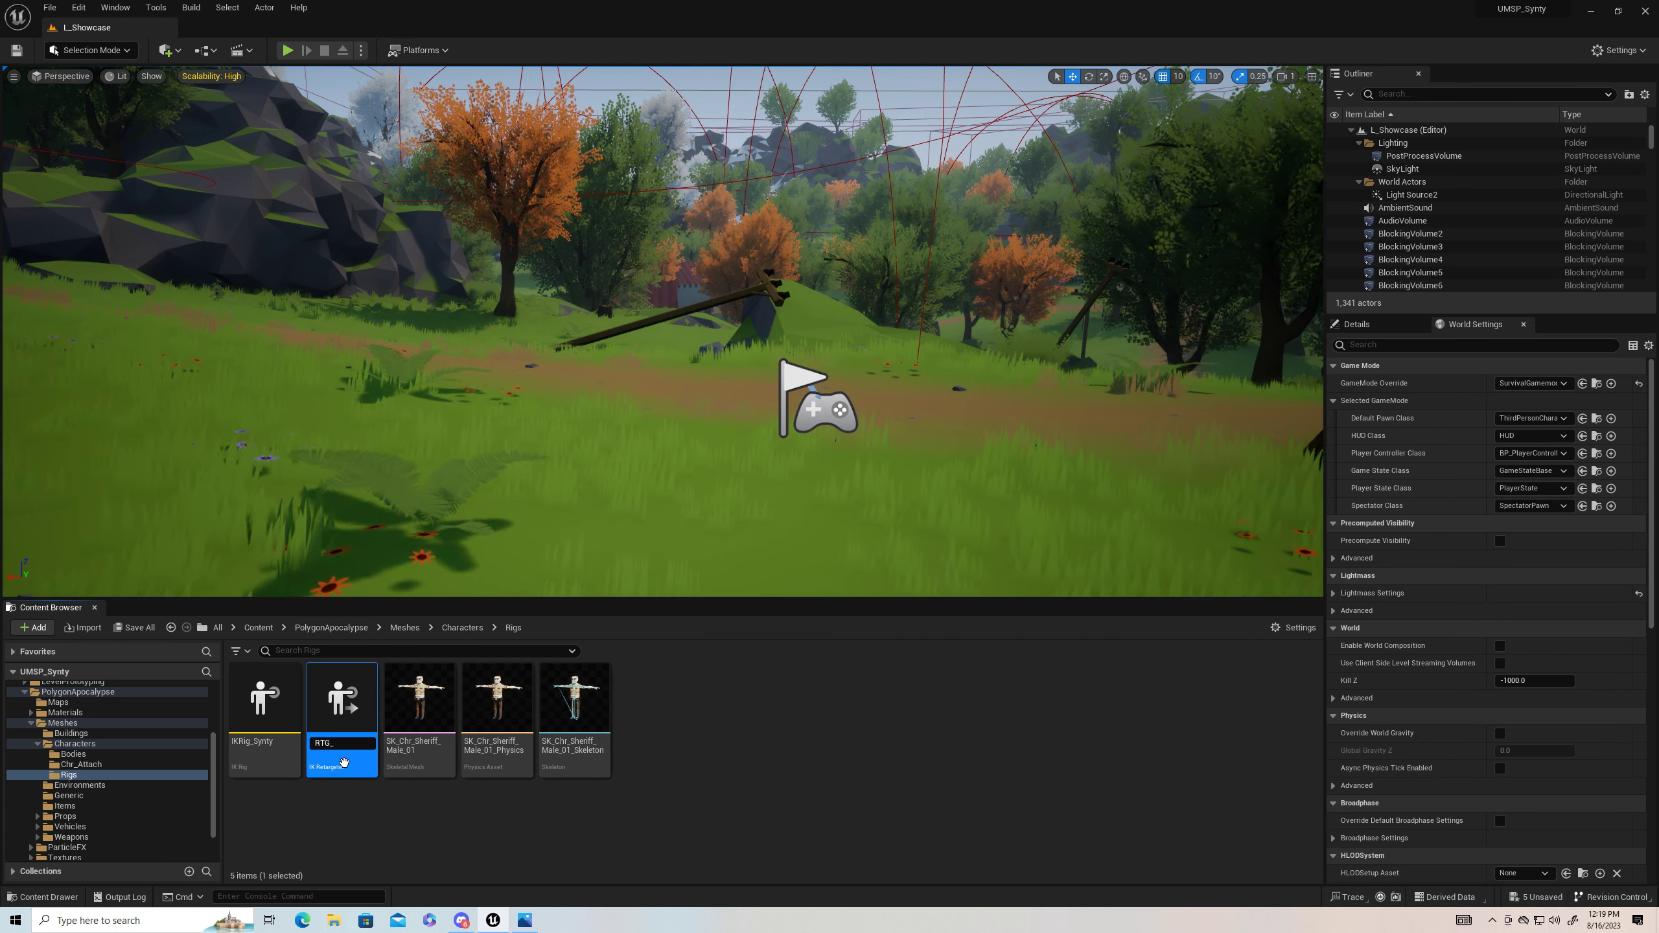
{"action": "type", "text": "_Synty"}
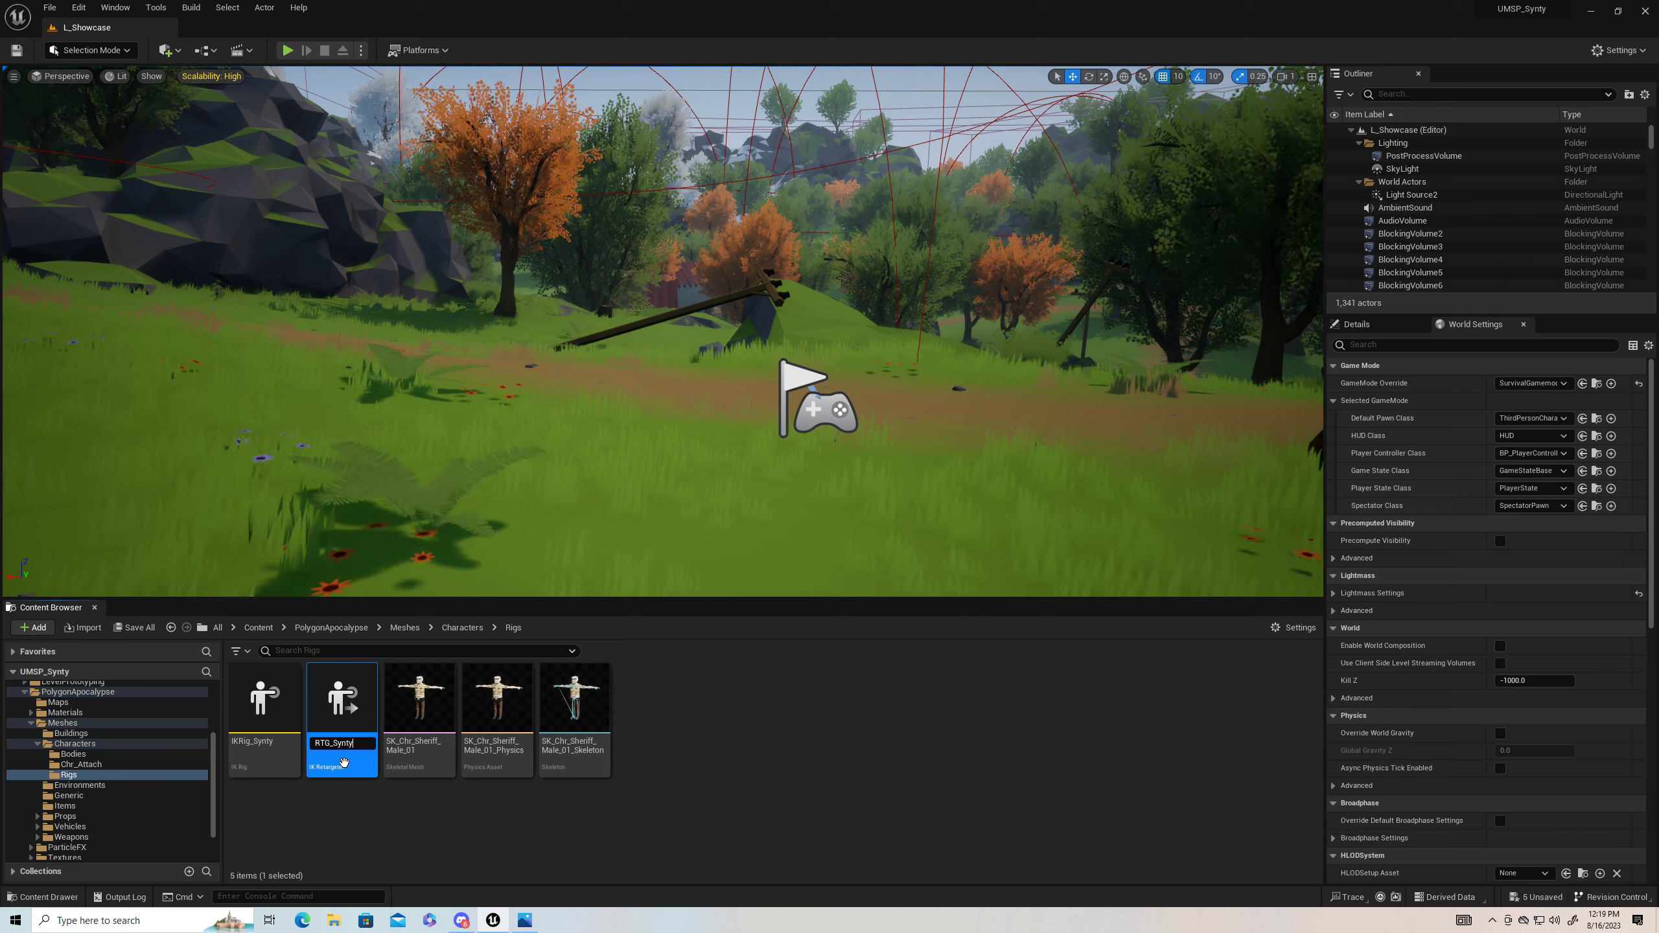
{"action": "key", "text": "Return"}
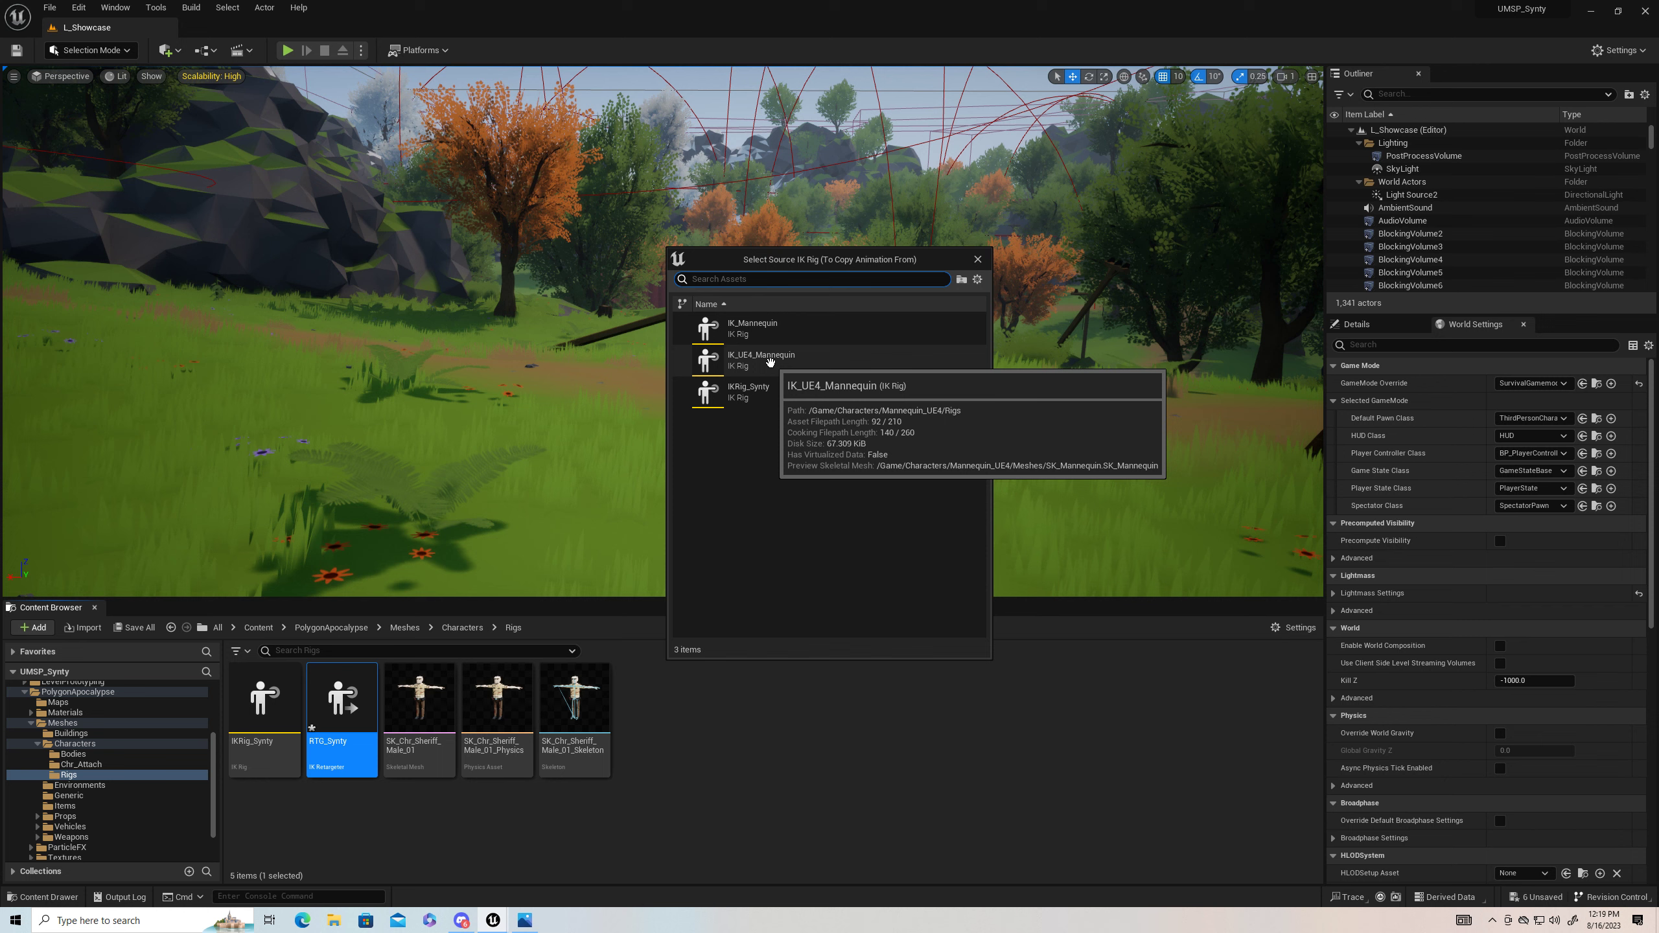
{"action": "left_click", "coordinate": [769, 361]}
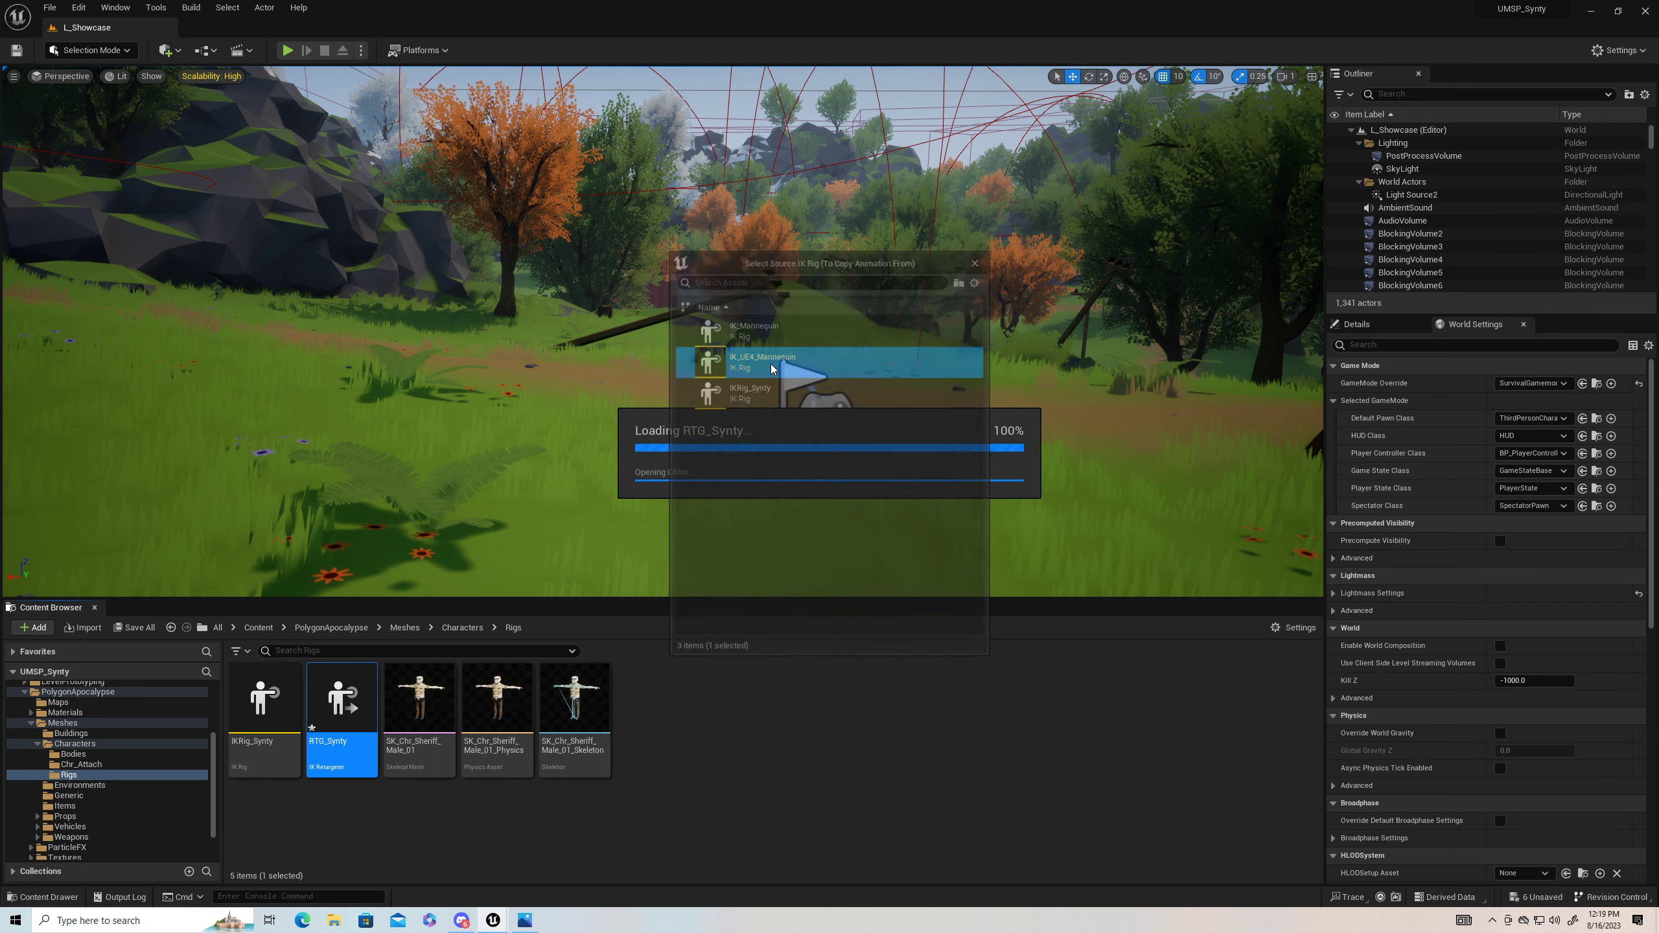
Step: Choose IKRig_Synty as the target IK Rig and dock the RTG_Synty editor in the main window
{"action": "left_click", "coordinate": [751, 390]}
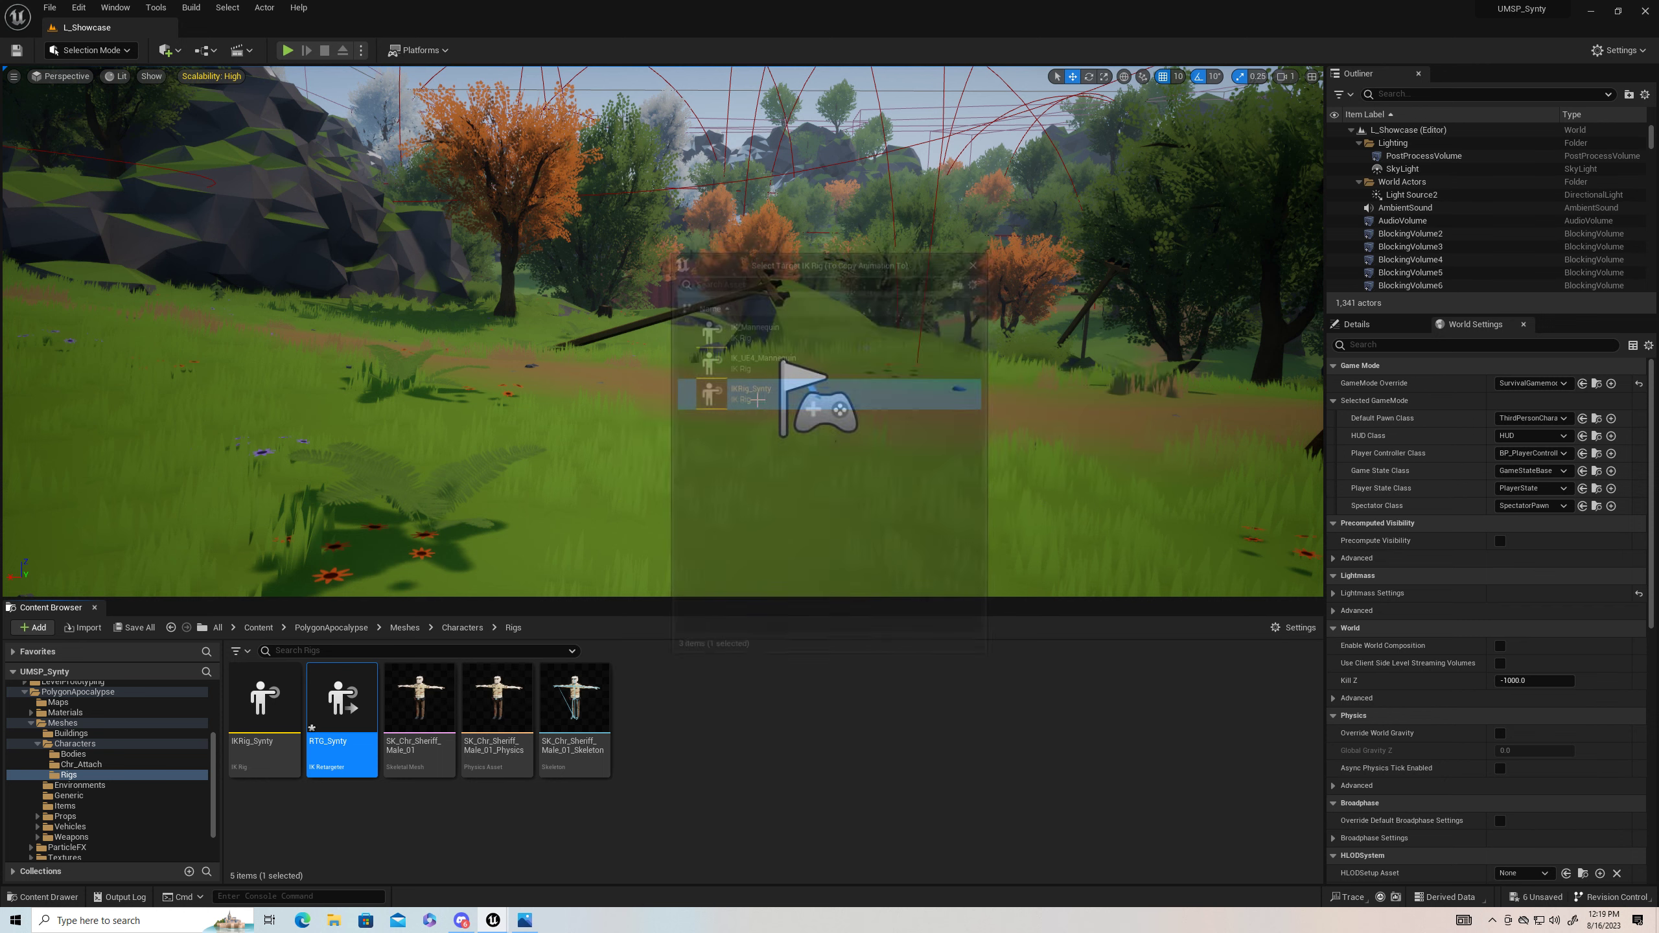
{"action": "left_click_drag", "start_coordinate": [419, 163], "coordinate": [222, 26]}
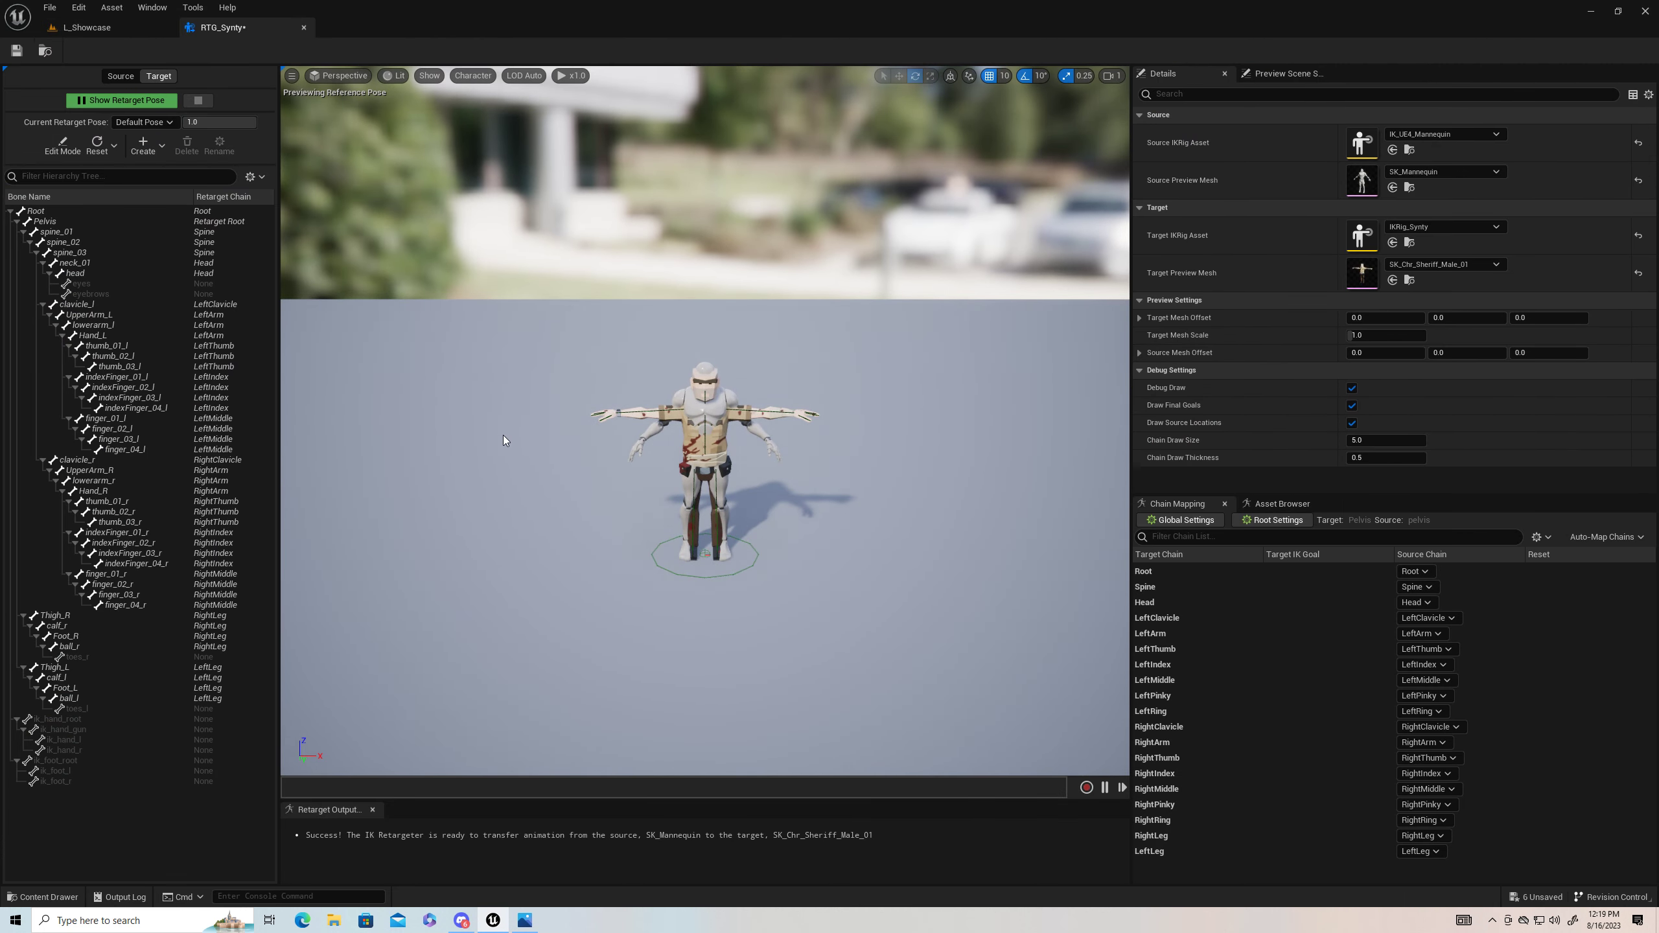
Step: Turn off Debug Draw and set the Target Mesh Scale to 1.03
{"action": "scroll", "coordinate": [552, 503], "scroll_direction": "up", "scroll_amount": 5}
{"action": "right_click_drag", "start_coordinate": [551, 503], "coordinate": [620, 495]}
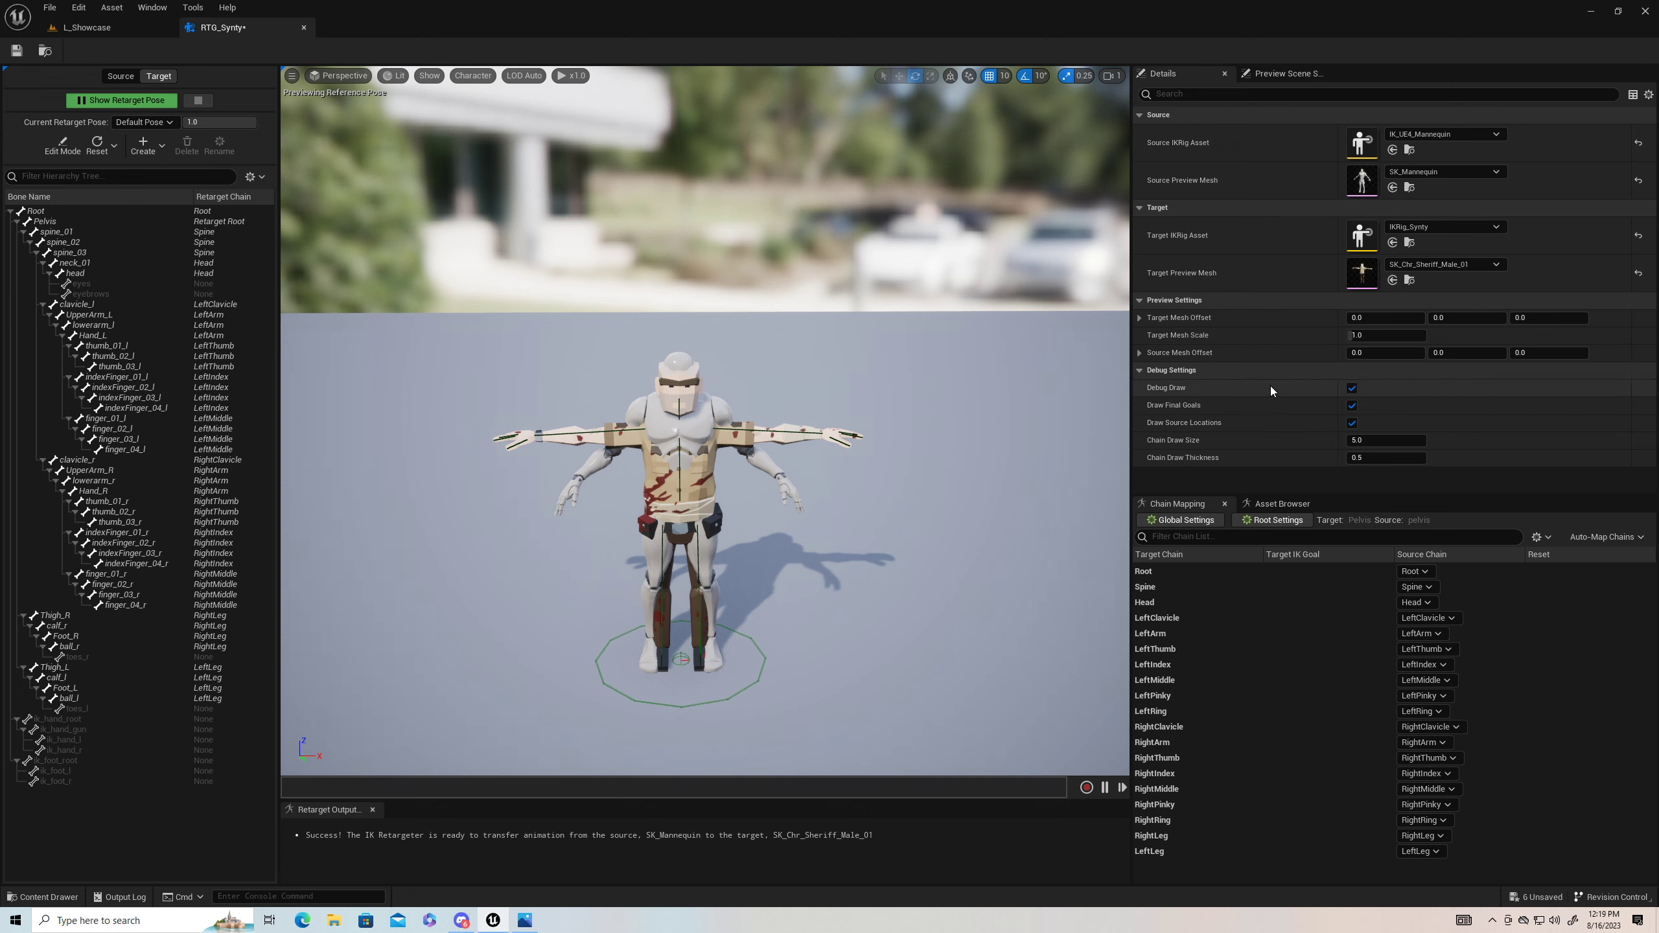
{"action": "left_click", "coordinate": [1350, 389]}
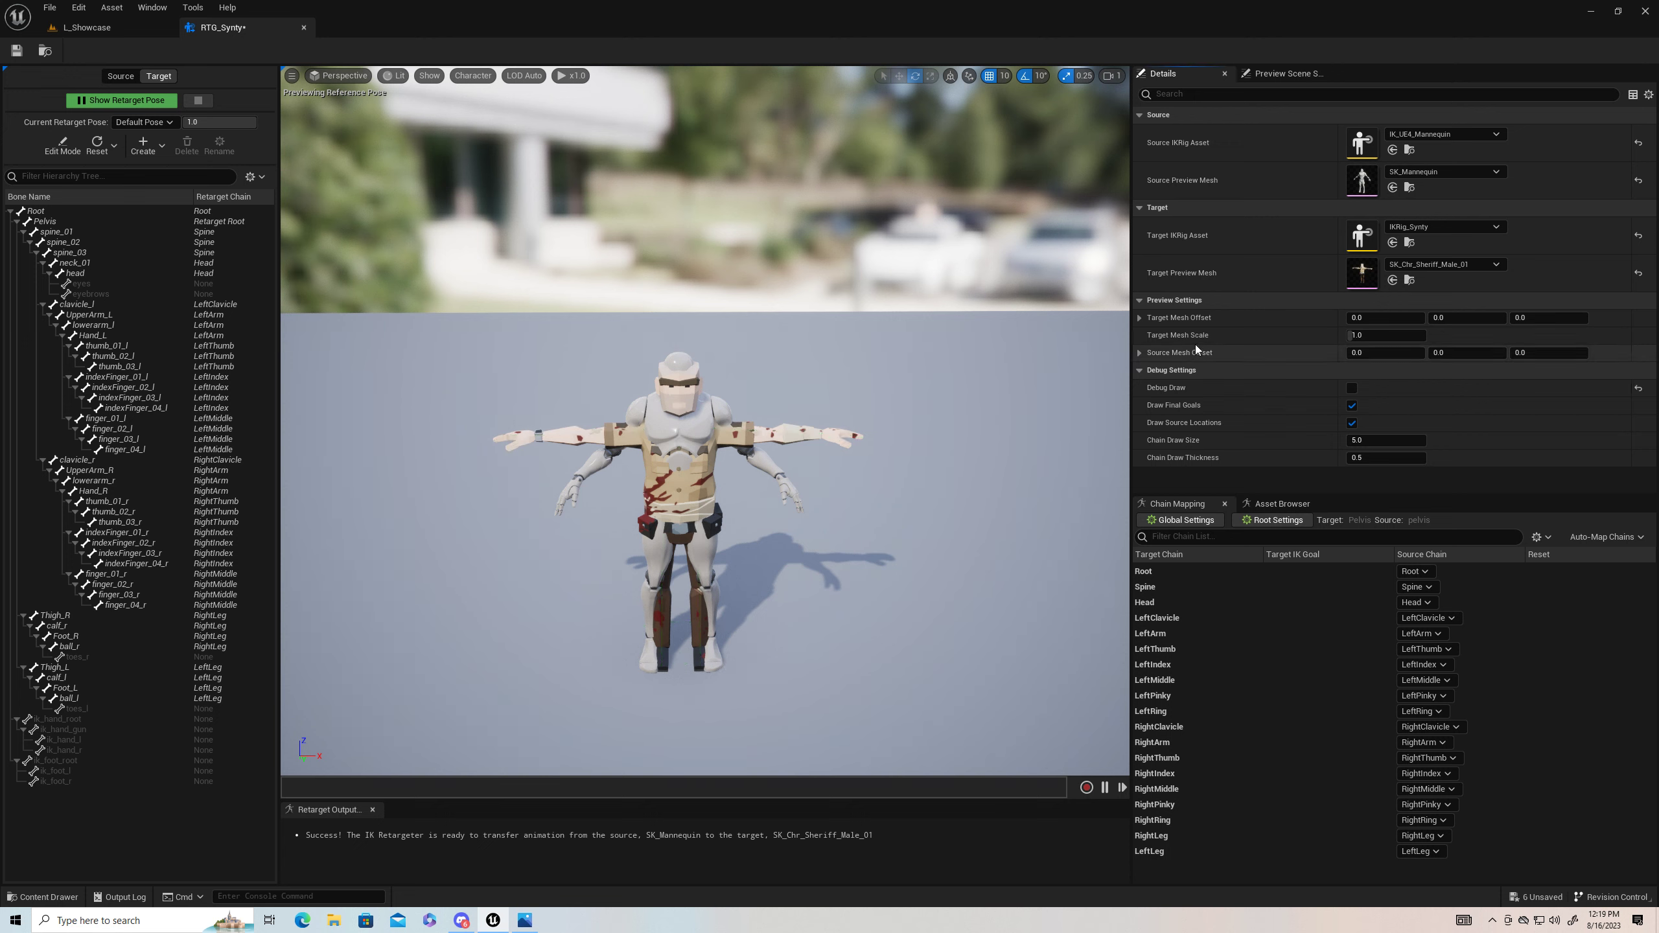
{"action": "left_click", "coordinate": [1370, 335]}
{"action": "type", "text": "1"}
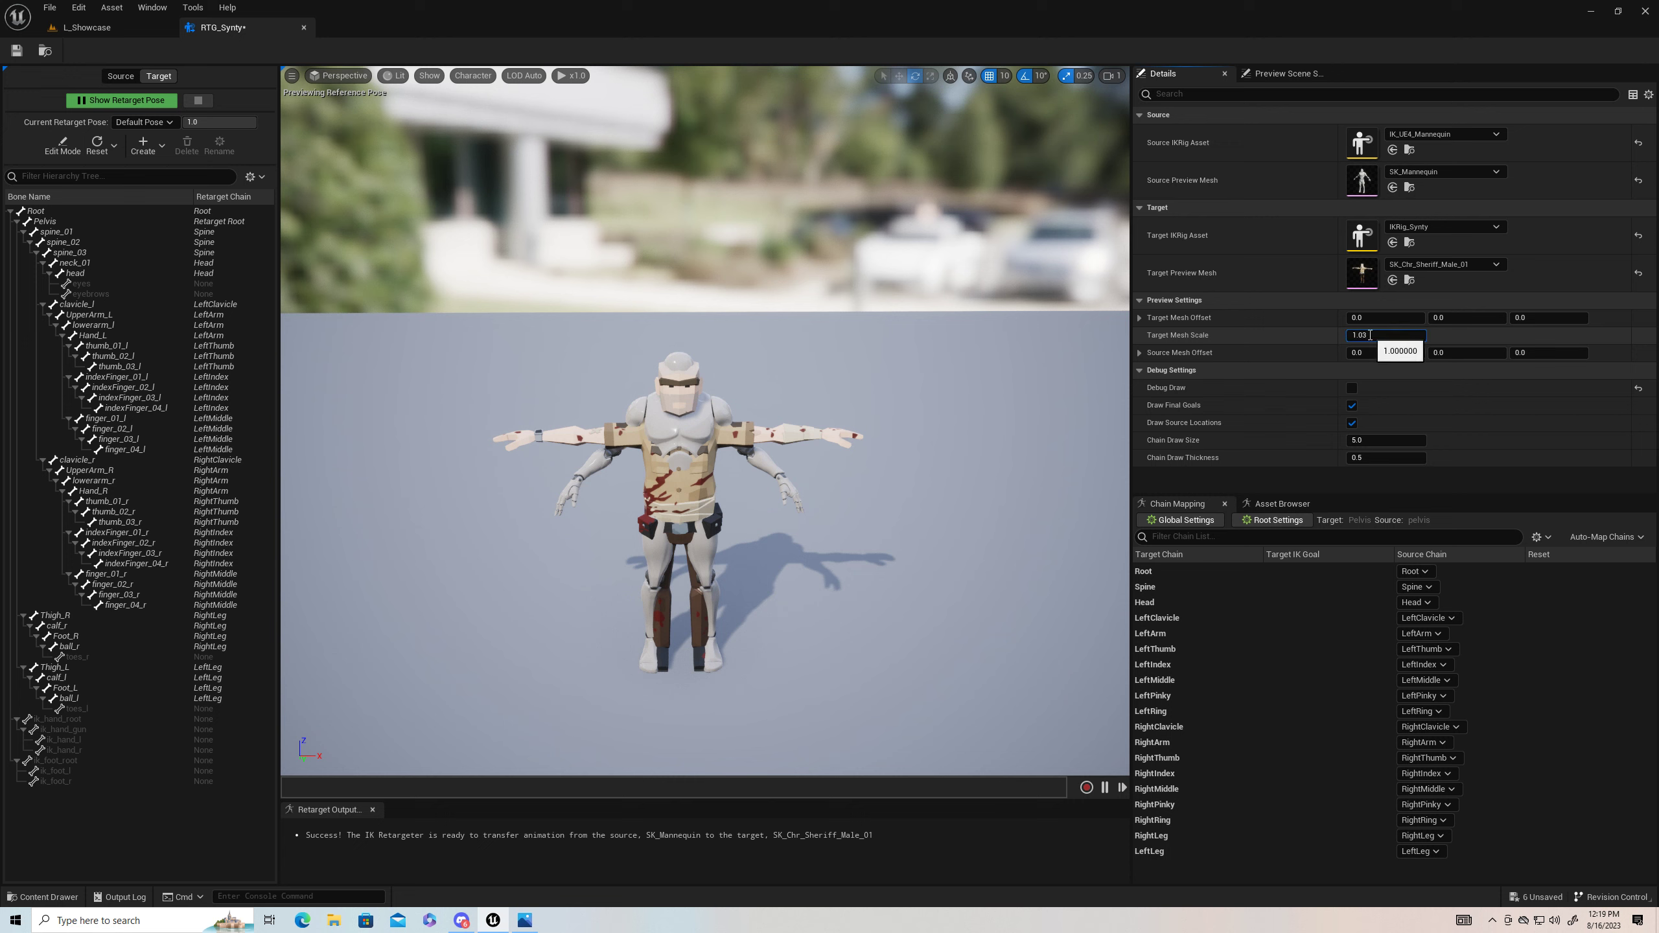
{"action": "key", "text": "Return"}
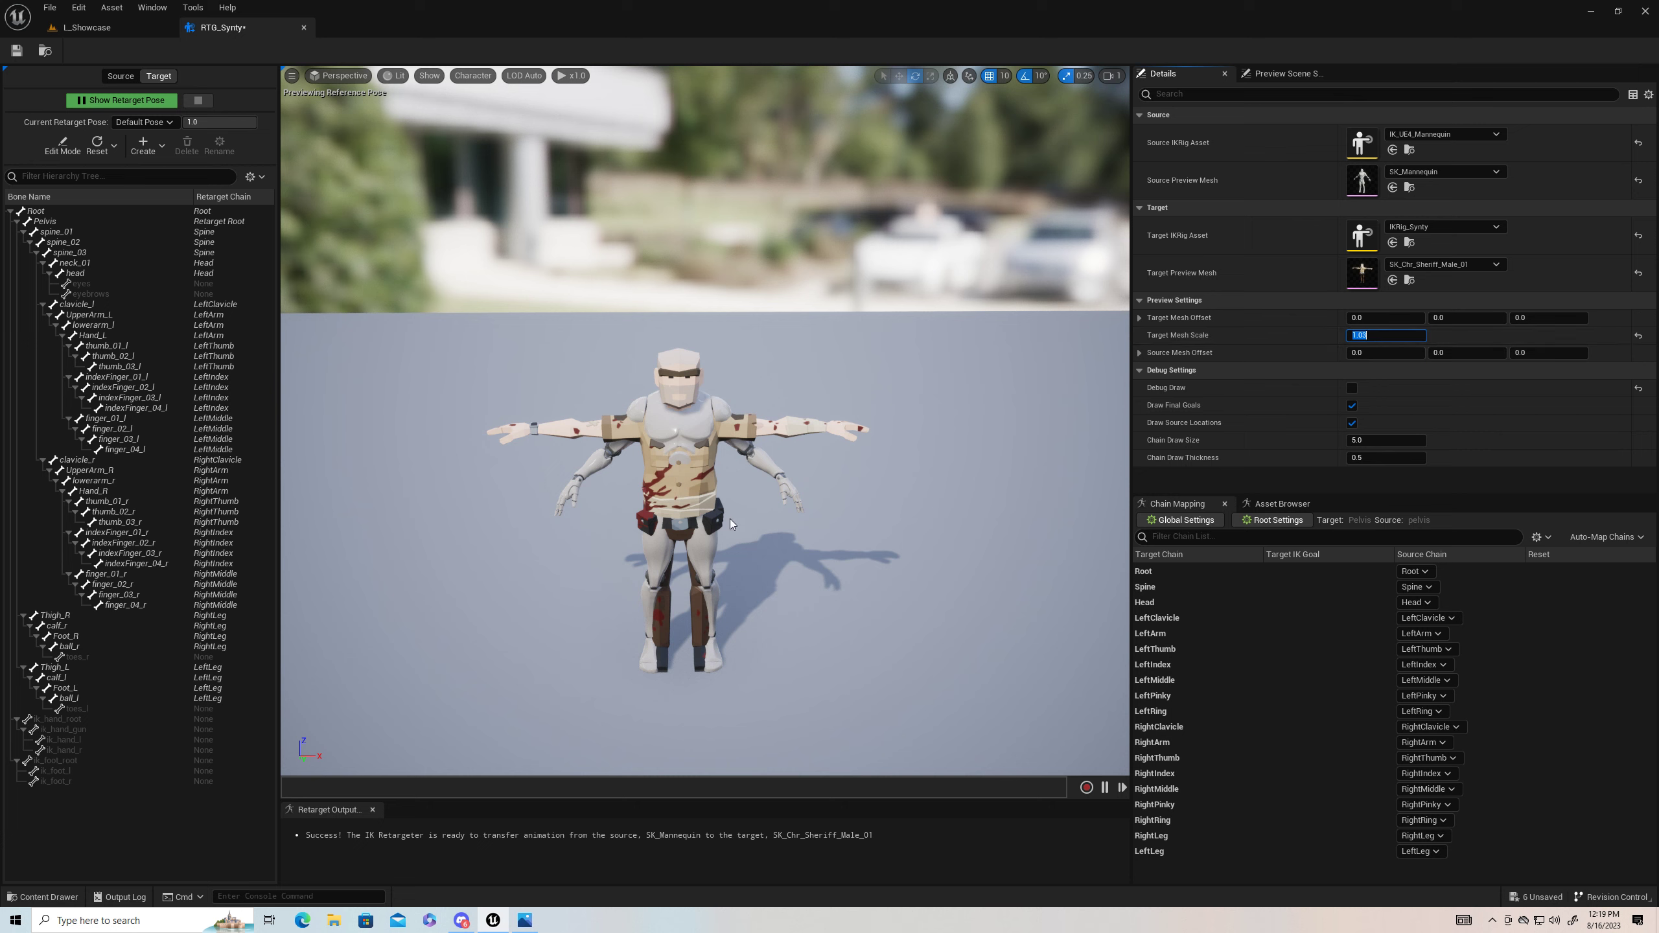
{"action": "mouse_move", "coordinate": [729, 524]}
{"action": "left_mouse_down"}
{"action": "mouse_move", "coordinate": [967, 575]}
{"action": "mouse_move", "coordinate": [715, 527]}
{"action": "left_mouse_up"}
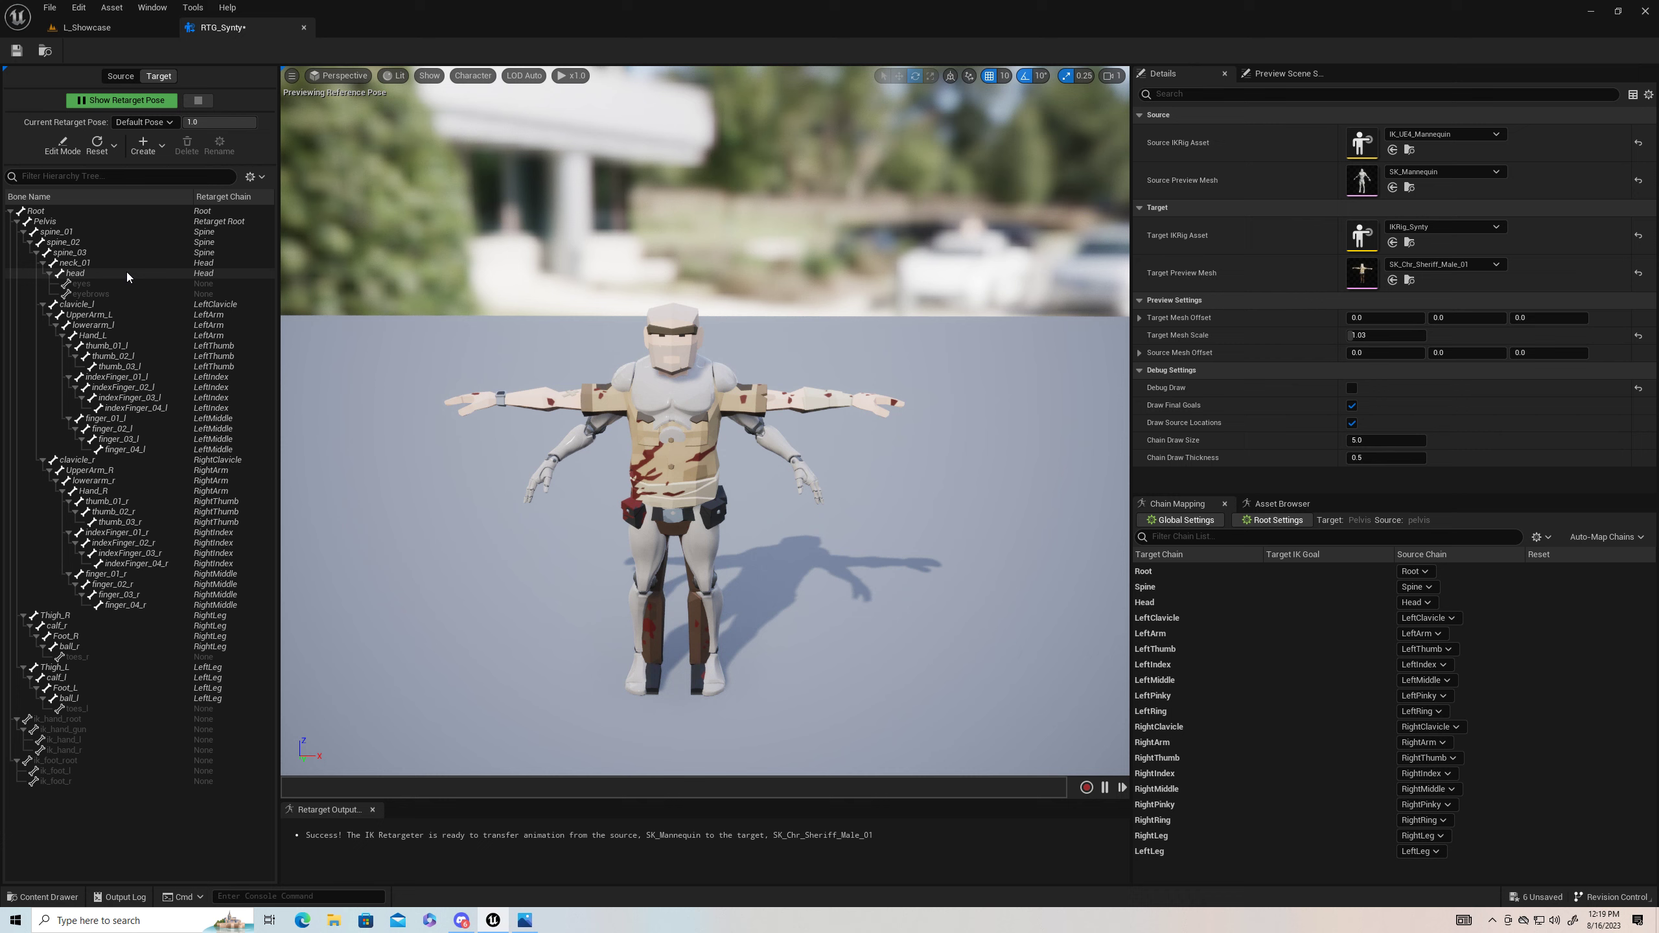
Step: Enter pose editing and rotate UpperArm_L and UpperArm_R together by about 40° to lower the sheriff's arms to the mannequin's pose
{"action": "left_click", "coordinate": [99, 318]}
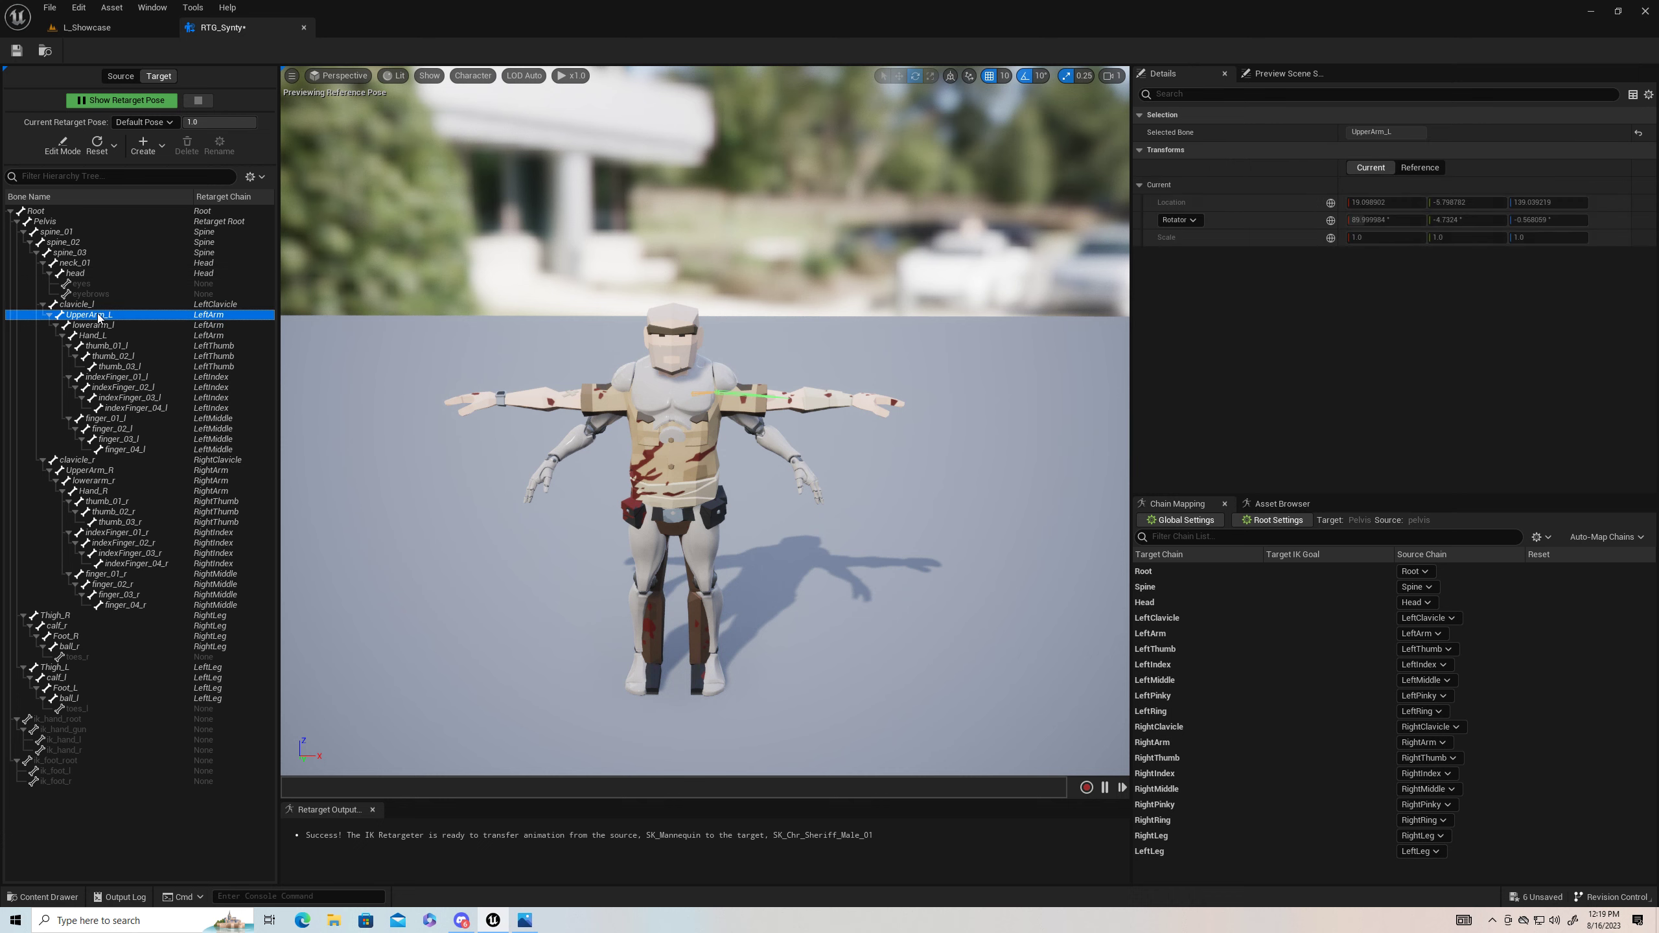
{"action": "left_click", "coordinate": [108, 471], "text": "ctrl"}
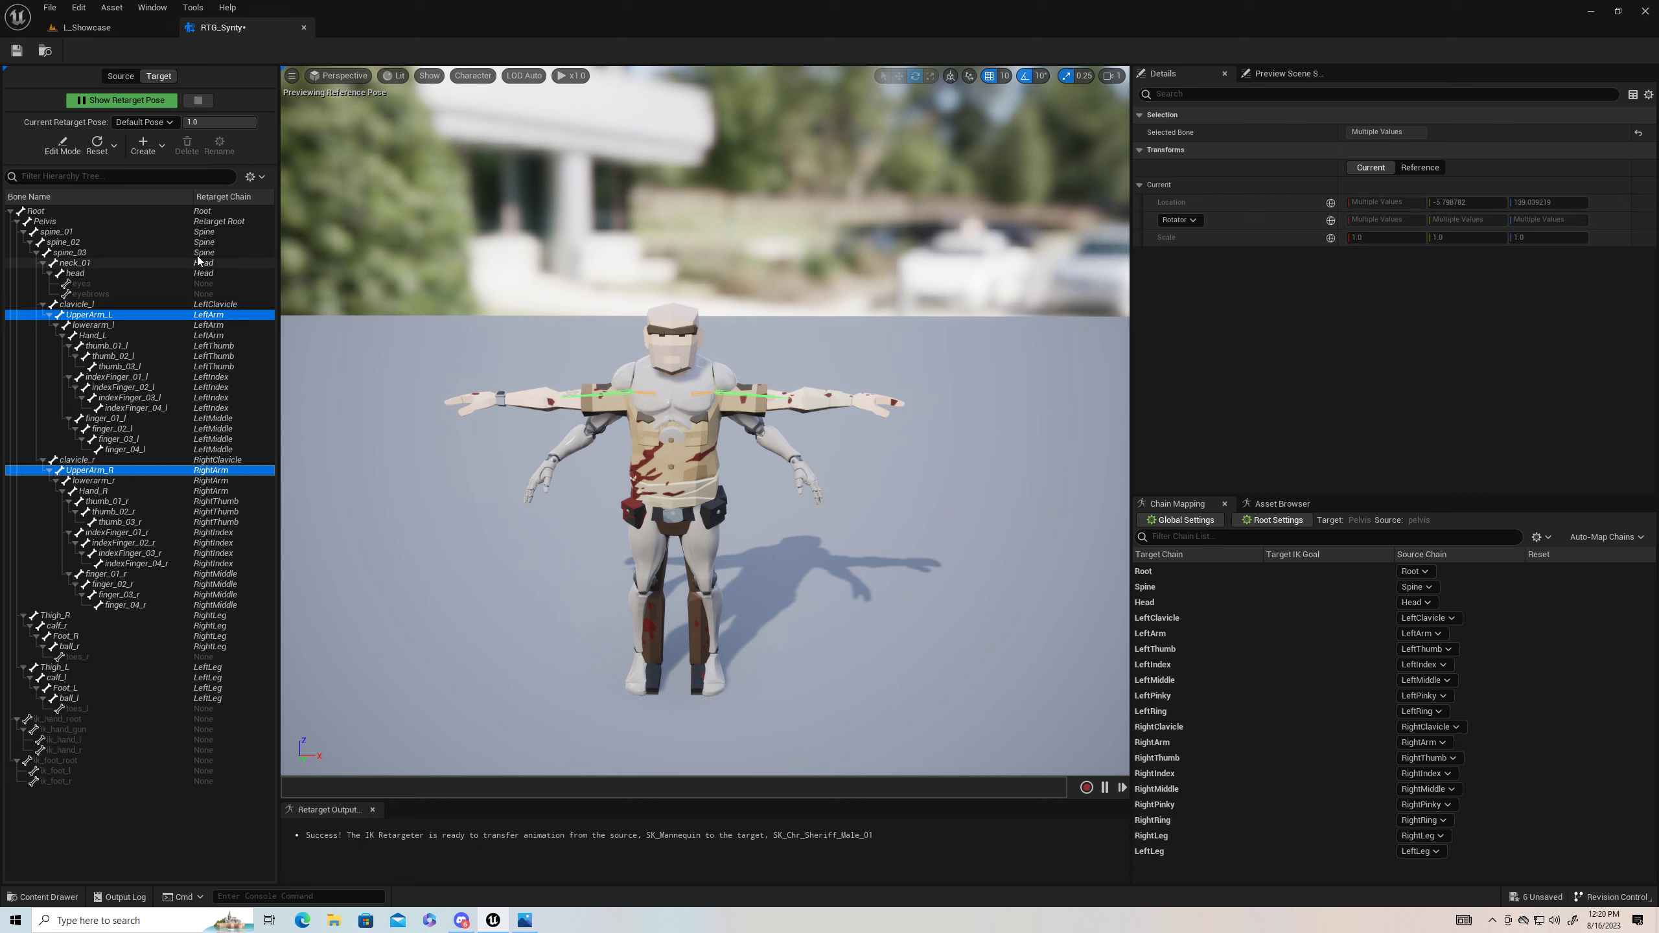
{"action": "left_click", "coordinate": [63, 144]}
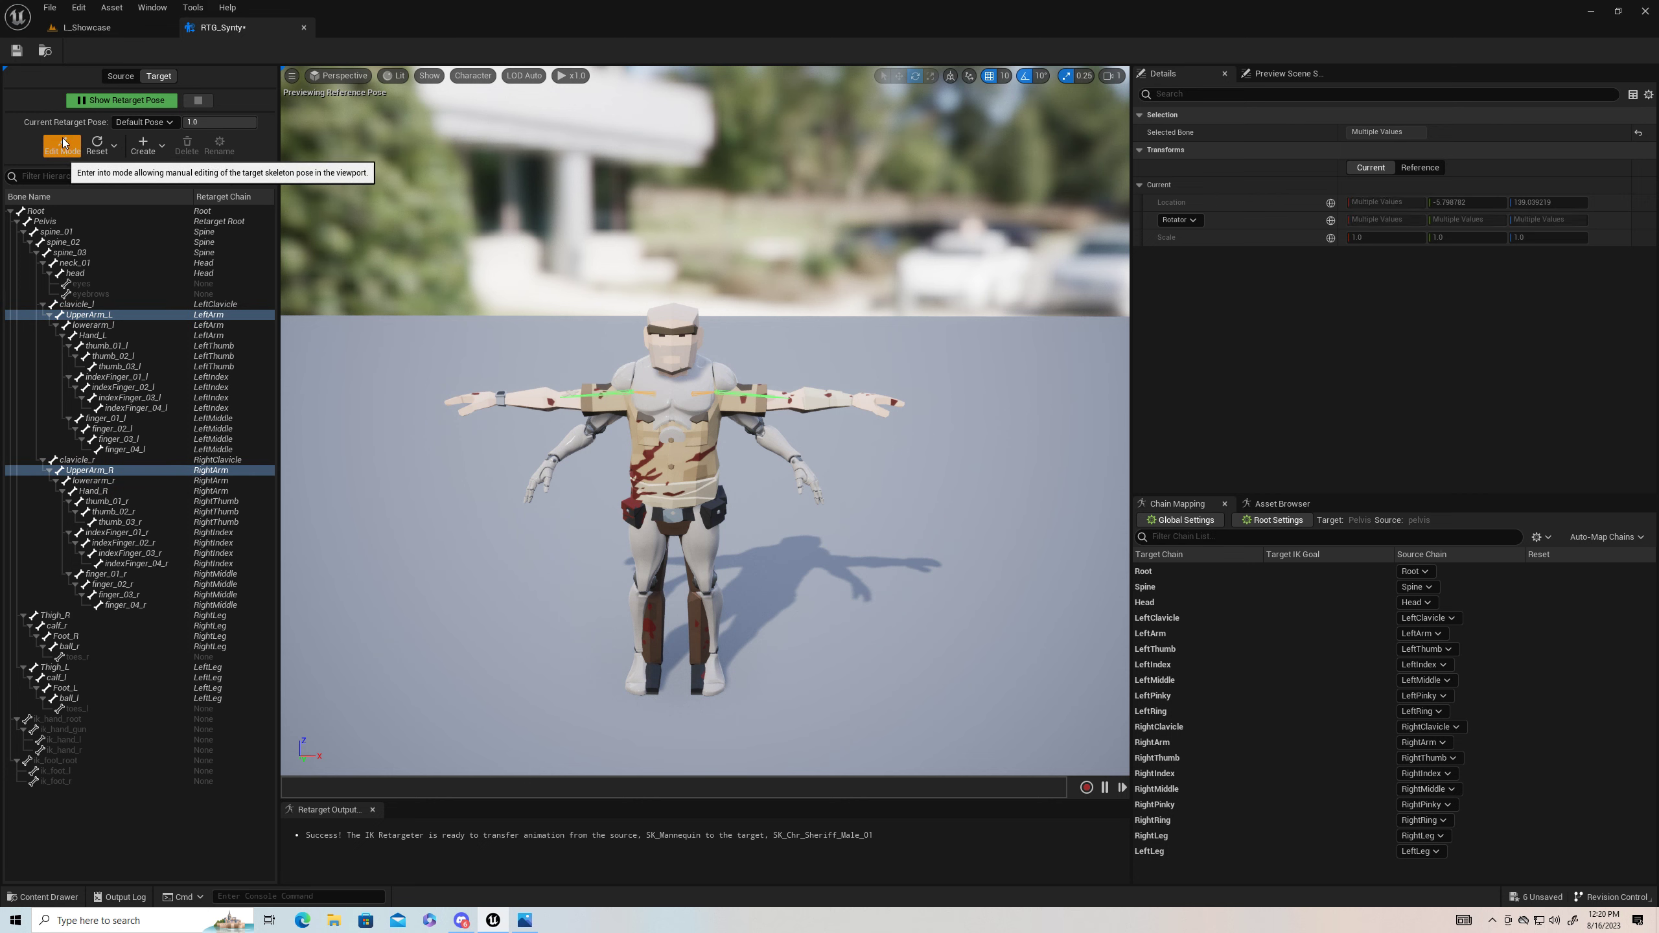
{"action": "left_click", "coordinate": [98, 315]}
{"action": "left_click", "coordinate": [92, 471], "text": "ctrl"}
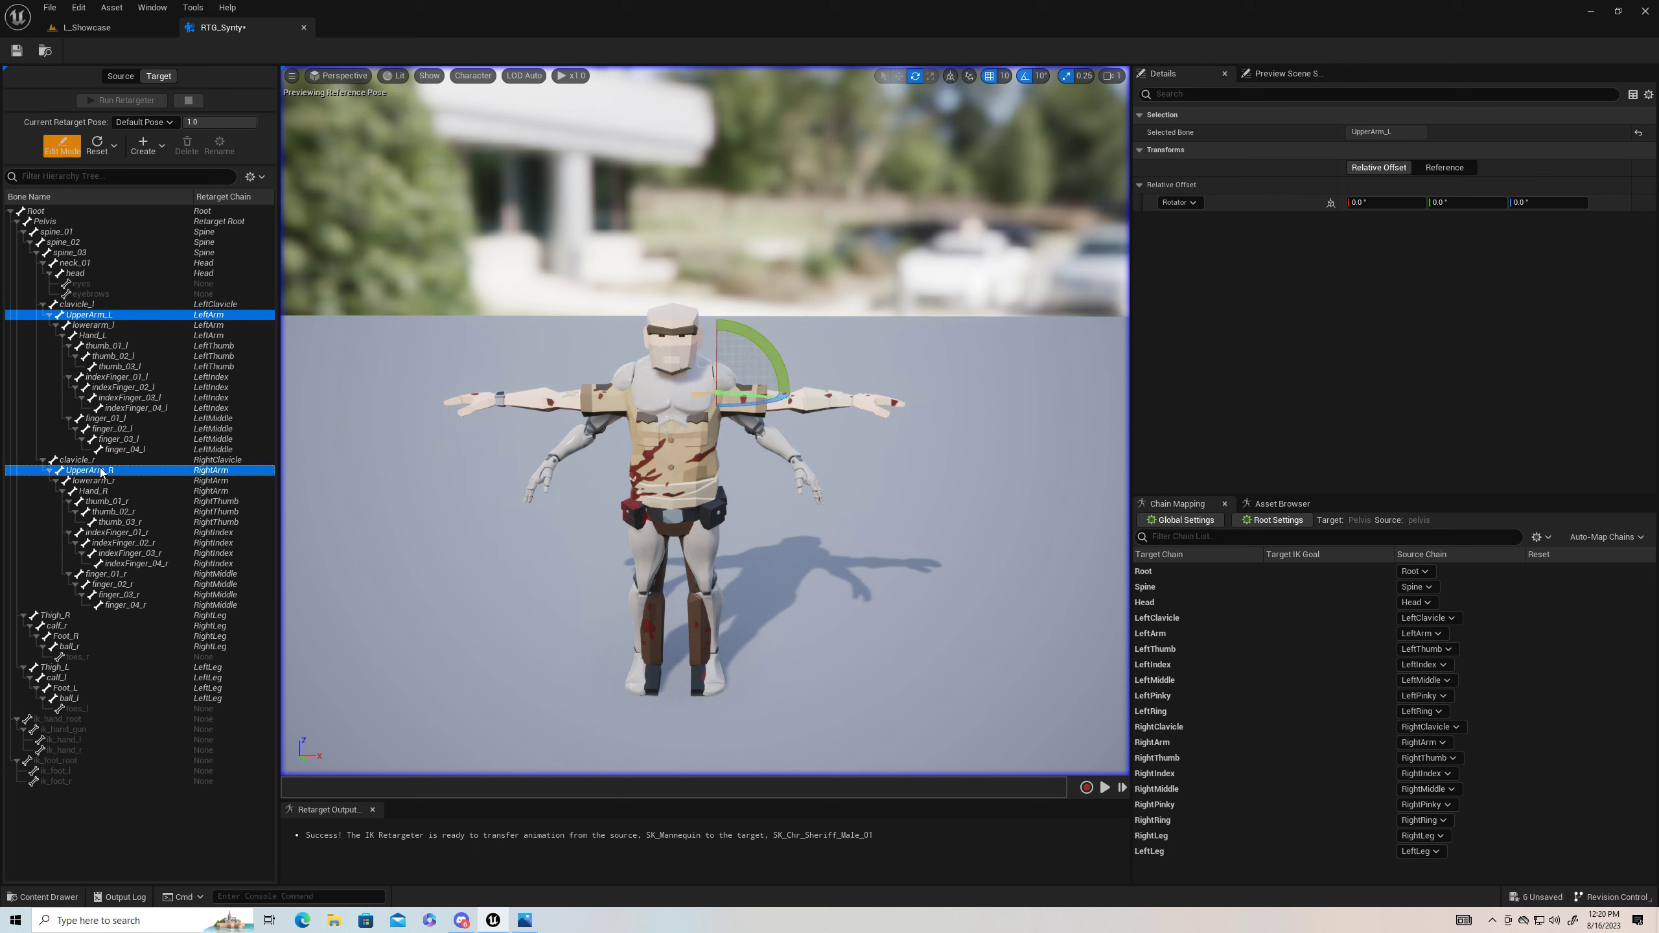
{"action": "left_click_drag", "start_coordinate": [695, 361], "coordinate": [713, 391]}
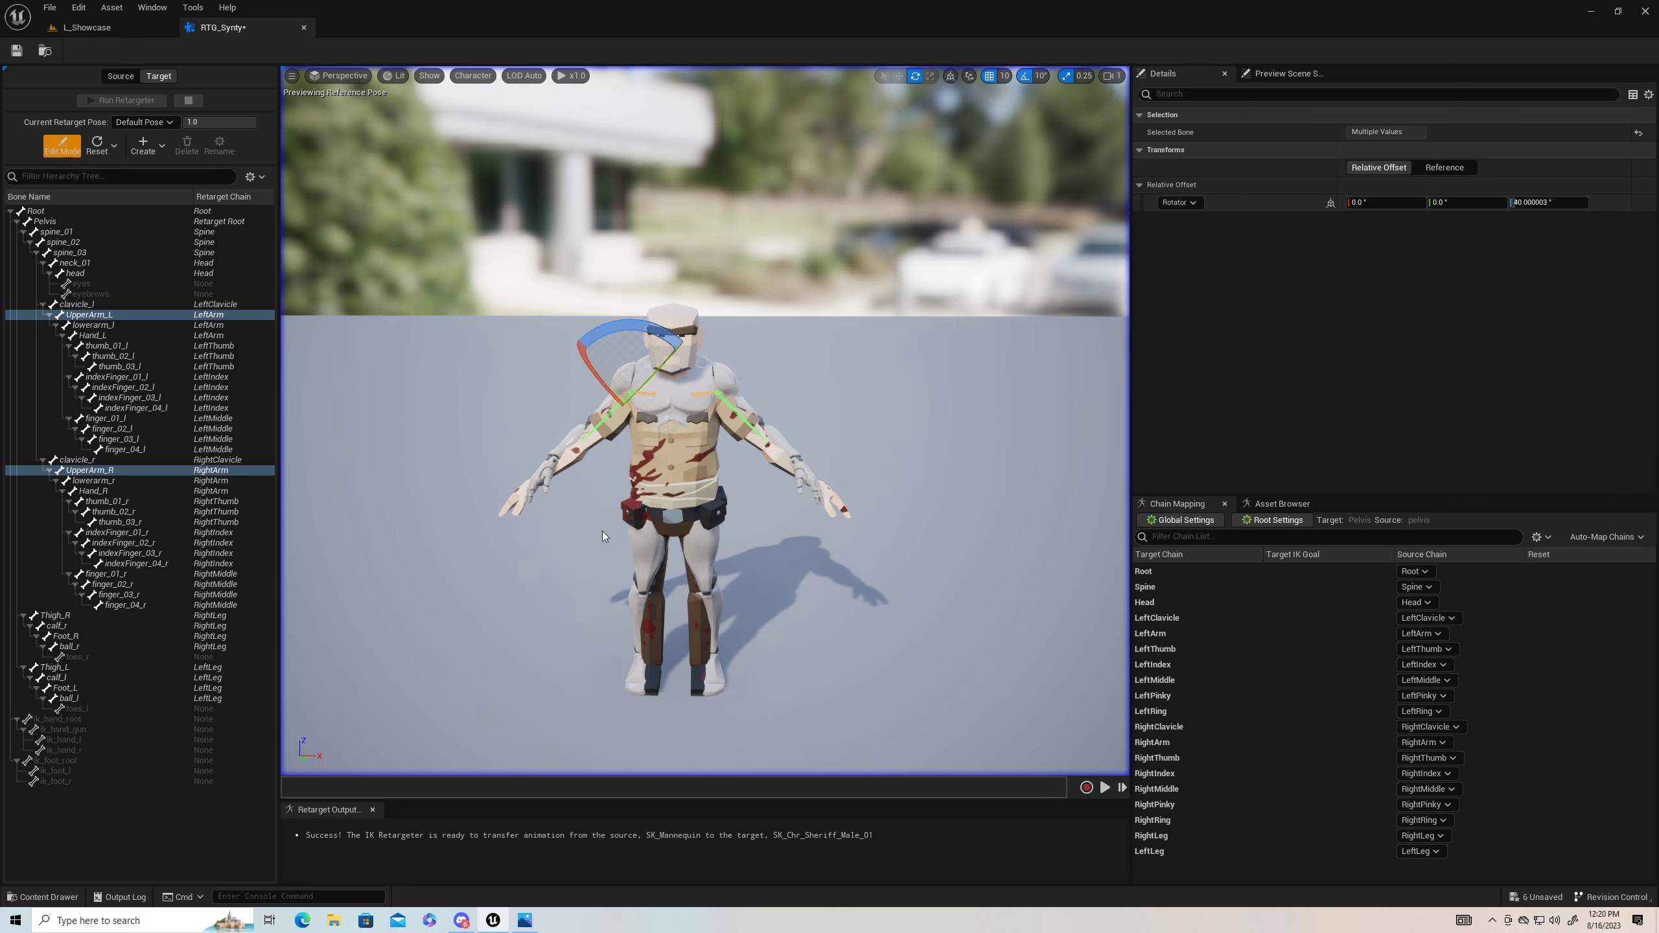
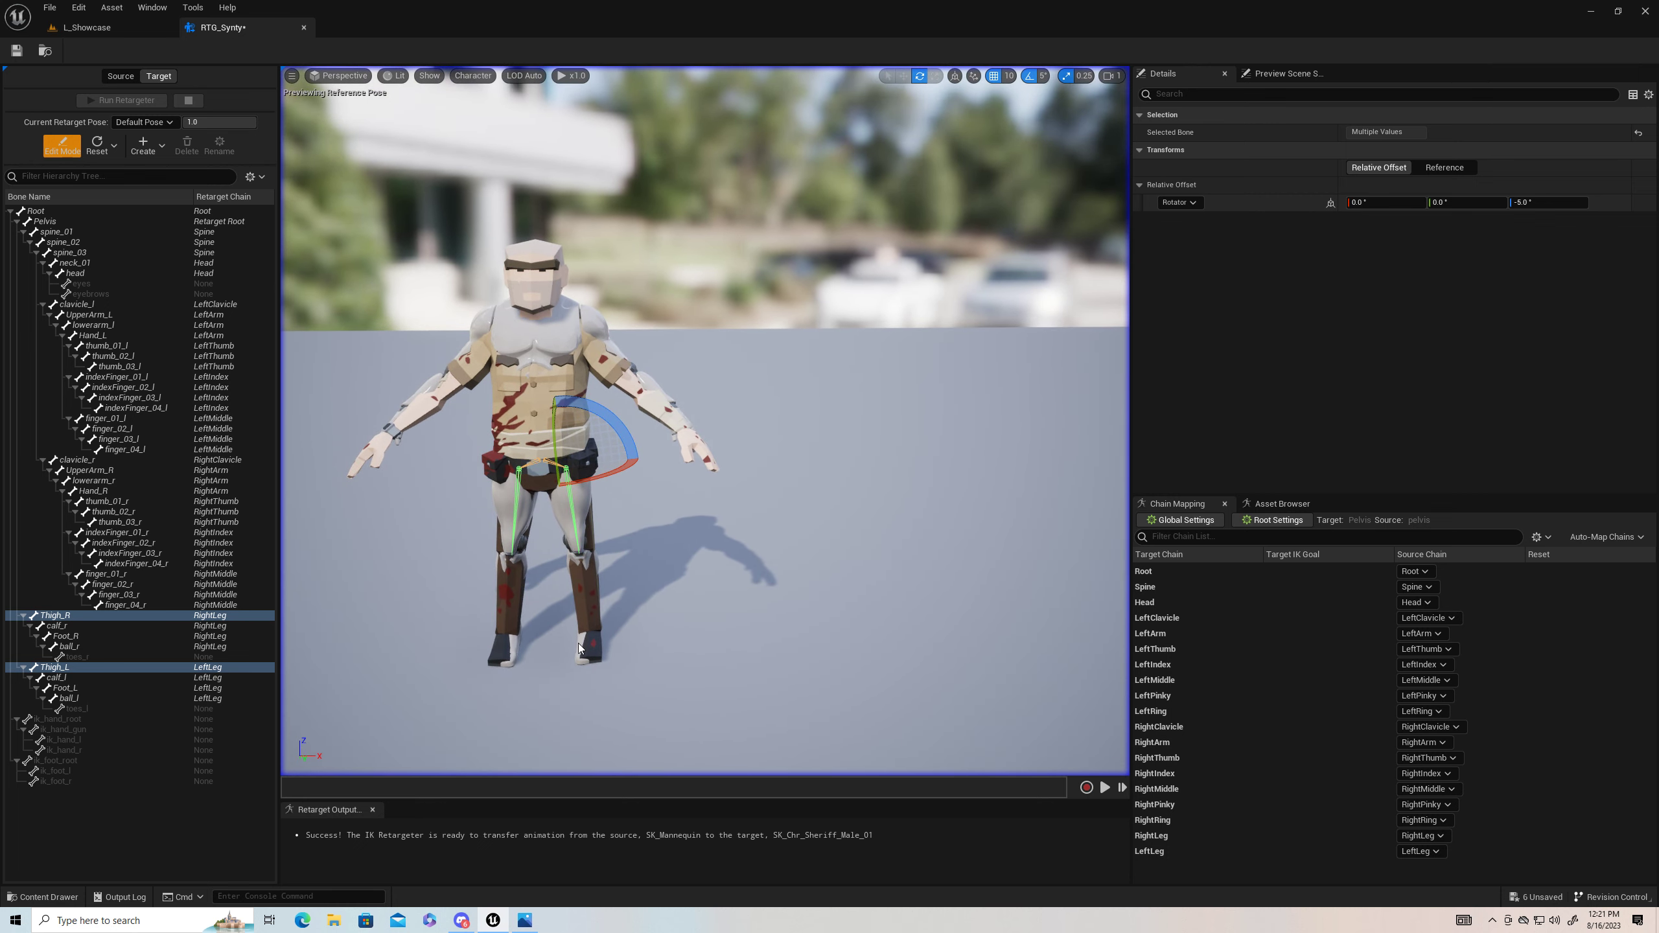
Step: Set the Target Mesh Offset X to 150 to place the sheriff beside the mannequin
{"action": "left_click", "coordinate": [820, 398]}
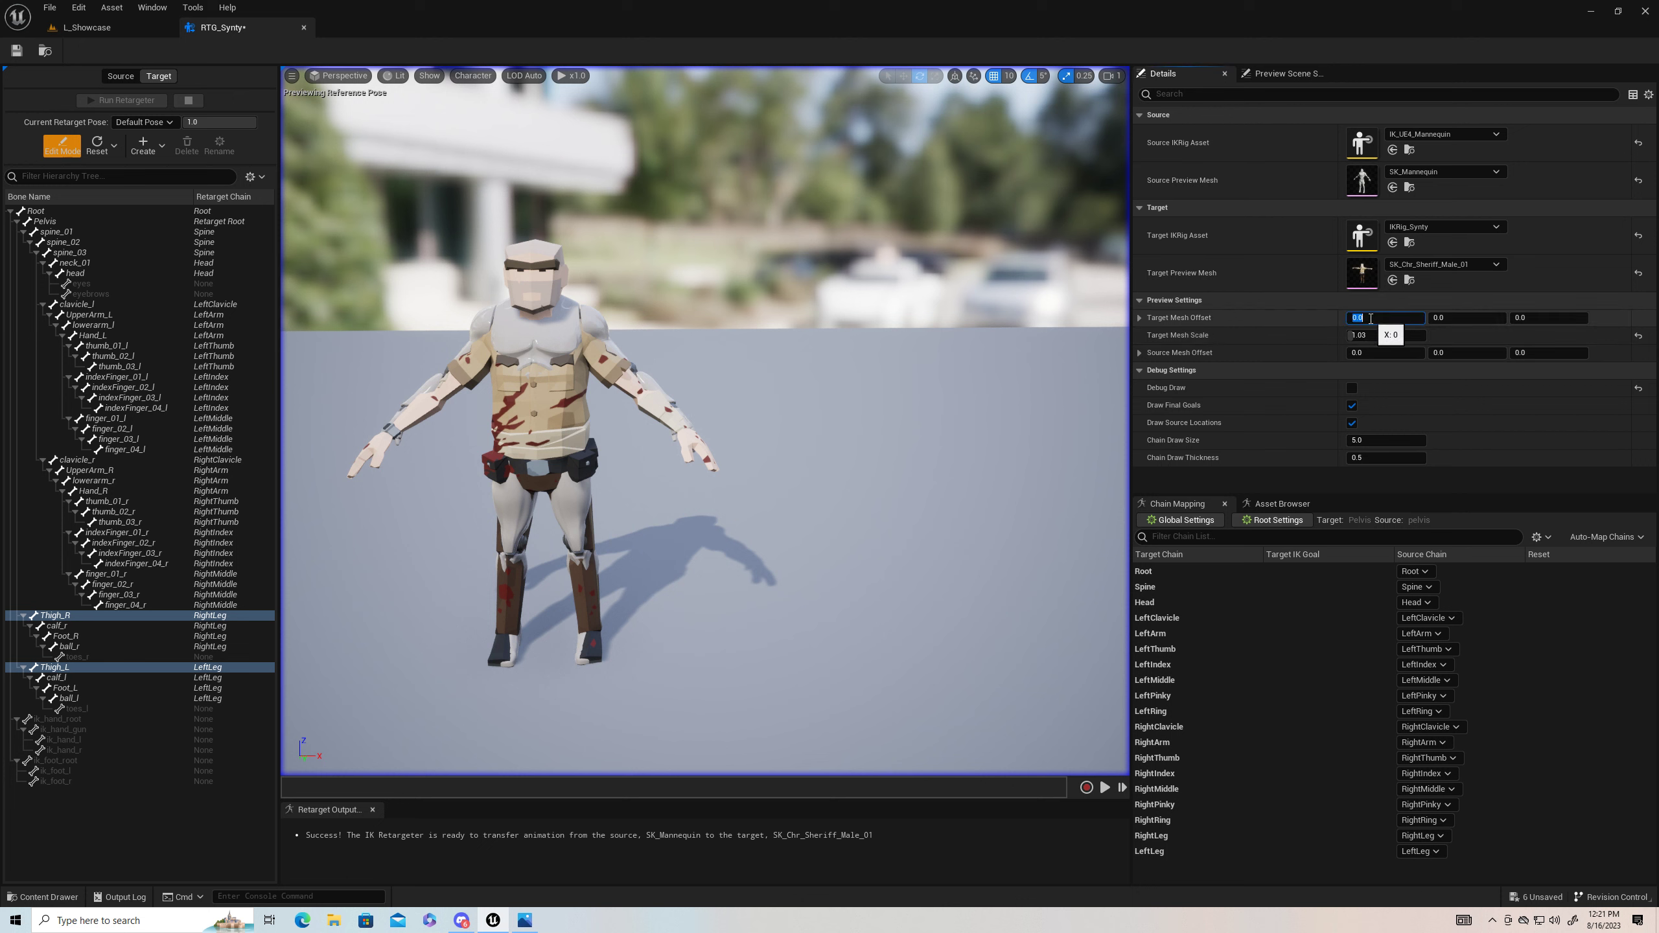
{"action": "key", "text": "Return"}
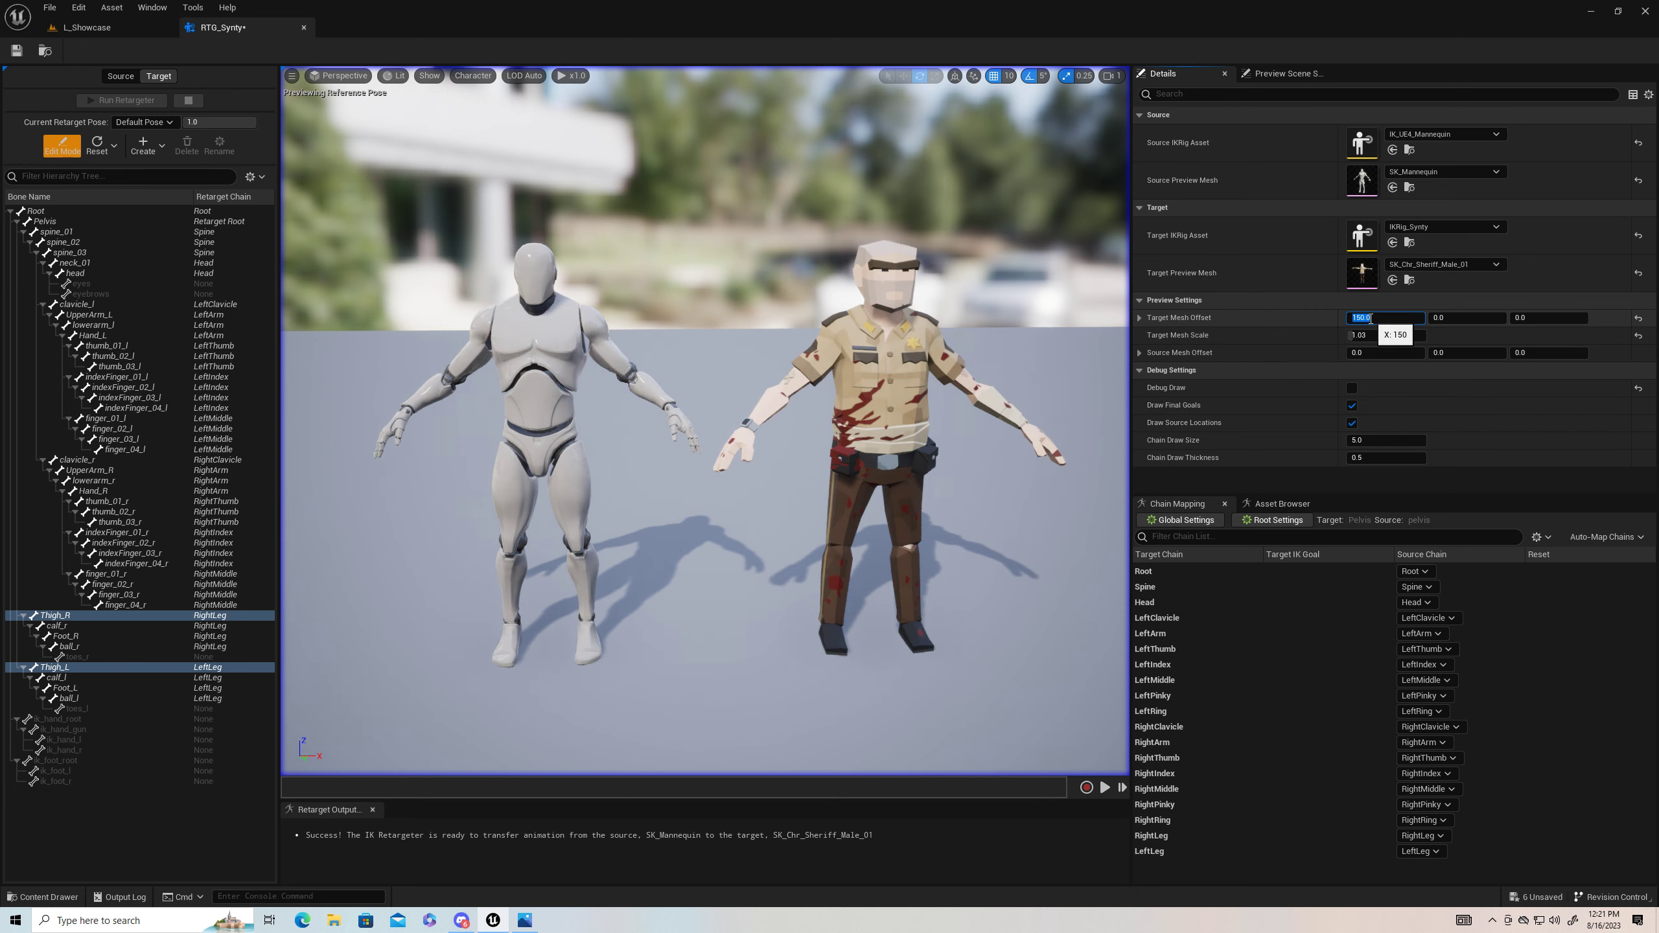
Step: Rotate the Foot_R and Foot_L bones together by 5° around their X axis
{"action": "mouse_move", "coordinate": [933, 609]}
{"action": "right_mouse_down"}
{"action": "mouse_move", "coordinate": [905, 624]}
{"action": "mouse_move", "coordinate": [931, 676]}
{"action": "mouse_move", "coordinate": [931, 608]}
{"action": "right_mouse_up"}
{"action": "key", "text": "w"}
{"action": "key", "text": "s"}
{"action": "left_click", "coordinate": [68, 638]}
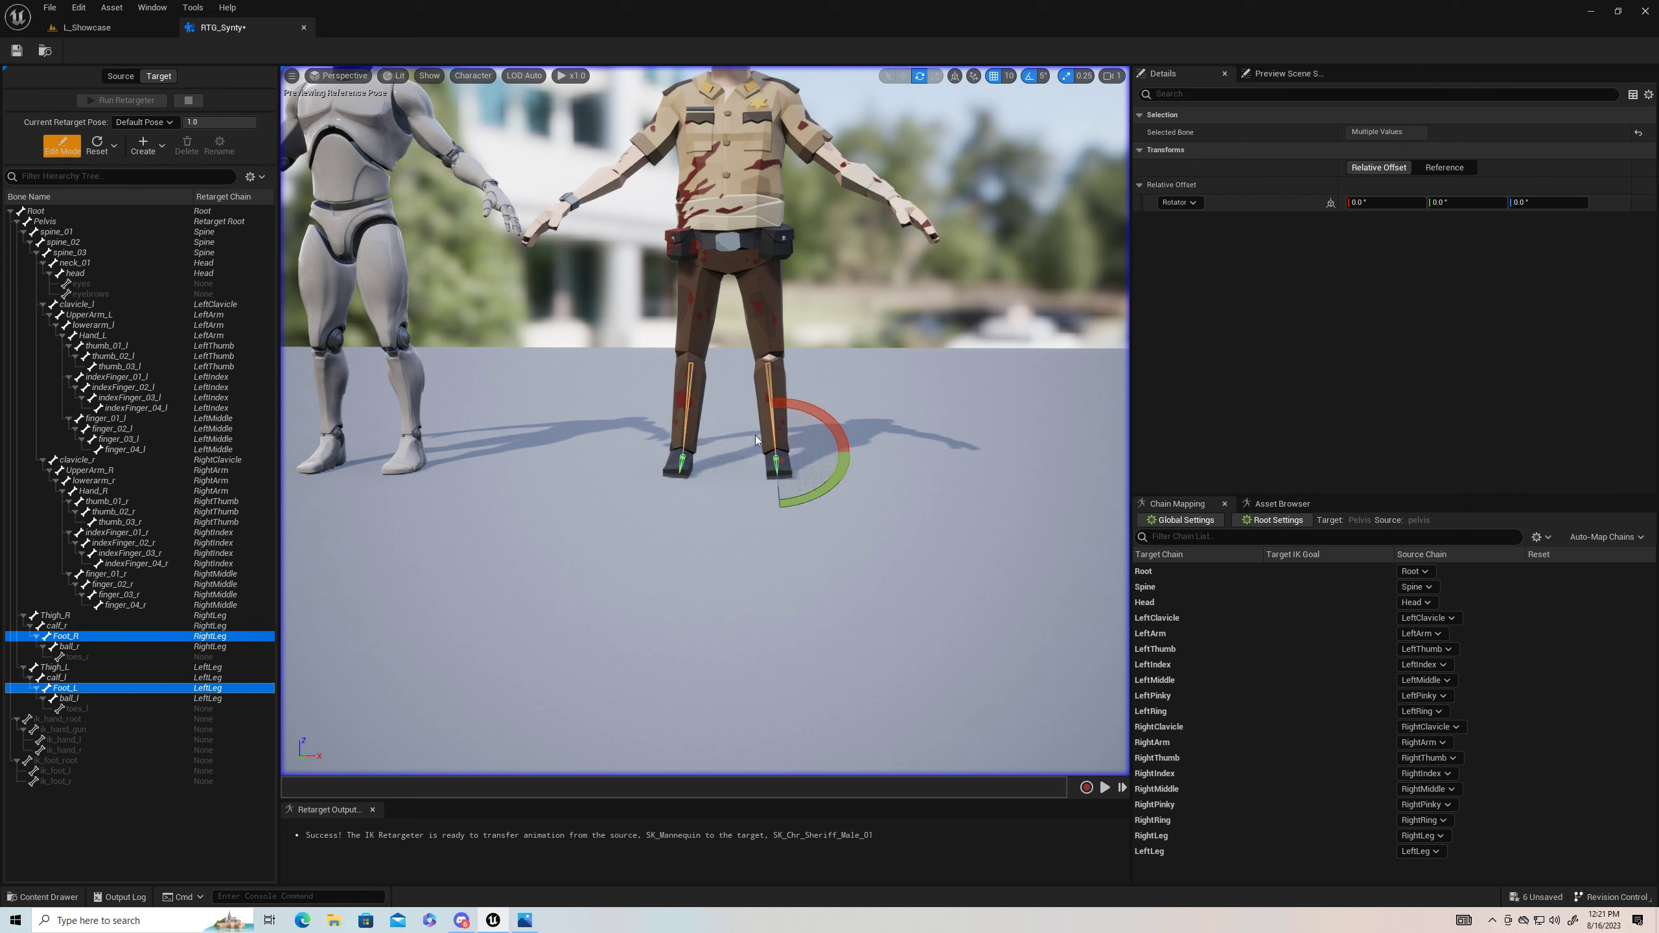
{"action": "left_click_drag", "start_coordinate": [807, 407], "coordinate": [810, 413]}
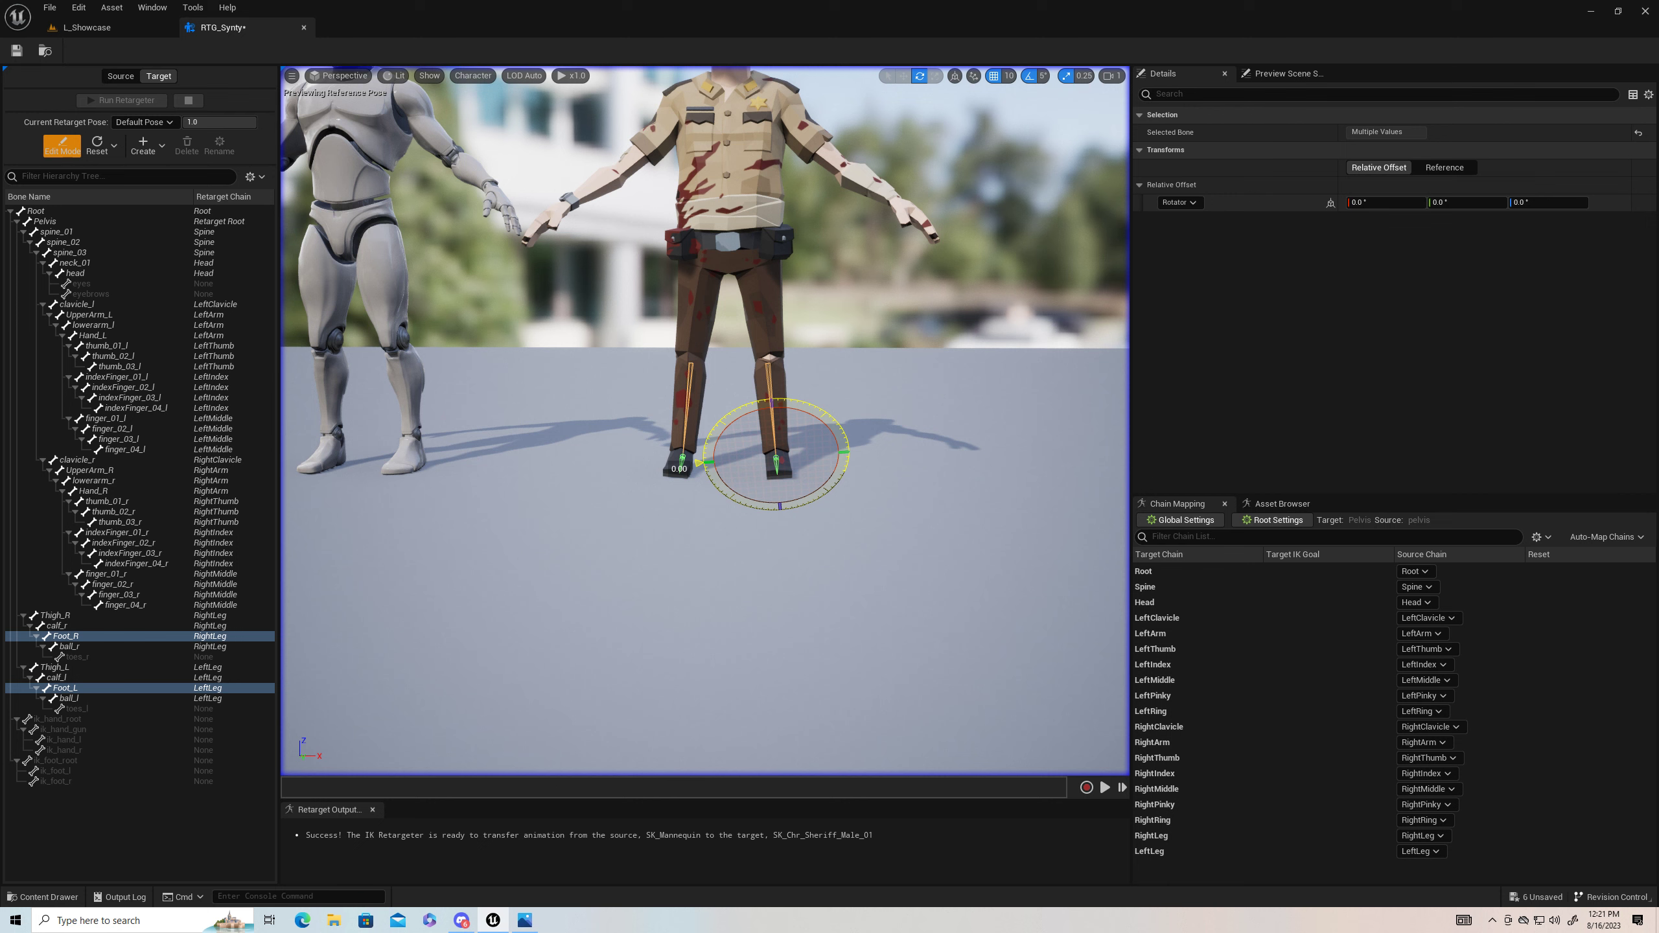
{"action": "left_click_drag", "start_coordinate": [810, 412], "coordinate": [806, 408]}
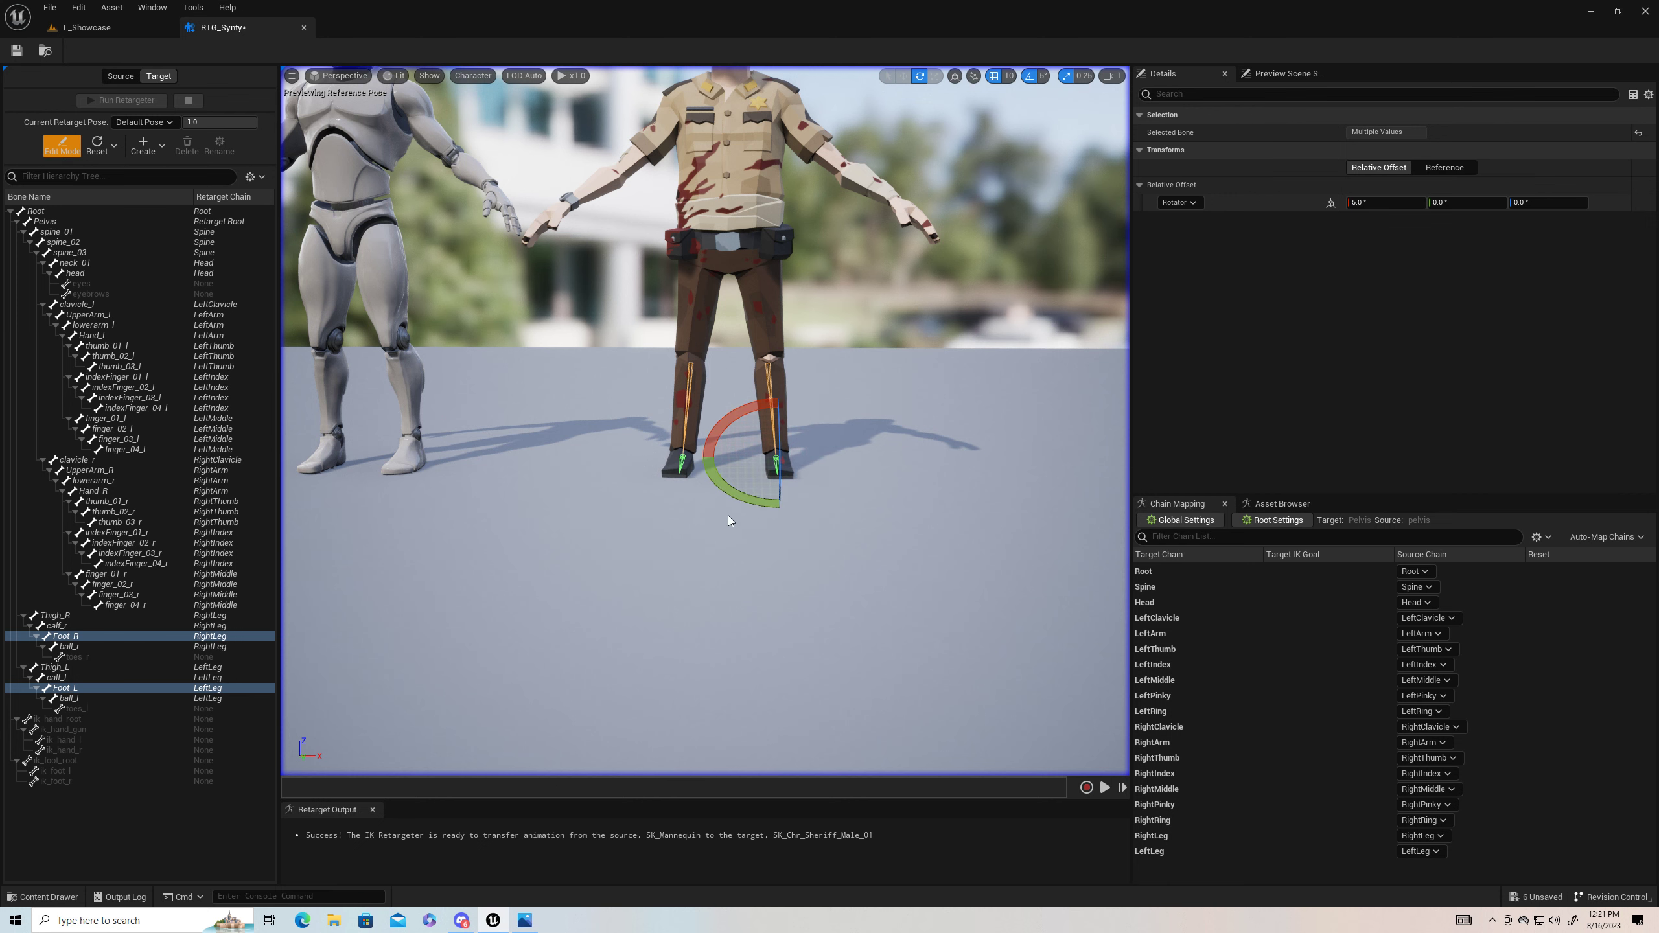
Step: Examine the sheriff's feet up close and compare the whole pose with the mannequin
{"action": "key", "text": "w"}
{"action": "right_click_drag", "start_coordinate": [712, 522], "coordinate": [723, 533]}
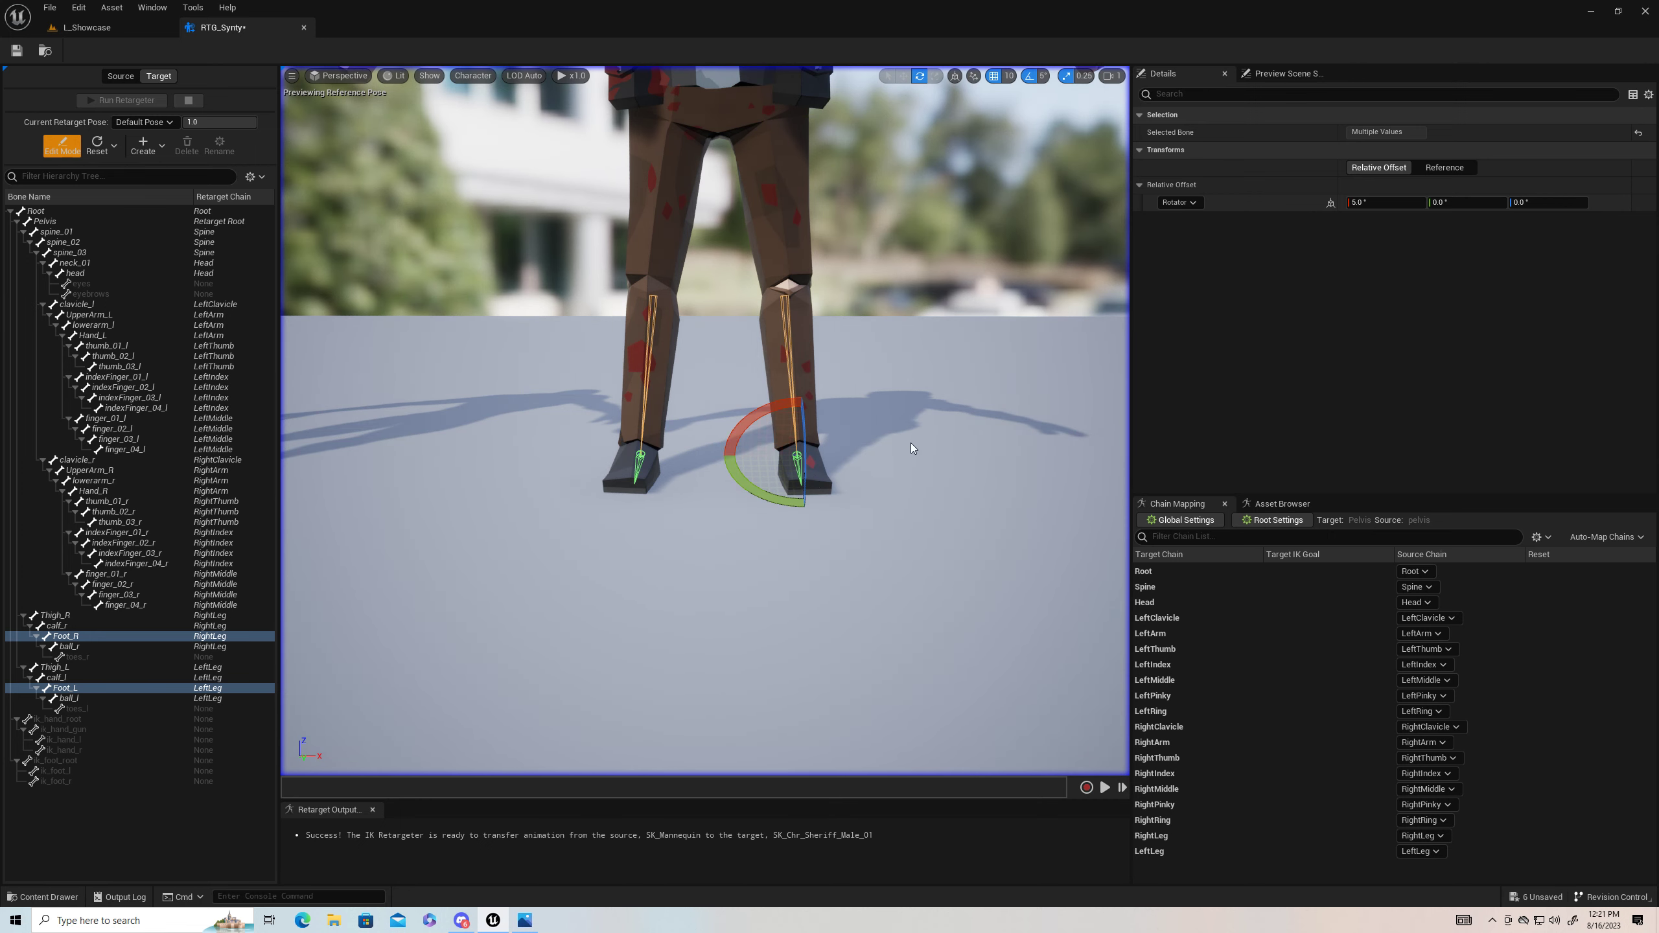
{"action": "key", "text": "w"}
{"action": "right_click_drag", "start_coordinate": [844, 227], "coordinate": [892, 197]}
{"action": "key", "text": "s"}
{"action": "key", "text": "w"}
{"action": "key", "text": "s"}
{"action": "key", "text": "w"}
{"action": "key", "text": "s"}
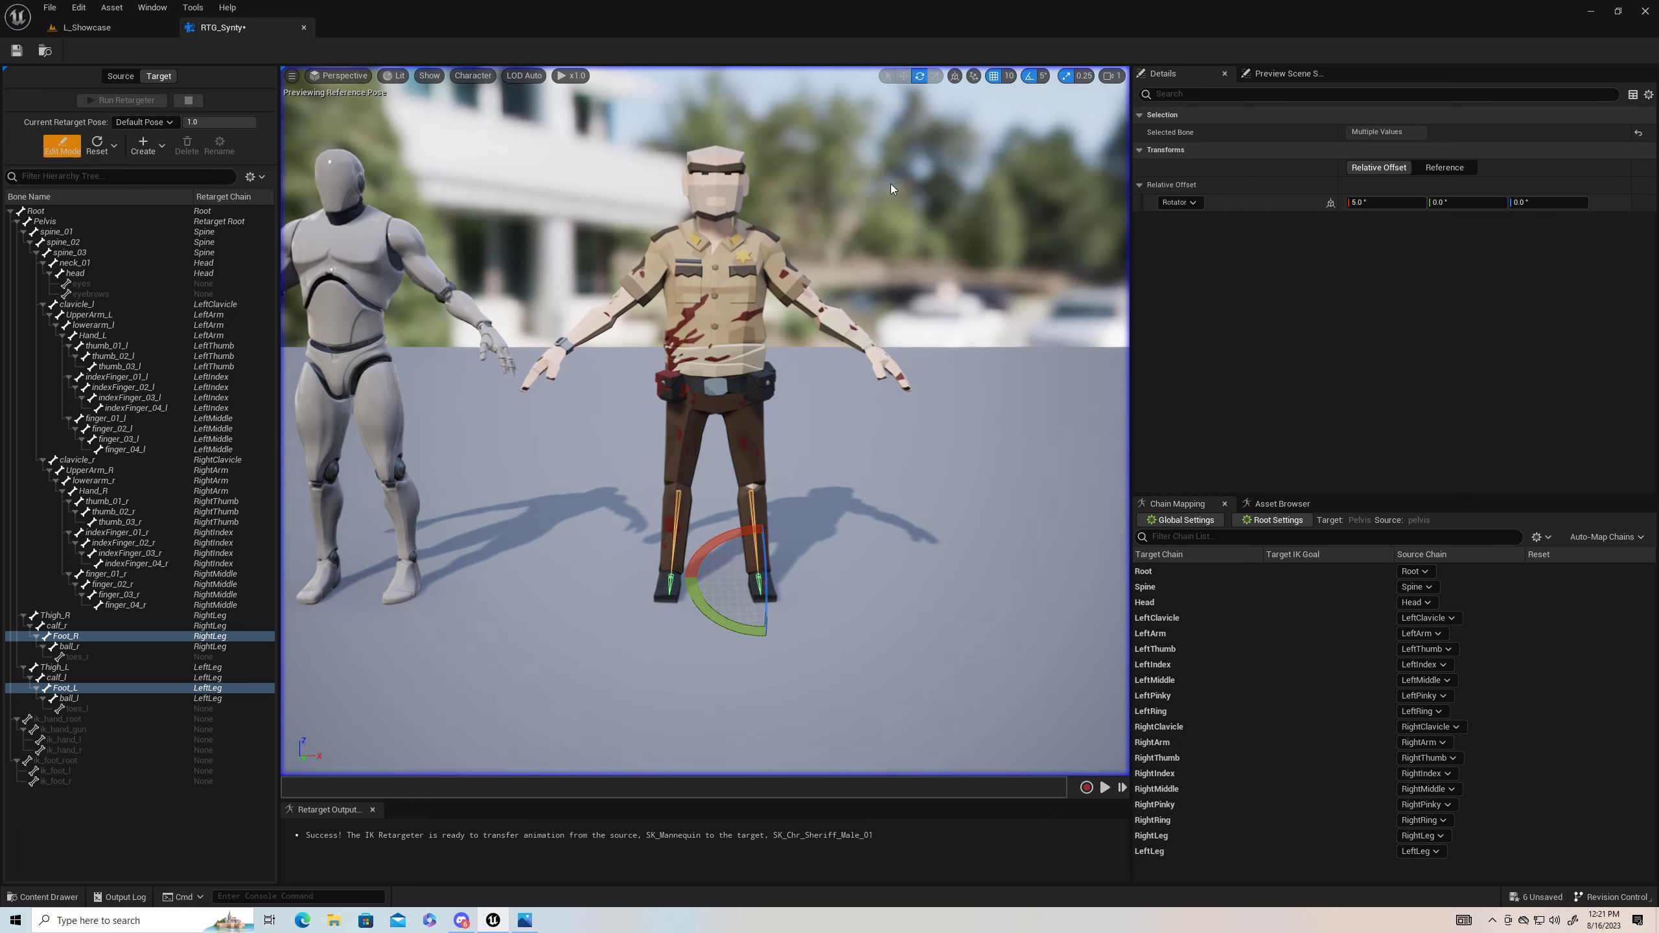
{"action": "left_click", "coordinate": [117, 378]}
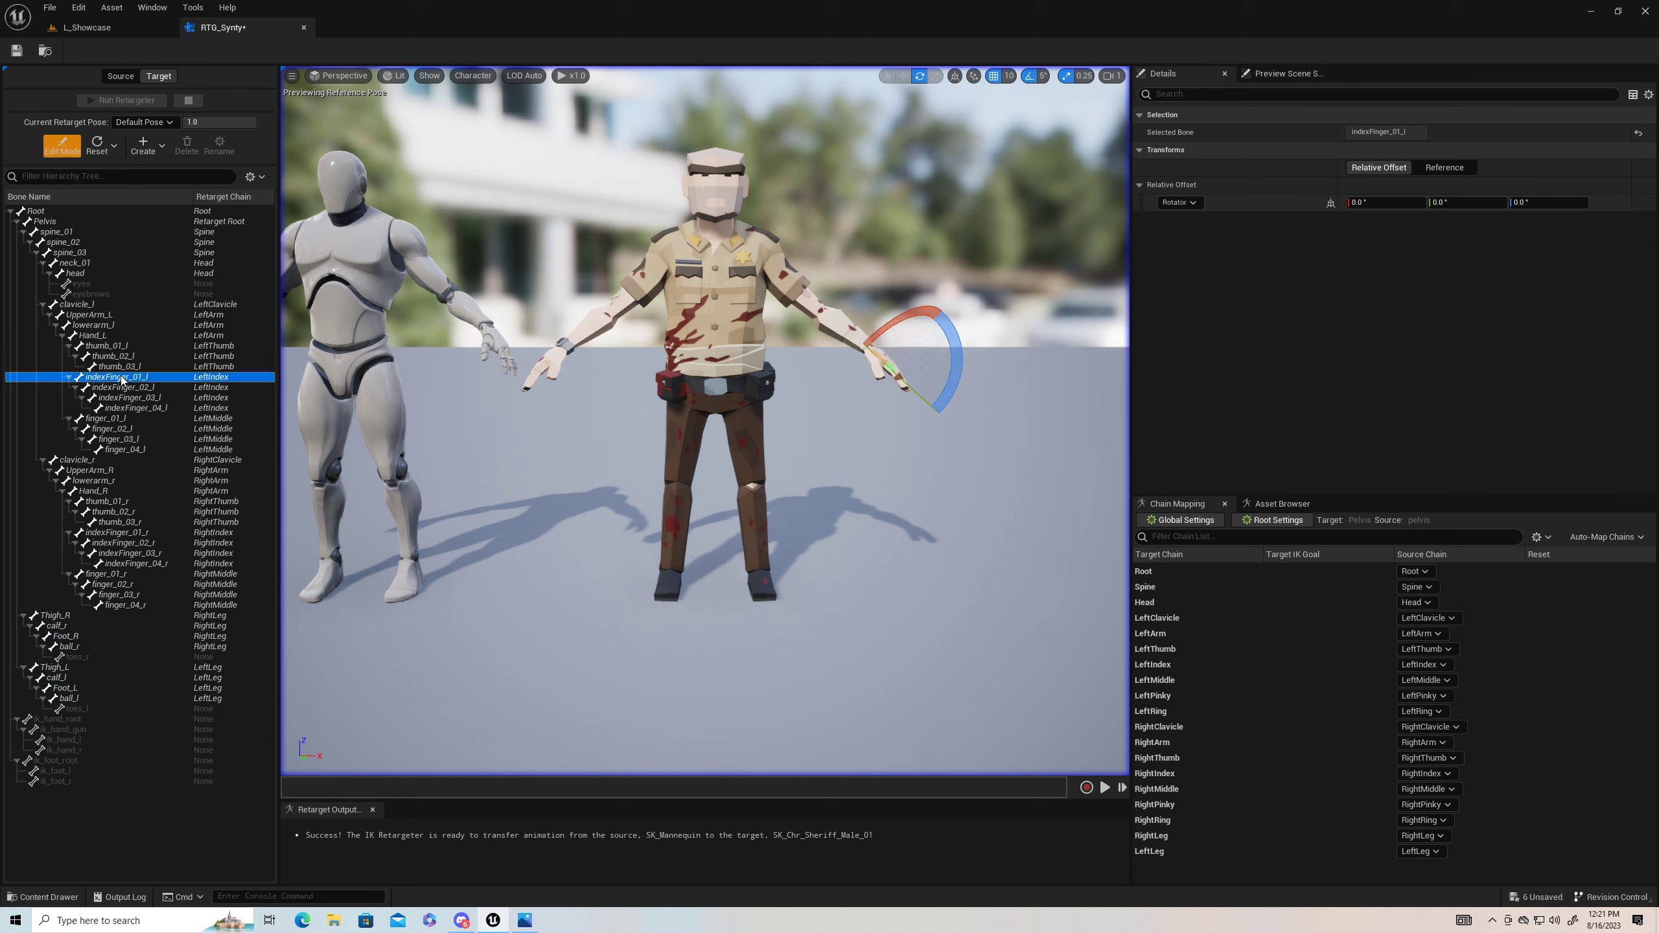
{"action": "left_click", "coordinate": [113, 449], "text": "shift"}
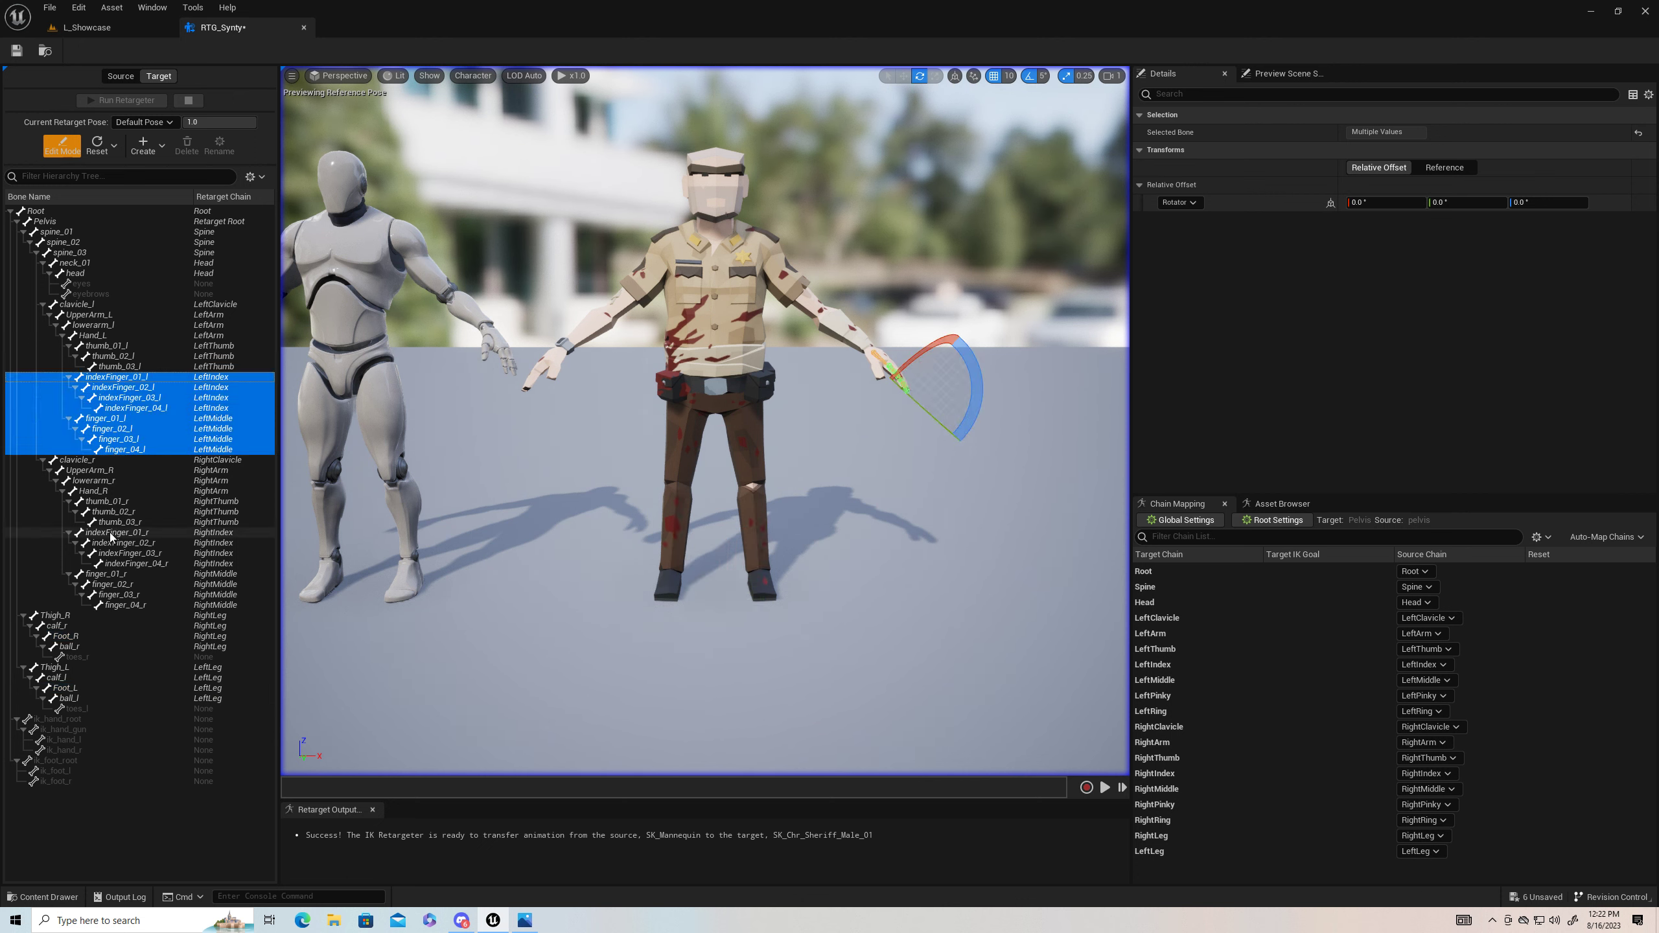
{"action": "left_click", "coordinate": [109, 532]}
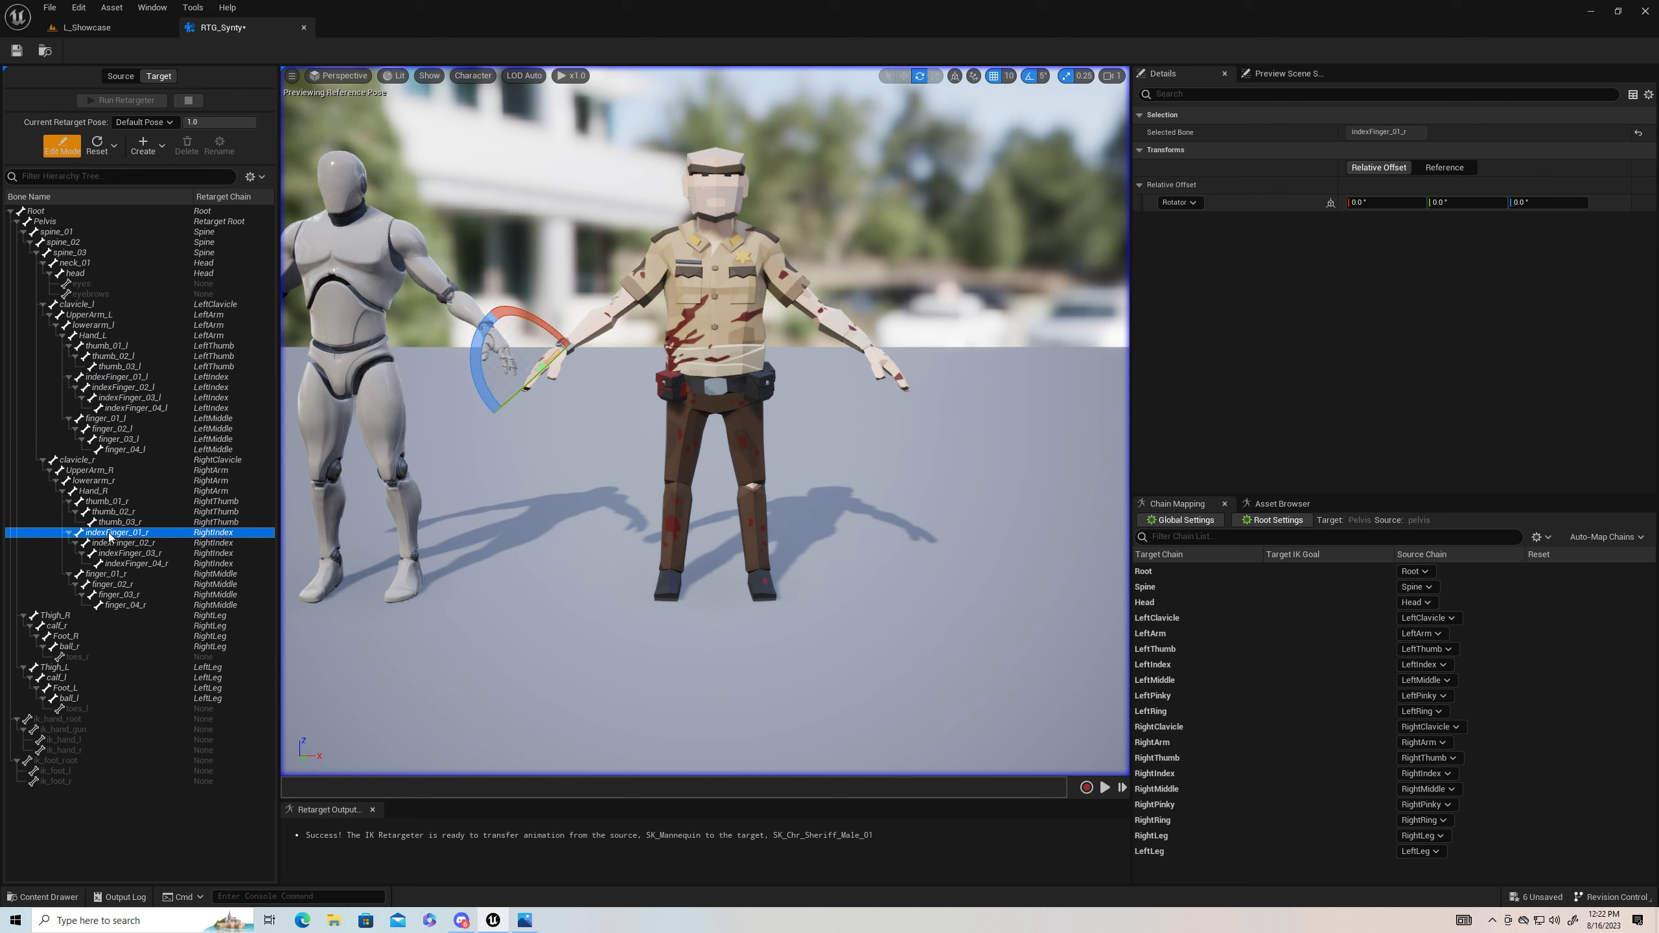
Step: Rotate all indexFinger_01–04 and finger_01–04 bones of both hands together to curl the sheriff's fingers, and deselect them
{"action": "left_click", "coordinate": [108, 378]}
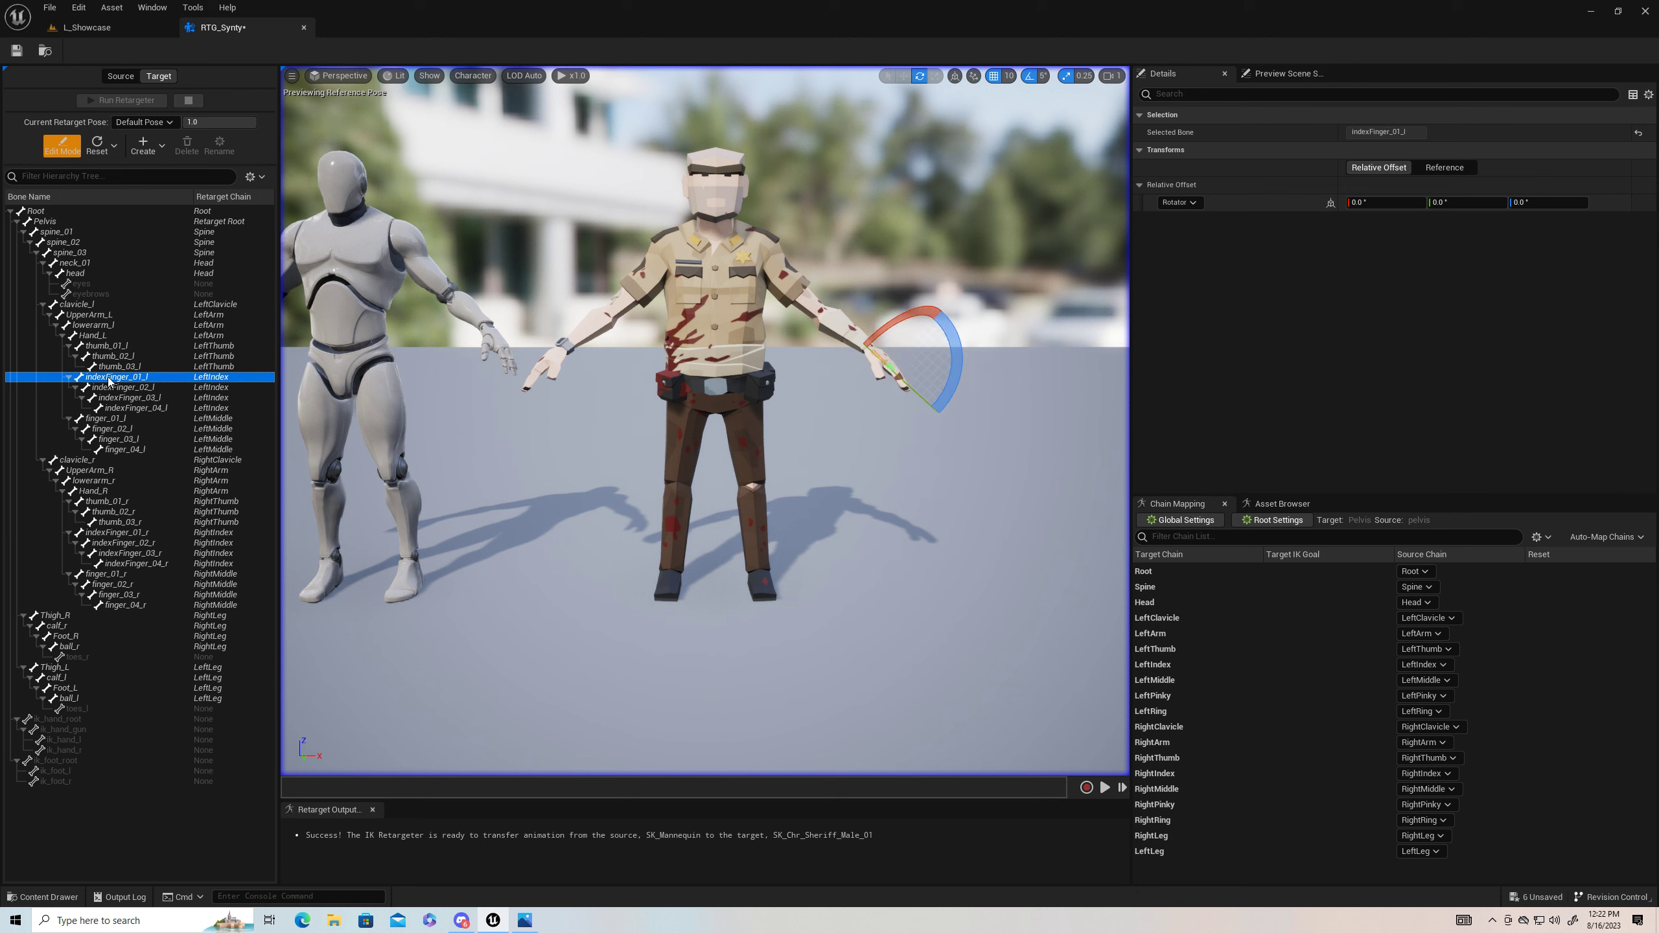
{"action": "left_click", "coordinate": [121, 451], "text": "shift"}
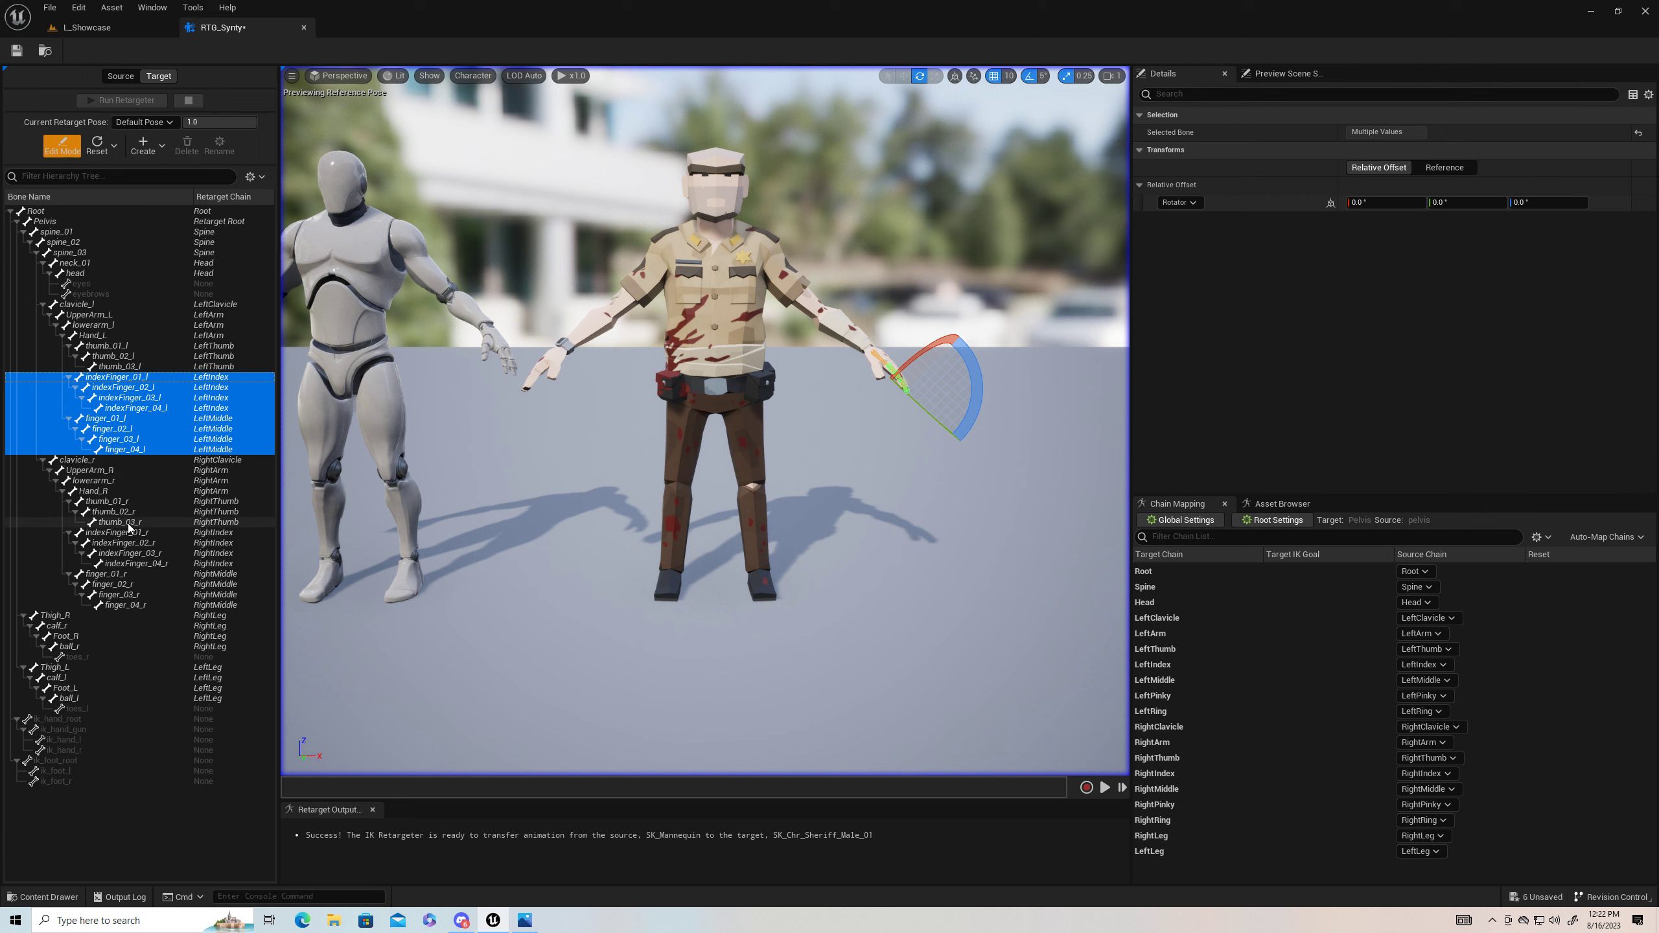
{"action": "left_click", "coordinate": [108, 533], "text": "ctrl"}
{"action": "left_click", "coordinate": [122, 545], "text": "ctrl"}
{"action": "left_click", "coordinate": [130, 555], "text": "ctrl"}
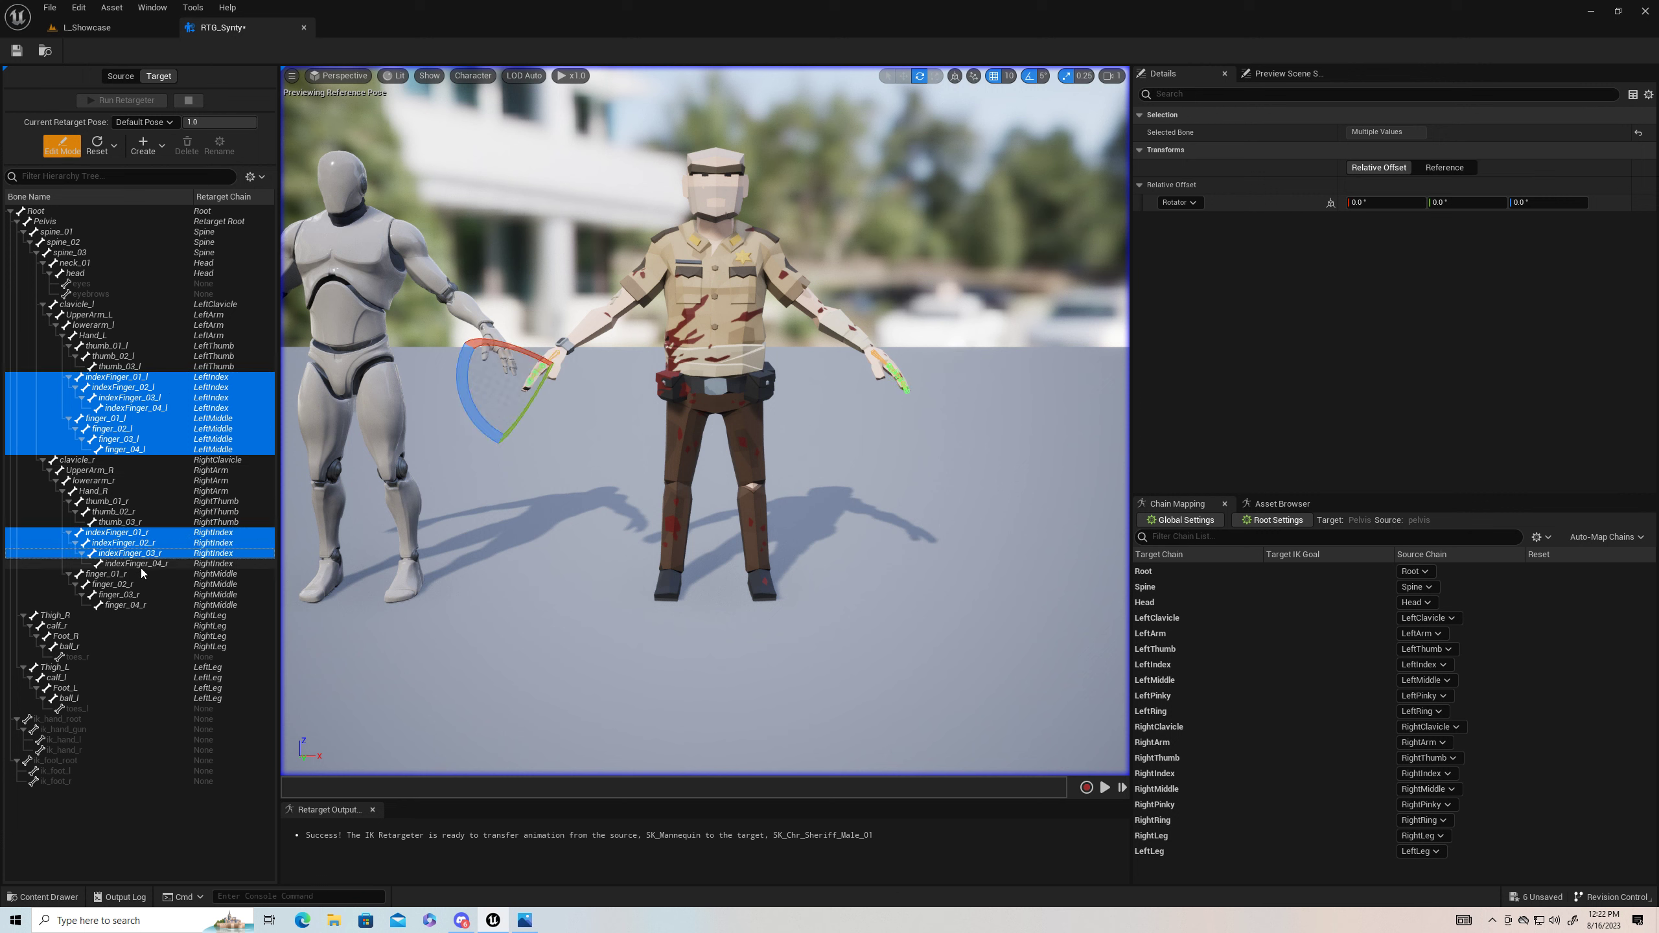
{"action": "left_click", "coordinate": [141, 565], "text": "ctrl"}
{"action": "left_click", "coordinate": [108, 574], "text": "ctrl"}
{"action": "left_click", "coordinate": [113, 585], "text": "ctrl"}
{"action": "left_click", "coordinate": [120, 596], "text": "ctrl"}
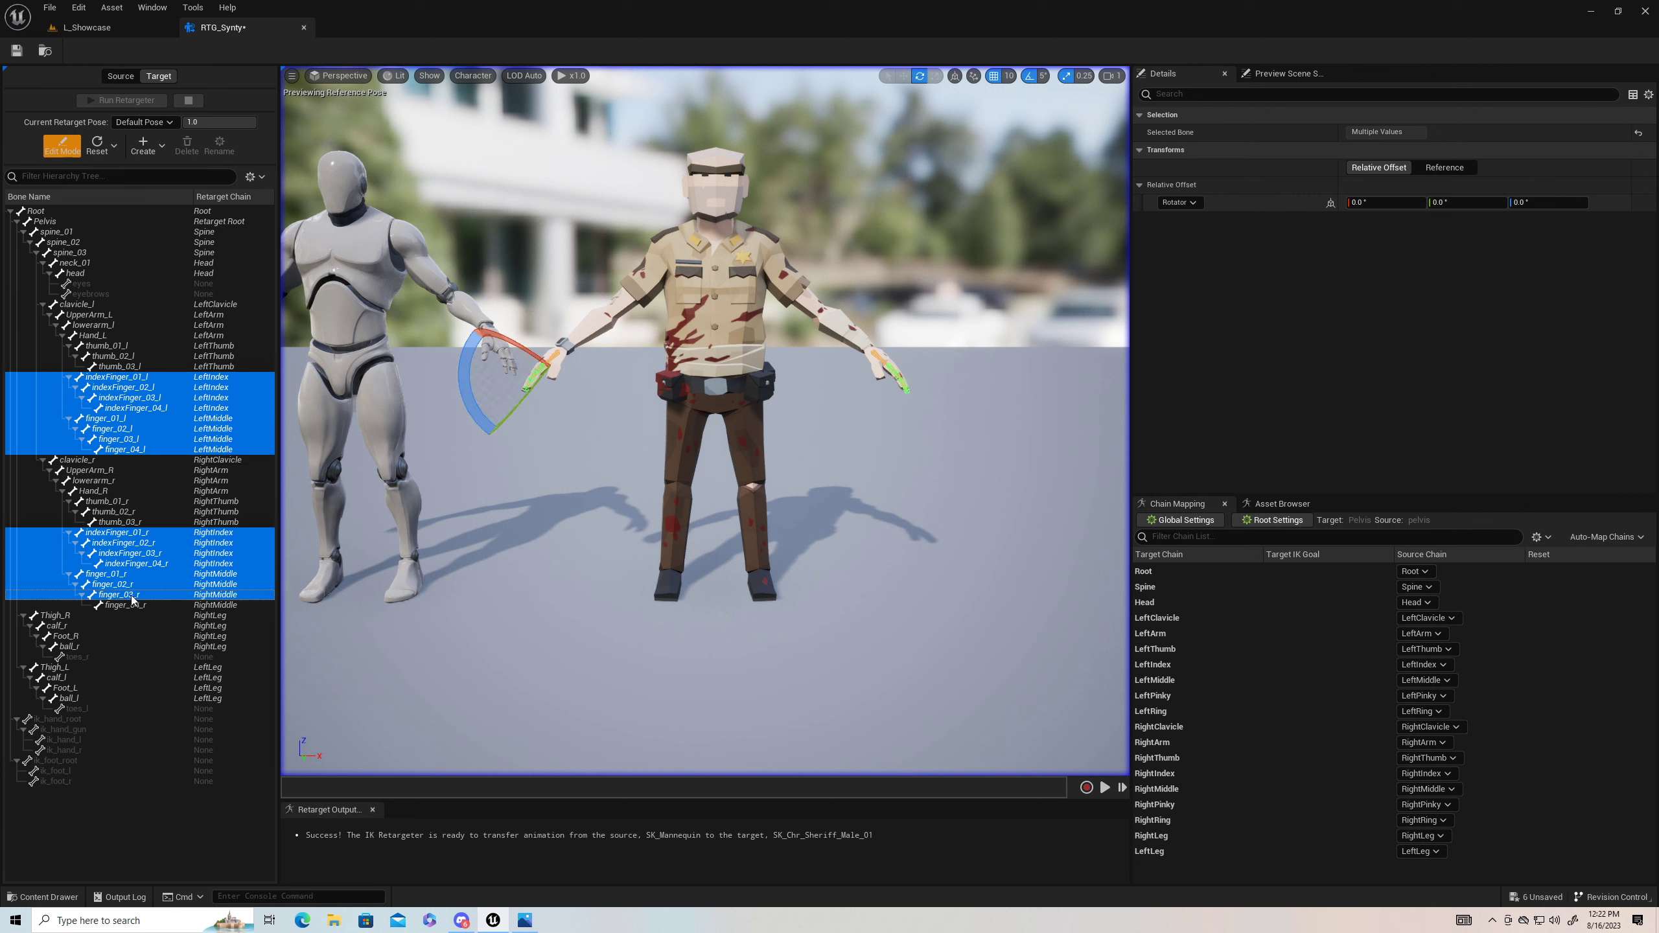
{"action": "left_click", "coordinate": [135, 606], "text": "ctrl"}
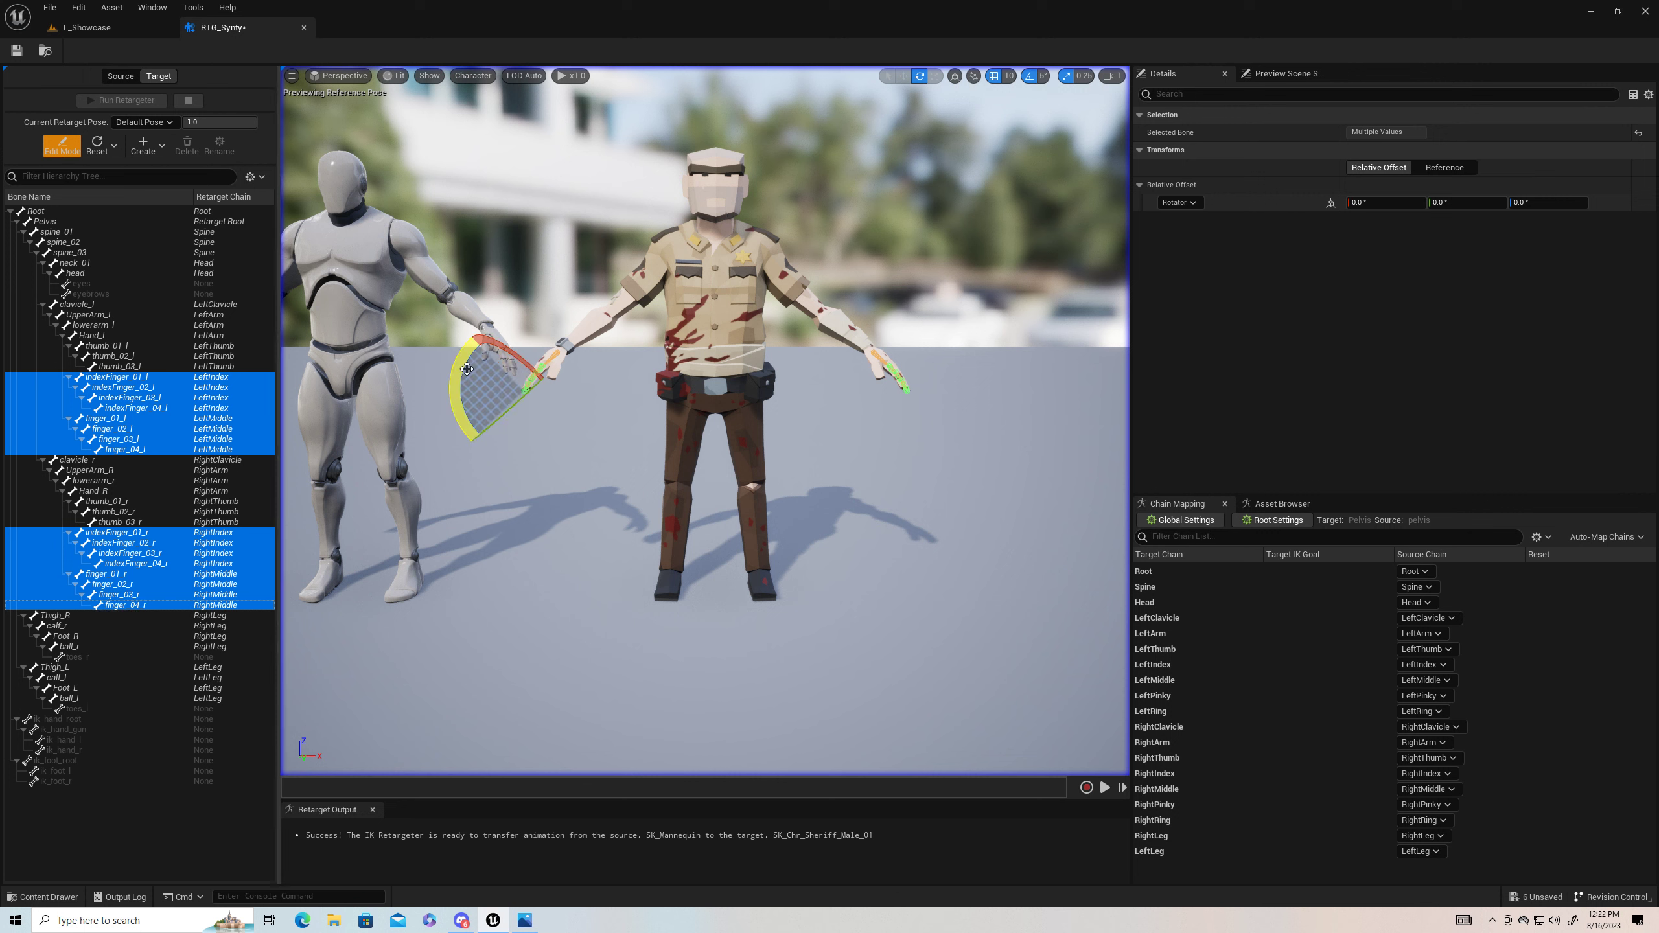
{"action": "left_click_drag", "start_coordinate": [463, 371], "coordinate": [481, 420]}
{"action": "right_click_drag", "start_coordinate": [566, 463], "coordinate": [620, 455]}
{"action": "key", "text": "s"}
{"action": "key", "text": "d"}
{"action": "key", "text": "a"}
{"action": "key", "text": "d"}
{"action": "right_click_drag", "start_coordinate": [790, 289], "coordinate": [780, 275]}
{"action": "left_click", "coordinate": [780, 276]}
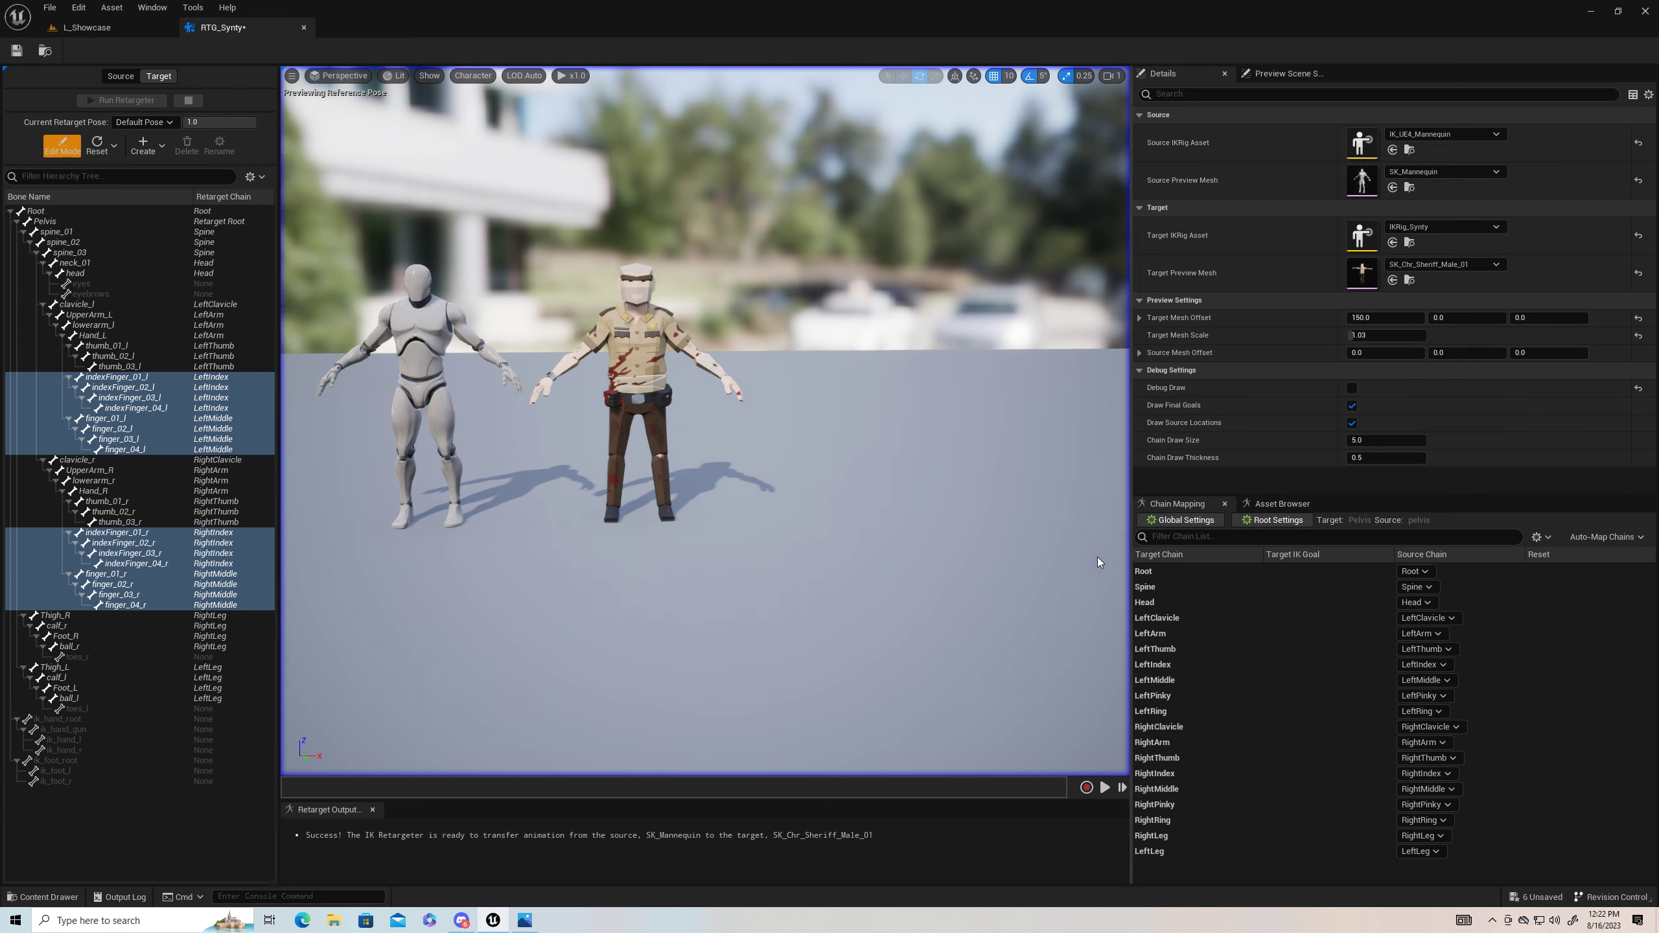
Step: Set the Root chain's FK Translation Mode to Globally Scaled
{"action": "left_click", "coordinate": [1169, 571]}
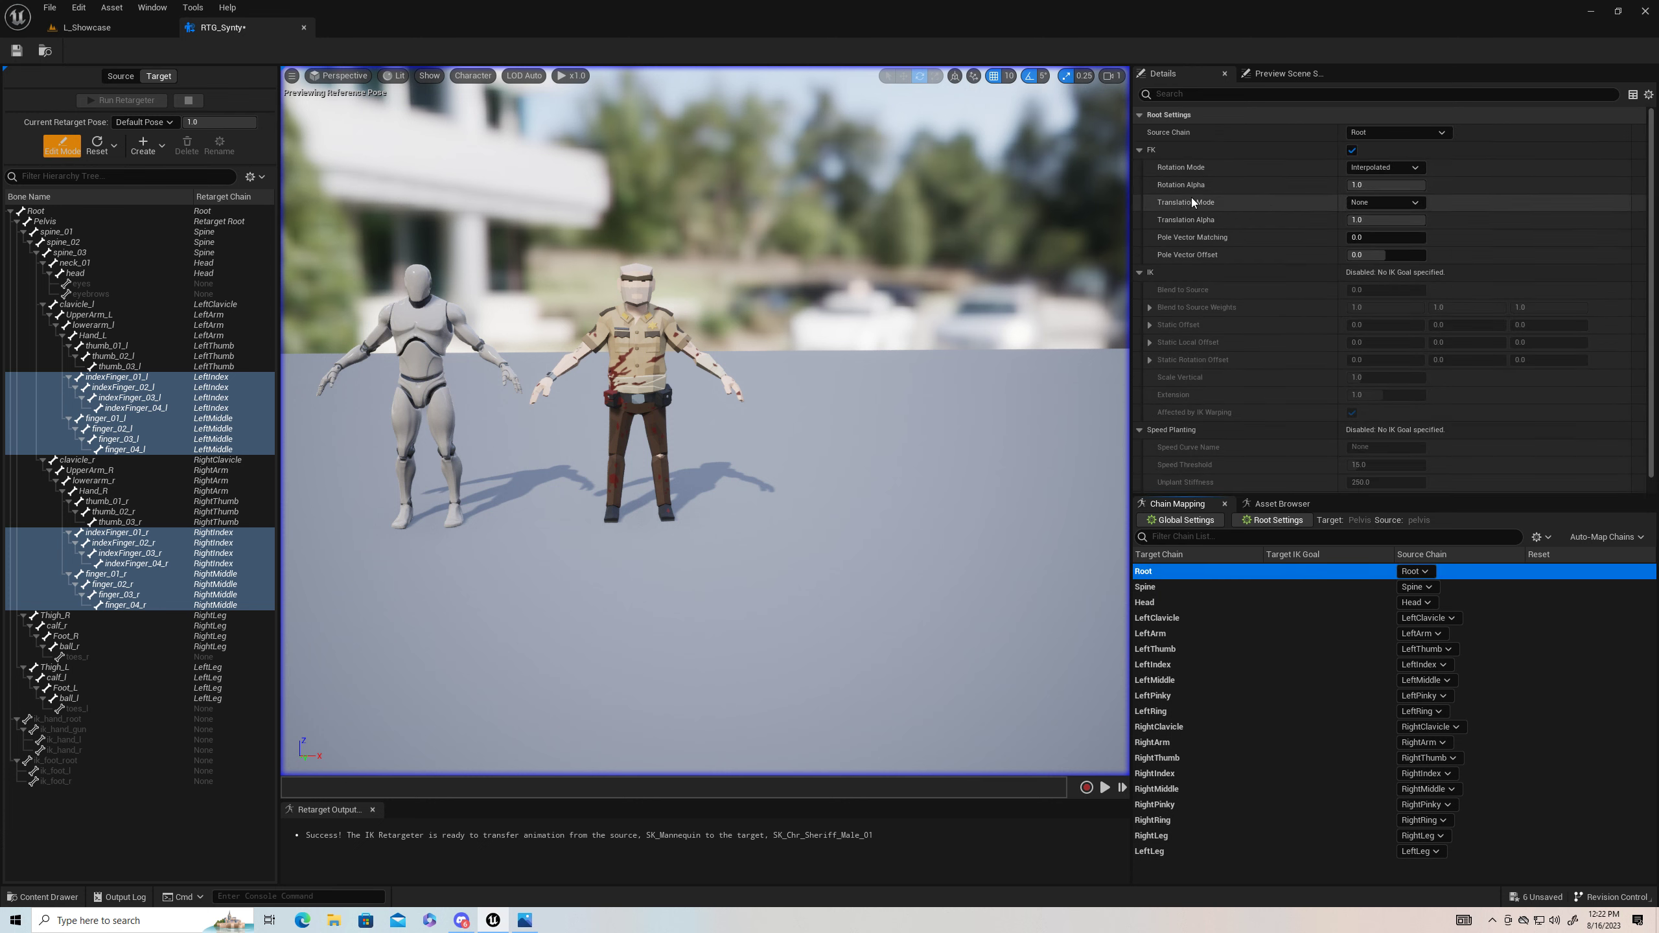
{"action": "left_click", "coordinate": [1425, 203]}
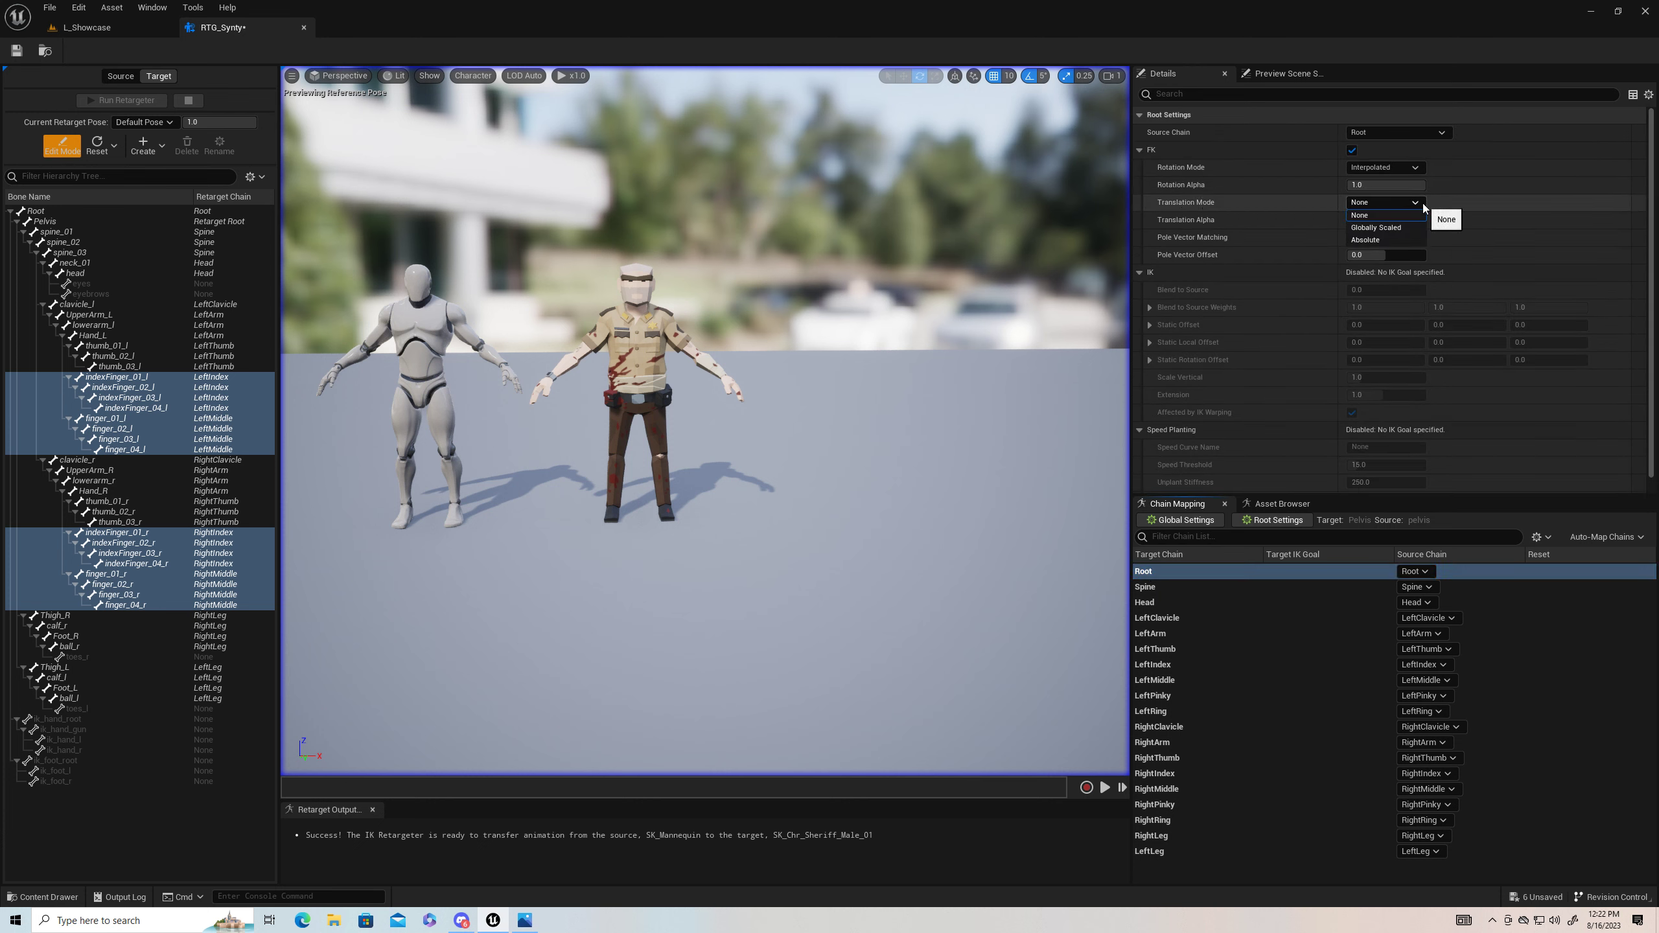
{"action": "left_click", "coordinate": [1400, 231]}
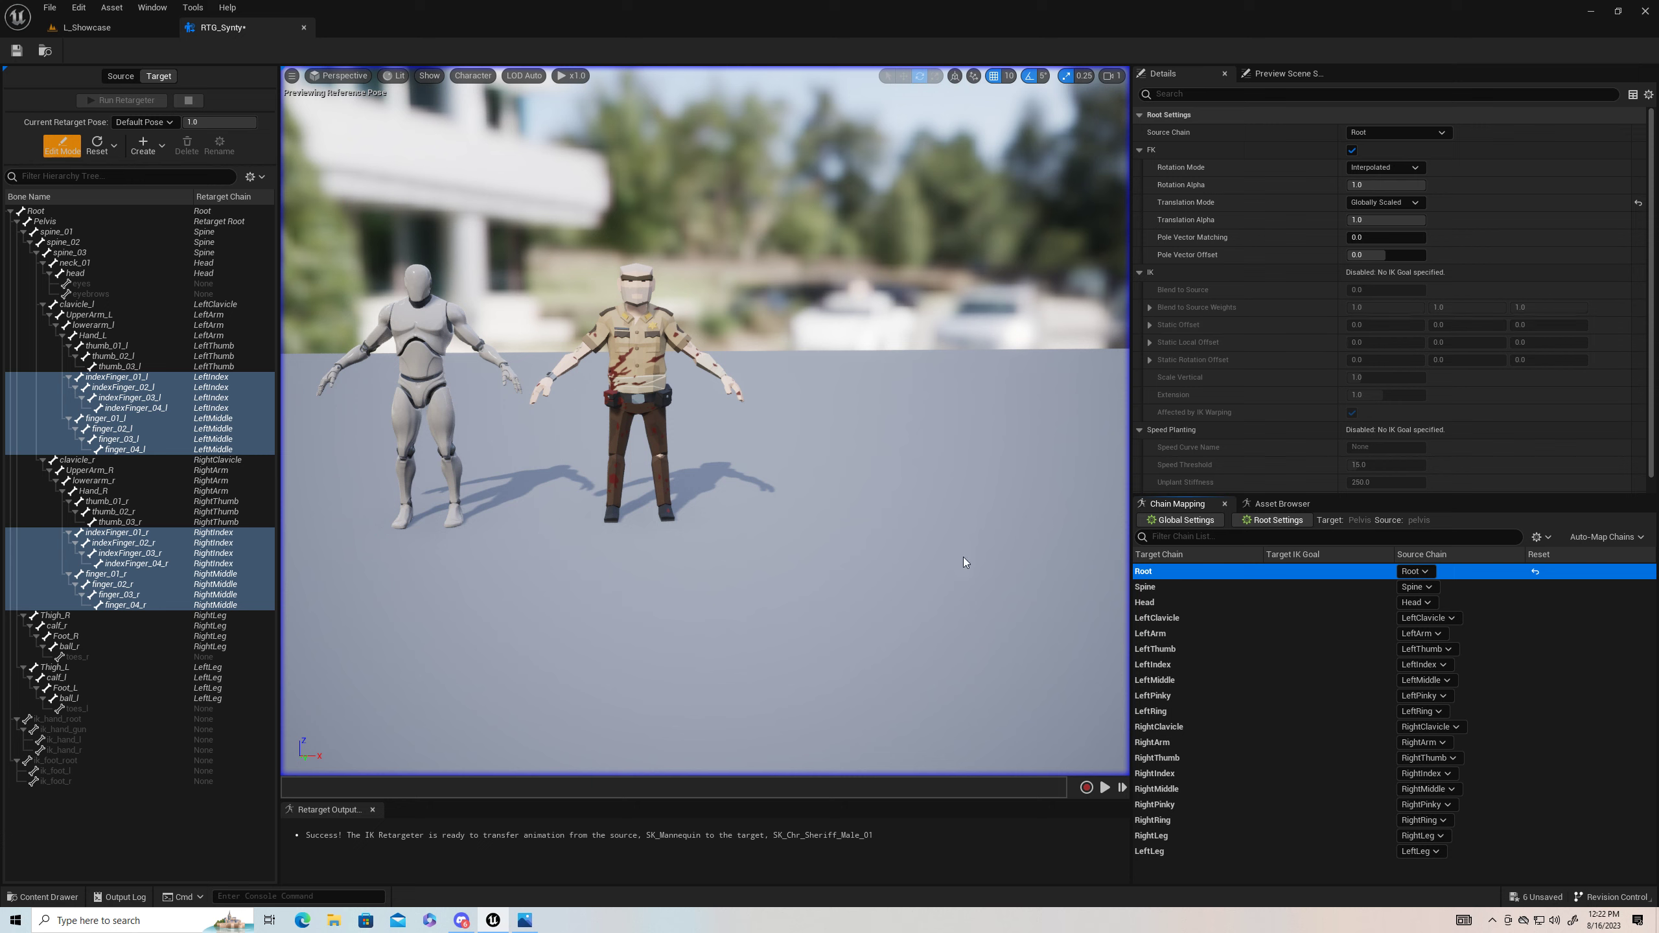
Step: Preview the A_Bow_Reload animation from the retargeter's asset list on both the mannequin and the sheriff
{"action": "mouse_move", "coordinate": [855, 501]}
{"action": "right_mouse_down"}
{"action": "mouse_move", "coordinate": [826, 482]}
{"action": "mouse_move", "coordinate": [856, 500]}
{"action": "right_mouse_up"}
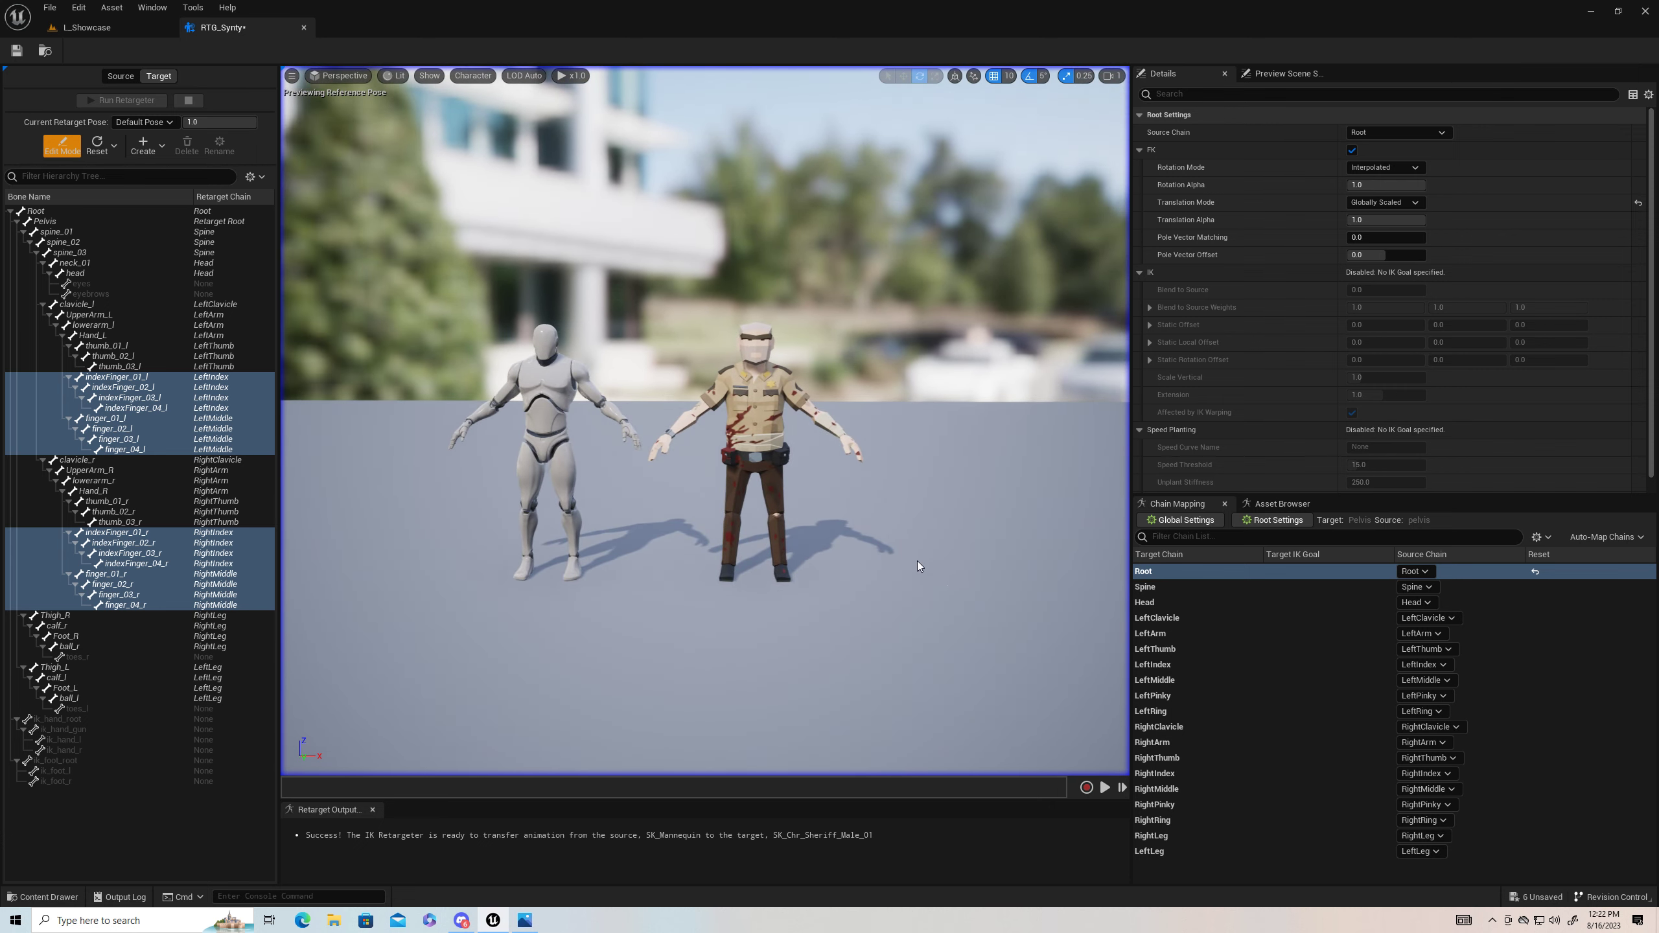
{"action": "left_click", "coordinate": [1256, 504]}
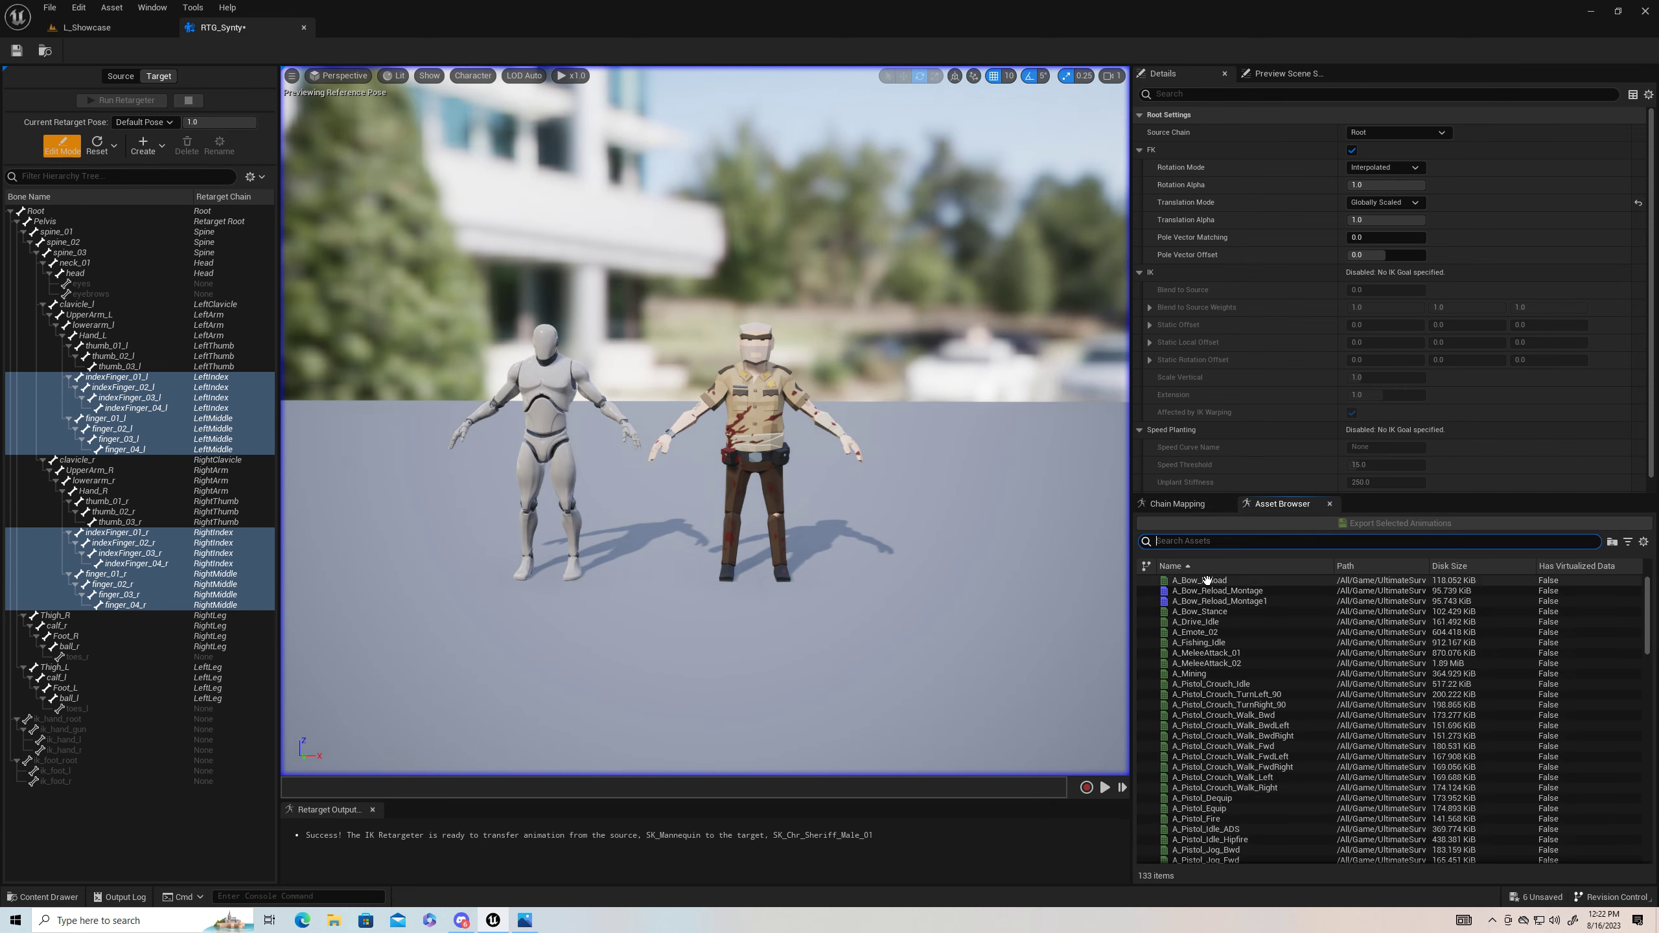
{"action": "left_click", "coordinate": [1208, 579]}
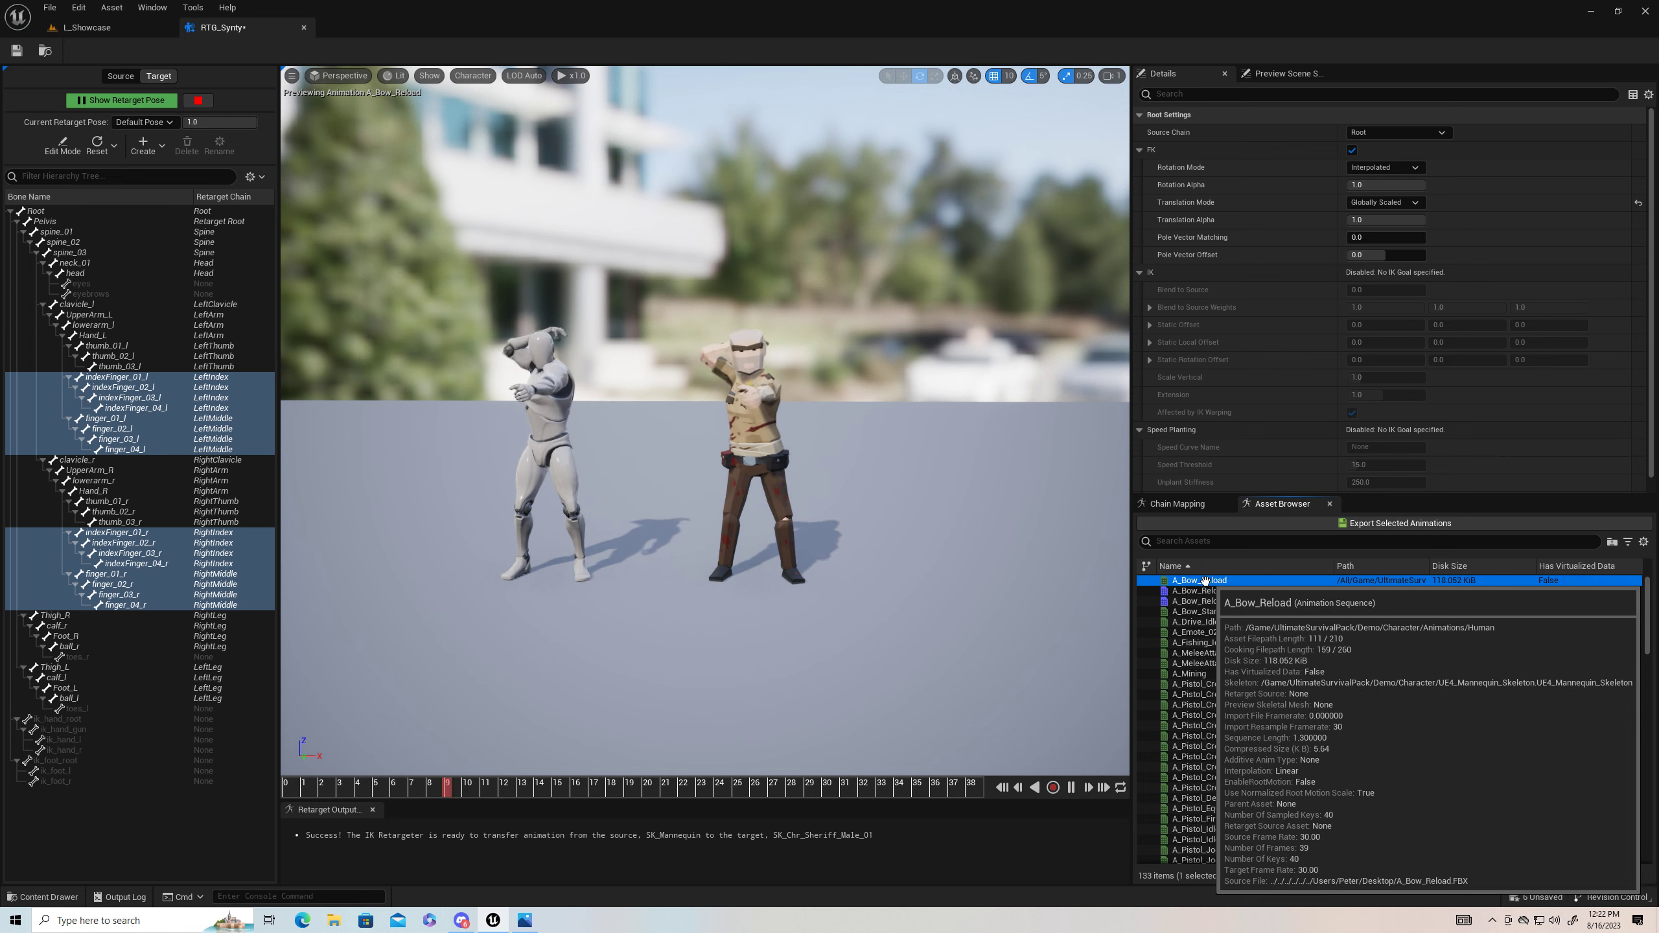
Step: Preview the A_Drive_Idle, A_Fishing_Idle and A_MeleeAttack_01 animations on both characters
{"action": "left_click", "coordinate": [1201, 623]}
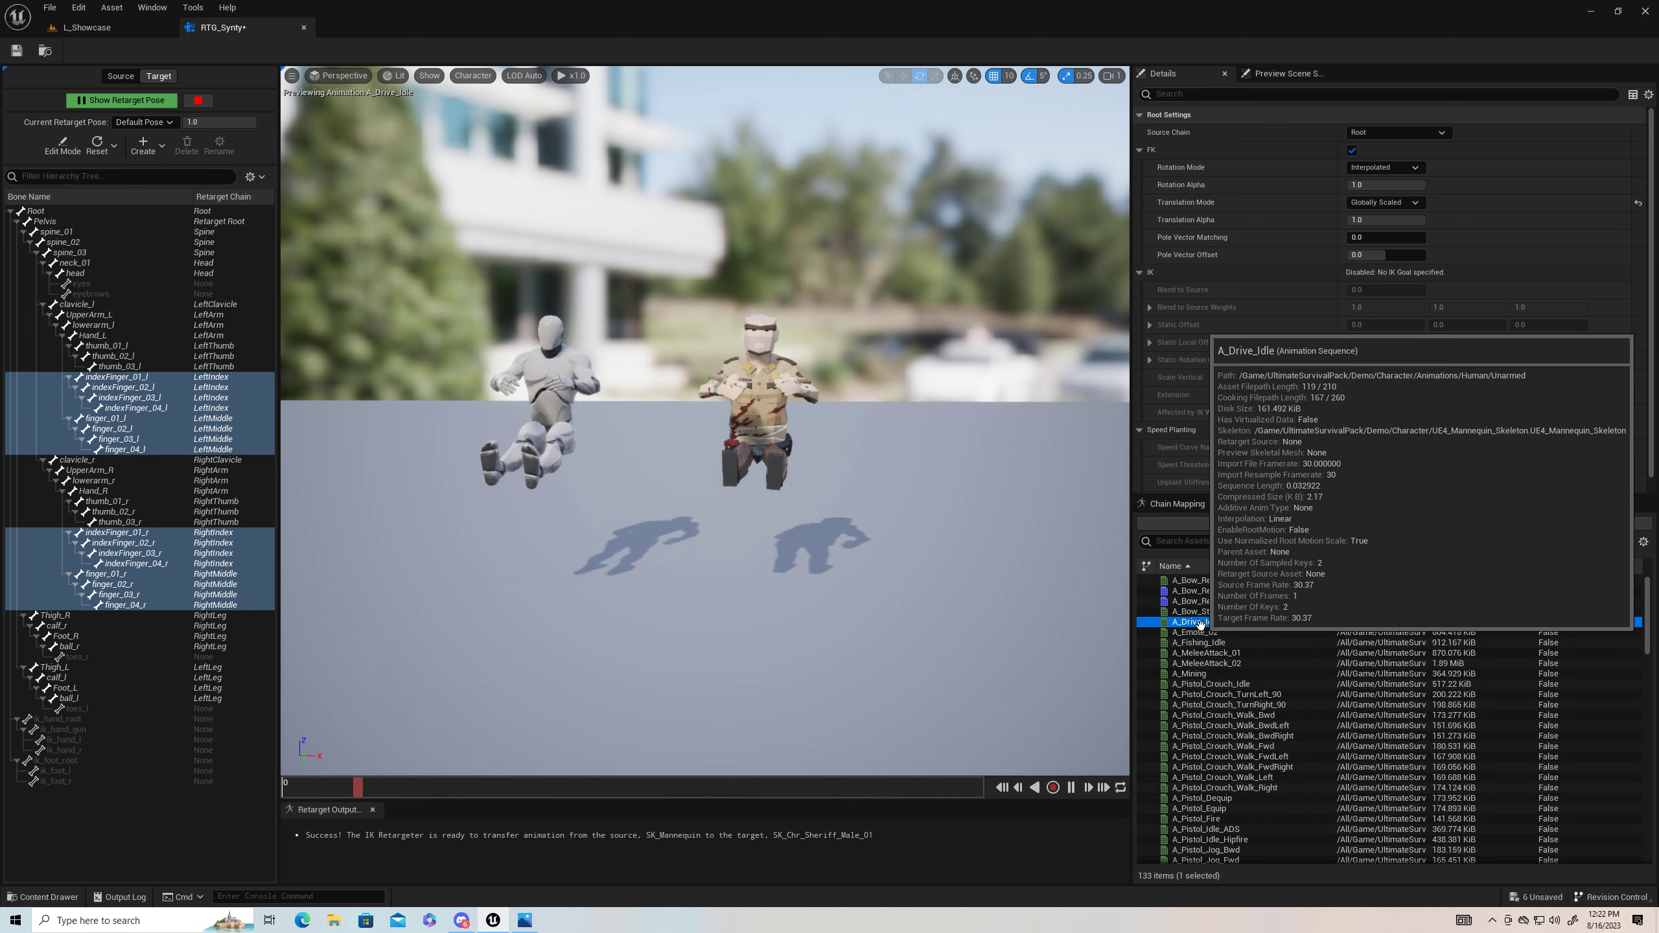
{"action": "left_click", "coordinate": [1215, 643]}
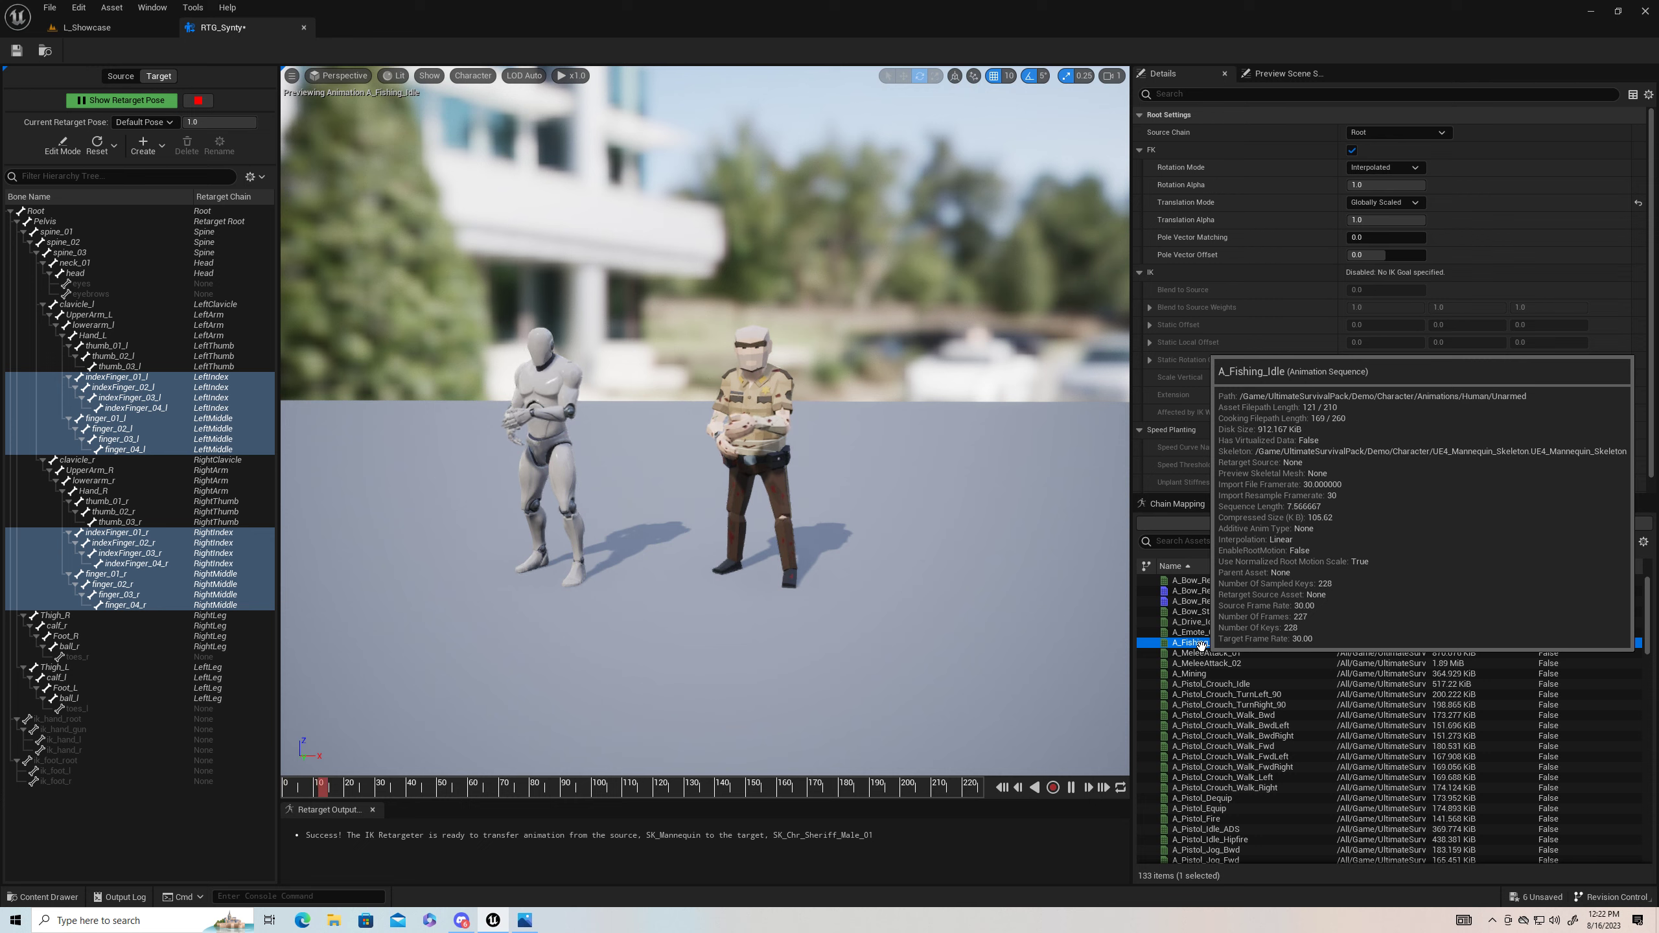
{"action": "left_click", "coordinate": [1232, 652]}
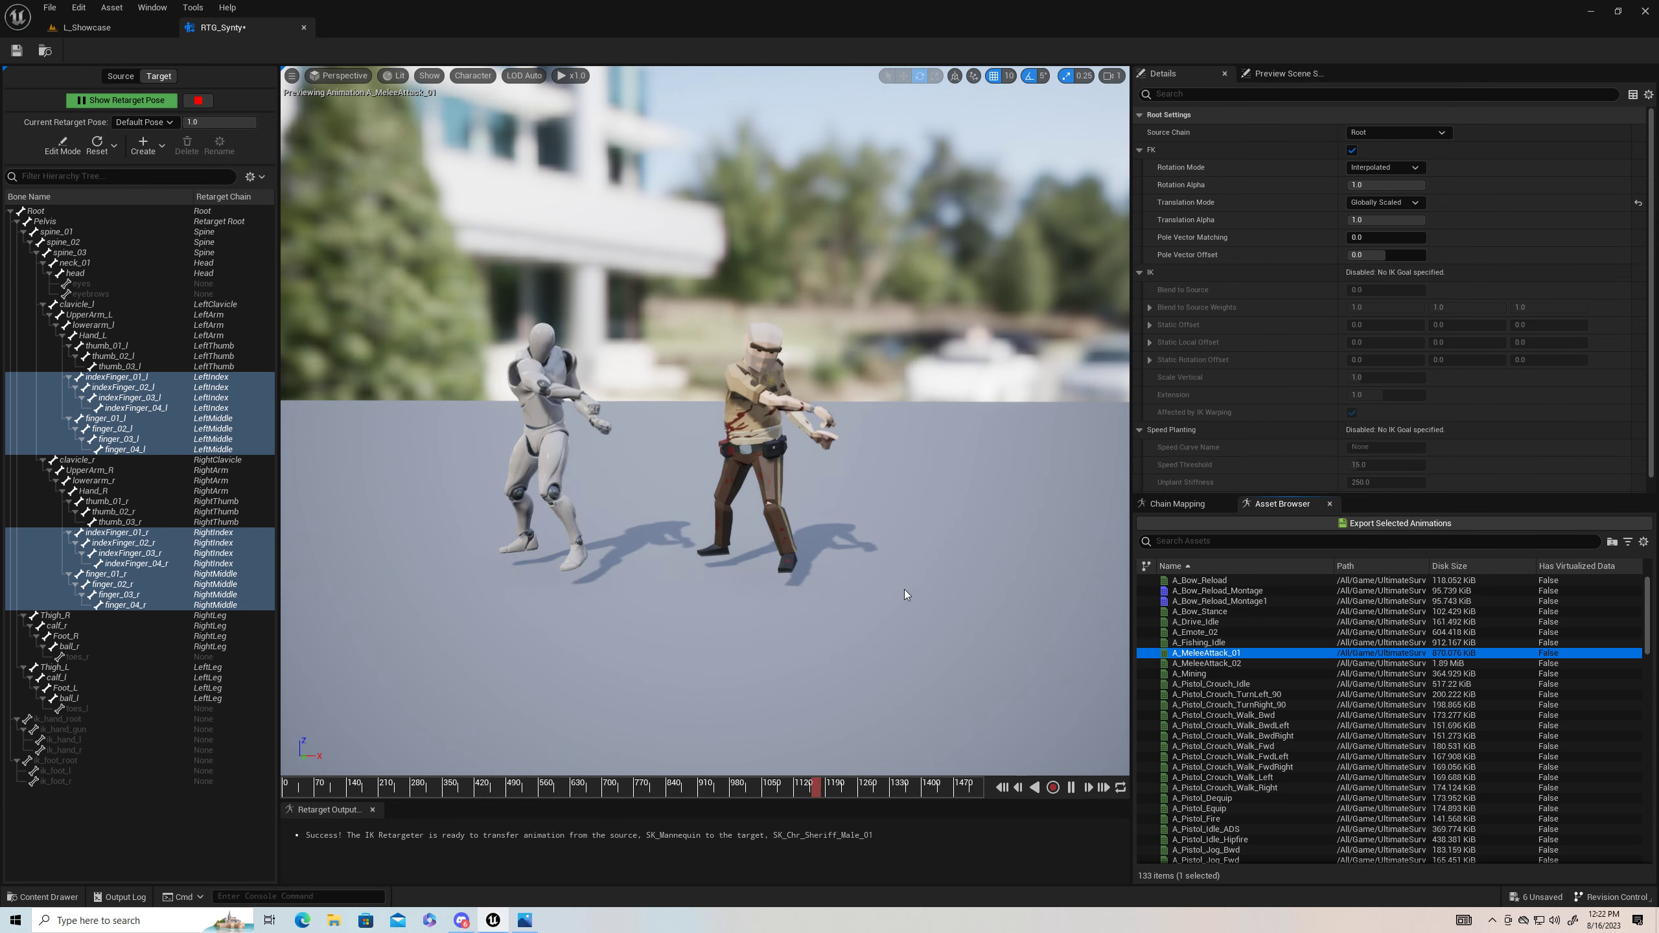
Step: Preview the A_Pistol_Crouch_Idle and A_Pistol_Crouch_TurnRight_90 animations on both characters and compare the crouched poses
{"action": "left_click", "coordinate": [1192, 683]}
{"action": "right_click_drag", "start_coordinate": [928, 587], "coordinate": [914, 624]}
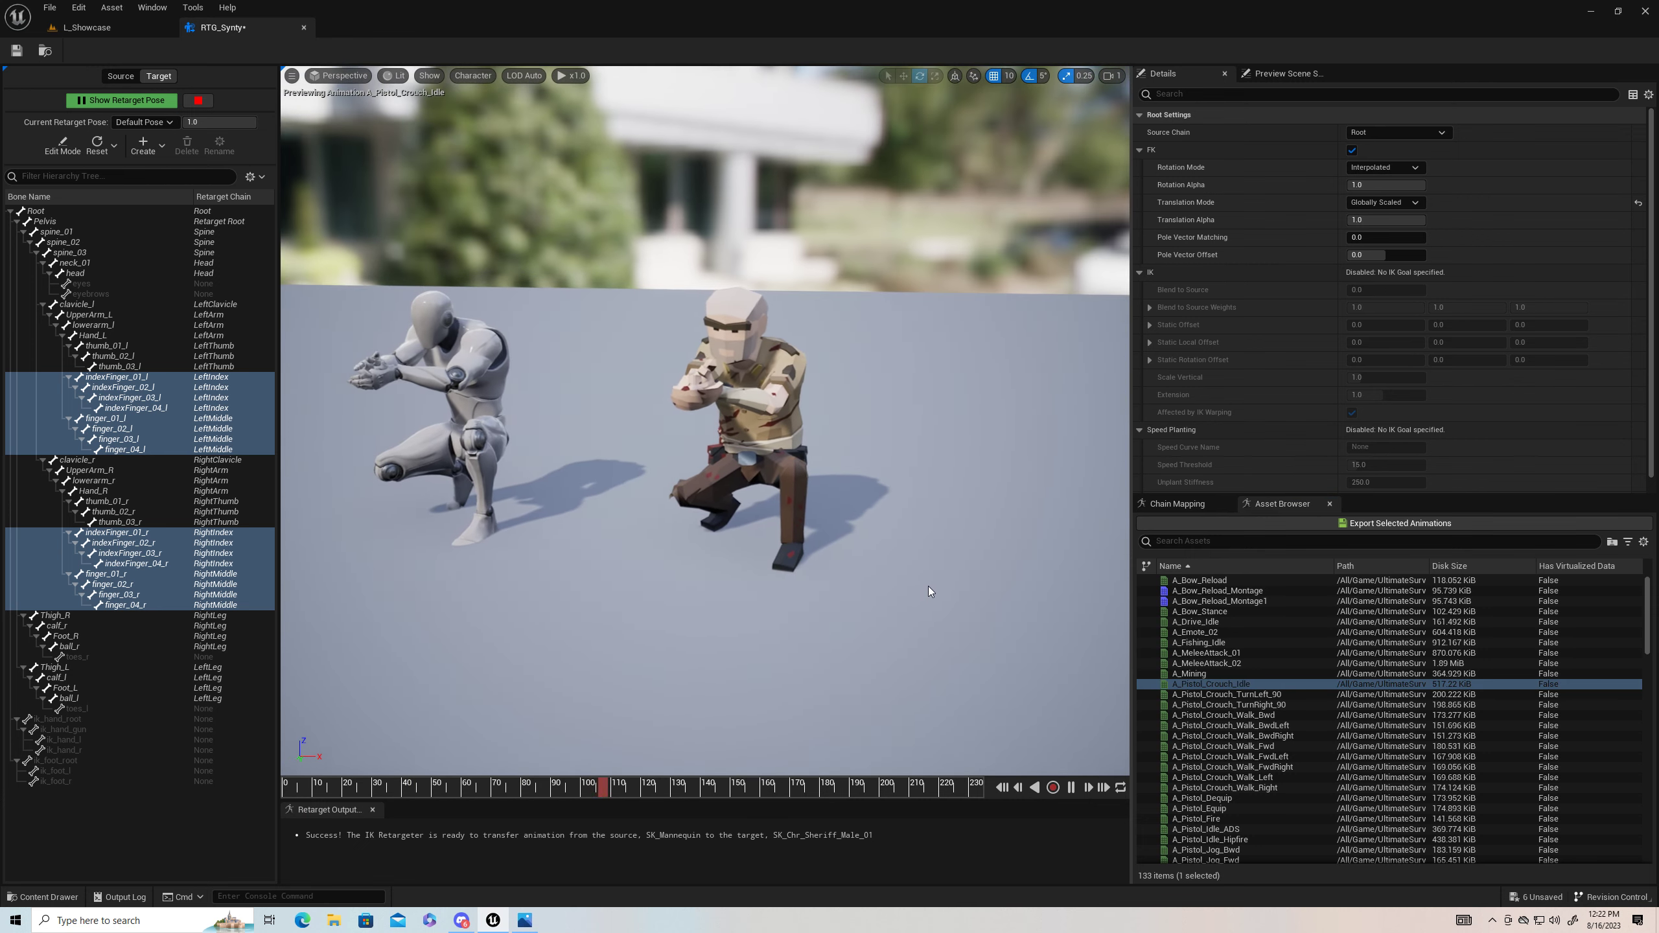
{"action": "left_click", "coordinate": [1162, 705]}
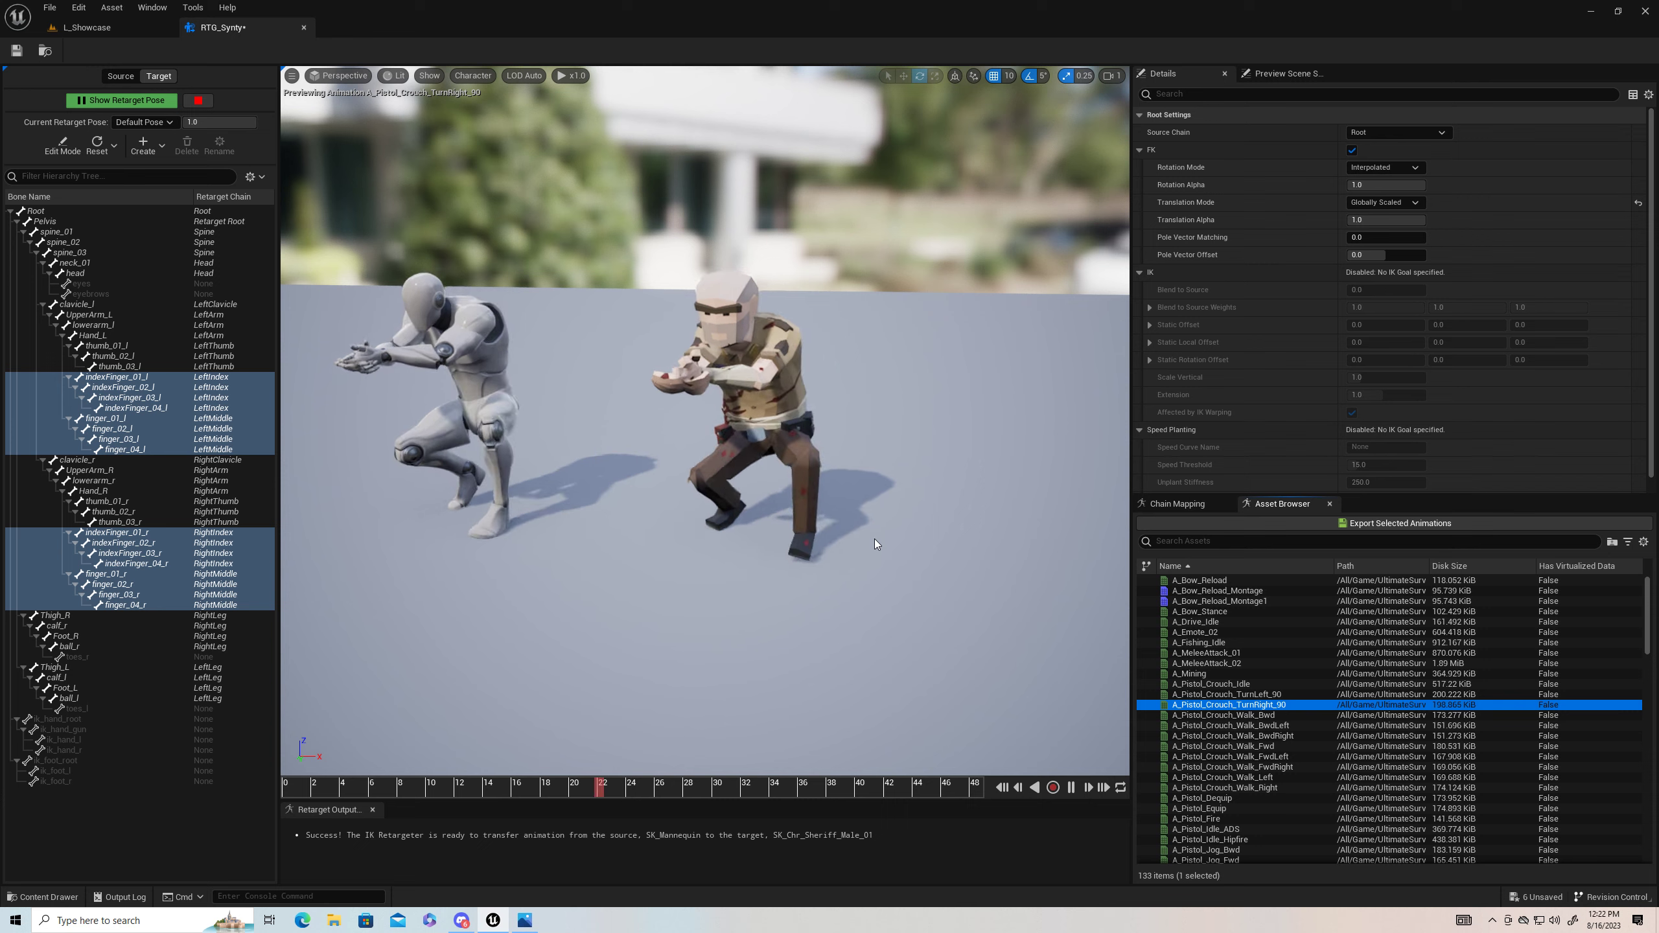
{"action": "scroll", "coordinate": [1176, 719], "scroll_direction": "down", "scroll_amount": 2}
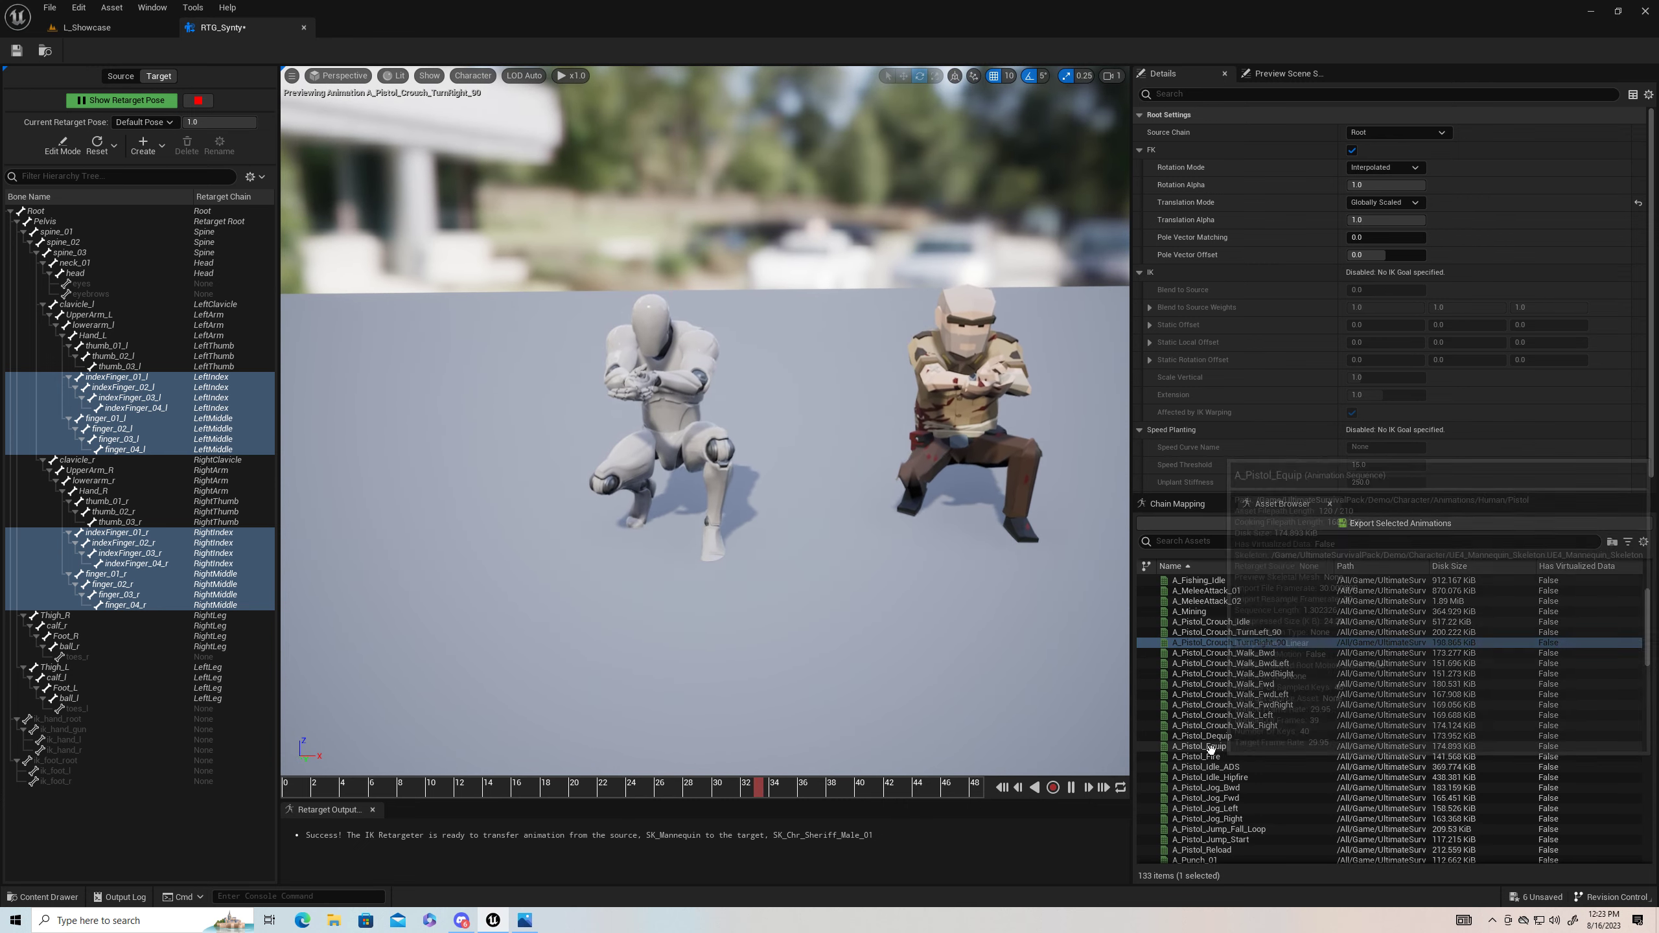
Step: Preview the A_Pistol_Fire animation and compare the sheriff's aiming arms with the mannequin's up close
{"action": "left_click", "coordinate": [1179, 757]}
{"action": "right_click_drag", "start_coordinate": [1008, 584], "coordinate": [1105, 611]}
{"action": "key", "text": "s"}
{"action": "key", "text": "a"}
{"action": "key", "text": "d"}
{"action": "key", "text": "a"}
{"action": "right_click_drag", "start_coordinate": [838, 500], "coordinate": [837, 500]}
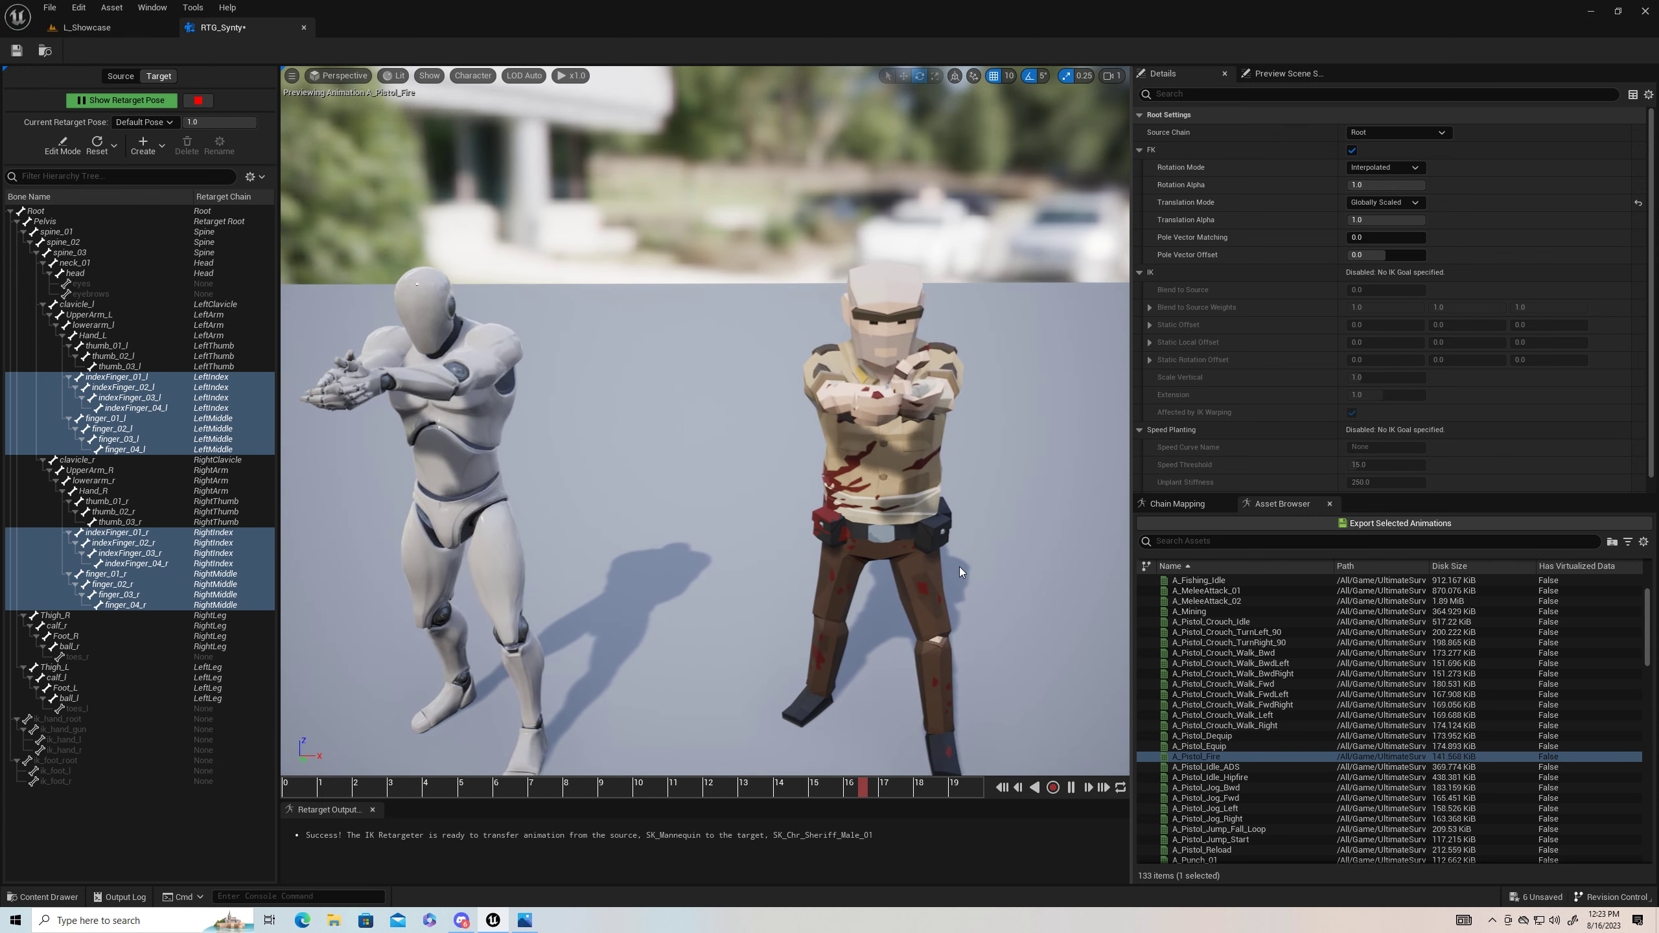
Step: Inspect the lowerarm_l bone in the sheriff's retarget pose, and return to the A_Pistol_Fire preview
{"action": "left_click", "coordinate": [67, 150]}
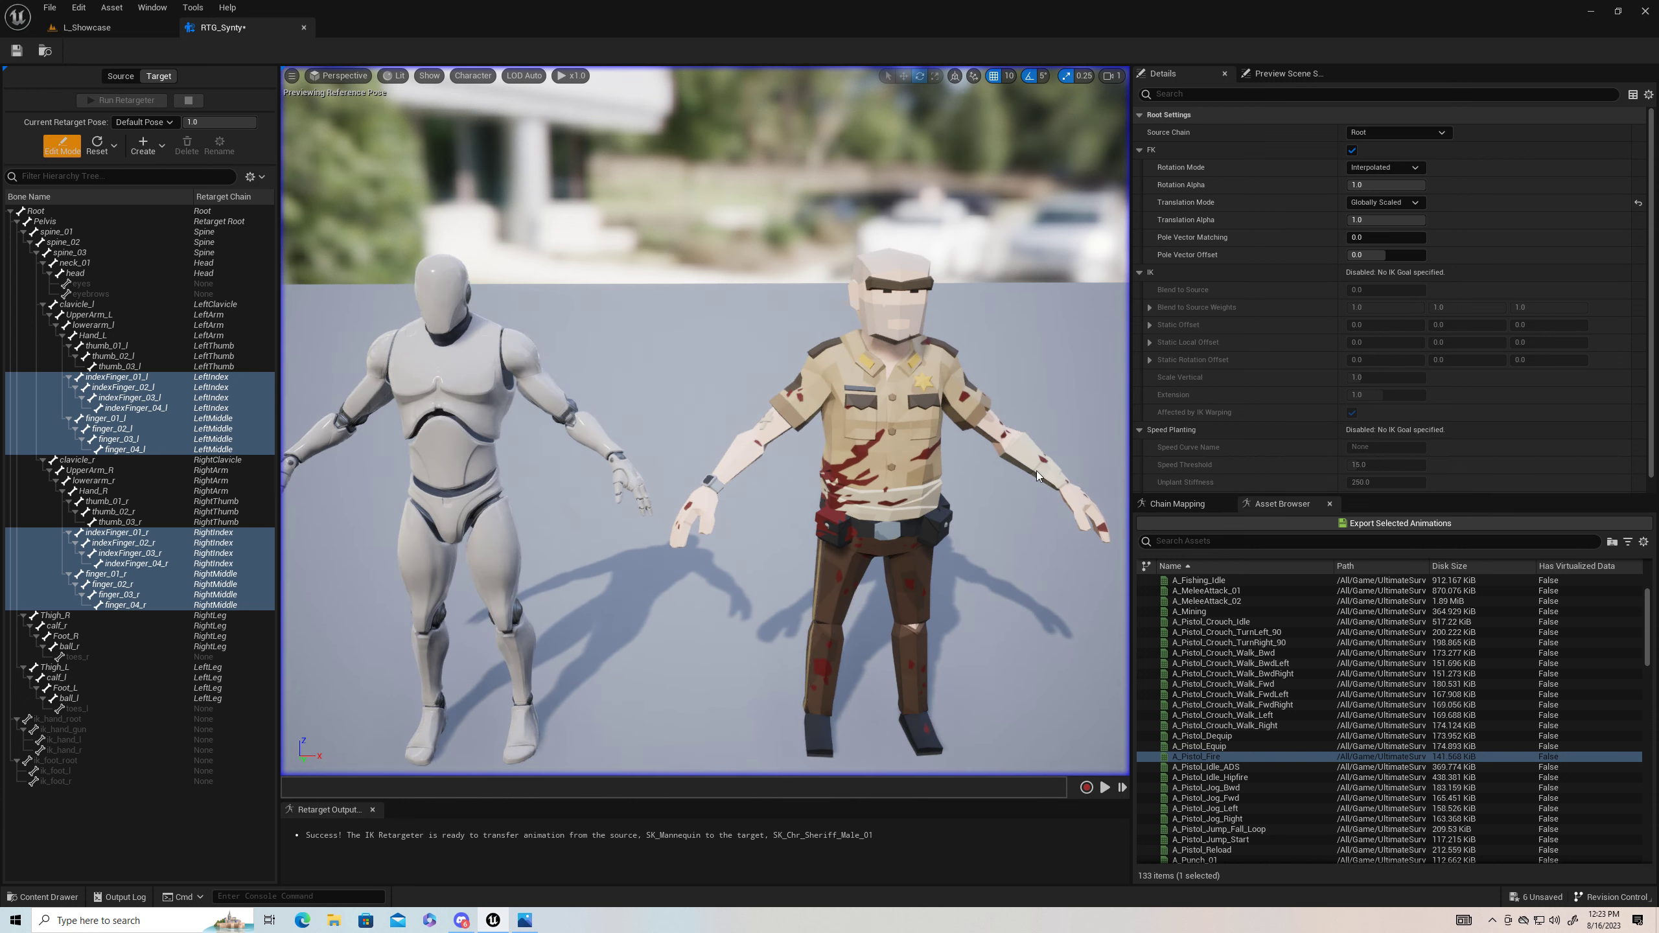
{"action": "left_click", "coordinate": [95, 326]}
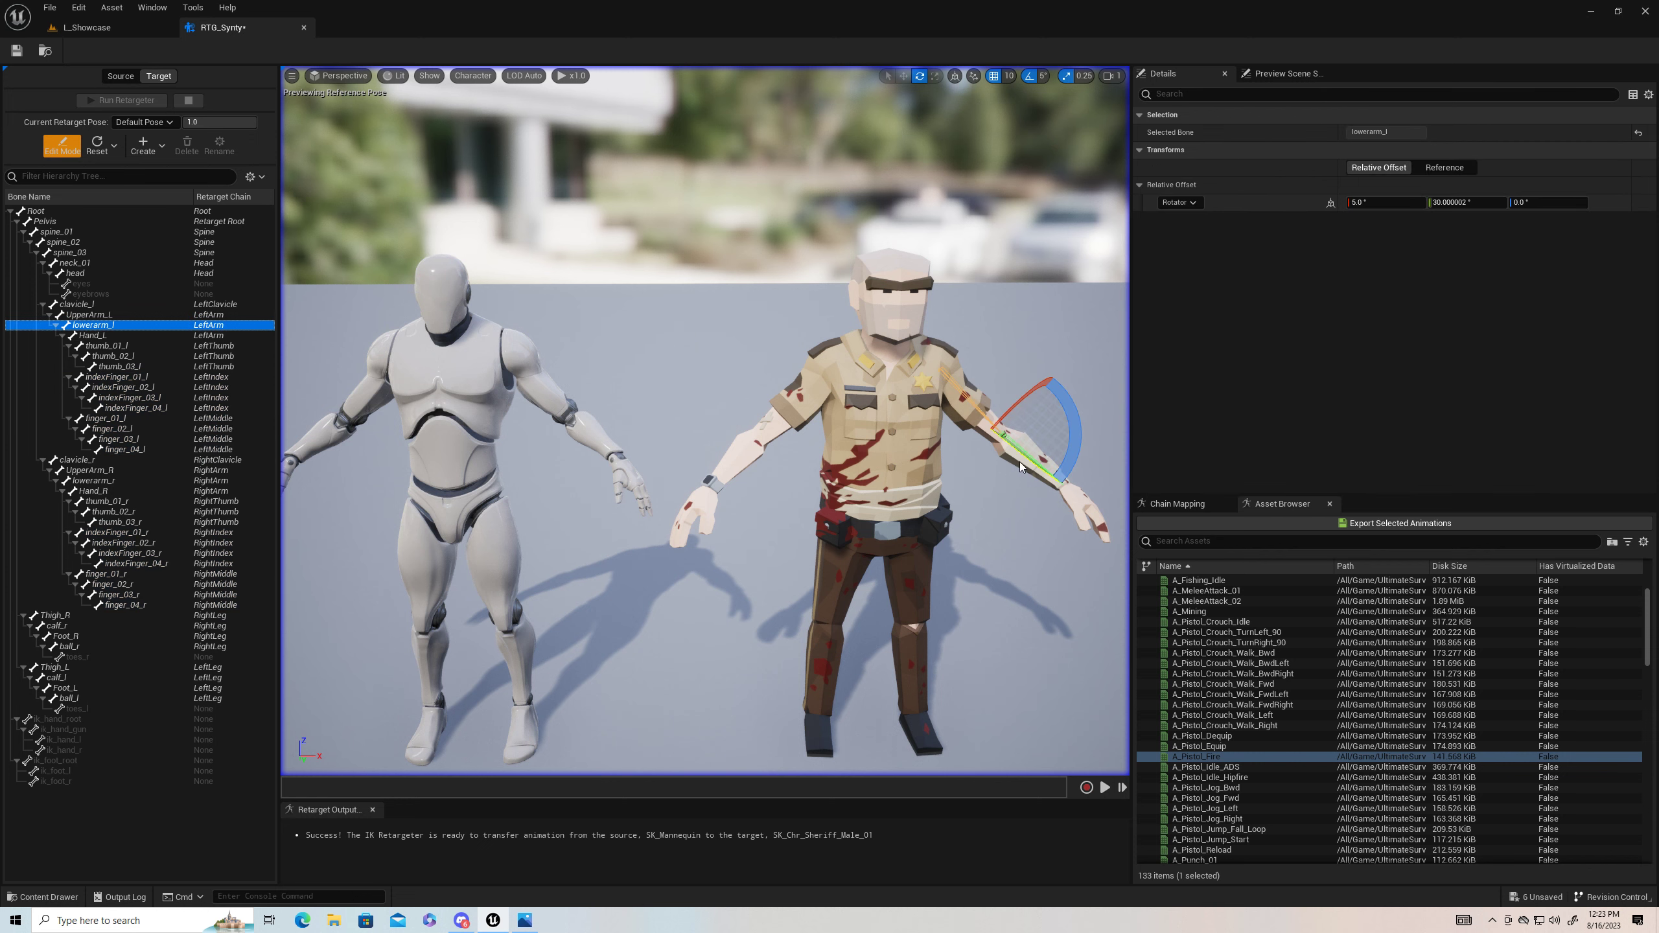
{"action": "left_click_drag", "start_coordinate": [998, 518], "coordinate": [928, 392]}
{"action": "left_click", "coordinate": [68, 148]}
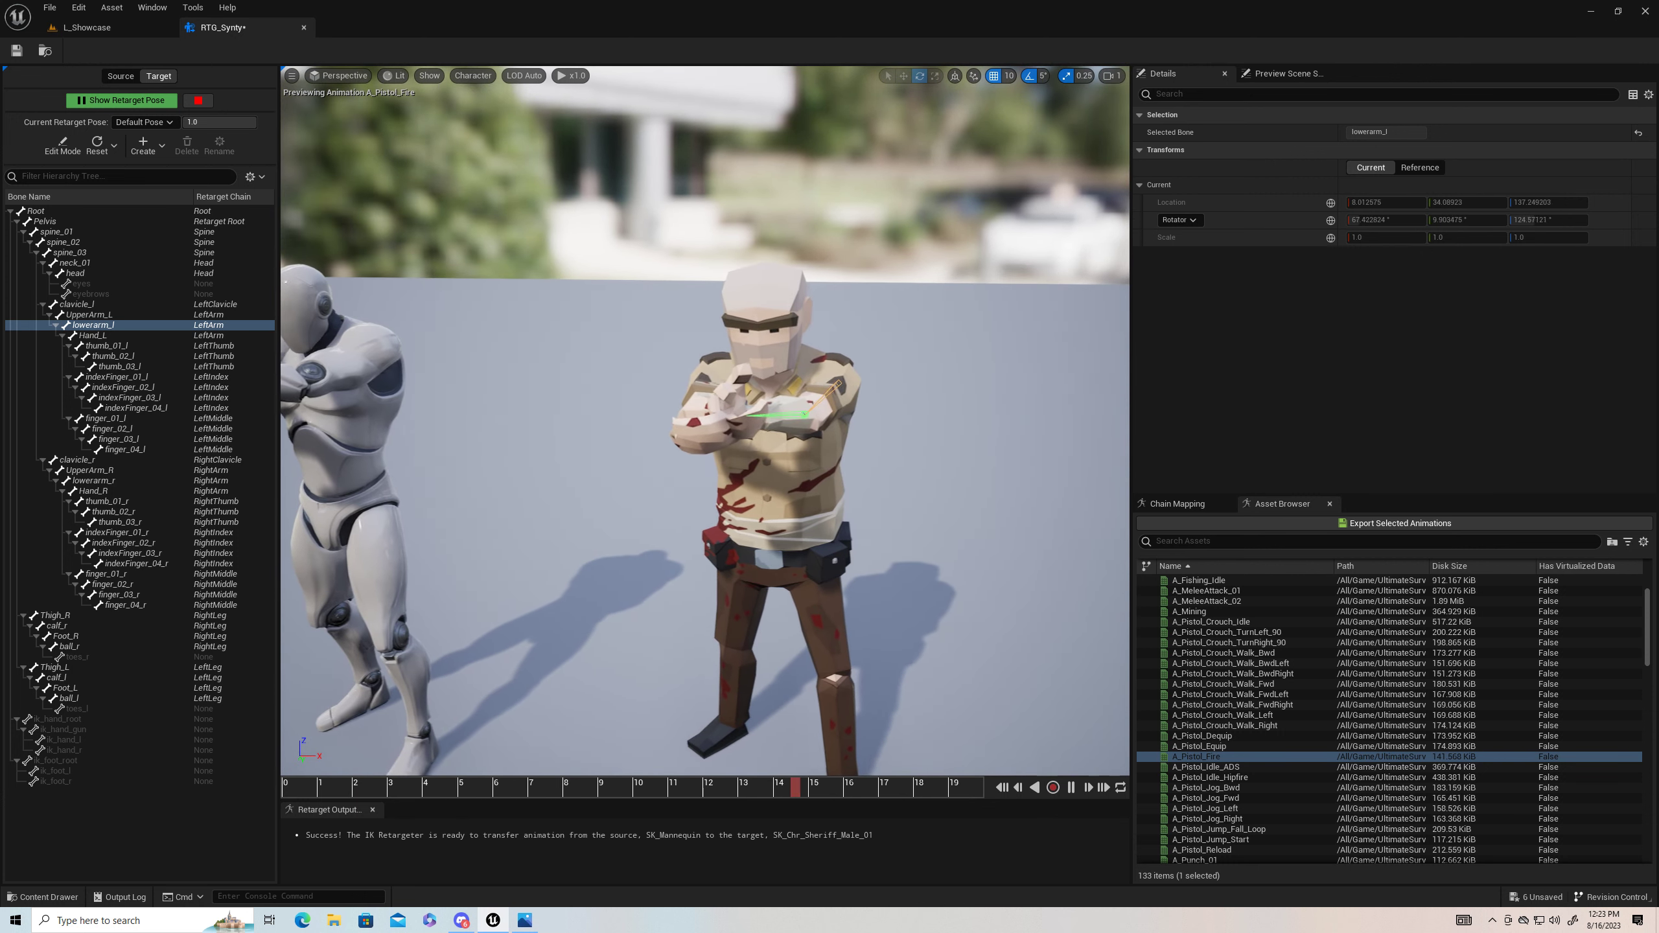
Step: Edit the retarget pose and rotate UpperArm_L to a relative Y offset of about -5°
{"action": "left_click", "coordinate": [68, 147]}
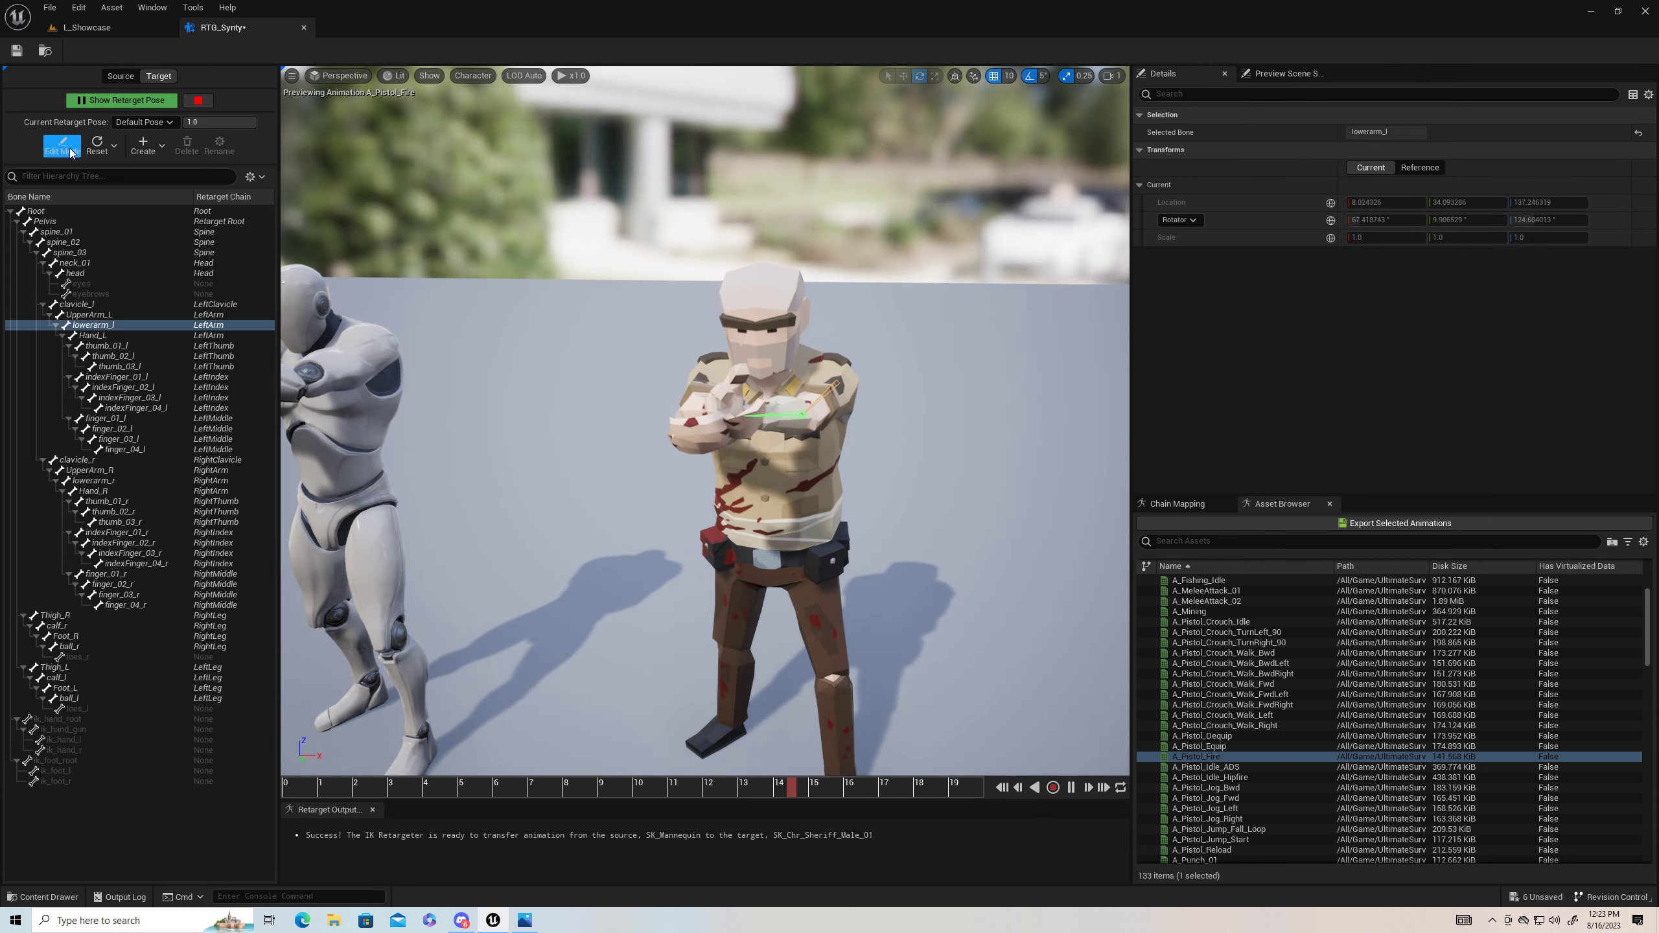
{"action": "left_click_drag", "start_coordinate": [914, 530], "coordinate": [745, 483], "text": "alt"}
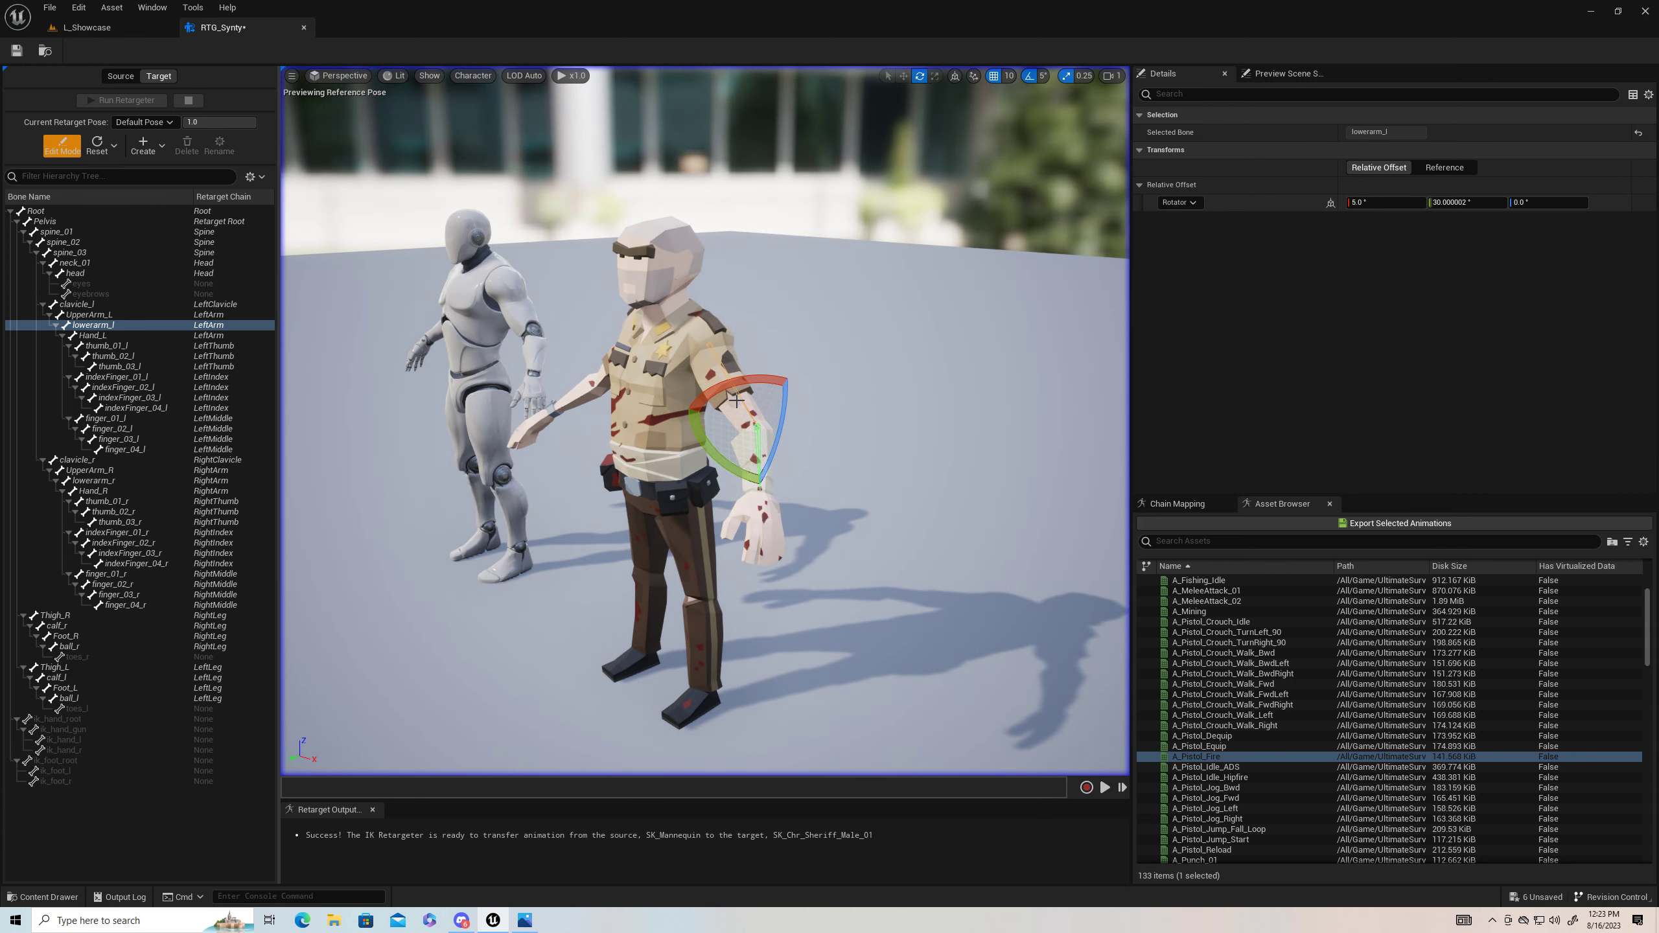
{"action": "left_click", "coordinate": [91, 315]}
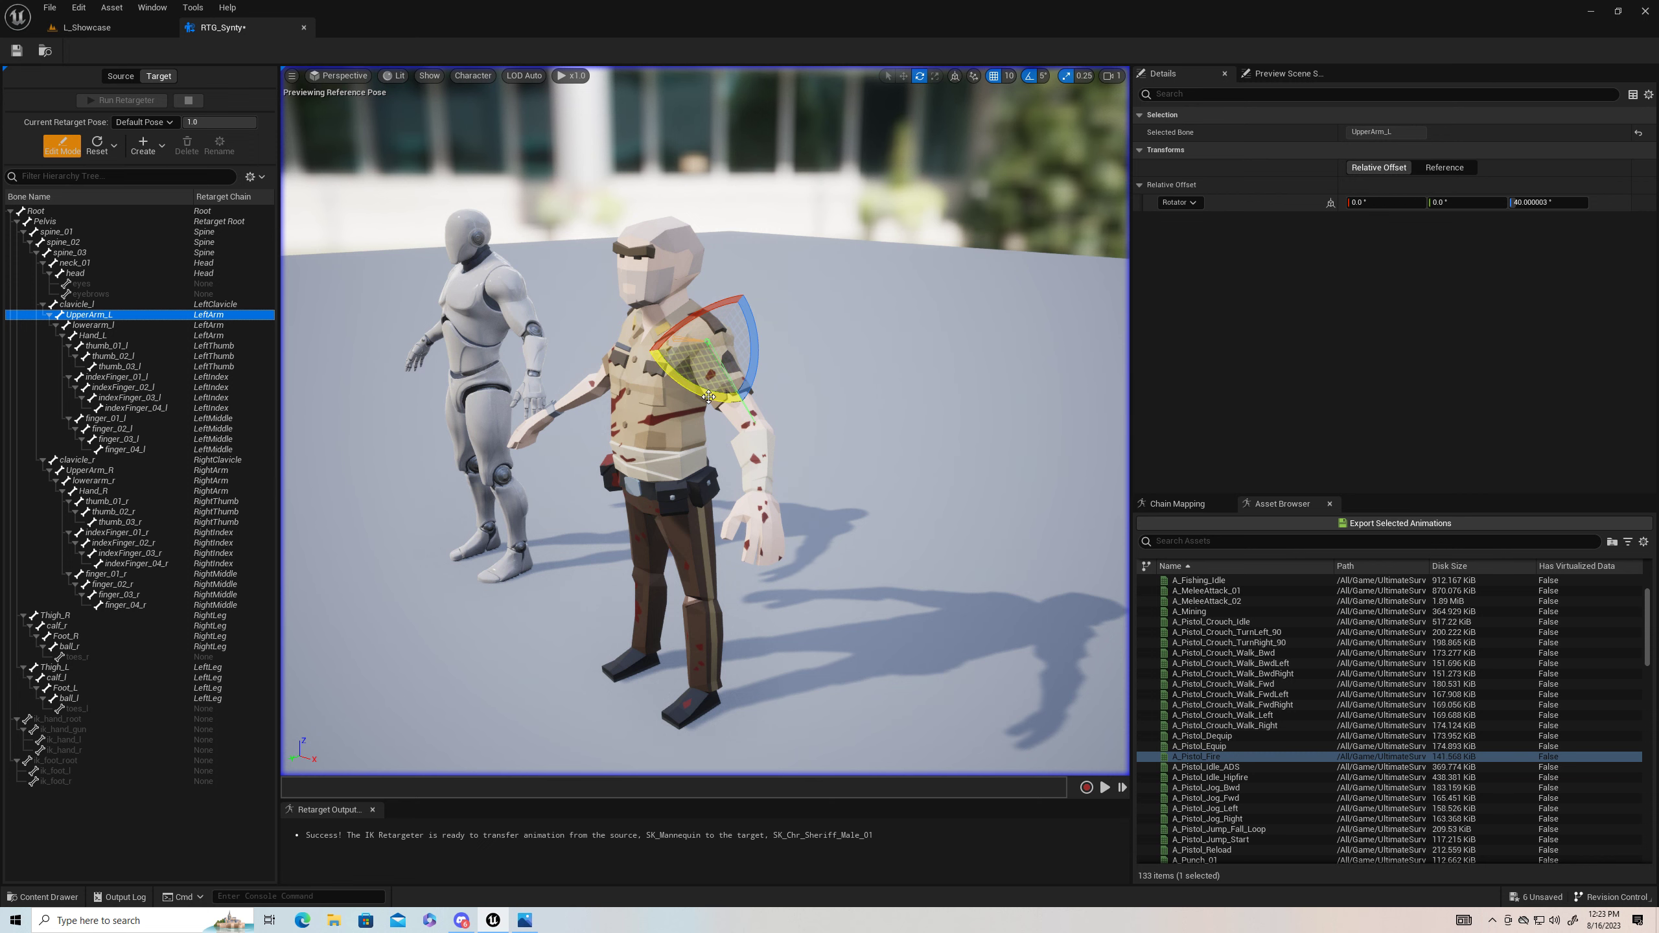
{"action": "left_click_drag", "start_coordinate": [708, 396], "coordinate": [744, 401]}
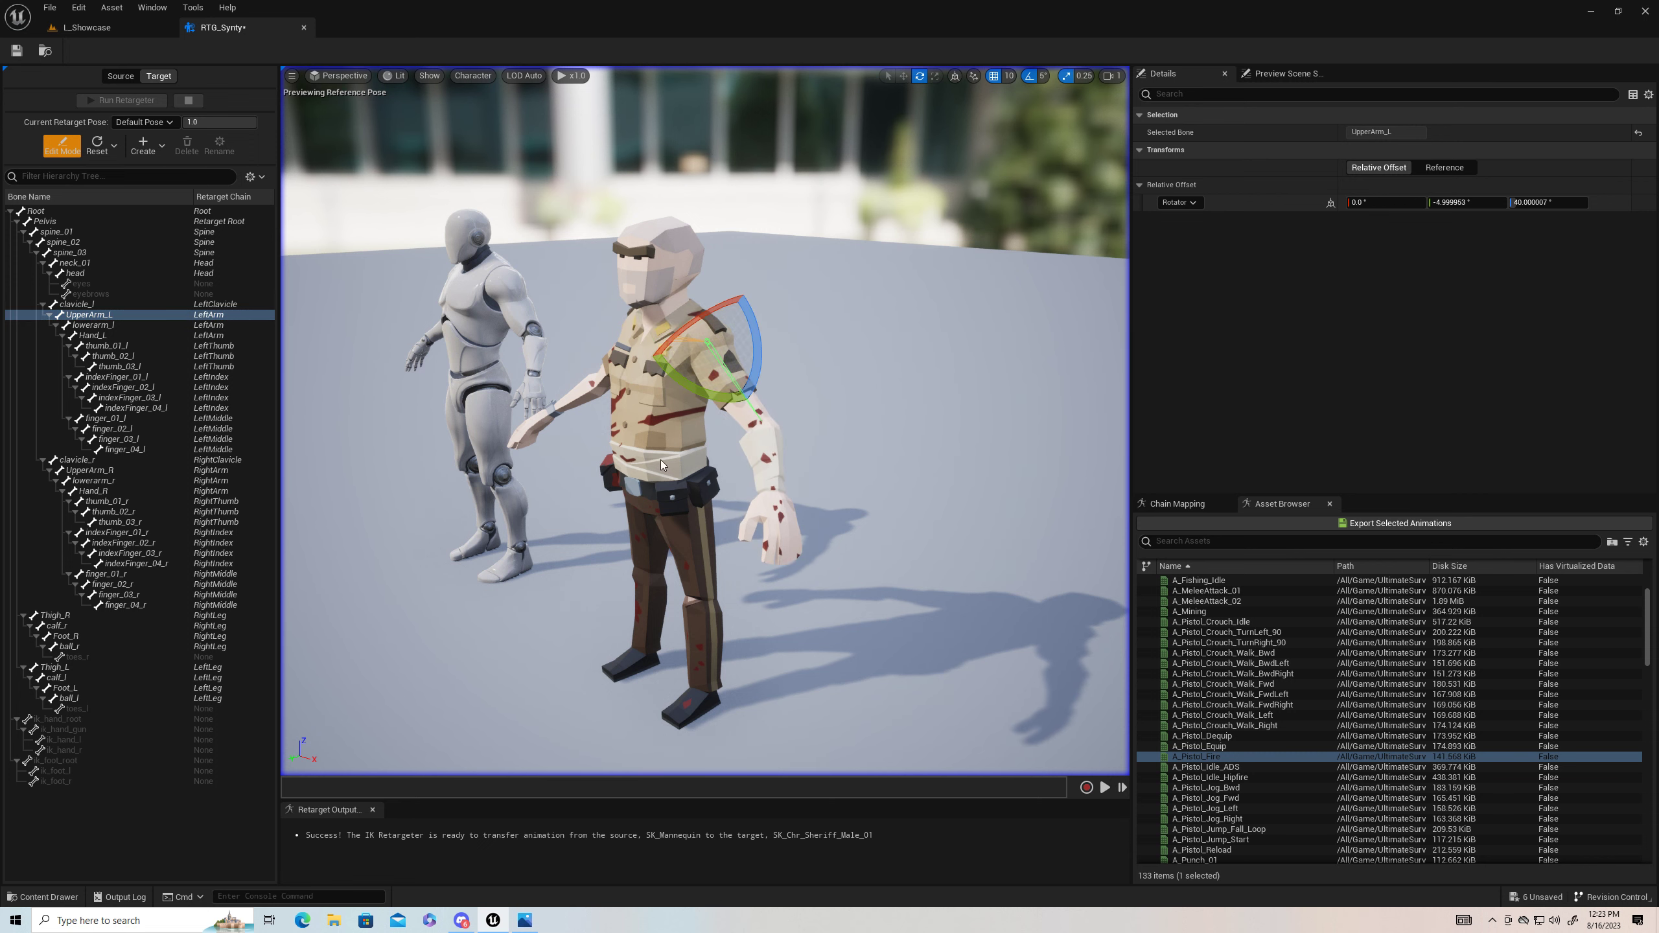
{"action": "key", "text": "a"}
{"action": "right_click_drag", "start_coordinate": [717, 375], "coordinate": [718, 375]}
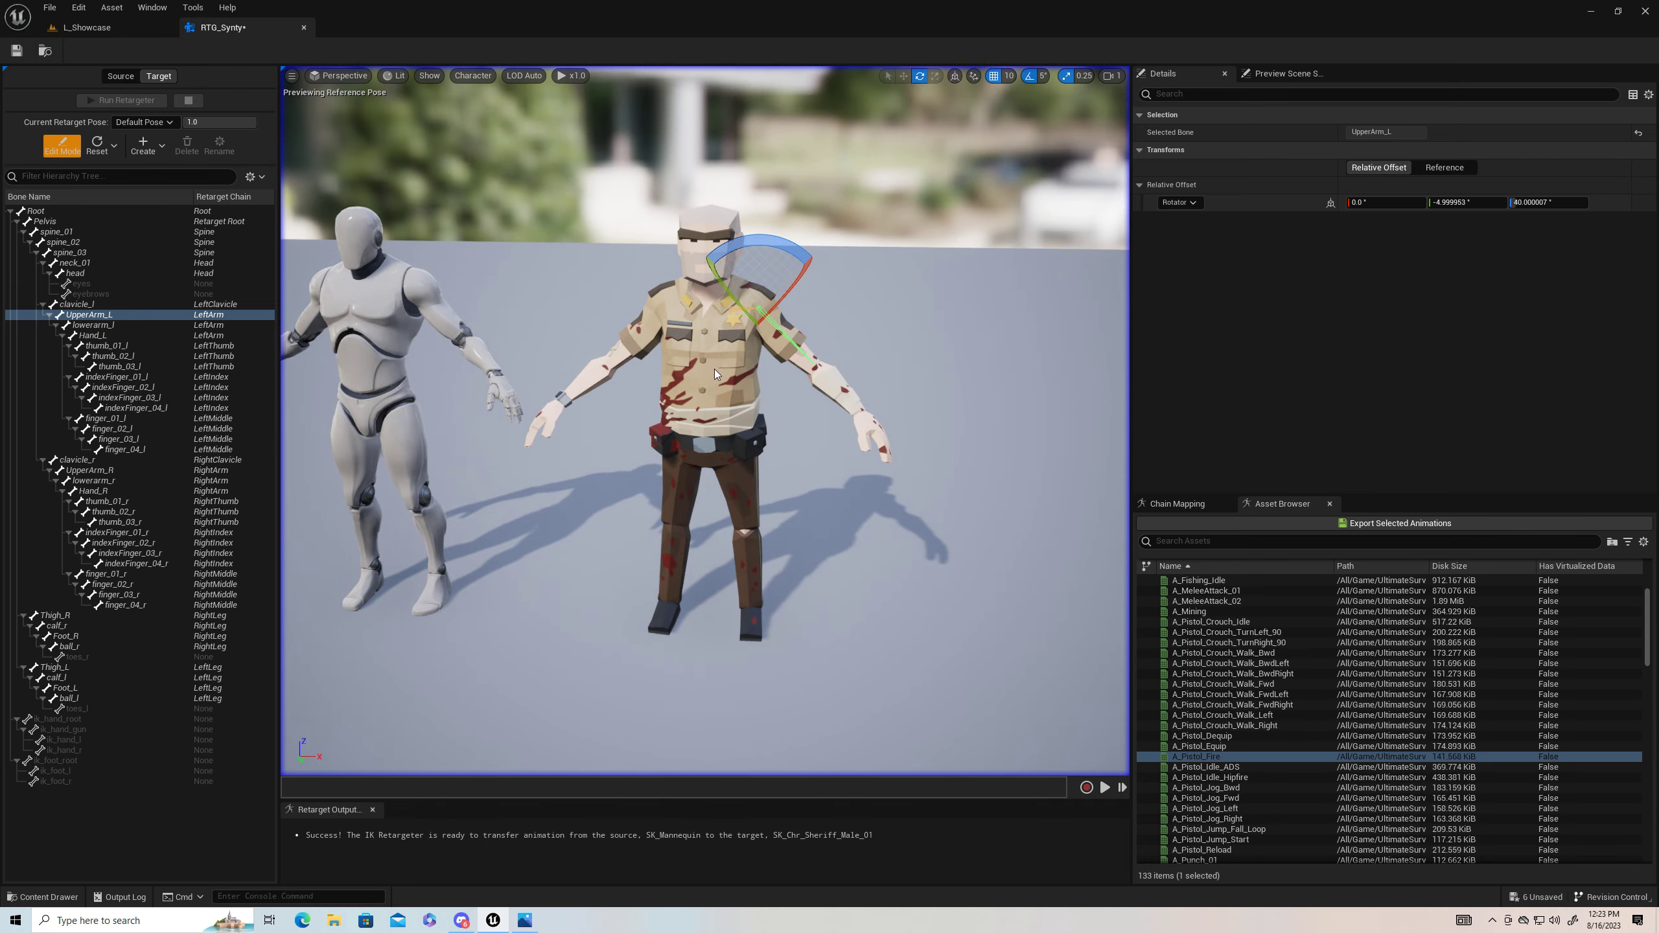
Step: Play A_Pistol_Fire with the adjusted upper arm and examine the sheriff's hand alignment from the front
{"action": "left_click", "coordinate": [58, 155]}
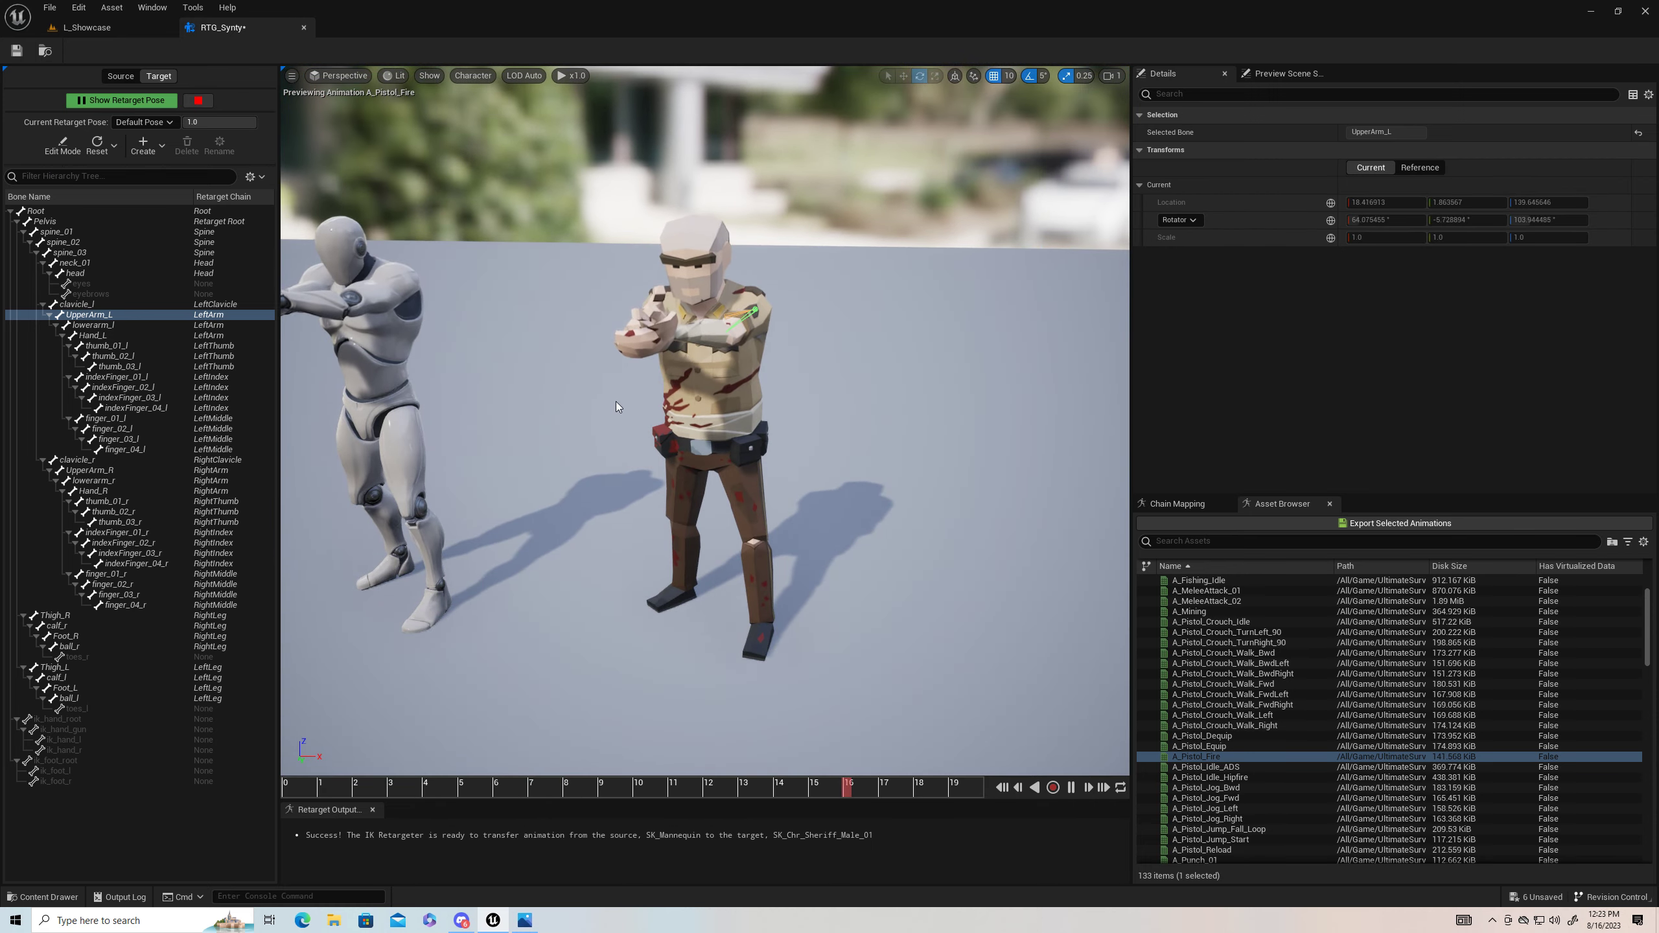
{"action": "key", "text": "w"}
{"action": "mouse_move", "coordinate": [622, 401]}
{"action": "right_mouse_down"}
{"action": "mouse_move", "coordinate": [675, 394]}
{"action": "mouse_move", "coordinate": [625, 402]}
{"action": "right_mouse_up"}
{"action": "key", "text": "w"}
{"action": "key", "text": "a"}
{"action": "key", "text": "d"}
{"action": "key", "text": "s"}
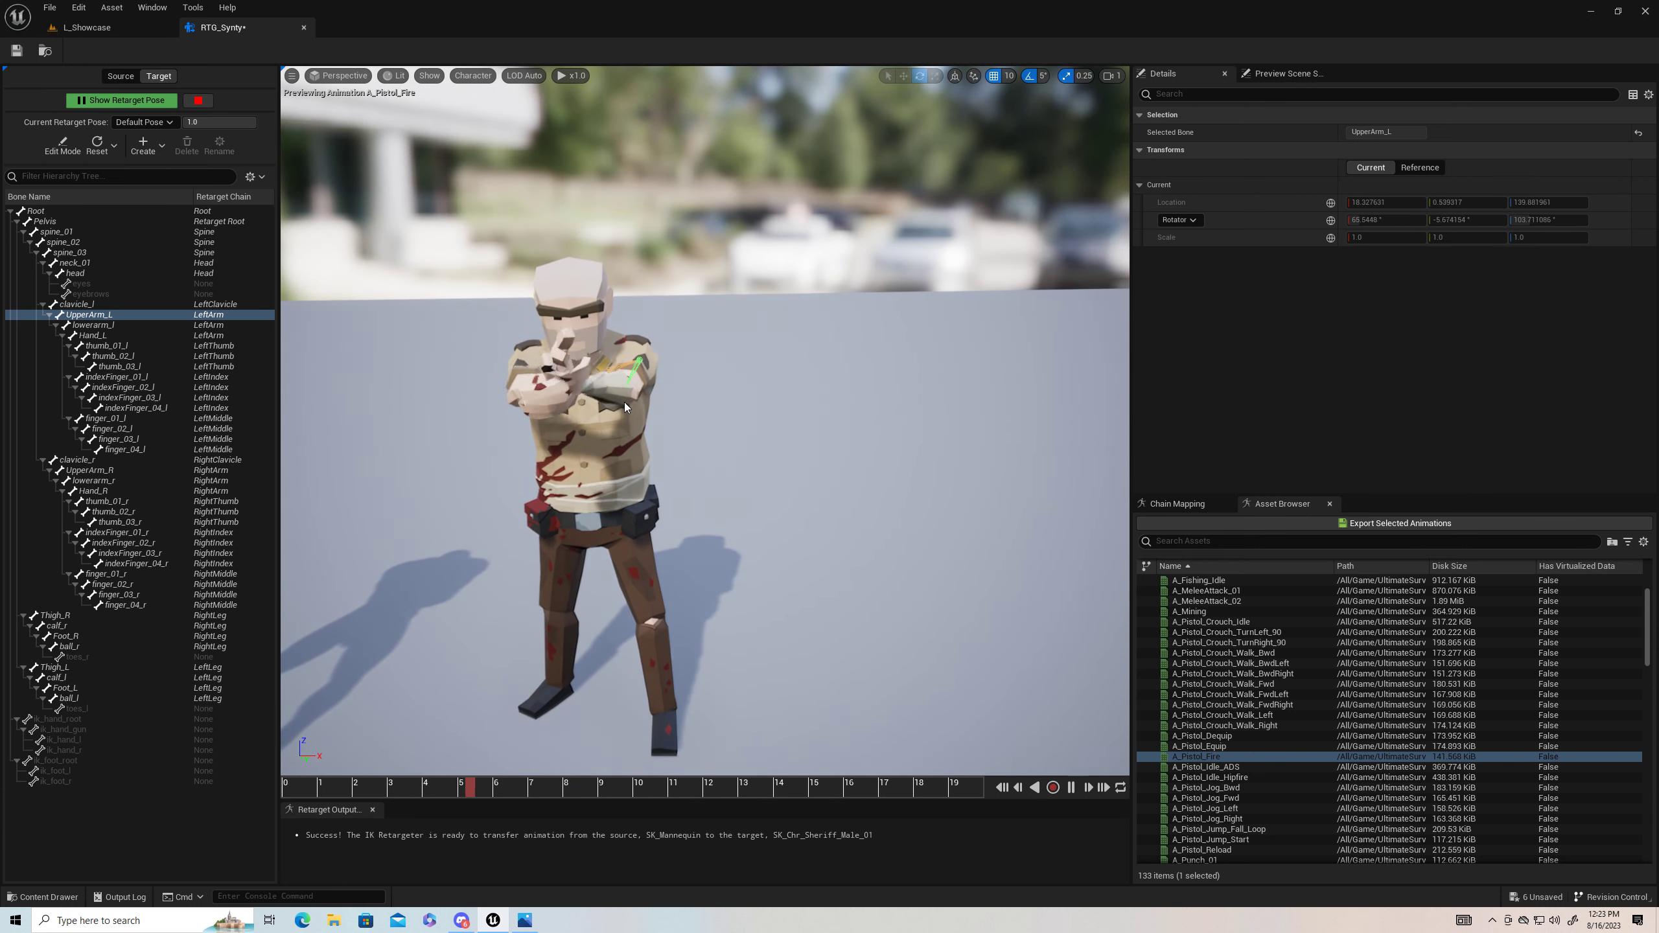
Step: Rotate UpperArm_L in the retarget pose to a relative Y offset of about -10° and check it in A_Pistol_Fire
{"action": "left_click", "coordinate": [64, 151]}
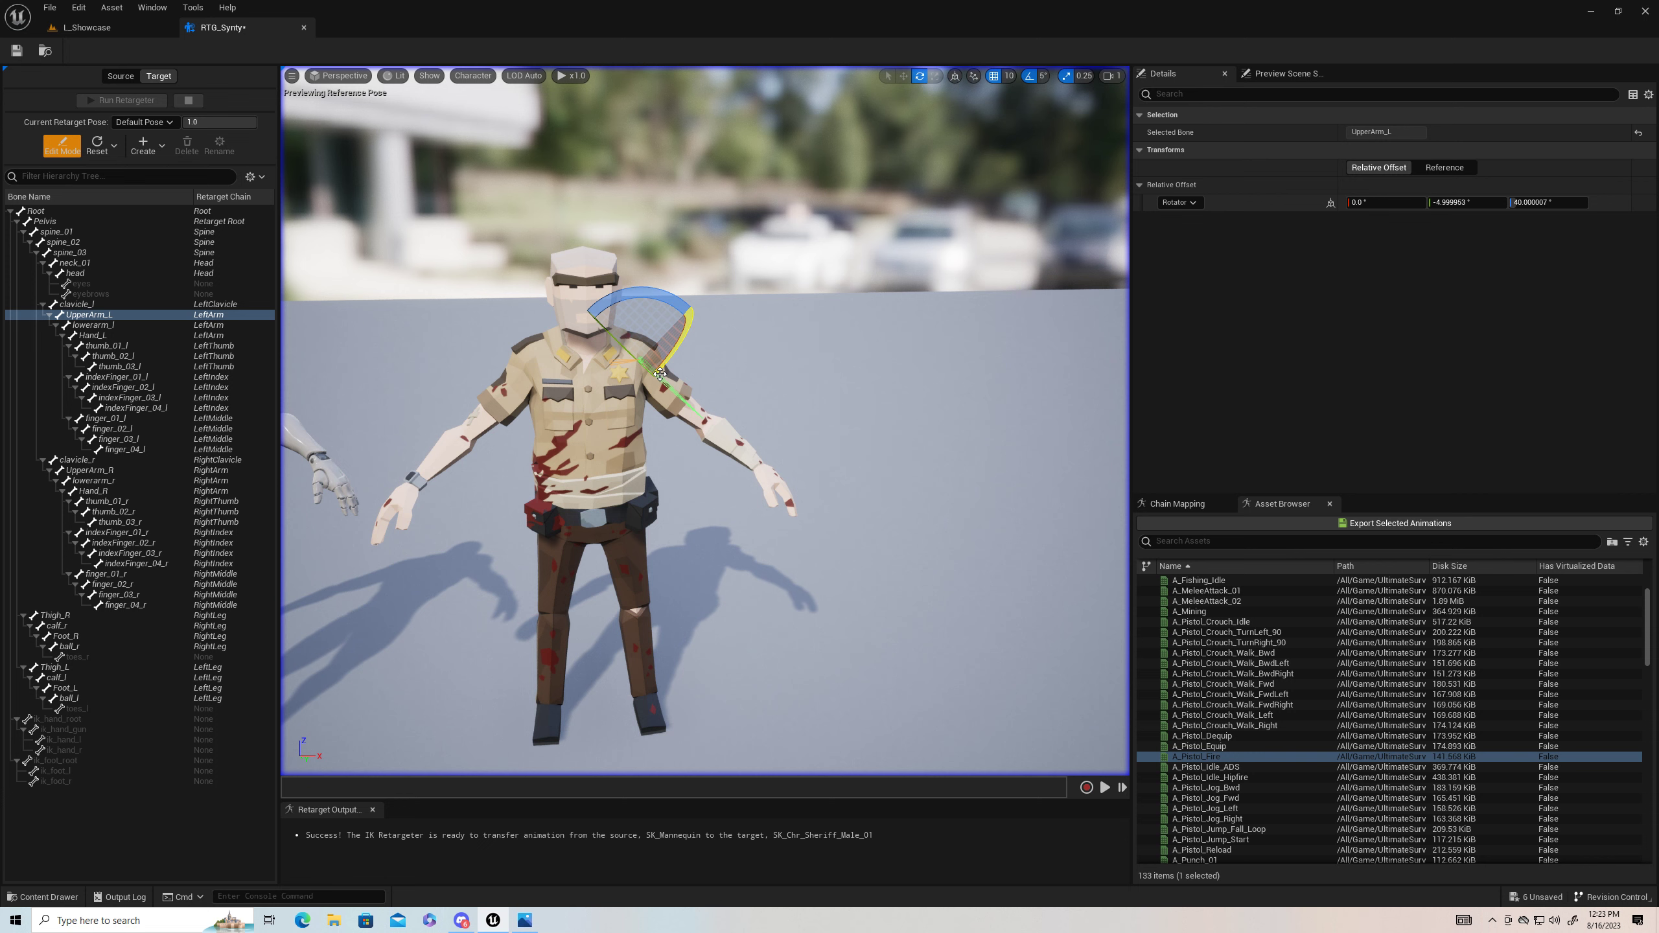
{"action": "right_click_drag", "start_coordinate": [660, 374], "coordinate": [569, 387]}
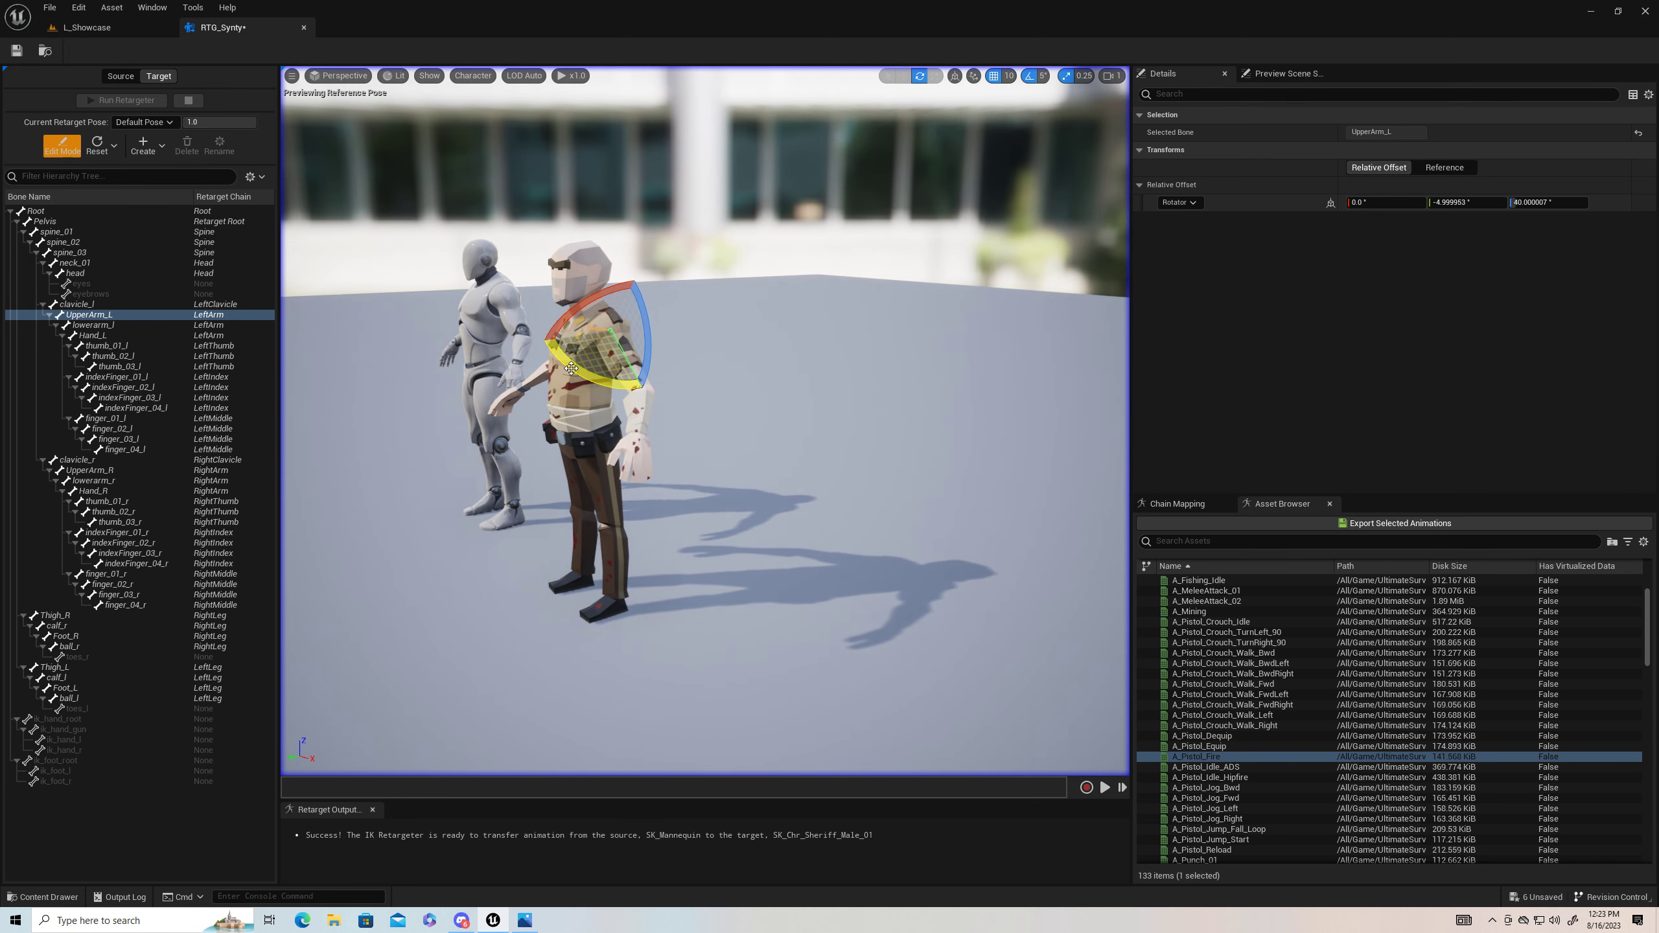
{"action": "left_click_drag", "start_coordinate": [581, 372], "coordinate": [574, 387]}
{"action": "left_click", "coordinate": [70, 143]}
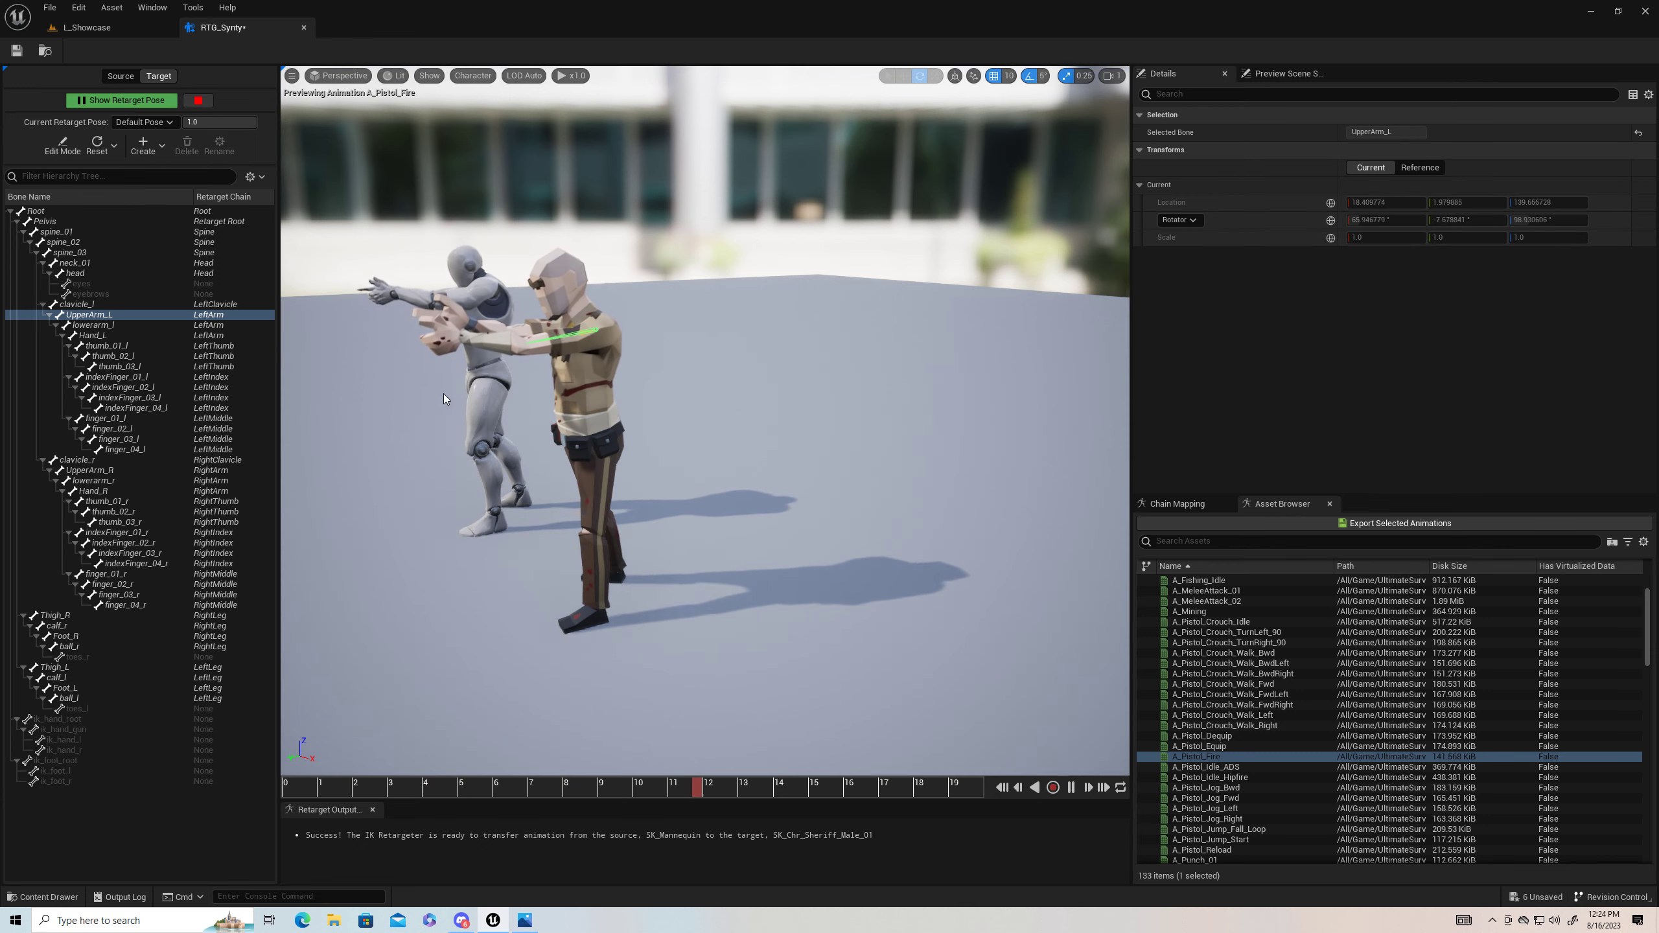
{"action": "right_click_drag", "start_coordinate": [443, 395], "coordinate": [346, 404]}
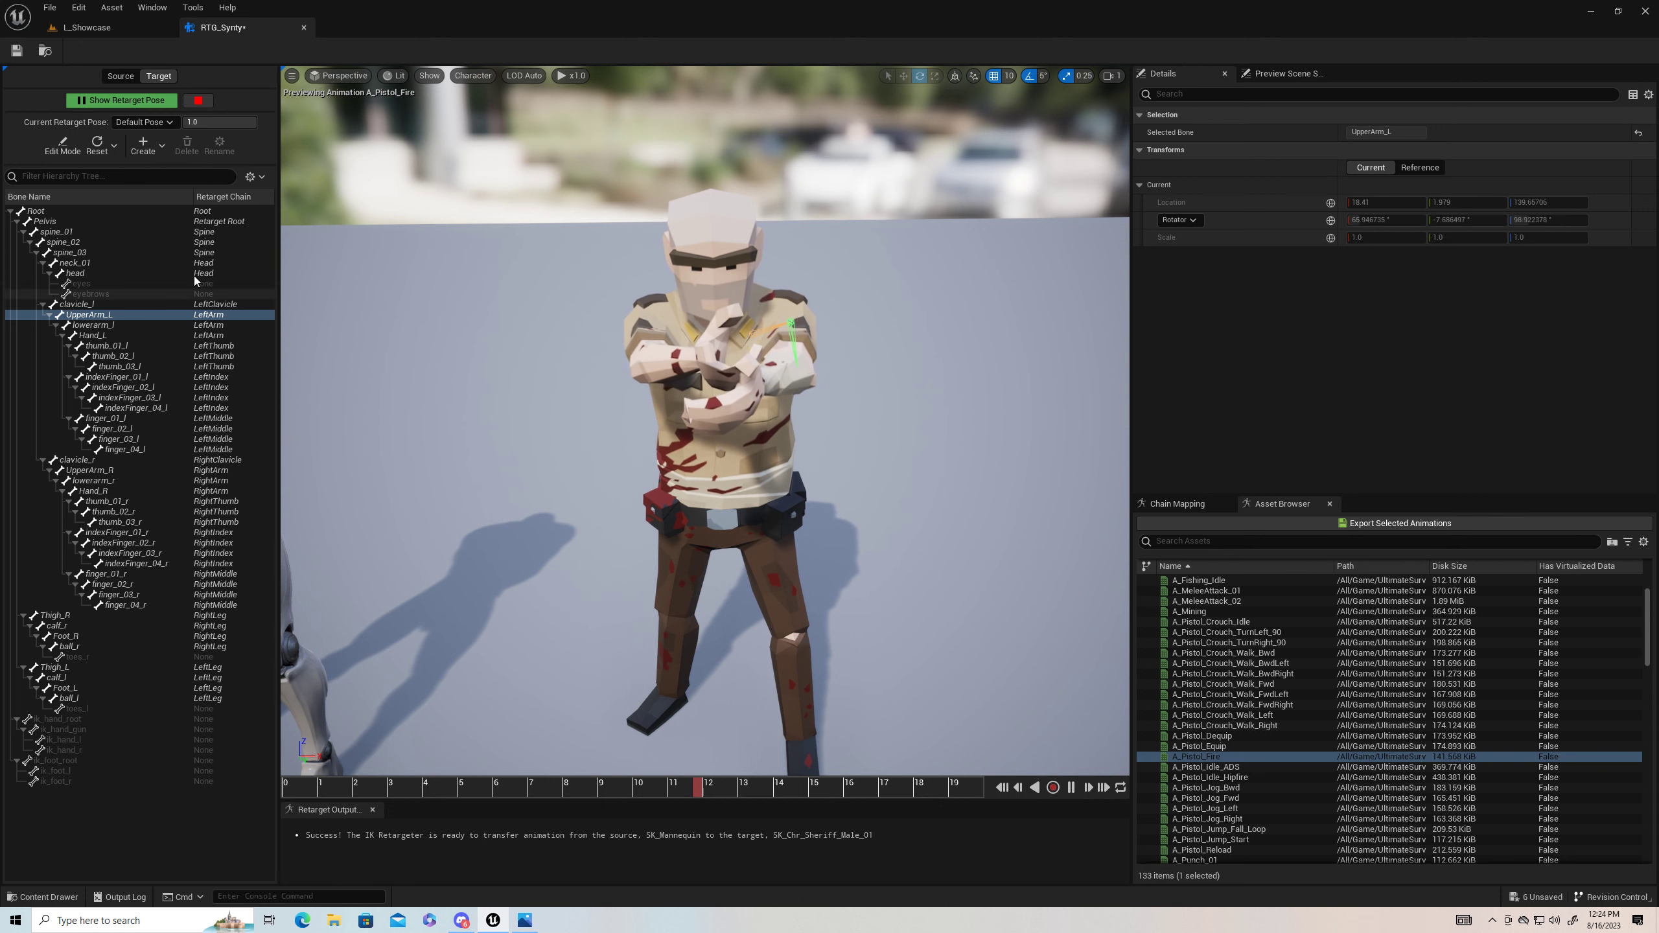
Step: Rotate UpperArm_L further to a relative Y offset of about -15° and replay the A_Pistol_Fire preview
{"action": "left_click", "coordinate": [60, 151]}
{"action": "right_click_drag", "start_coordinate": [707, 374], "coordinate": [606, 346]}
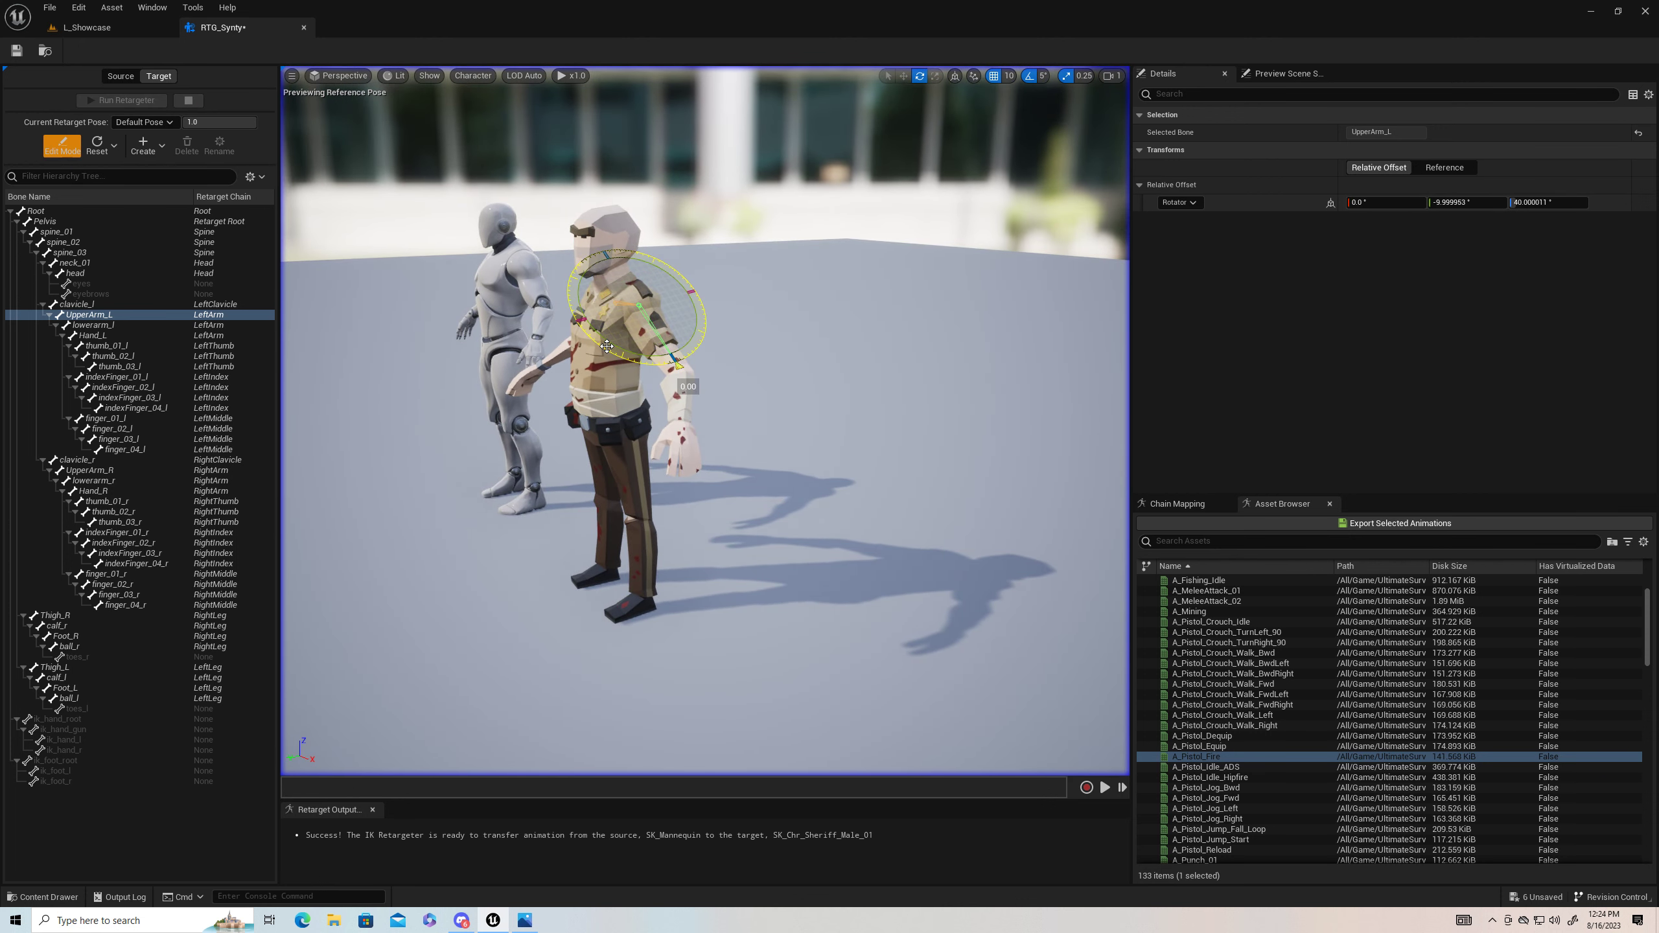
{"action": "left_click_drag", "start_coordinate": [688, 386], "coordinate": [498, 315]}
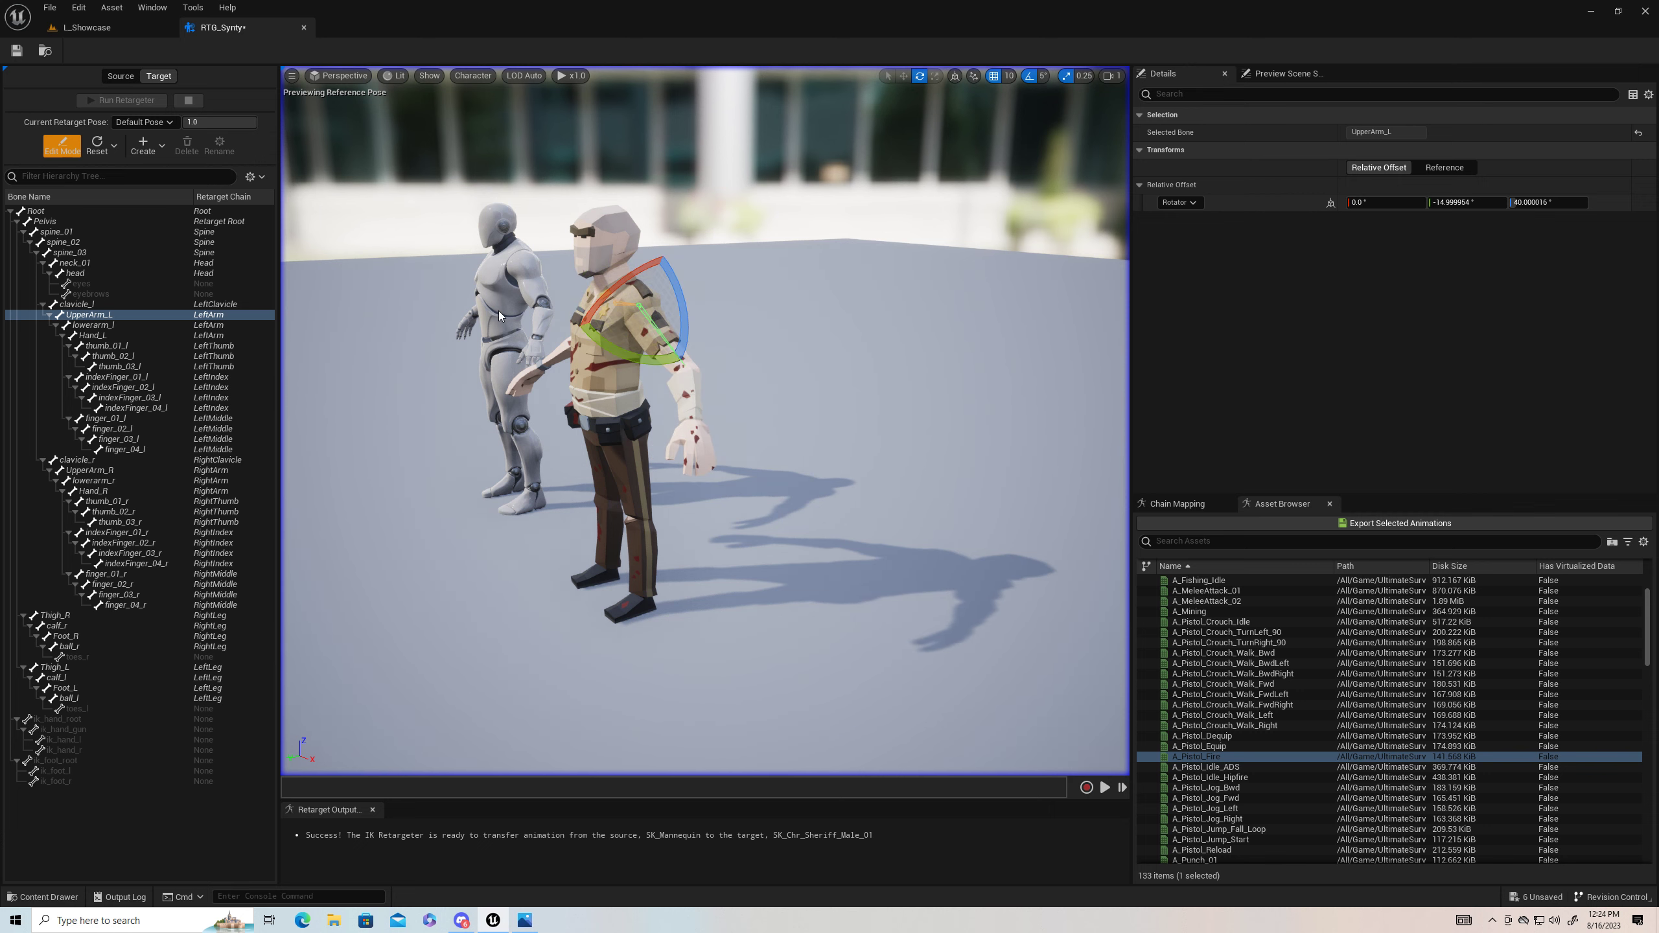
{"action": "left_click", "coordinate": [77, 155]}
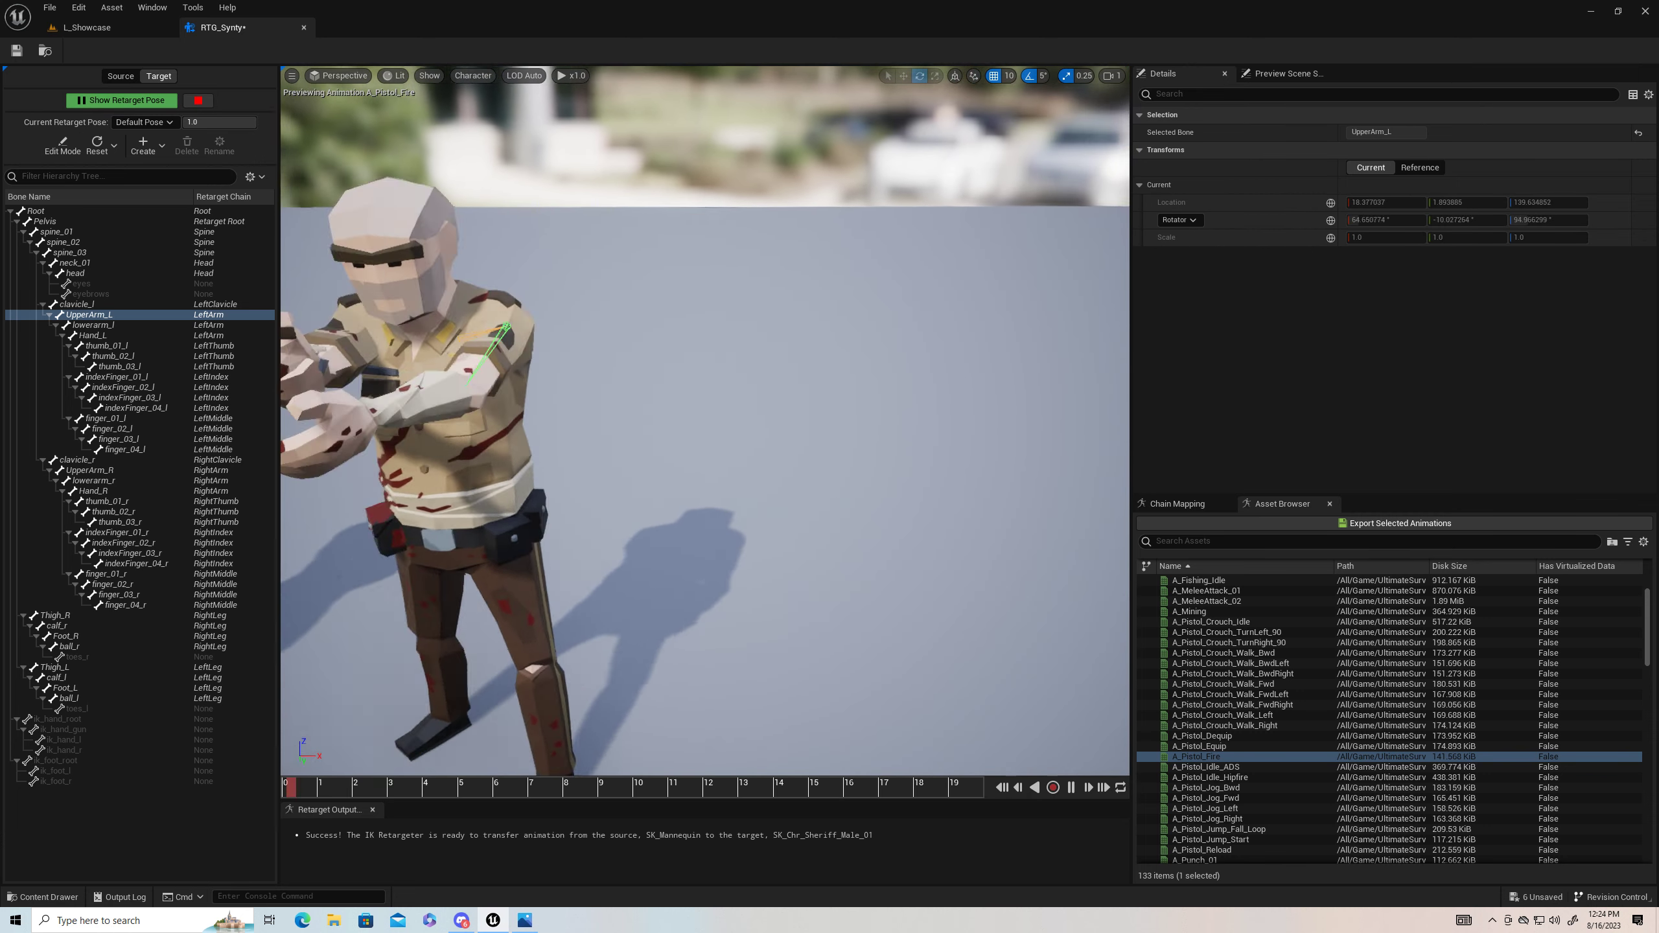
Step: Fine-tune UpperArm_L, rotate lowerarm_l to a relative offset of about 5.7°, 40°, 1.1°, and replay A_Pistol_Fire
{"action": "left_click", "coordinate": [63, 146]}
{"action": "right_click_drag", "start_coordinate": [767, 423], "coordinate": [644, 419]}
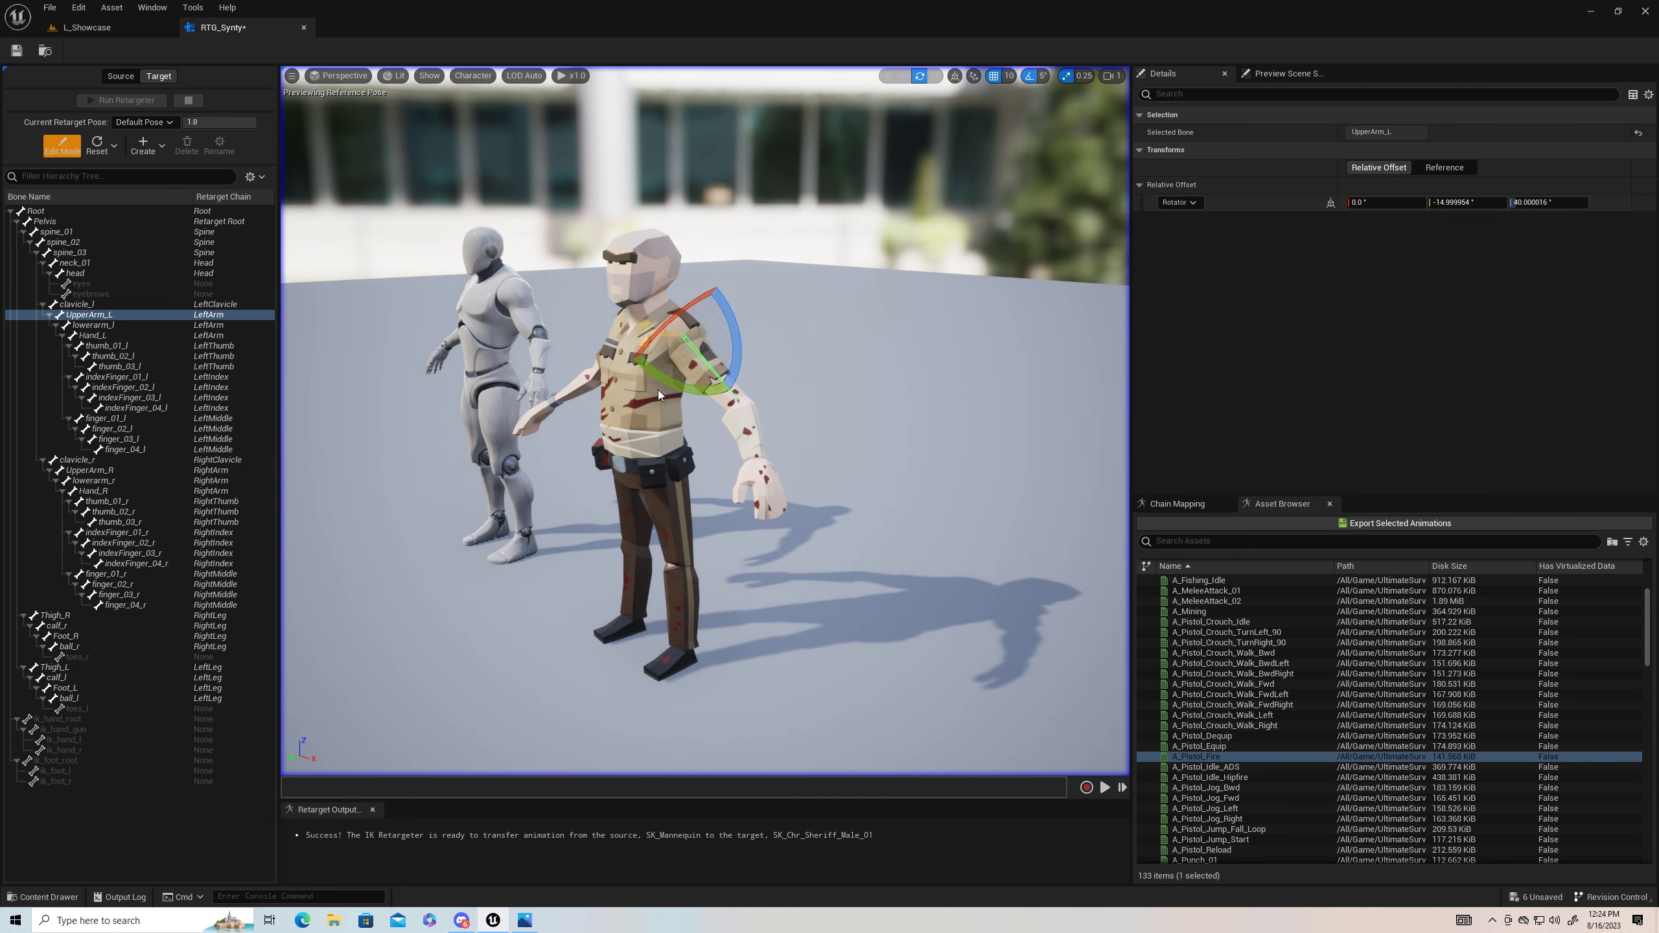
{"action": "left_click_drag", "start_coordinate": [726, 387], "coordinate": [727, 388]}
{"action": "left_click", "coordinate": [93, 325]}
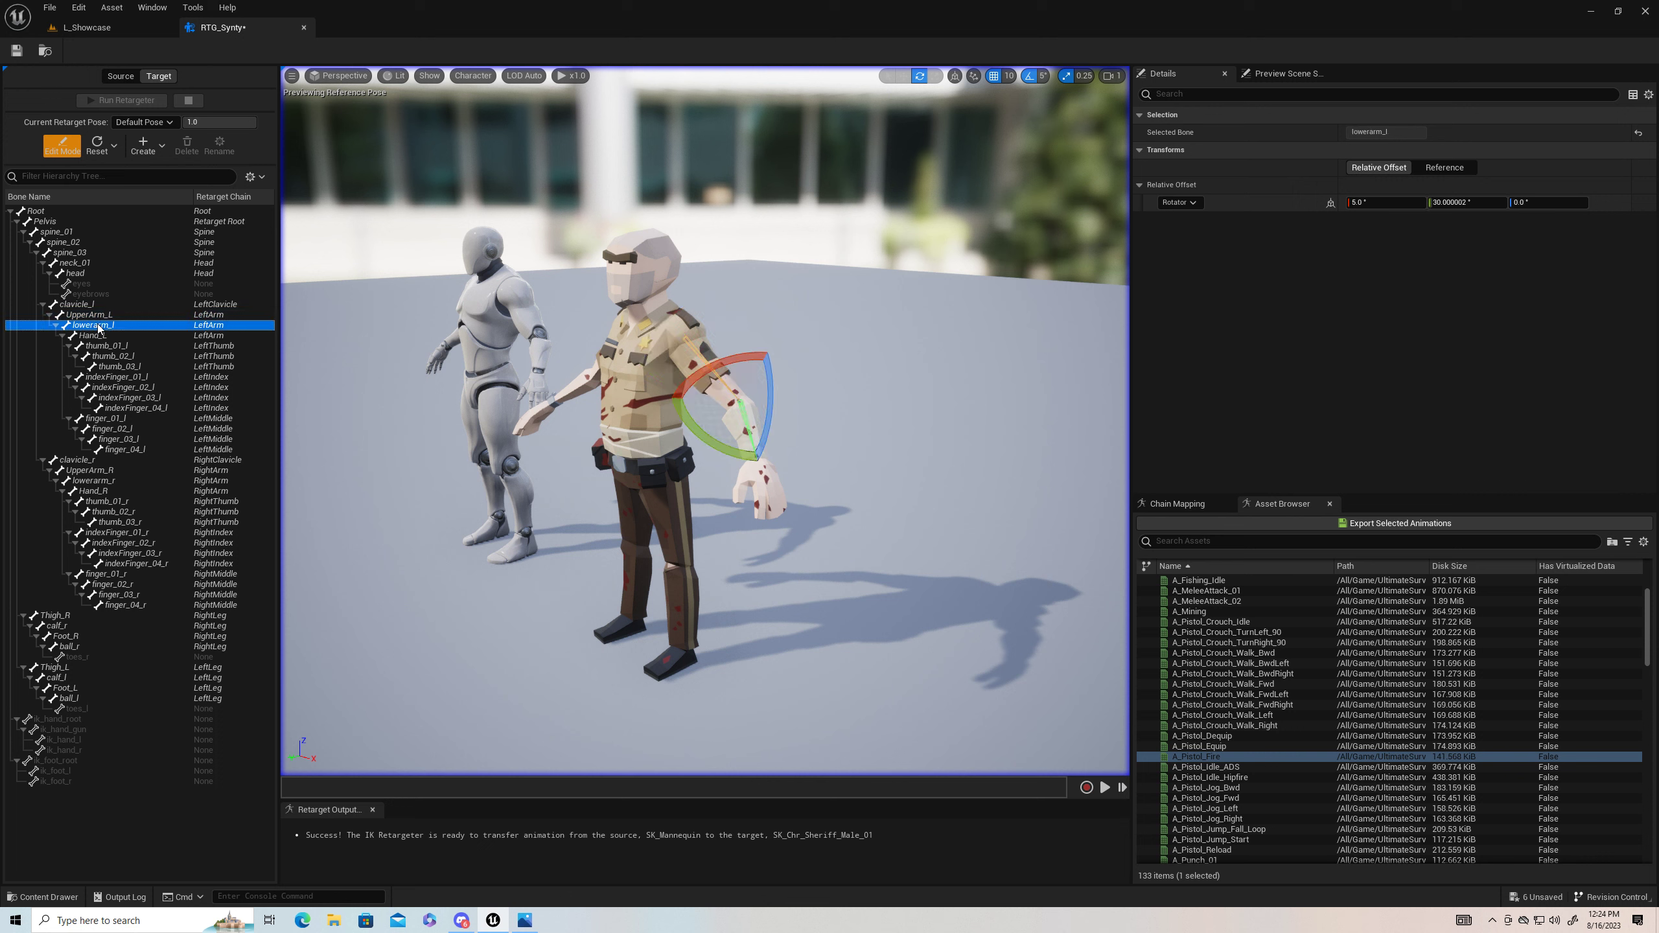
{"action": "left_click_drag", "start_coordinate": [711, 439], "coordinate": [715, 448]}
{"action": "left_click", "coordinate": [74, 154]}
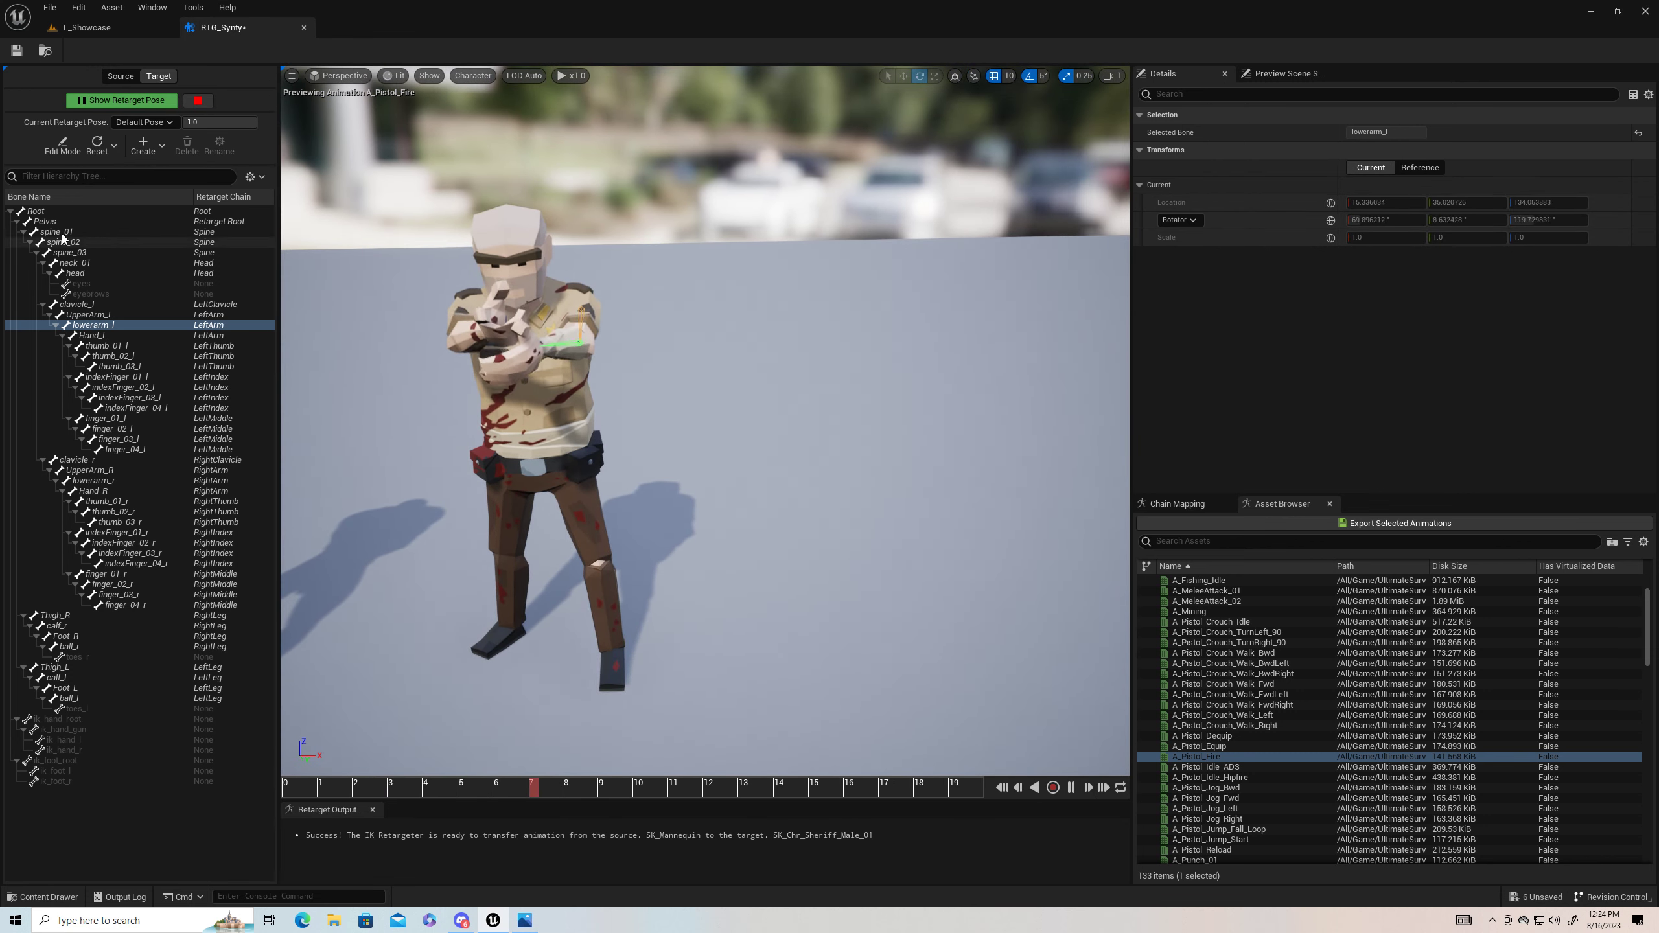
Step: Compare the sheriff's edited retarget pose with the mannequin's reference pose from the side and the front
{"action": "left_click", "coordinate": [76, 155]}
{"action": "right_click_drag", "start_coordinate": [681, 430], "coordinate": [568, 429]}
{"action": "key", "text": "d"}
{"action": "left_click_drag", "start_coordinate": [681, 430], "coordinate": [691, 434]}
{"action": "key", "text": "a"}
{"action": "right_click_drag", "start_coordinate": [691, 434], "coordinate": [856, 434]}
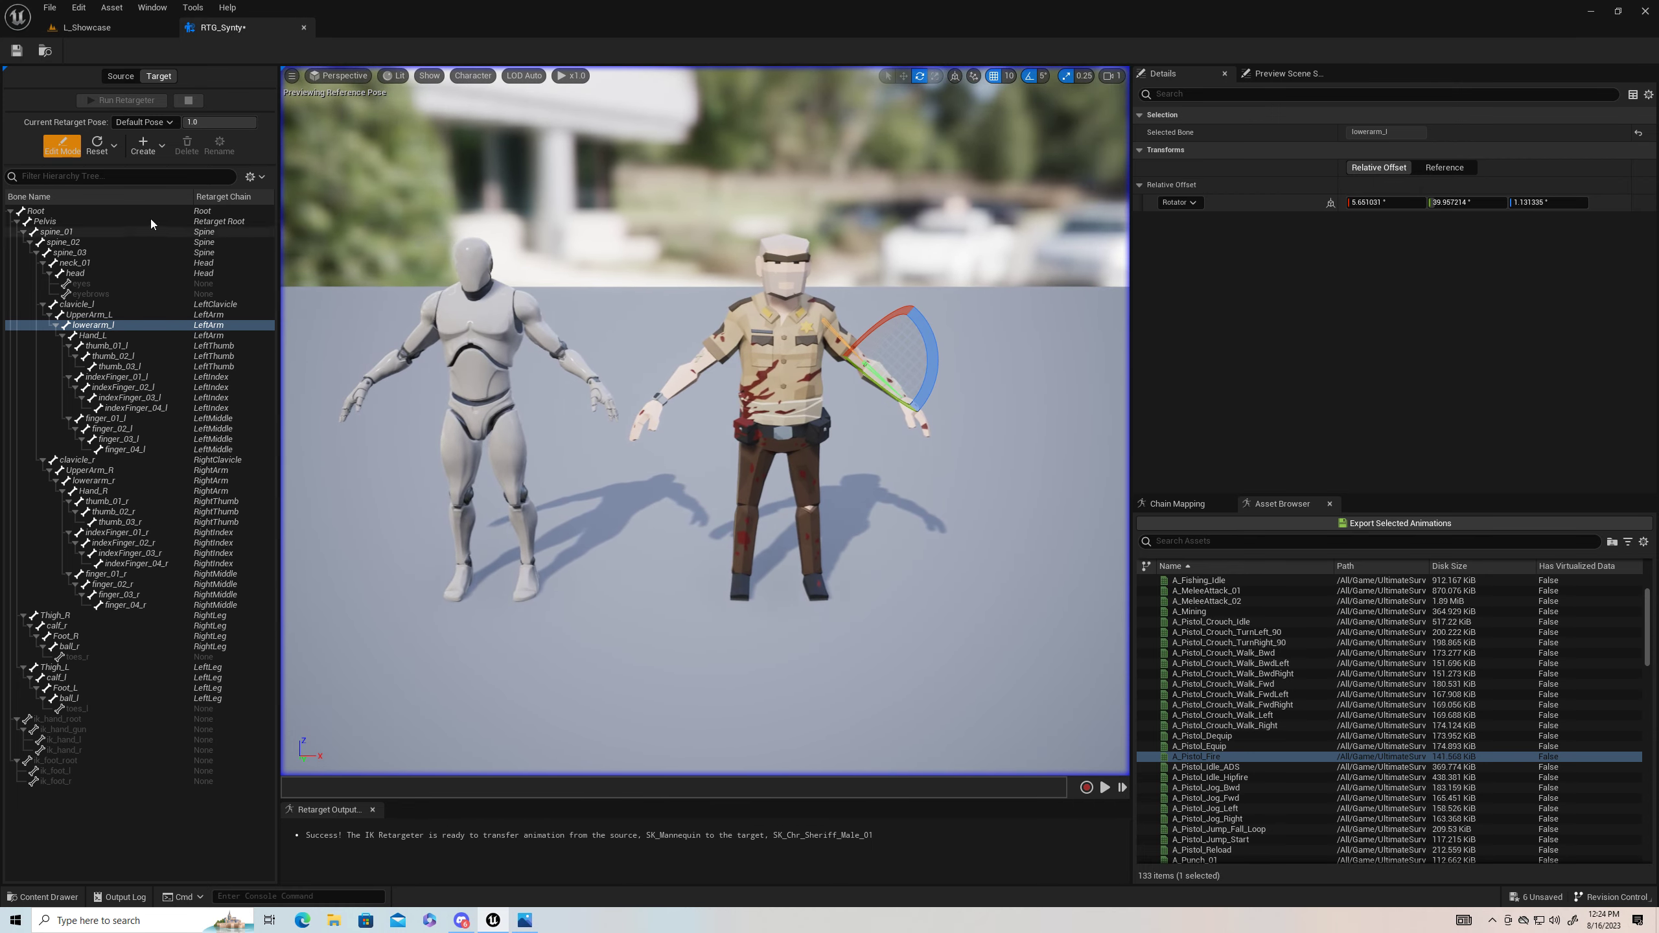
Step: Play A_Pistol_Fire again and compare the arm poses of the sheriff and the mannequin
{"action": "left_click", "coordinate": [60, 151]}
{"action": "right_click_drag", "start_coordinate": [618, 442], "coordinate": [411, 493]}
{"action": "key", "text": "w"}
{"action": "key", "text": "d"}
{"action": "key", "text": "a"}
{"action": "right_click_drag", "start_coordinate": [706, 418], "coordinate": [895, 448]}
{"action": "key", "text": "s"}
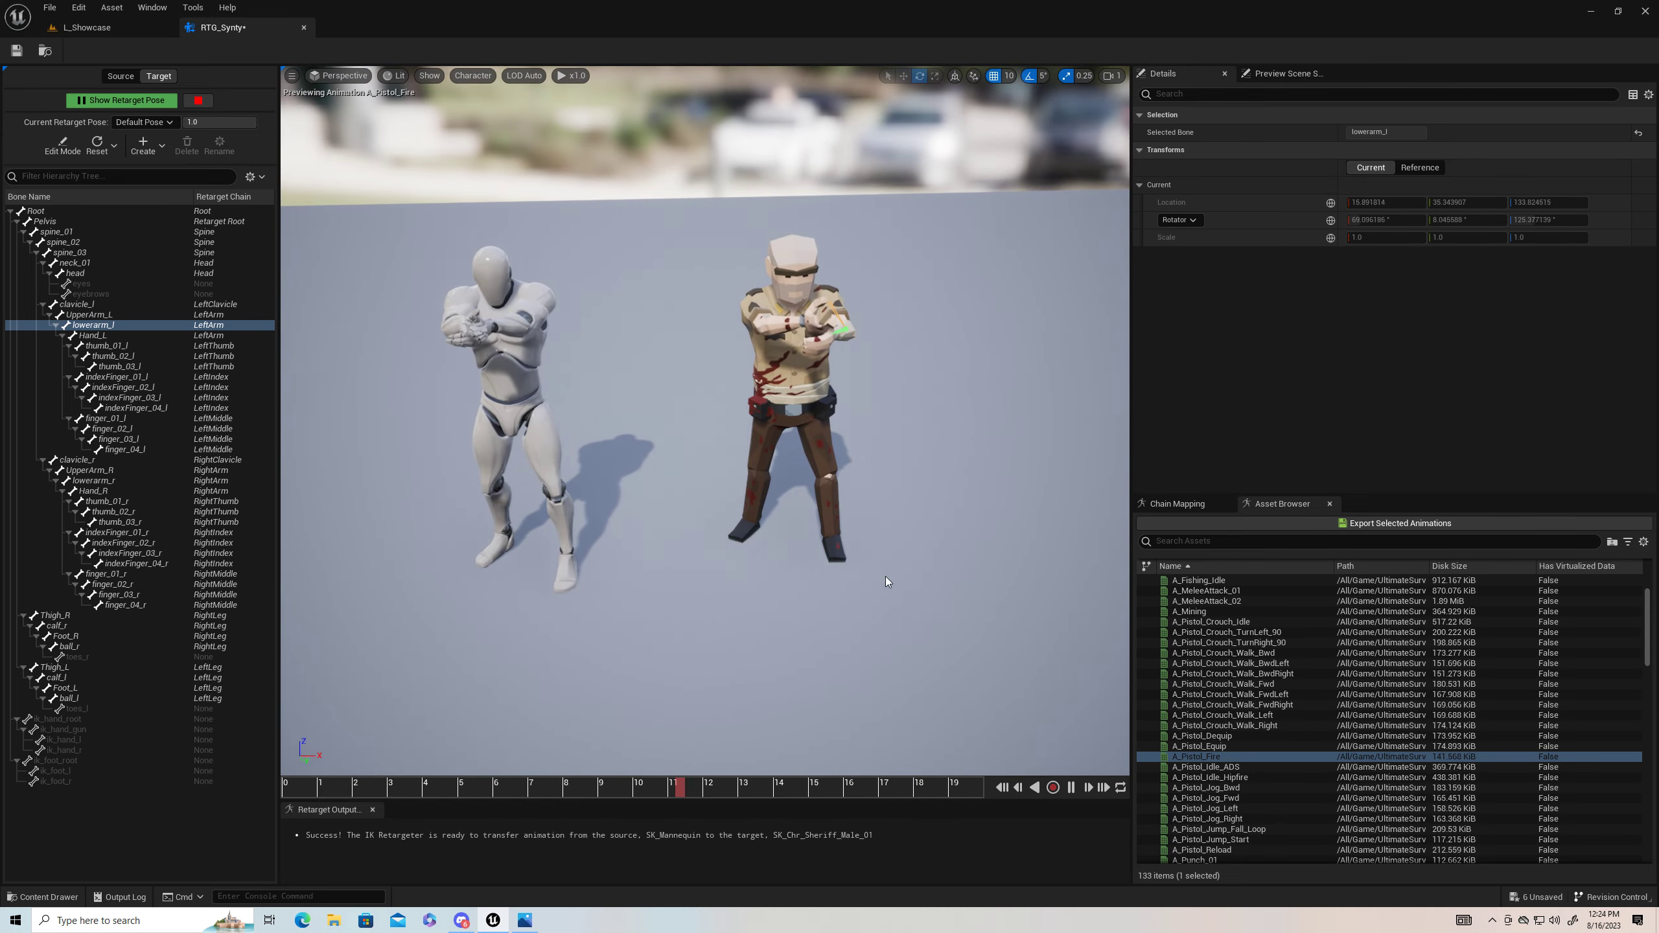
Step: Preview A_Pistol_Crouch_Walk_Bwd, examine the sheriff's hands and left arm up close, and pause the playback
{"action": "left_click", "coordinate": [1204, 715]}
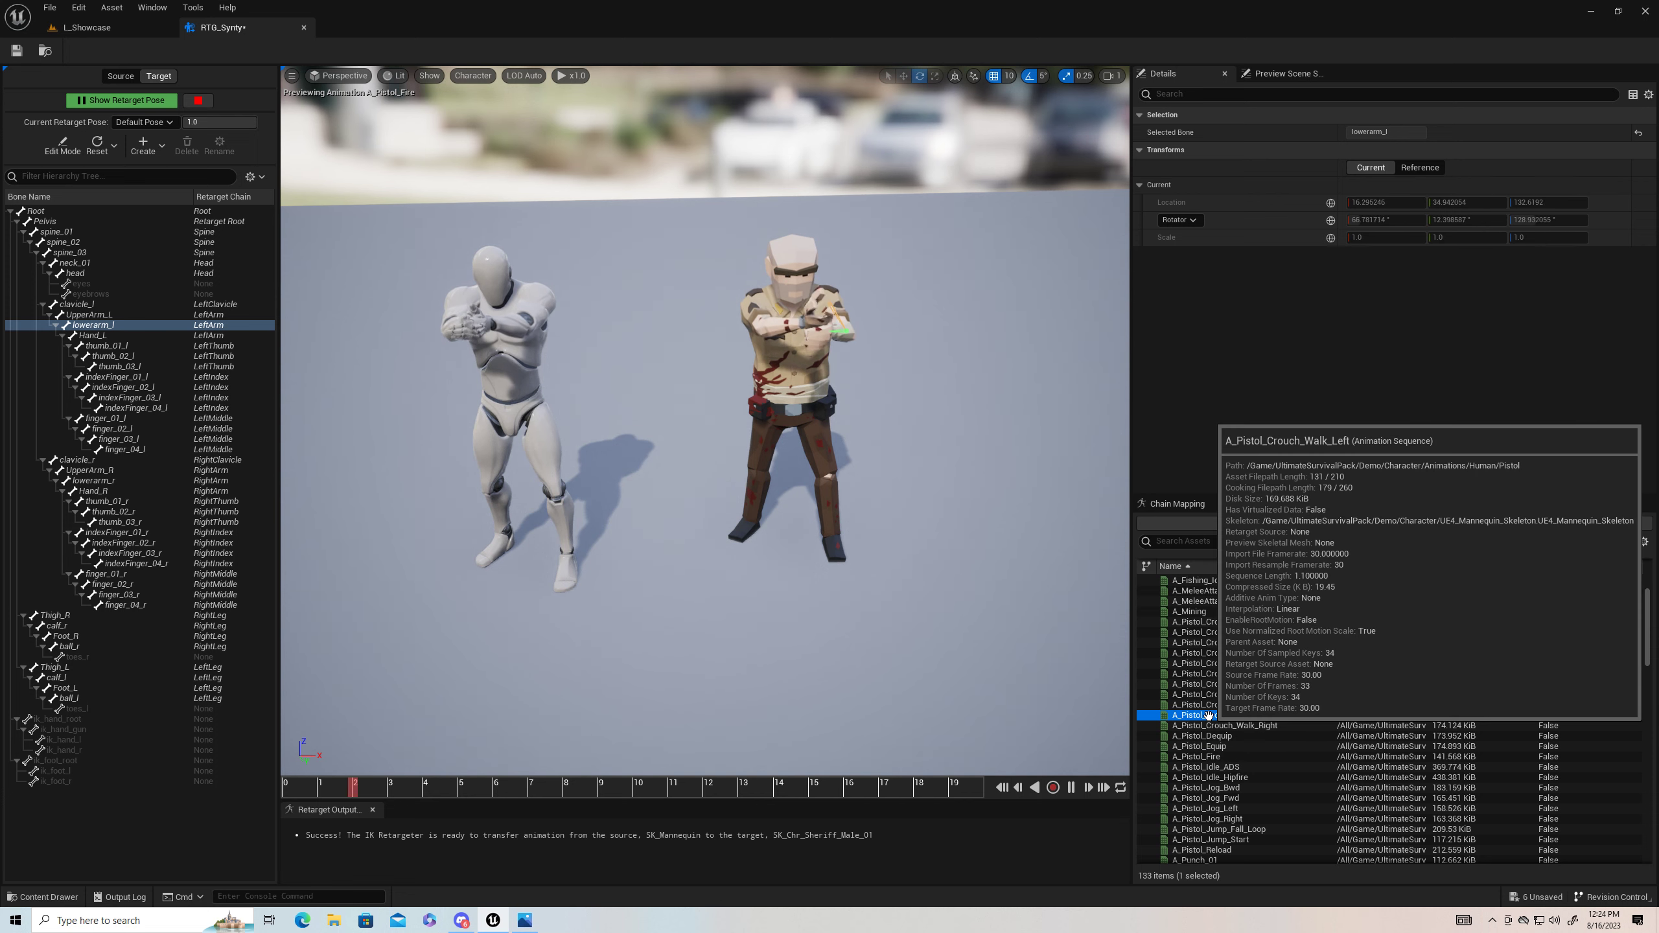
{"action": "left_click", "coordinate": [1215, 652]}
{"action": "key", "text": "d"}
{"action": "right_click_drag", "start_coordinate": [843, 553], "coordinate": [767, 555]}
{"action": "key", "text": "a"}
{"action": "key", "text": "d"}
{"action": "key", "text": "w"}
{"action": "key", "text": "a"}
{"action": "key", "text": "d"}
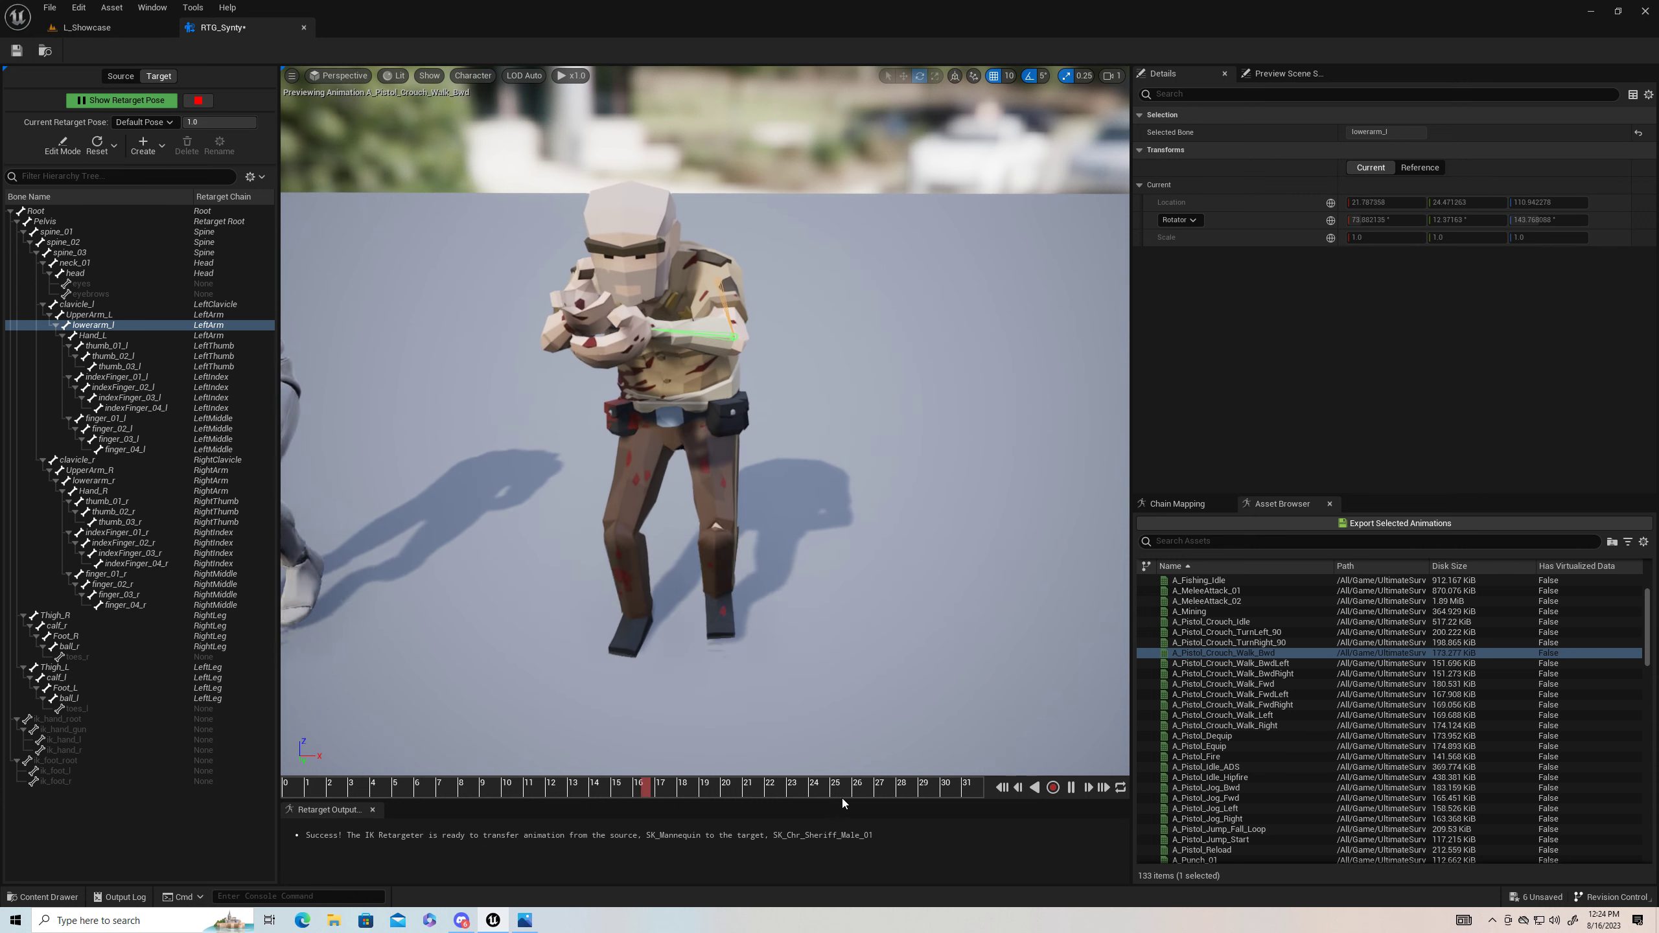
{"action": "left_click", "coordinate": [1070, 788]}
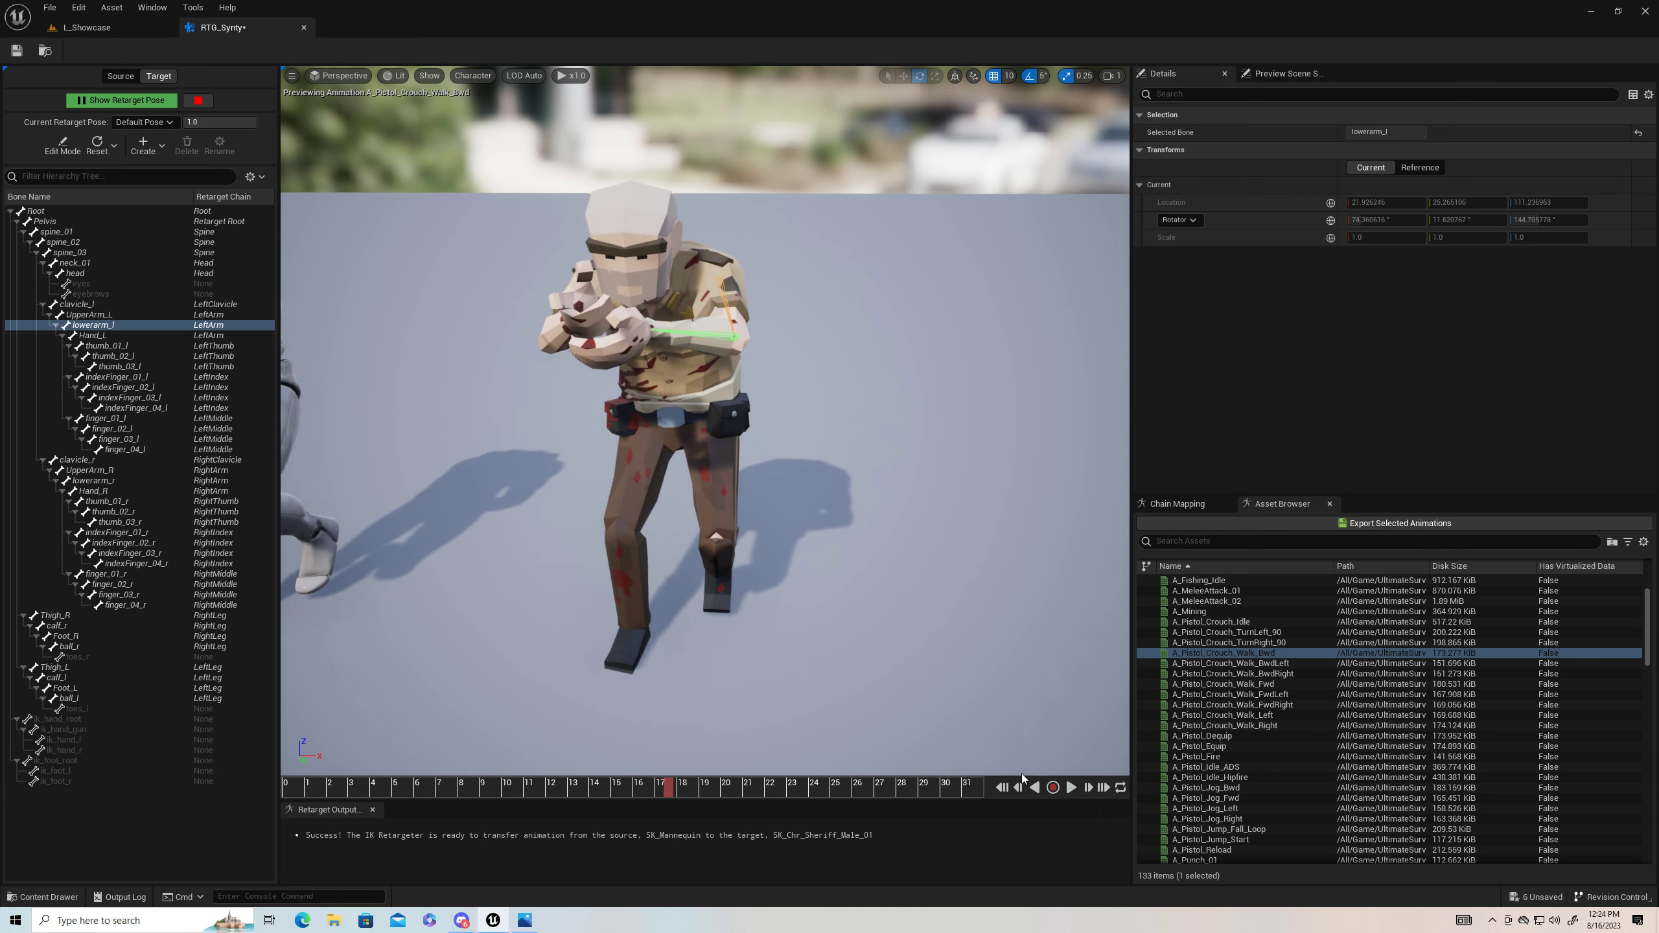
Step: Rotate lowerarm_l in the retarget pose to a relative offset of about 6.1°, 44.9°, 1.8°
{"action": "left_click", "coordinate": [67, 150]}
{"action": "right_click_drag", "start_coordinate": [799, 375], "coordinate": [628, 343]}
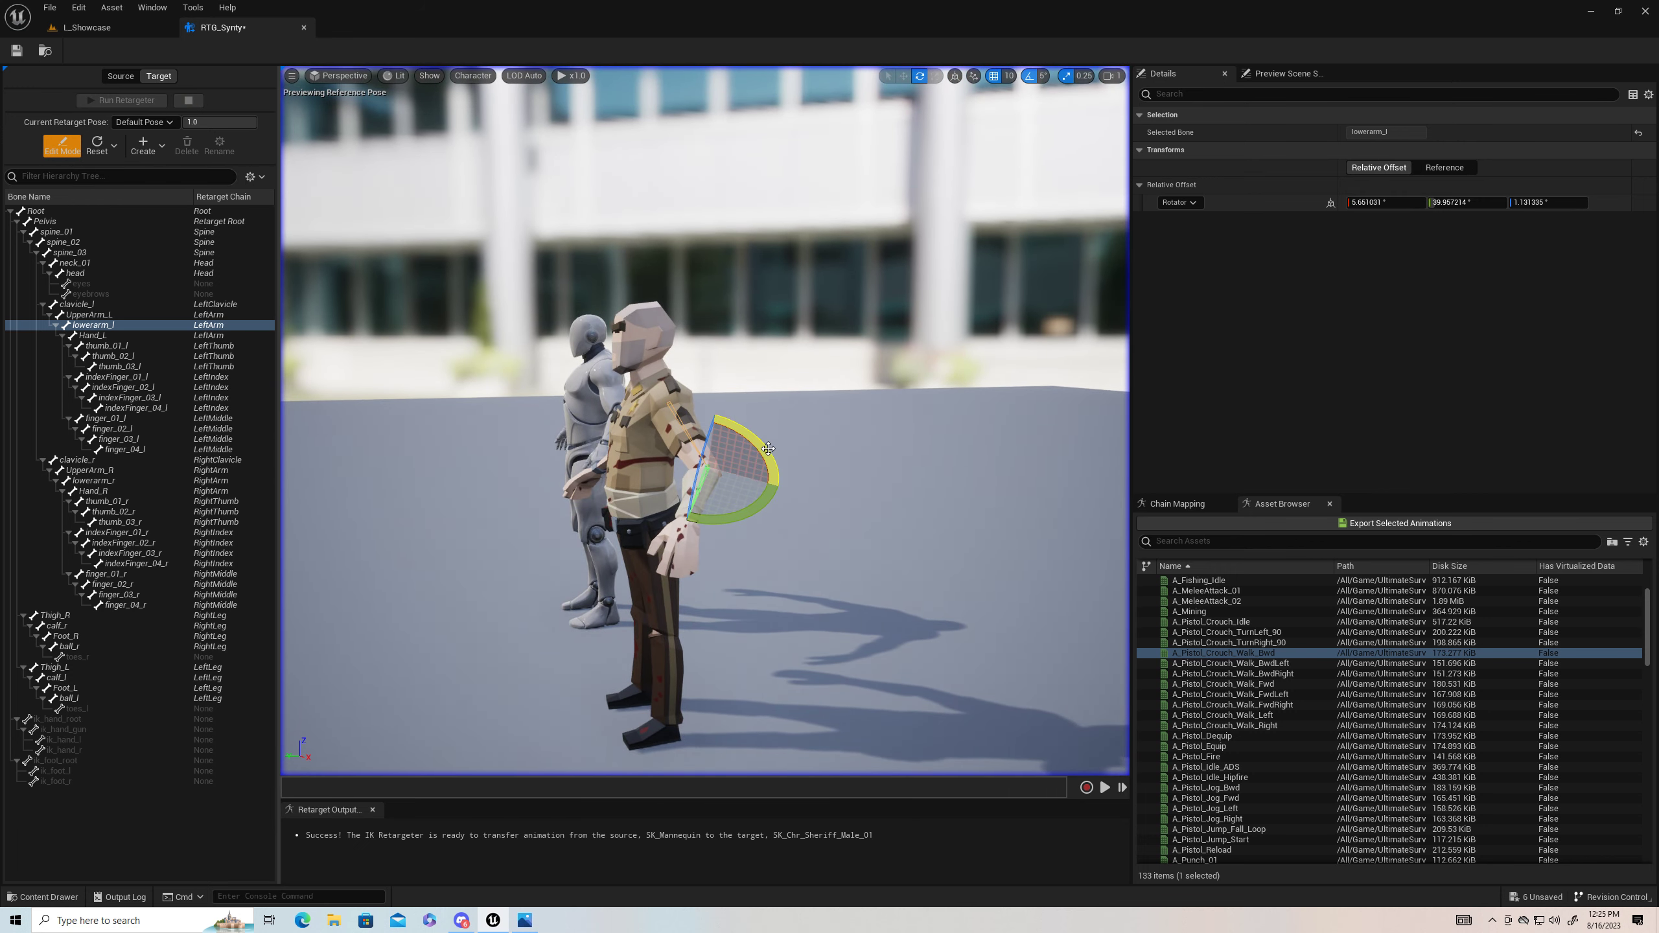
{"action": "left_click_drag", "start_coordinate": [768, 449], "coordinate": [768, 449]}
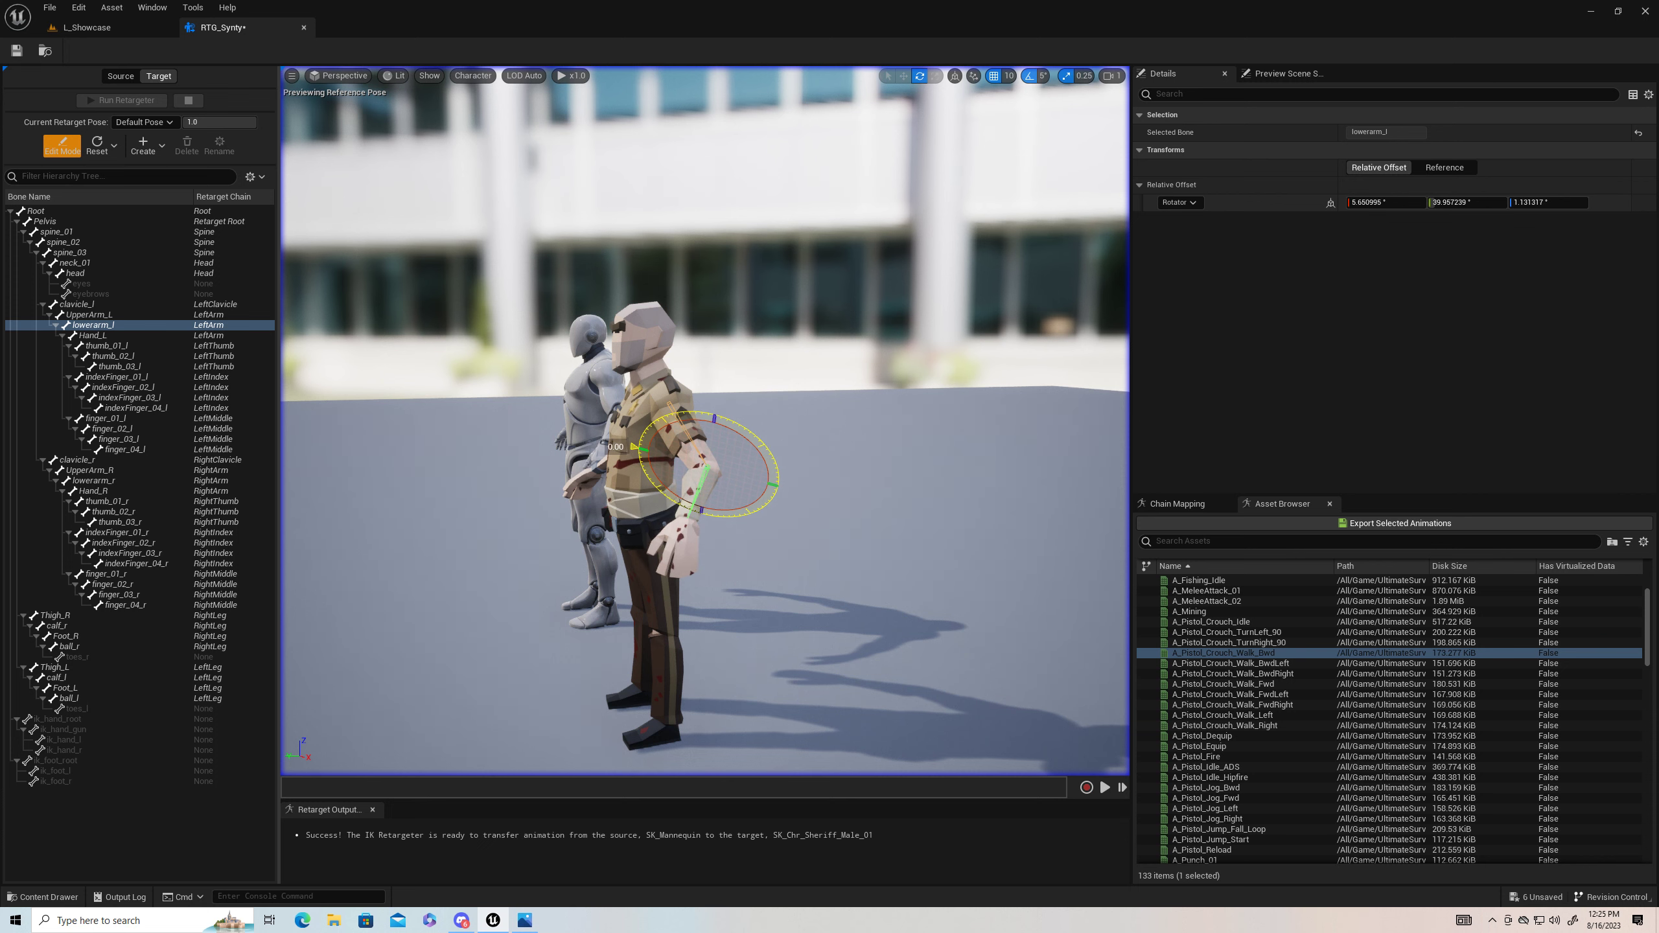
{"action": "left_click_drag", "start_coordinate": [729, 514], "coordinate": [723, 514]}
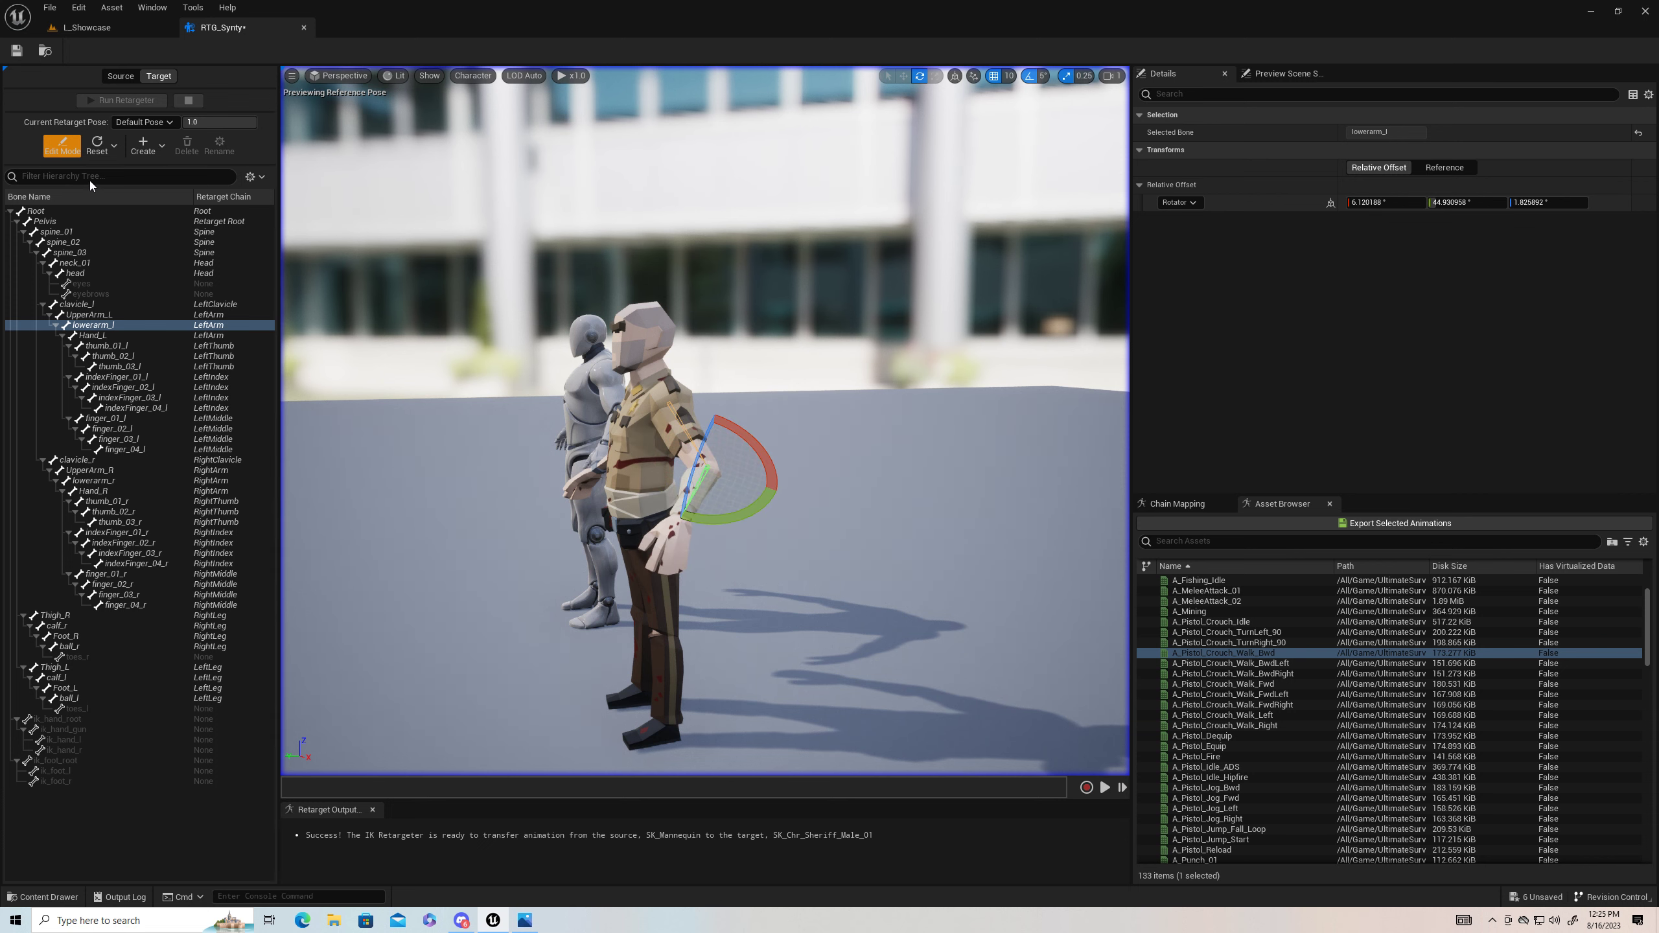
Step: Leave retarget pose editing and compare the sheriff and mannequin from the front while A_Pistol_Crouch_Walk_Bwd plays
{"action": "left_click", "coordinate": [64, 150]}
{"action": "right_click_drag", "start_coordinate": [474, 528], "coordinate": [706, 529]}
{"action": "key", "text": "a"}
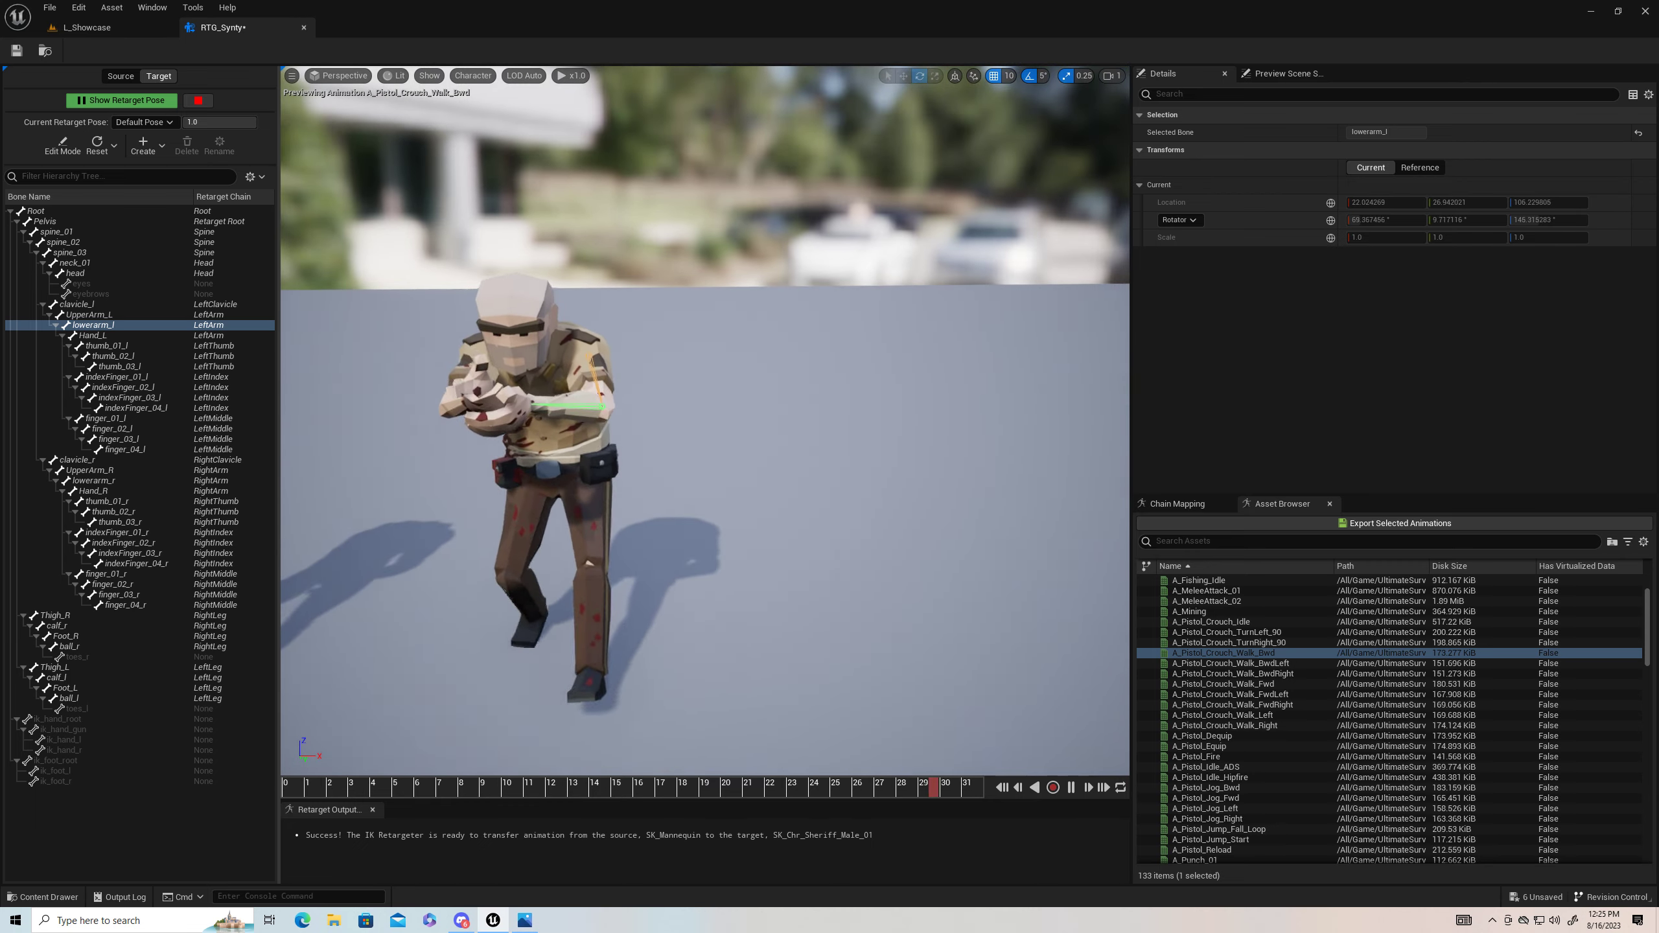
{"action": "key", "text": "a"}
{"action": "key", "text": "d"}
{"action": "key", "text": "a"}
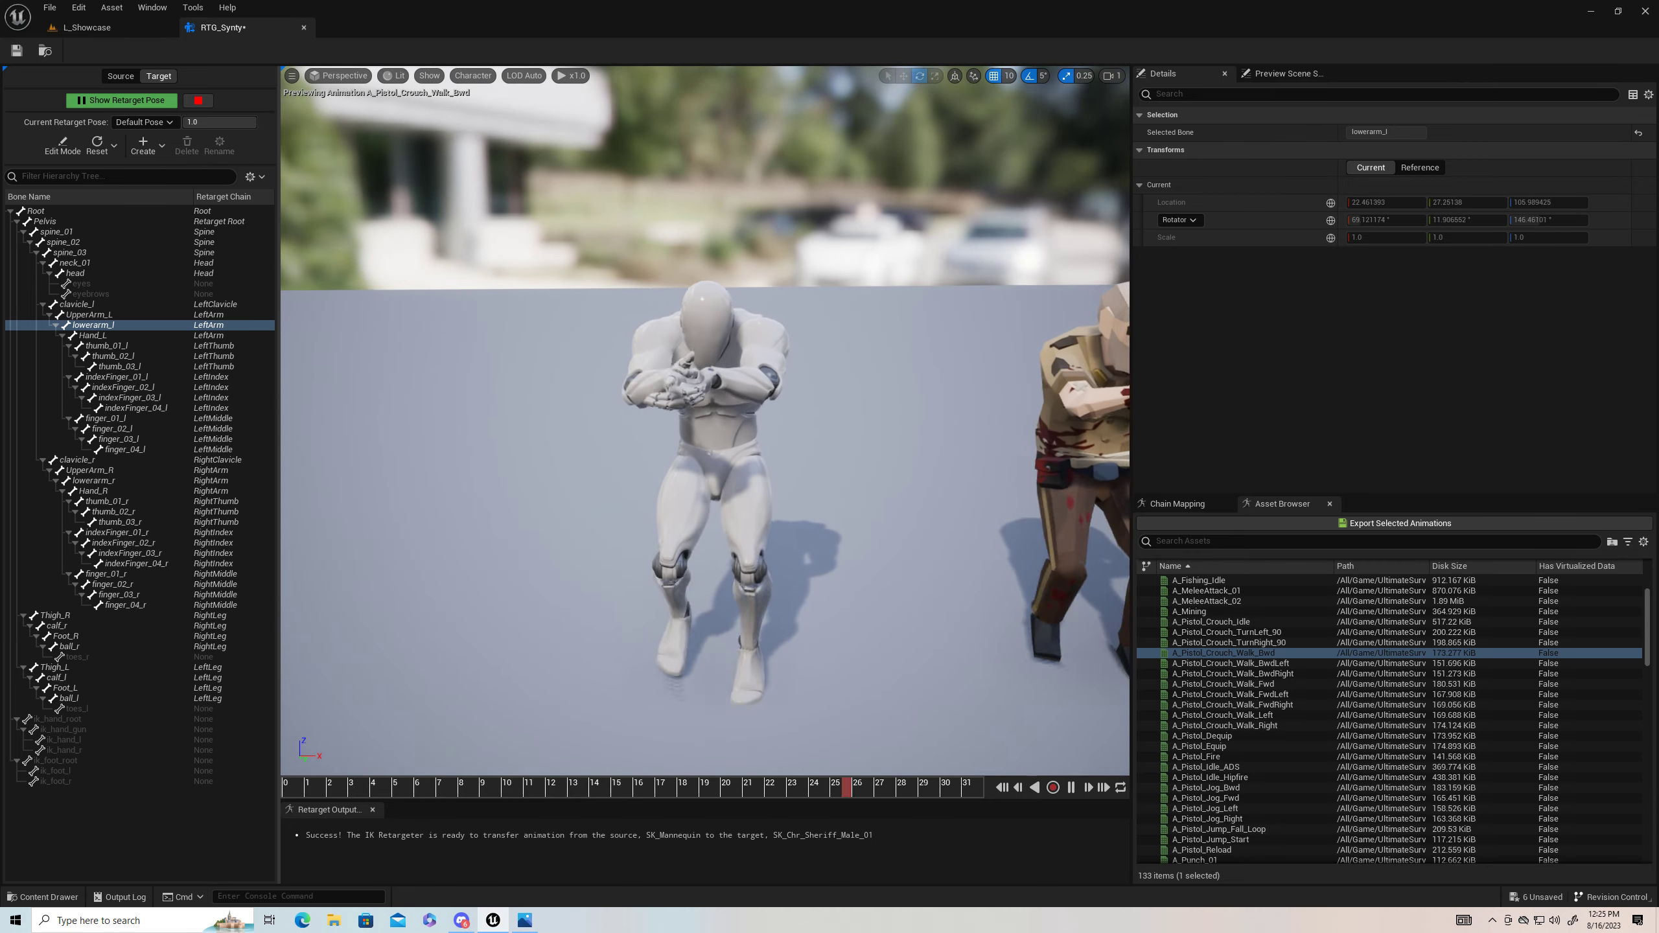
{"action": "key", "text": "d"}
{"action": "key", "text": "d"}
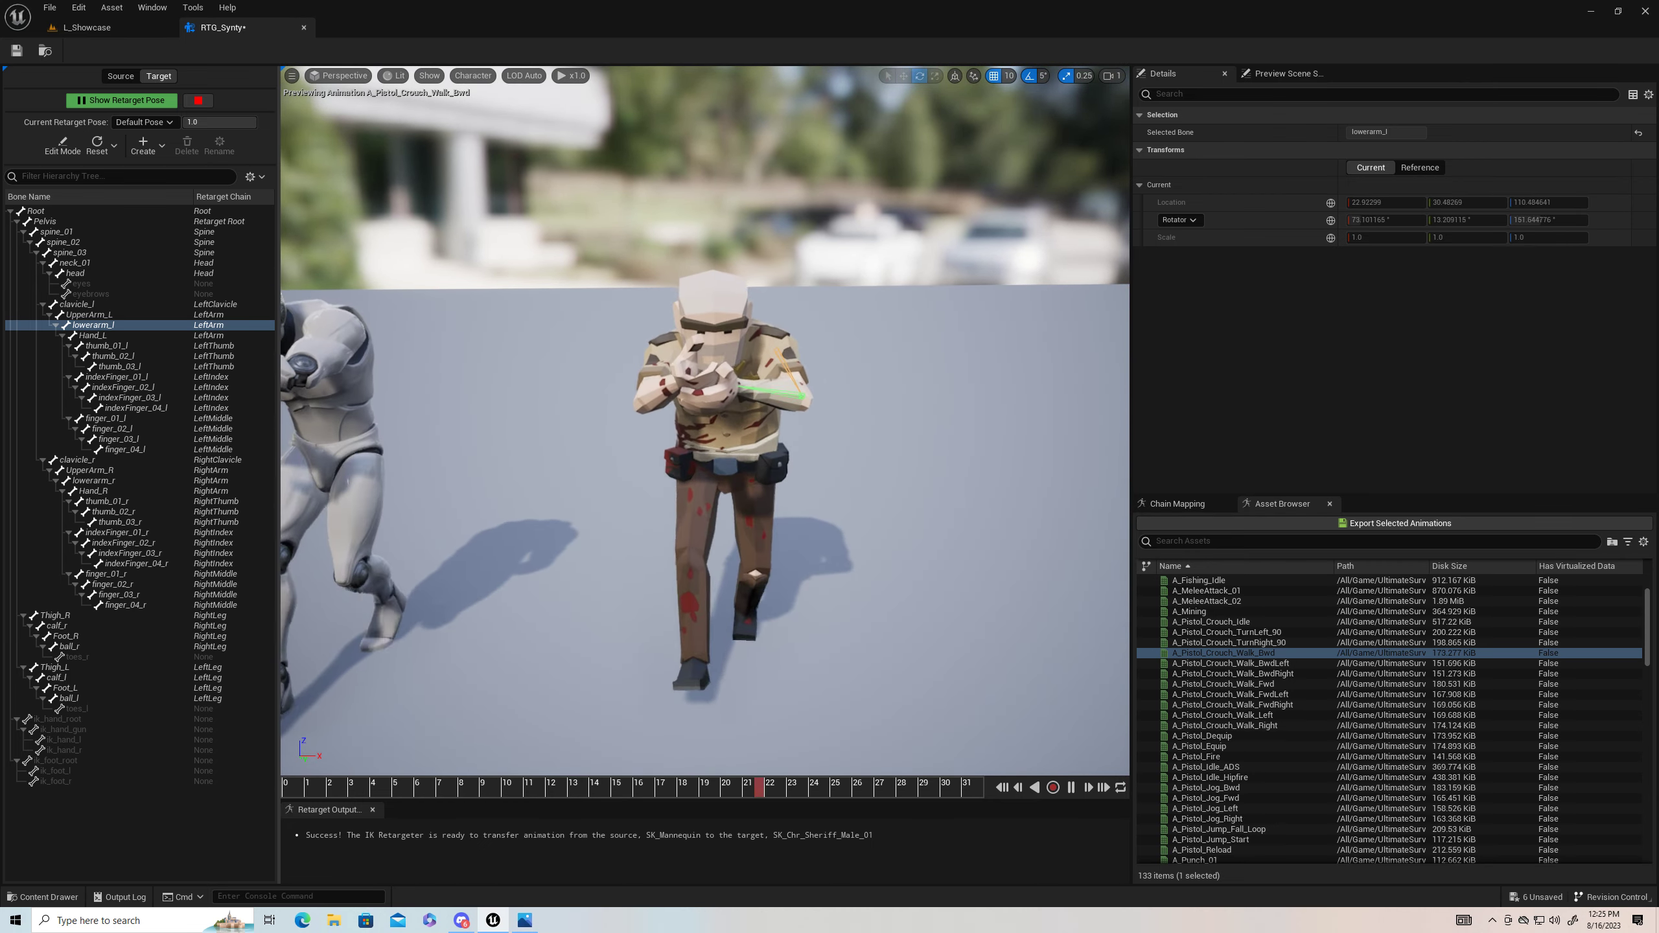
Step: Preview A_Pistol_Dequip, A_Pistol_Equip, A_Mining and A_Punch_02 on the sheriff and the mannequin
{"action": "double_click", "coordinate": [1190, 735]}
{"action": "key", "text": "s"}
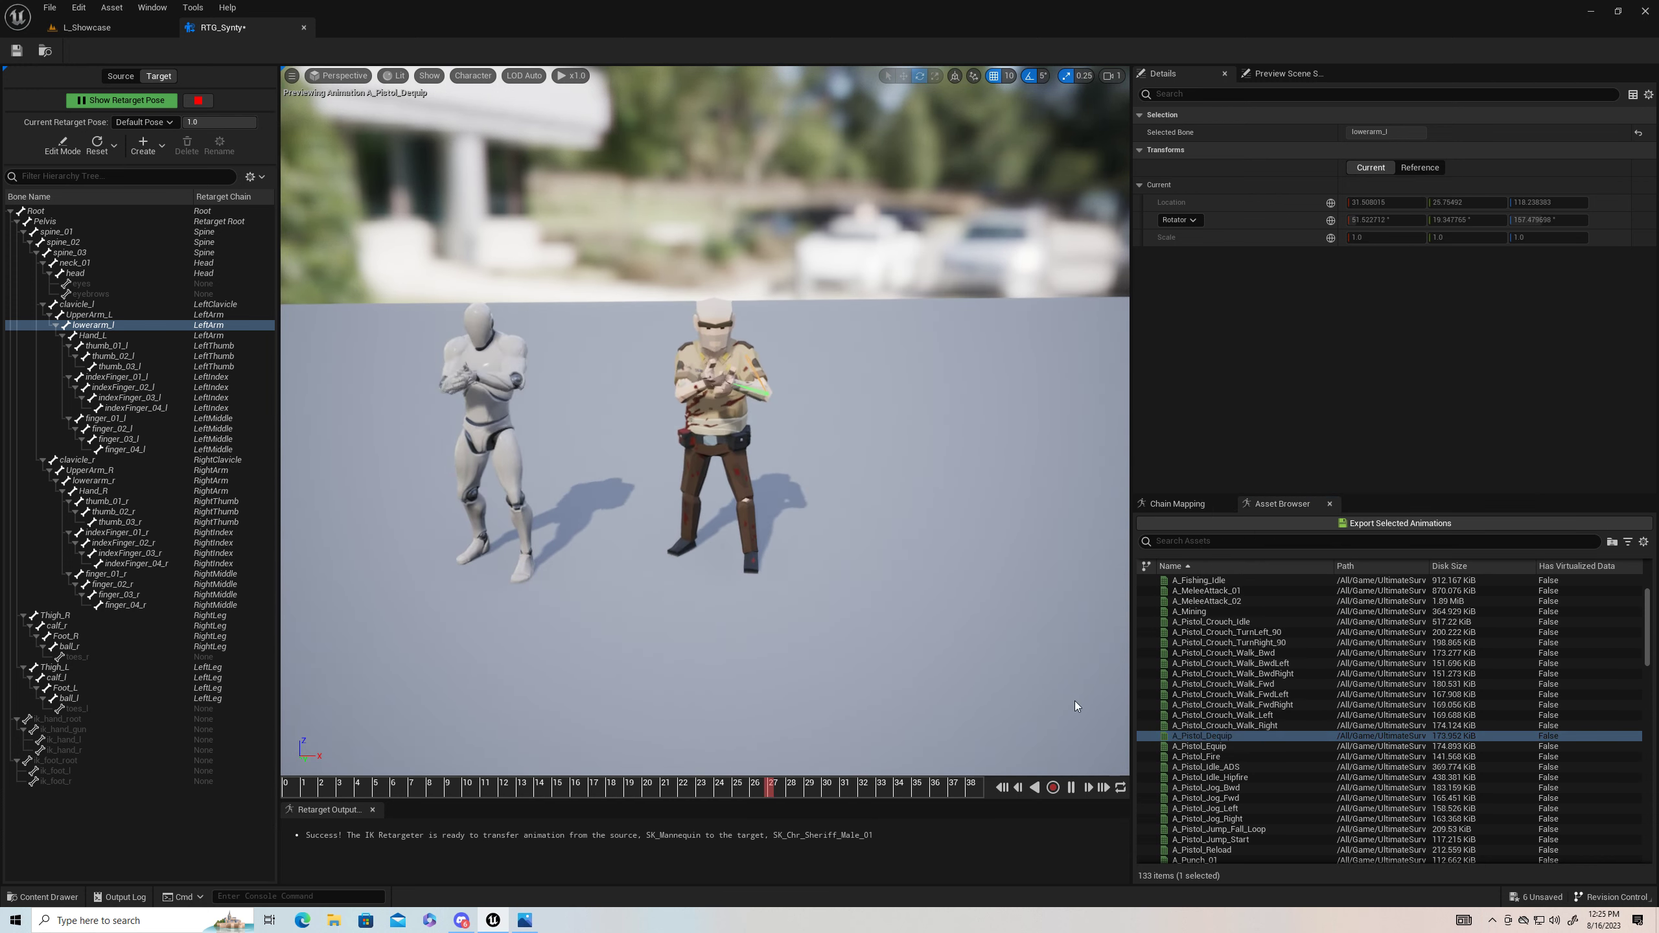
{"action": "double_click", "coordinate": [1206, 746]}
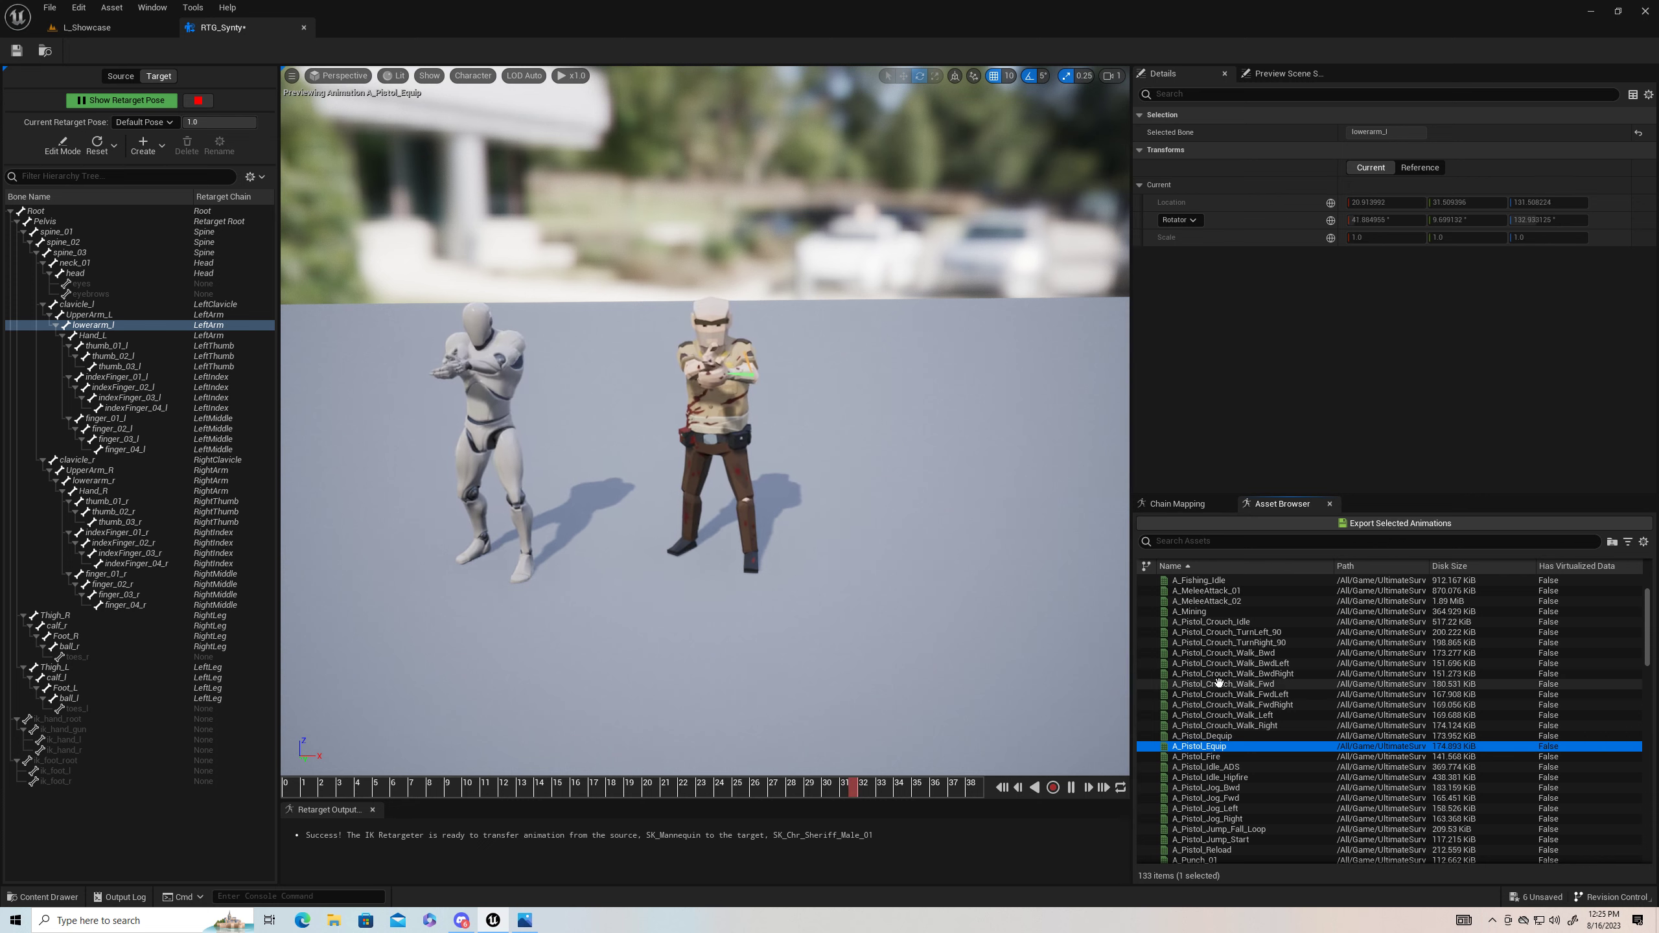
{"action": "double_click", "coordinate": [1187, 613]}
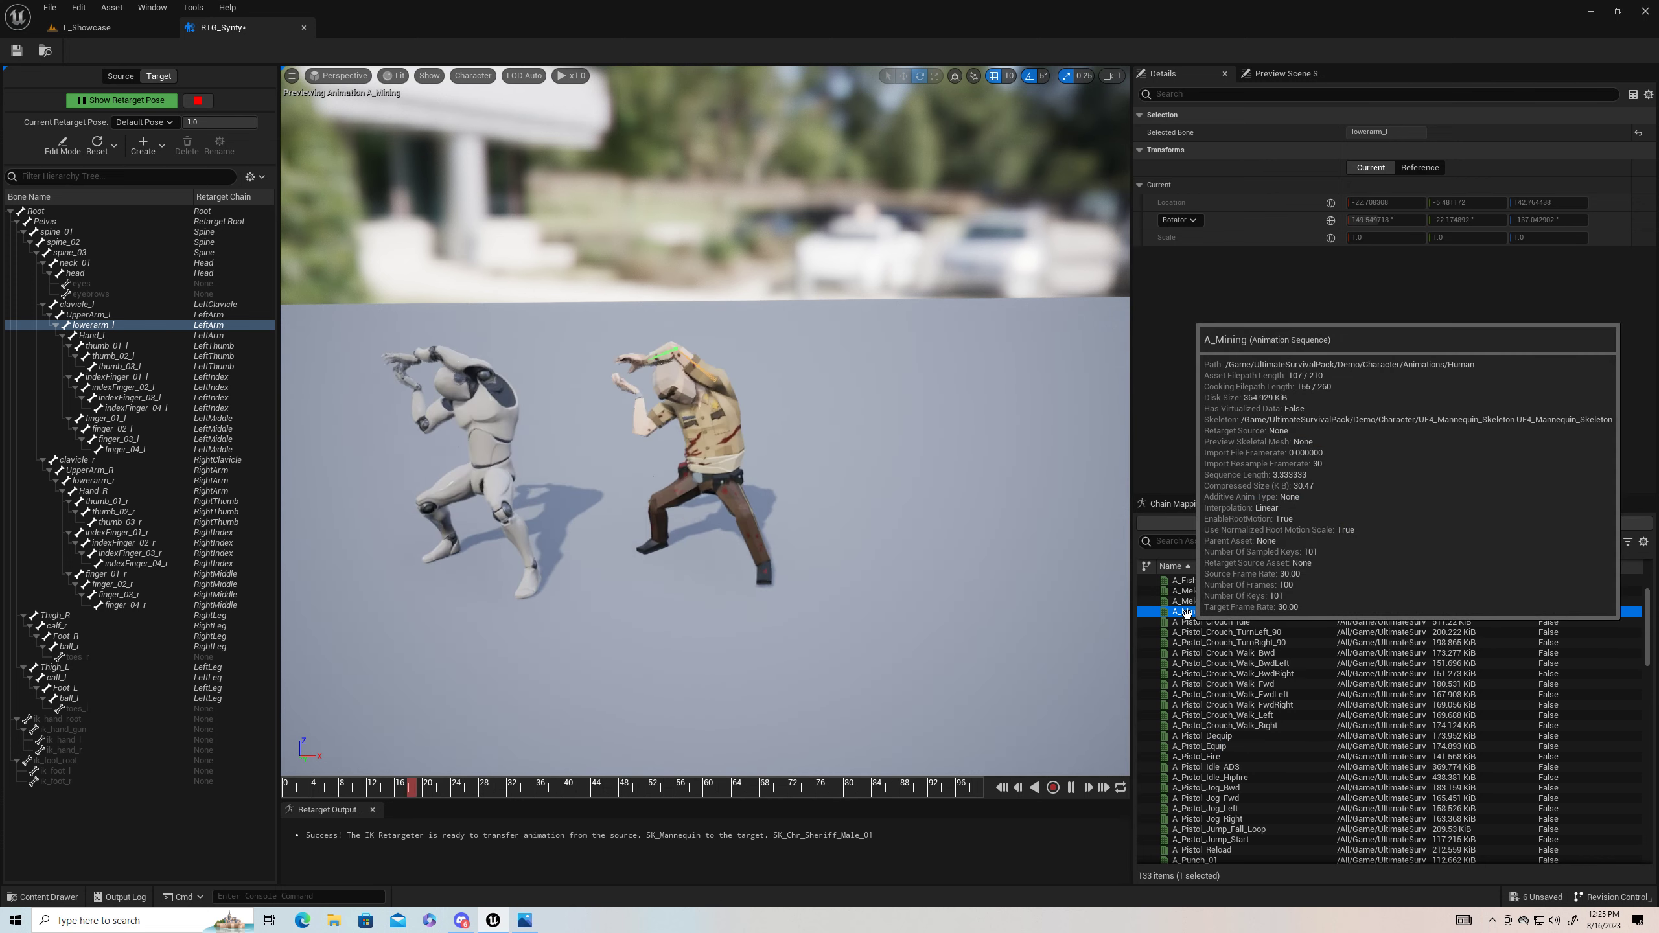
{"action": "scroll", "coordinate": [1195, 736], "scroll_direction": "down", "scroll_amount": 4}
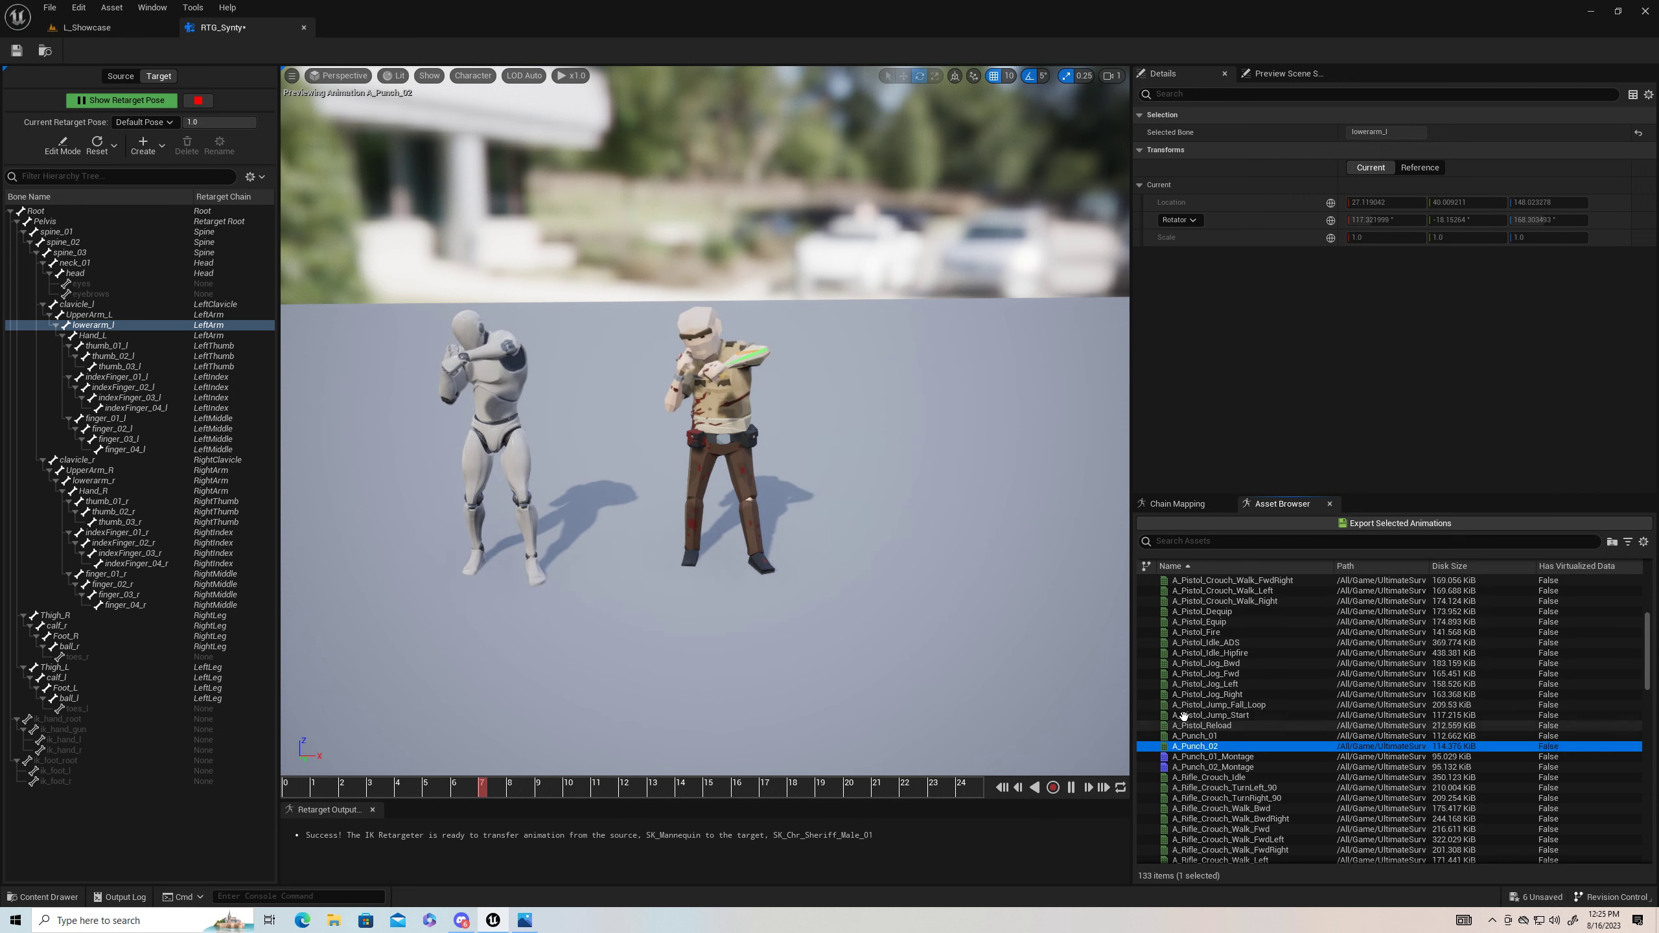
{"action": "scroll", "coordinate": [959, 563], "scroll_direction": "down", "scroll_amount": 4}
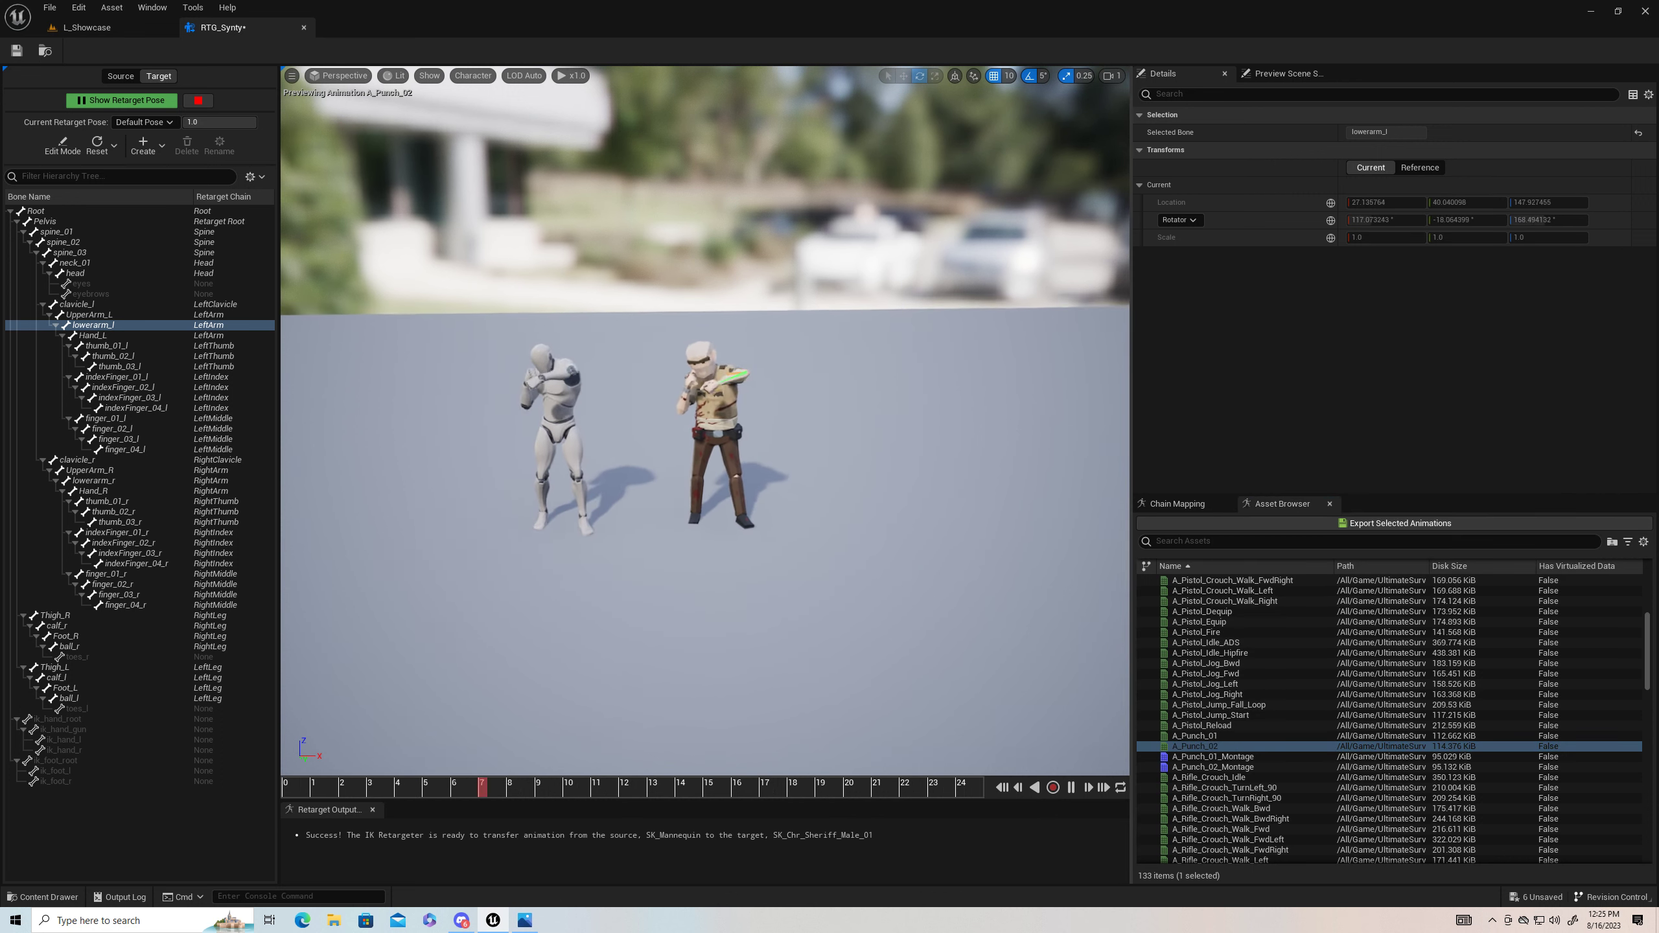
Step: Preview A_Rifle_Crouch_TurnRight_90, compare the sheriff's arms with the mannequin's from several angles, and pause the playback
{"action": "left_click", "coordinate": [1220, 798]}
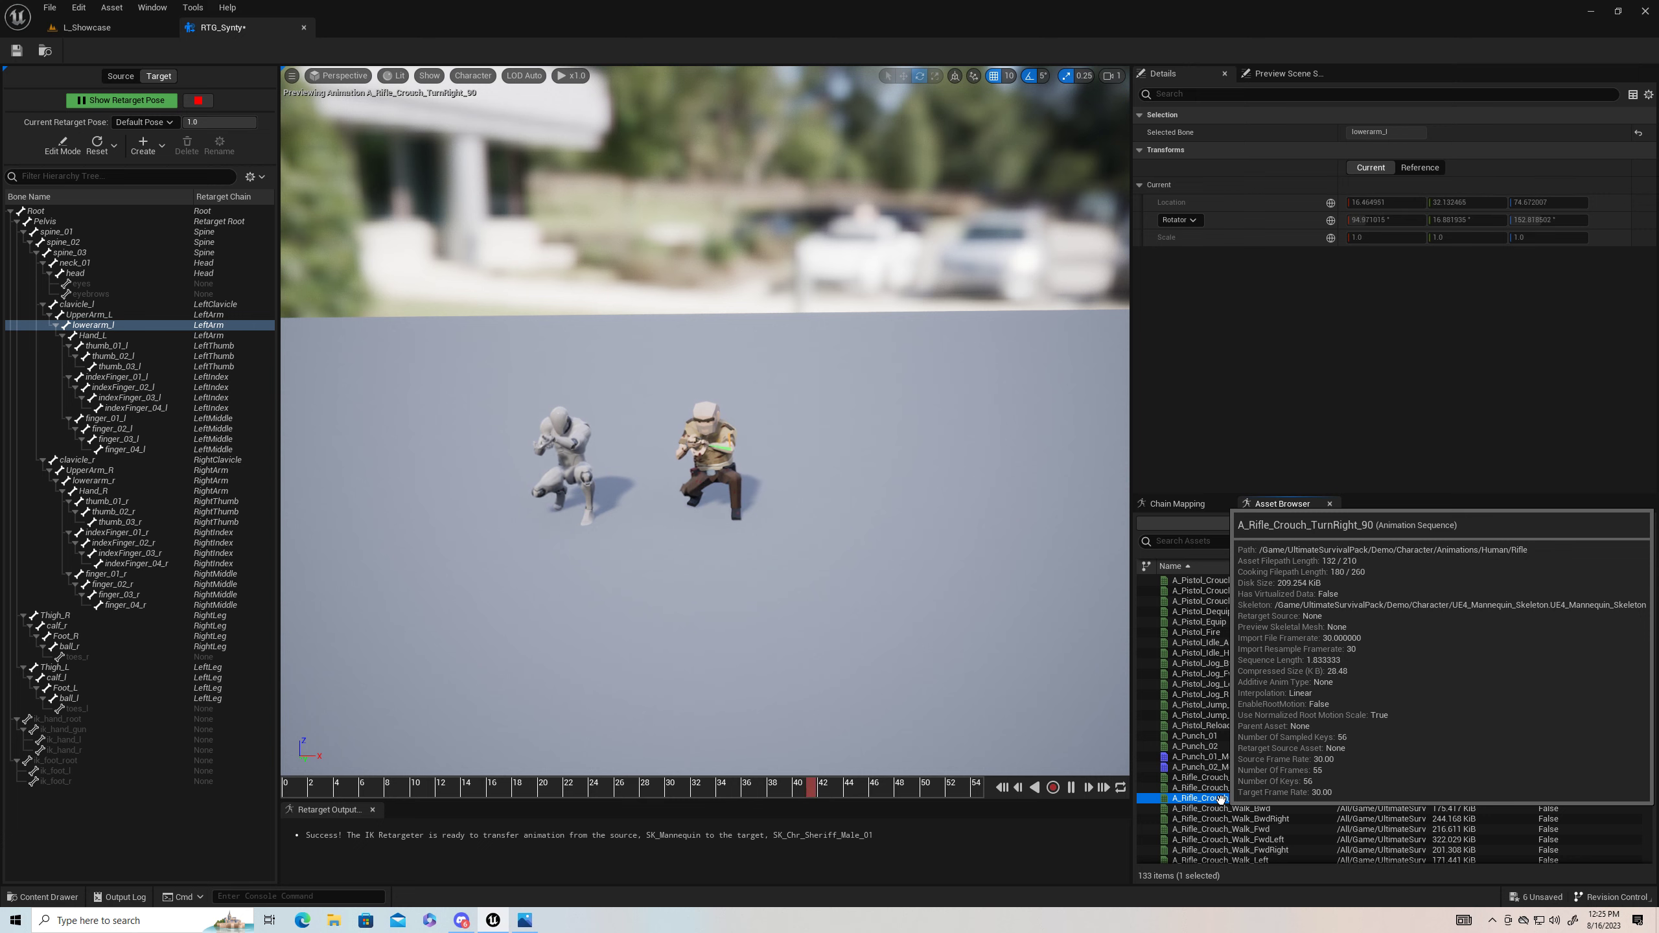
{"action": "right_click_drag", "start_coordinate": [852, 730], "coordinate": [748, 739]}
{"action": "key", "text": "w"}
{"action": "key", "text": "a"}
{"action": "key", "text": "d"}
{"action": "key", "text": "a"}
{"action": "key", "text": "d"}
{"action": "key", "text": "d"}
{"action": "key", "text": "s"}
{"action": "key", "text": "a"}
{"action": "key", "text": "w"}
{"action": "key", "text": "d"}
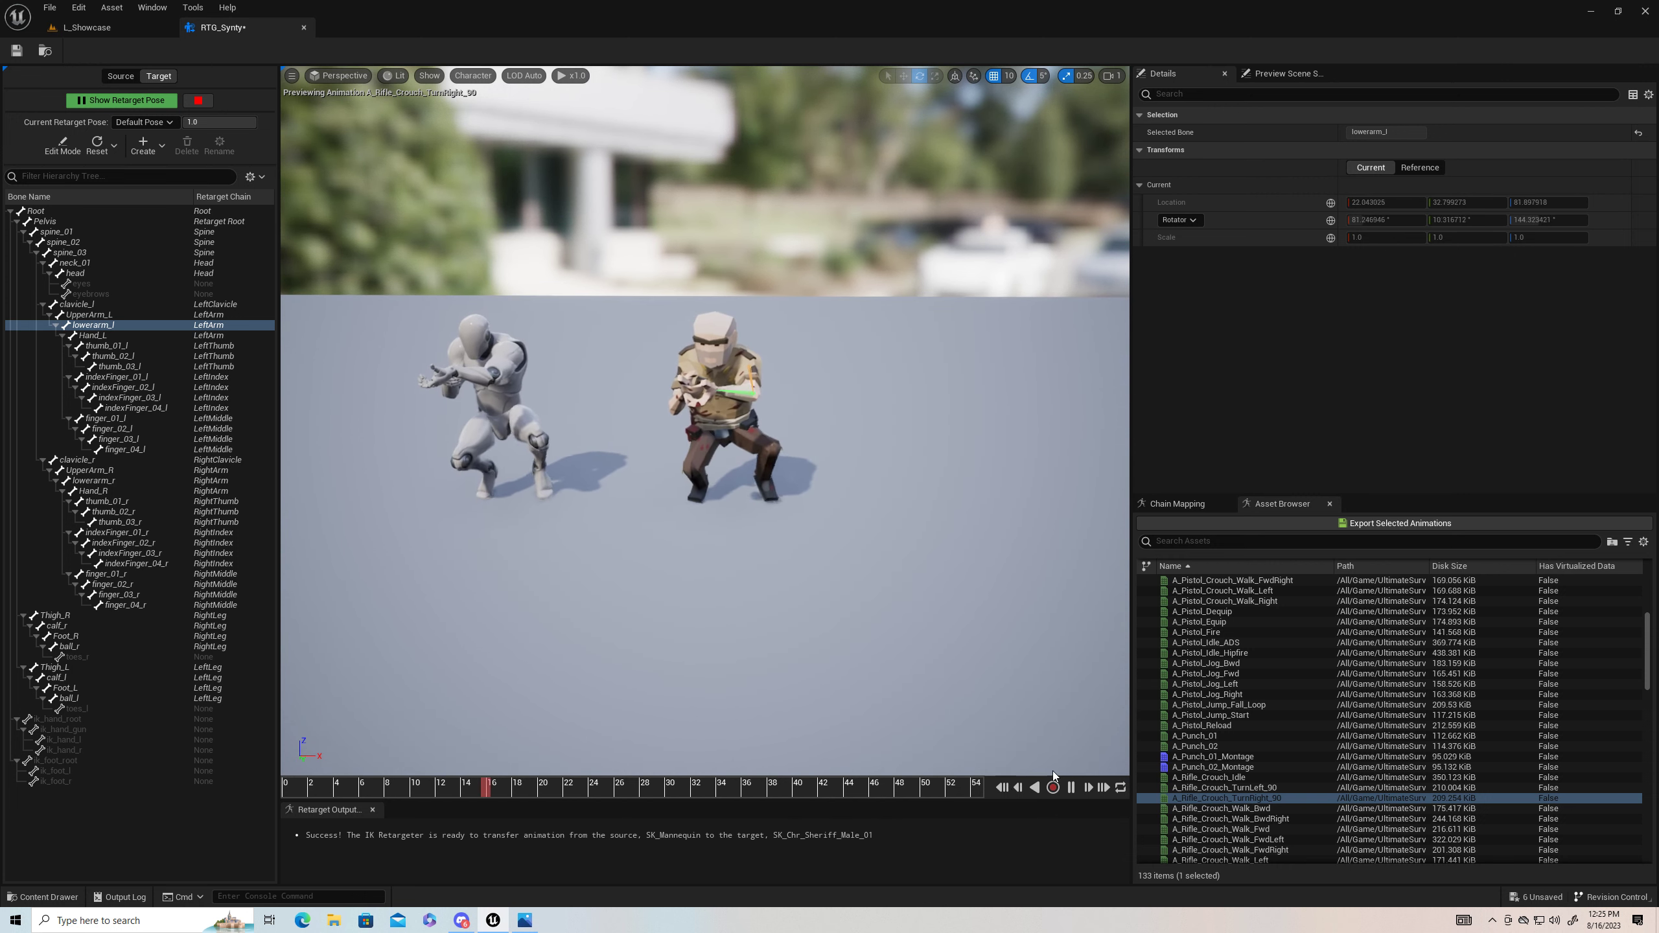
{"action": "left_click", "coordinate": [1073, 788]}
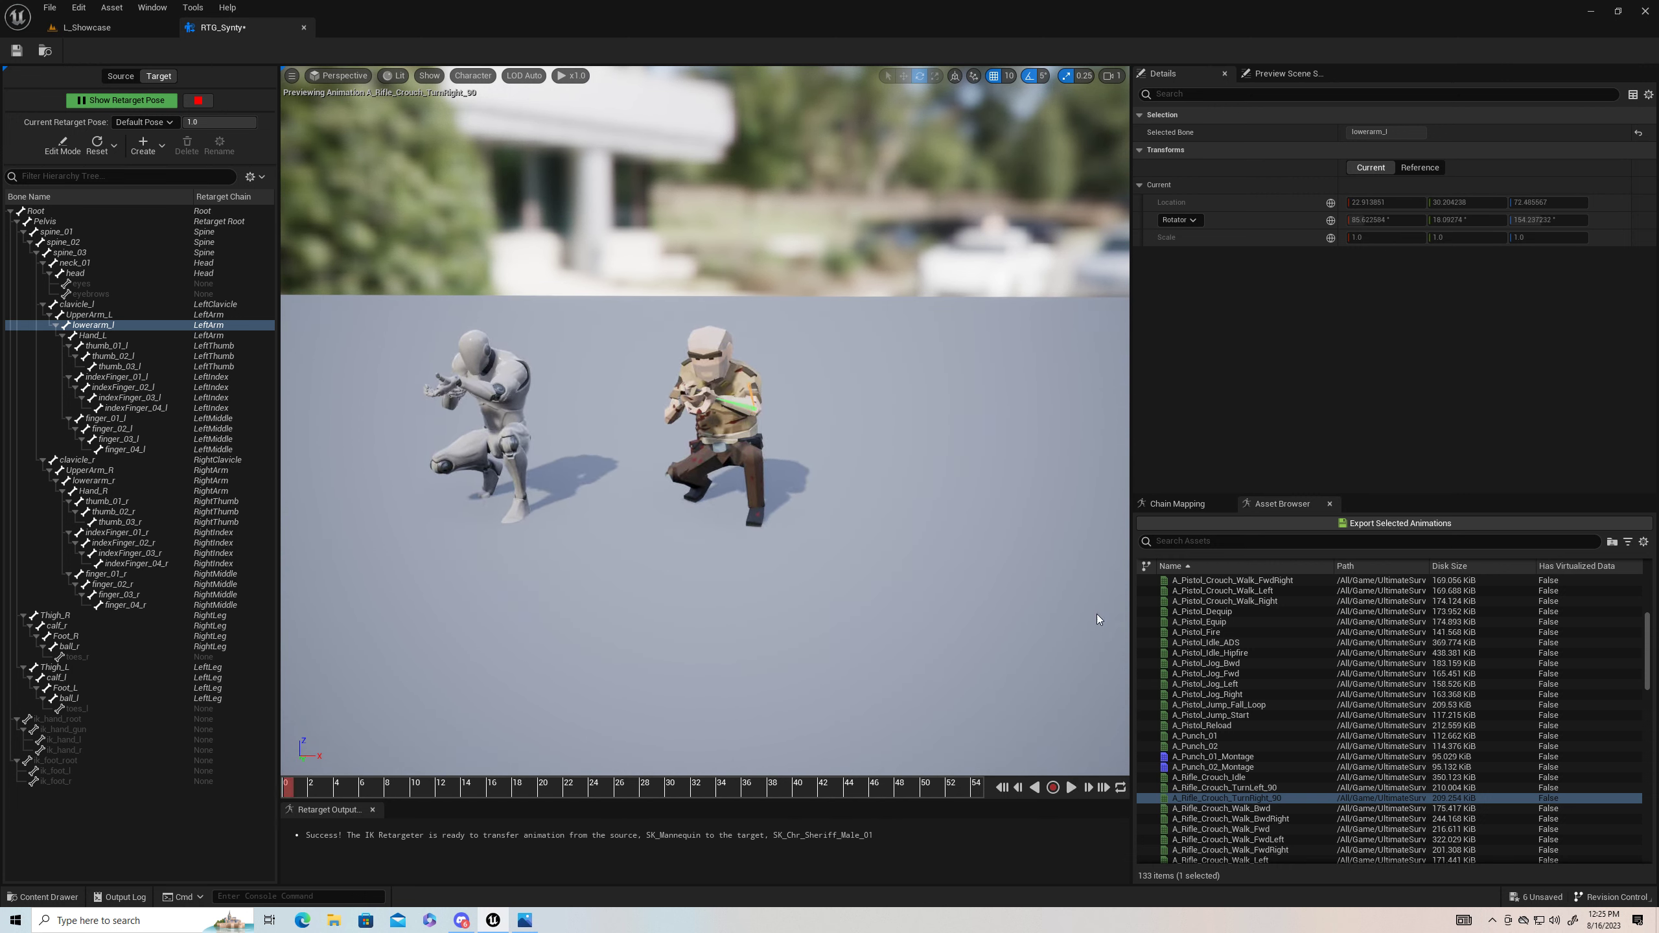
Step: Select all animations in the retargeter's asset list and start their batch export with the suffix _Synty
{"action": "left_click_drag", "start_coordinate": [1648, 649], "coordinate": [1647, 611]}
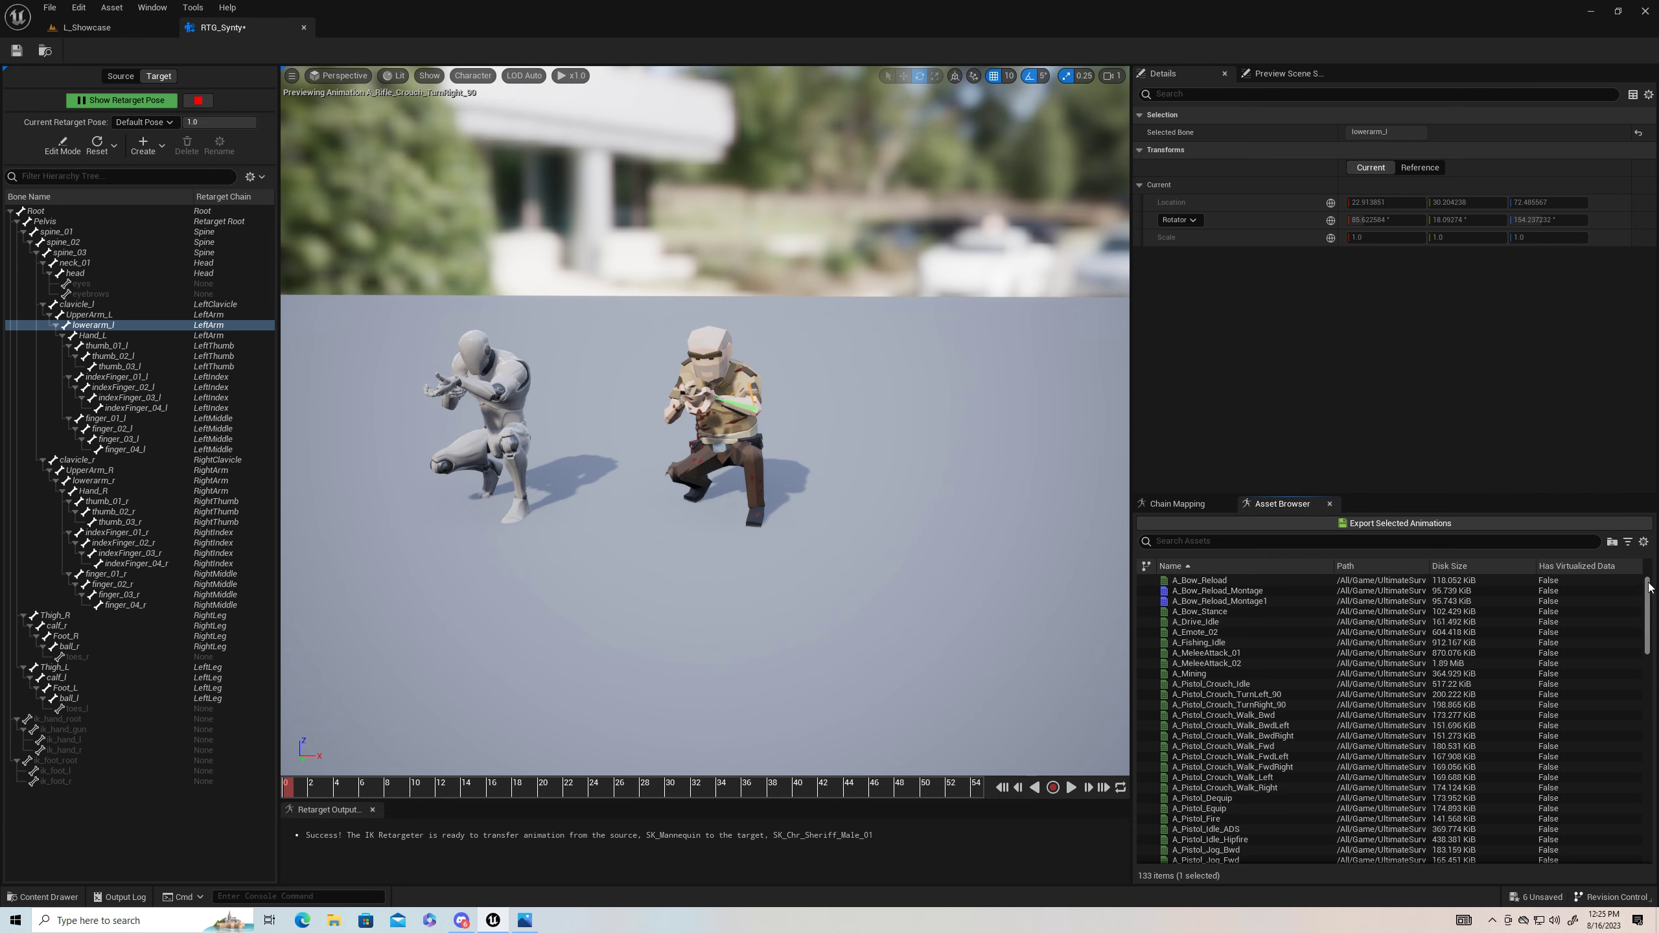
{"action": "left_click", "coordinate": [1443, 582]}
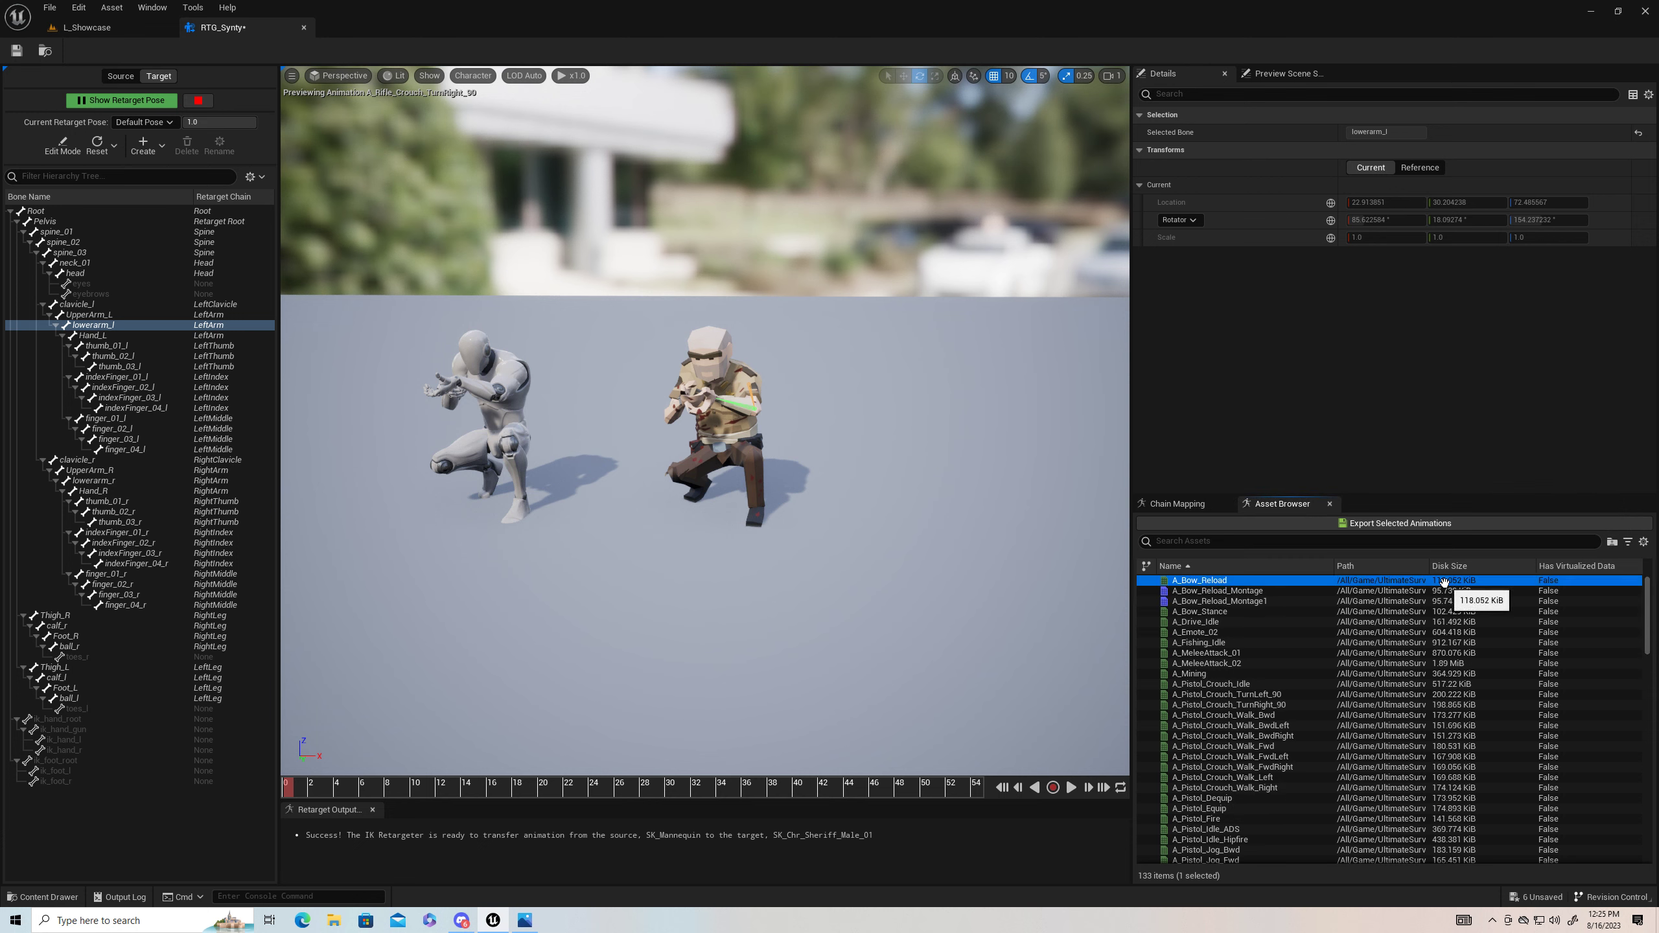
{"action": "left_click_drag", "start_coordinate": [1649, 618], "coordinate": [1649, 827]}
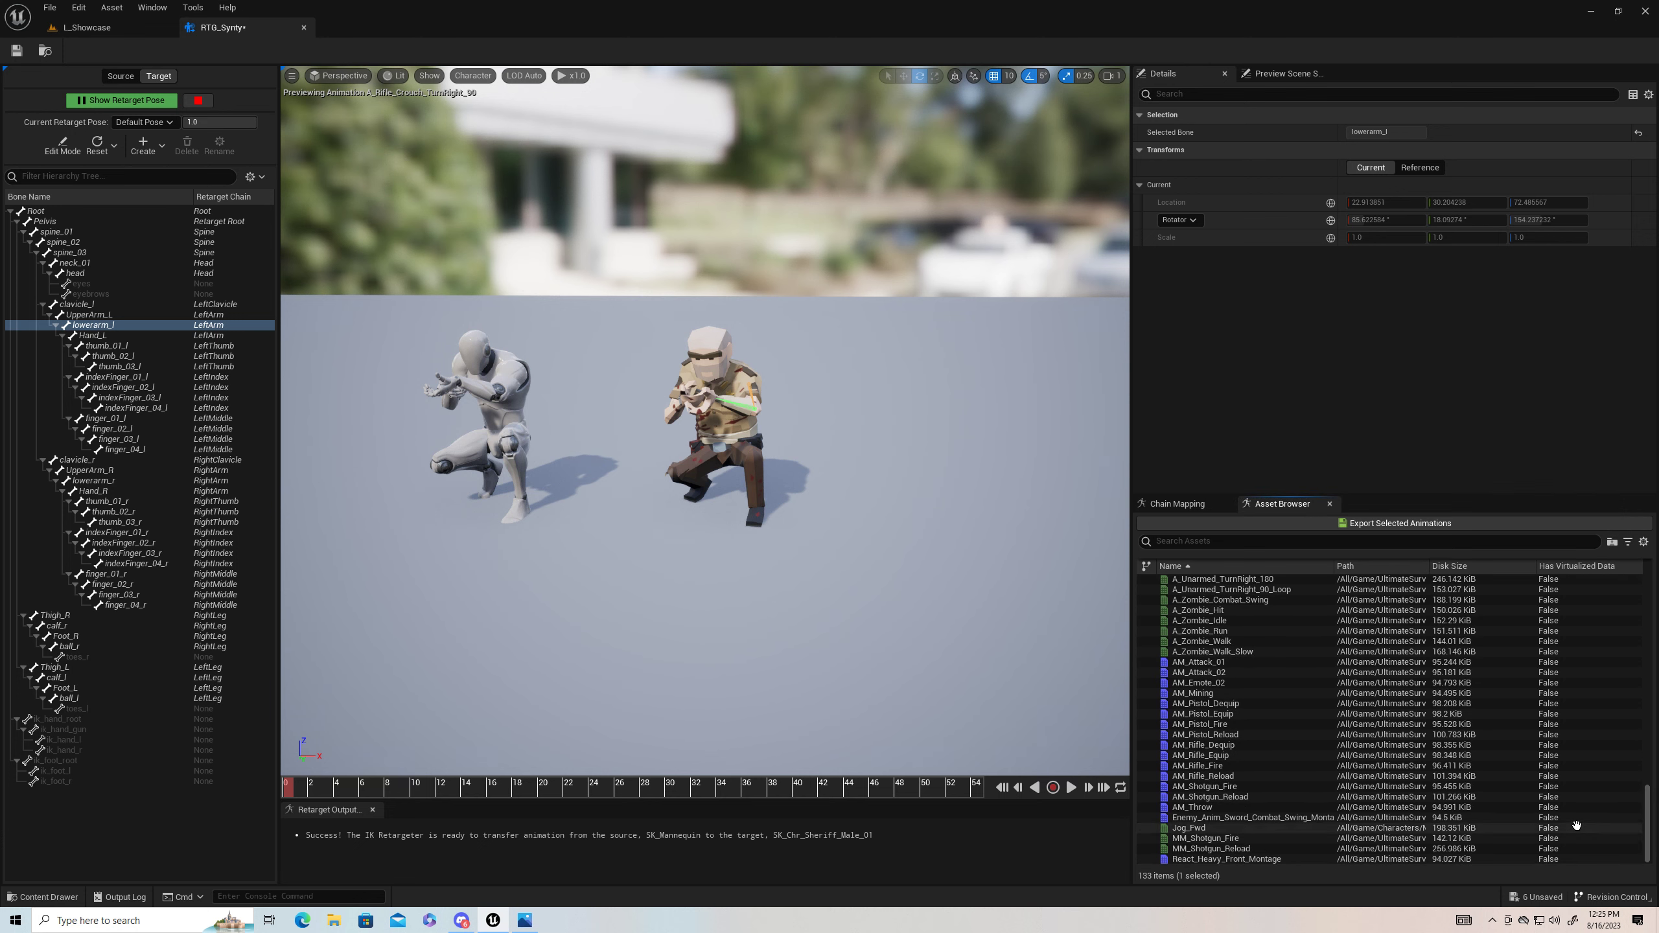
{"action": "mouse_move", "coordinate": [1268, 837]}
{"action": "key", "text": "ctrl+a"}
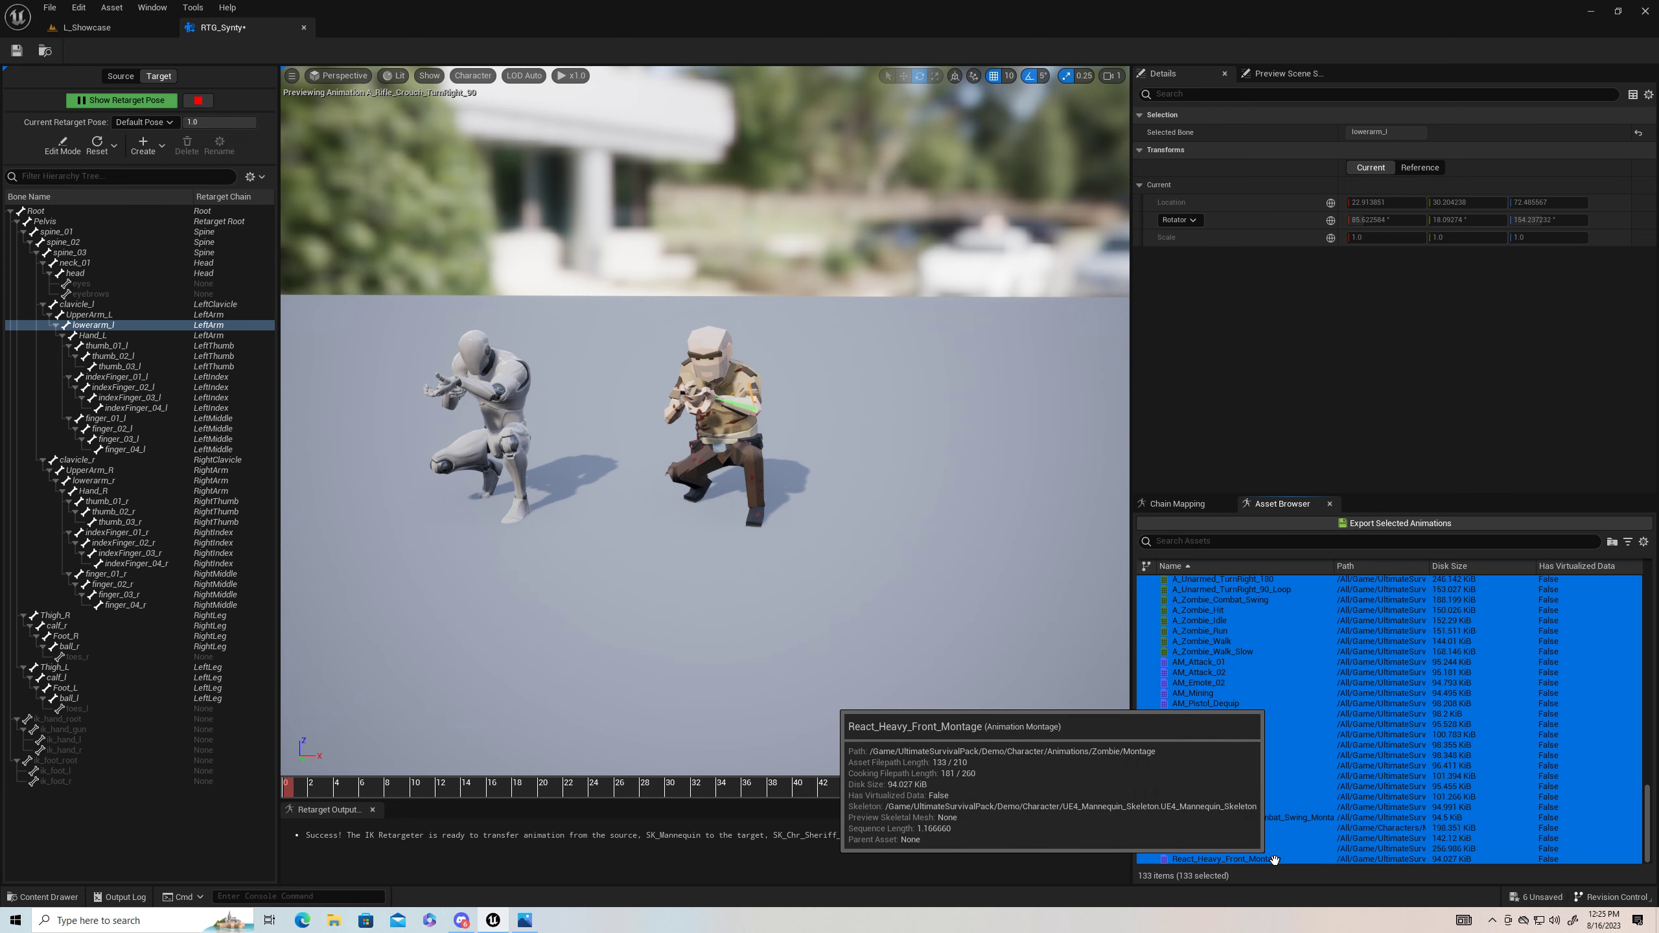
{"action": "left_click", "coordinate": [1383, 525]}
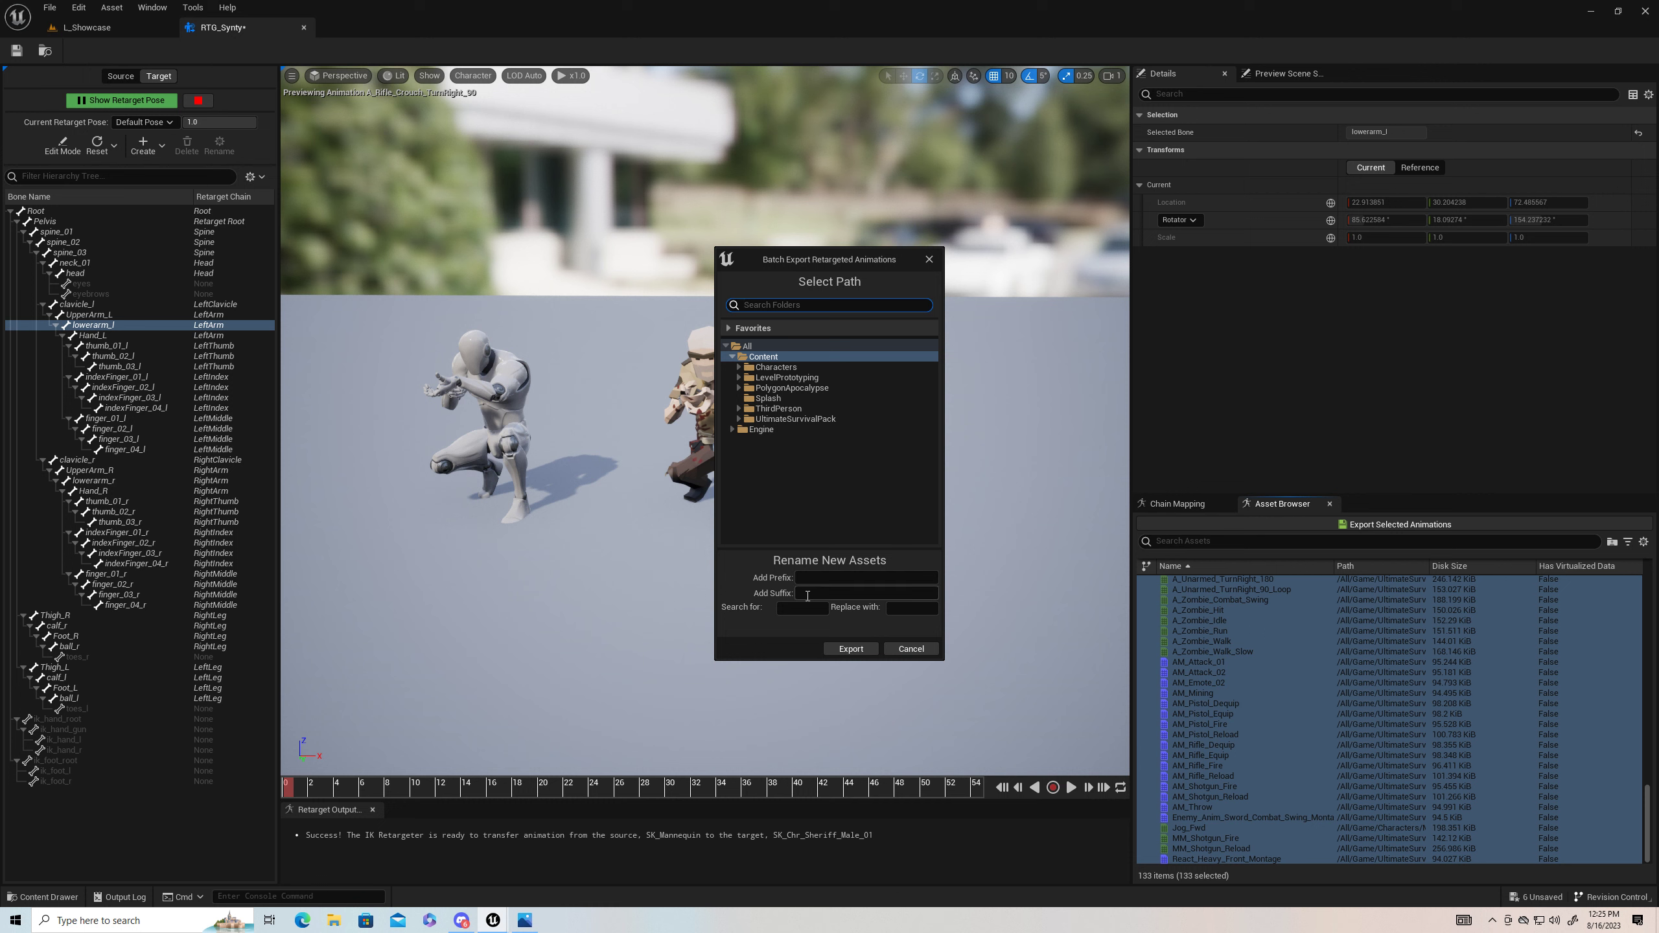
{"action": "type", "text": "_Synty"}
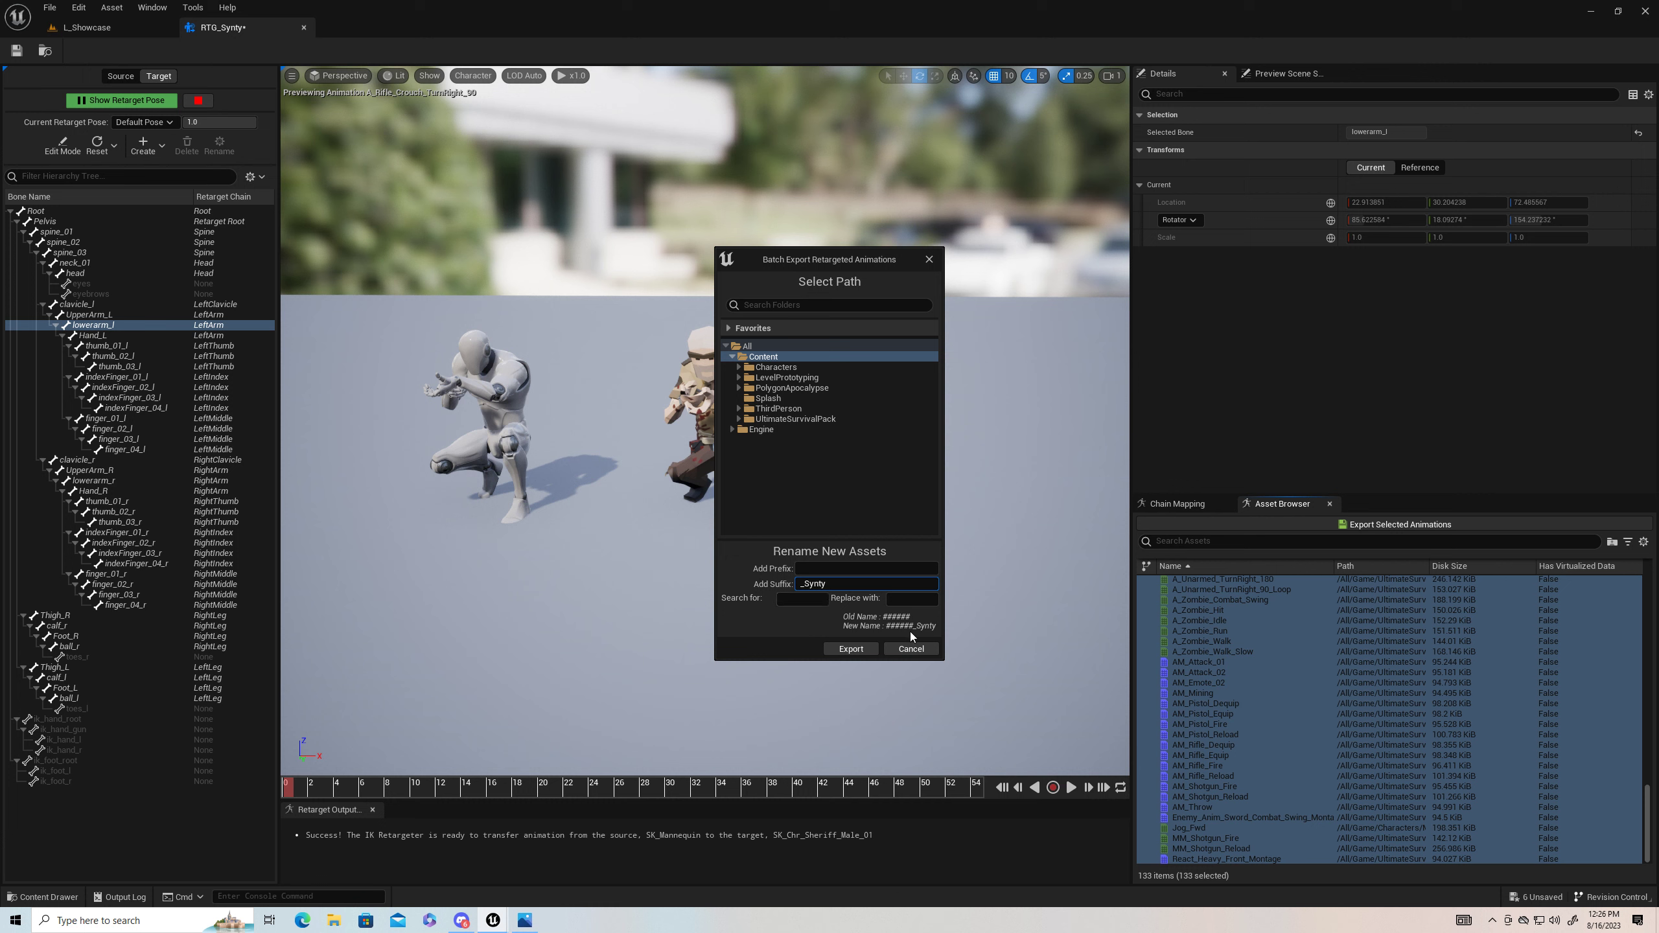
Step: Create the folder RTG_Anims_Synty under PolygonApocalypse/Meshes/Characters and export the retargeted animations into it
{"action": "left_click", "coordinate": [739, 389]}
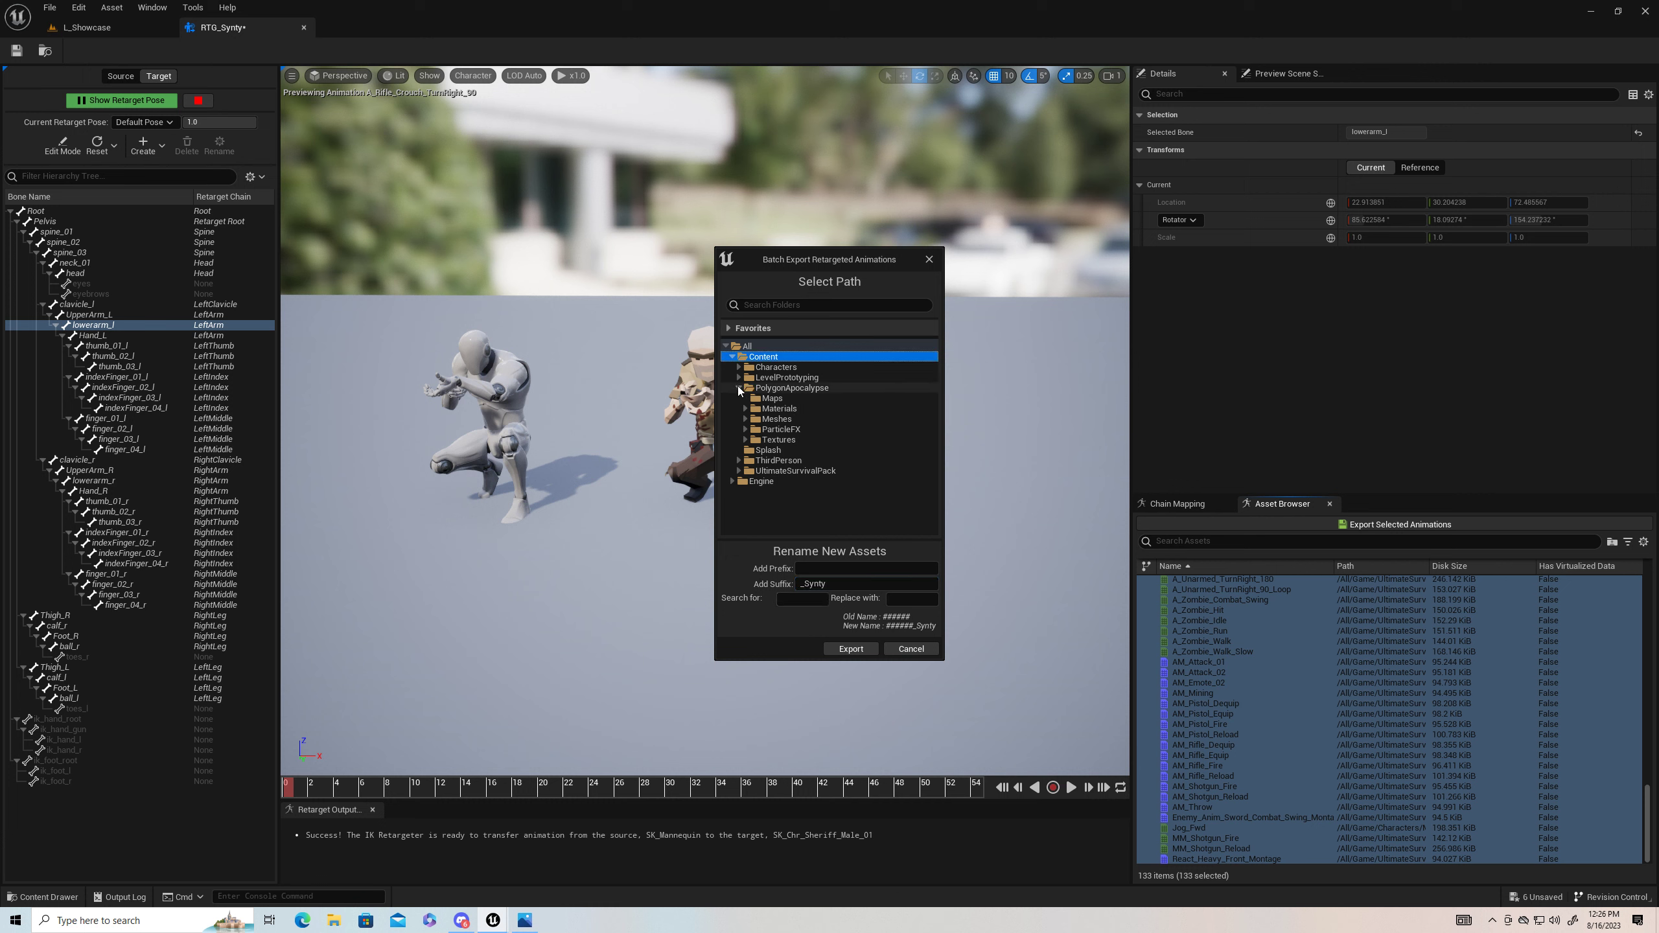
{"action": "left_click", "coordinate": [744, 419]}
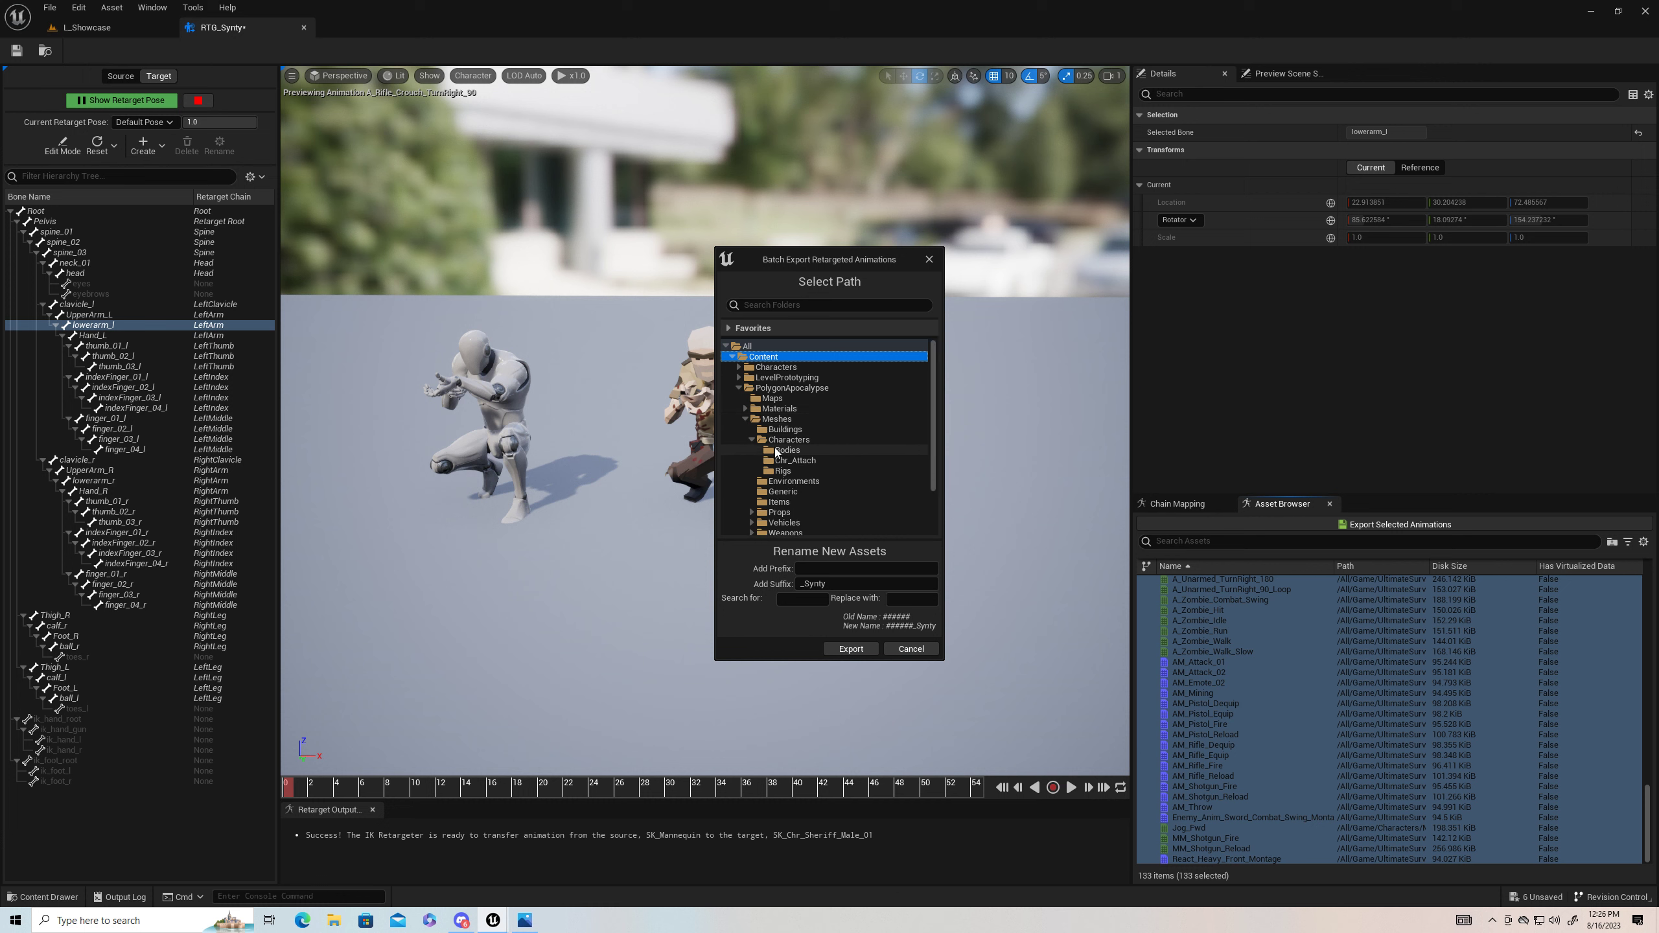
{"action": "right_click", "coordinate": [803, 445]}
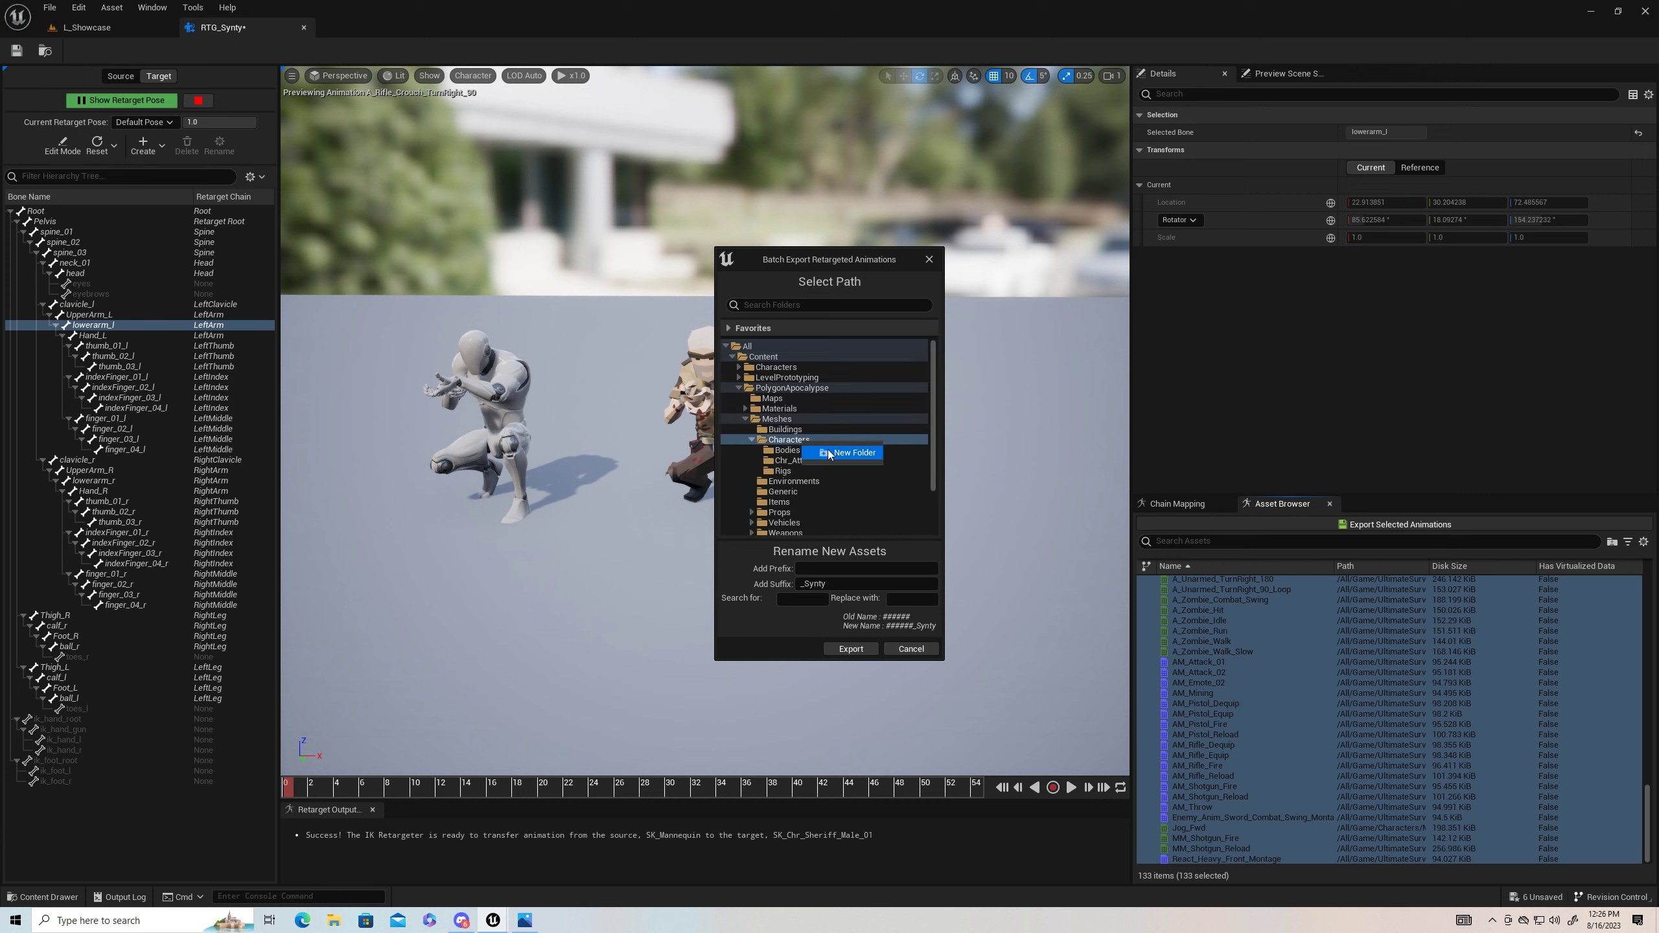
{"action": "left_click", "coordinate": [843, 455]}
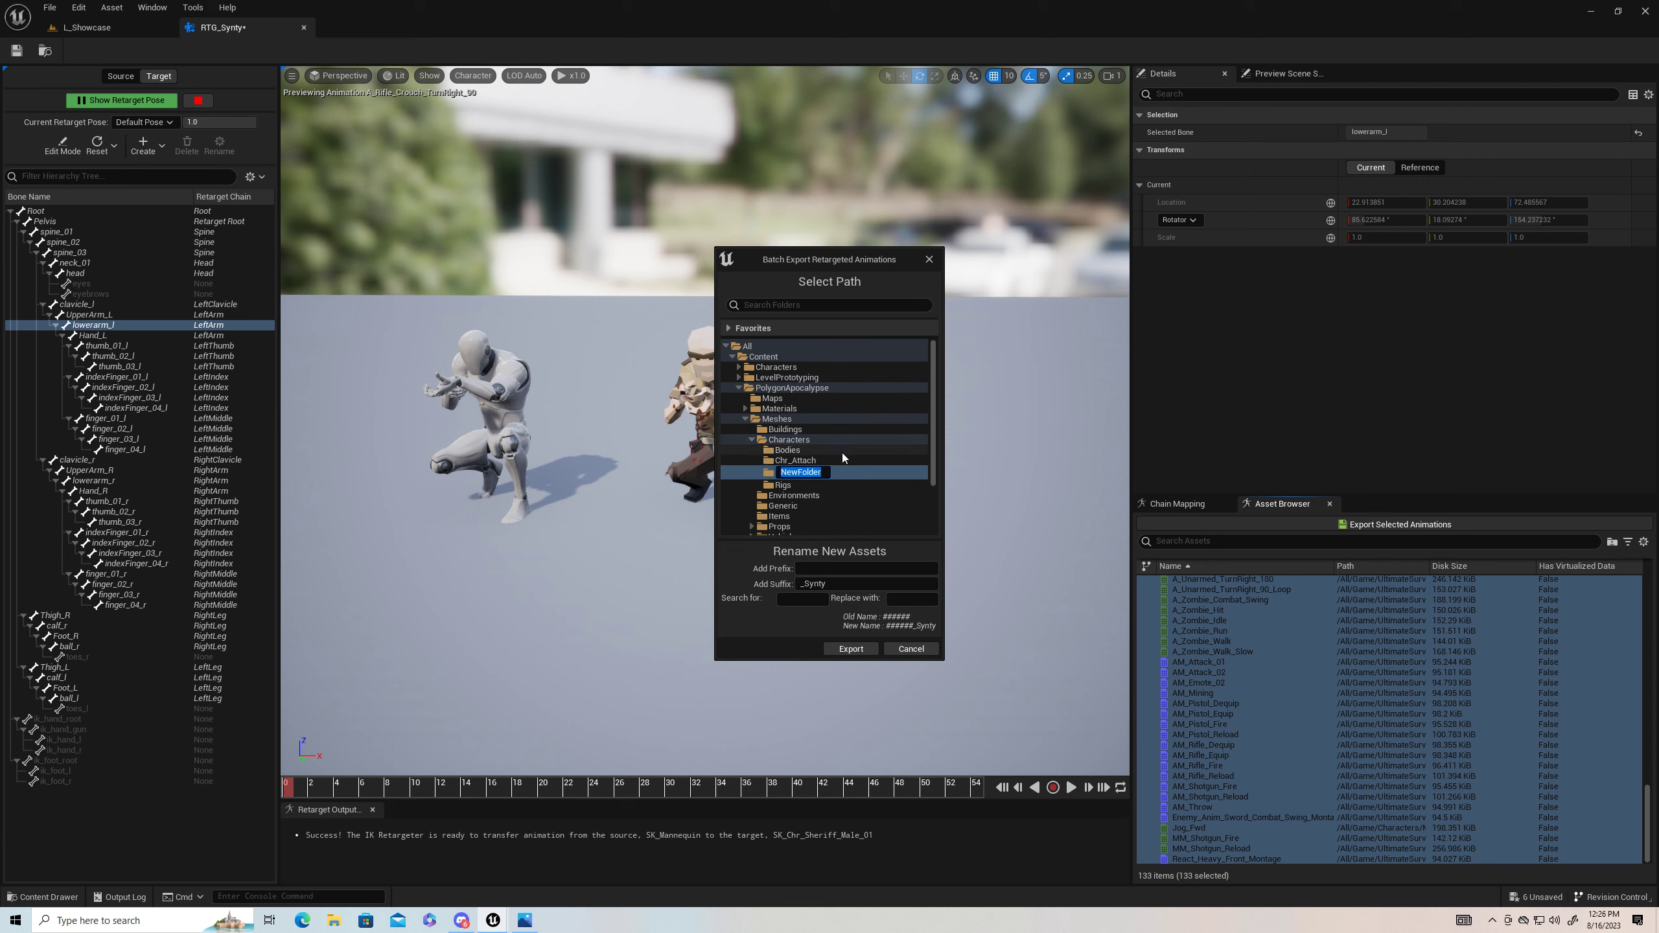
{"action": "type", "text": "RTG_Anims_Synty"}
{"action": "key", "text": "Return"}
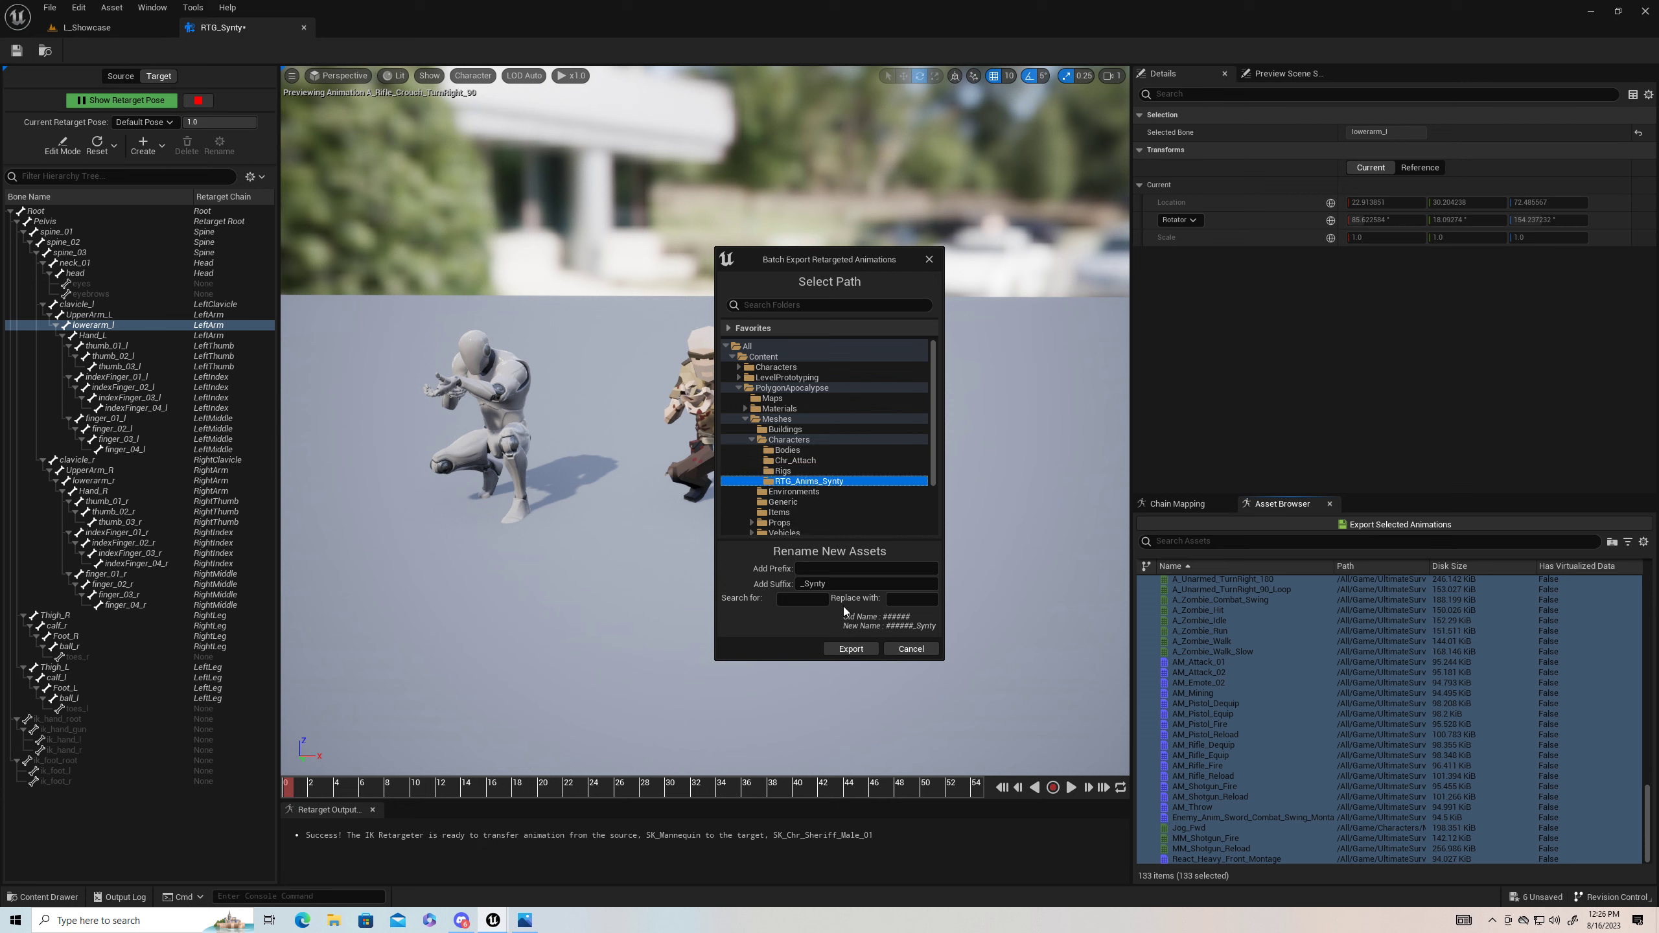
{"action": "left_click", "coordinate": [851, 648]}
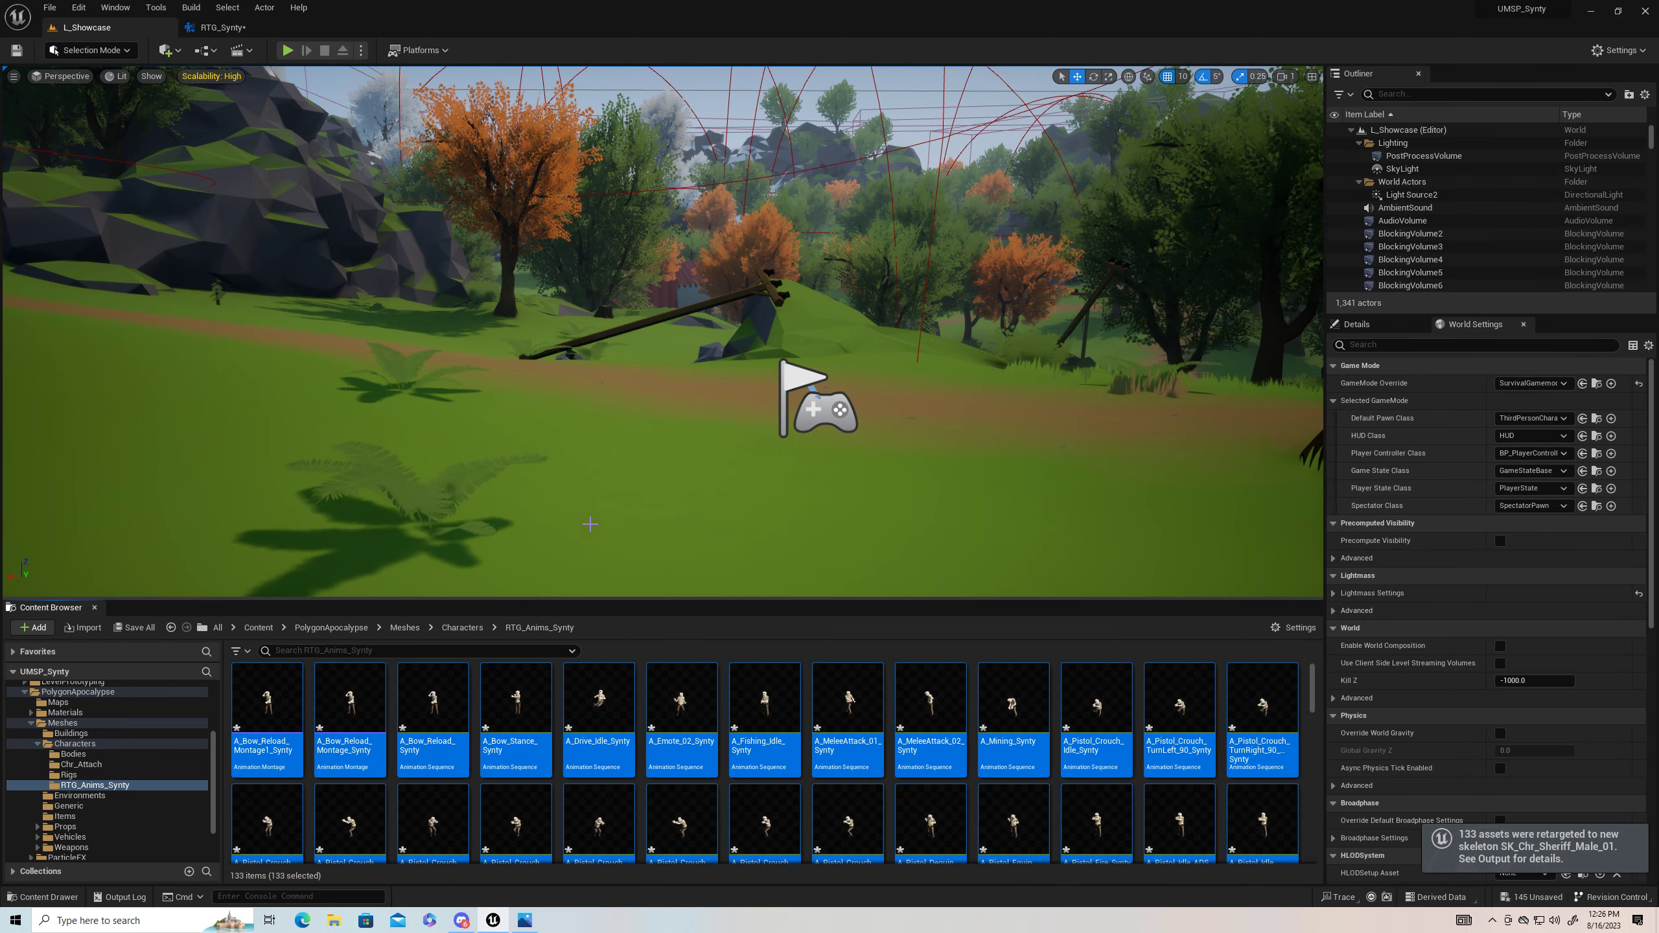
Step: Open the exported A_Bow_Reload_Montage1_Synty and preview A_Drive_Idle_Synty and A_MeleeAttack_01_Synty on the sheriff
{"action": "left_click", "coordinate": [265, 702]}
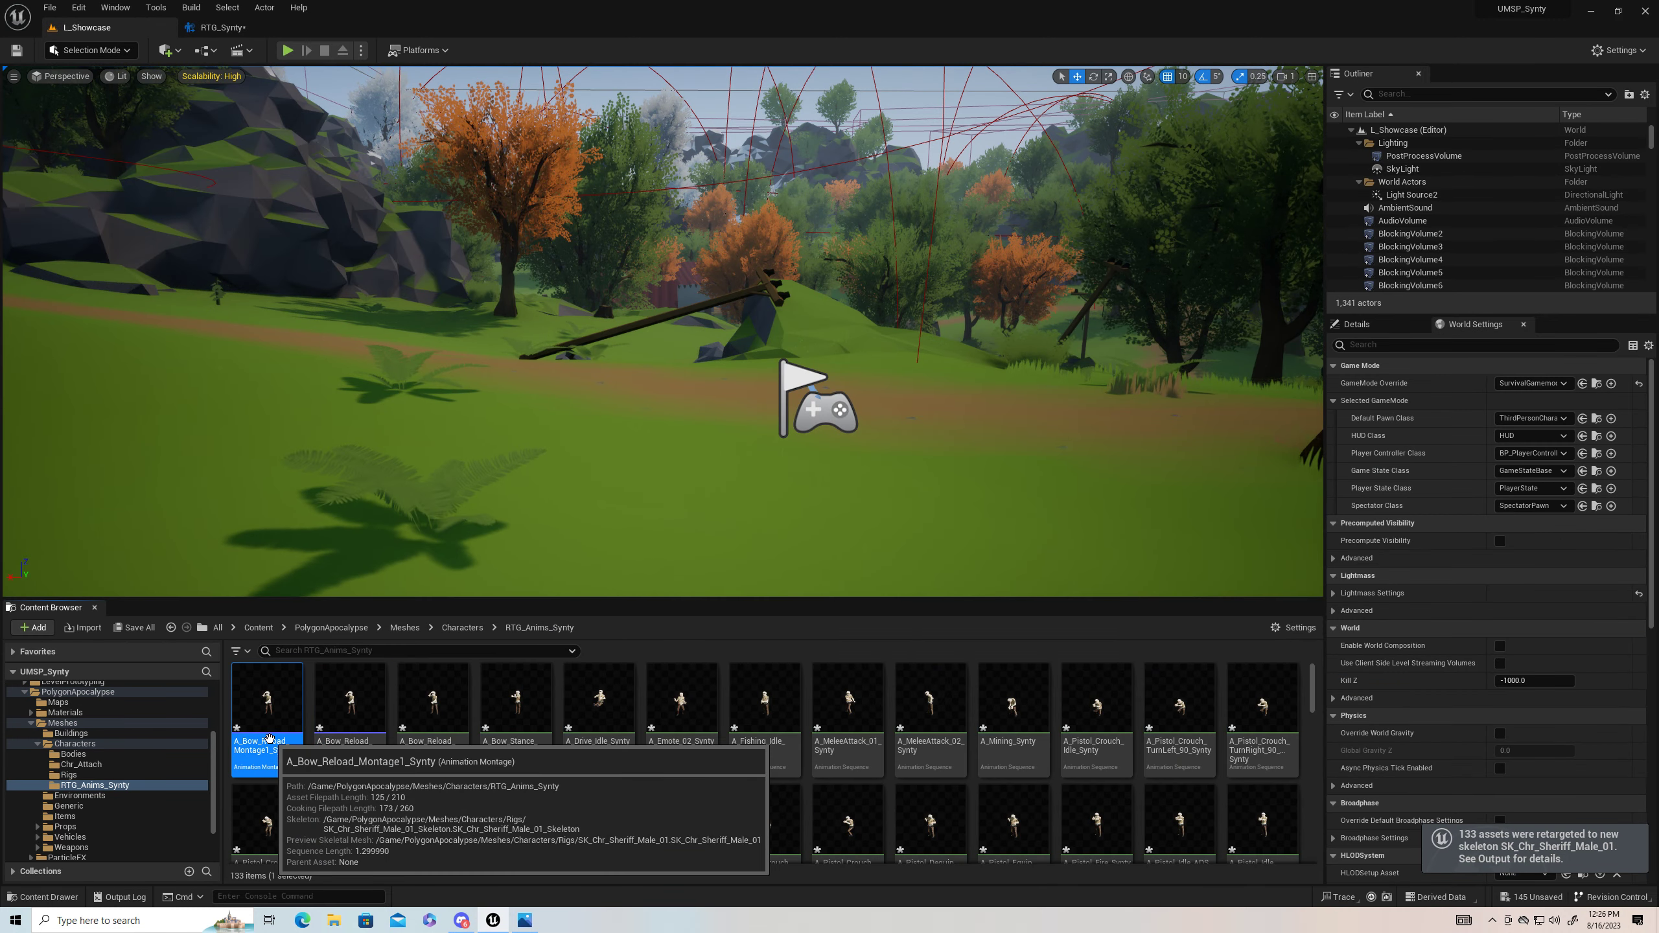
{"action": "double_click", "coordinate": [265, 703]}
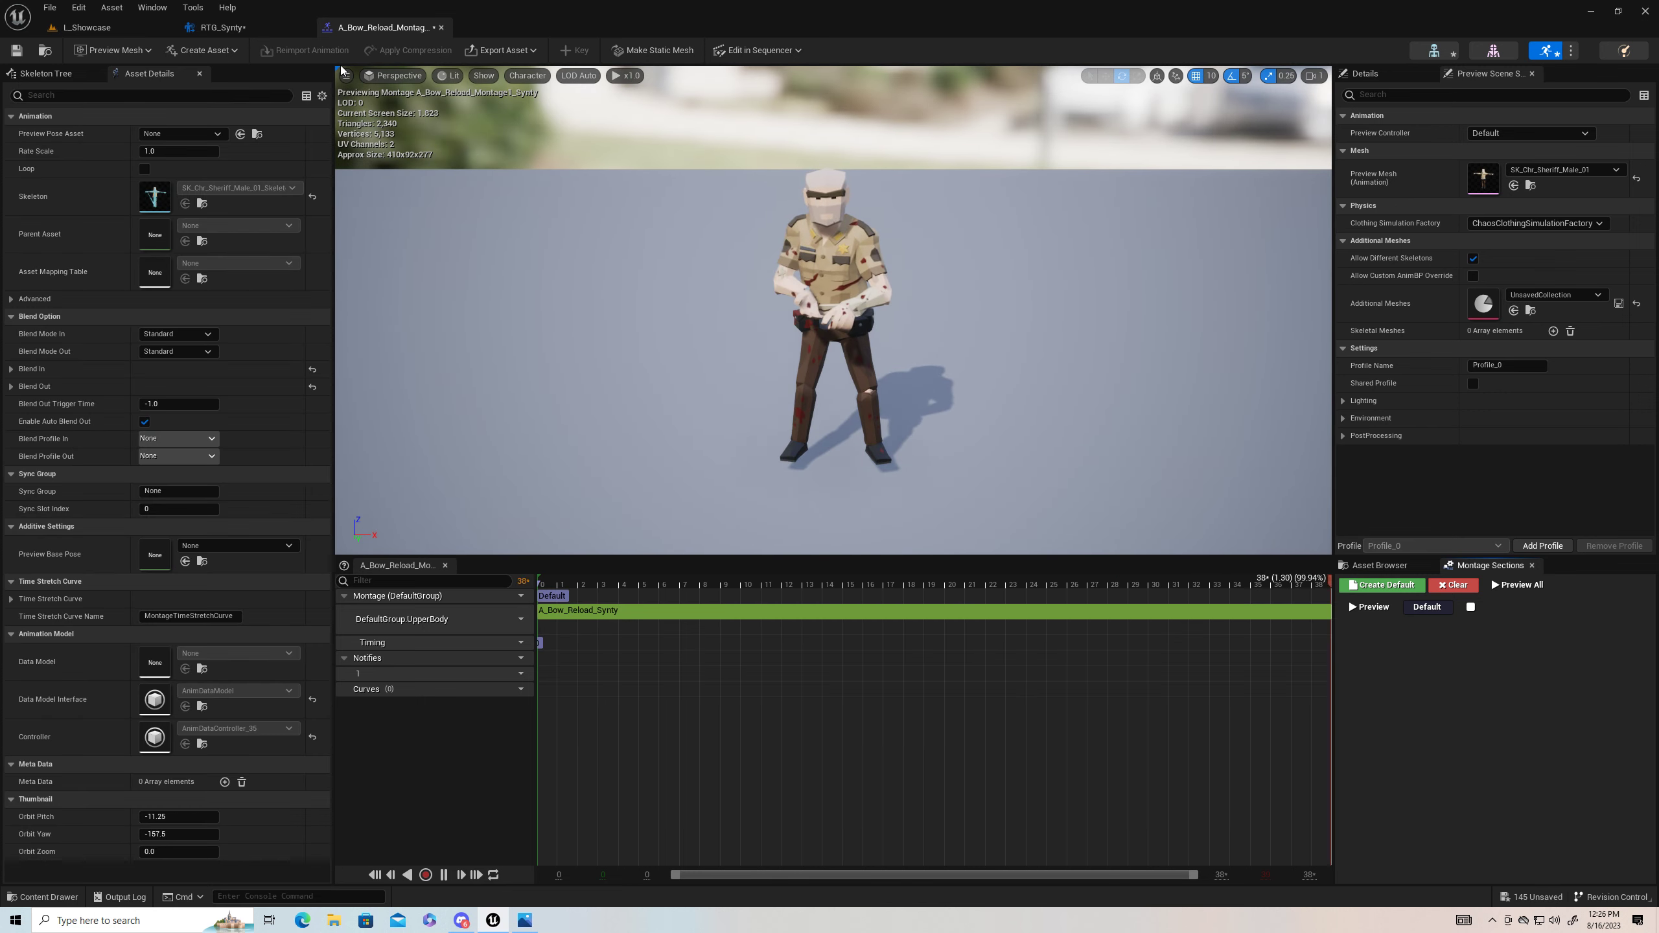
{"action": "left_click", "coordinate": [1379, 565]}
{"action": "double_click", "coordinate": [1412, 683]}
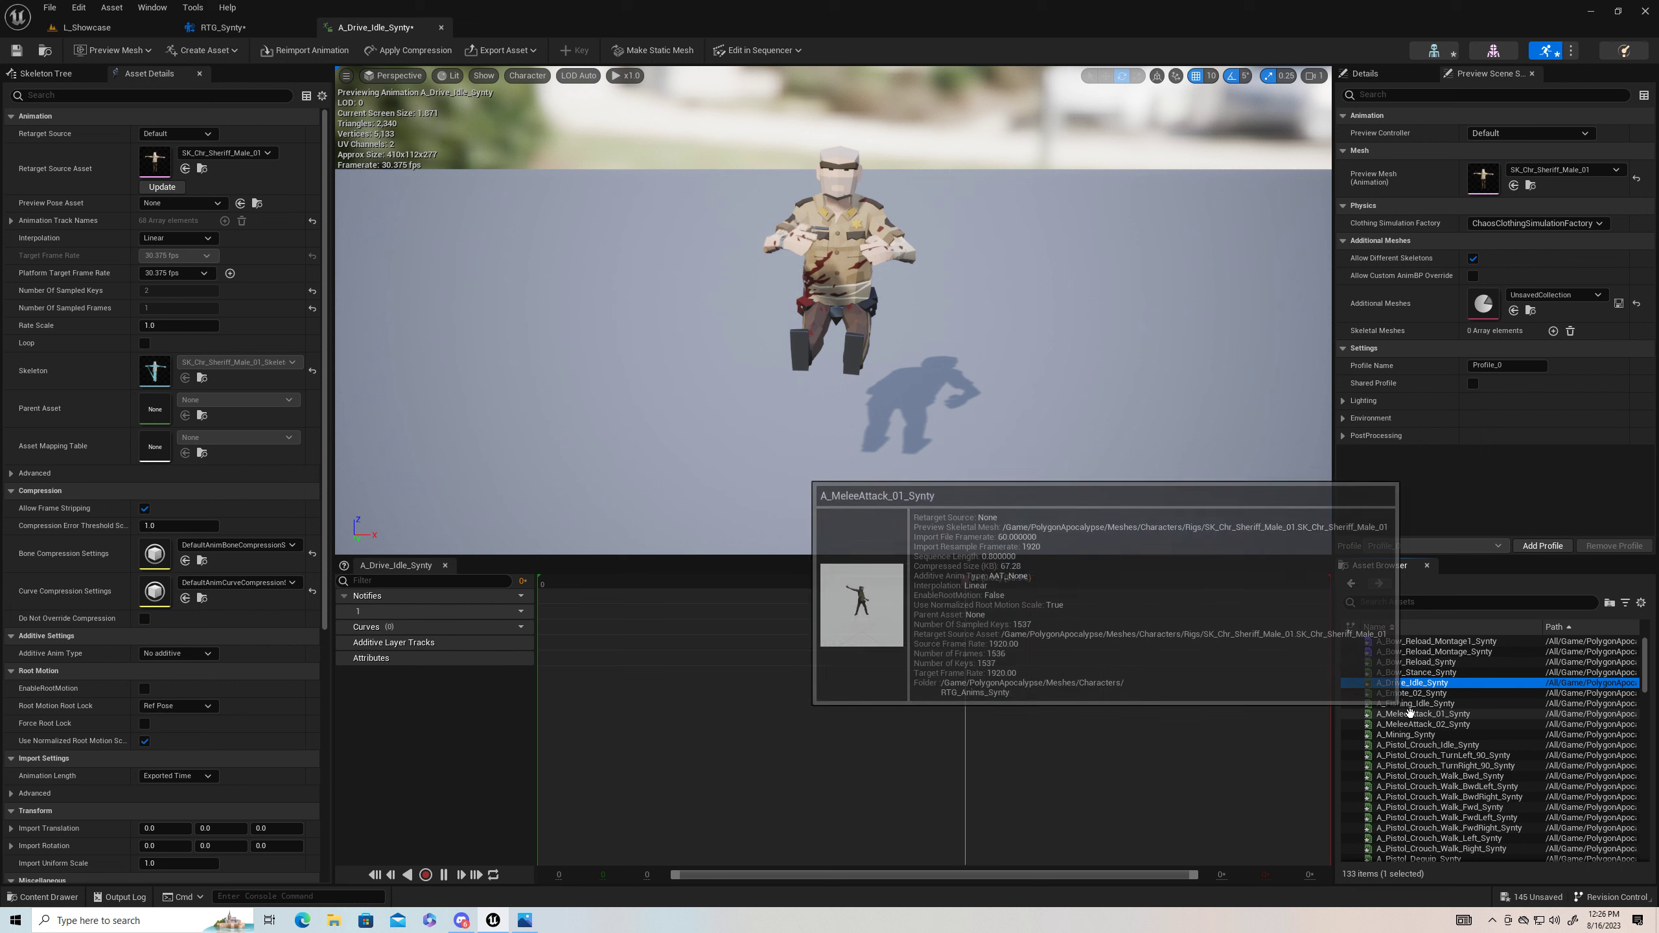
{"action": "double_click", "coordinate": [1410, 714]}
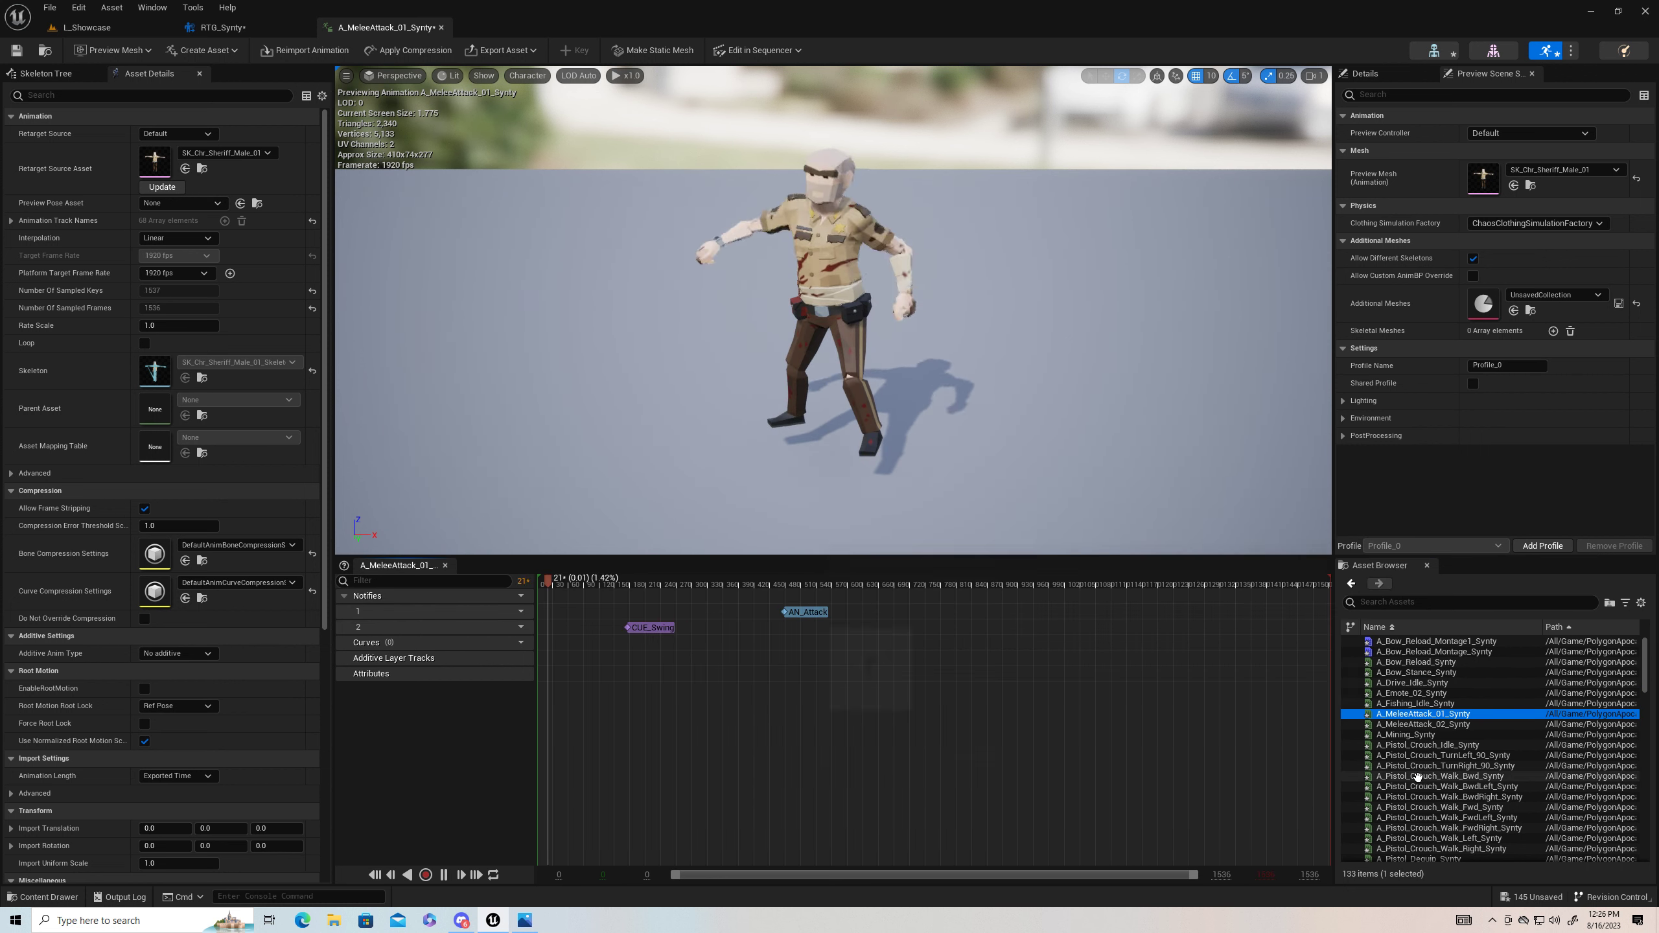
Step: Preview A_Pistol_Equip_Synty, A_Pistol_Reload_Synty and A_Punch_02_Synty on the sheriff, and close the animation editor
{"action": "scroll", "coordinate": [1414, 771], "scroll_direction": "down", "scroll_amount": 2}
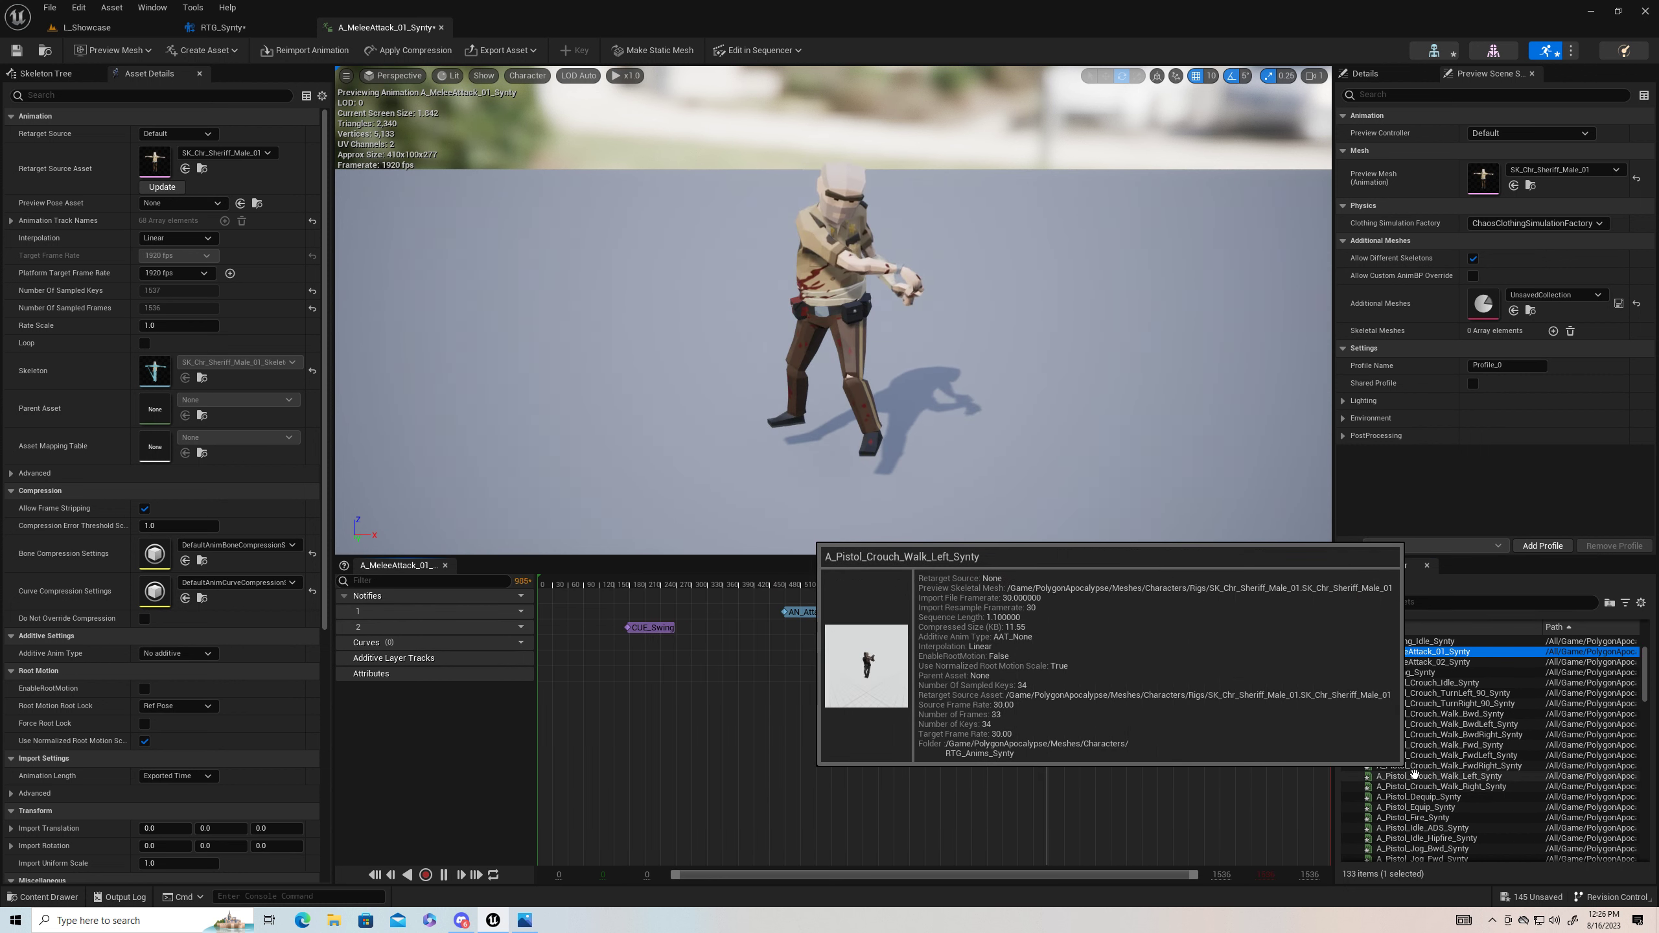
{"action": "double_click", "coordinate": [1415, 807]}
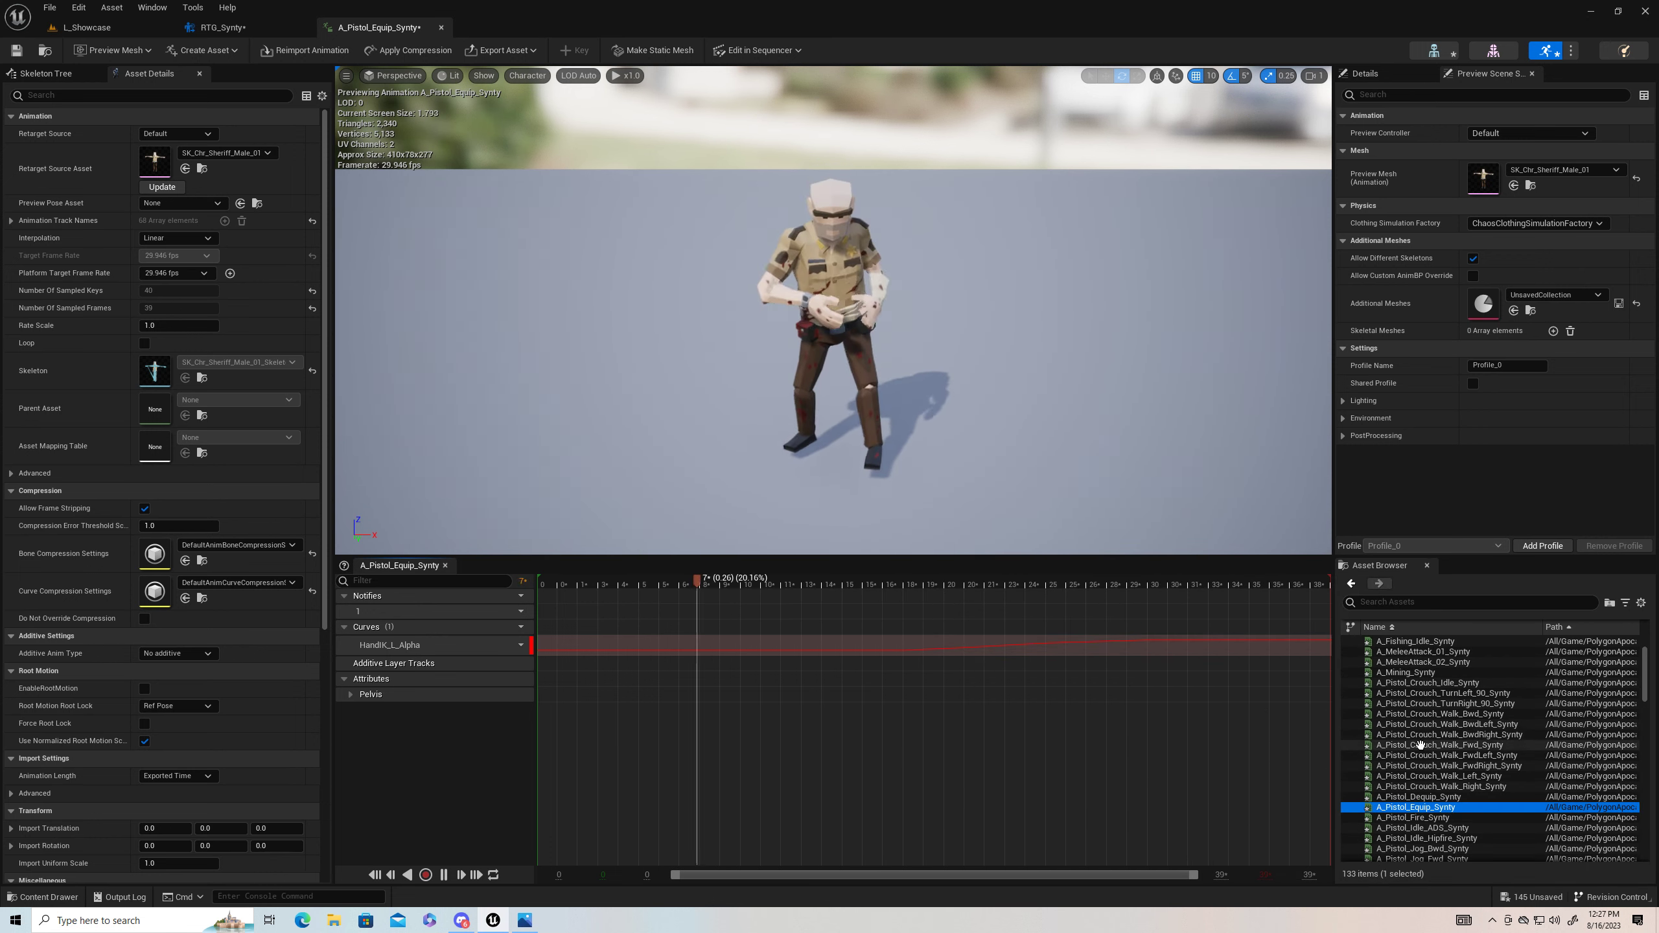
{"action": "scroll", "coordinate": [1420, 745], "scroll_direction": "down", "scroll_amount": 5}
{"action": "double_click", "coordinate": [1422, 766]}
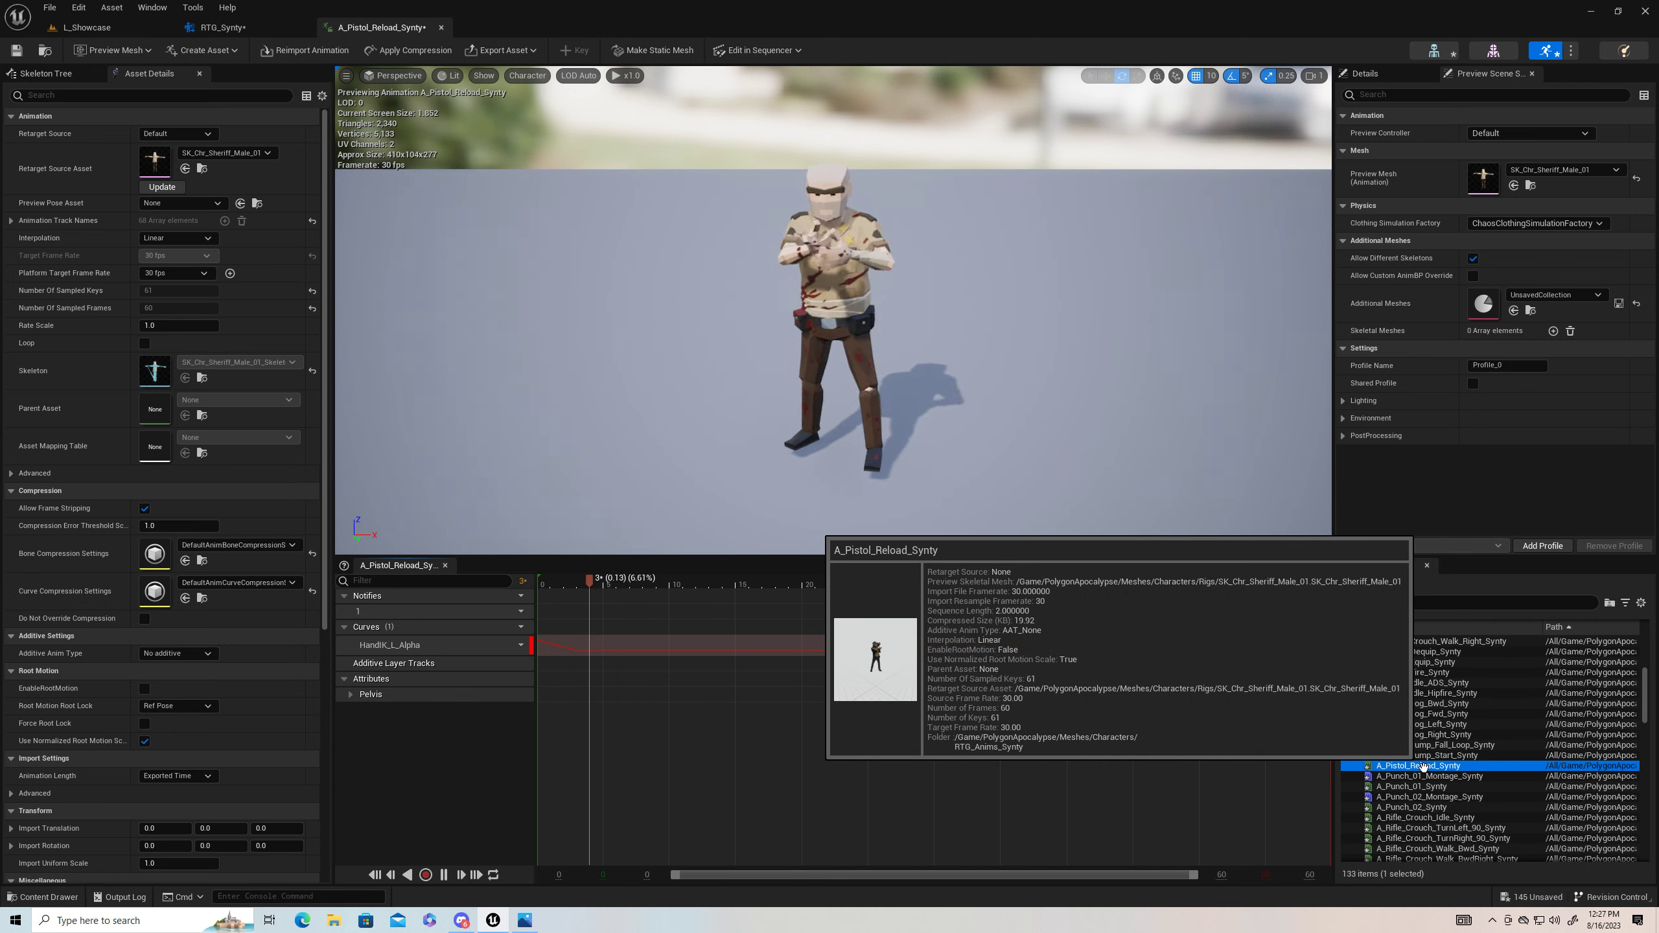
{"action": "double_click", "coordinate": [1419, 807]}
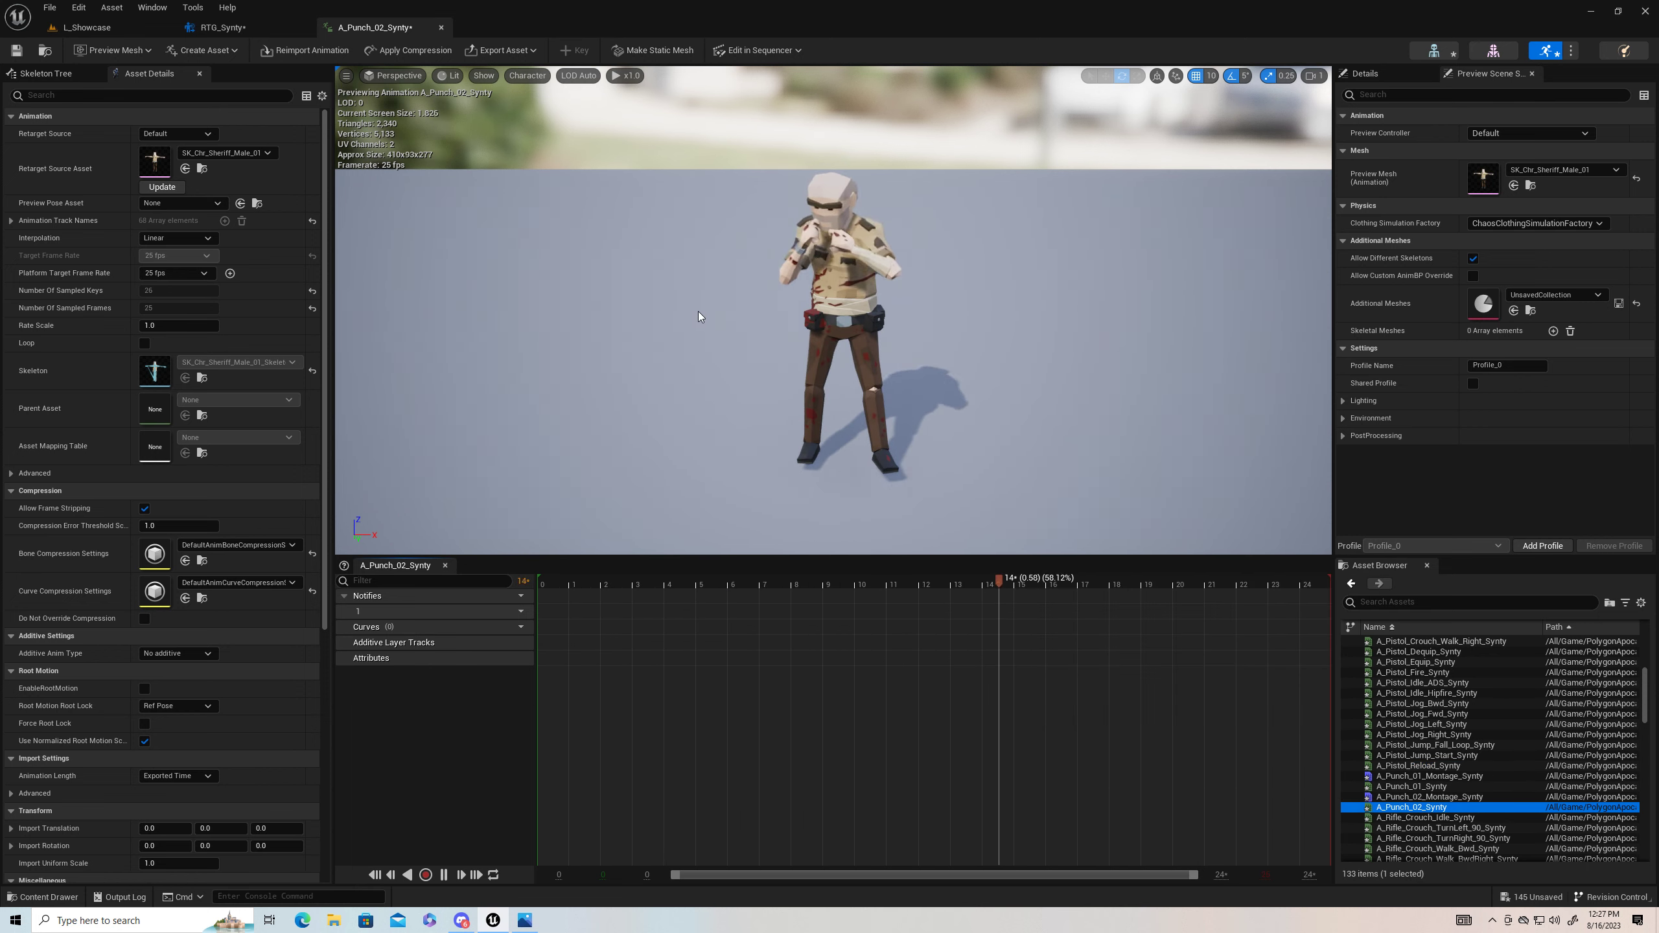
{"action": "scroll", "coordinate": [698, 311], "scroll_direction": "down", "scroll_amount": 3}
{"action": "mouse_move", "coordinate": [698, 312]}
{"action": "right_mouse_down"}
{"action": "mouse_move", "coordinate": [696, 295]}
{"action": "mouse_move", "coordinate": [698, 312]}
{"action": "right_mouse_up"}
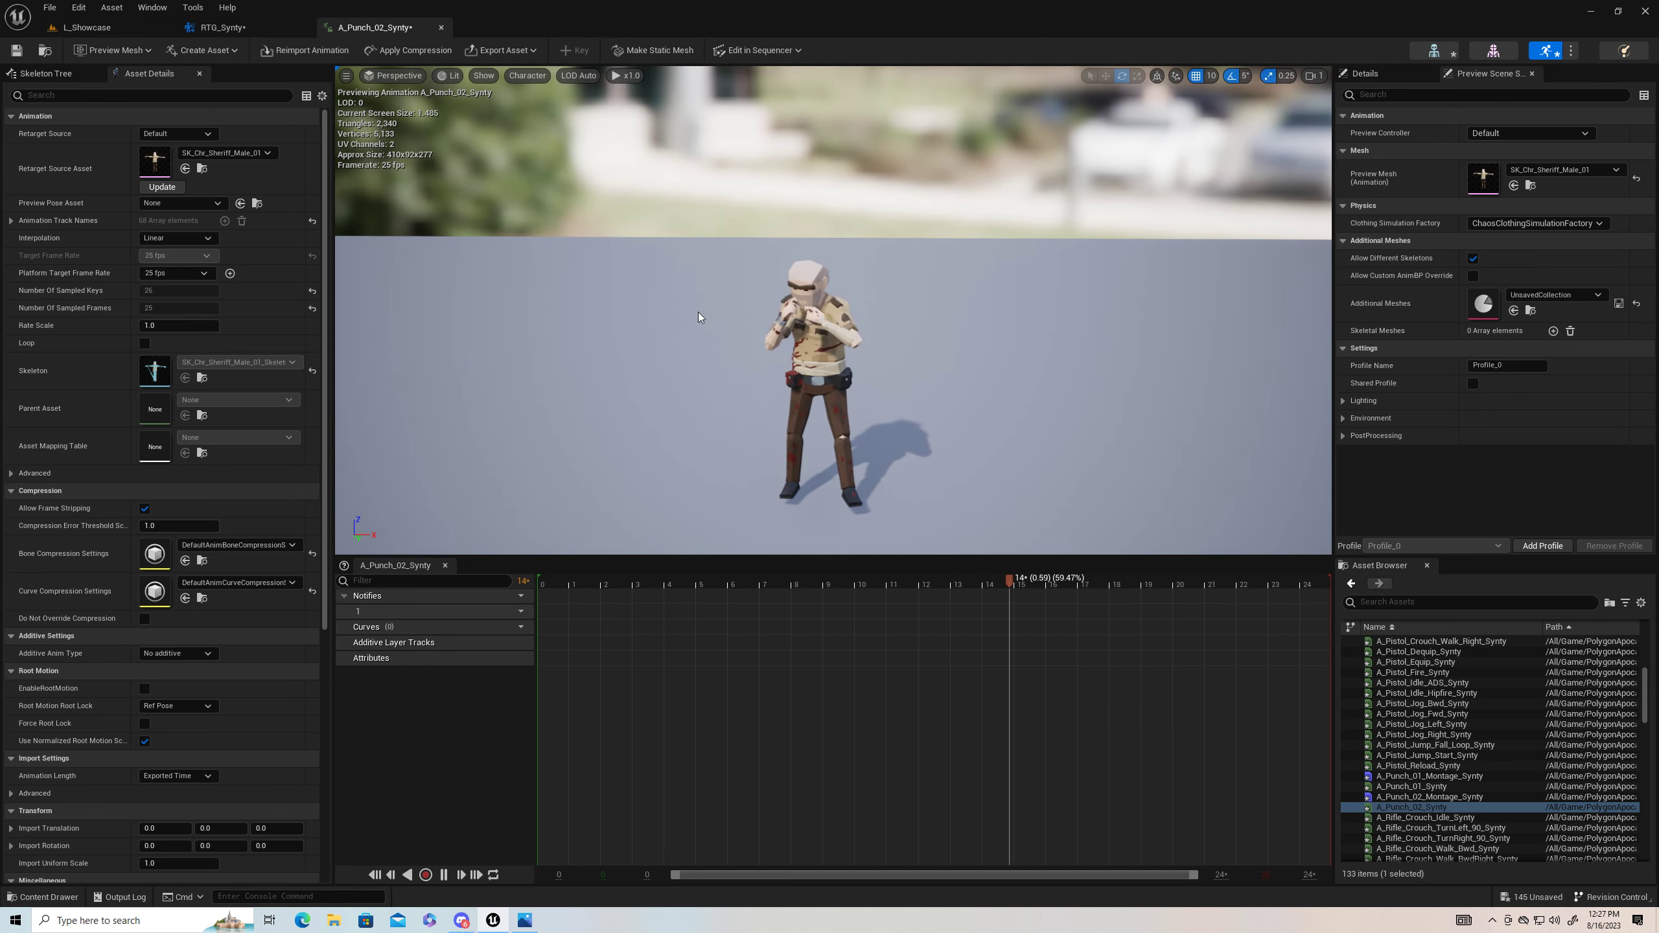
{"action": "left_click", "coordinate": [441, 27]}
Step: Return to the L_Showcase level and save all unsaved project assets, including the retargeted animations
{"action": "left_click", "coordinate": [87, 27]}
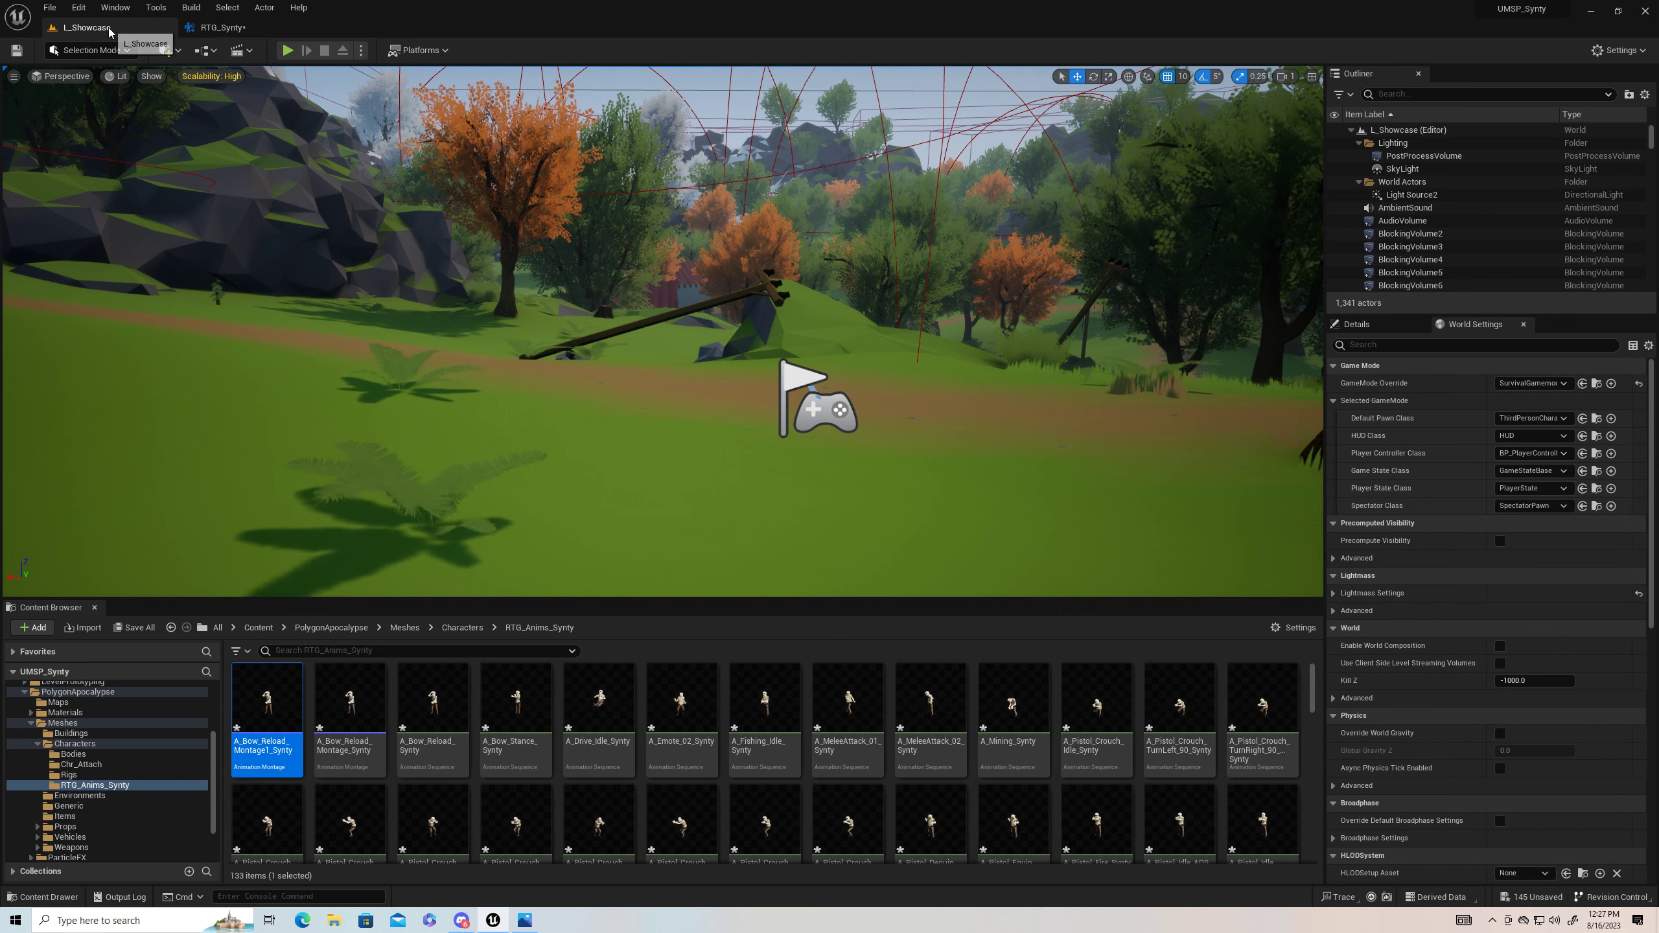
{"action": "left_click", "coordinate": [135, 628]}
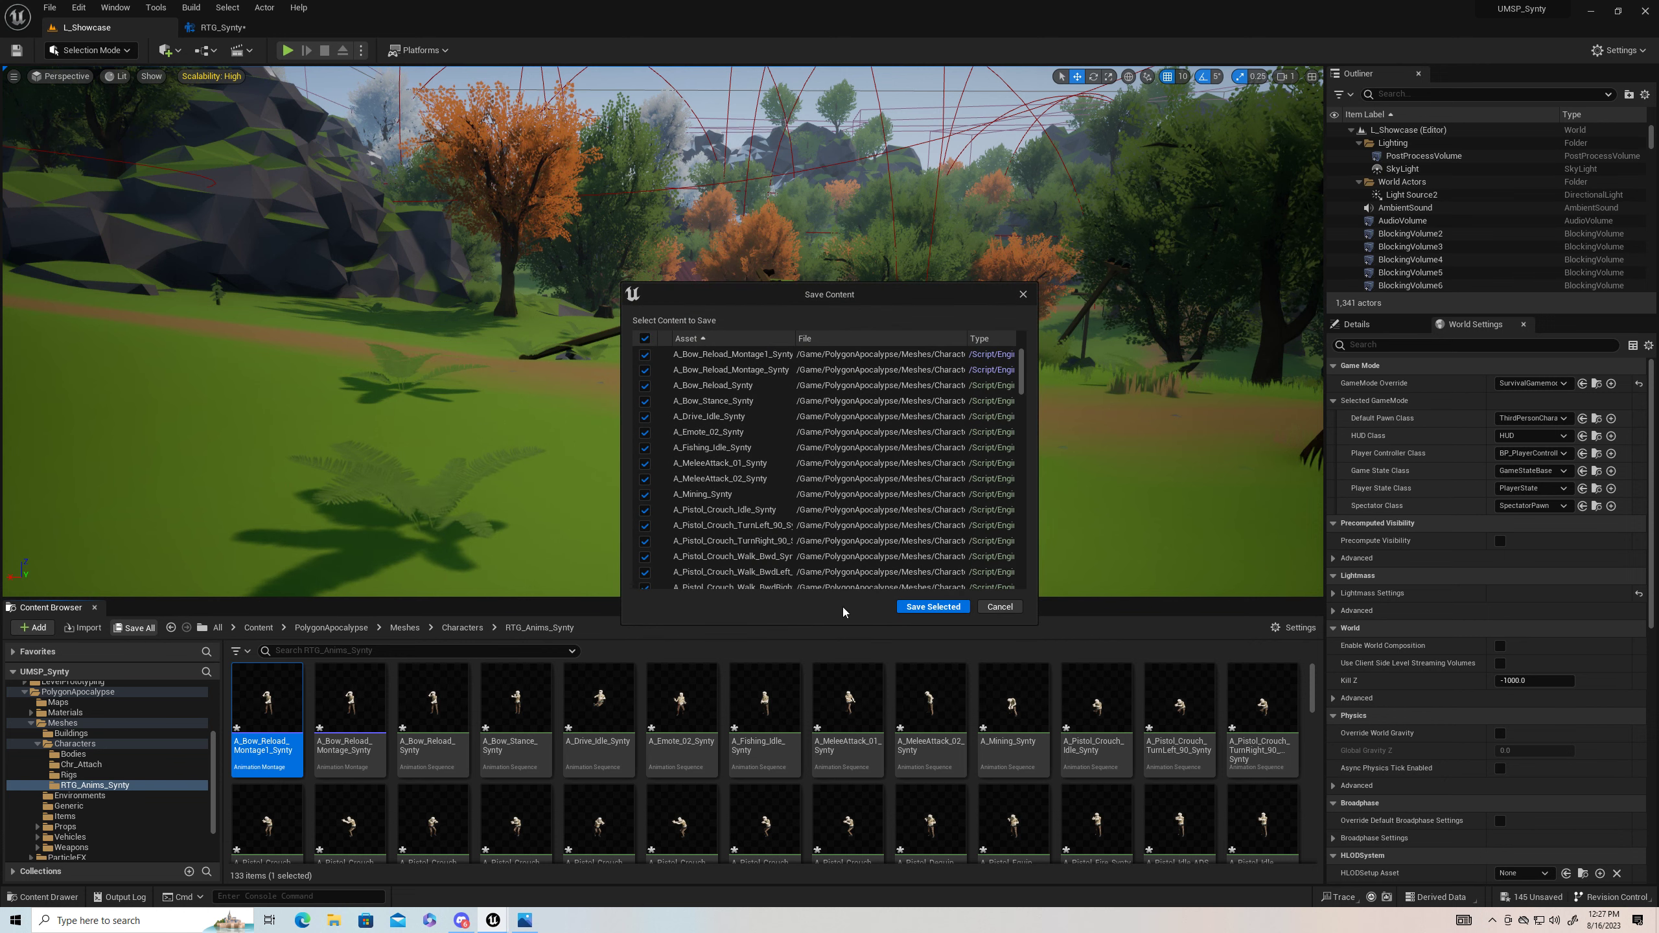
{"action": "left_click", "coordinate": [917, 606]}
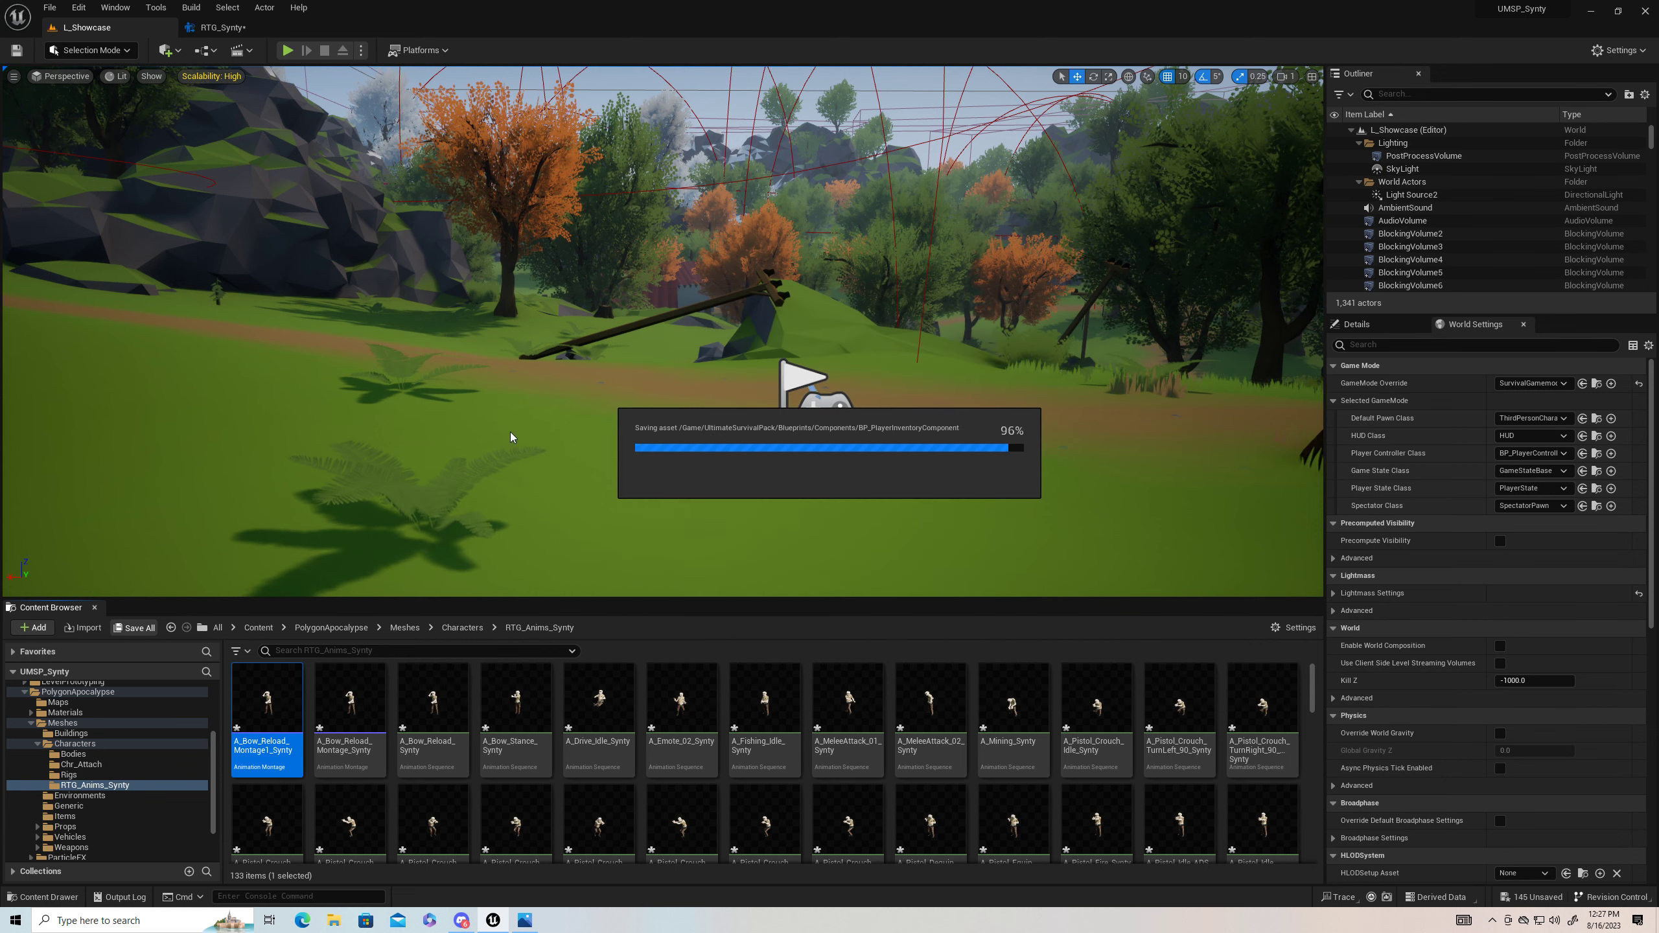
Step: Go back to the PolygonApocalypse/Meshes/Characters folder, play-test the L_Showcase level with the sheriff, and stop the session
{"action": "left_click", "coordinate": [171, 628]}
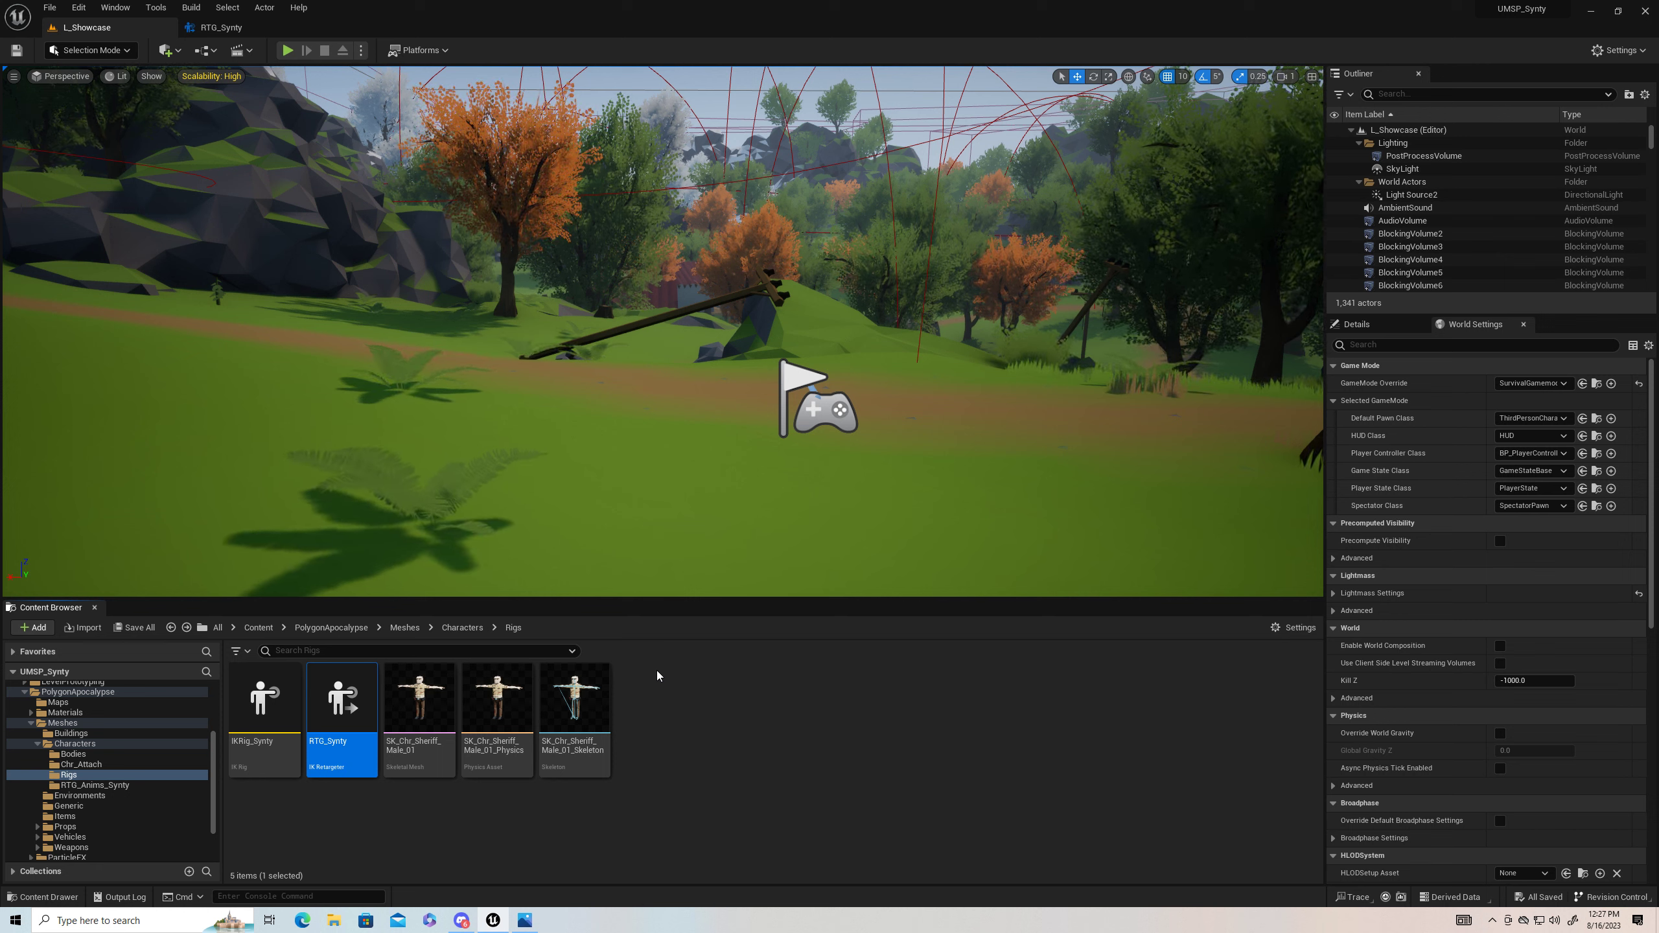
{"action": "left_click", "coordinate": [171, 629]}
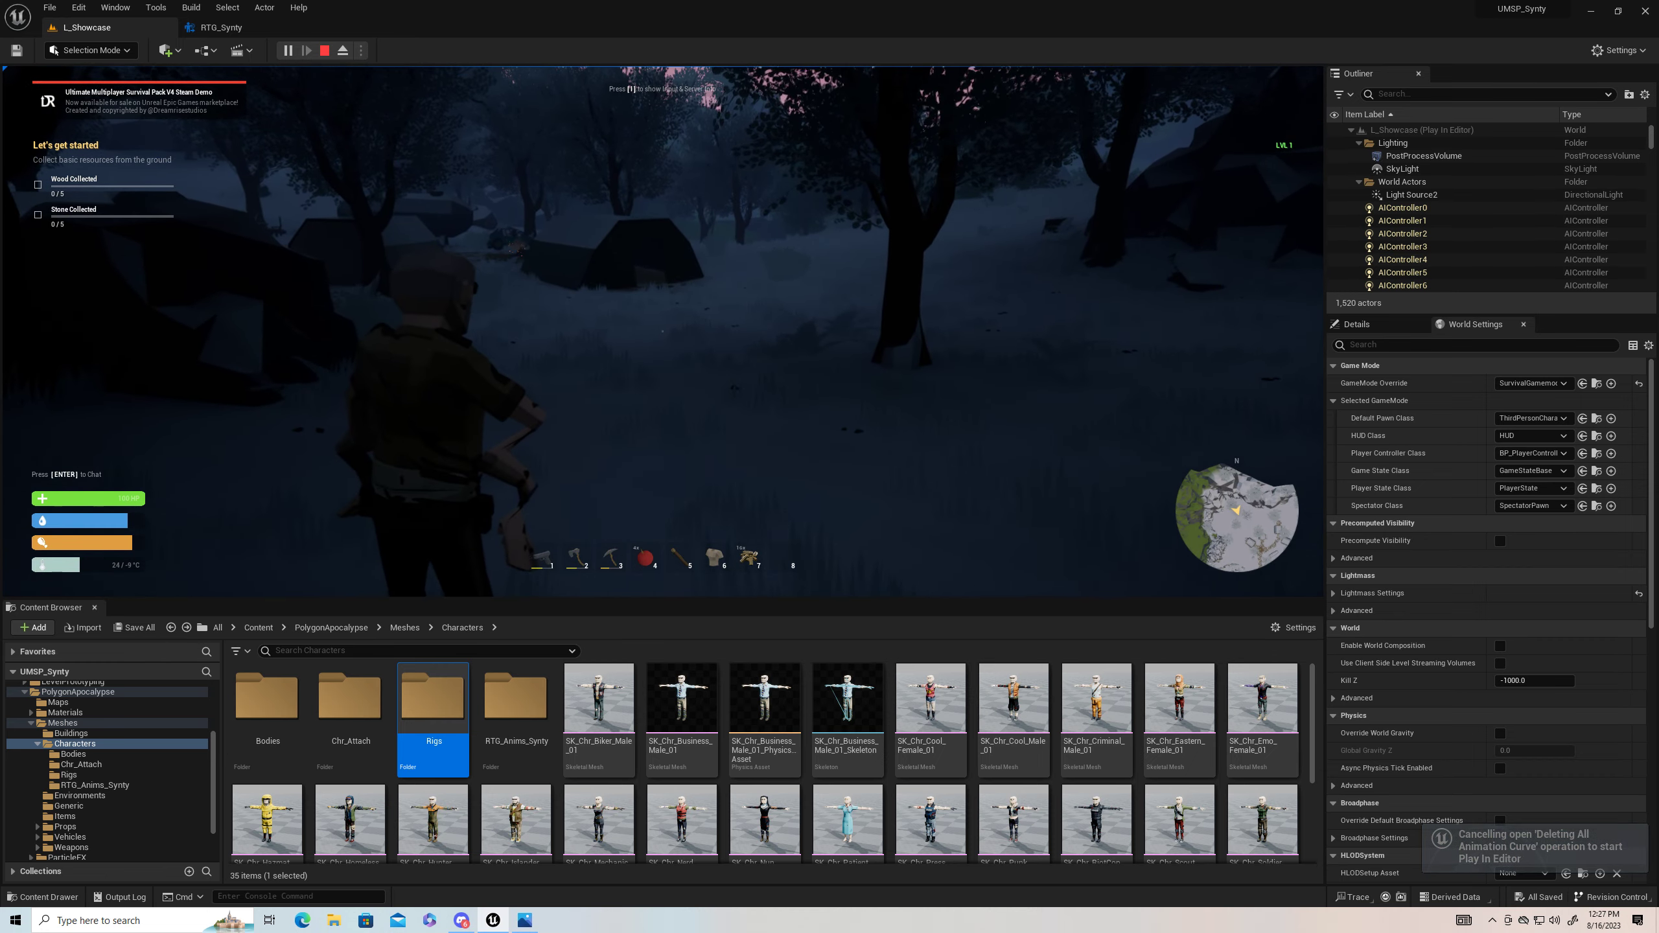
{"action": "key", "text": "Escape"}
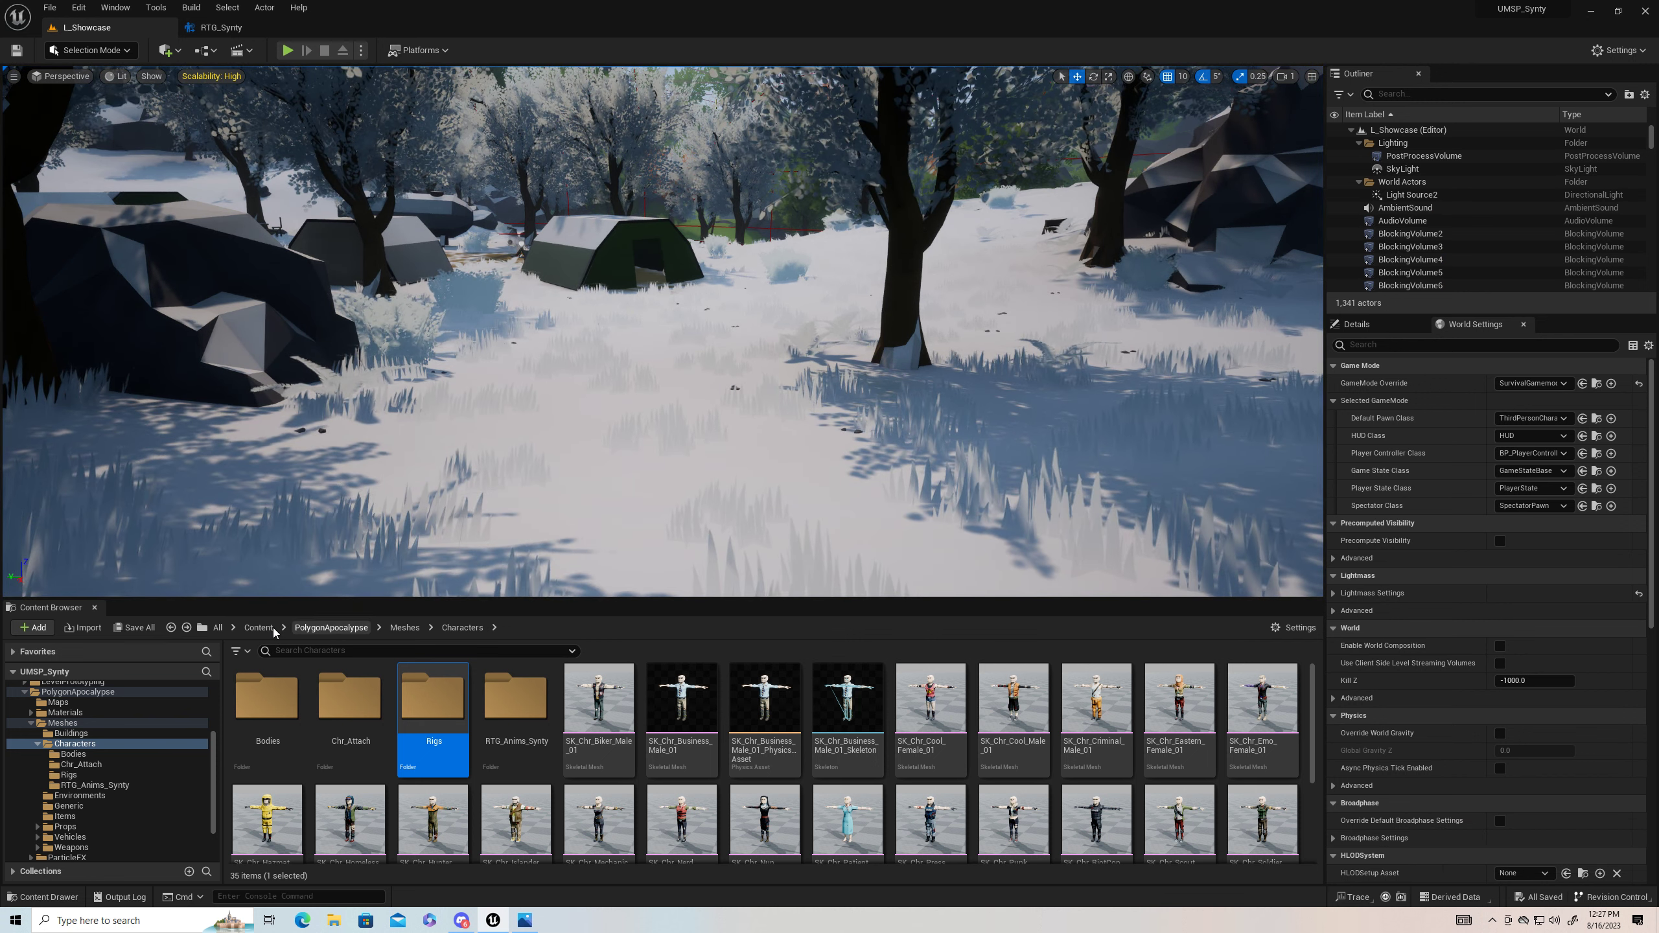
Step: Open the UltimateSurvivalPack/Demo/Character/Animations/Human folder
{"action": "left_click", "coordinate": [171, 630]}
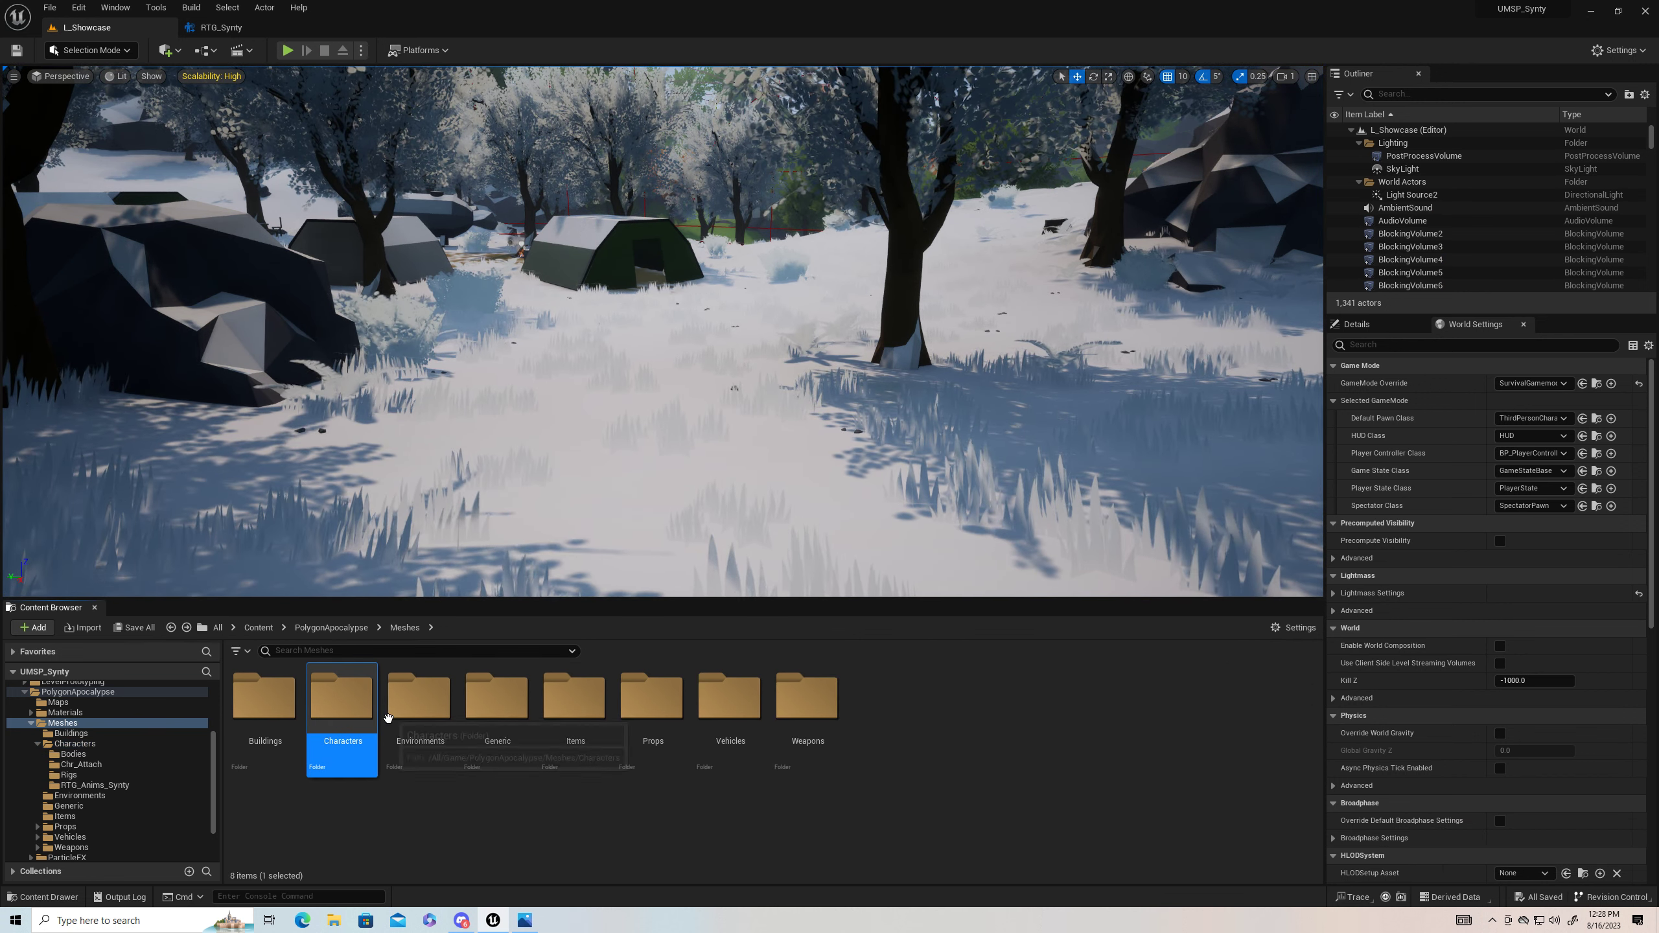
{"action": "left_click", "coordinate": [171, 629]}
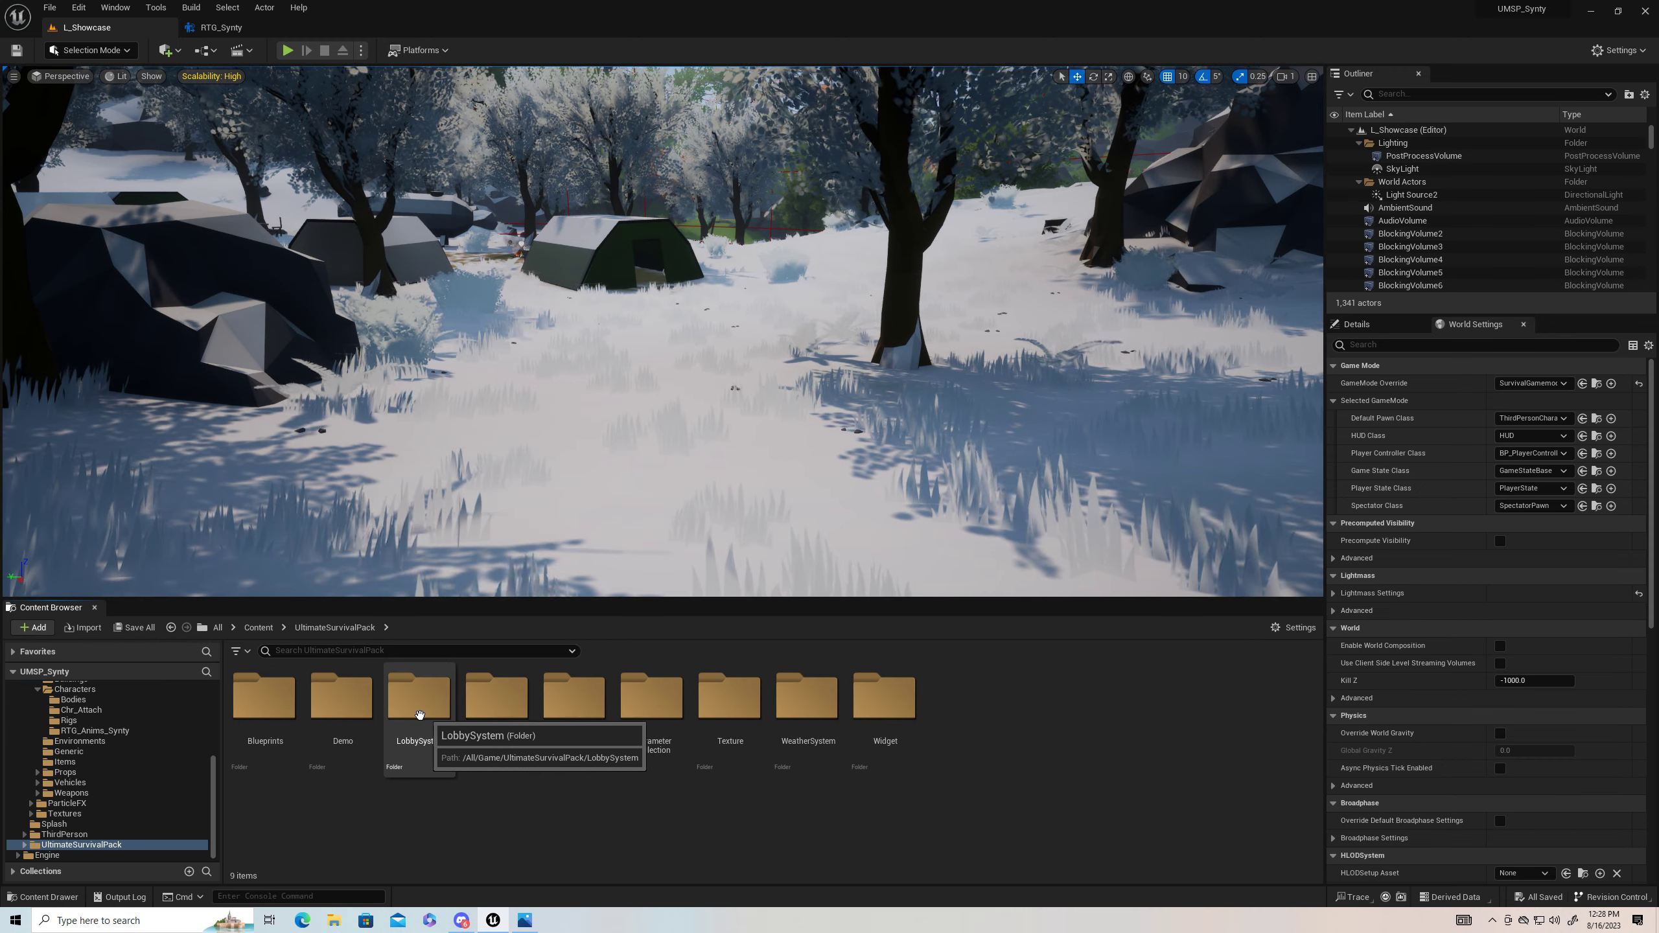
{"action": "double_click", "coordinate": [374, 709]}
{"action": "left_click", "coordinate": [401, 712]}
{"action": "double_click", "coordinate": [400, 712]}
{"action": "double_click", "coordinate": [273, 716]}
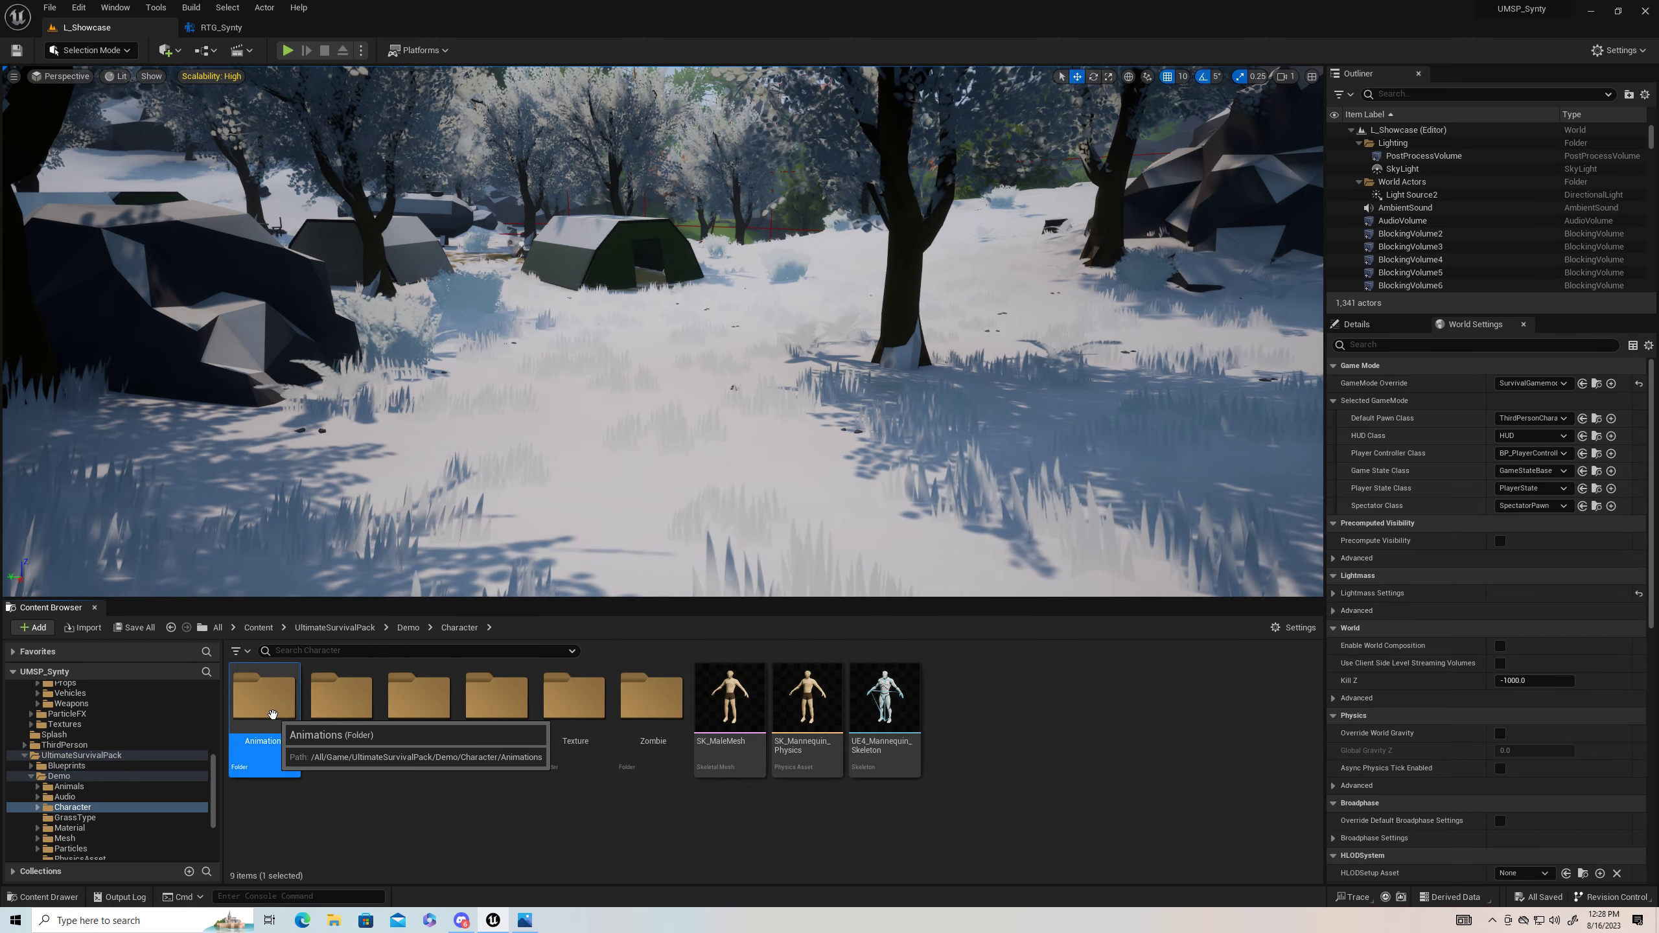
{"action": "double_click", "coordinate": [264, 698]}
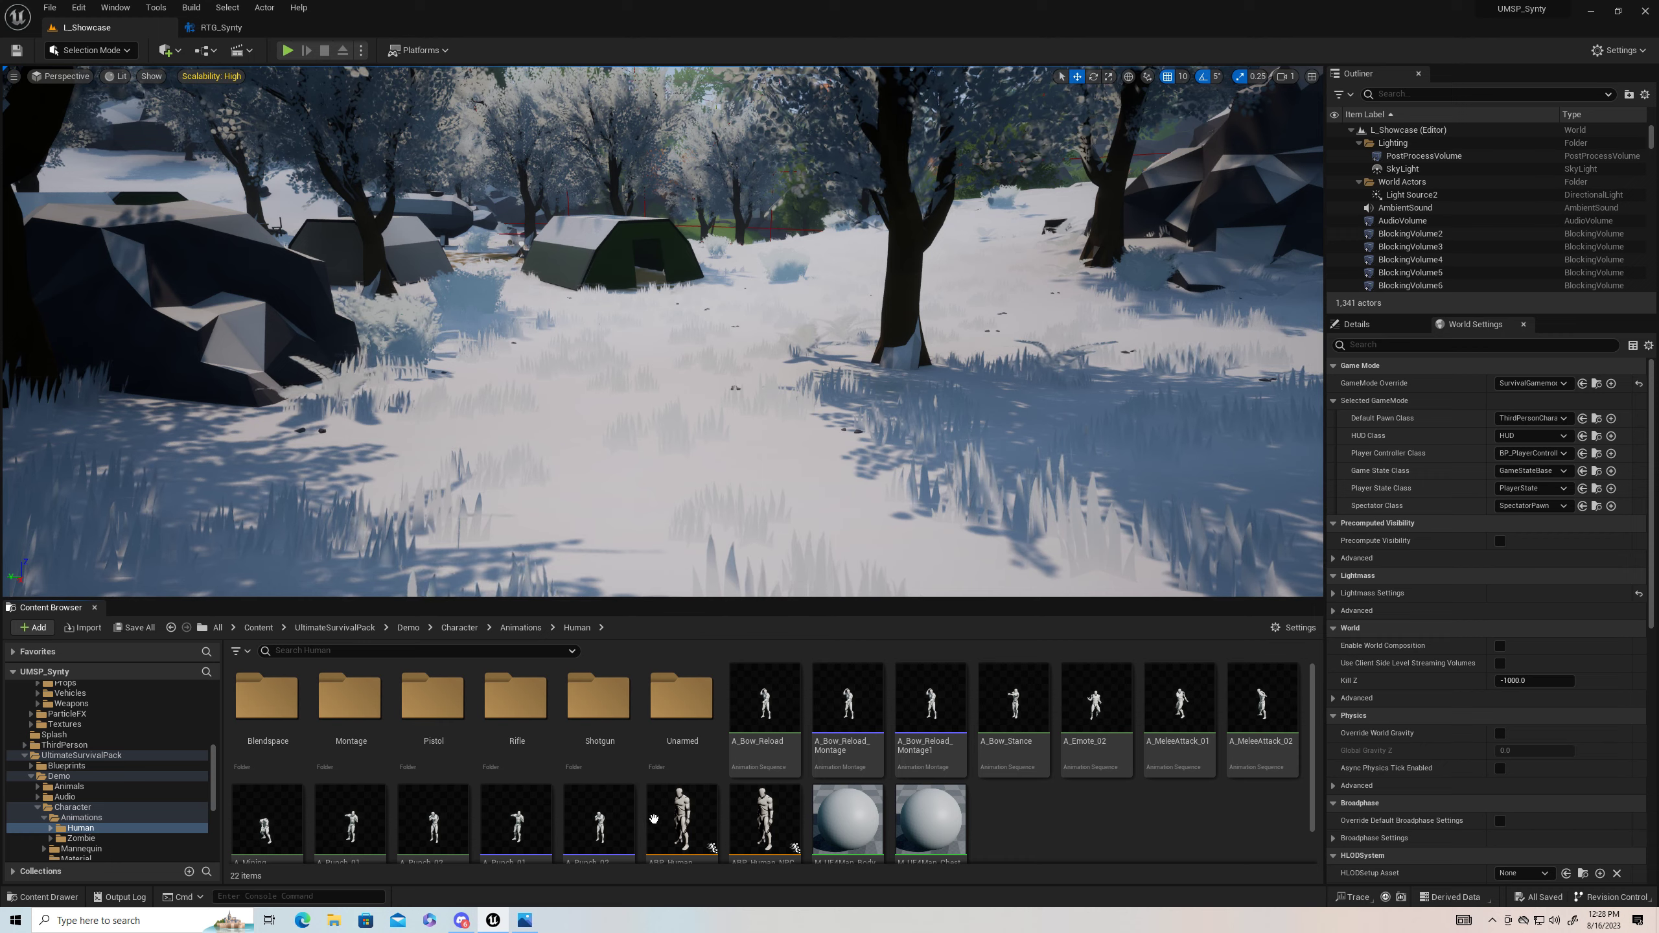
Step: Start duplicating and retargeting the ABP_Human animation blueprint using the RTG_Synty IK Retargeter
{"action": "right_click", "coordinate": [656, 818]}
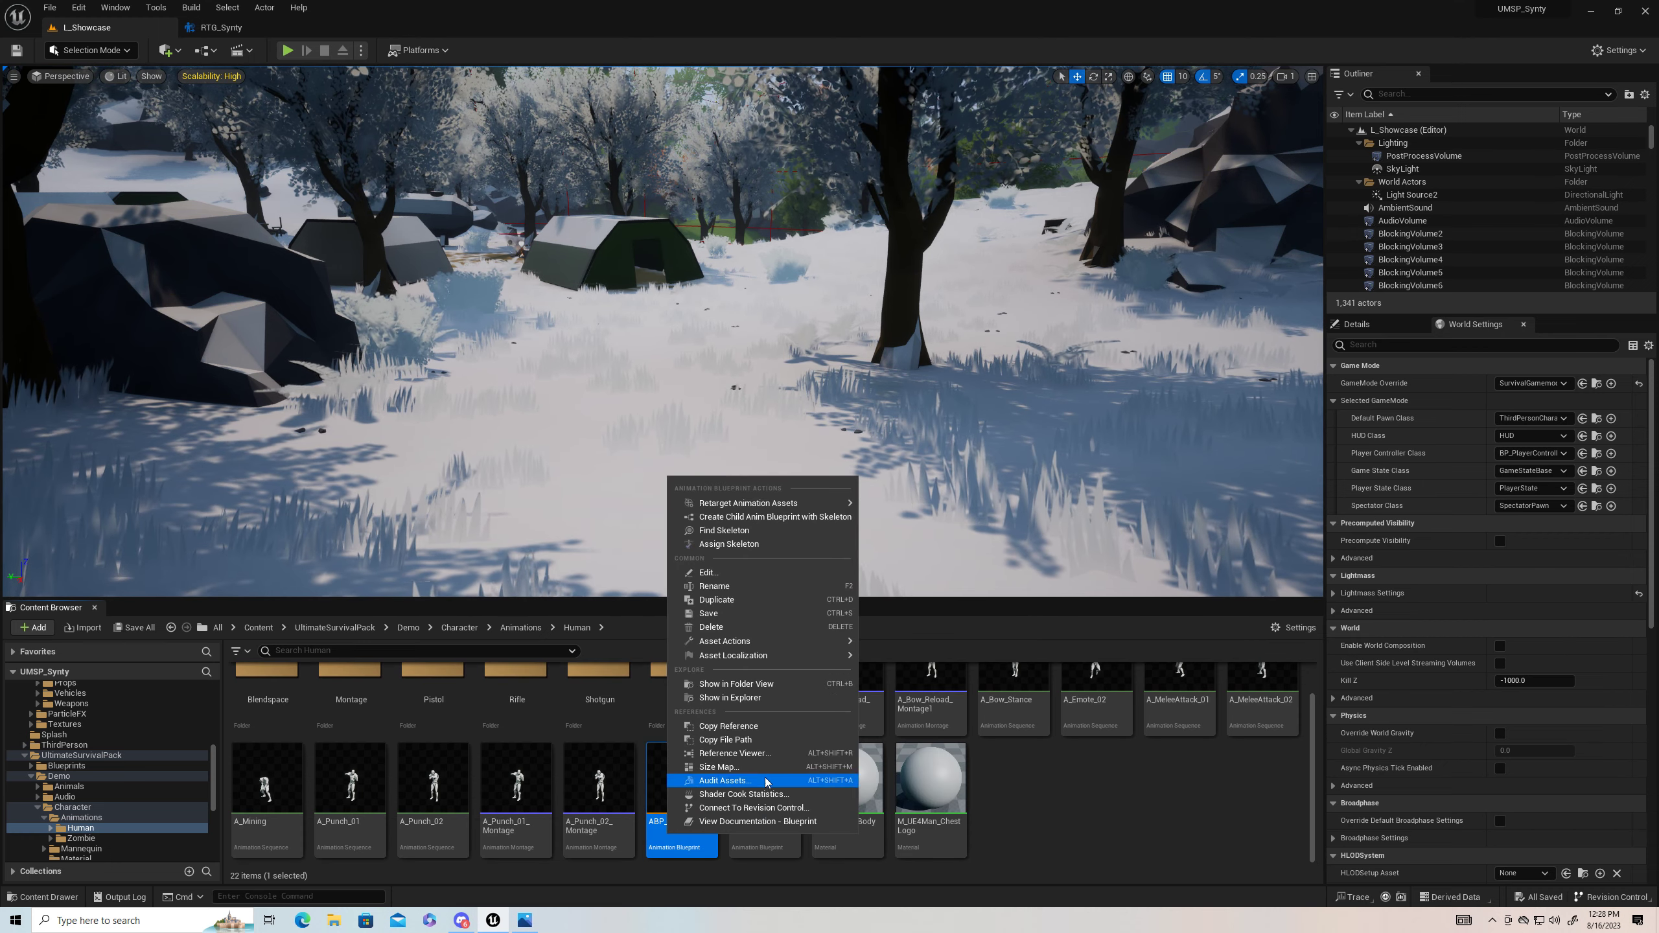
{"action": "left_click", "coordinate": [967, 521]}
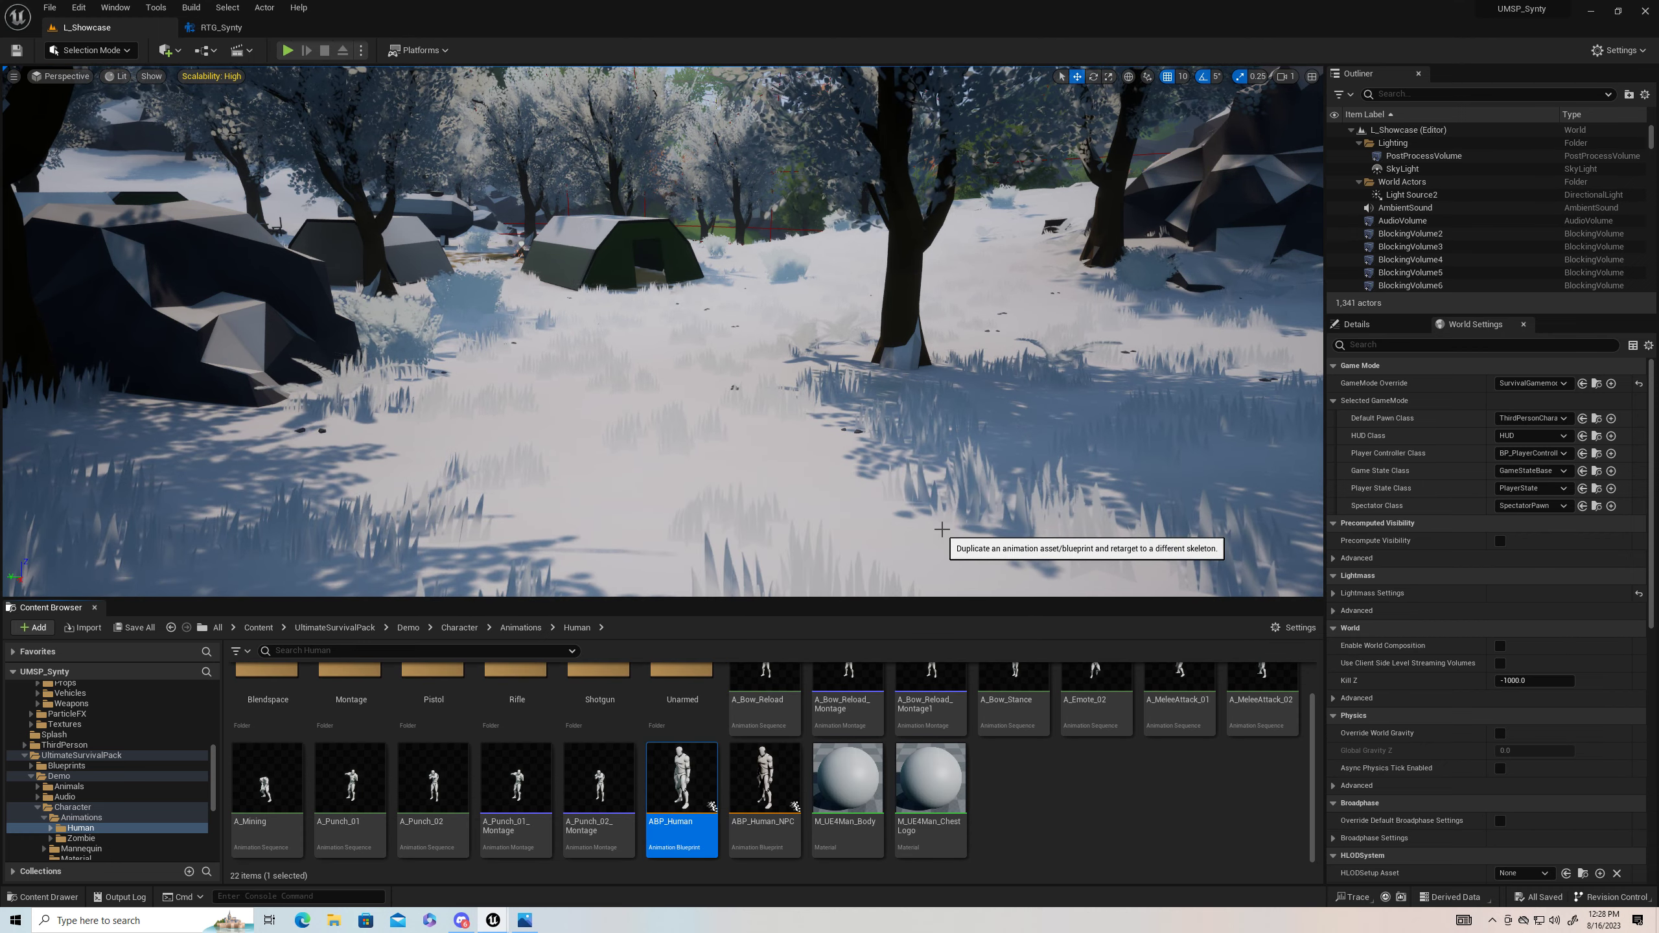
{"action": "left_click", "coordinate": [1104, 368]}
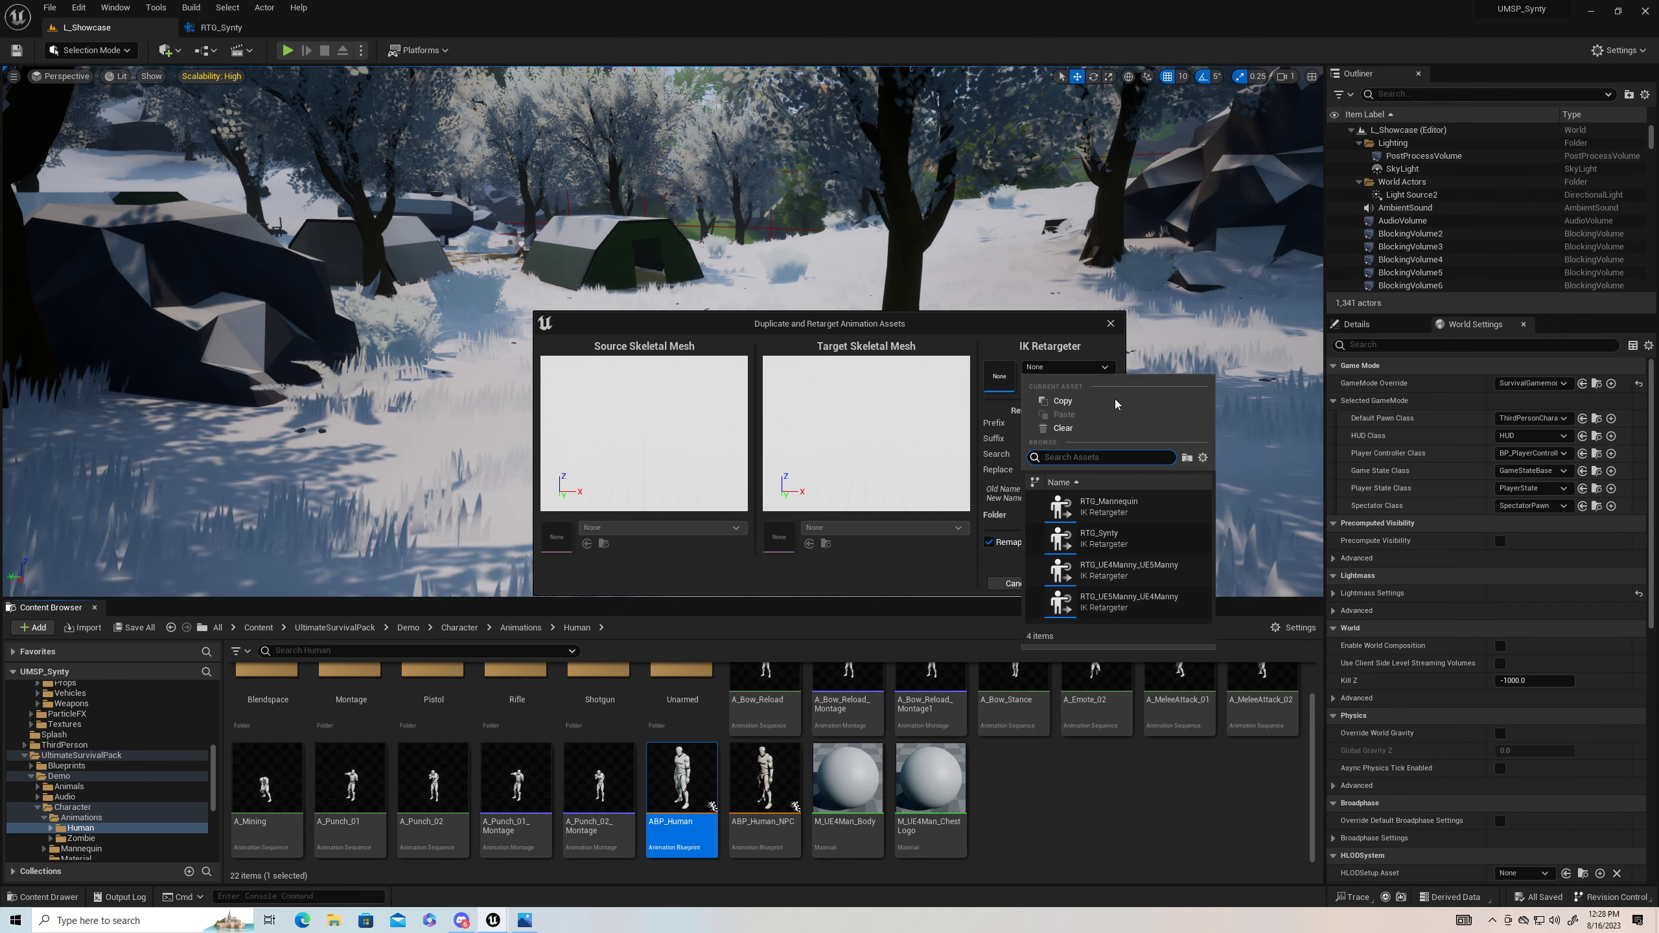
{"action": "left_click", "coordinate": [1104, 540]}
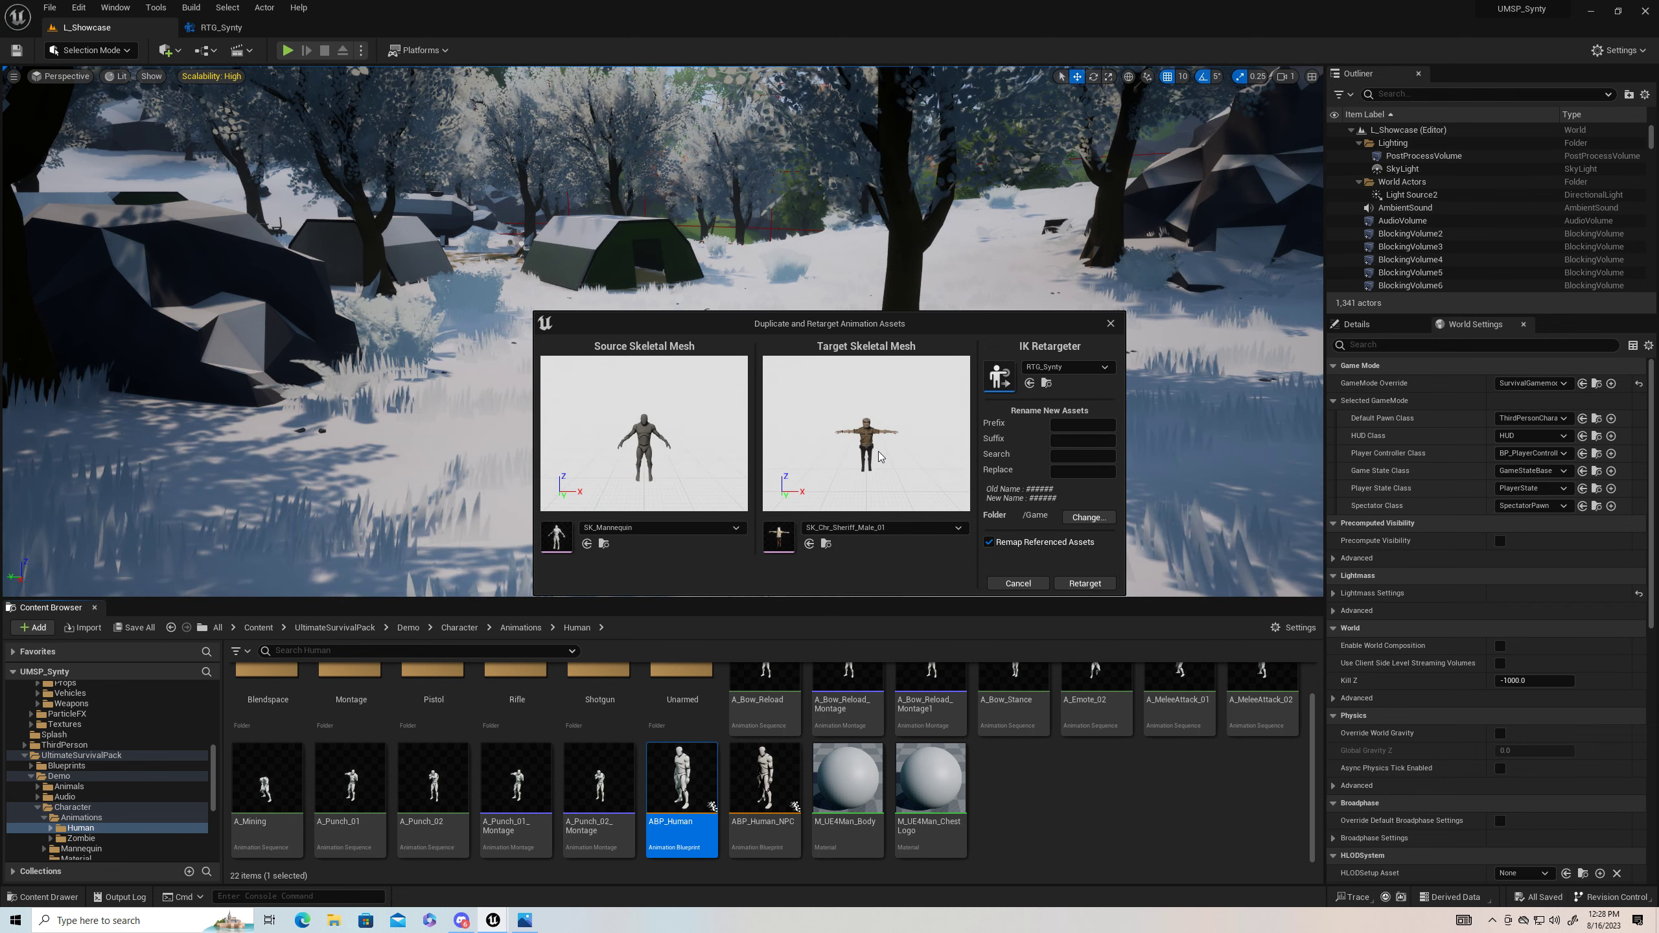
Step: Create the export folder ABP_Synty under PolygonApocalypse/Meshes/Characters and retarget ABP_Human with its referenced assets into it
{"action": "left_click", "coordinate": [1085, 518]}
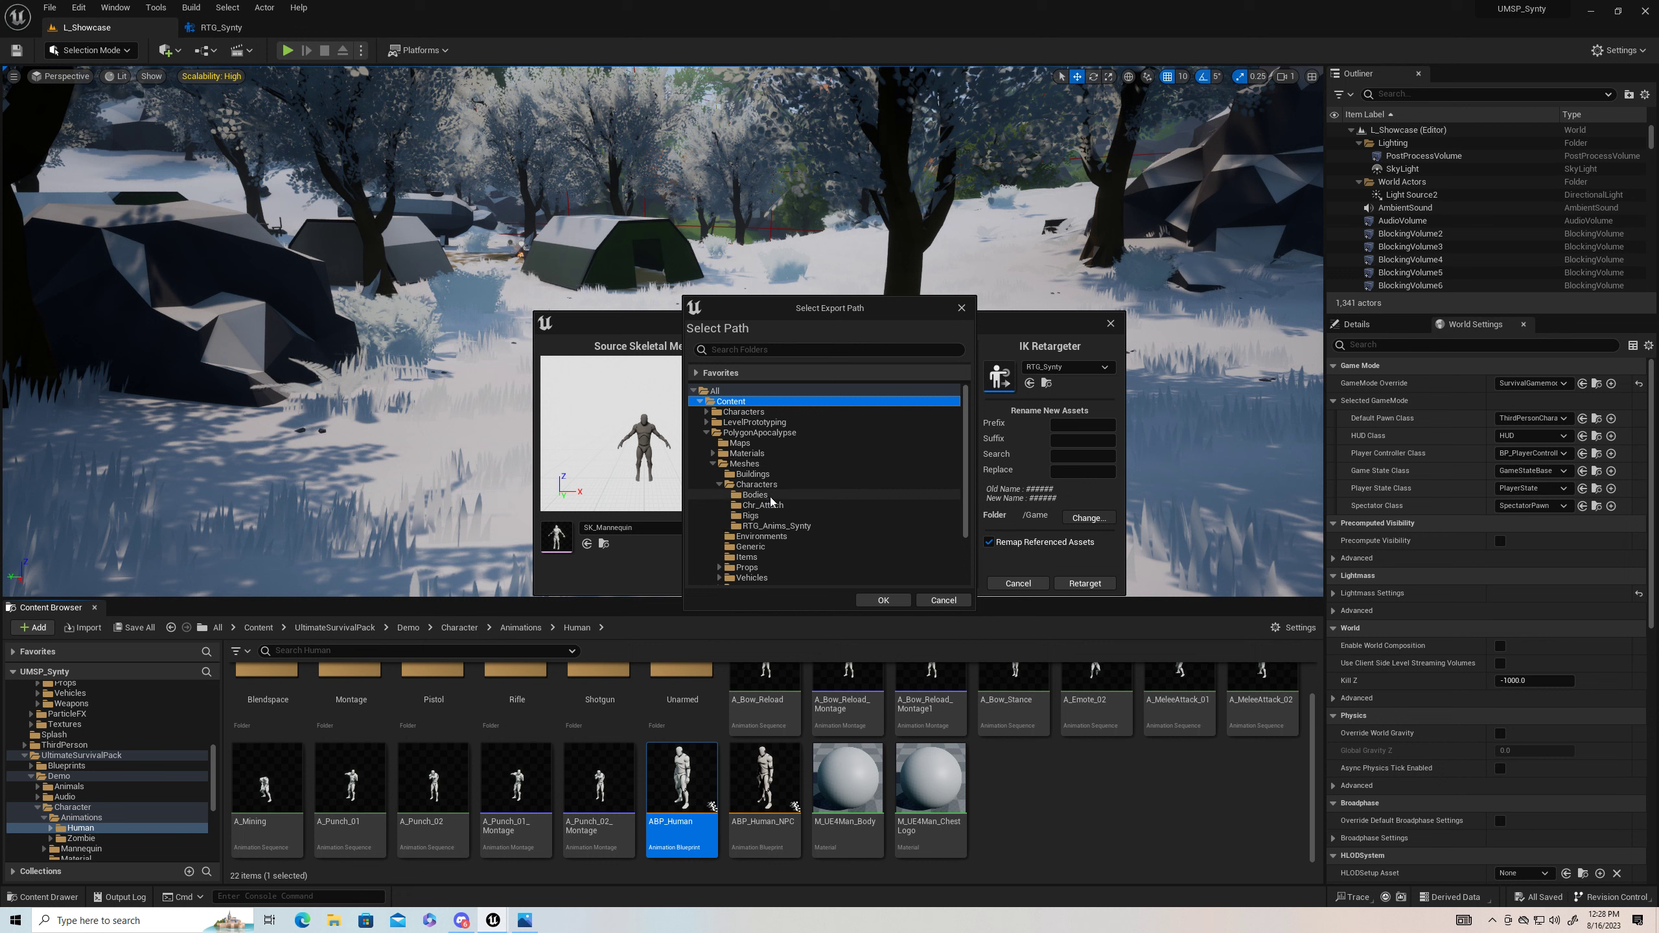
{"action": "right_click", "coordinate": [776, 490]}
{"action": "left_click", "coordinate": [822, 499]}
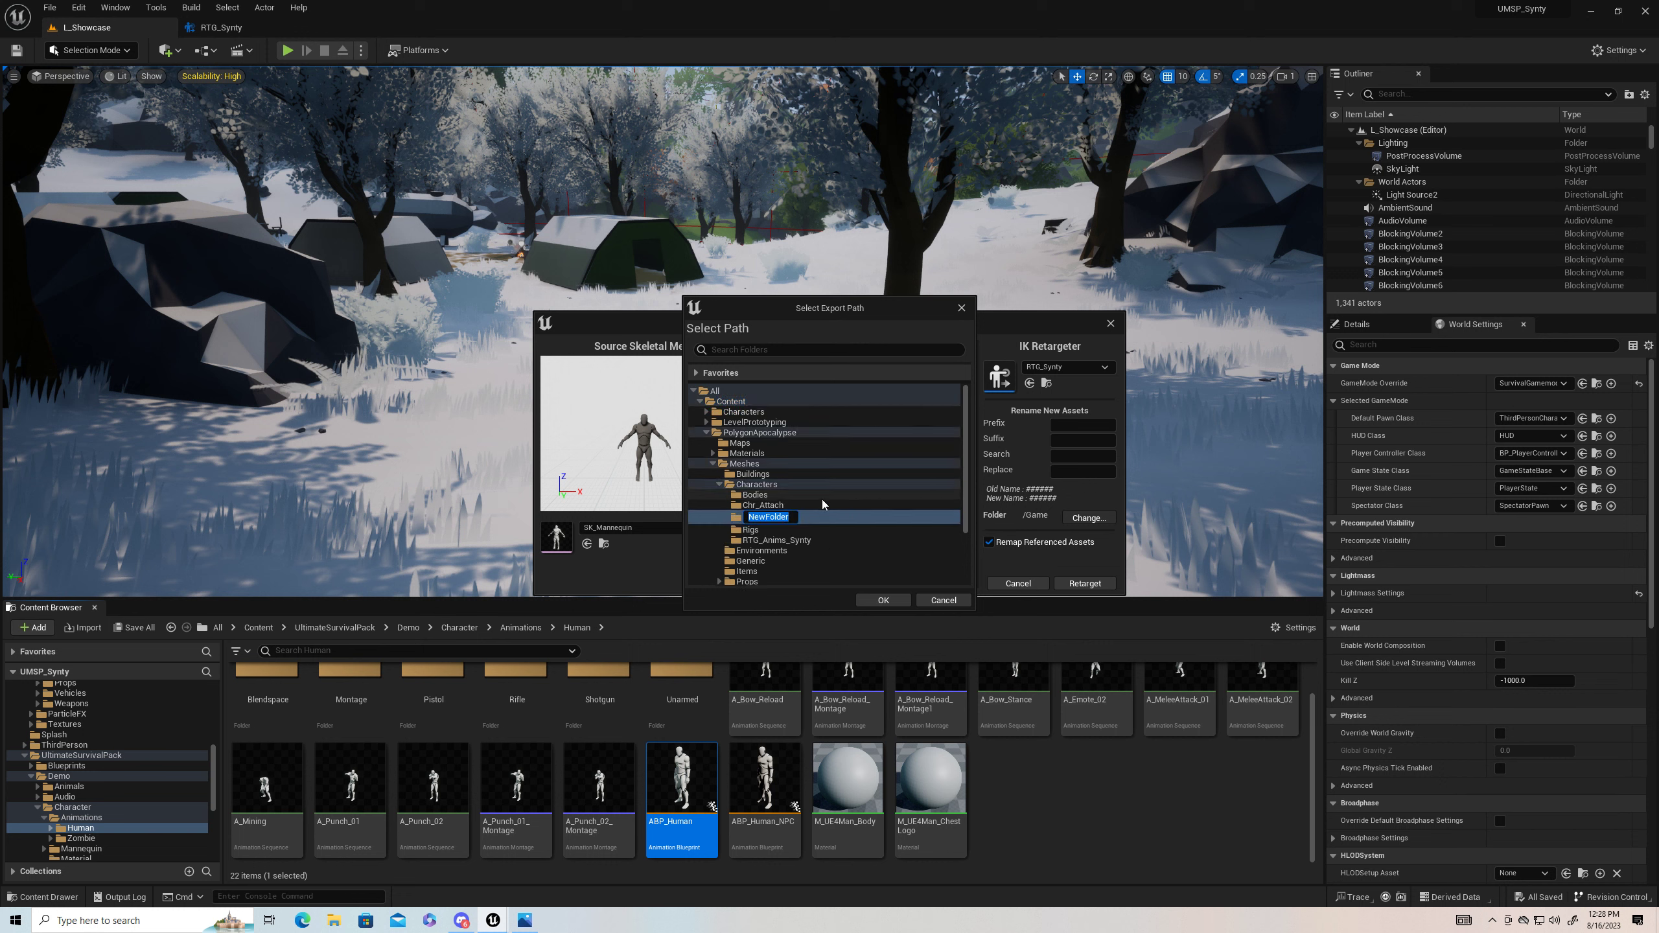
{"action": "type", "text": "ABP_Synty"}
{"action": "key", "text": "Return"}
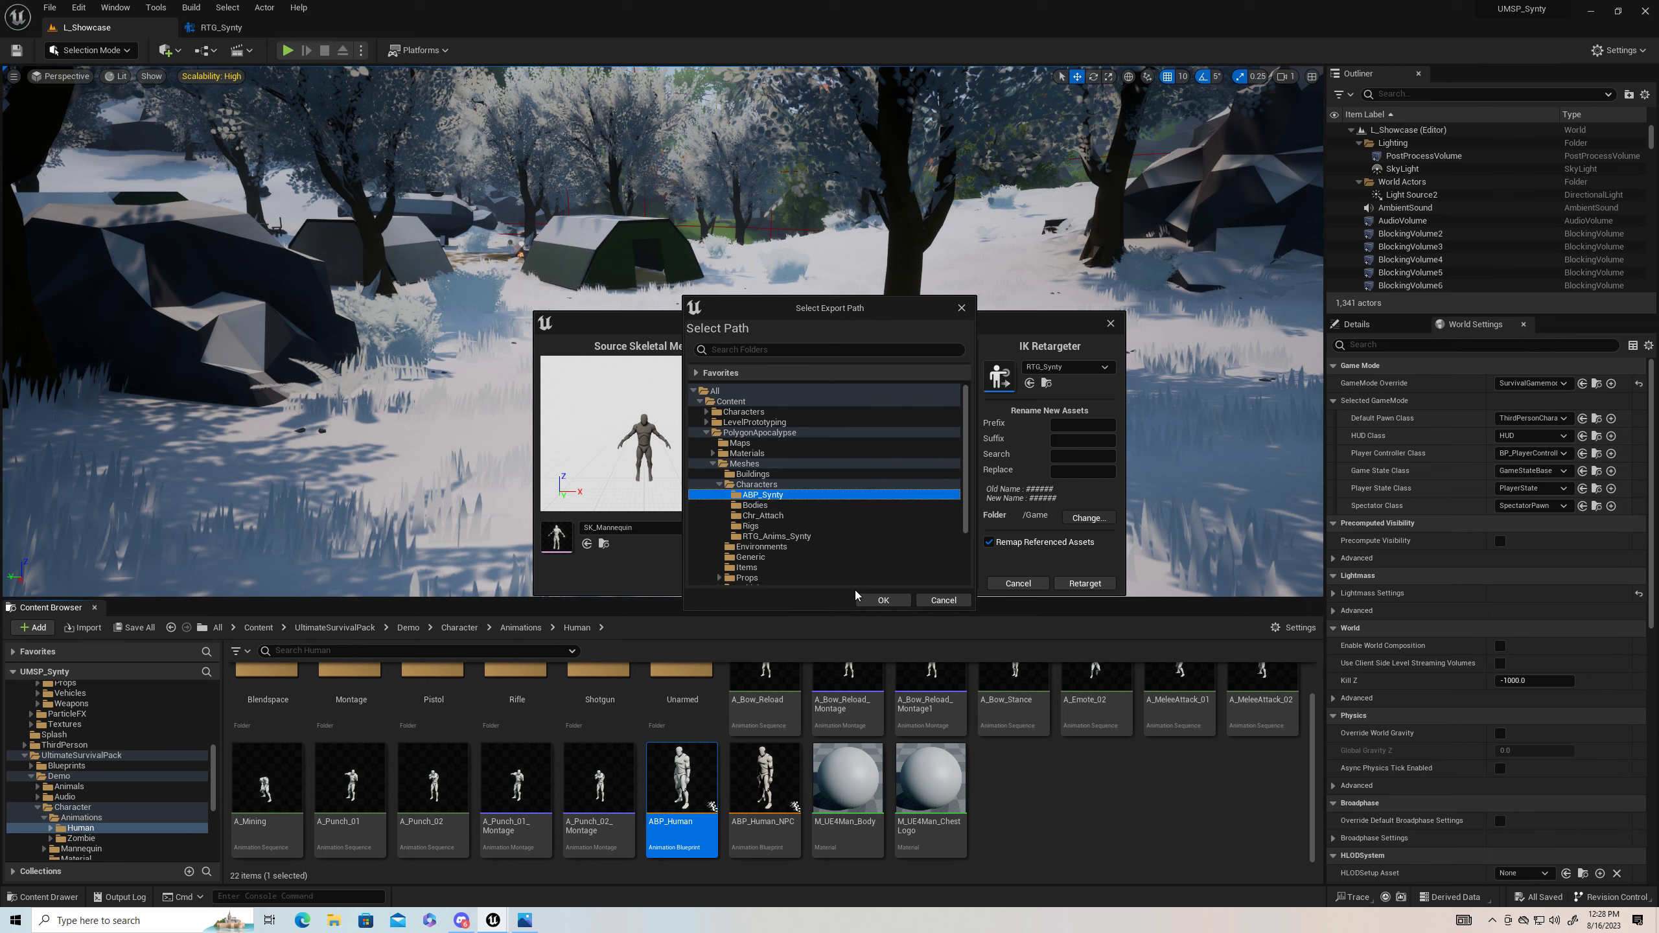
{"action": "left_click", "coordinate": [882, 600]}
{"action": "left_click", "coordinate": [1248, 584]}
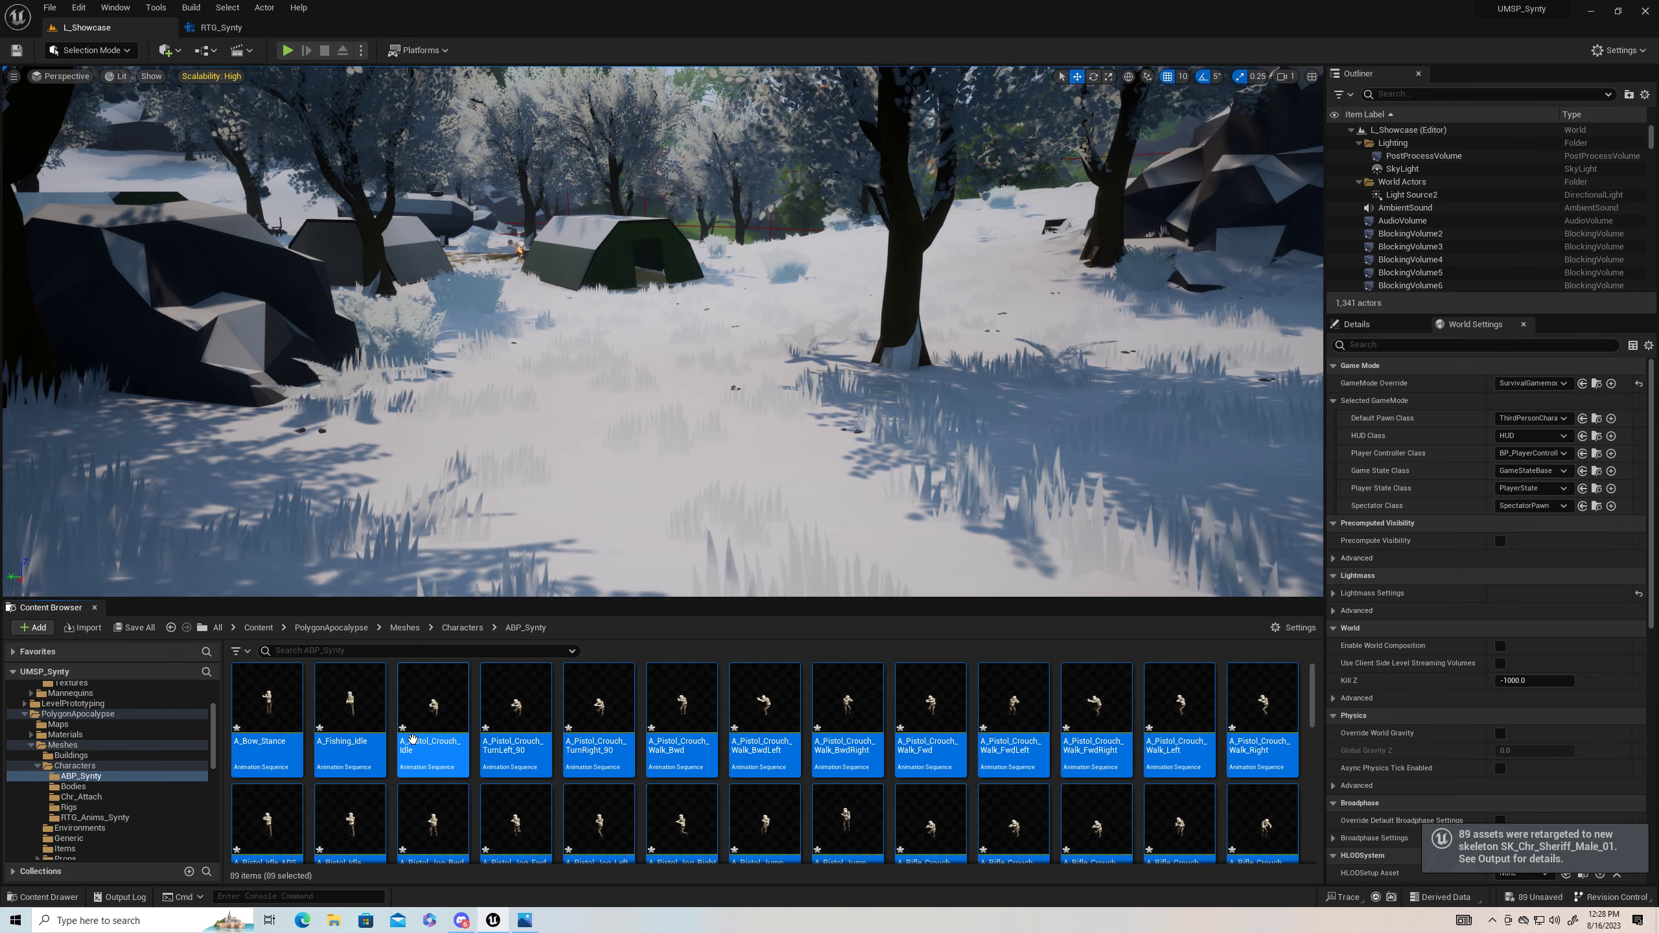
Step: Find the retargeted ABP_Human among the assets in the ABP_Synty folder and open it
{"action": "scroll", "coordinate": [748, 761], "scroll_direction": "down", "scroll_amount": 5}
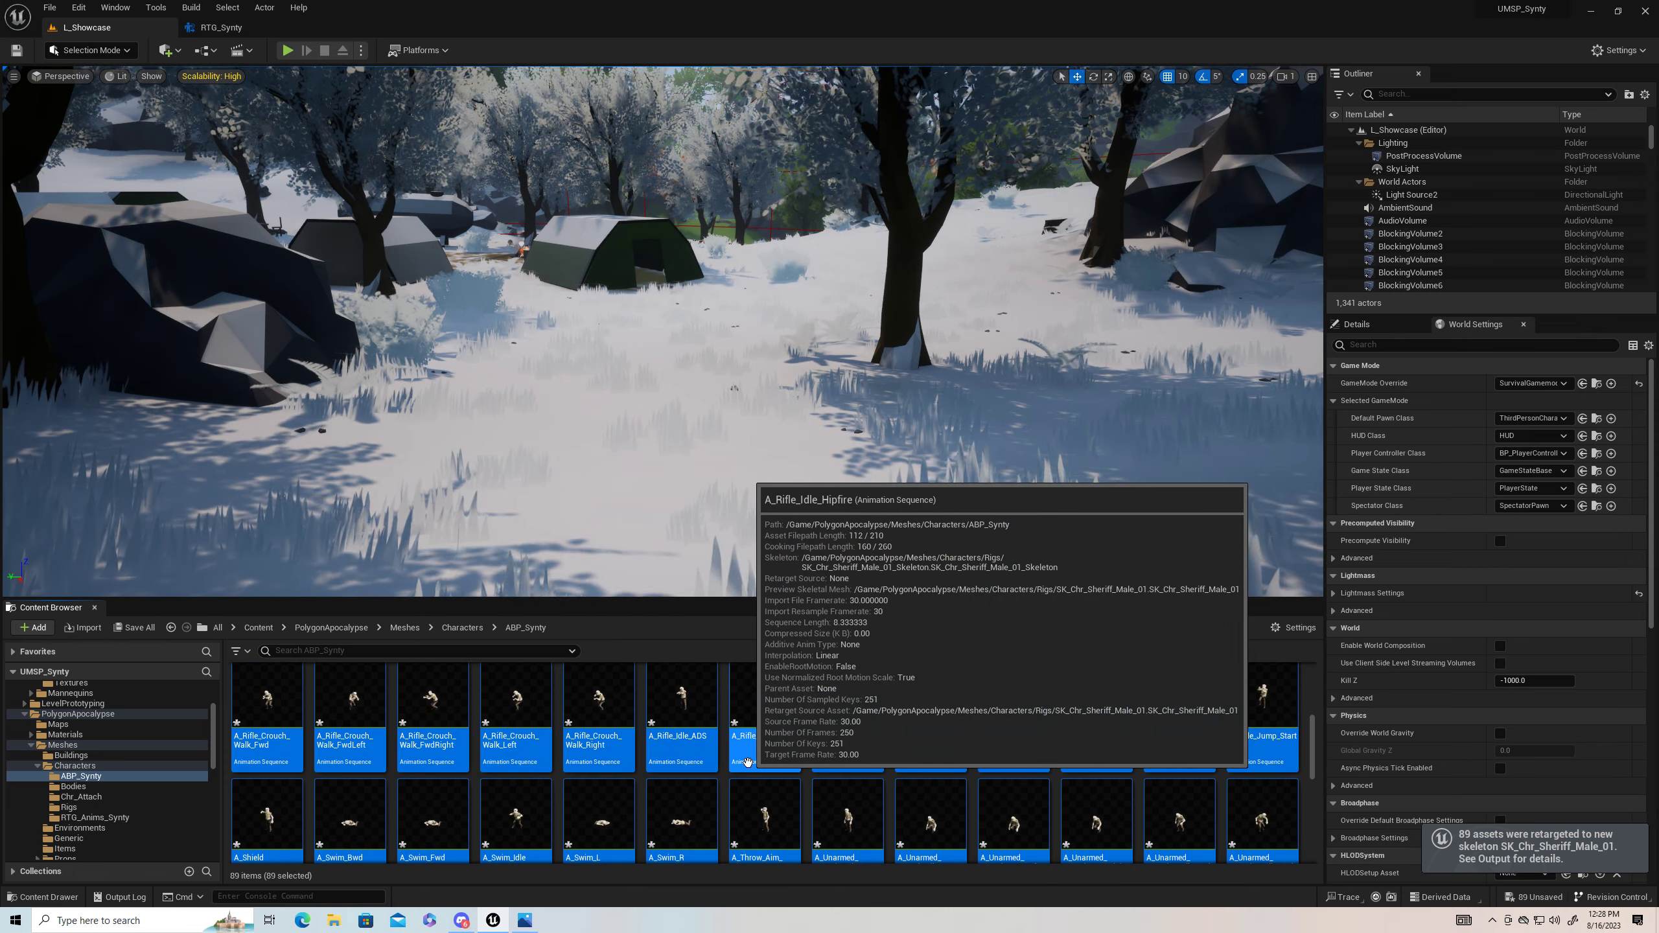
{"action": "scroll", "coordinate": [747, 761], "scroll_direction": "down", "scroll_amount": 4}
{"action": "scroll", "coordinate": [748, 762], "scroll_direction": "up", "scroll_amount": 4}
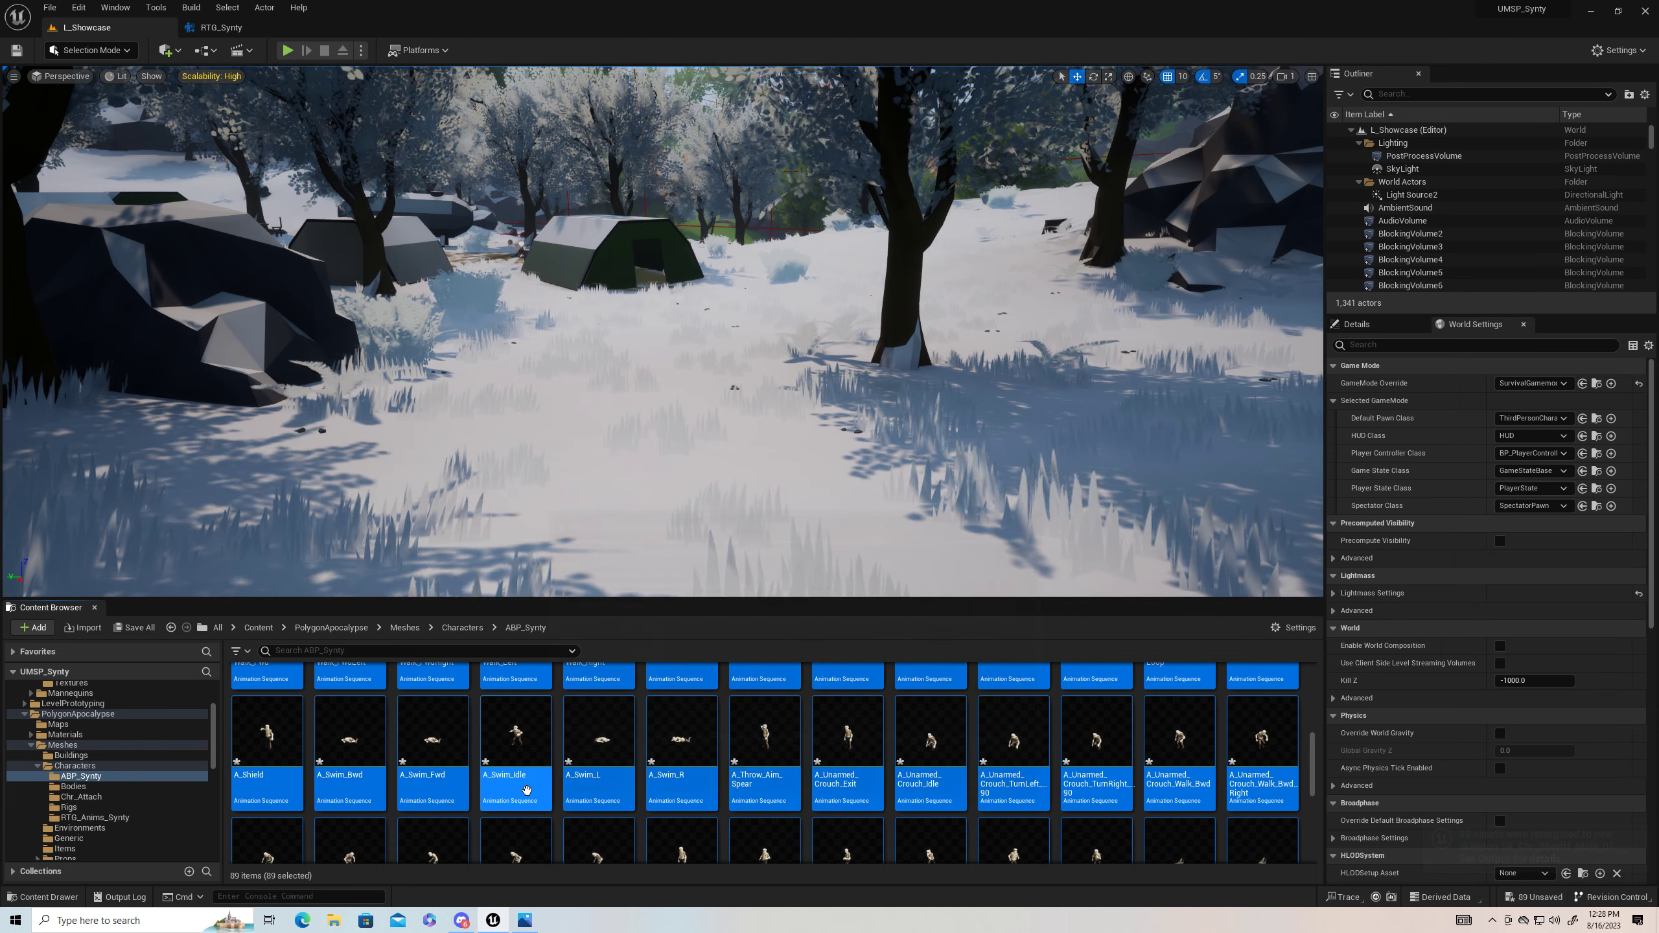
{"action": "scroll", "coordinate": [527, 790], "scroll_direction": "down", "scroll_amount": 5}
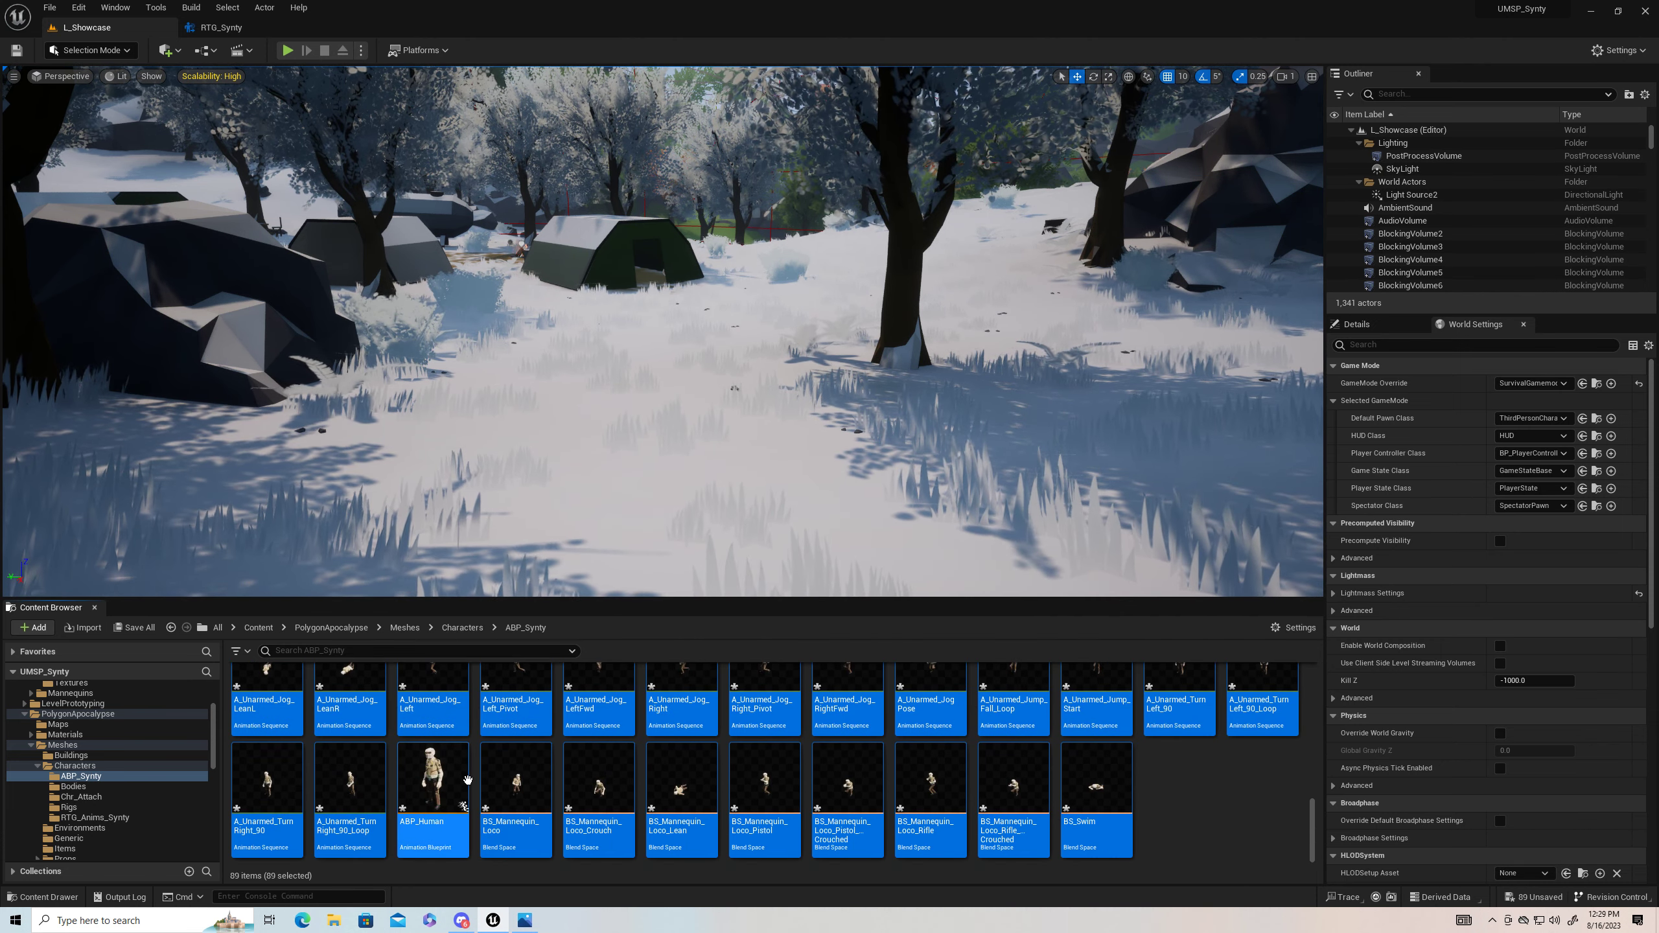
{"action": "double_click", "coordinate": [468, 780]}
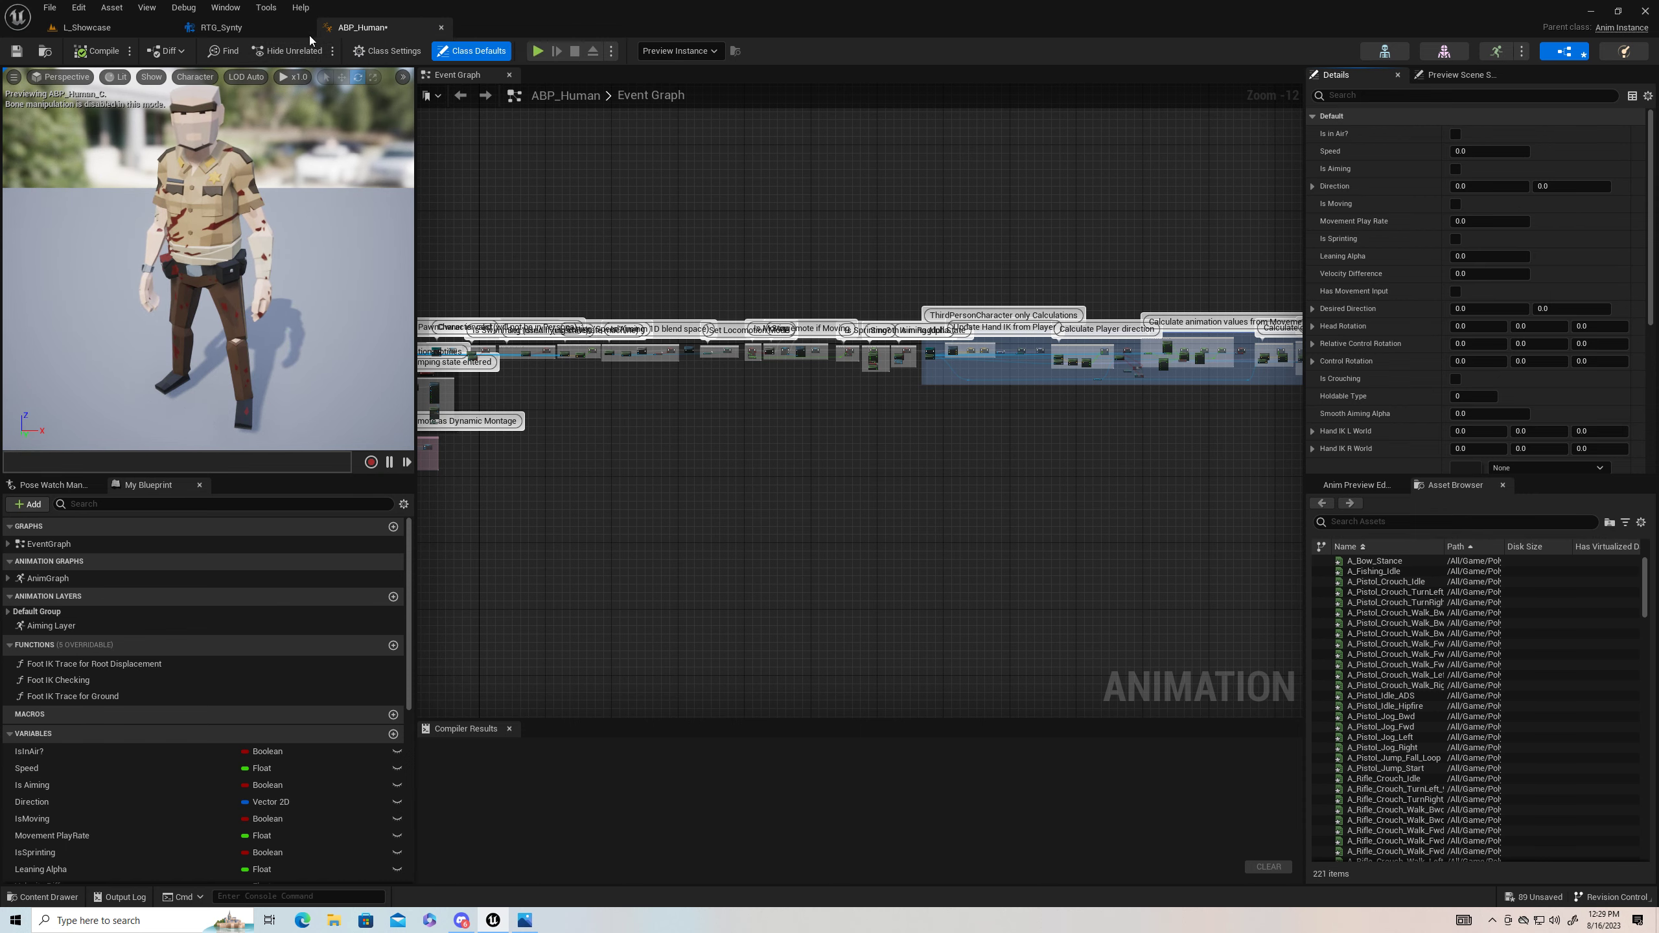
Step: Close the RTG_Synty retargeter and save all unsaved assets, including the retargeted animation blueprint
{"action": "left_click", "coordinate": [249, 31]}
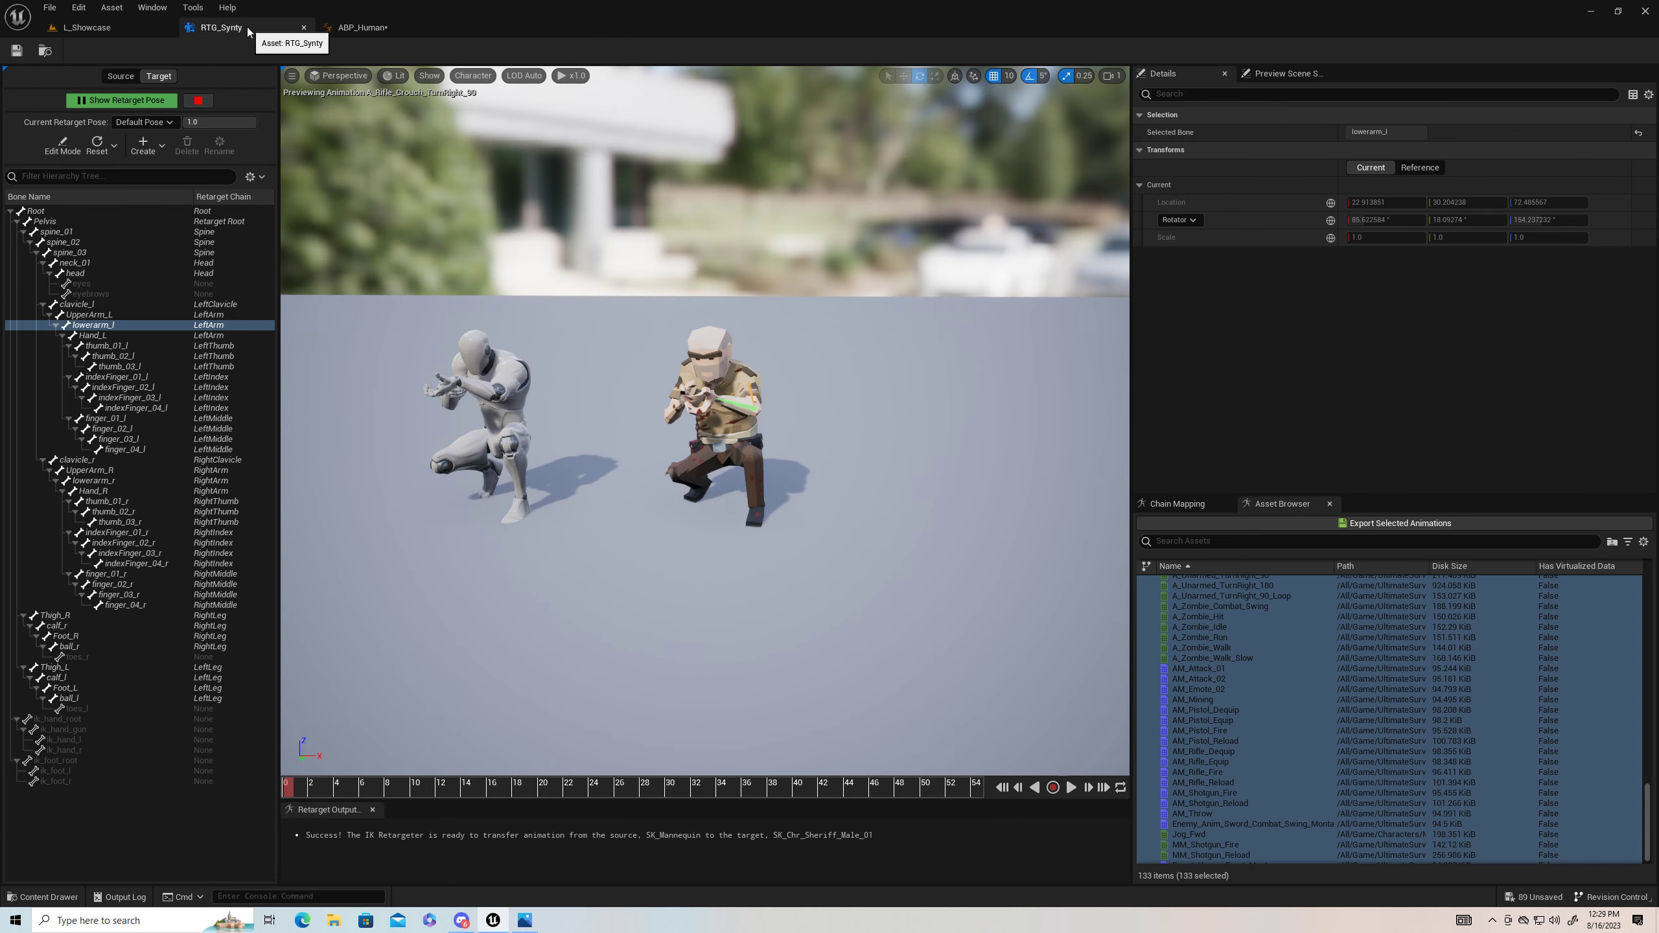
{"action": "left_click", "coordinate": [304, 27]}
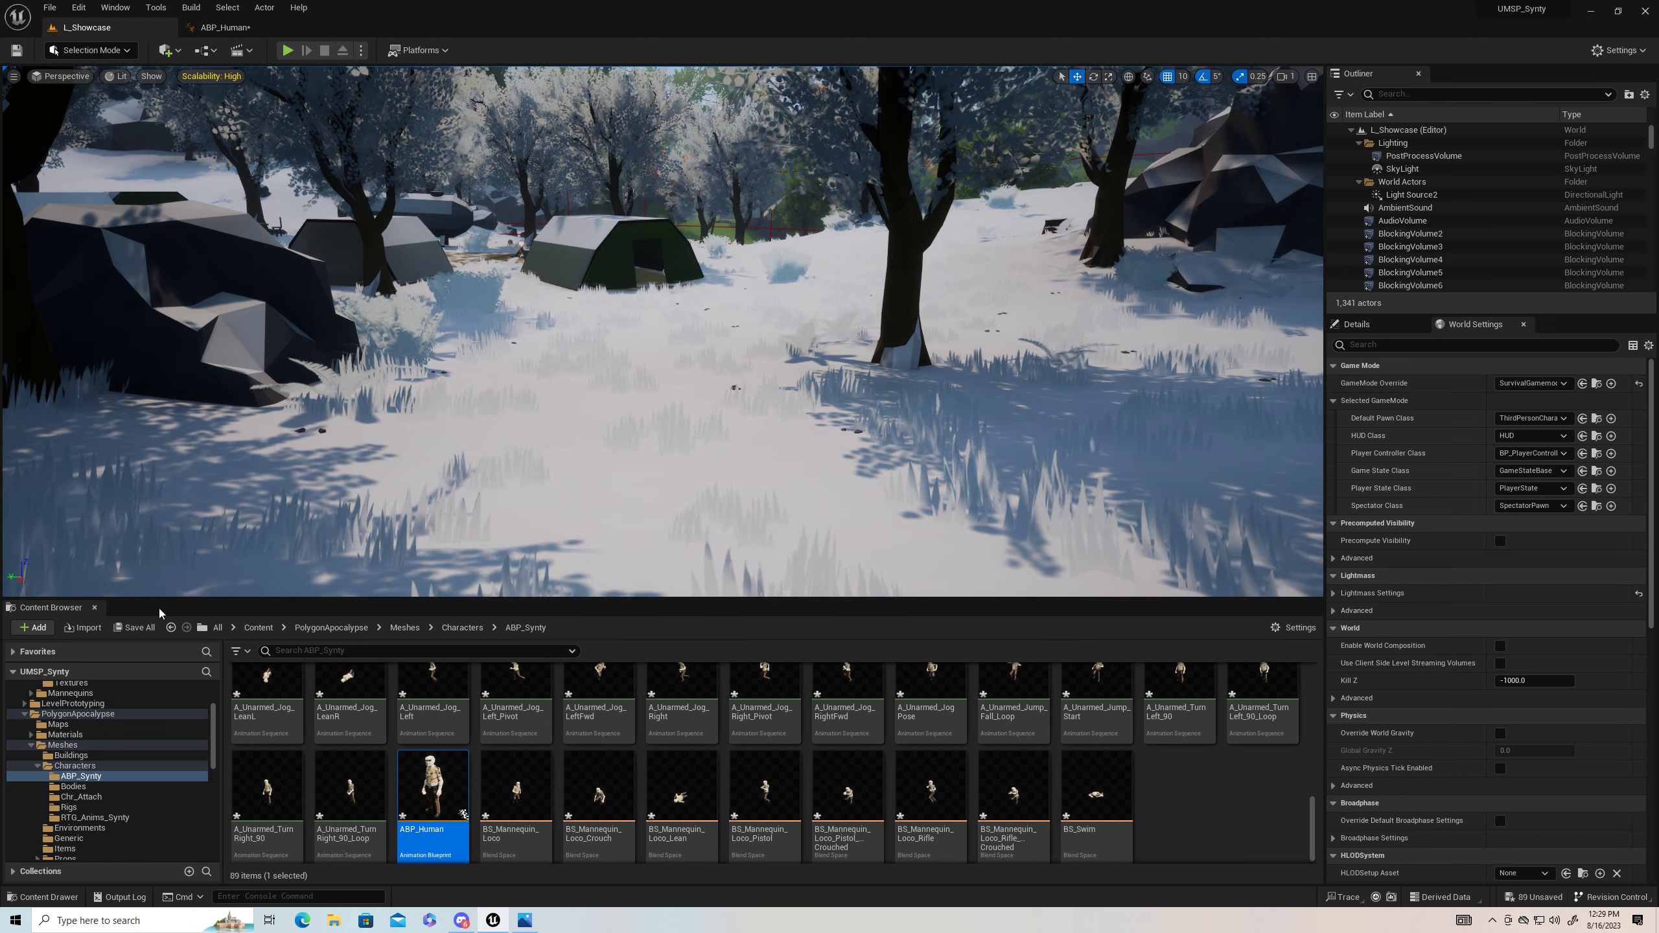
{"action": "left_click", "coordinate": [134, 627]}
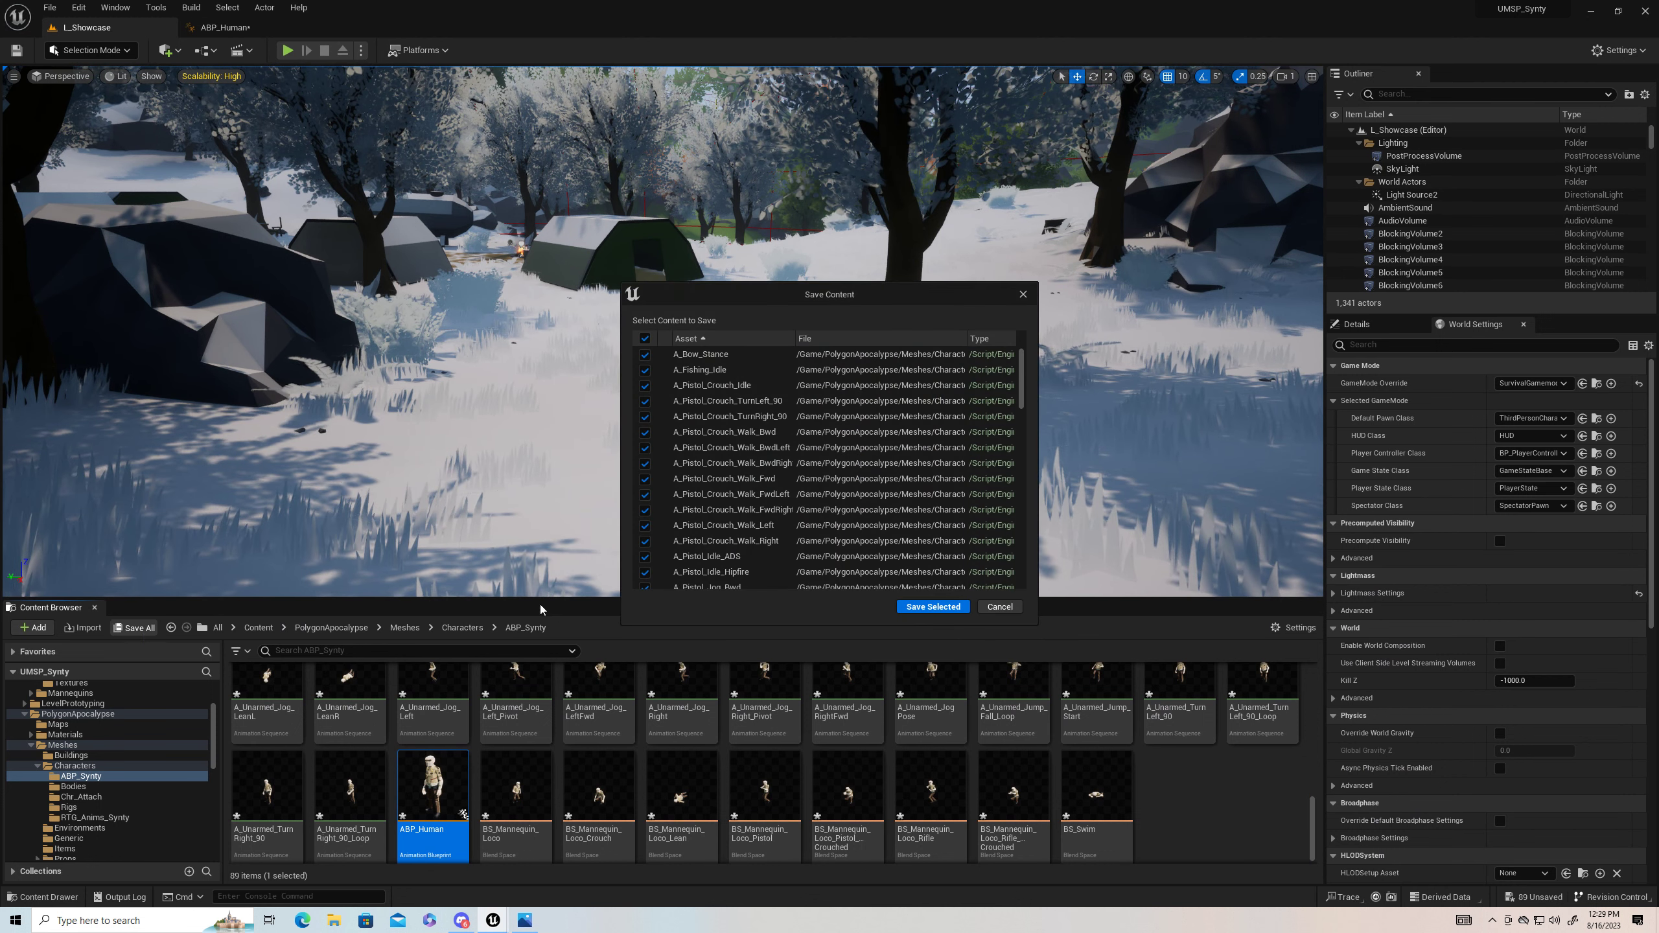
{"action": "left_click", "coordinate": [931, 611]}
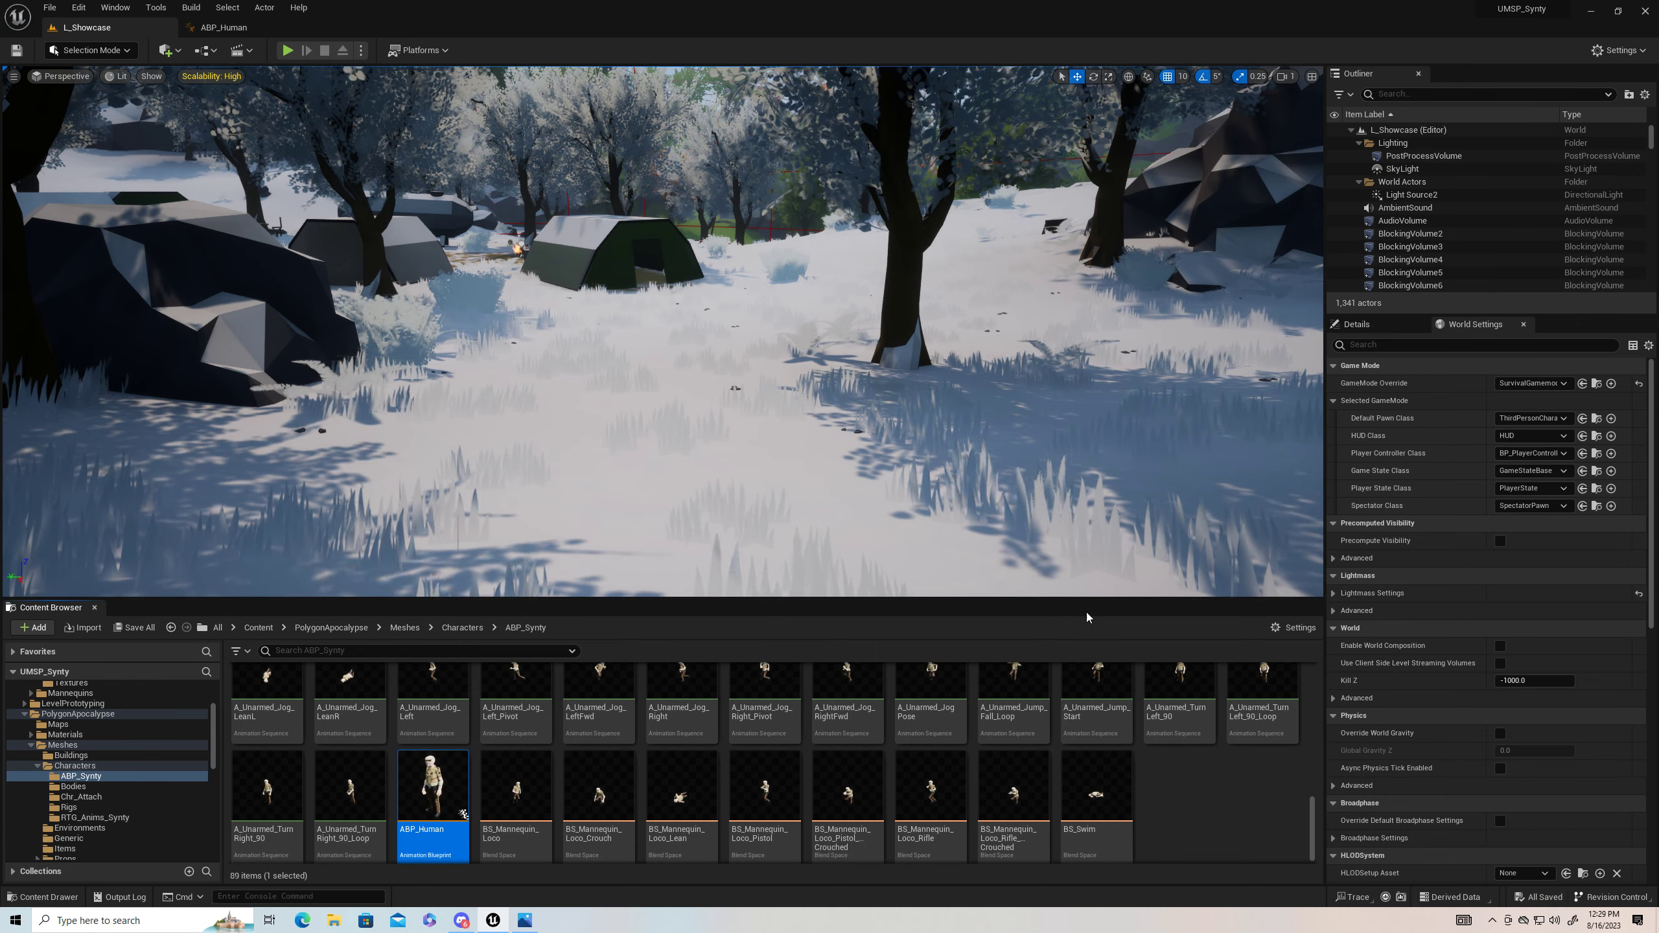
Step: Open the ThirdPersonCharacter blueprint, show its Mesh component in the viewport, and check the available Anim Class options
{"action": "left_click", "coordinate": [1597, 418]}
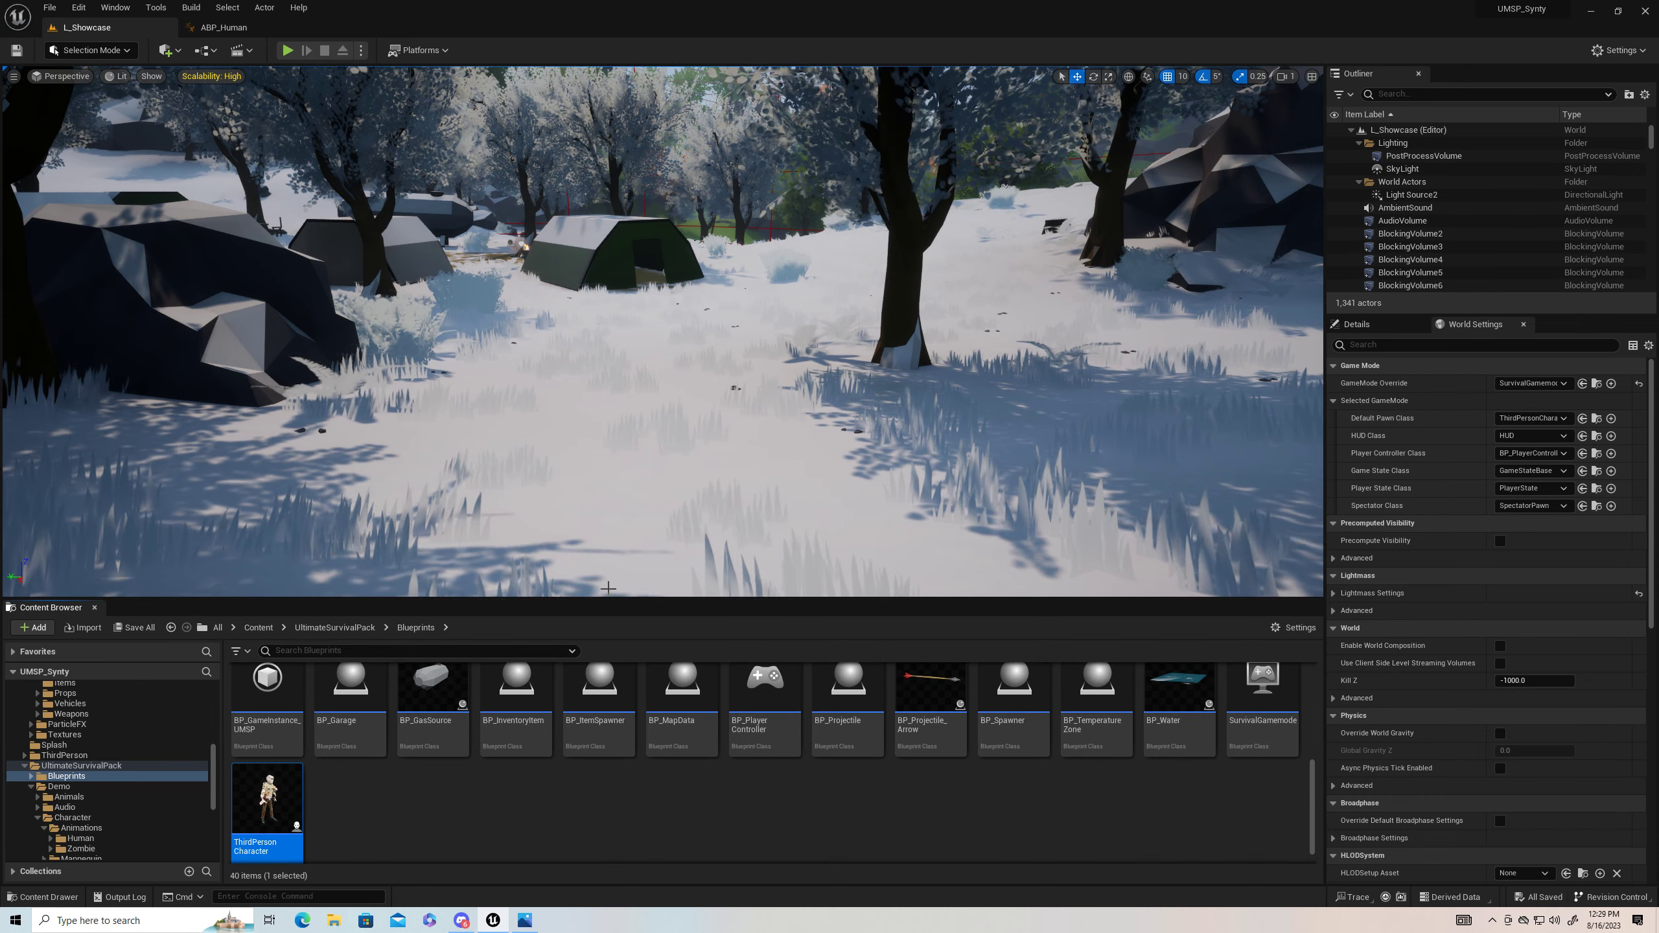
{"action": "double_click", "coordinate": [268, 803]}
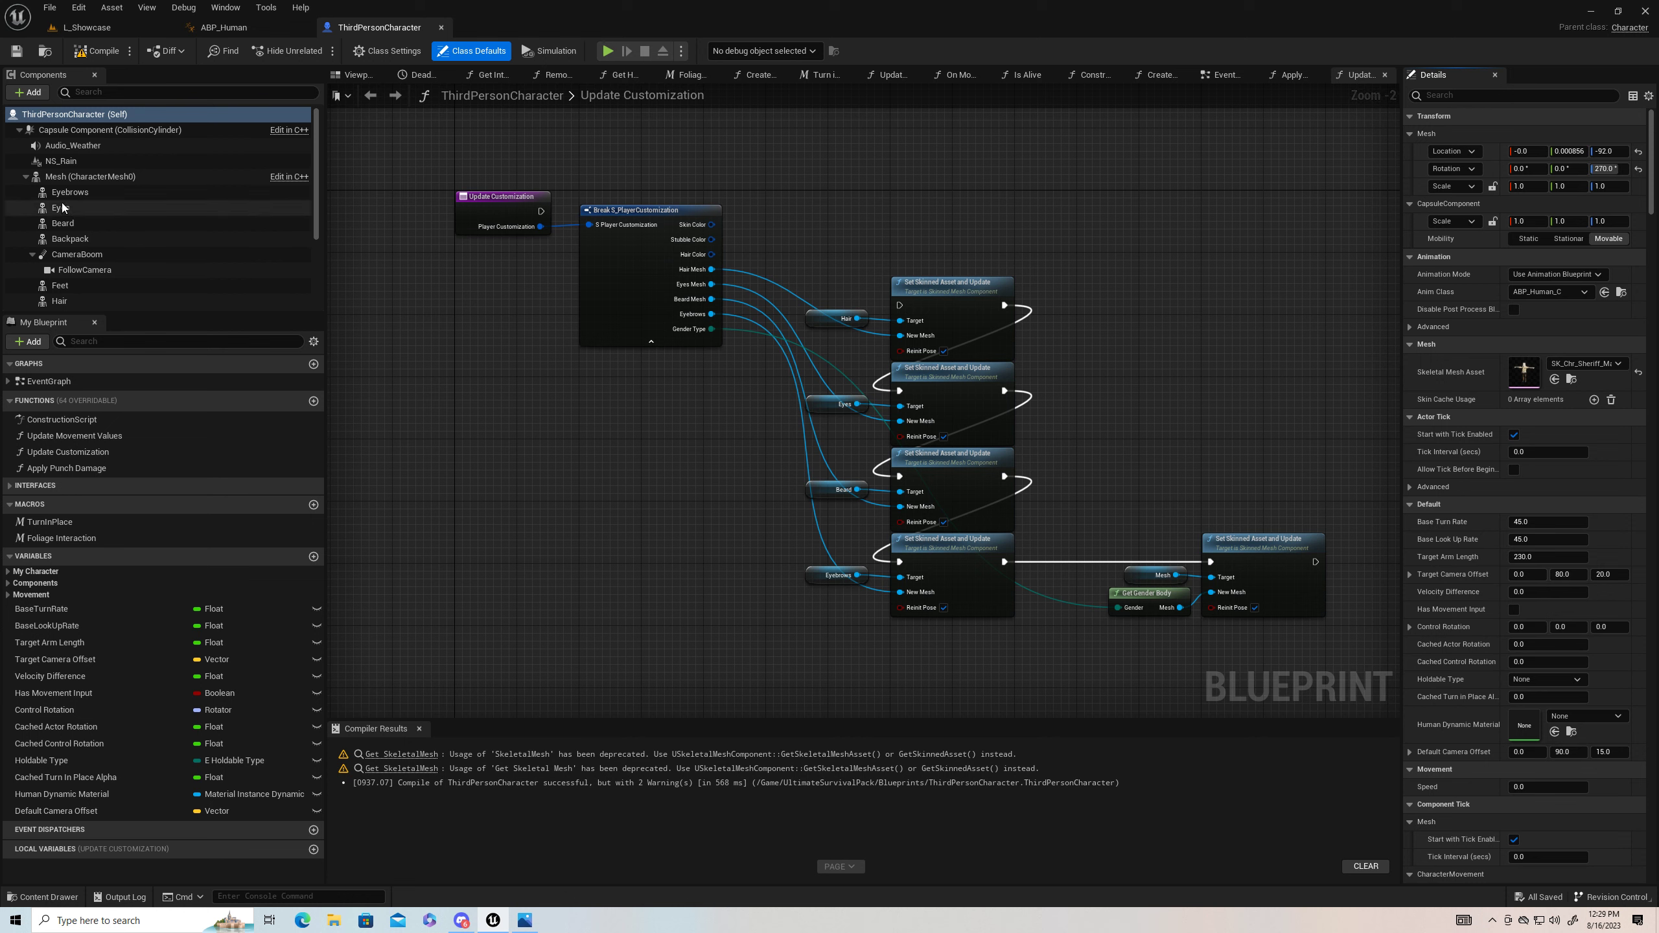
{"action": "left_click", "coordinate": [57, 176]}
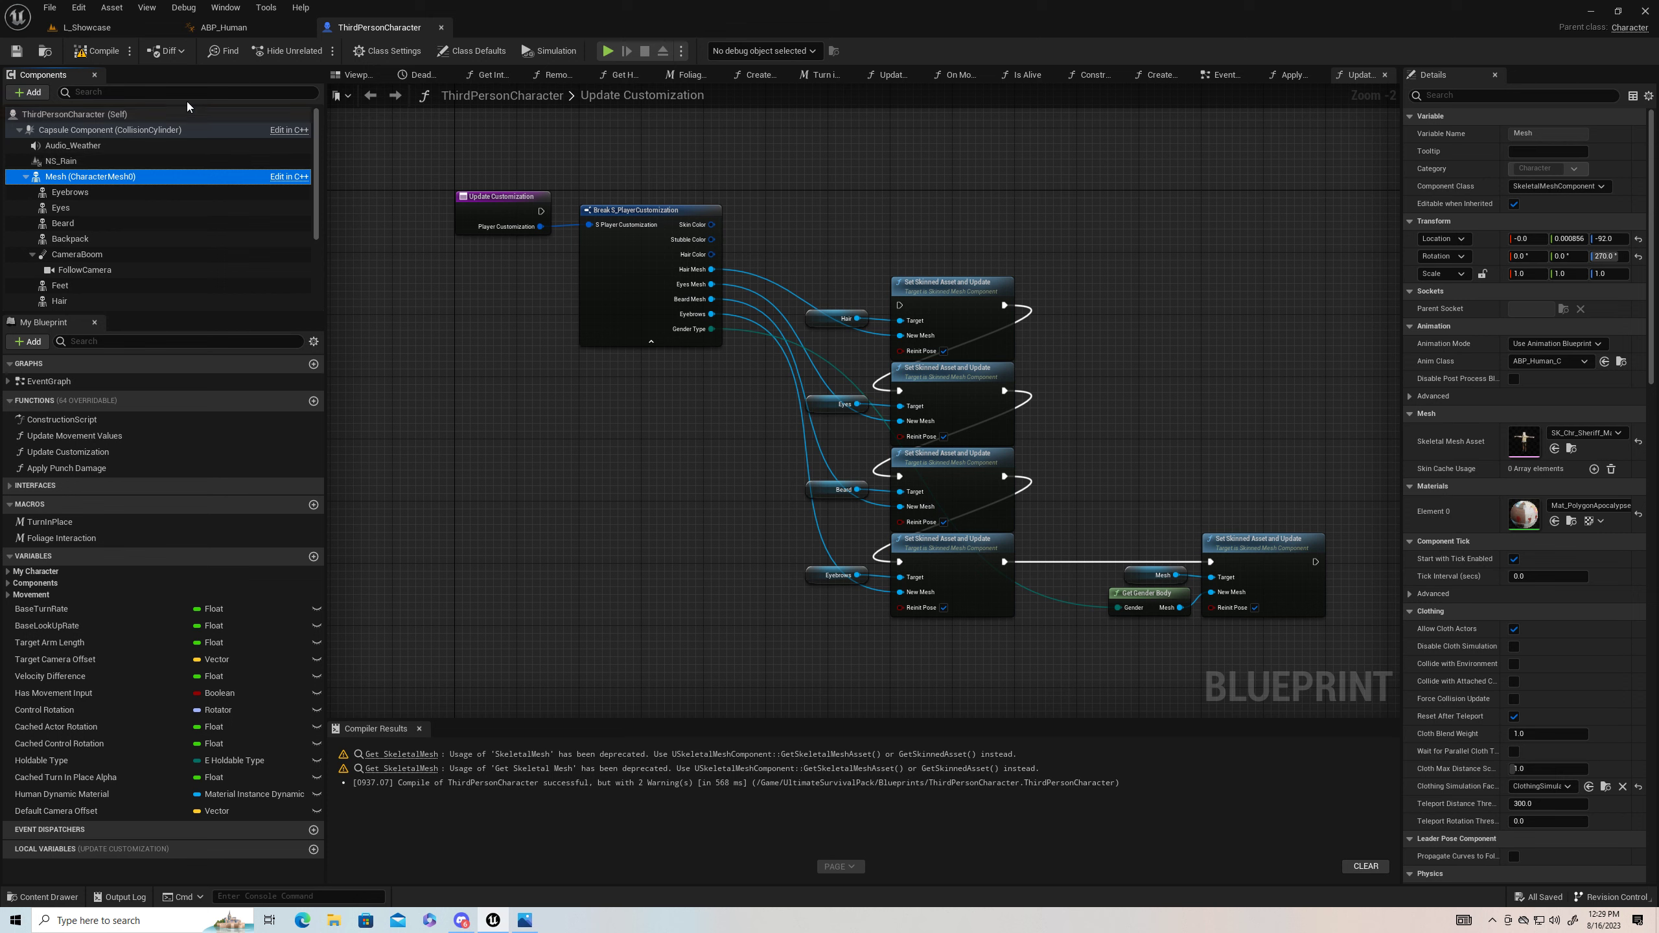
{"action": "left_click", "coordinate": [357, 76]}
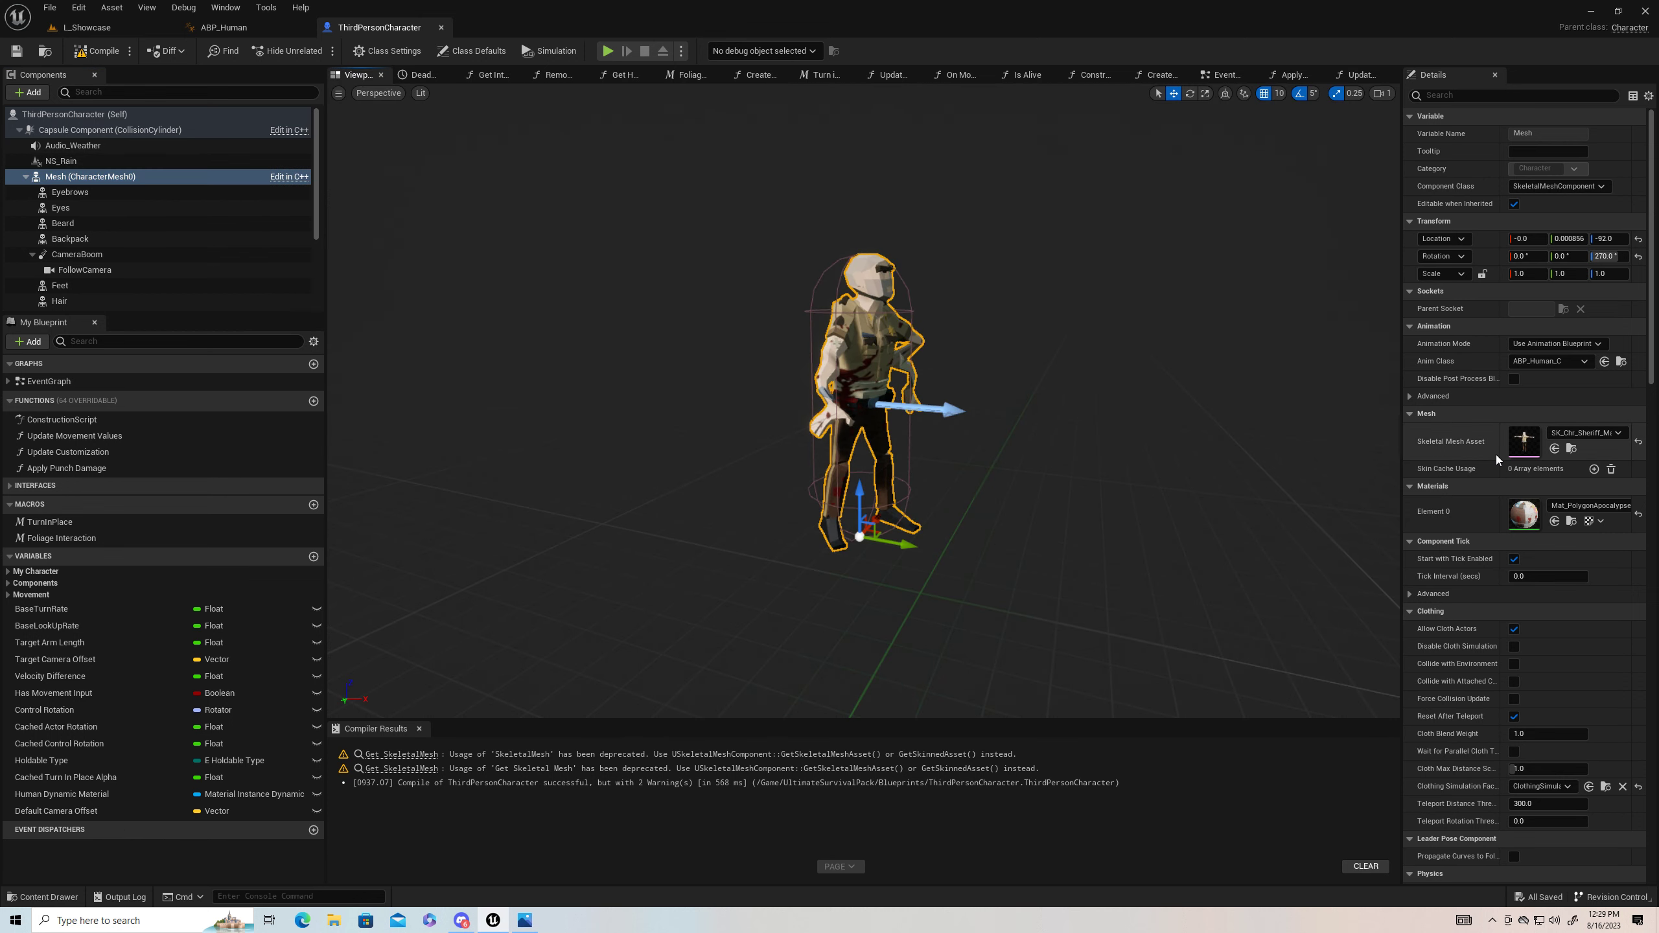
{"action": "left_click", "coordinate": [1584, 362]}
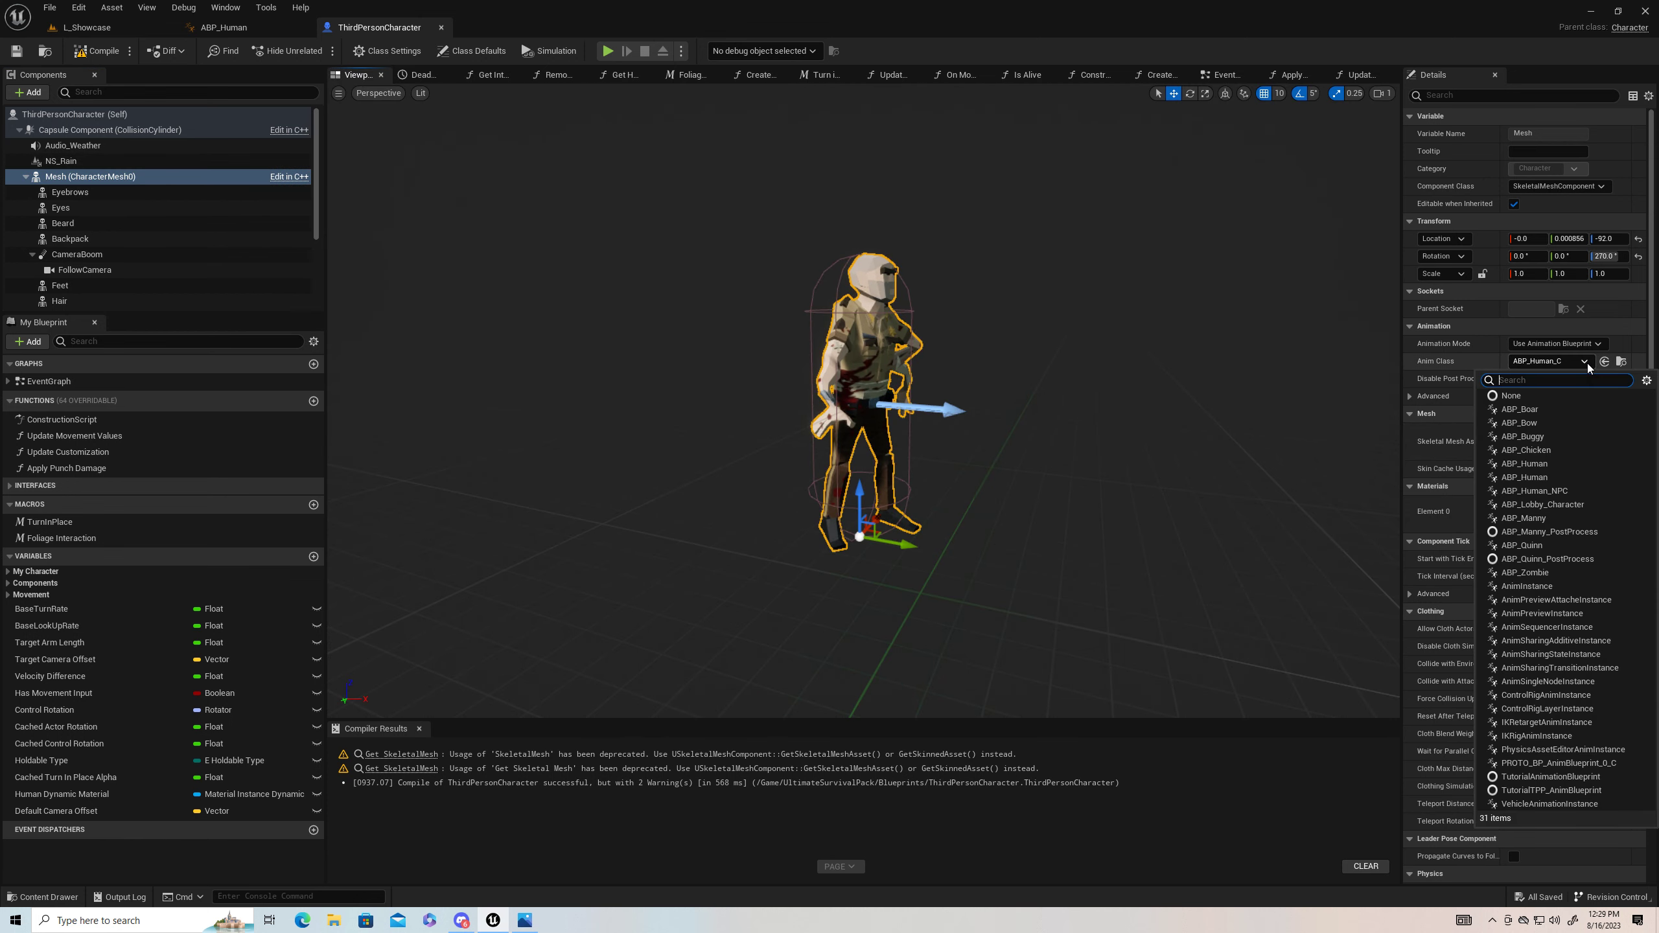
Step: Rename the retargeted ABP_Human animation blueprint in the ABP_Synty folder as ABP_Human_Synty
{"action": "left_click", "coordinate": [103, 30]}
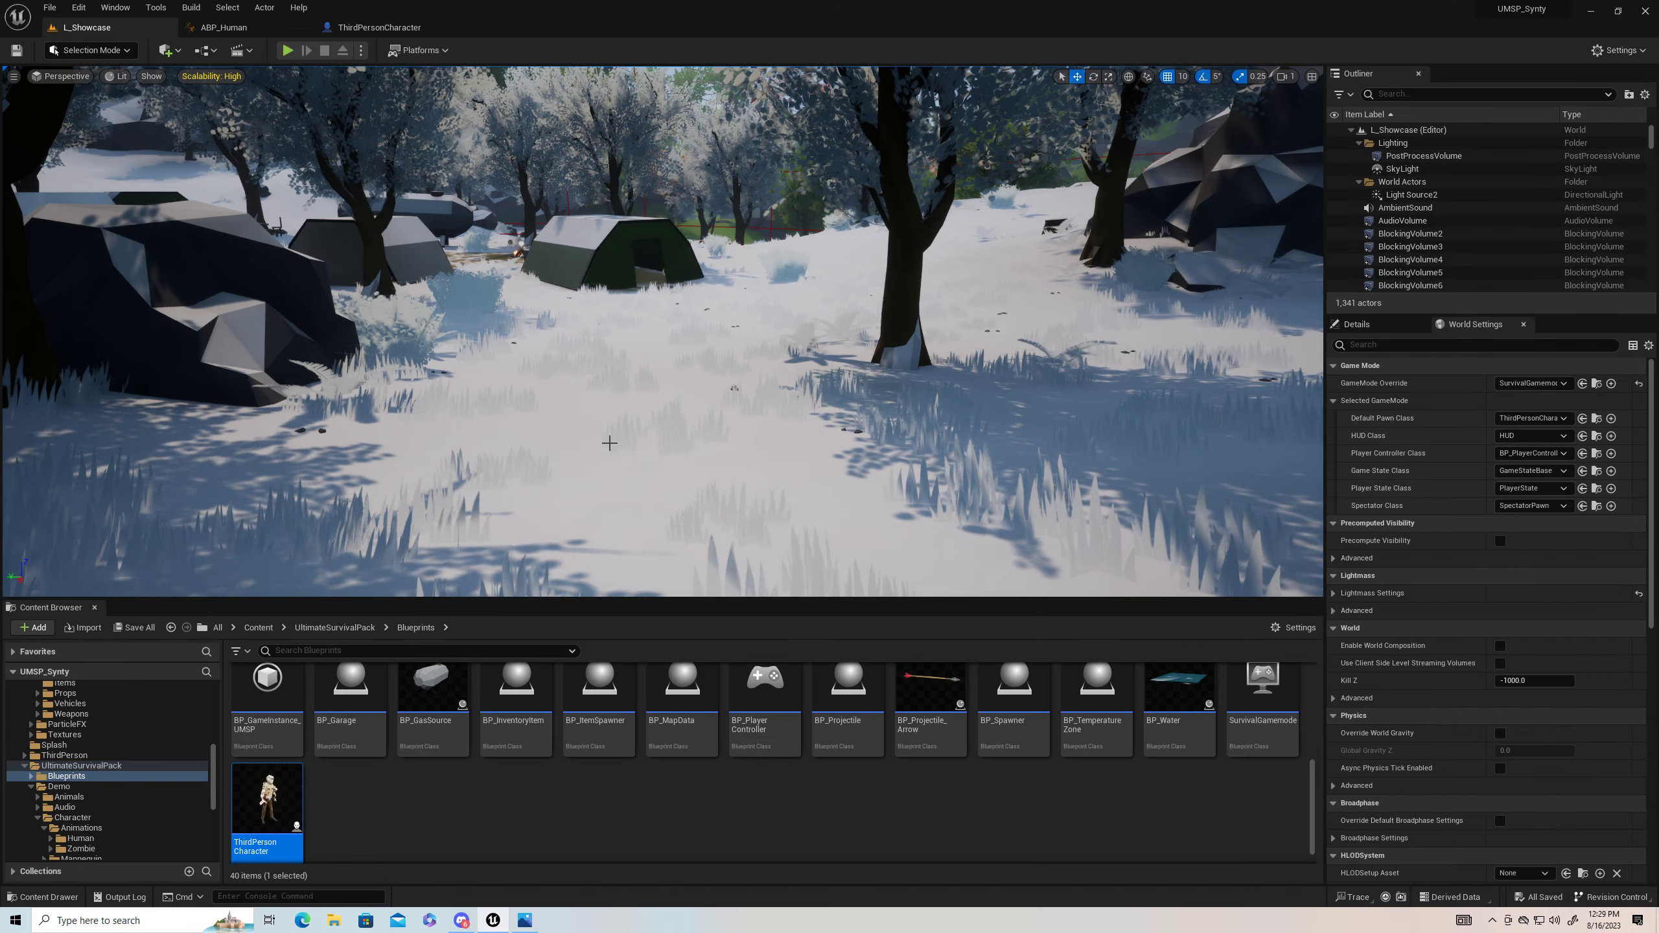
{"action": "left_click", "coordinate": [170, 627]}
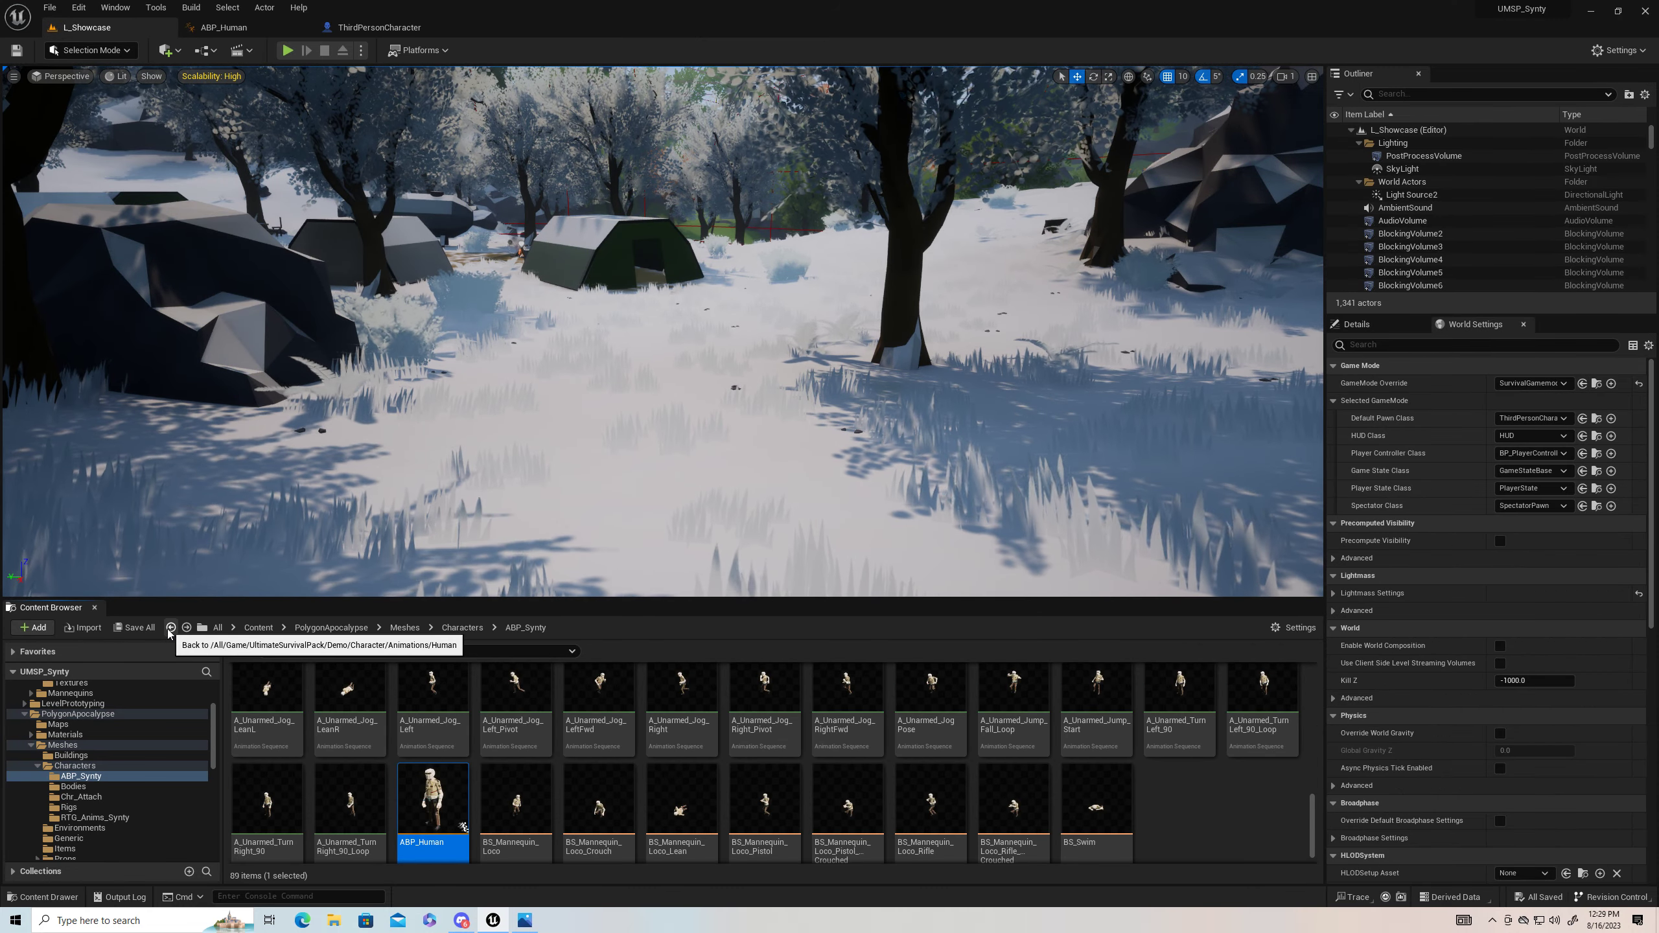
{"action": "right_click", "coordinate": [433, 835]}
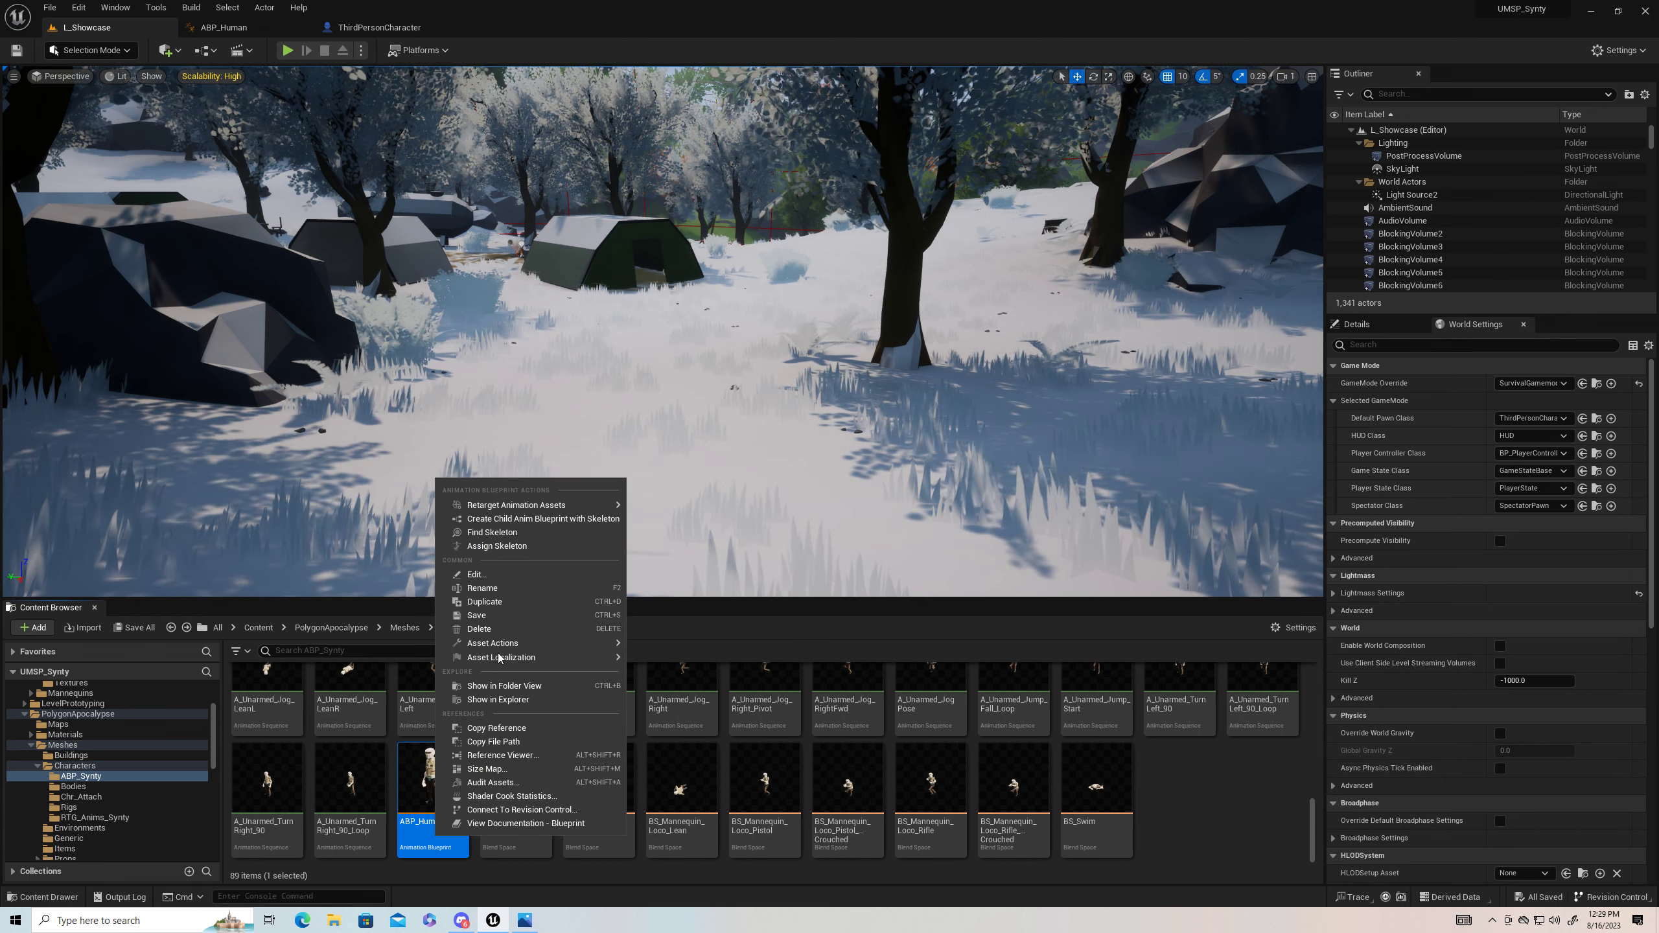
{"action": "mouse_move", "coordinate": [497, 649]}
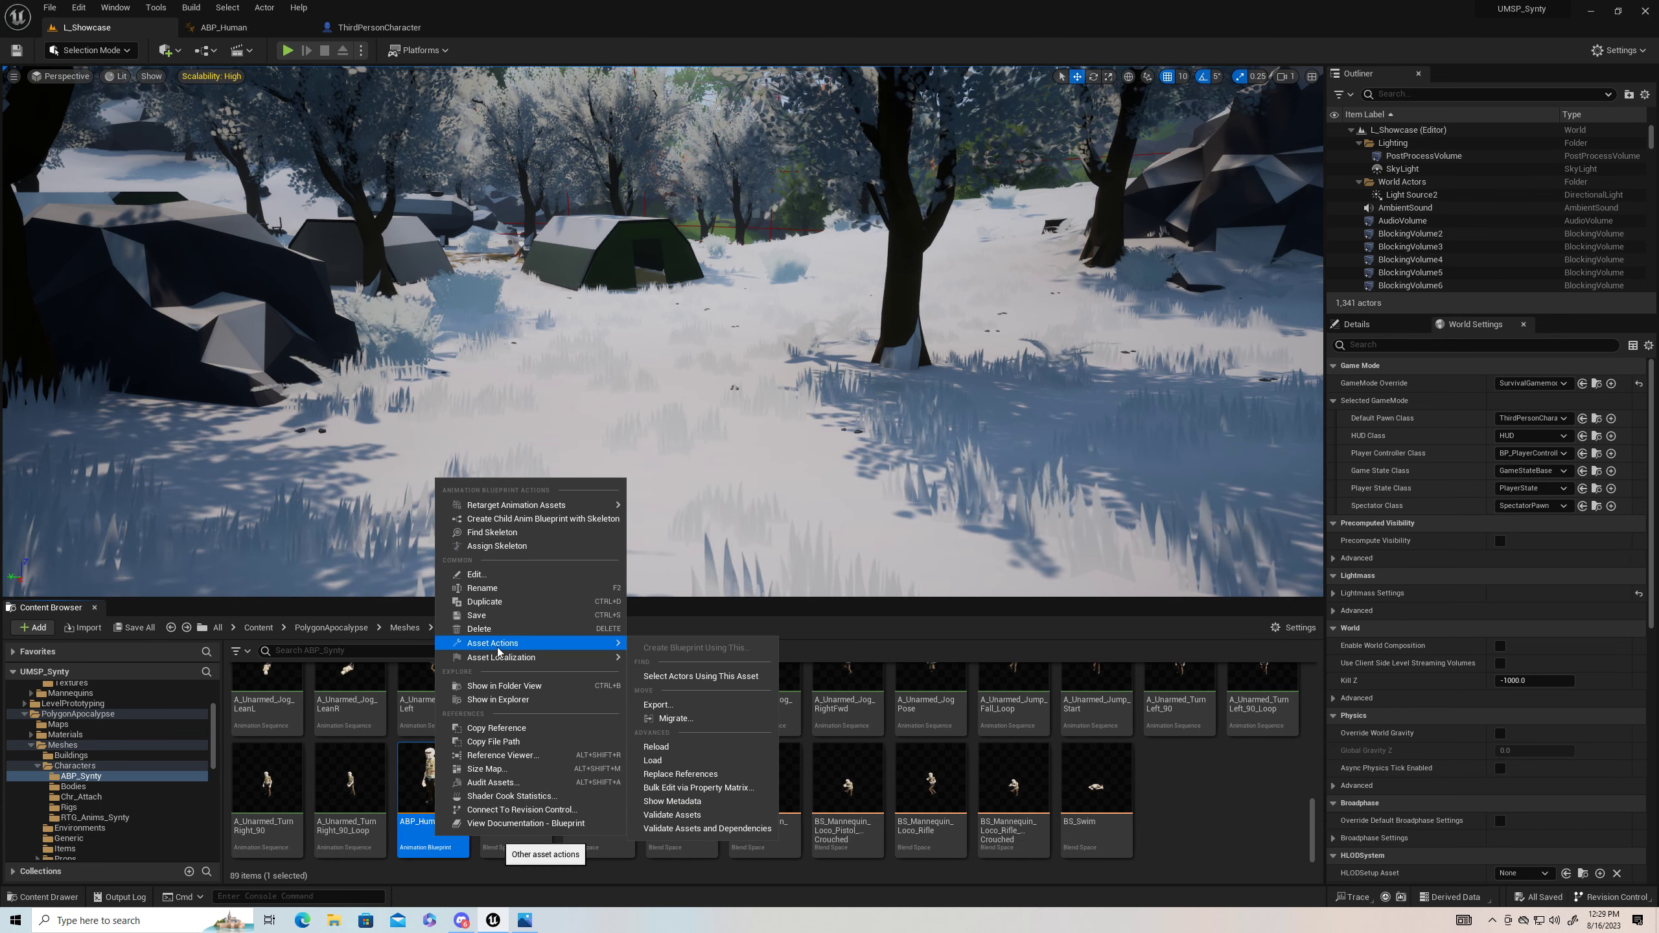
{"action": "left_click", "coordinate": [487, 589]}
{"action": "type", "text": "ABP_"}
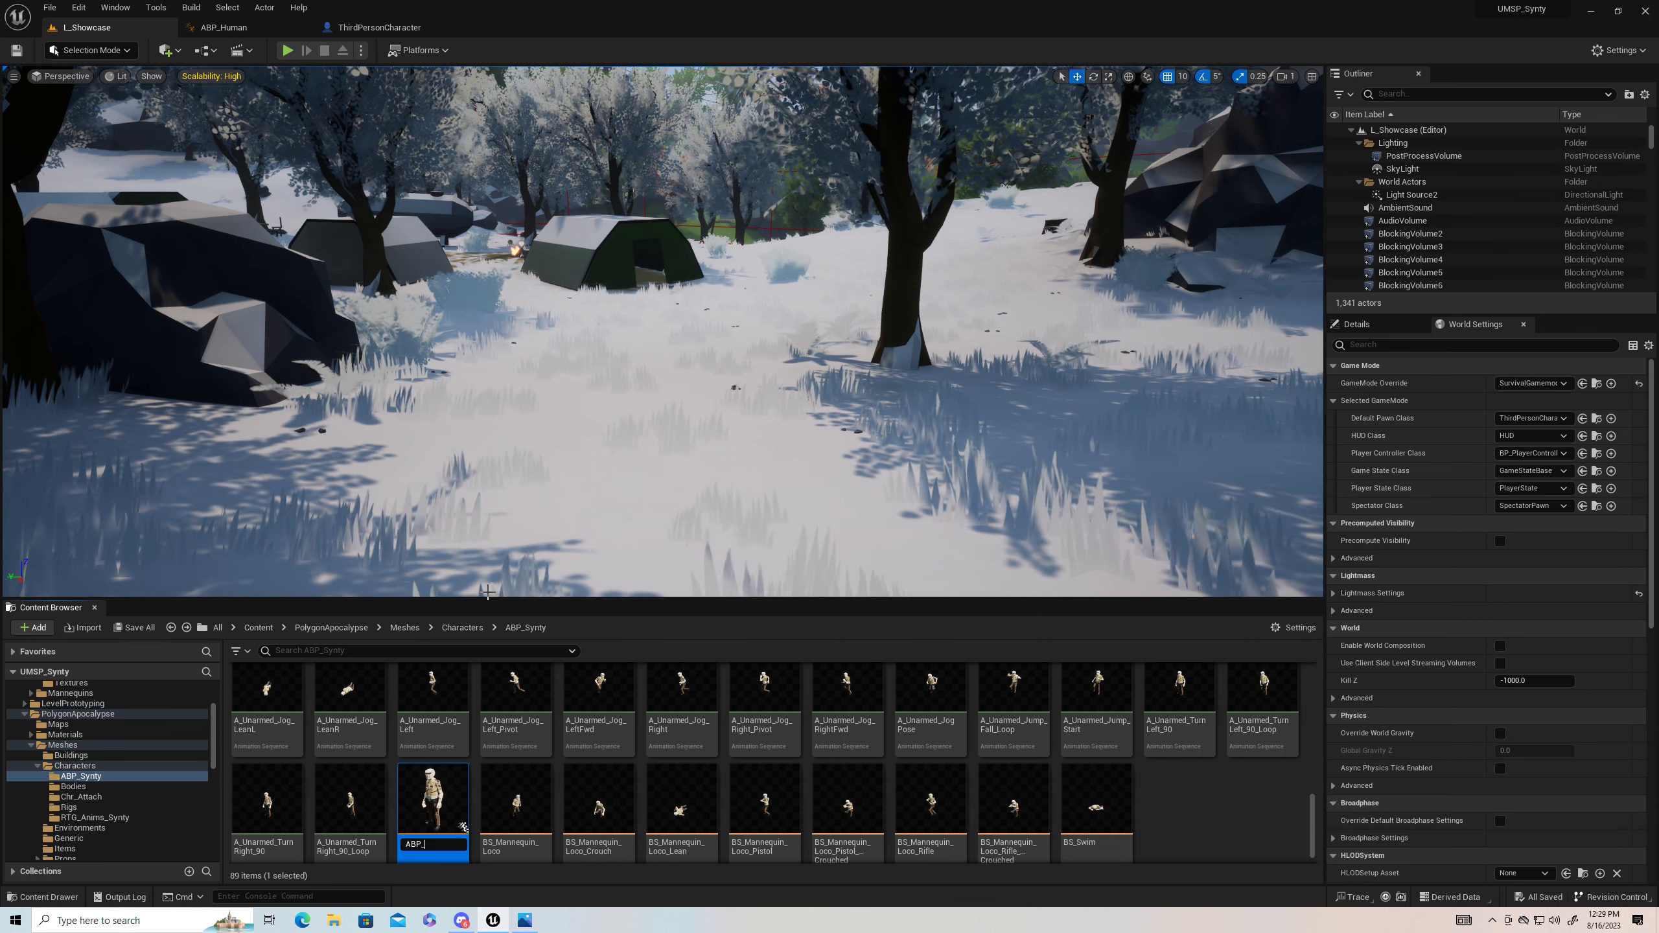
{"action": "type", "text": "Human"}
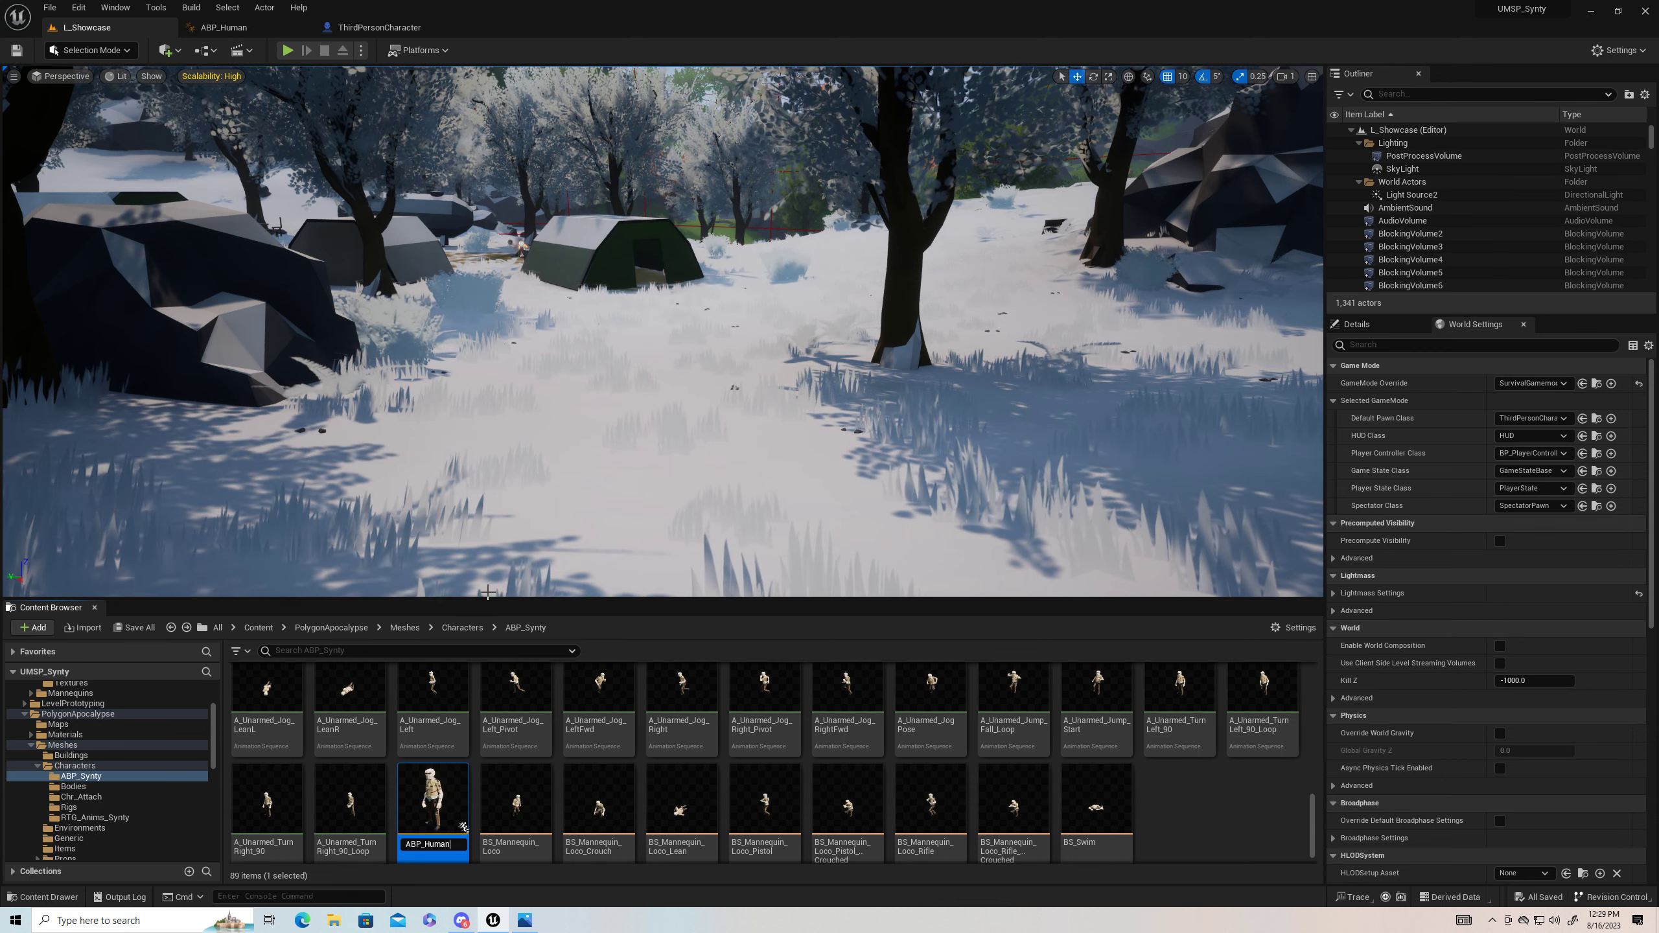
{"action": "type", "text": "_Synty"}
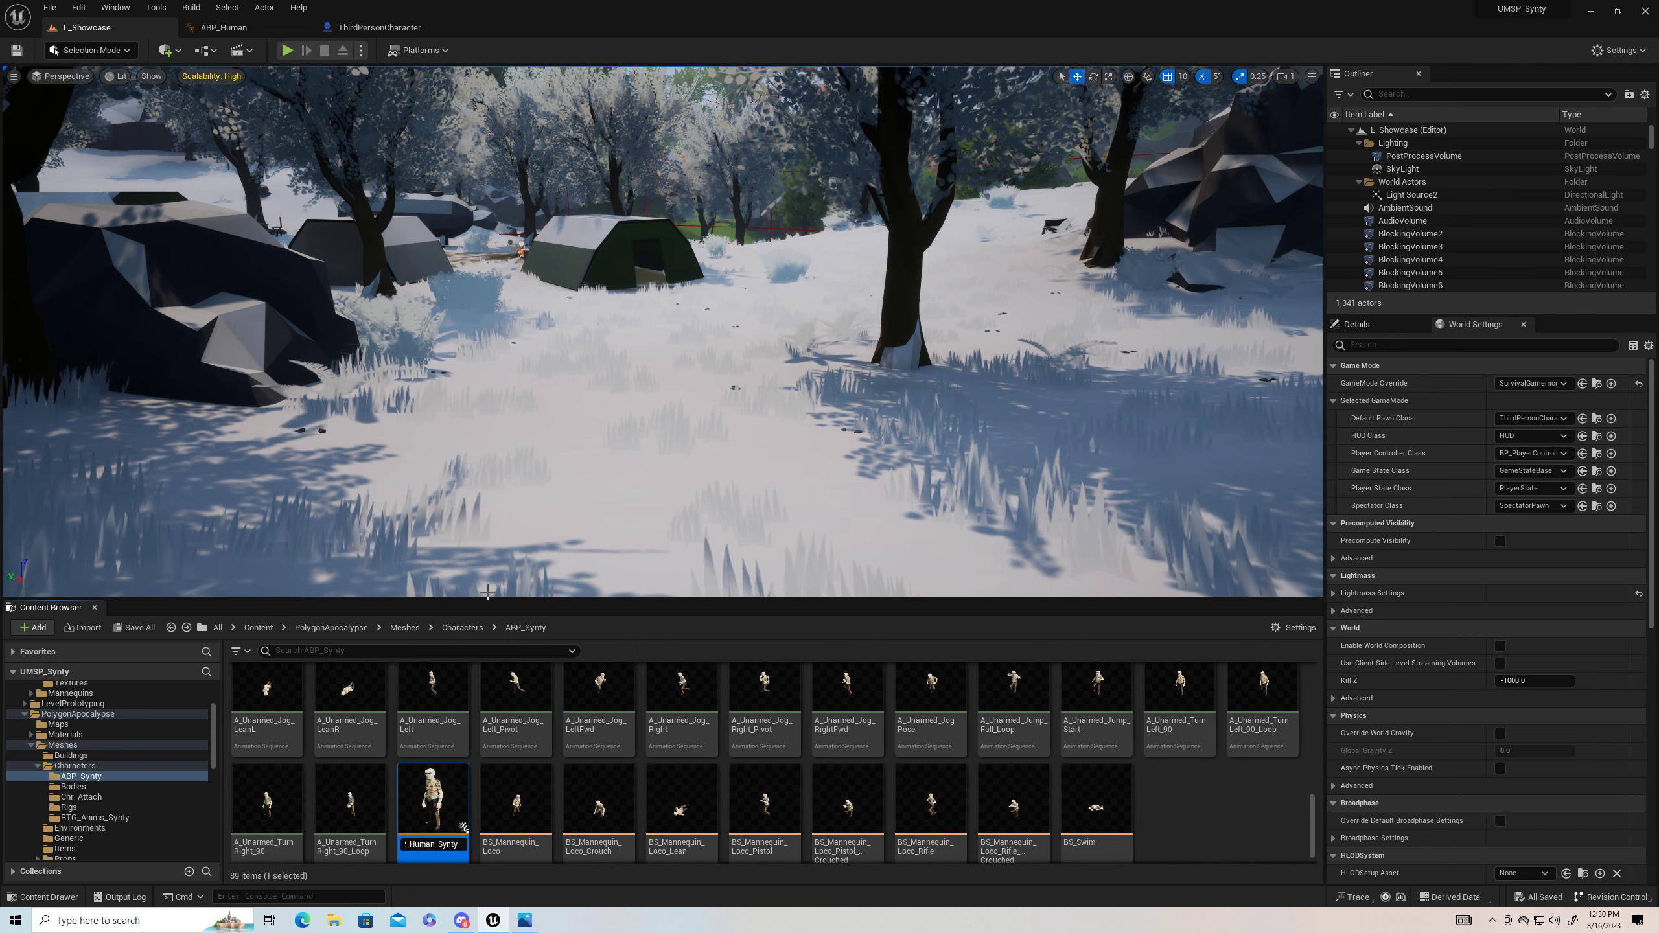
{"action": "key", "text": "Return"}
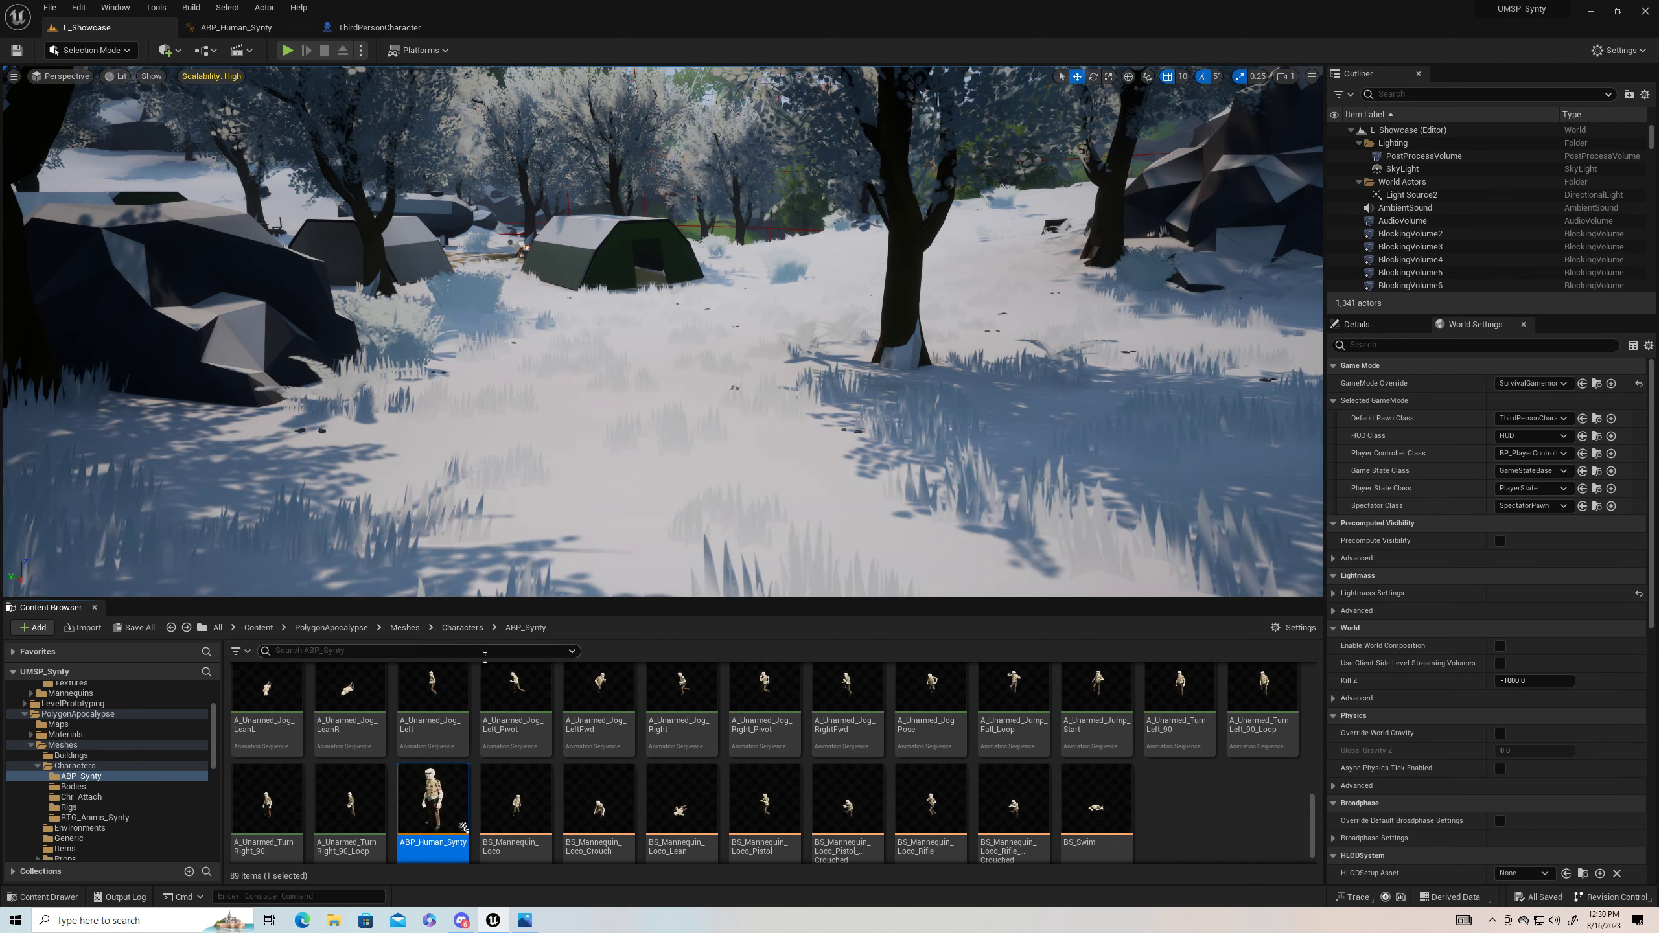
Step: Set the Anim Class of the ThirdPersonCharacter's Mesh component to ABP_Human_Synty, then compile and save the blueprint
{"action": "left_click", "coordinate": [1597, 418]}
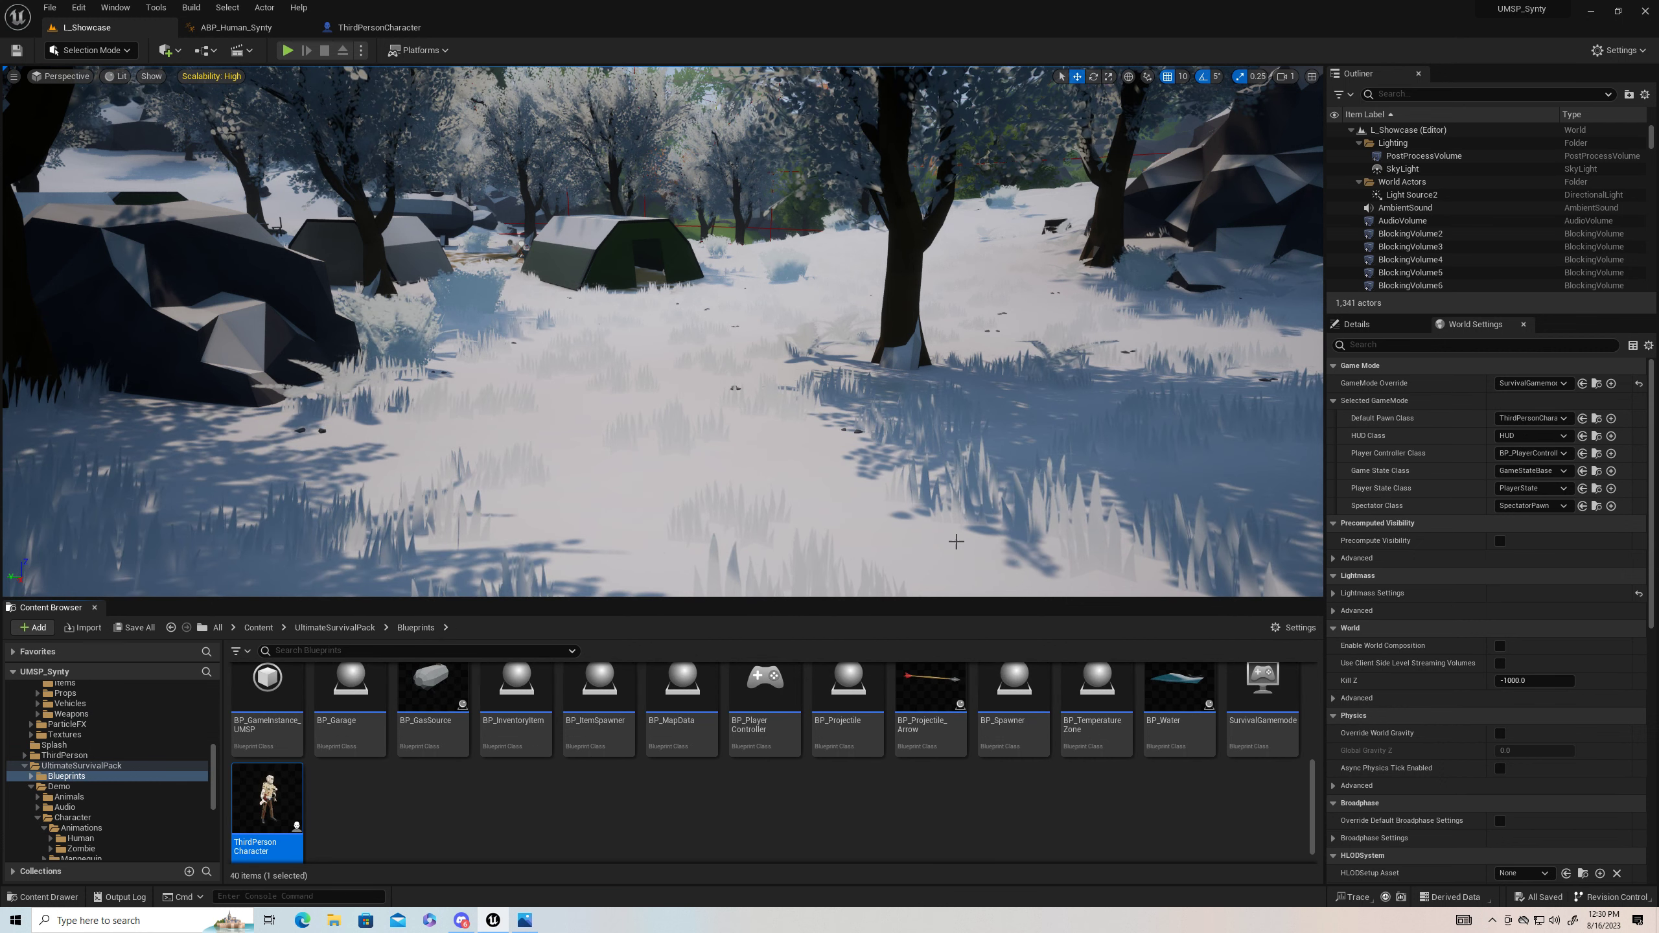
{"action": "double_click", "coordinate": [268, 804]}
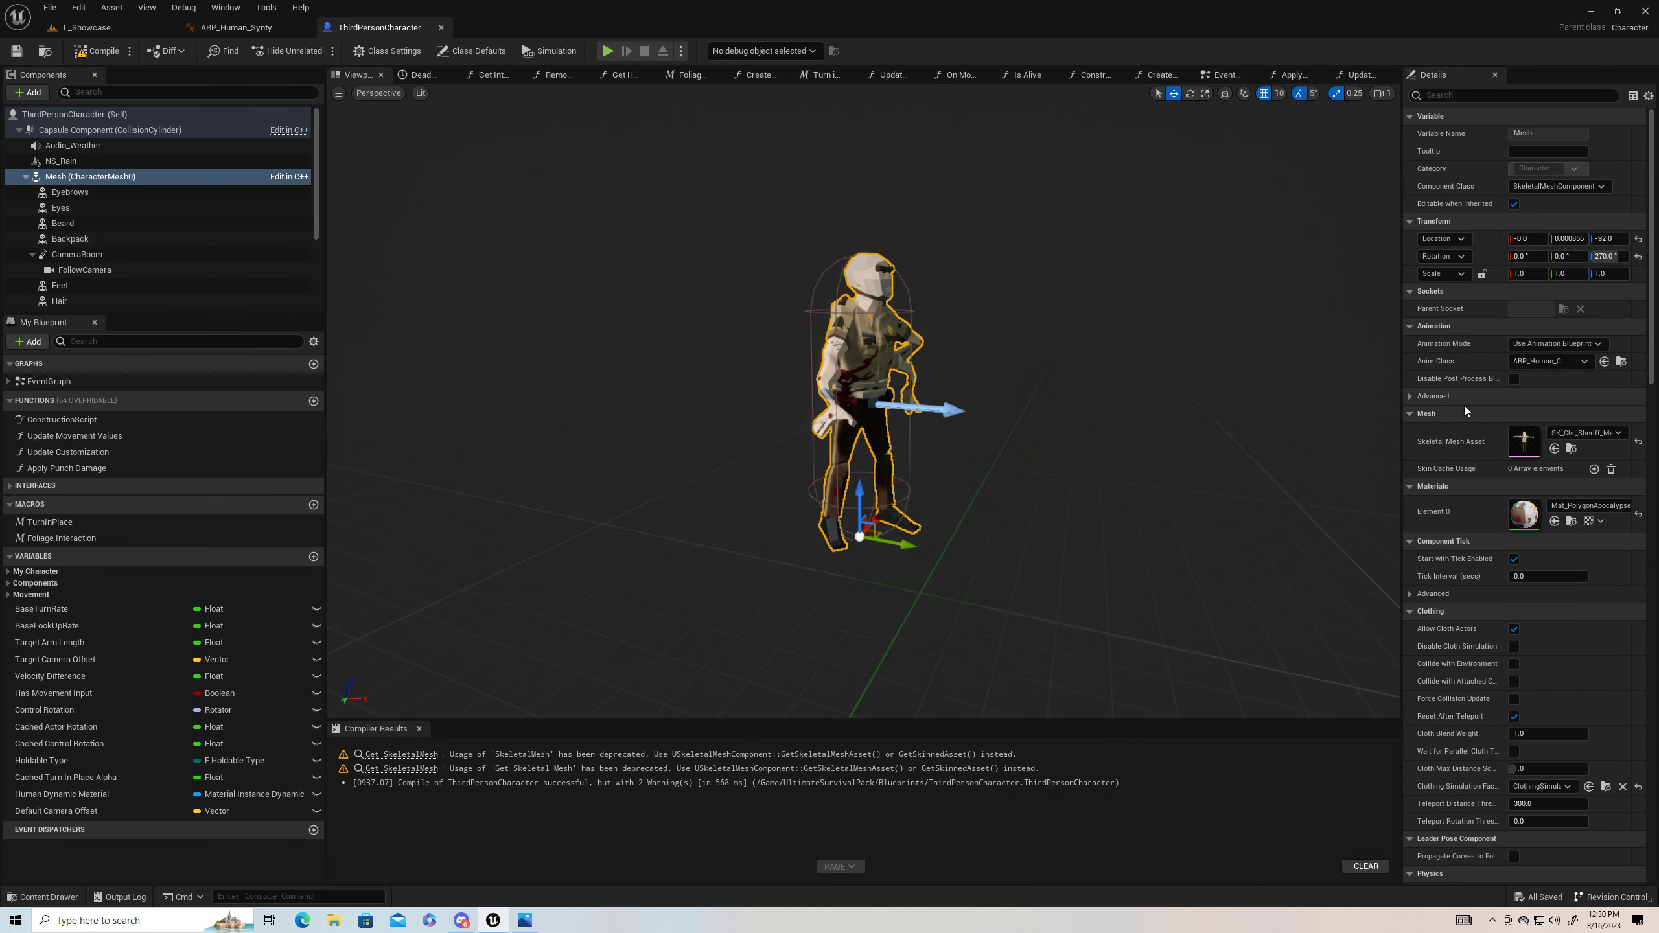
{"action": "left_click", "coordinate": [1579, 361]}
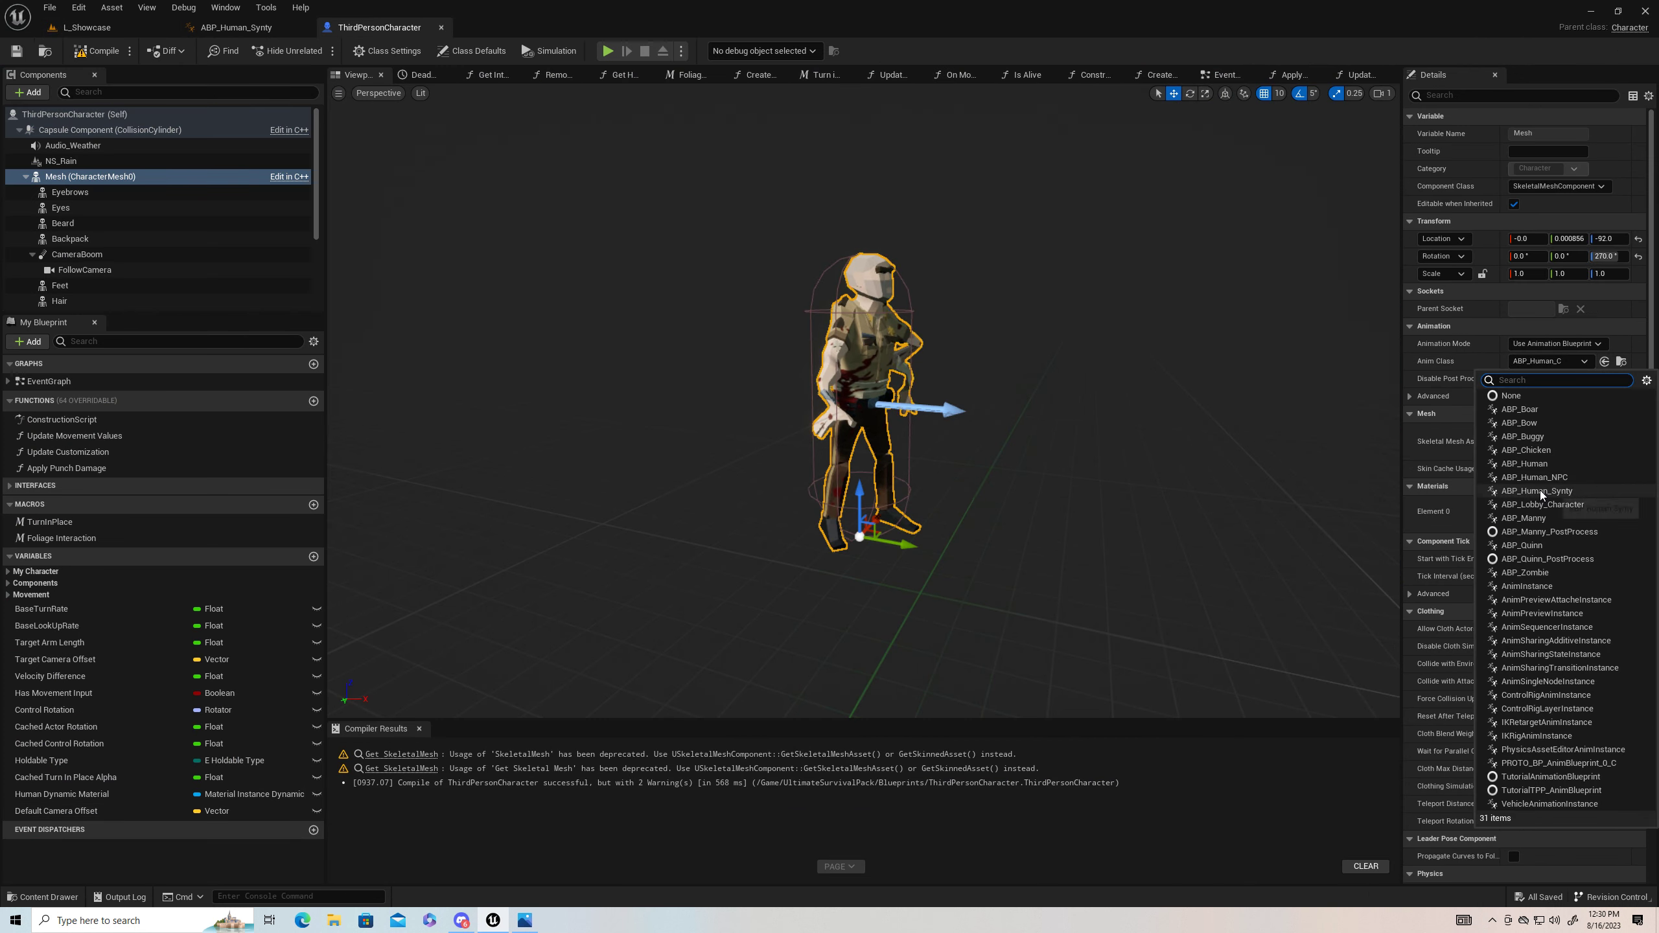
{"action": "left_click", "coordinate": [1540, 490]}
{"action": "right_click_drag", "start_coordinate": [1003, 568], "coordinate": [895, 553]}
{"action": "key", "text": "a"}
{"action": "key", "text": "d"}
{"action": "right_click_drag", "start_coordinate": [739, 320], "coordinate": [596, 318]}
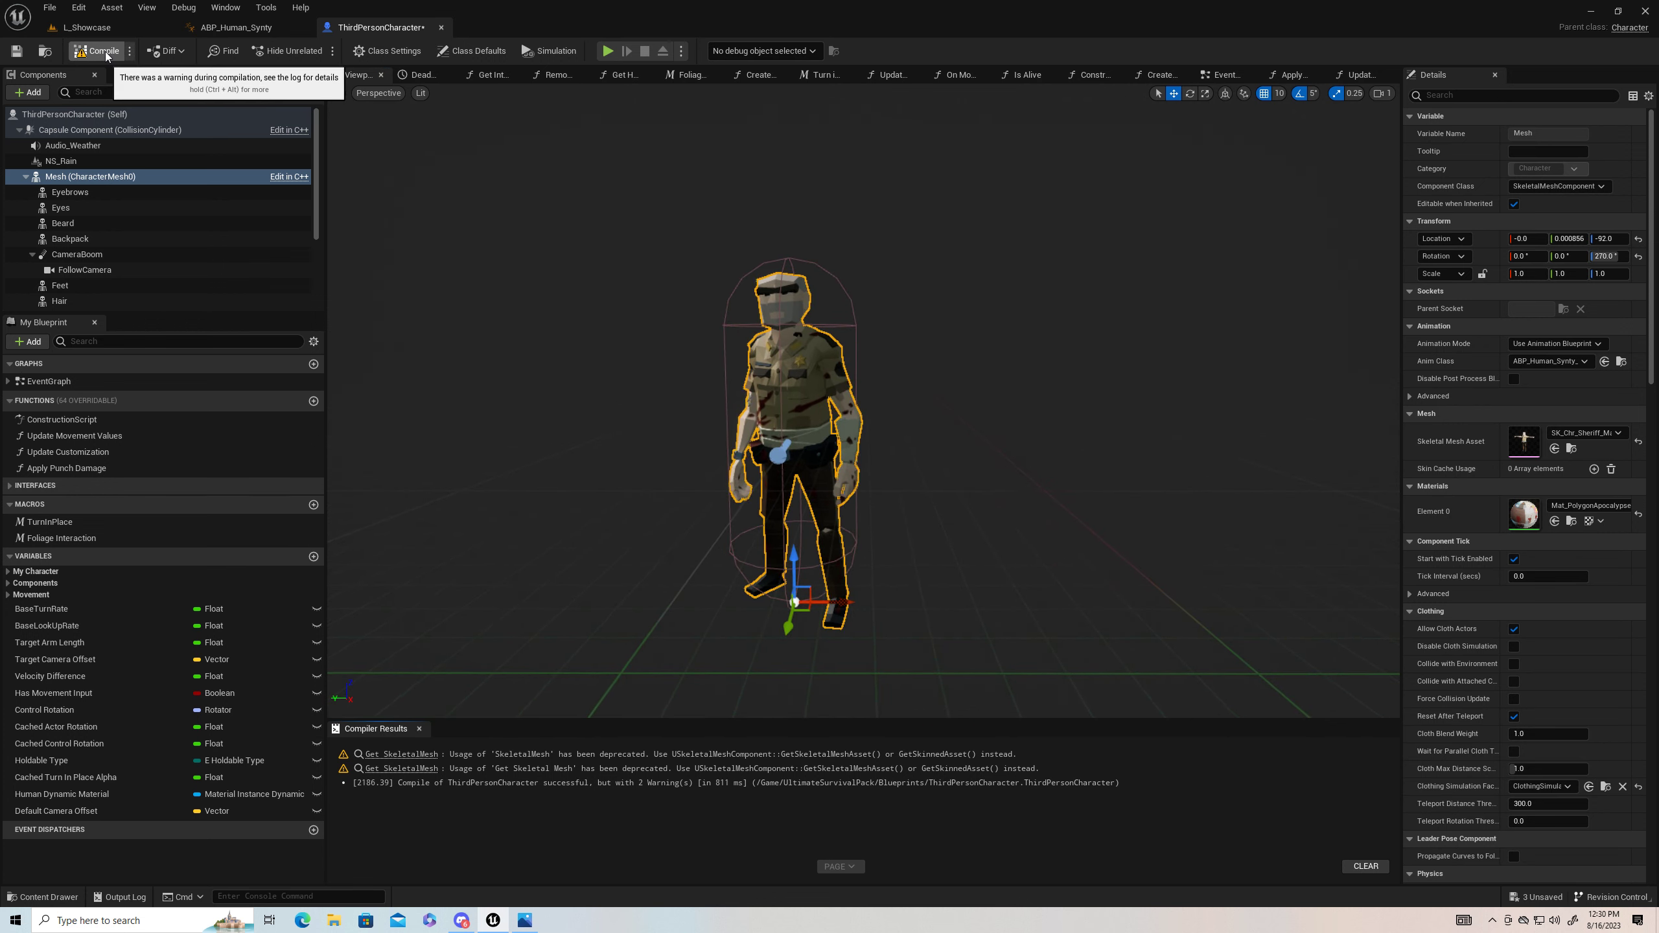
{"action": "left_click", "coordinate": [17, 51]}
Step: Play-test the L_Showcase level, running the sheriff character around to check the retargeted movement animations, and end the session
{"action": "left_click", "coordinate": [87, 27]}
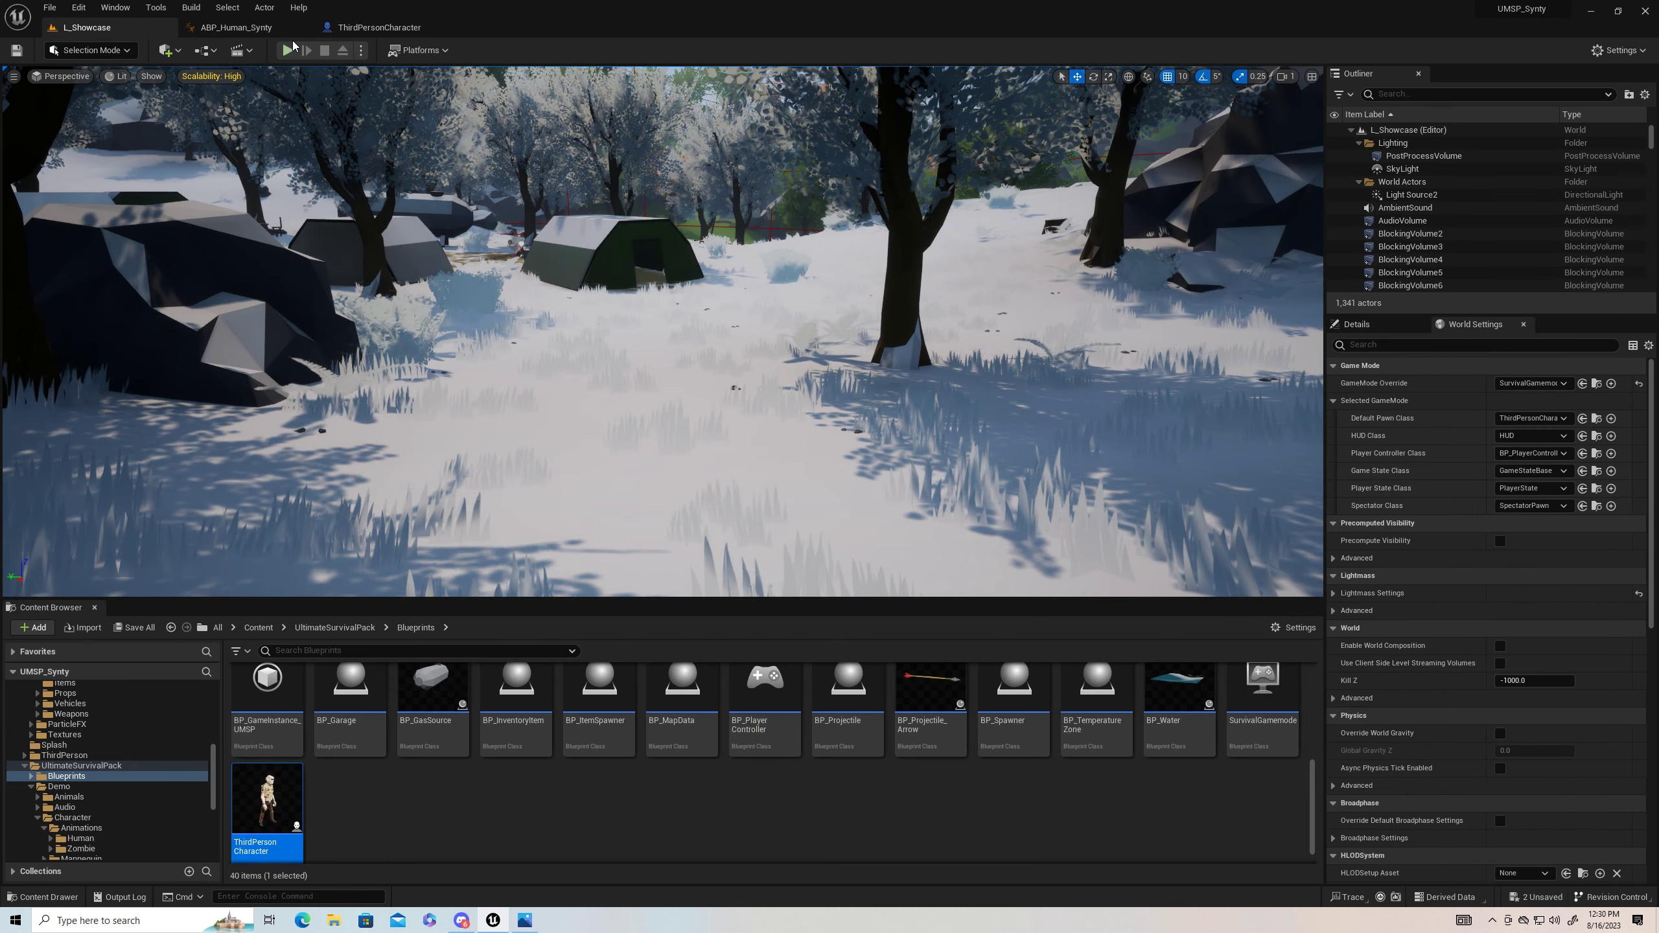
{"action": "key", "text": "alt+p"}
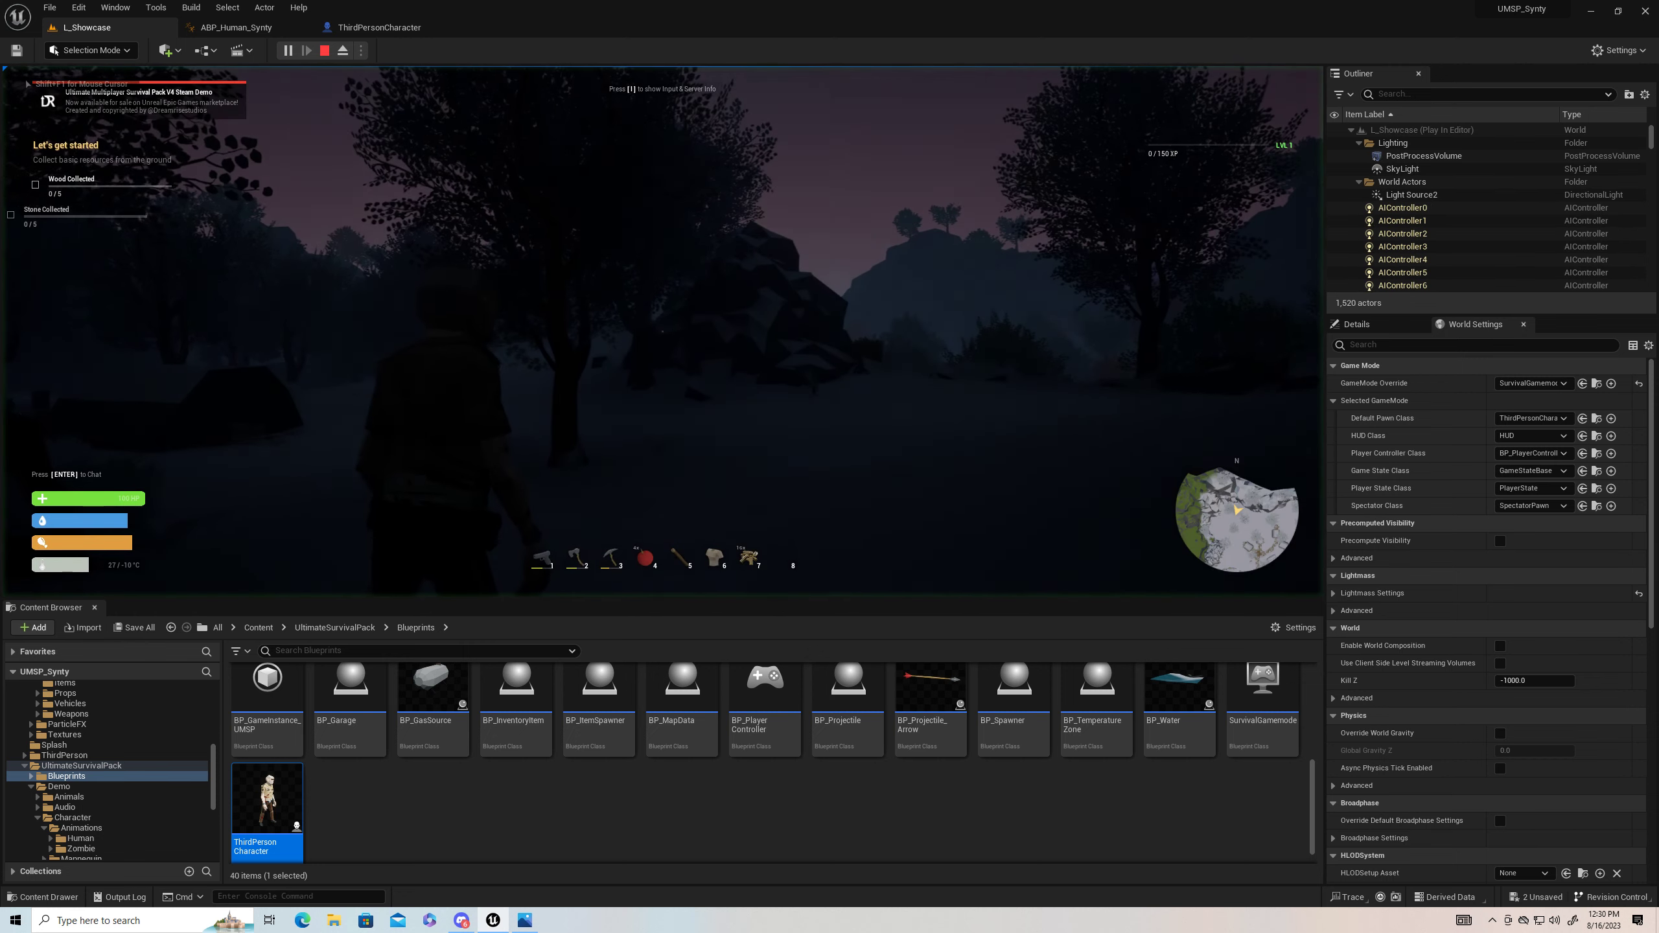
{"action": "key", "text": "w"}
{"action": "key", "text": "w"}
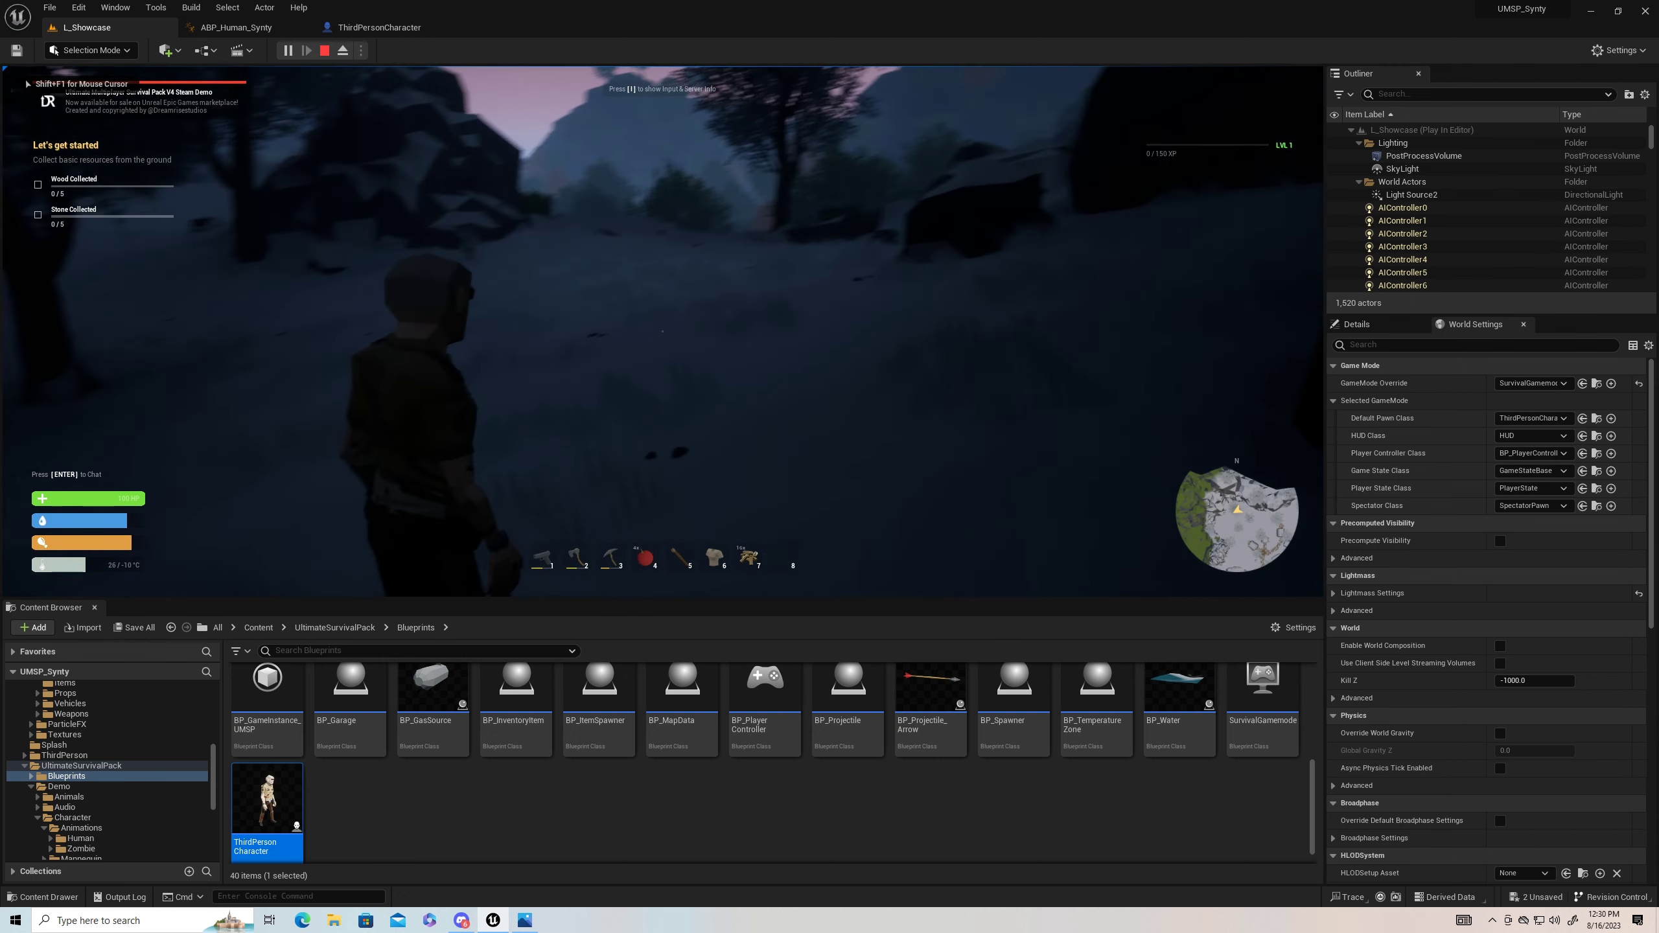
{"action": "key", "text": "w"}
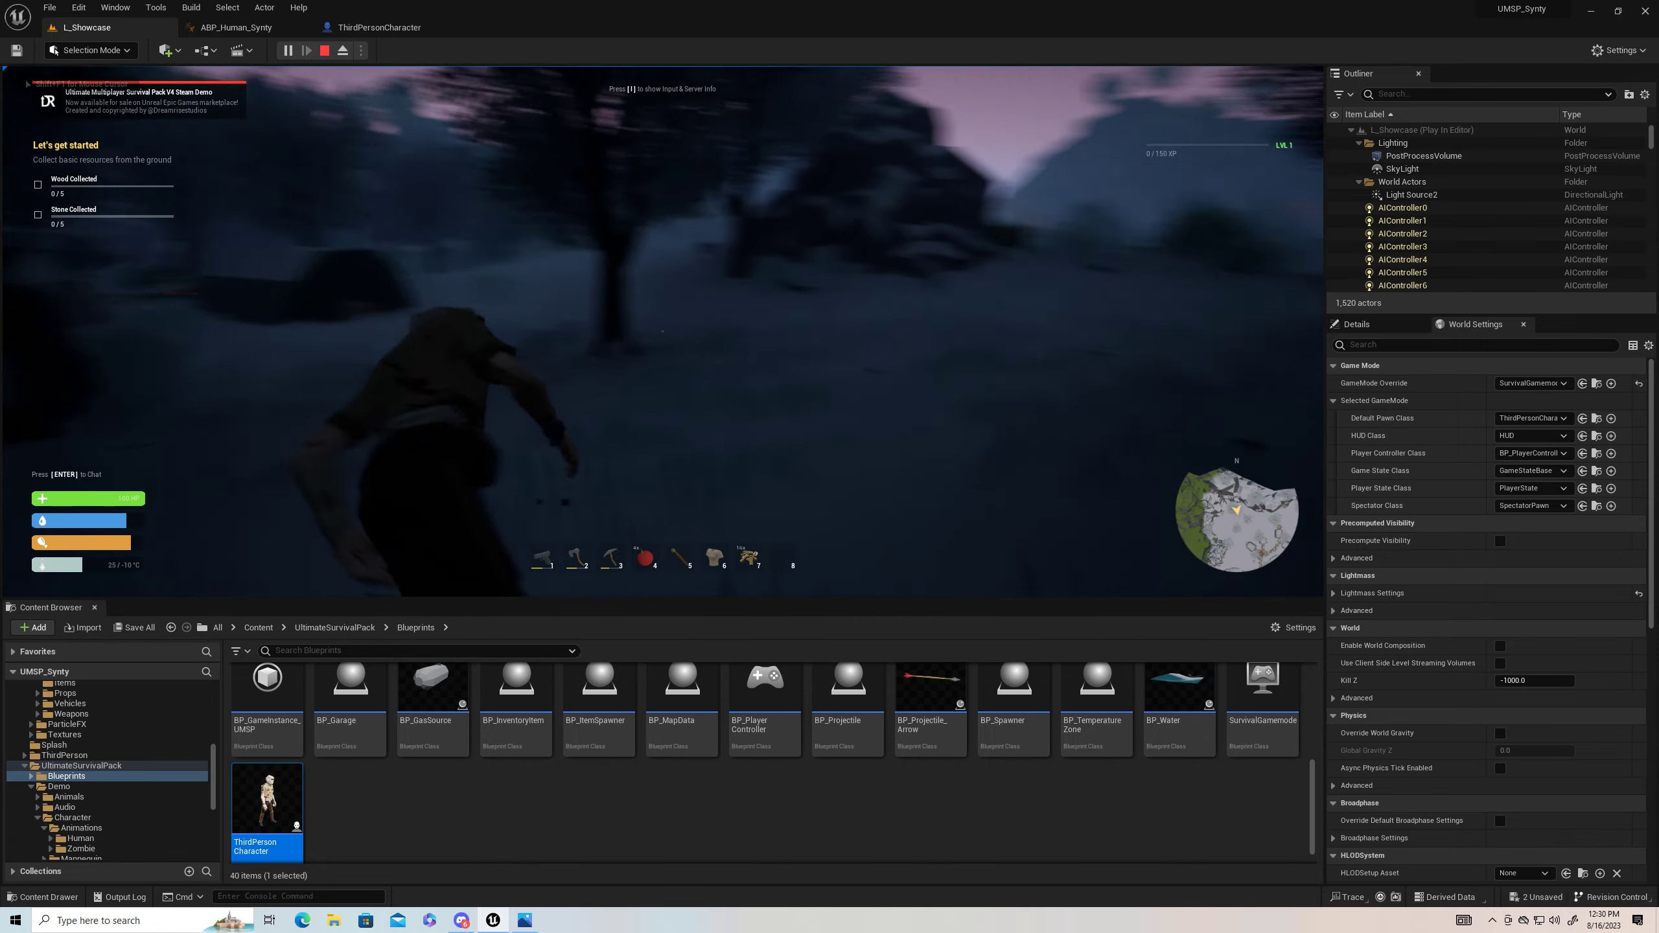
{"action": "key", "text": "w"}
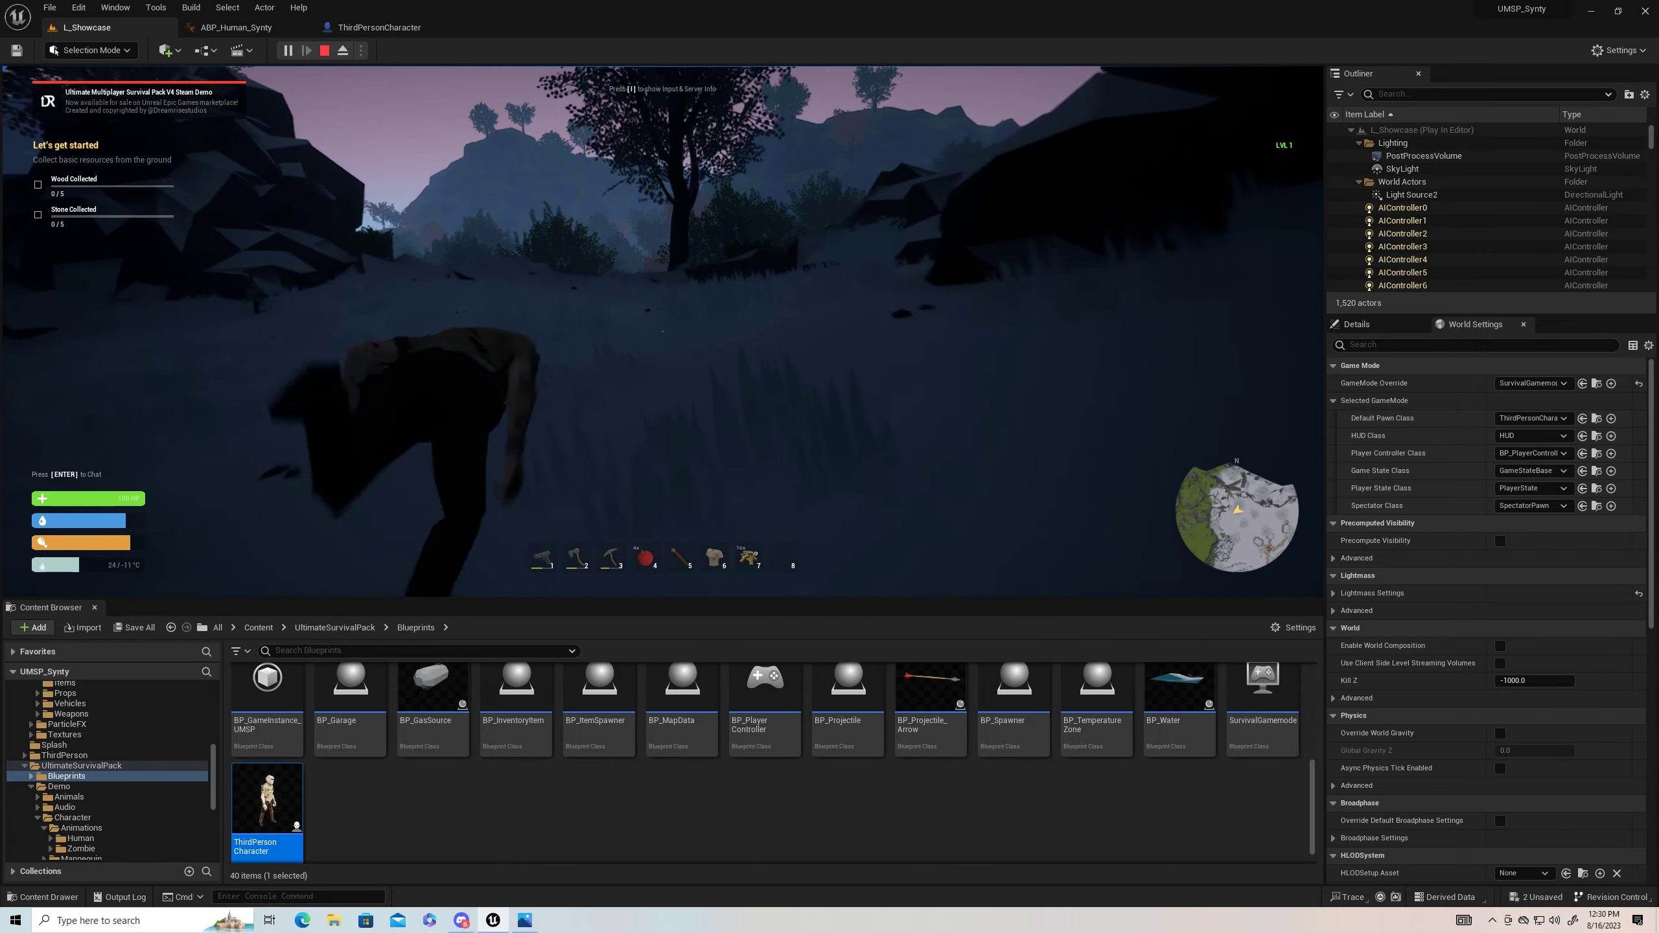
{"action": "key", "text": "w"}
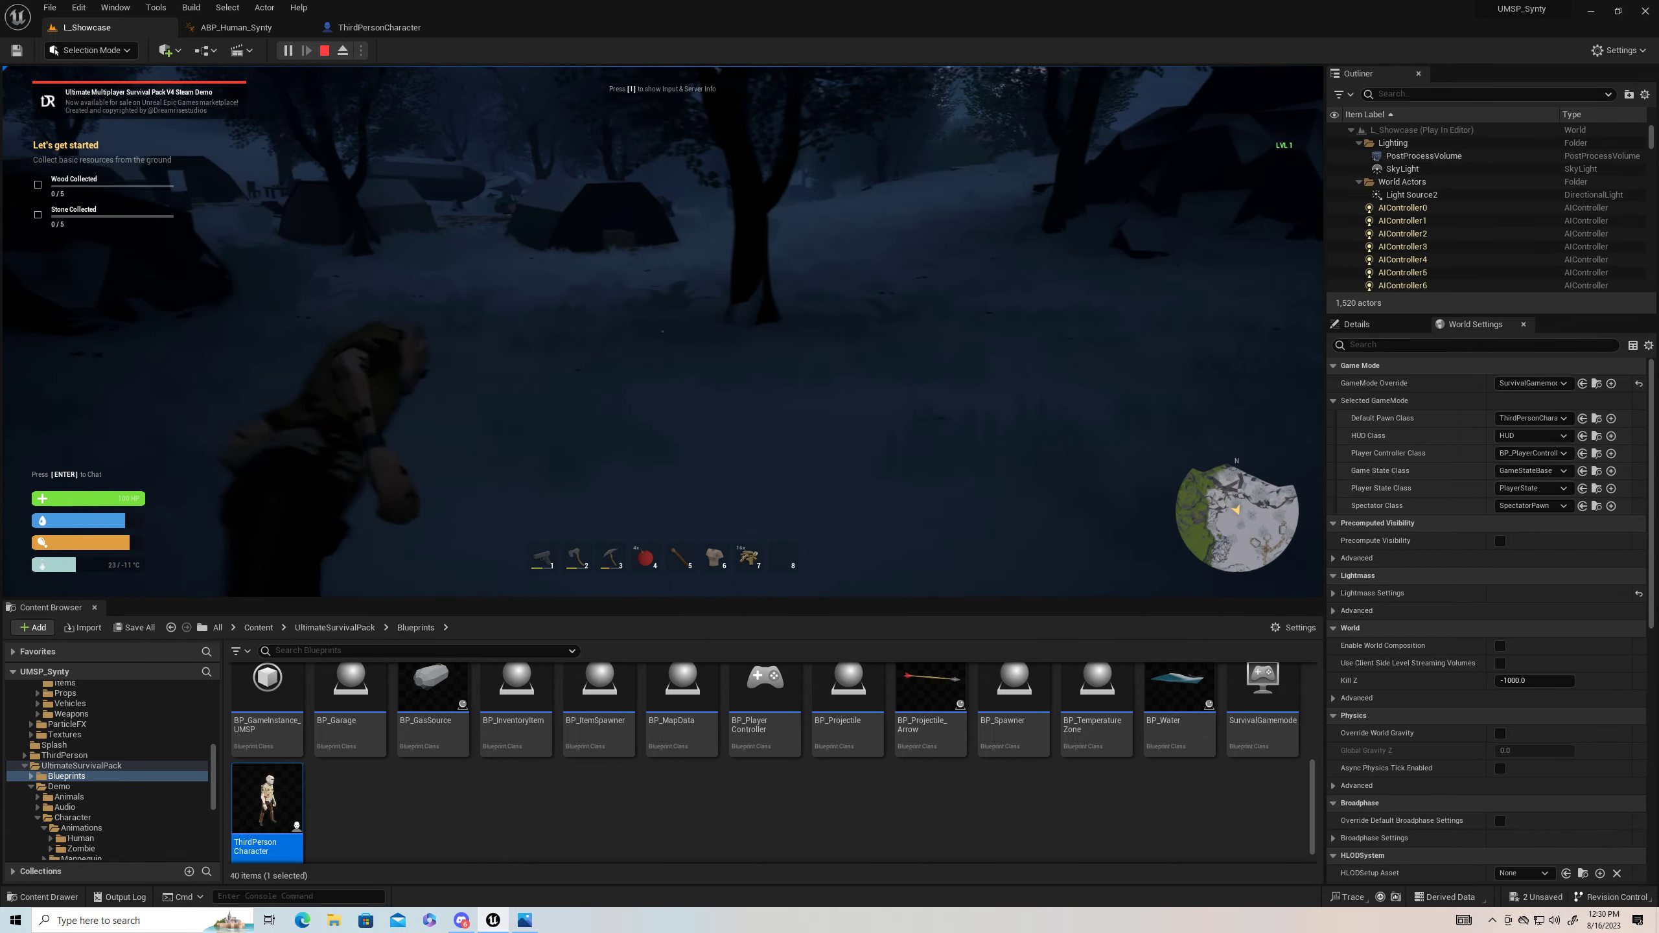
{"action": "key", "text": "w"}
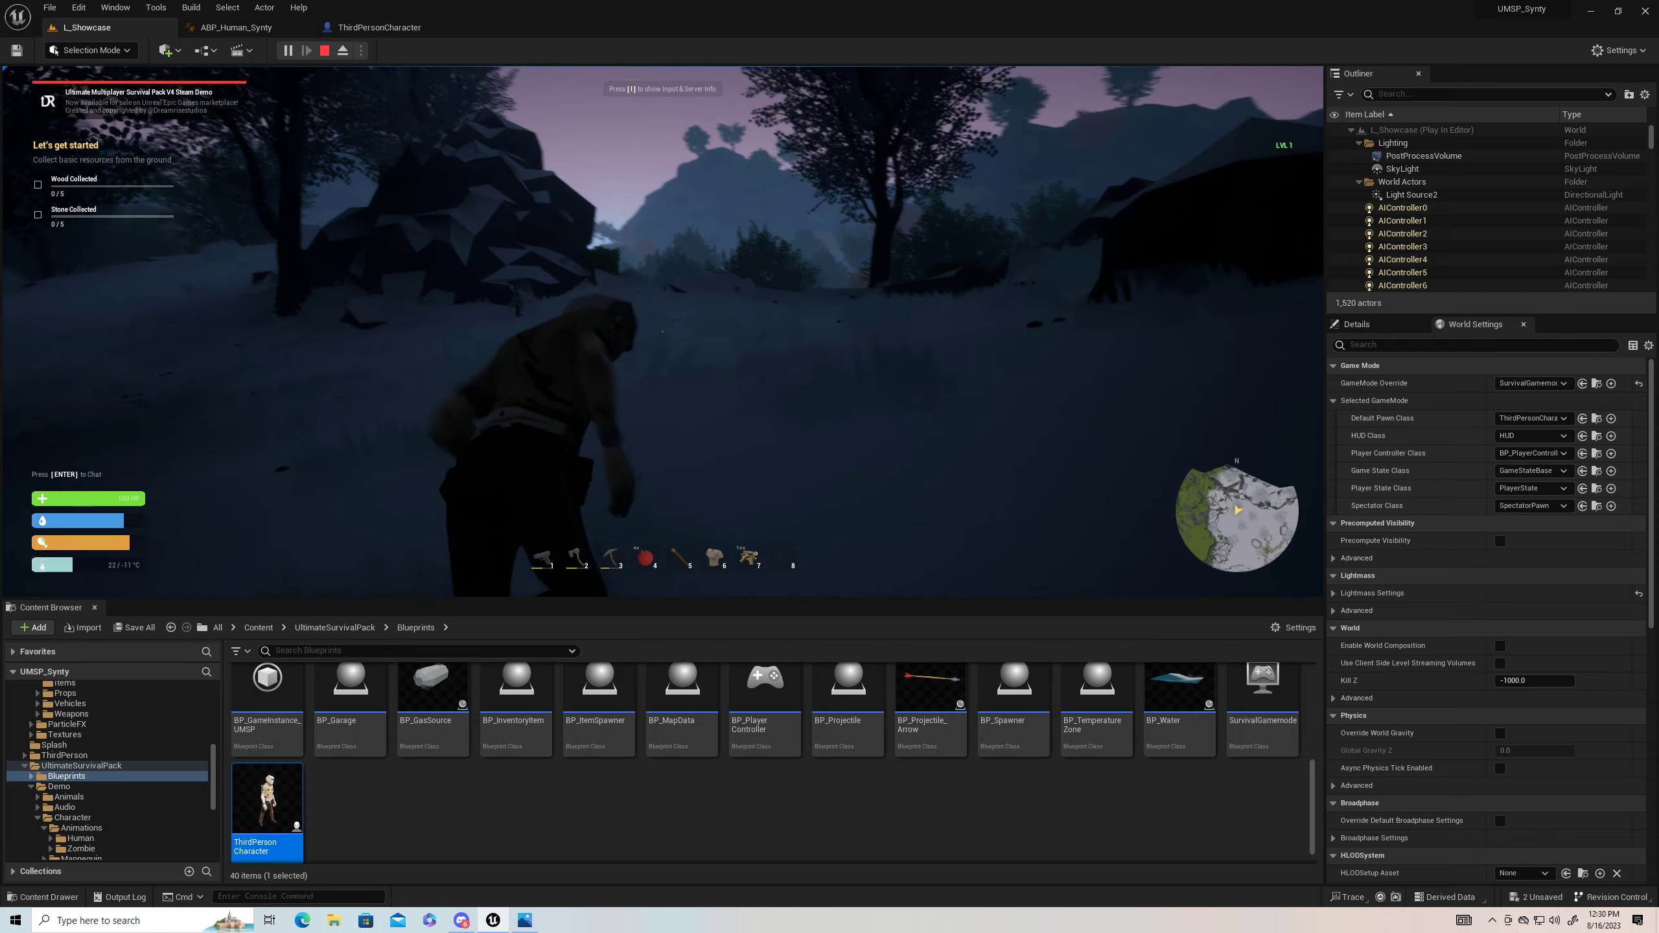
{"action": "key", "text": "w"}
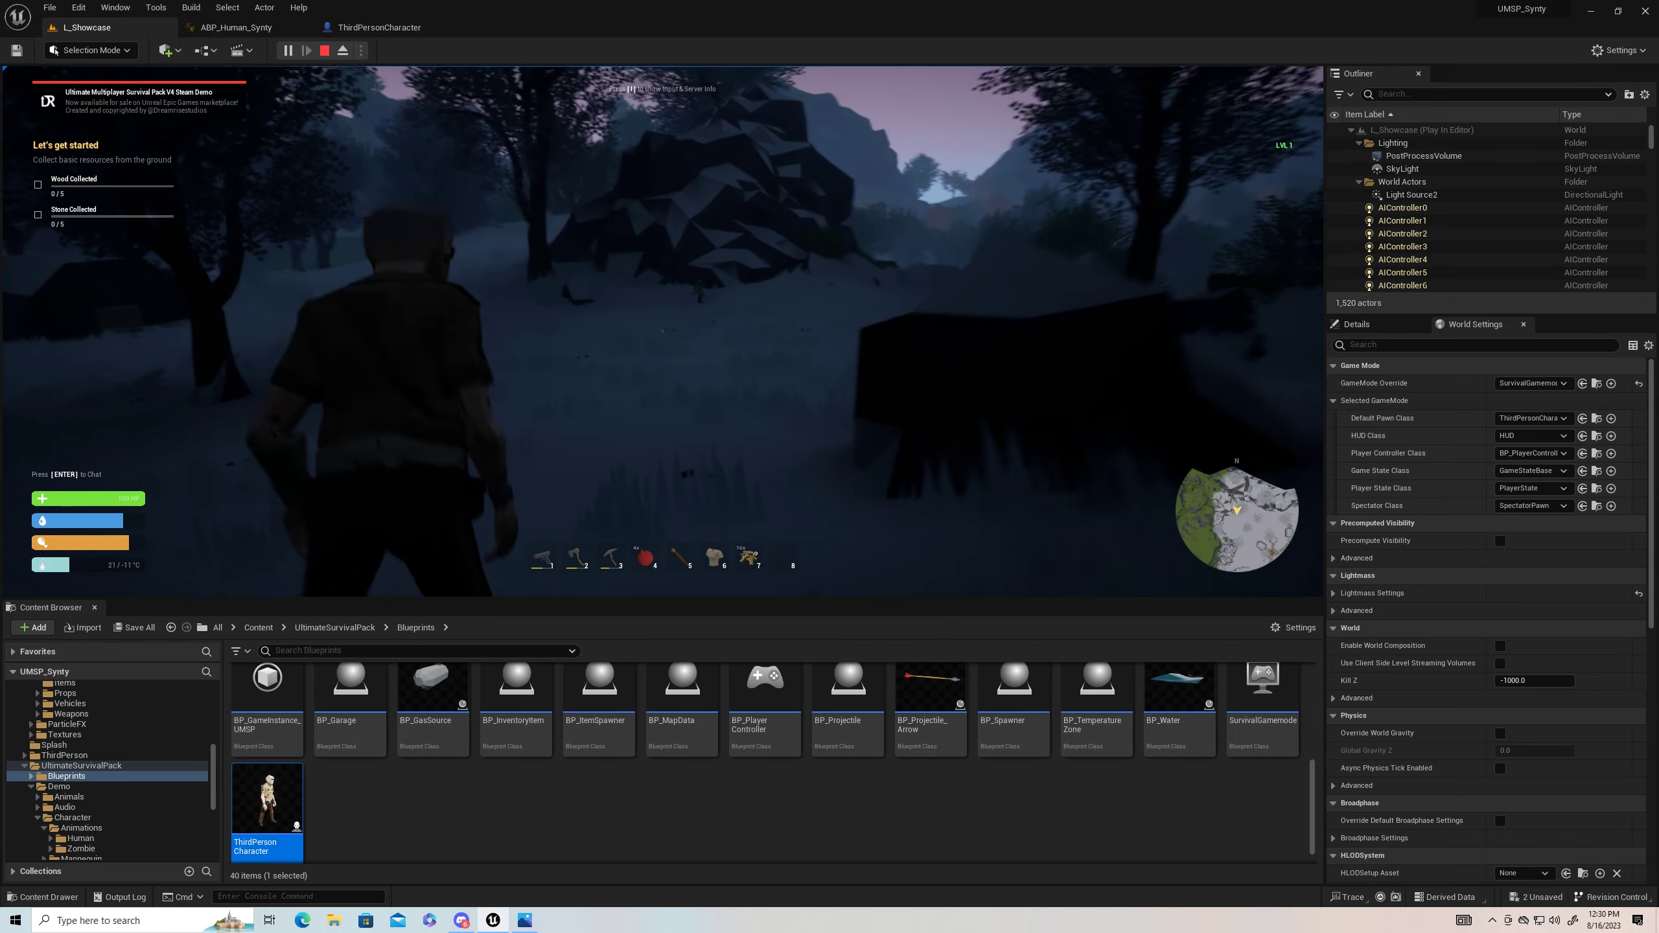
{"action": "key", "text": "w"}
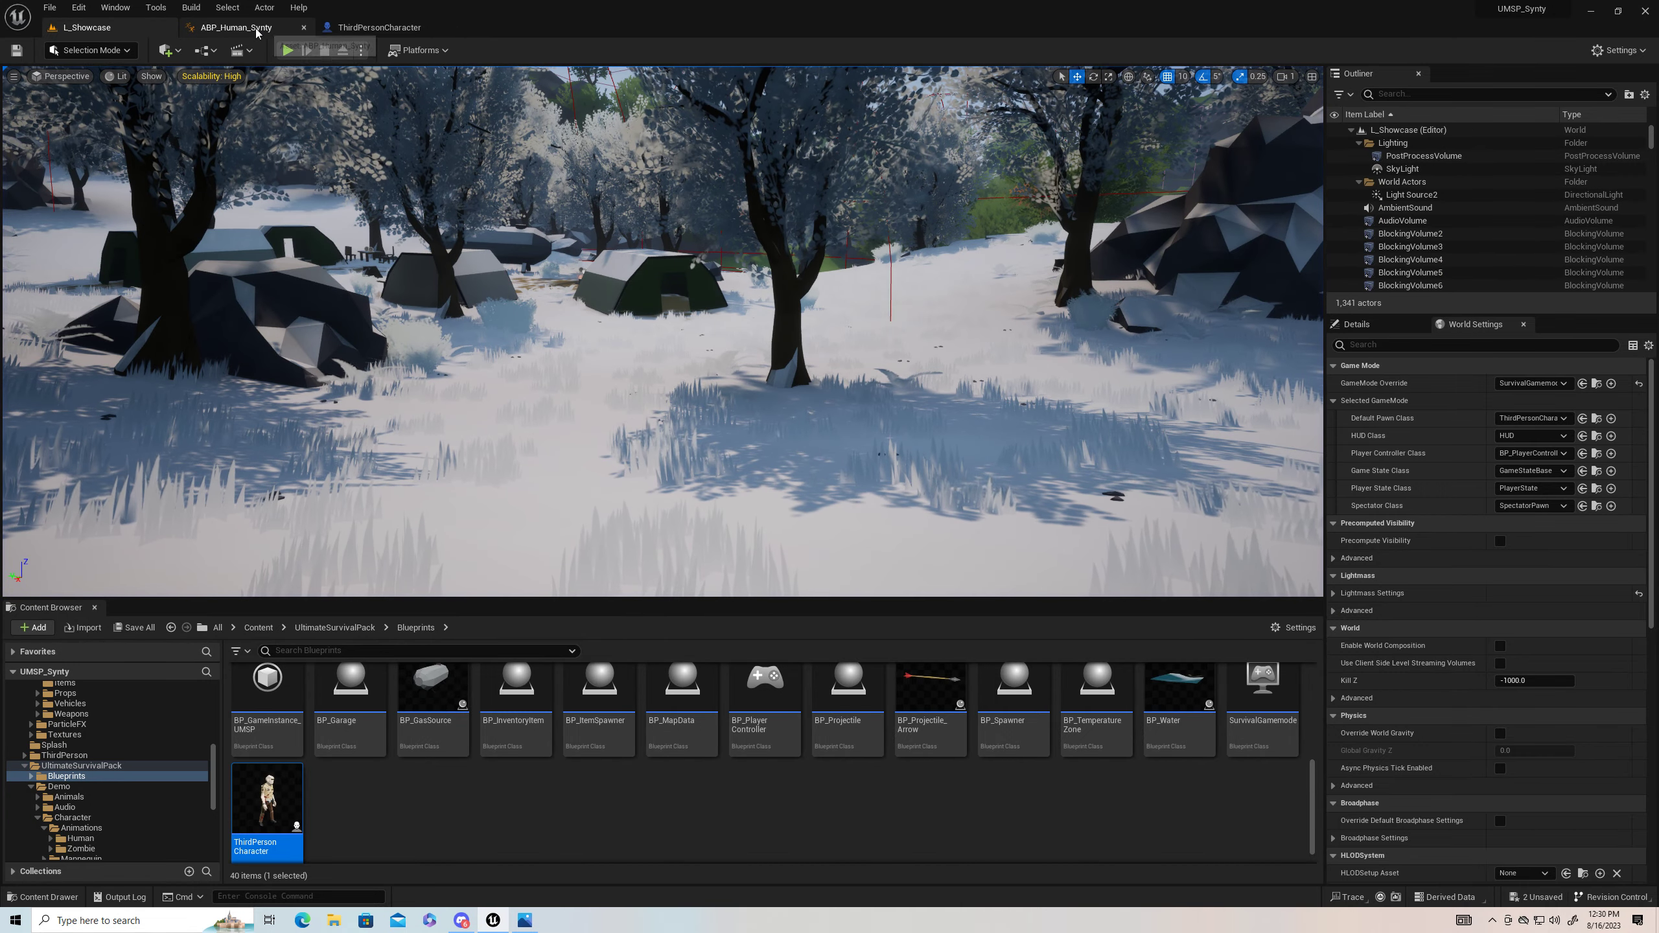
Step: Examine the AnimGraph of ABP_Human_Synty, including its bone transforms, aiming layer, swimming blend and cached locomotion states
{"action": "left_click", "coordinate": [236, 27]}
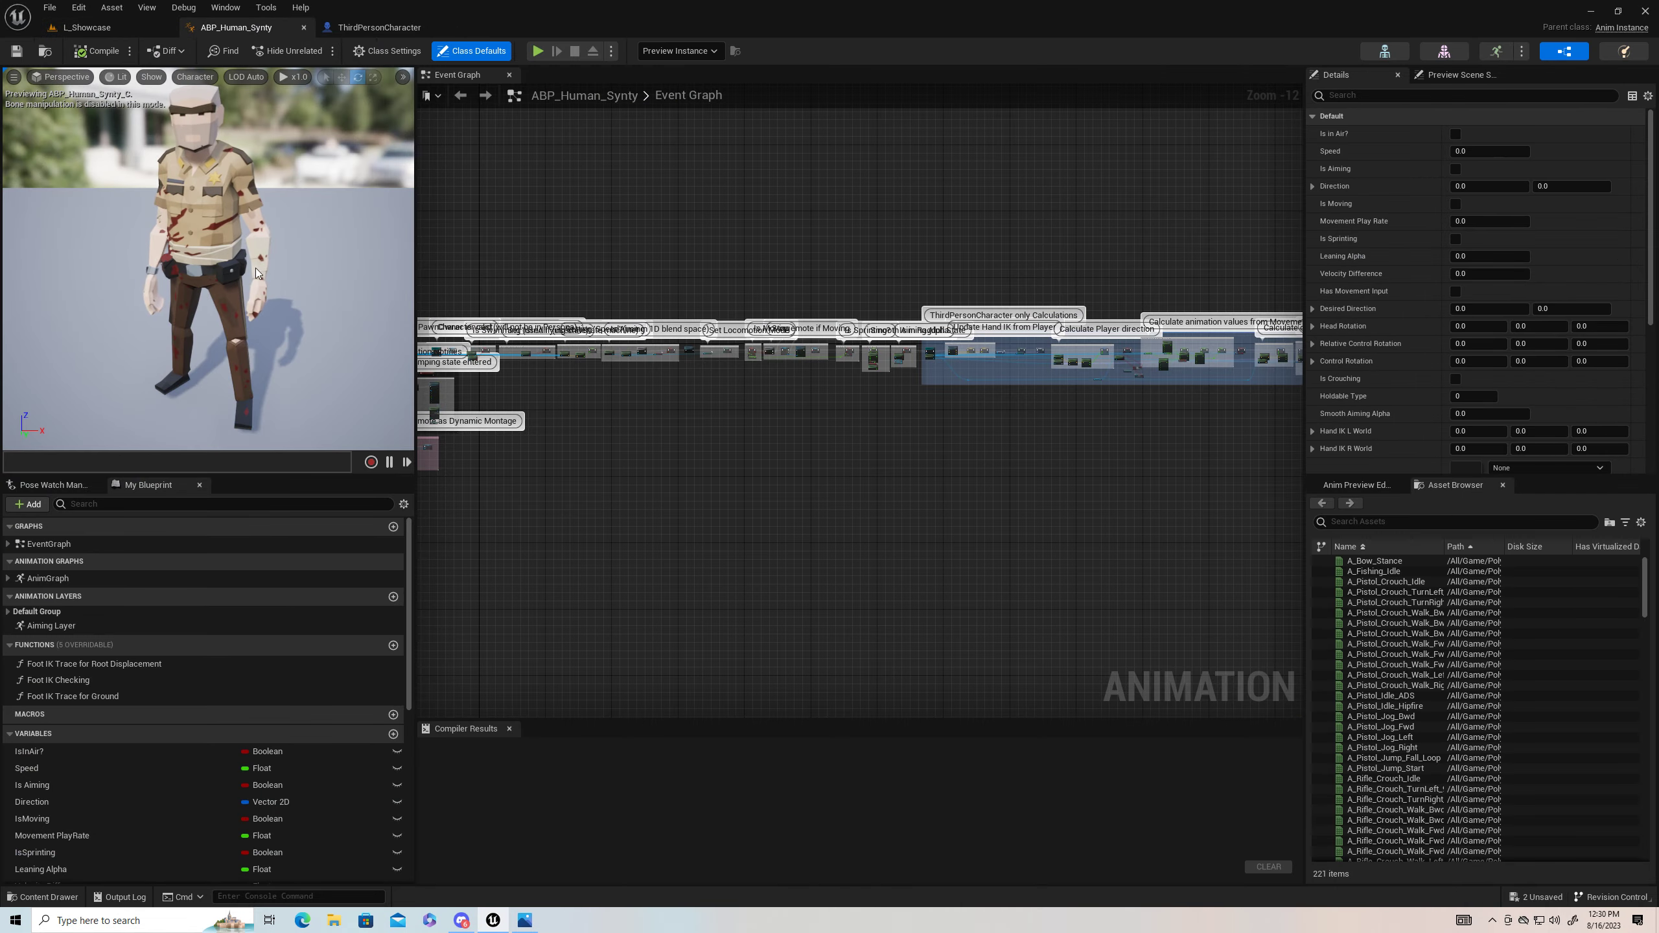
{"action": "left_click", "coordinate": [376, 27]}
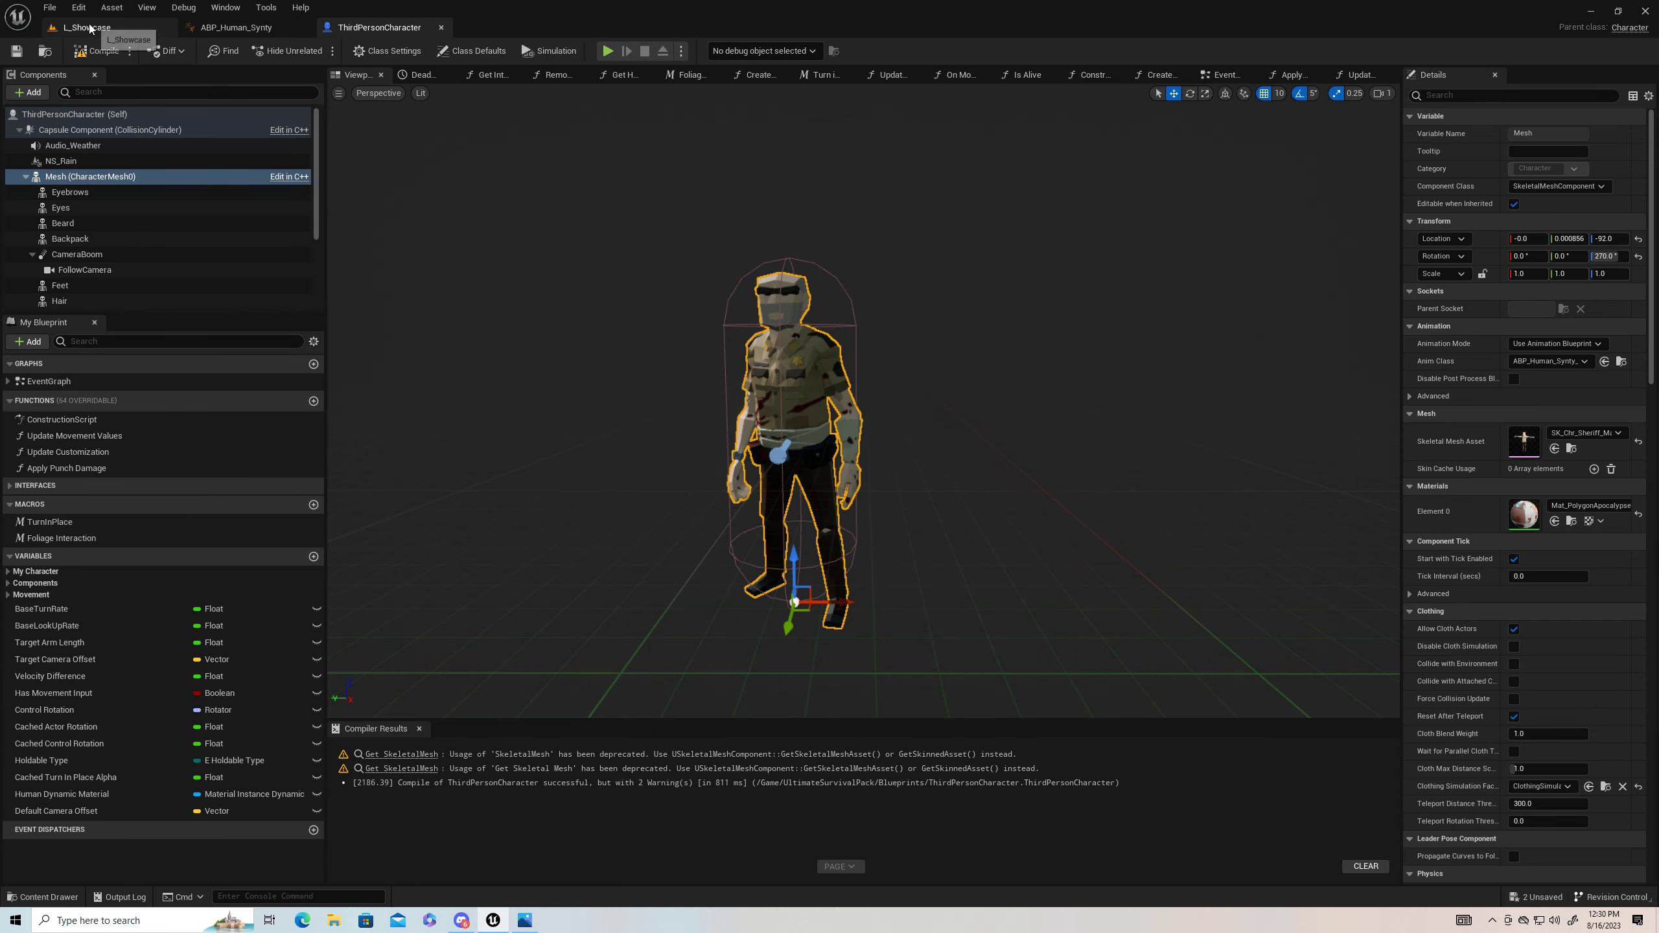
{"action": "left_click", "coordinate": [236, 27]}
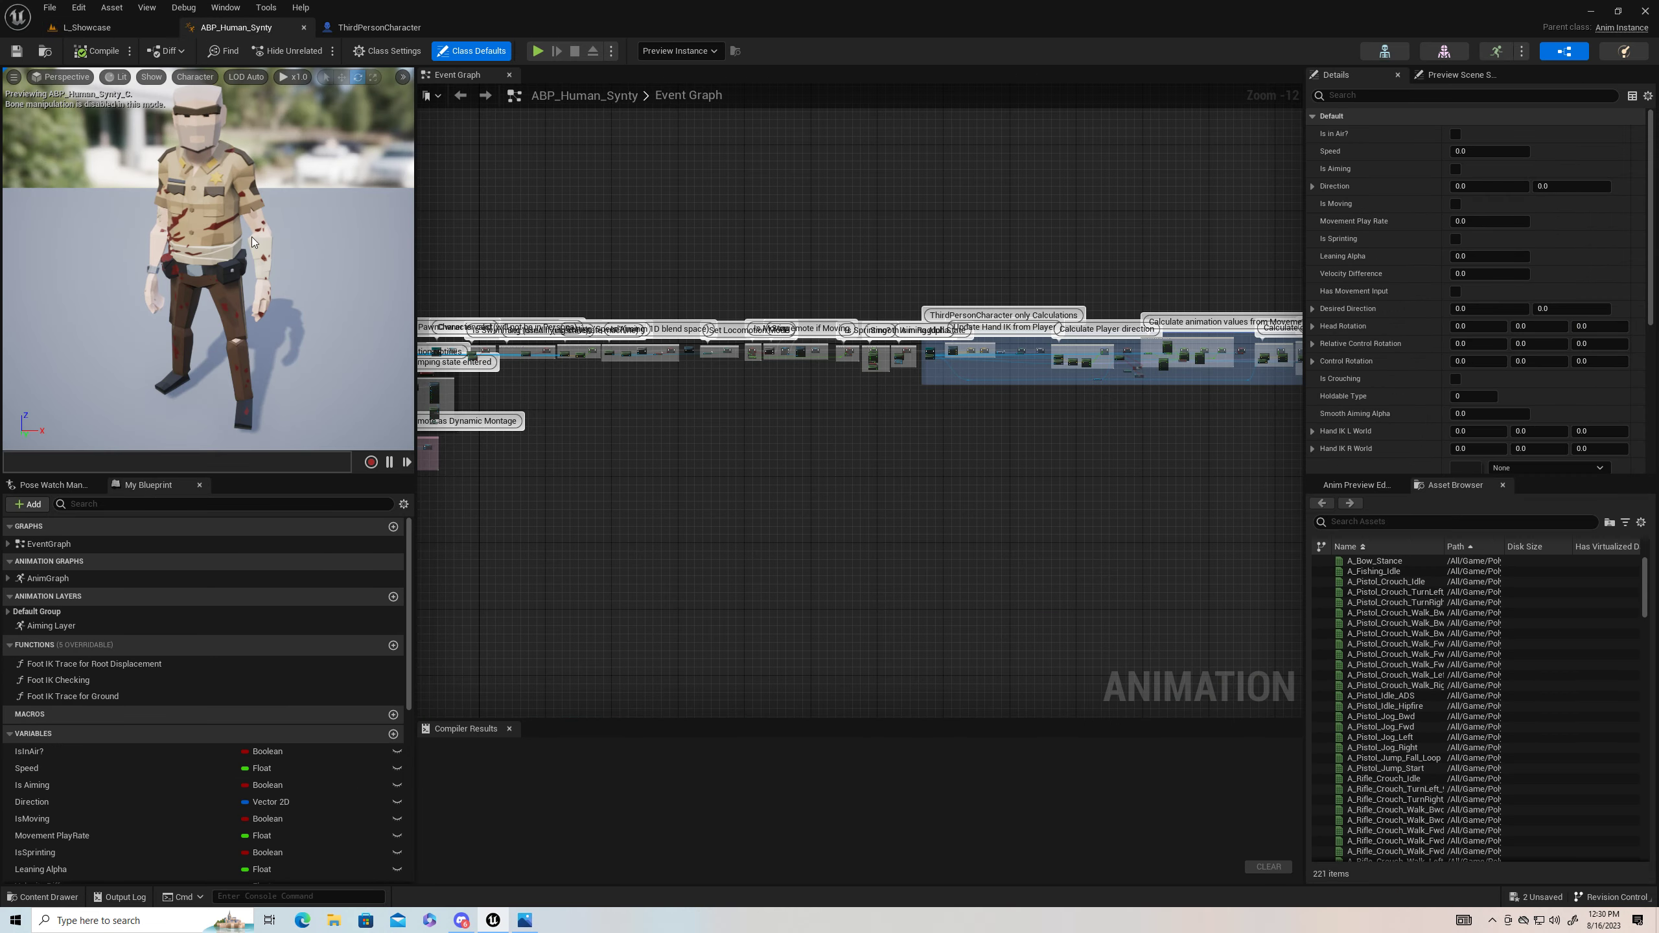
{"action": "double_click", "coordinate": [75, 579]}
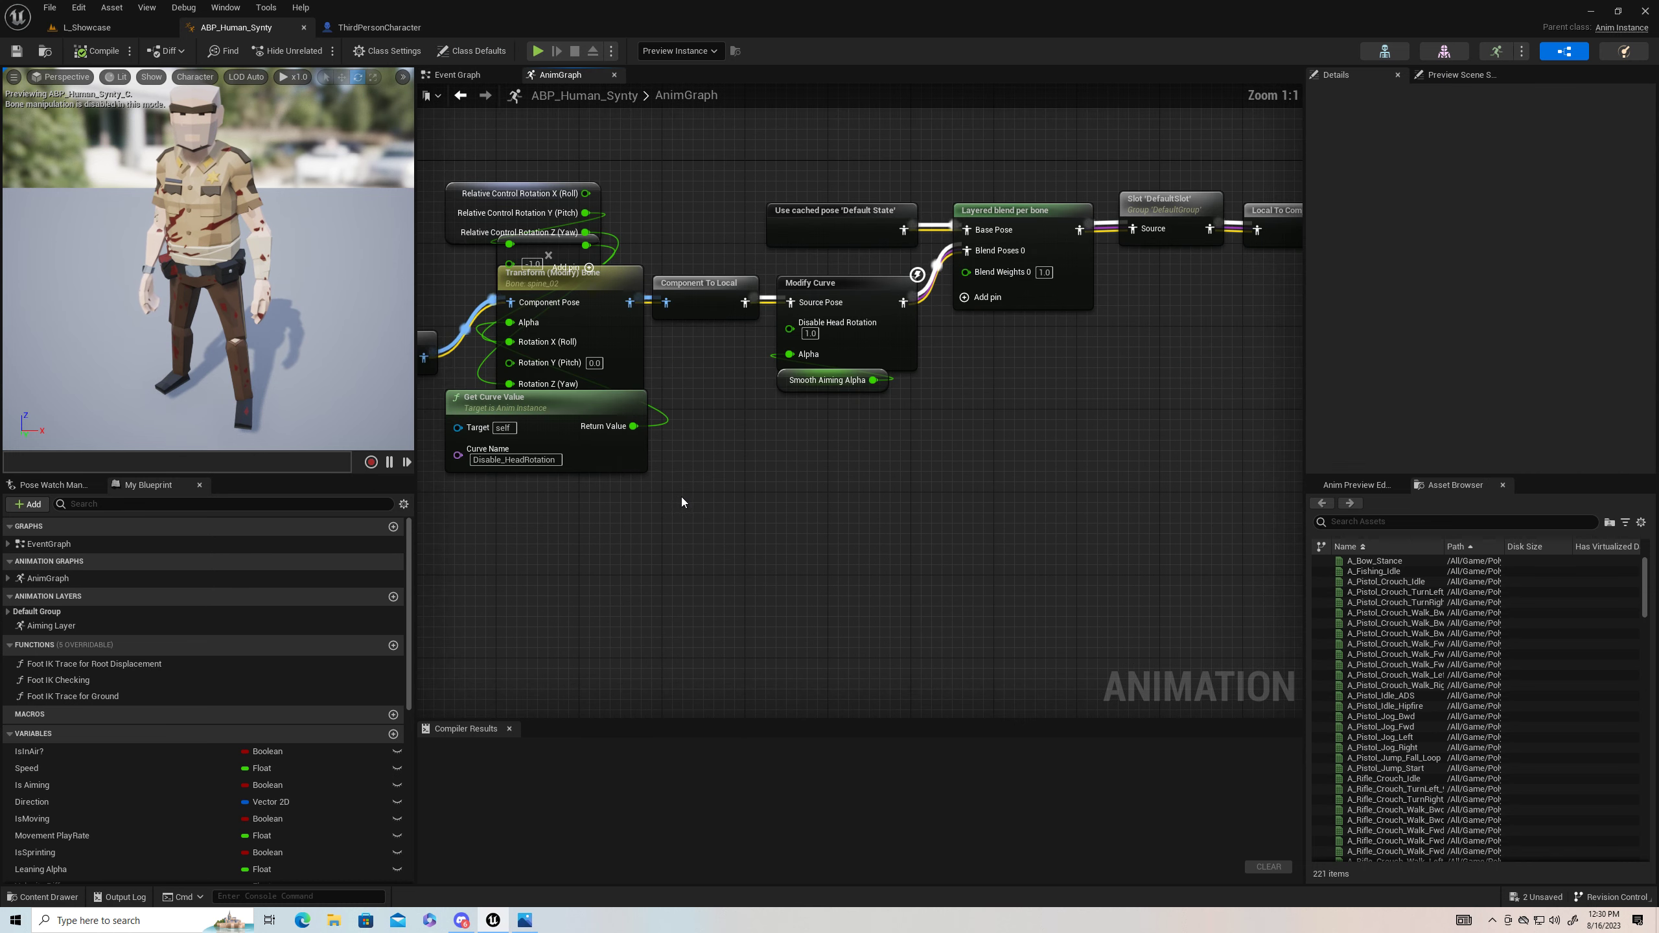
{"action": "right_click_drag", "start_coordinate": [753, 410], "coordinate": [906, 350]}
{"action": "right_click_drag", "start_coordinate": [569, 447], "coordinate": [848, 371]}
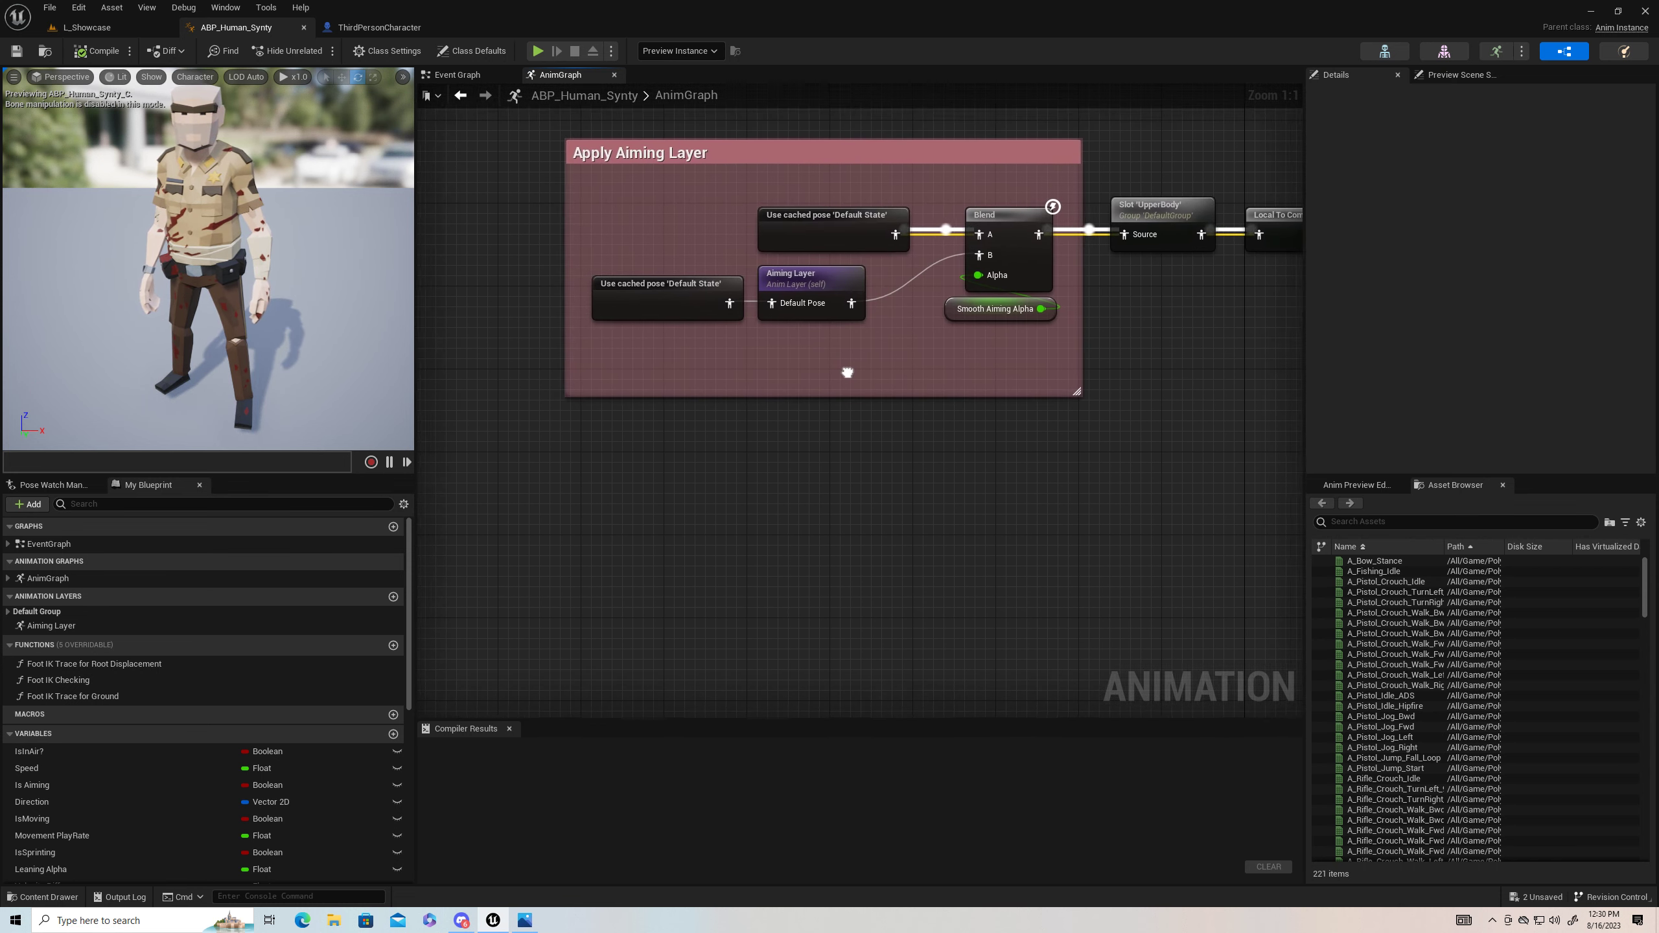
{"action": "right_click_drag", "start_coordinate": [752, 162], "coordinate": [616, 589]}
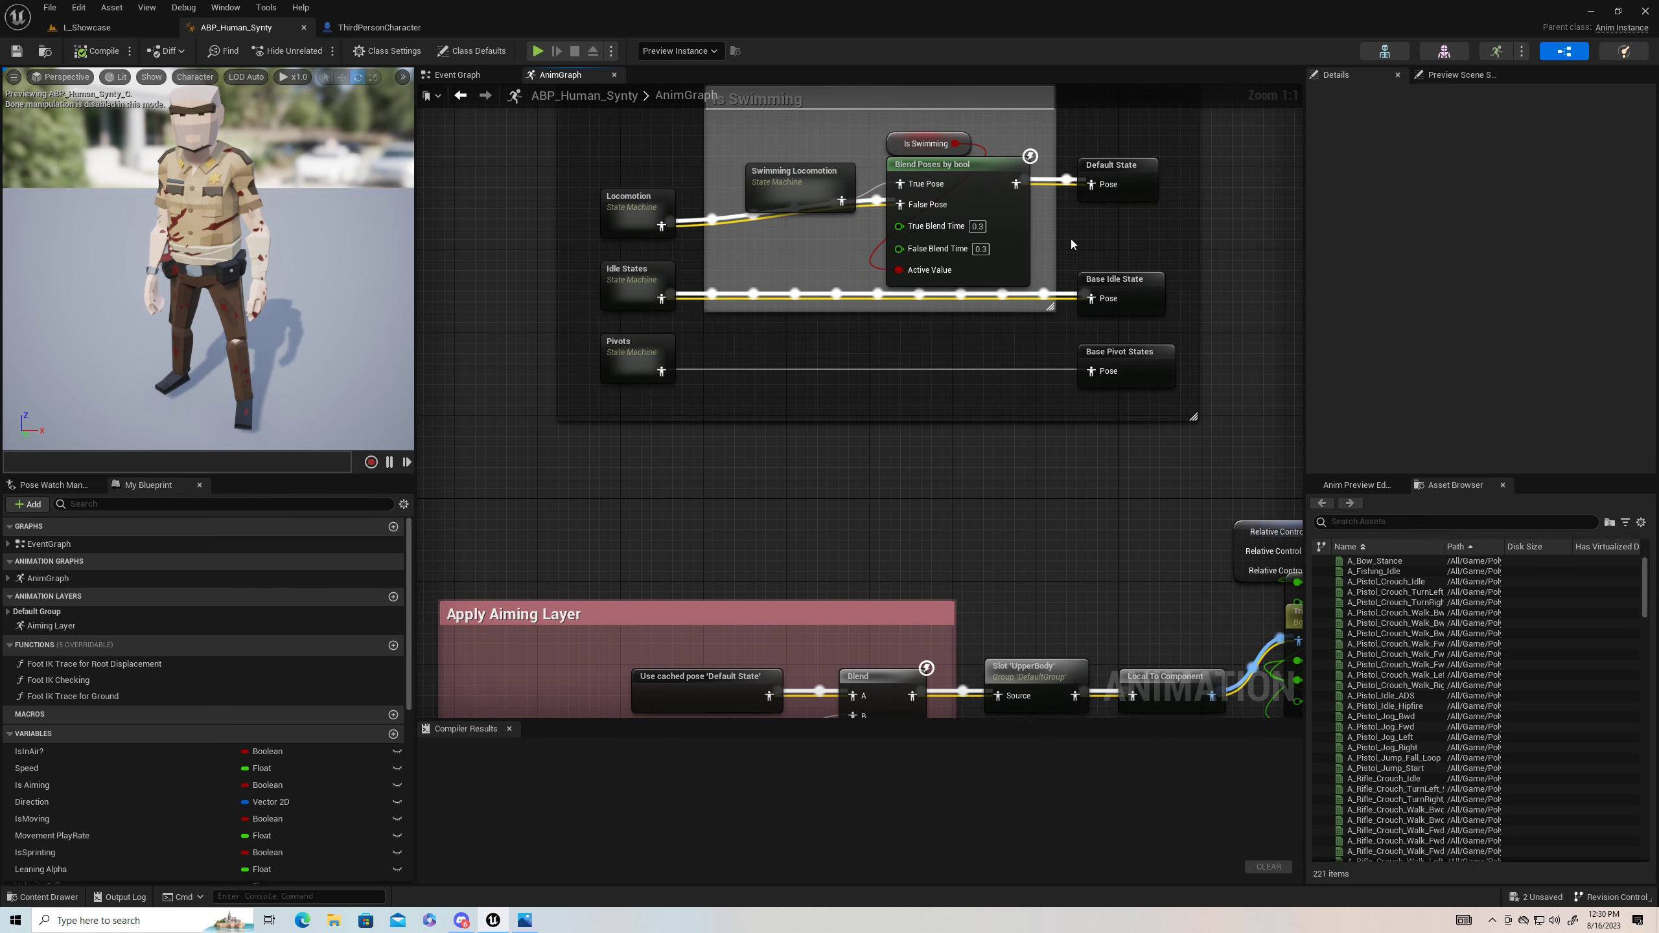
{"action": "right_click_drag", "start_coordinate": [1232, 206], "coordinate": [1034, 324]}
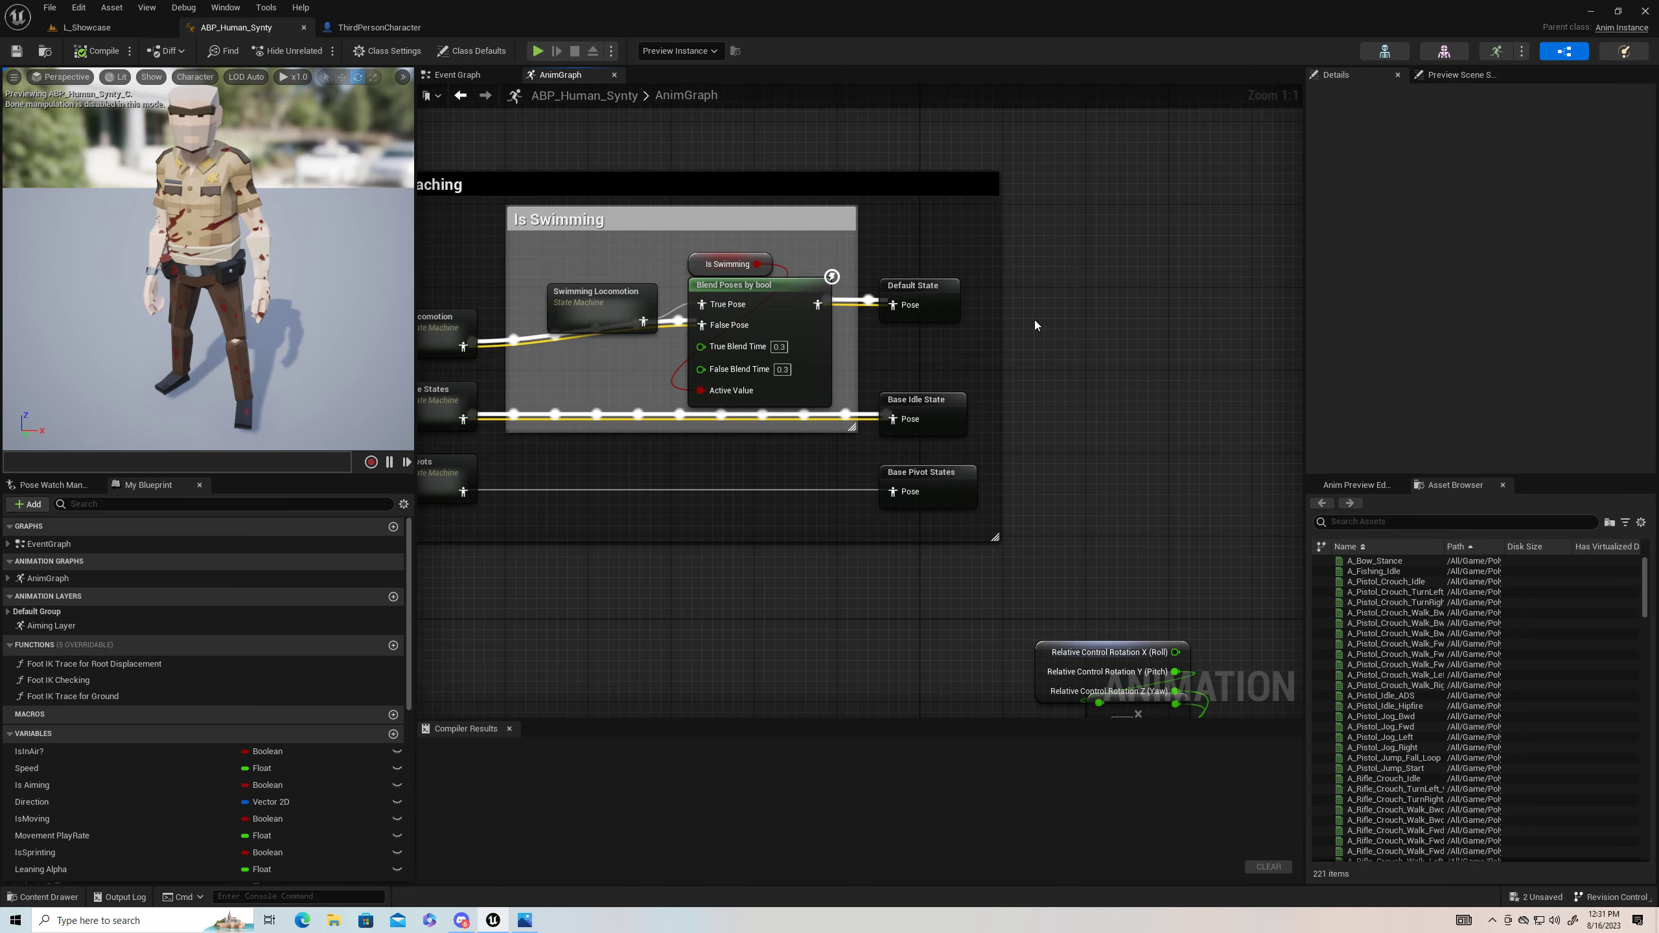
Step: Play-test L_Showcase again, moving the sheriff forwards and backwards to check its animations
{"action": "left_click", "coordinate": [115, 29]}
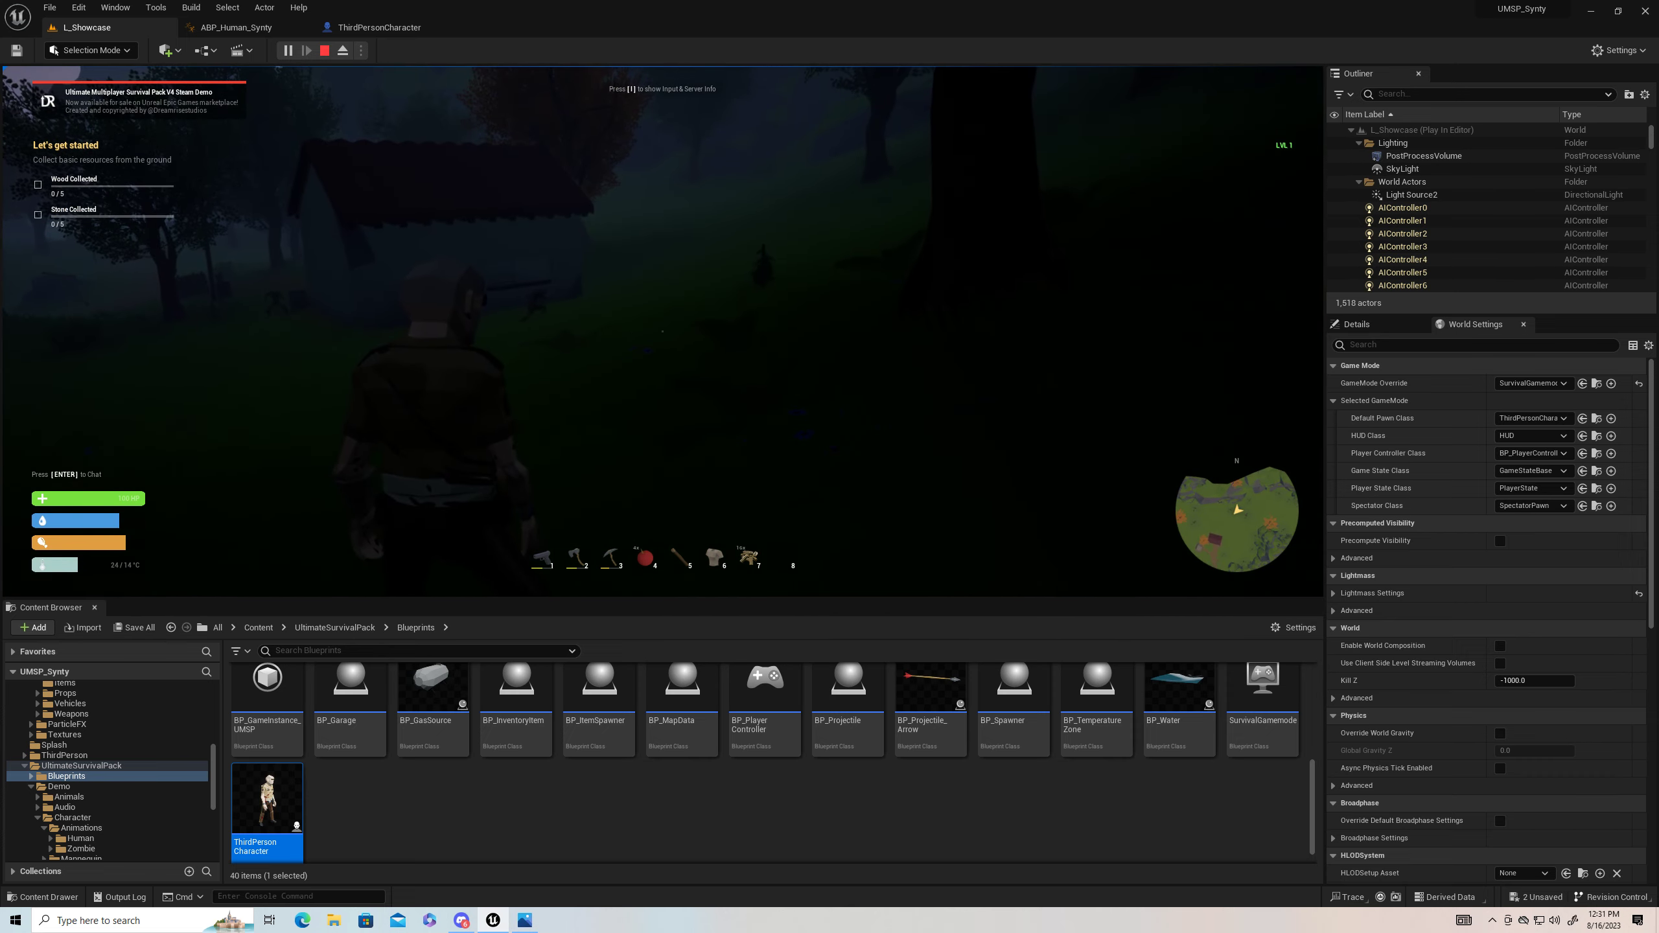
{"action": "key", "text": "s"}
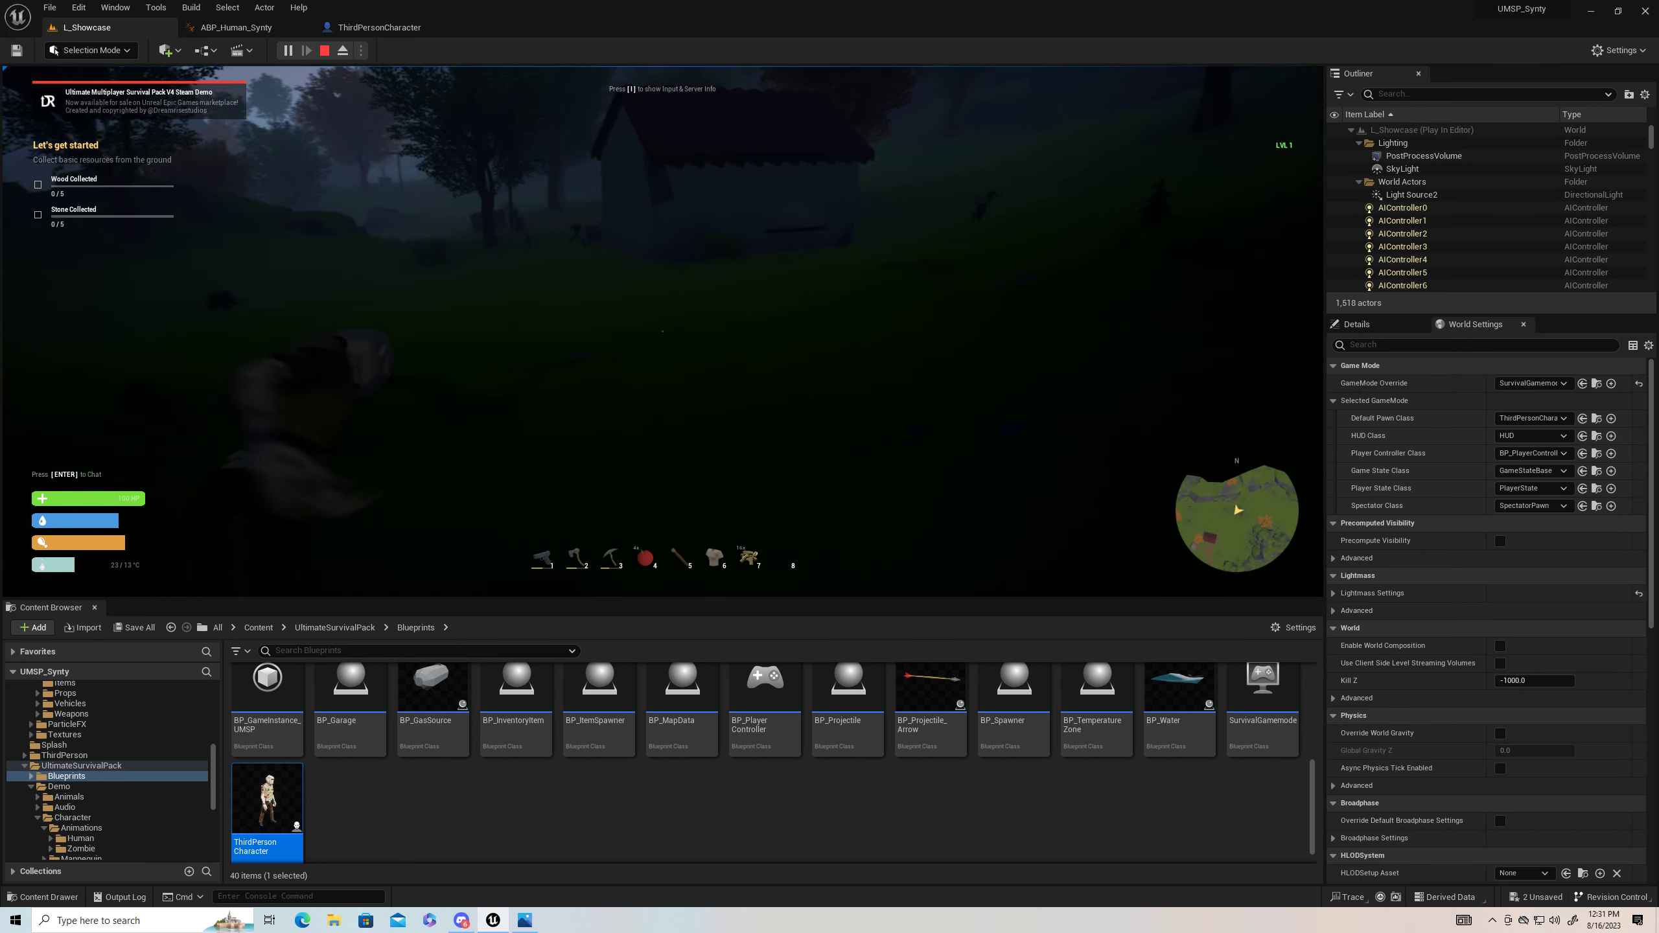
{"action": "key", "text": "s"}
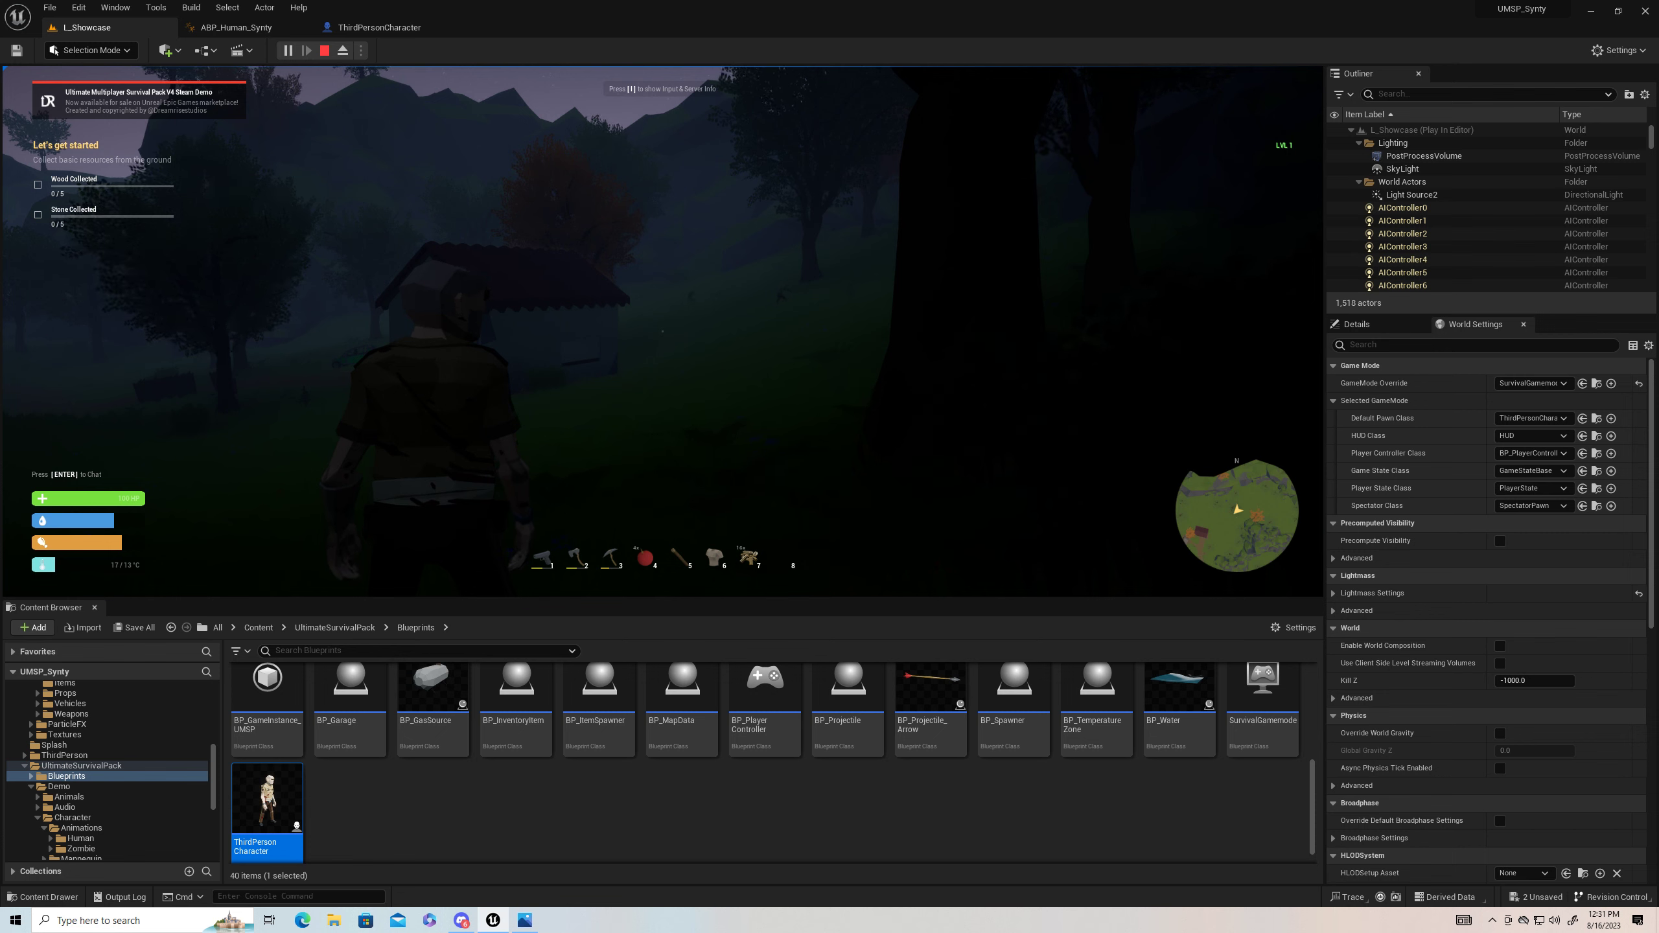
{"action": "key", "text": "w"}
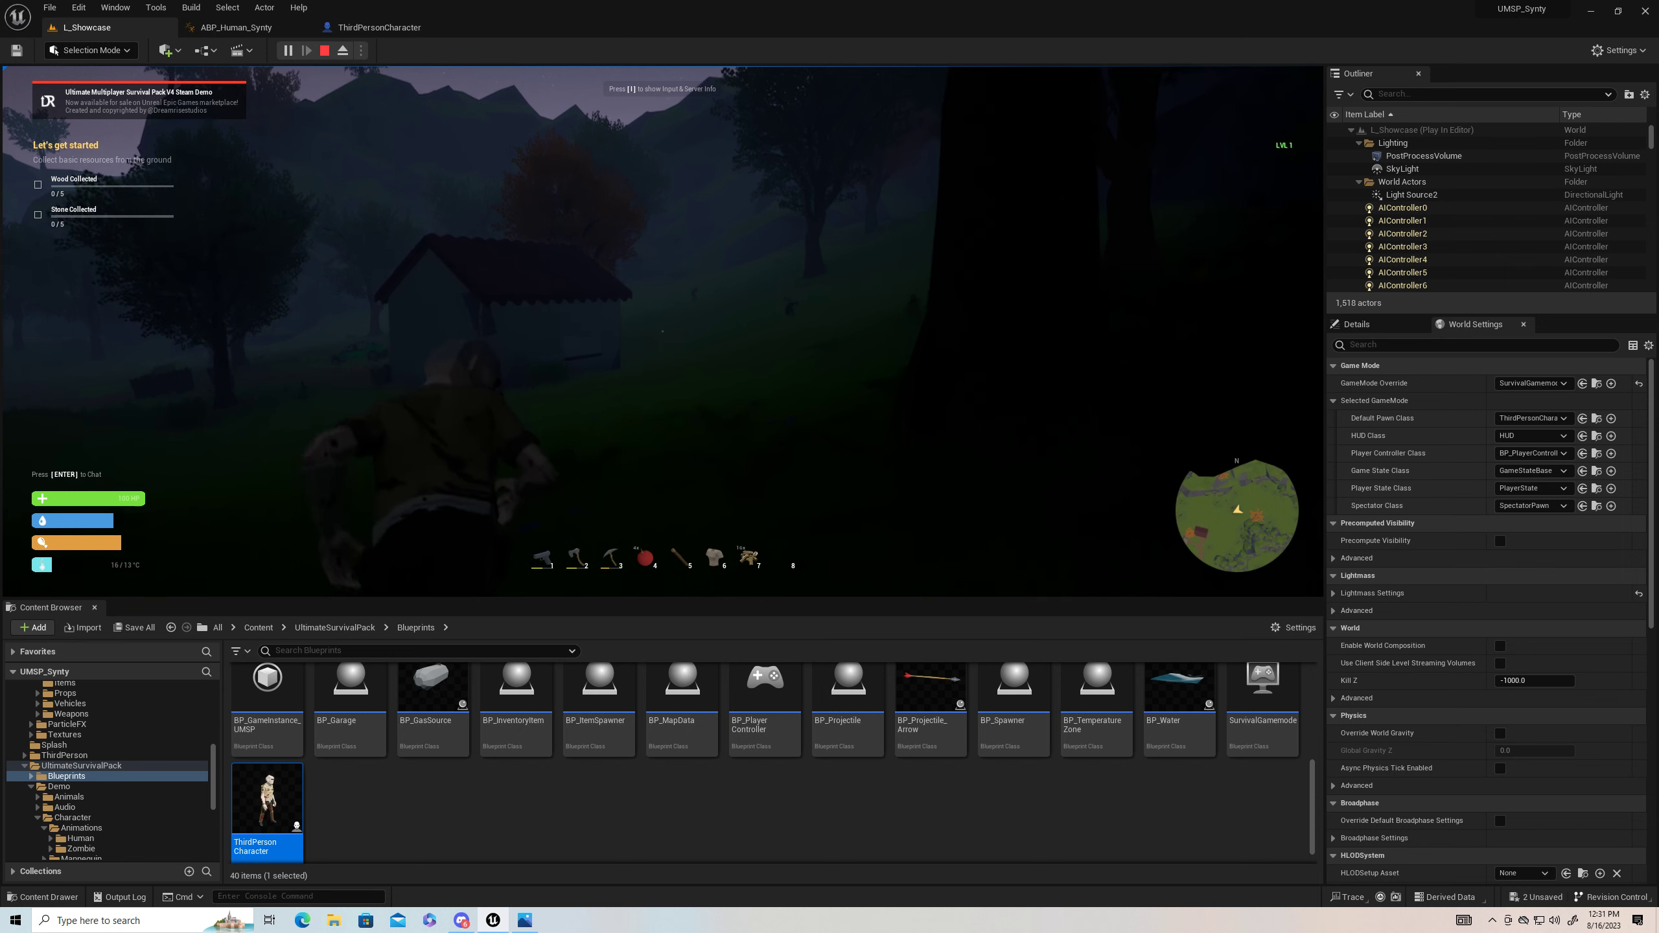
{"action": "key", "text": "s"}
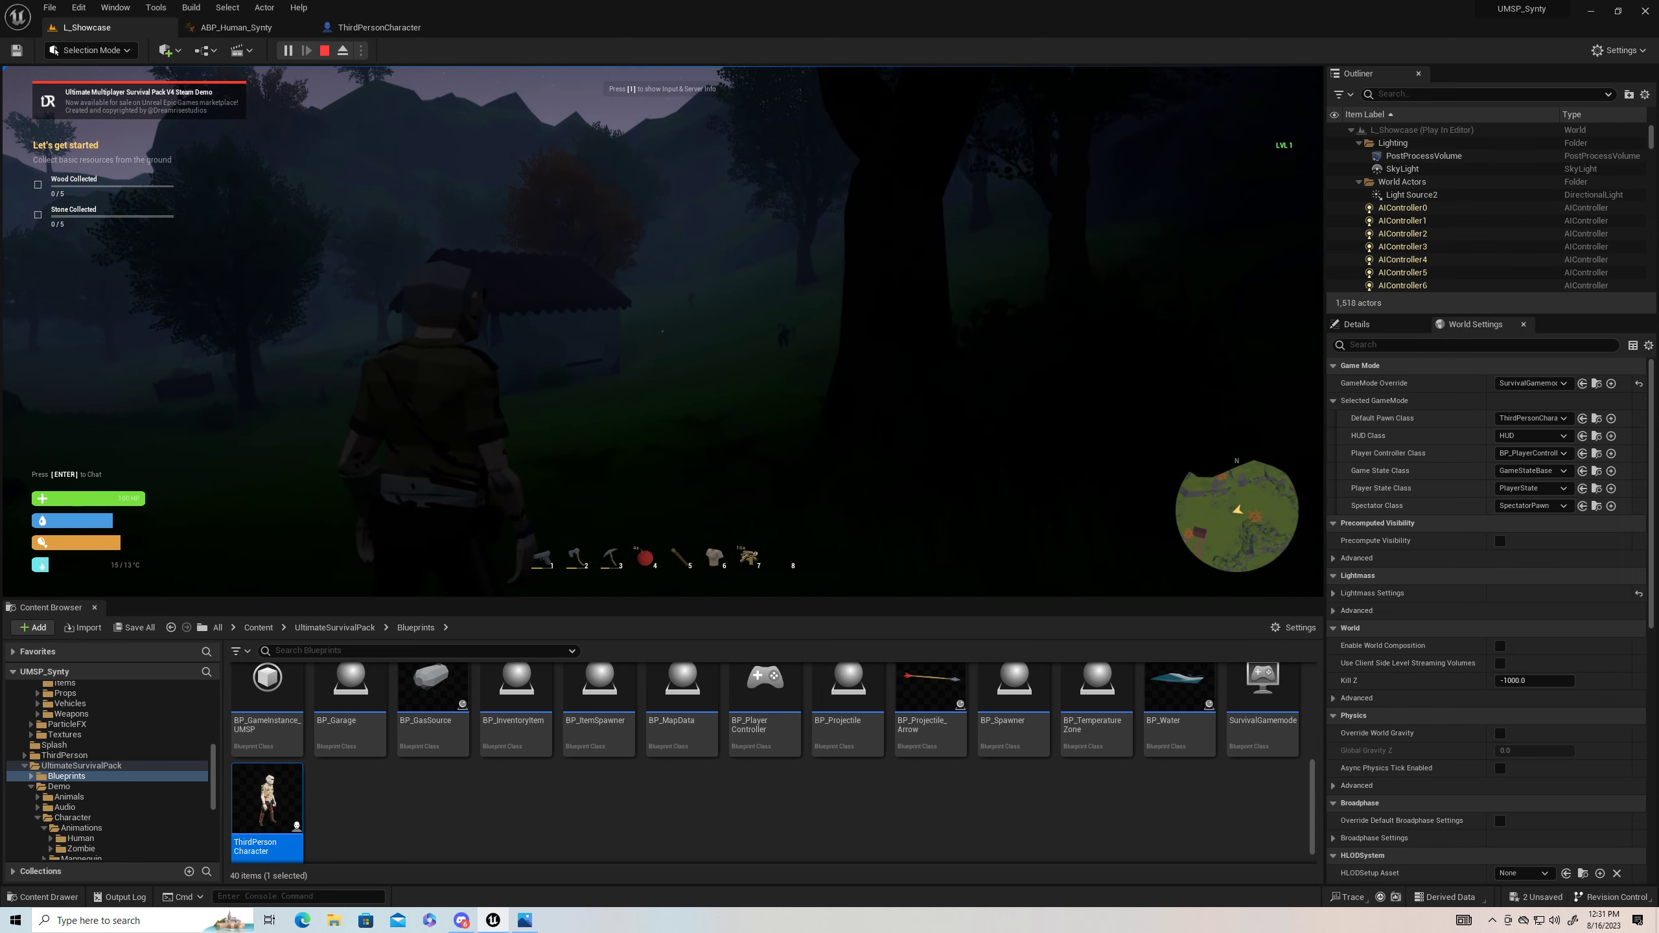
{"action": "key", "text": "alt+z"}
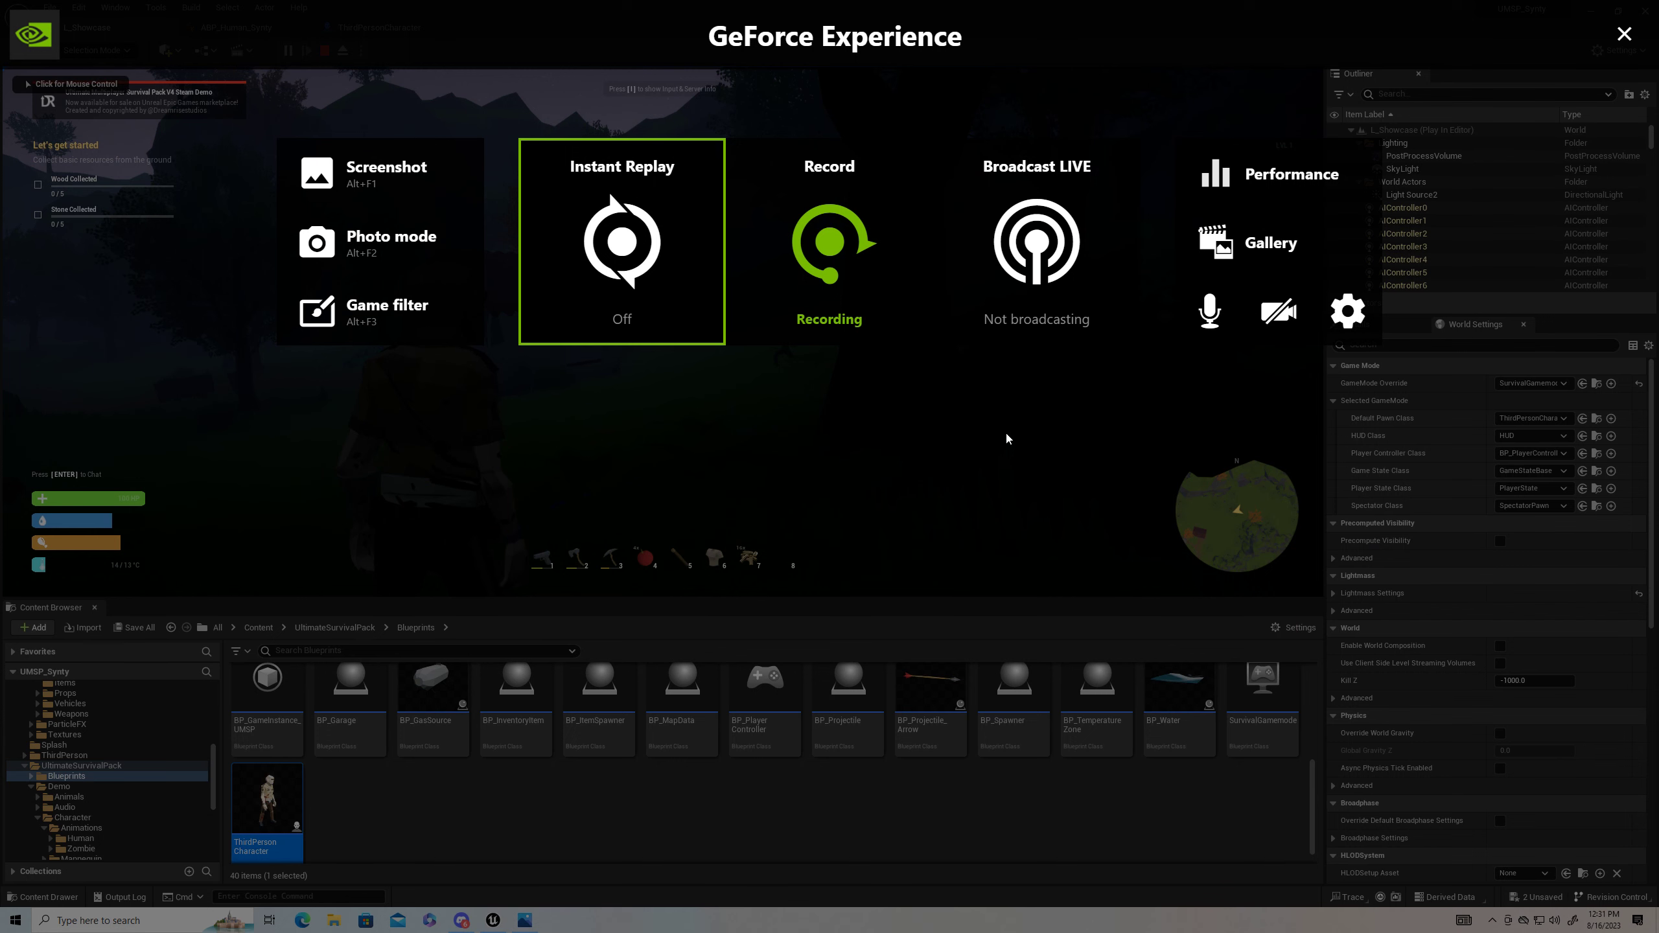